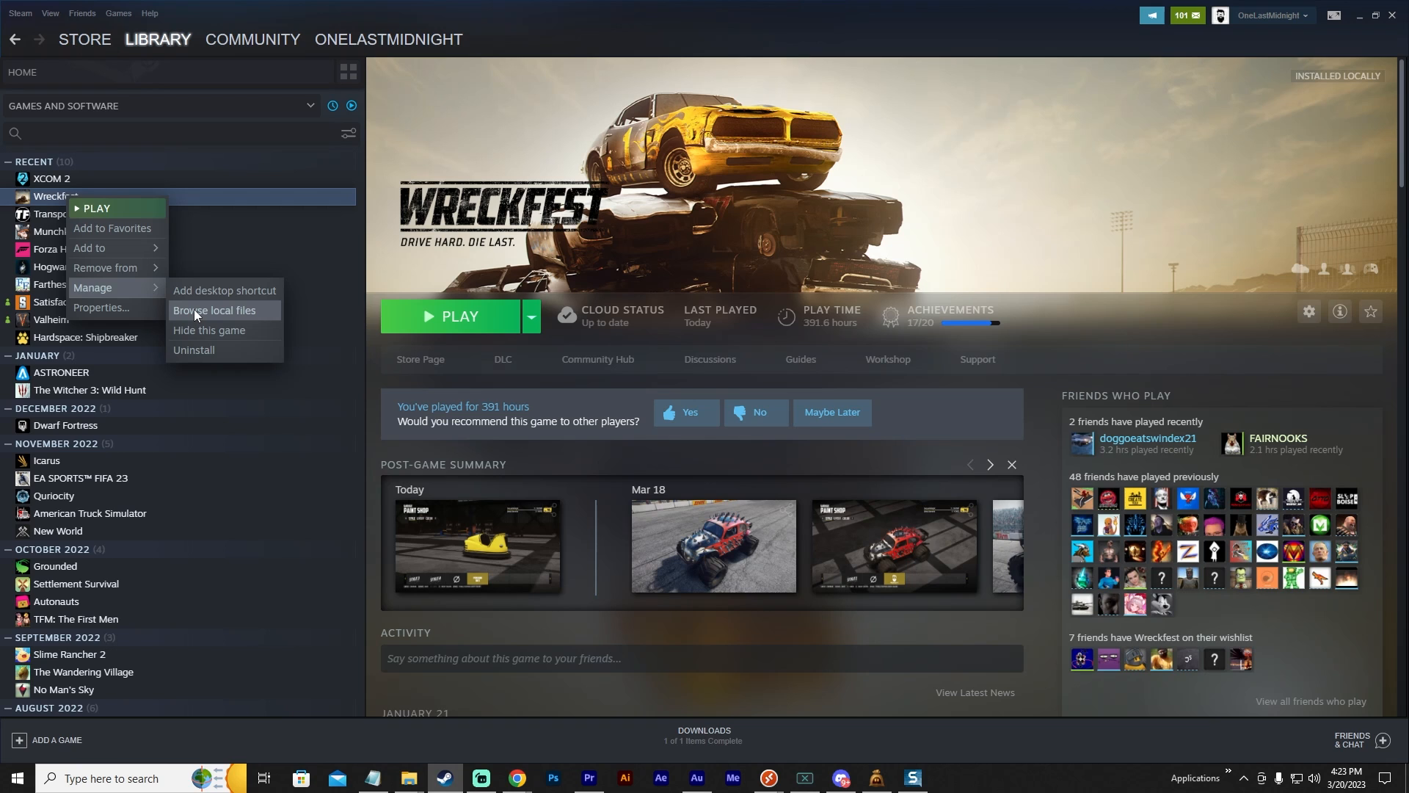
Open Wreckfest's local files folder from its Steam library entry, and open the Downloads folder in a second window.
left_click(193, 310)
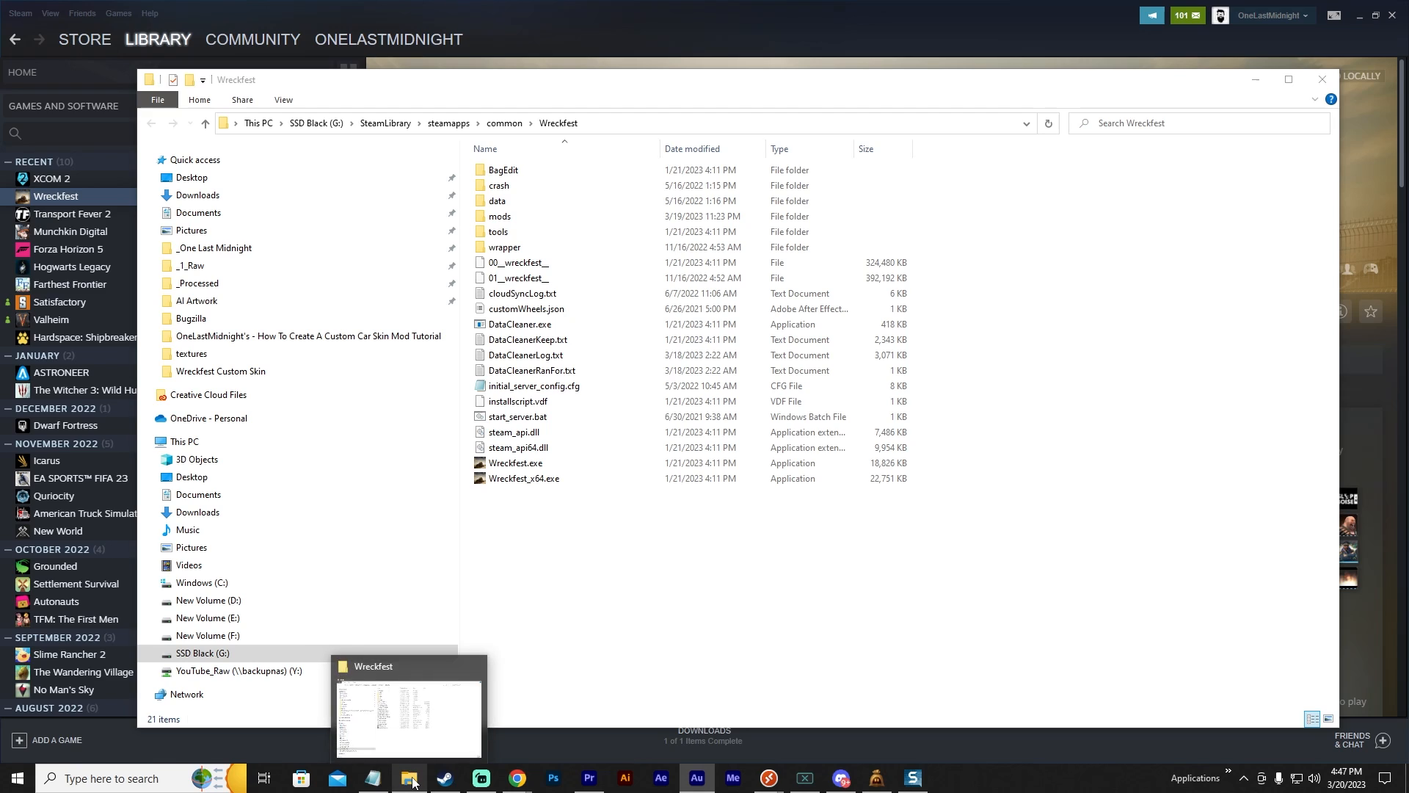
right_click(411, 779)
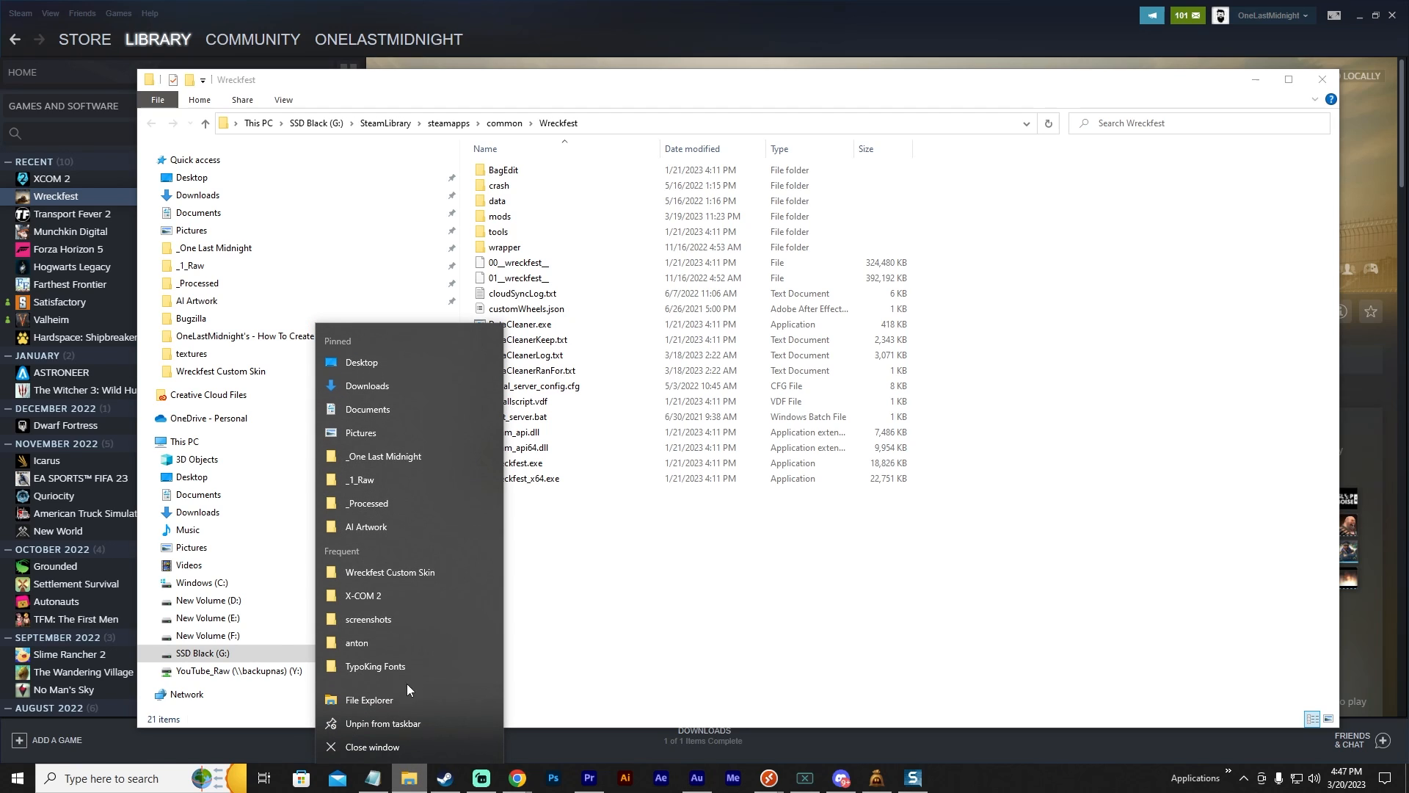
left_click(394, 384)
Extract Breckfest.v1.6.0.zip into its own folder in Downloads and open the extracted Breckfest.v1.6.0 folder.
left_click(573, 321)
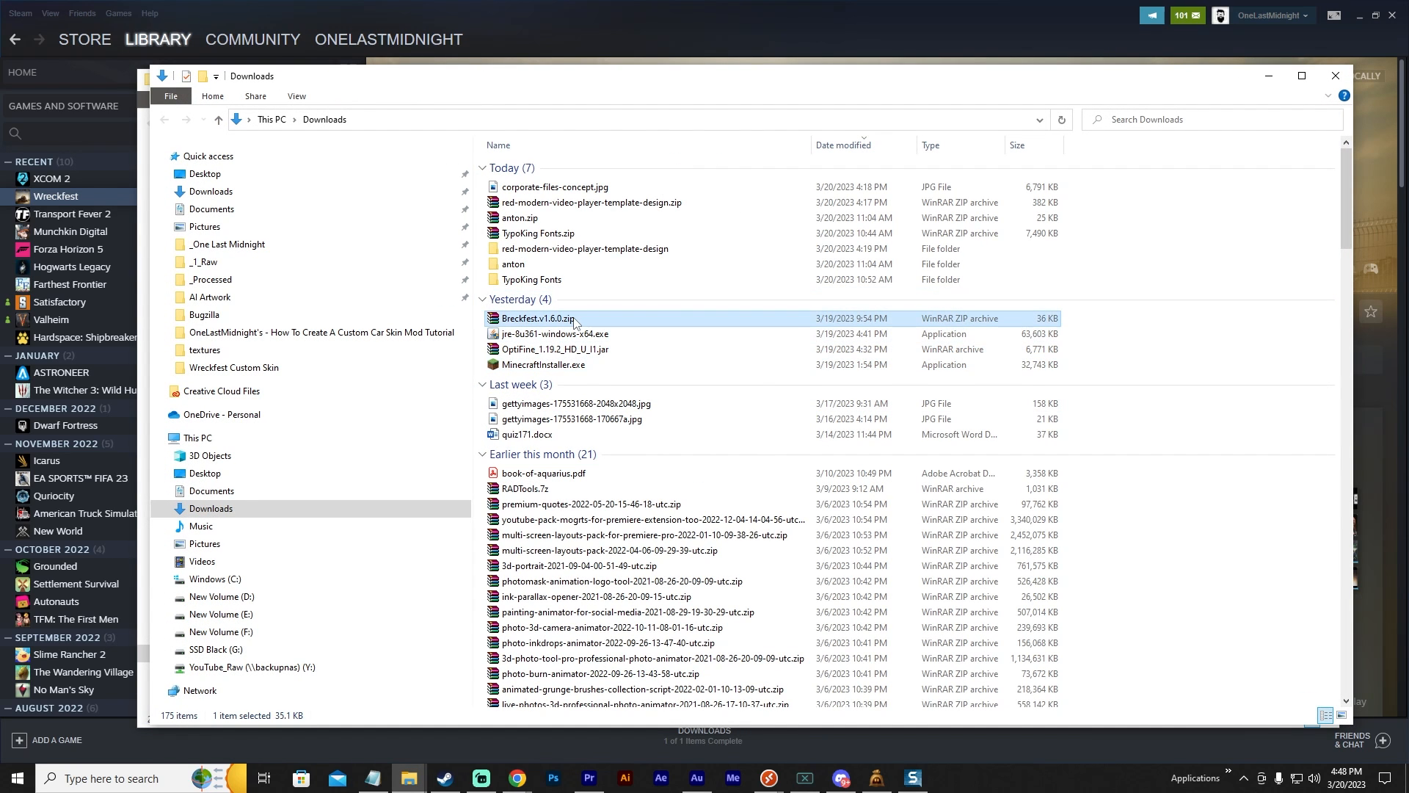
right_click(574, 320)
left_click(710, 400)
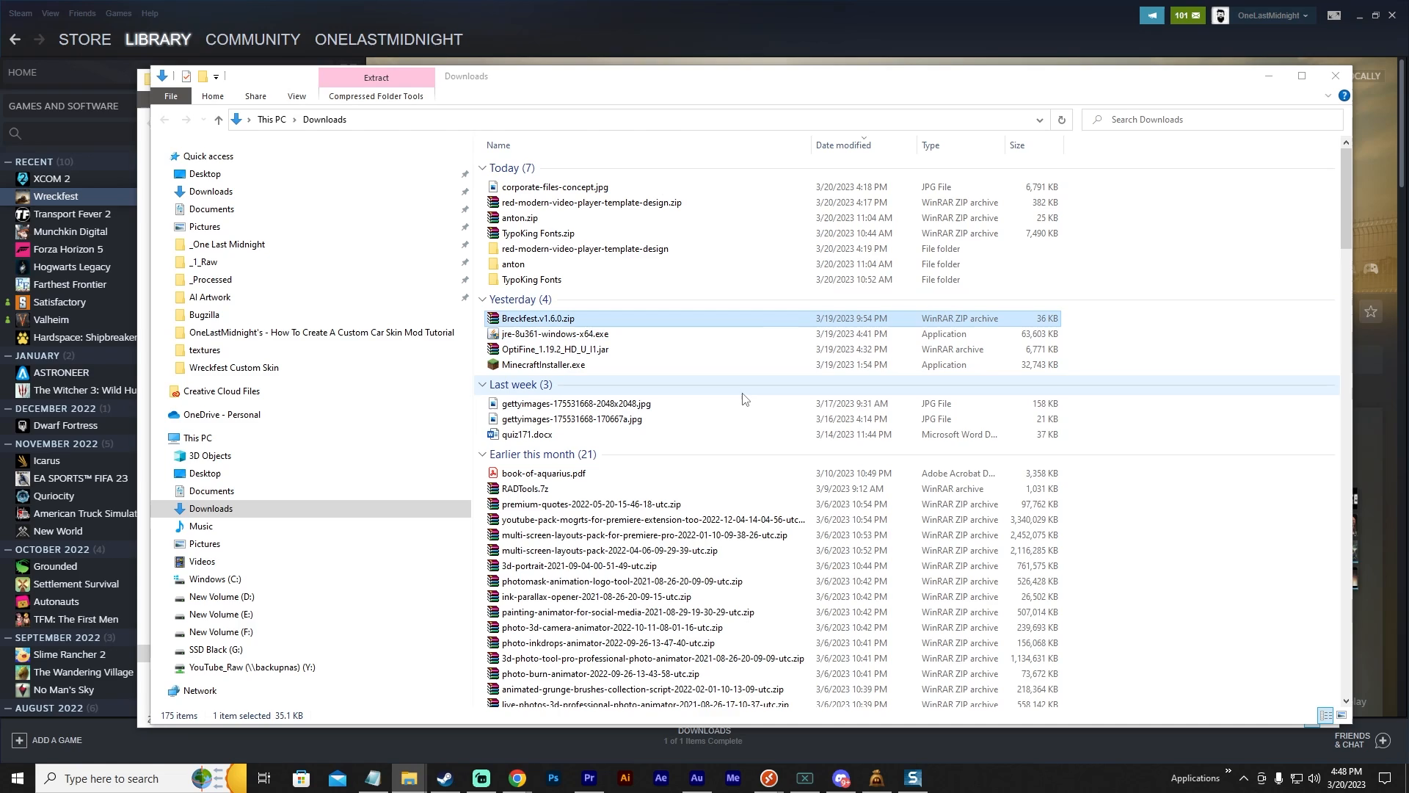
left_click(533, 298)
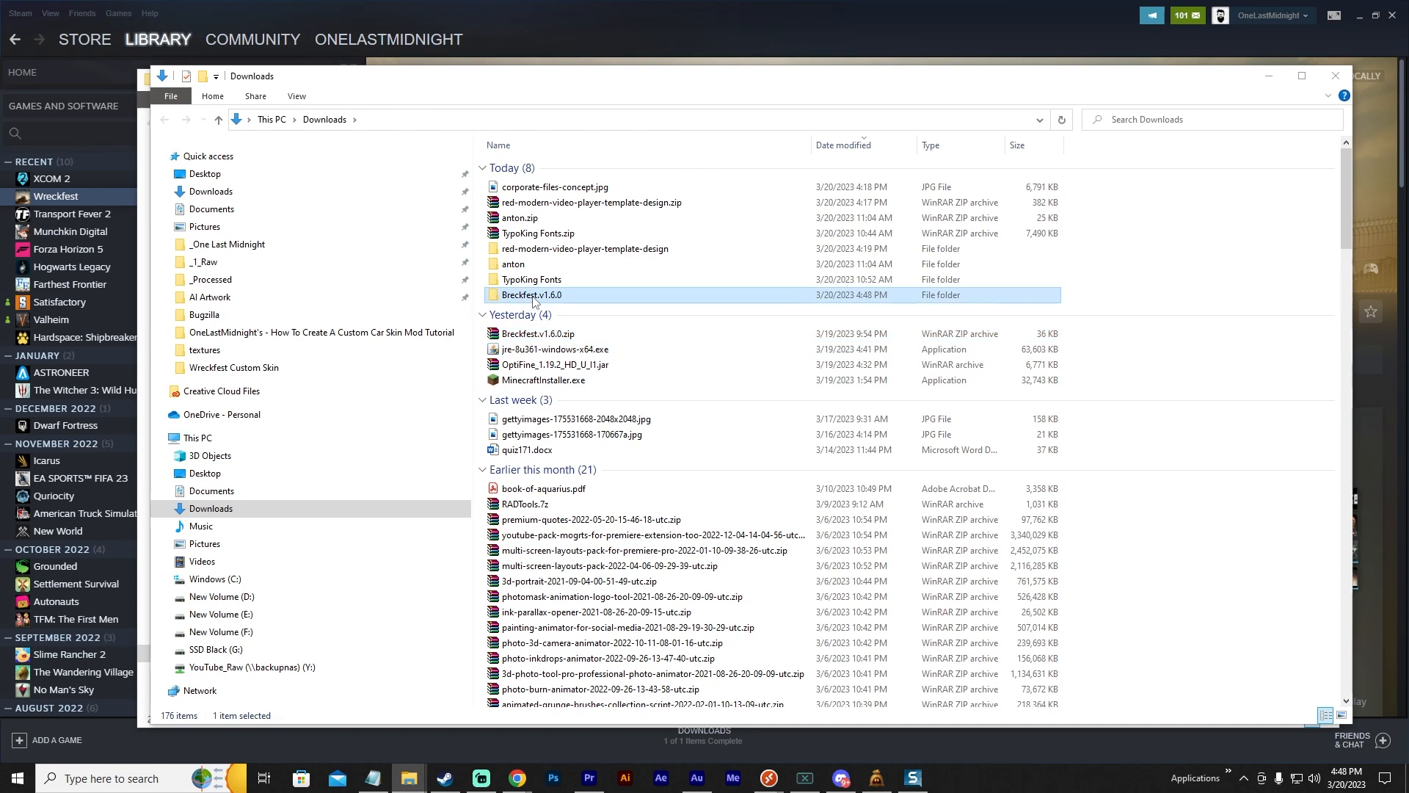
double_click(533, 298)
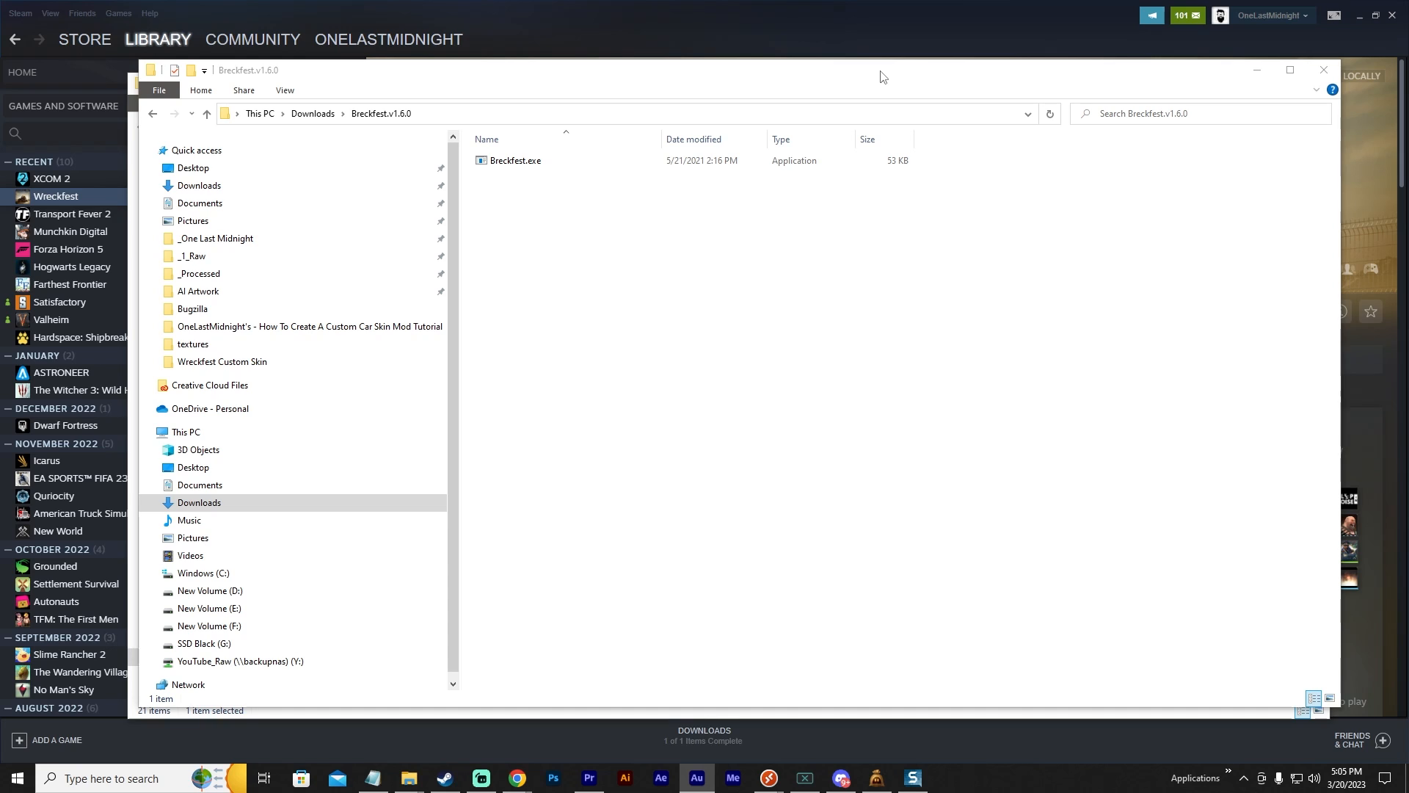
Arrange the Breckfest.v1.6.0 and Wreckfest folder windows side by side and open the tools folder inside Wreckfest.
left_click_drag(882, 78, 4, 94)
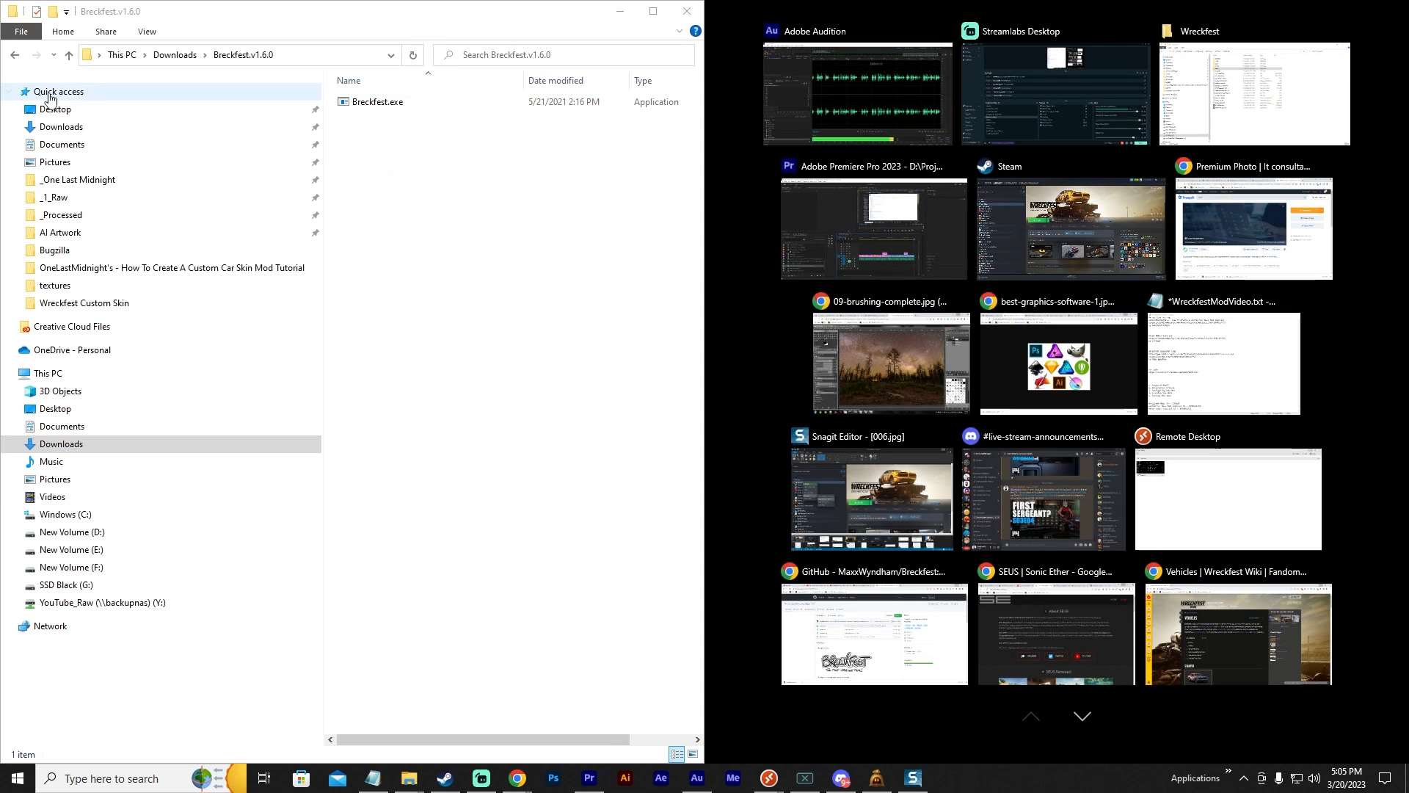
left_click(1242, 101)
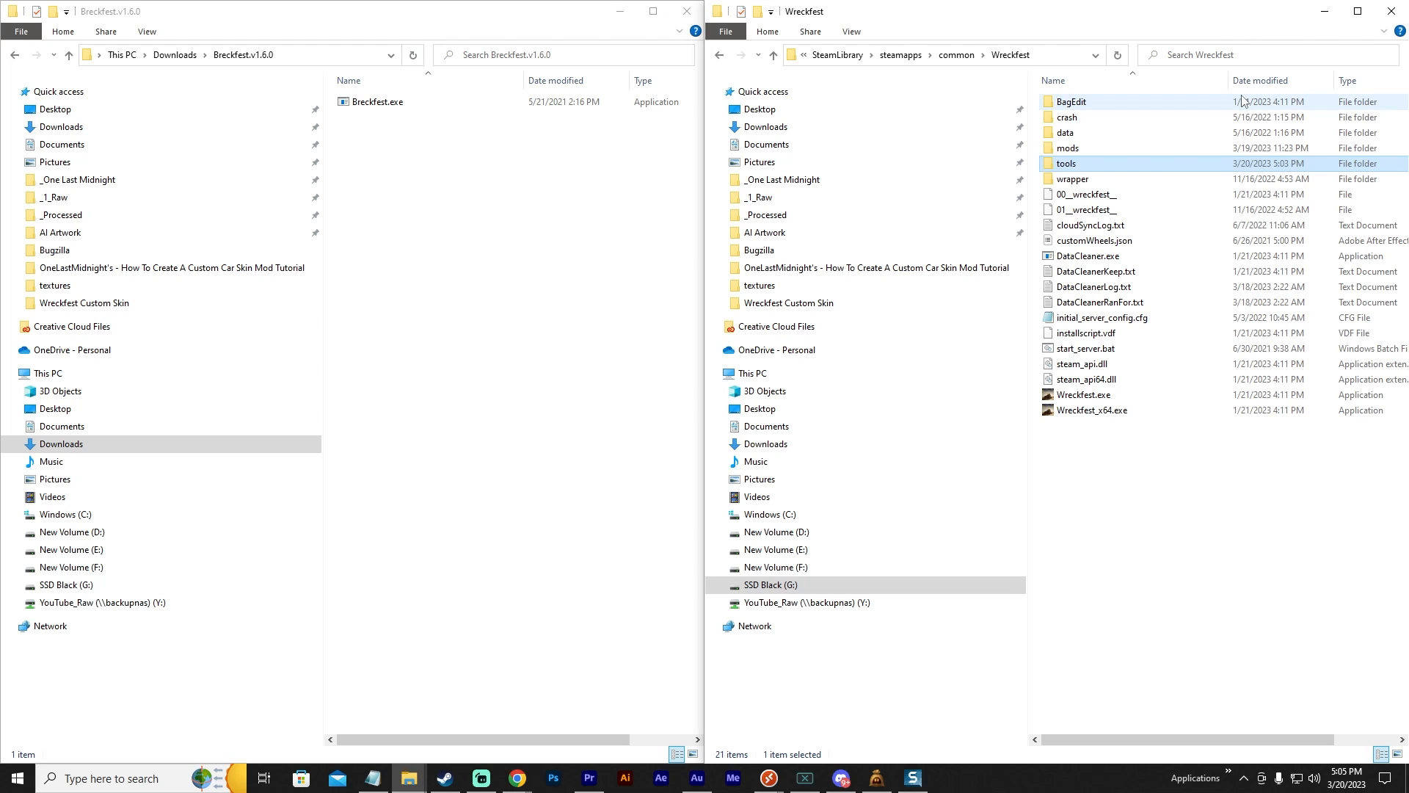
double_click(1059, 167)
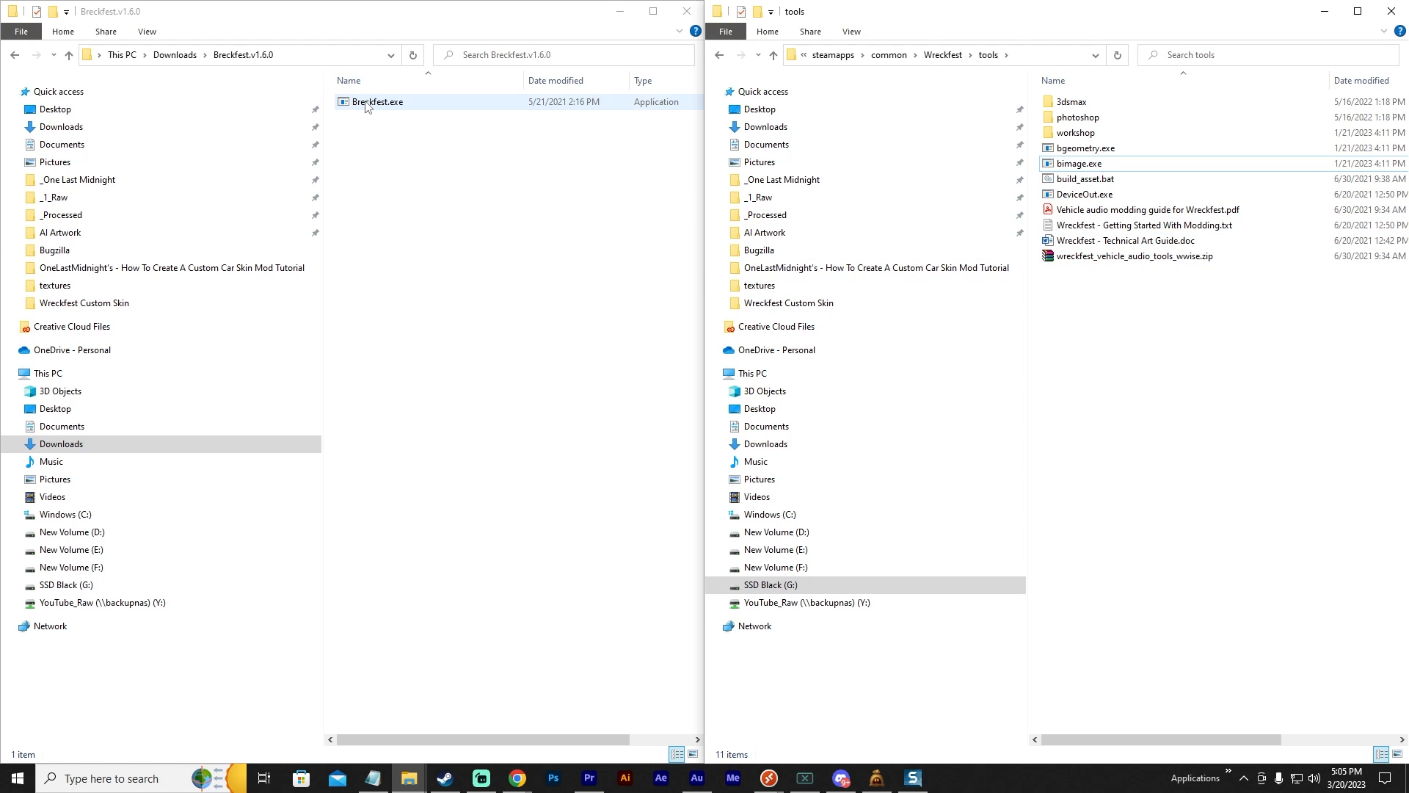
Copy Breckfest.exe from the Breckfest.v1.6.0 folder into Wreckfest's tools folder.
left_click_drag(366, 105, 1116, 379)
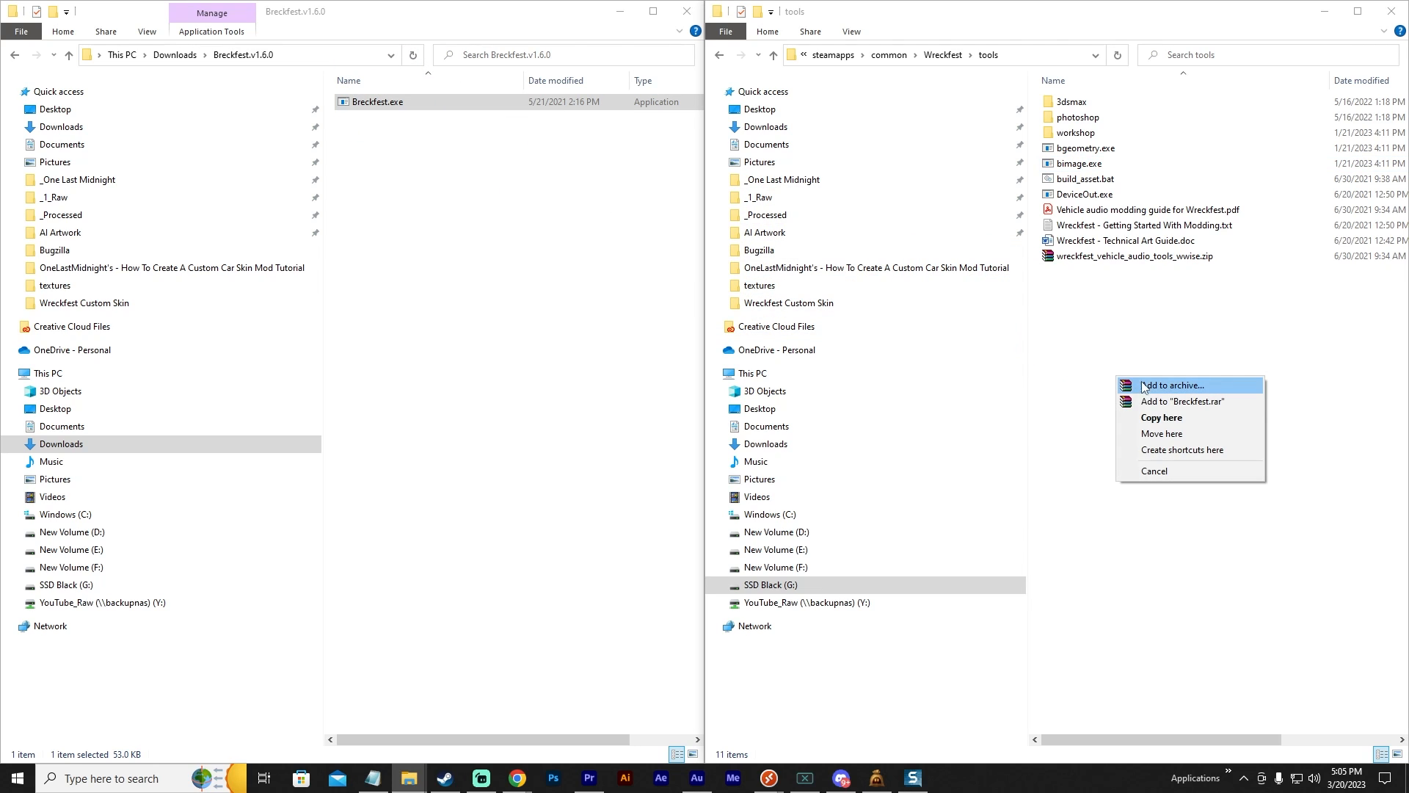
left_click(1180, 416)
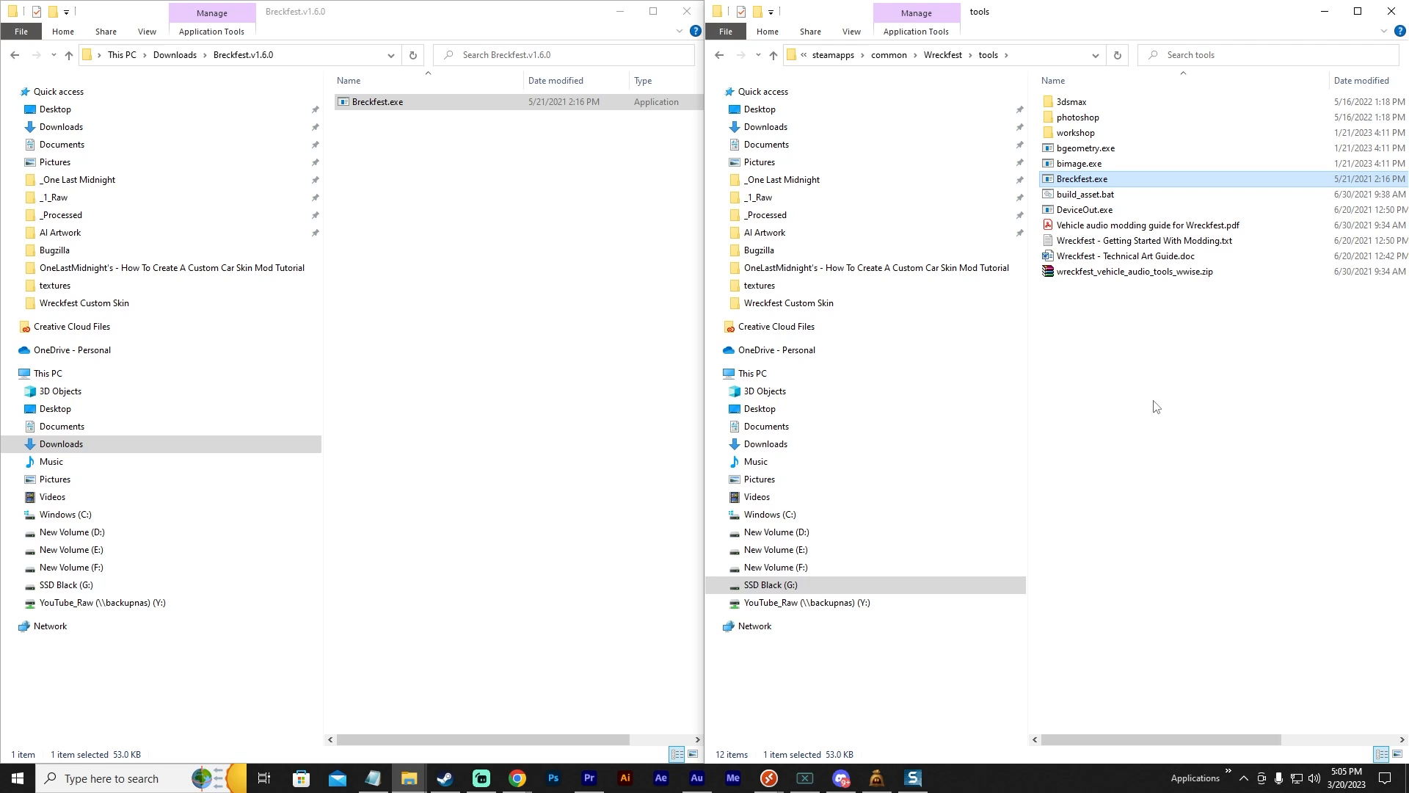
left_click(1157, 404)
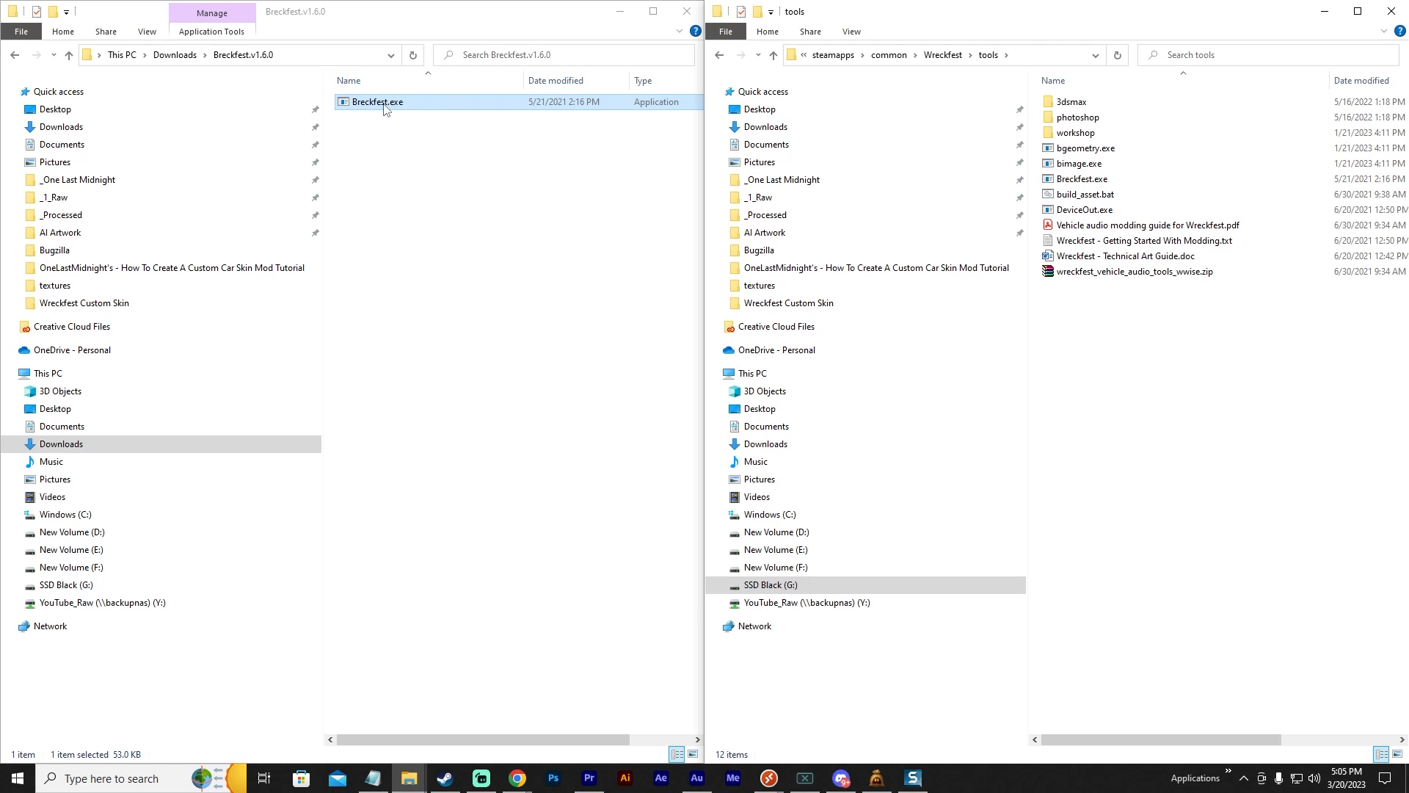
Copy Breckfest.exe into the tools folder again, replacing the file in the destination.
left_click_drag(376, 102, 1178, 437)
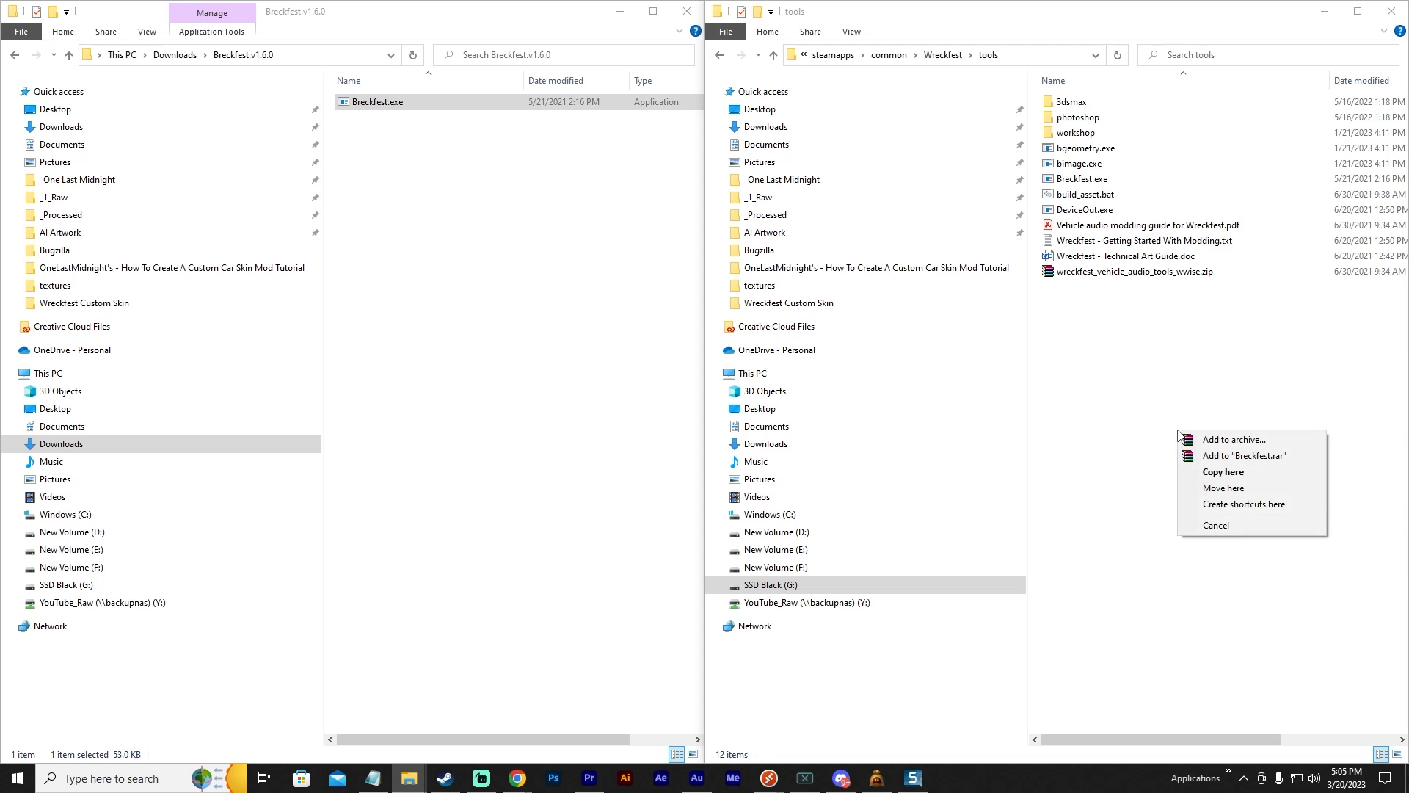
left_click(1221, 475)
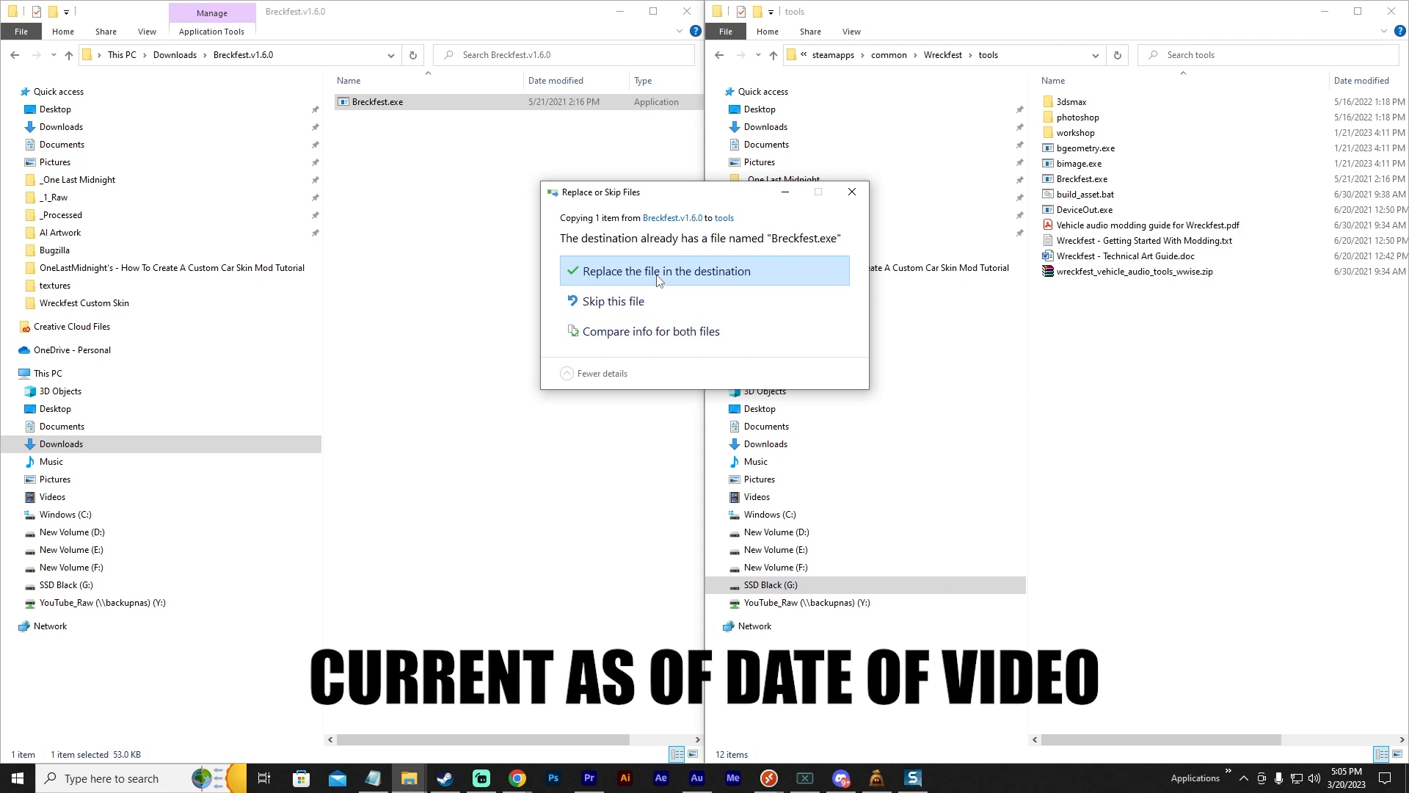
left_click(657, 277)
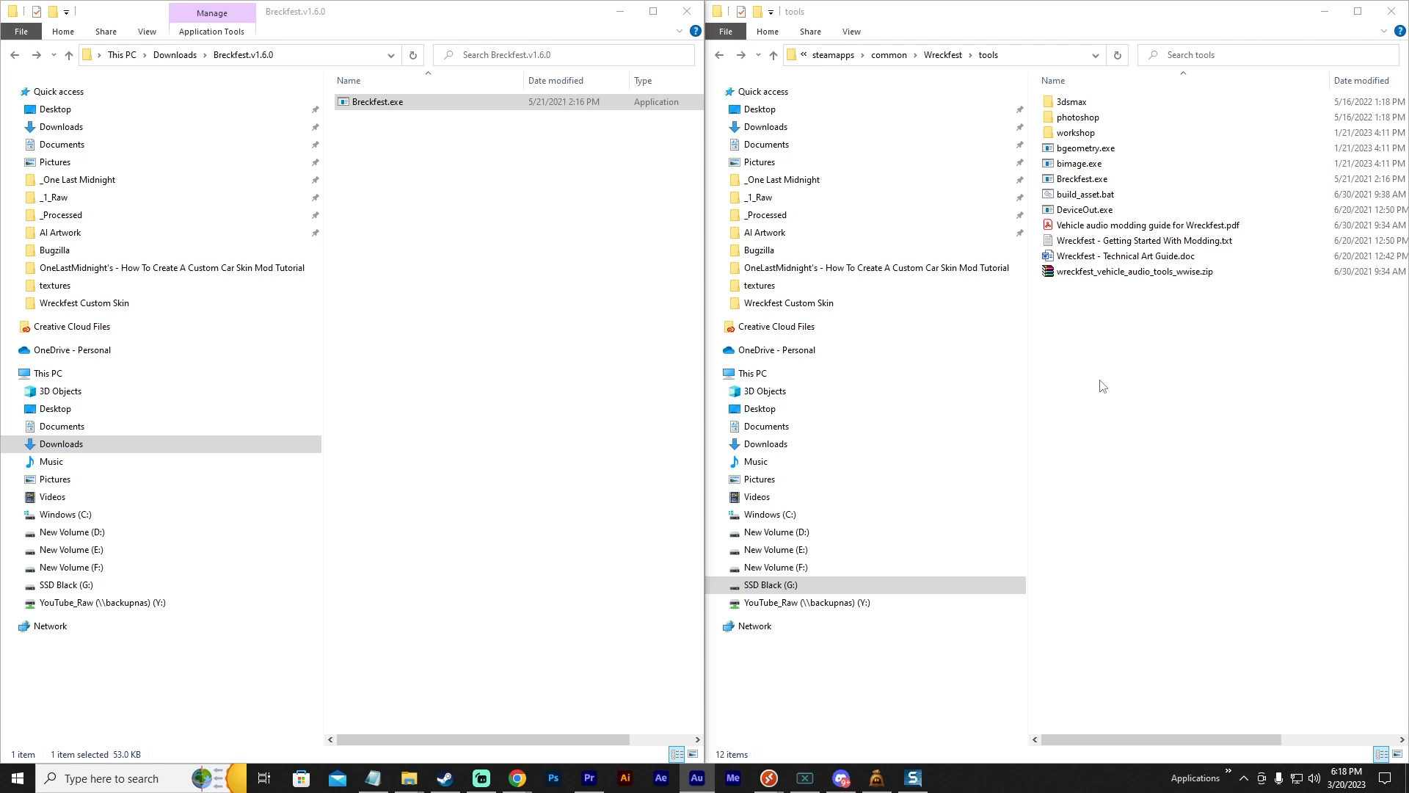
Return from the tools folder to the main Wreckfest folder and open its mods folder.
left_click(1085, 30)
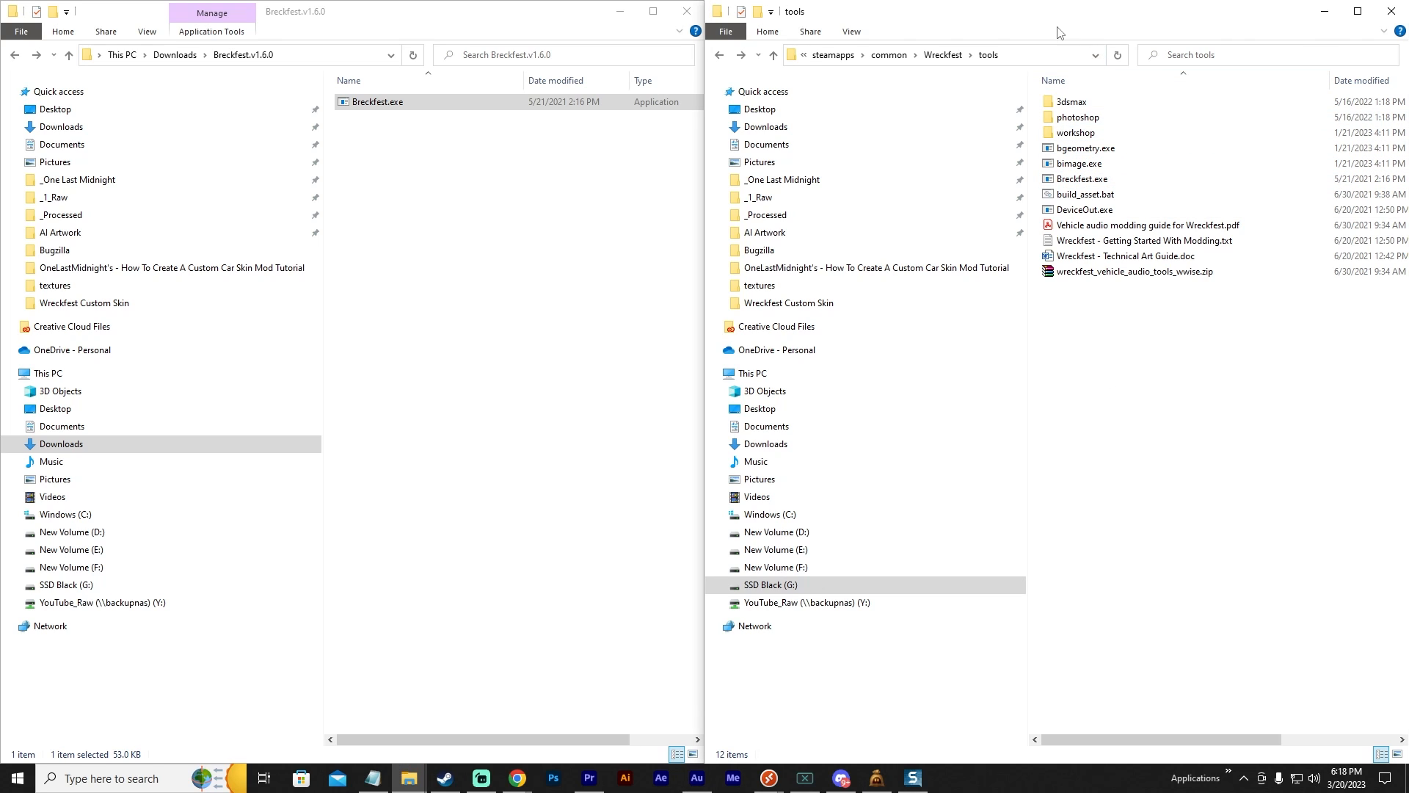
left_click(944, 55)
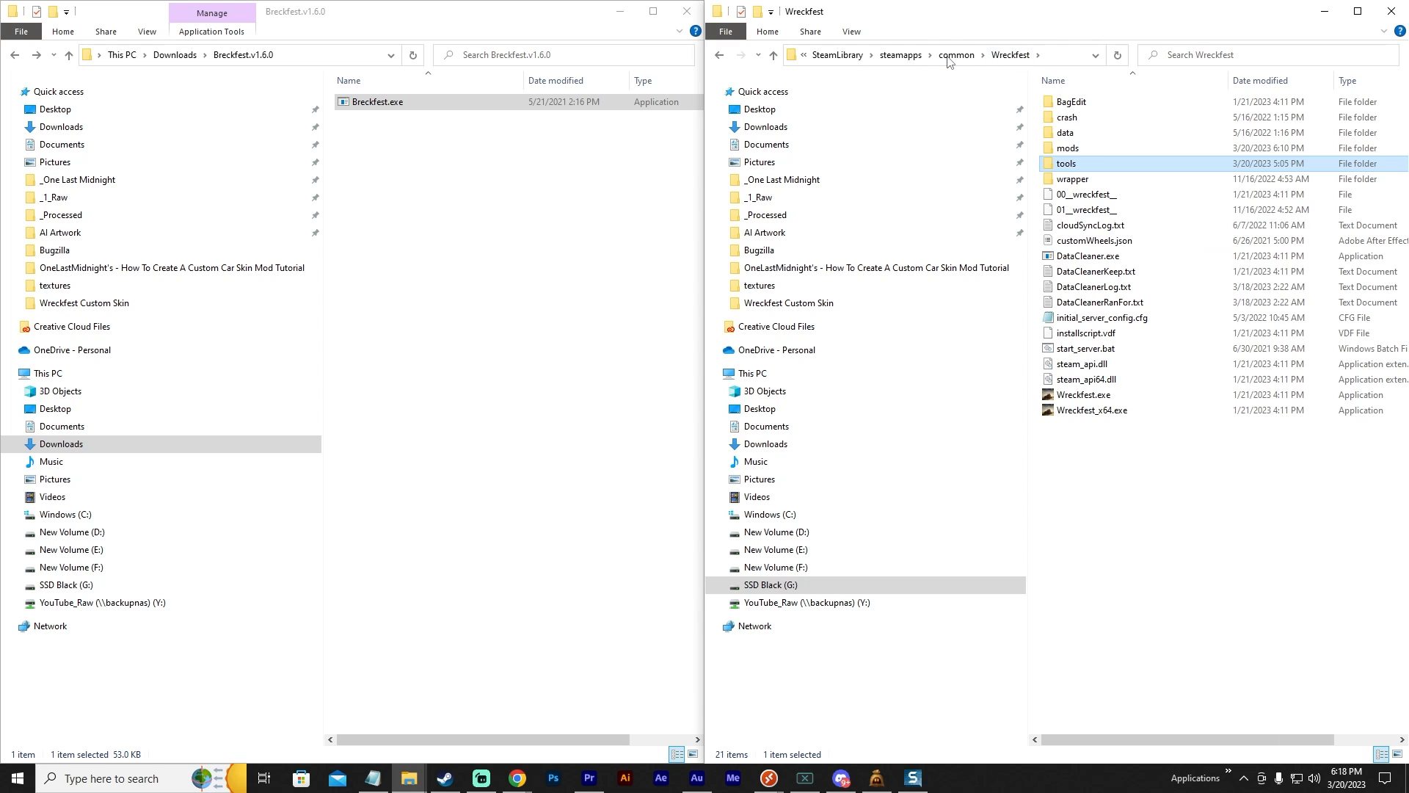
double_click(1082, 150)
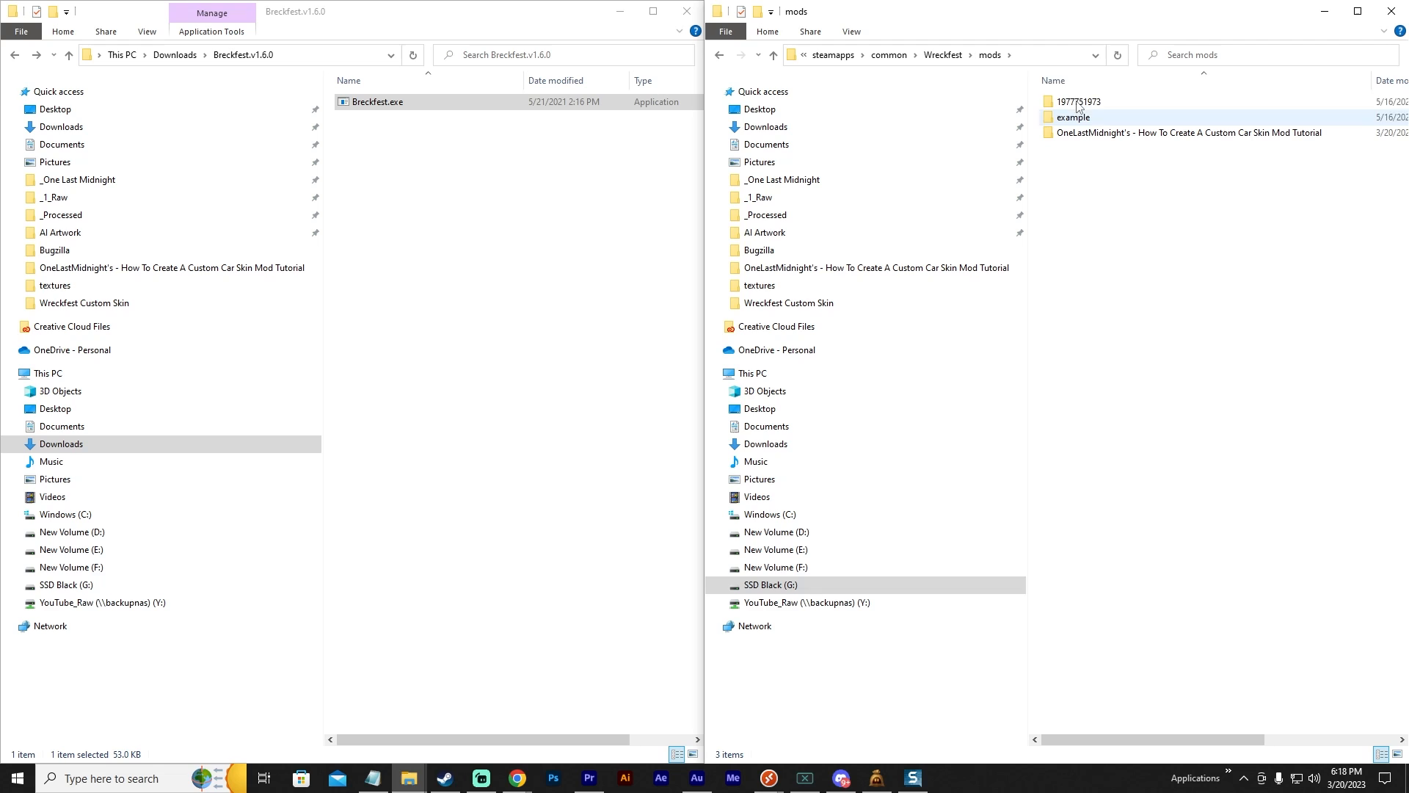
Copy the G:\SteamLibrary\steamapps part of the mods folder's path and open that location in the Breckfest.v1.6.0 window.
left_click(1047, 61)
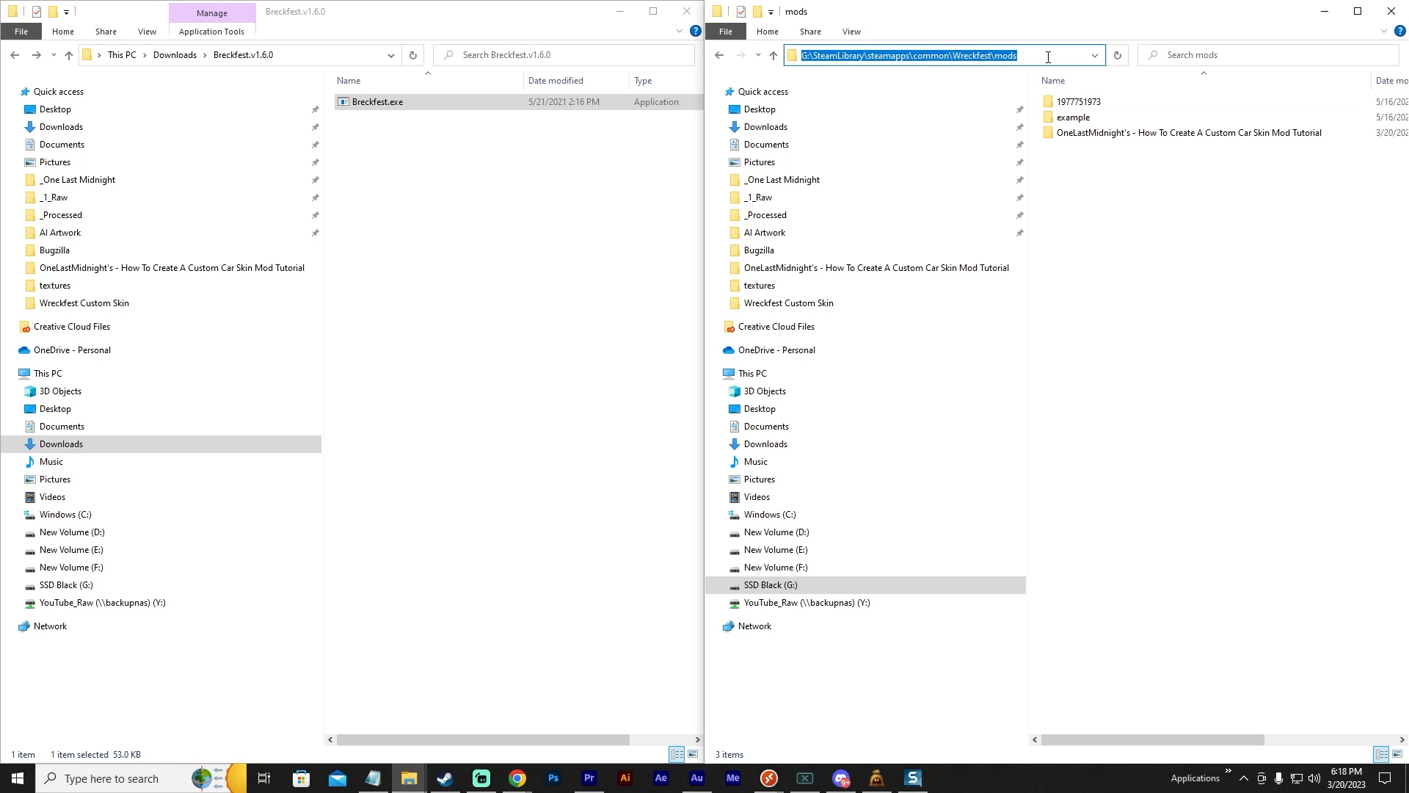
left_click_drag(910, 57, 799, 63)
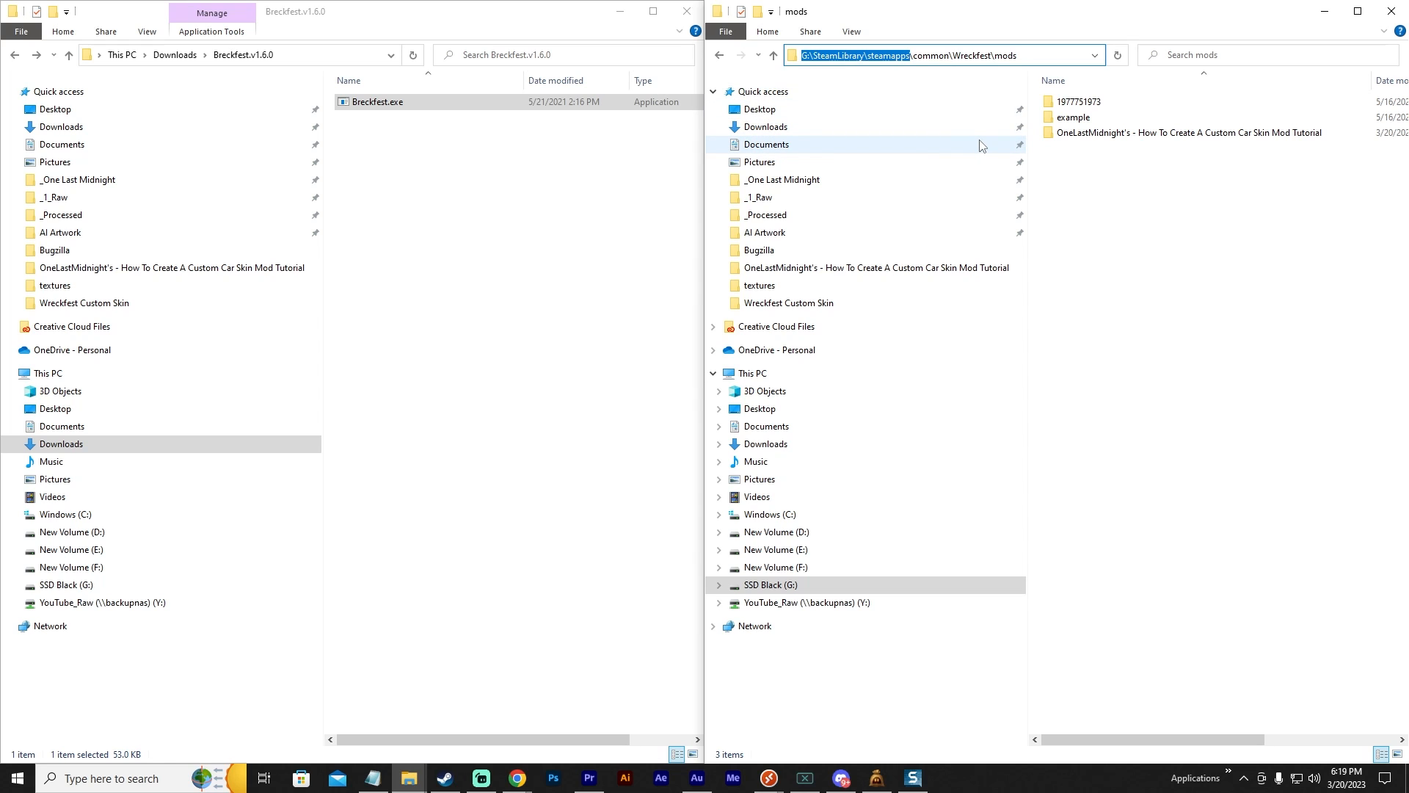
left_click(428, 30)
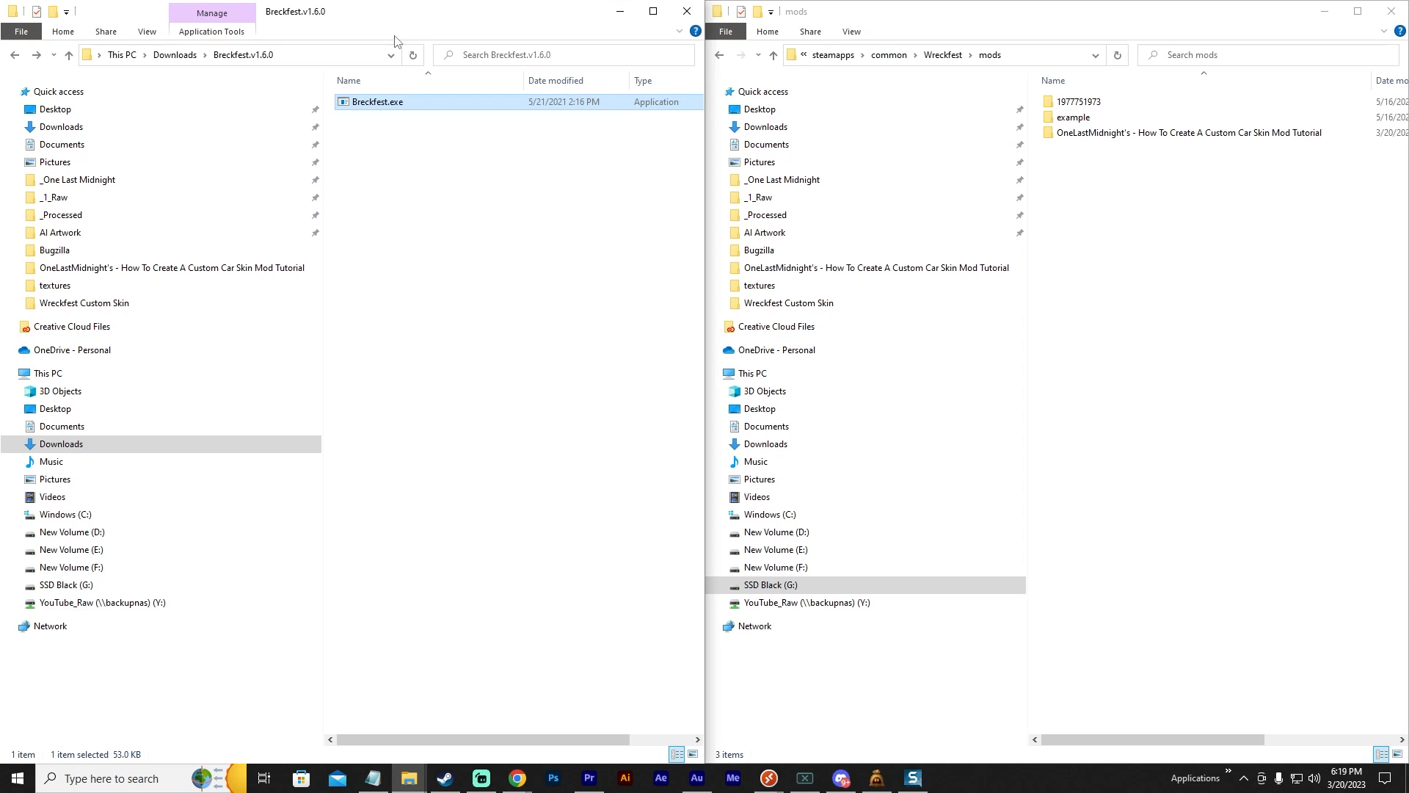
left_click(324, 55)
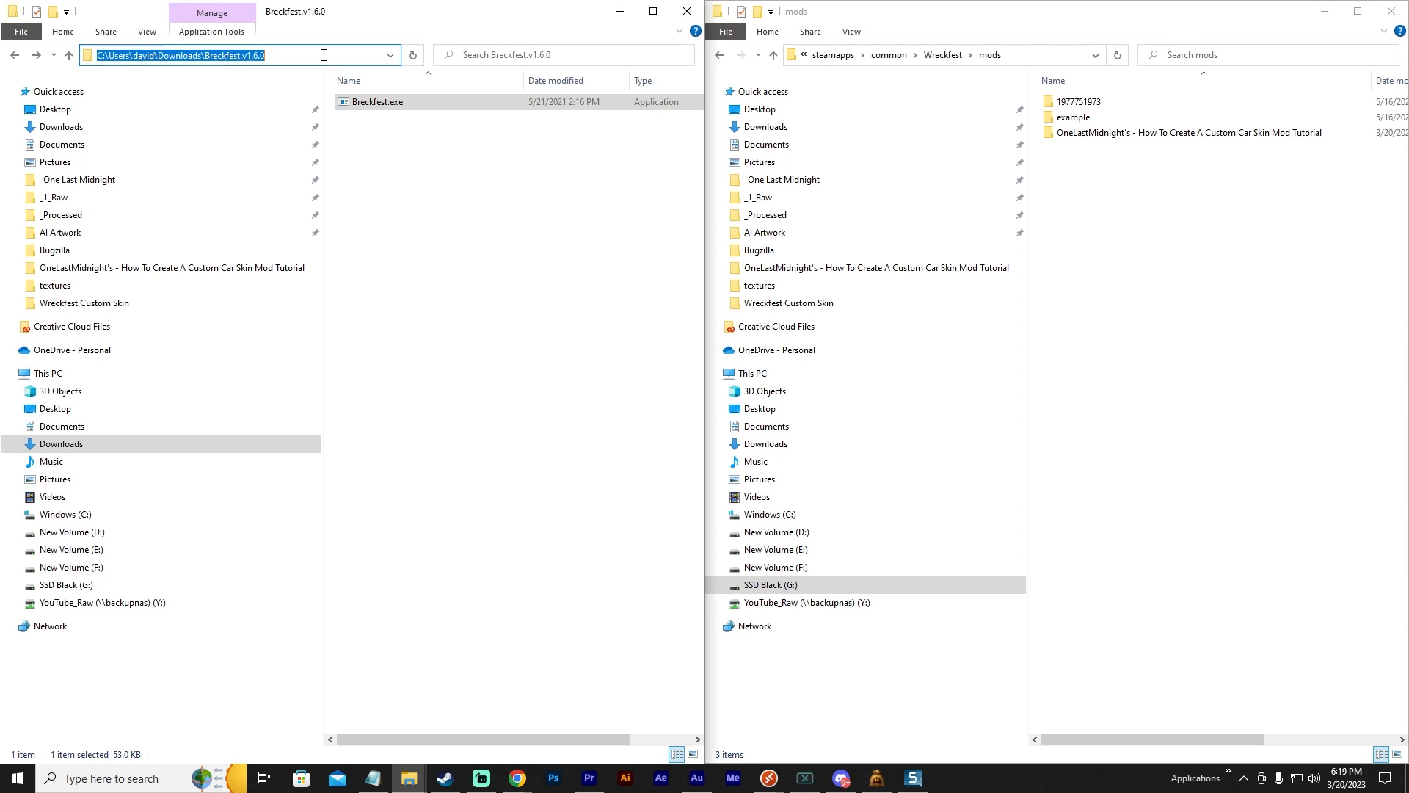
key("ctrl+v")
key("Return")
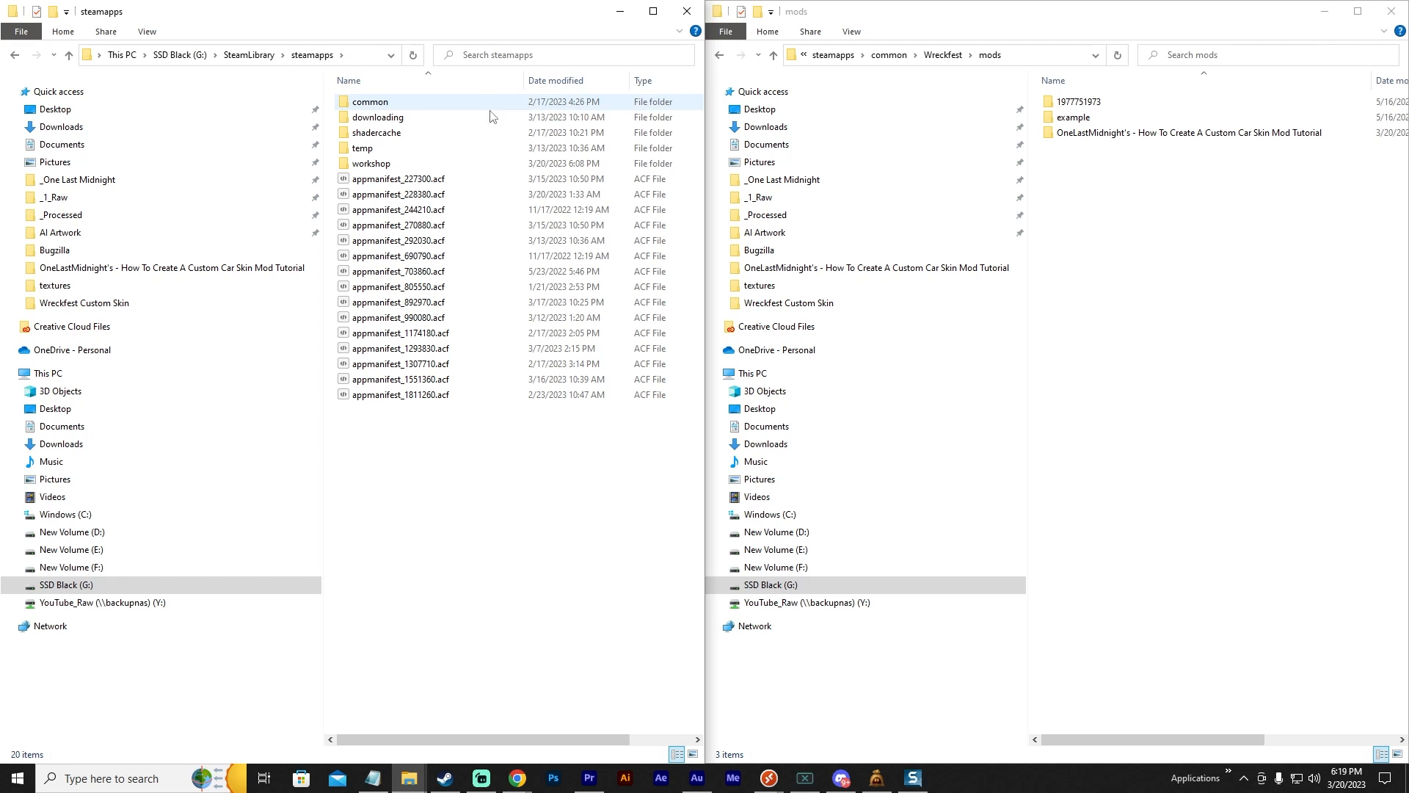
Go from the steamapps folder through workshop and content into Wreckfest's 228380 folder.
double_click(390, 166)
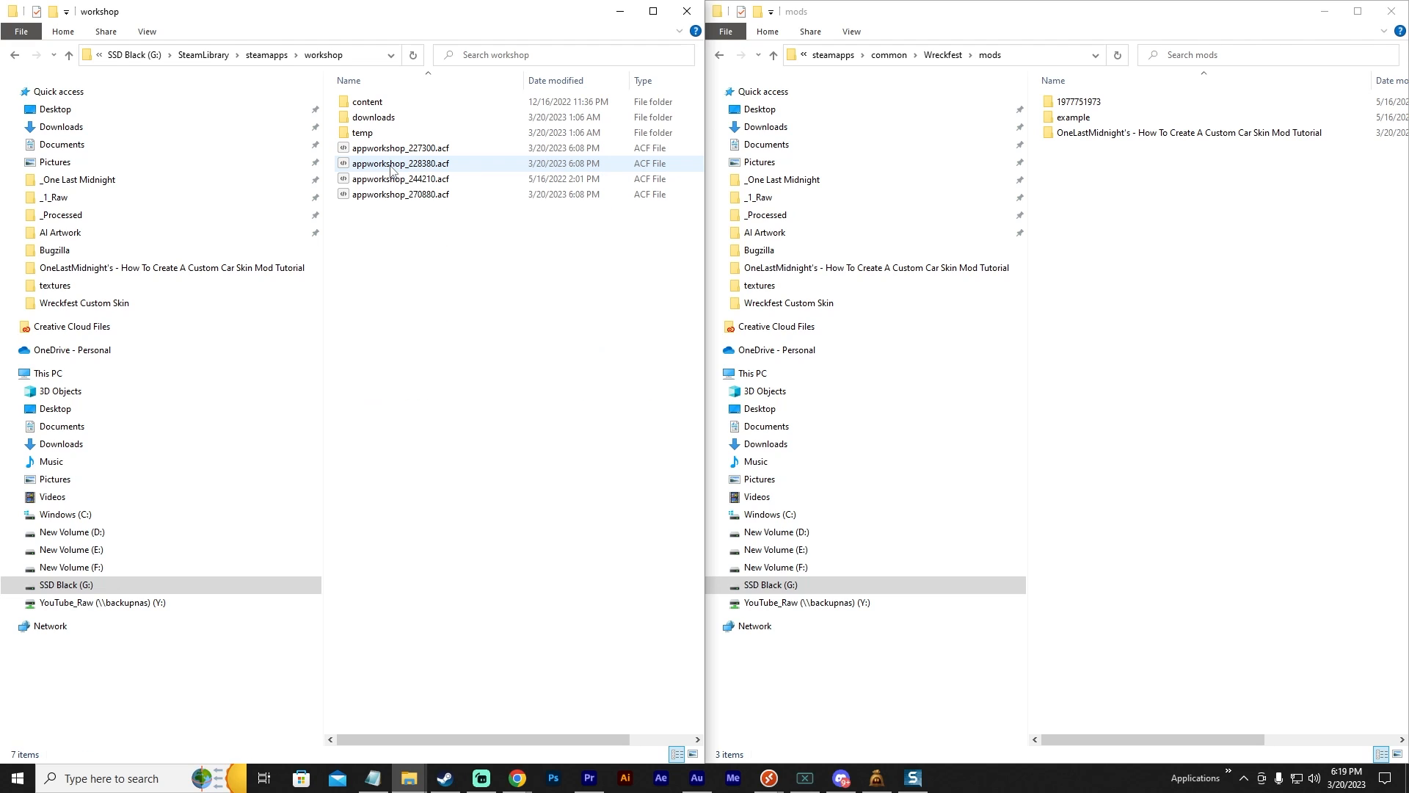
double_click(364, 106)
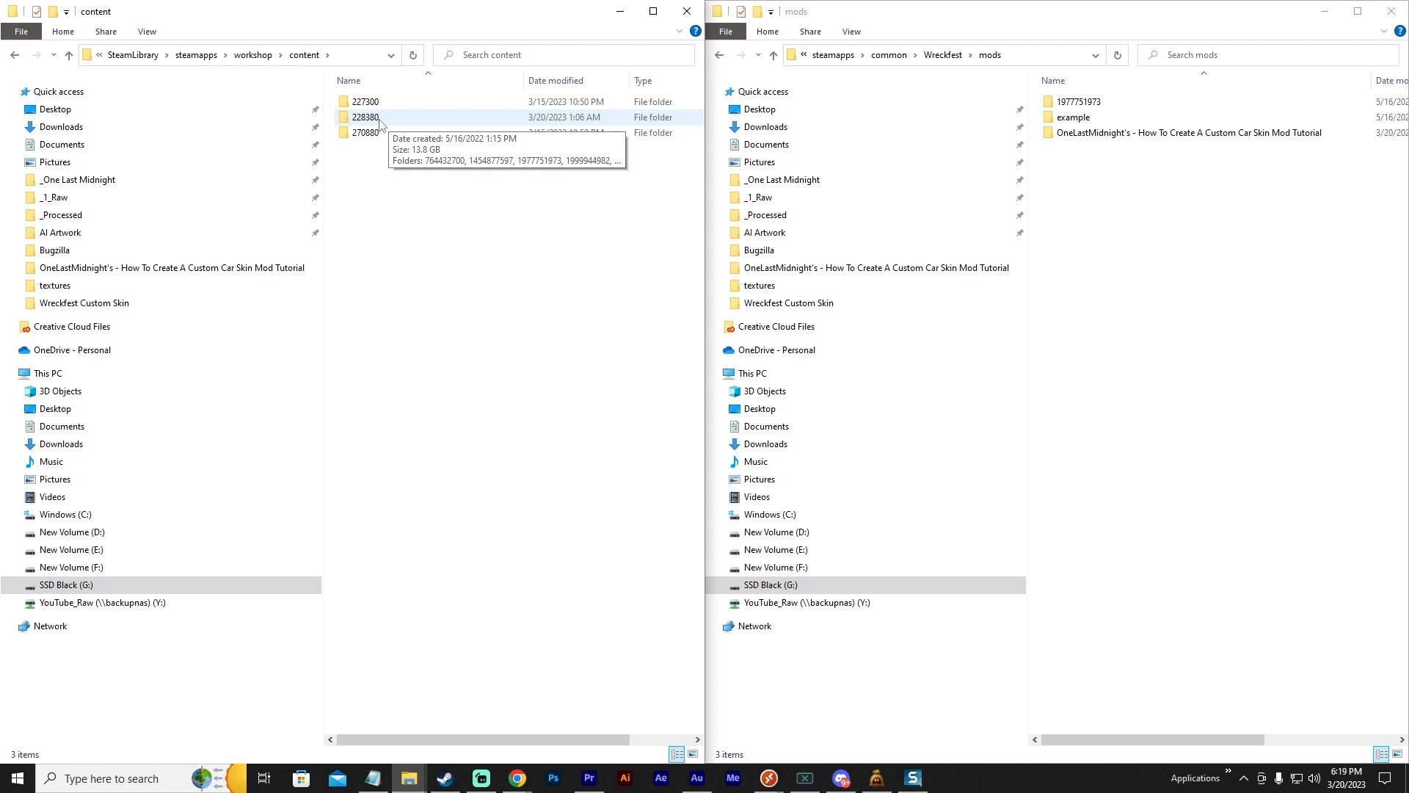
double_click(380, 119)
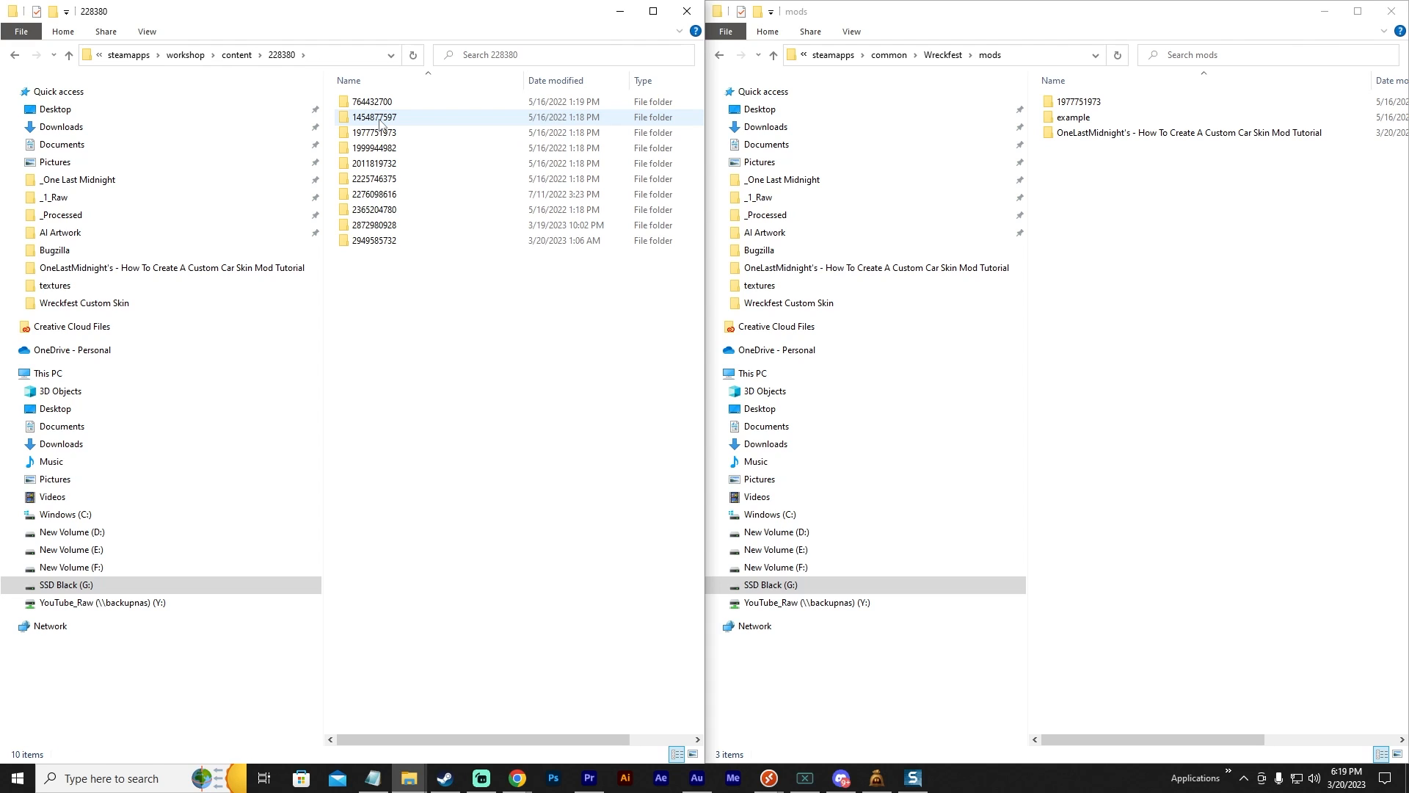
left_click(390, 248)
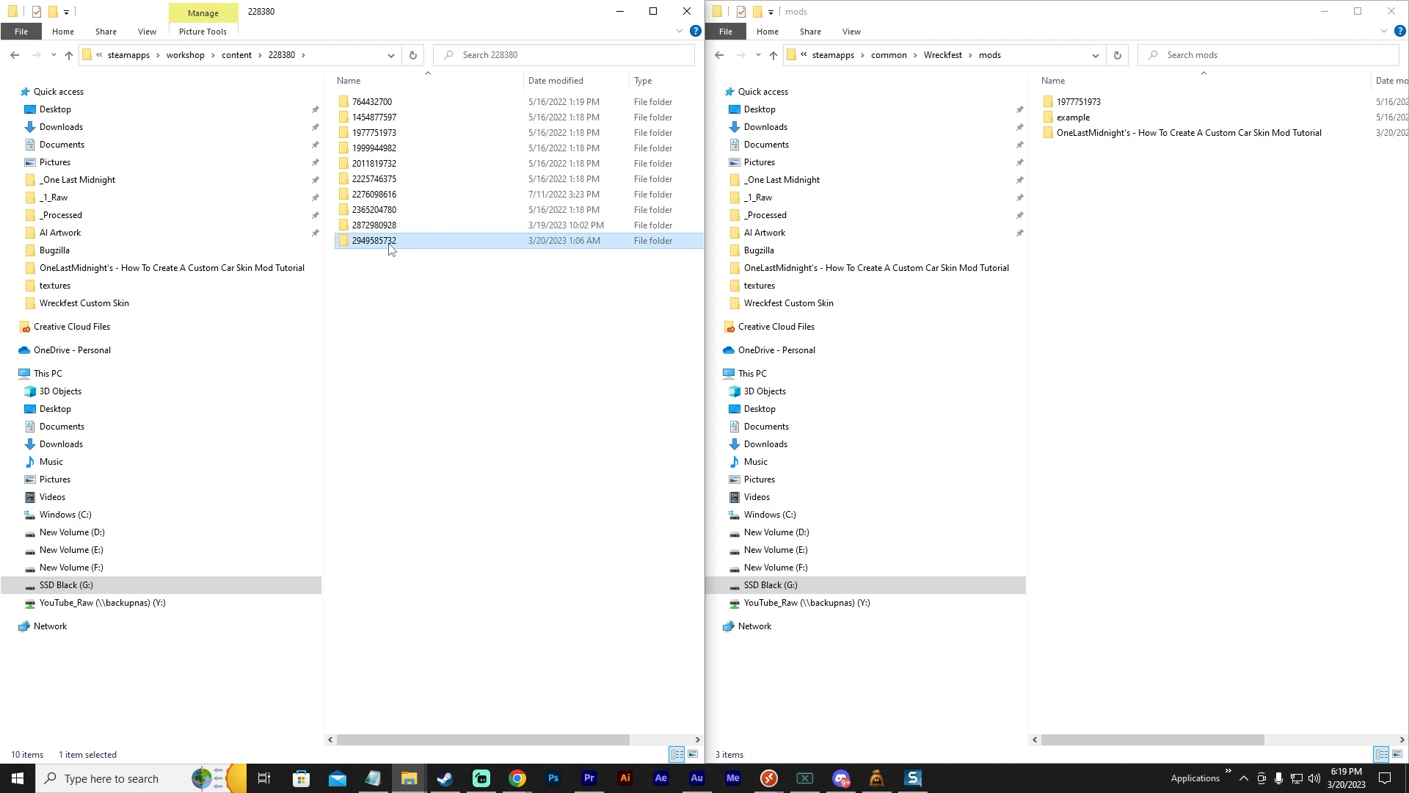
left_click_drag(390, 249, 1142, 298)
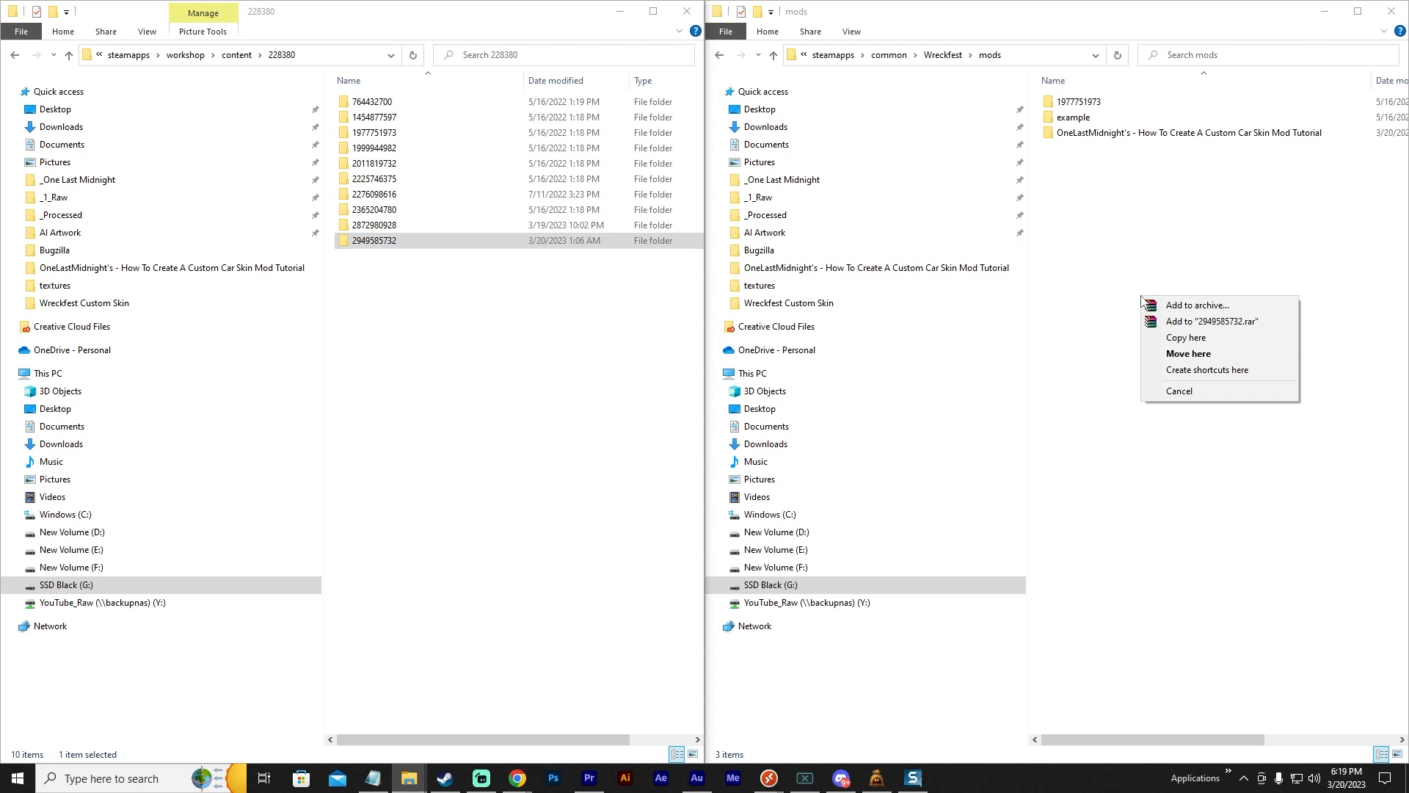
left_click(1183, 339)
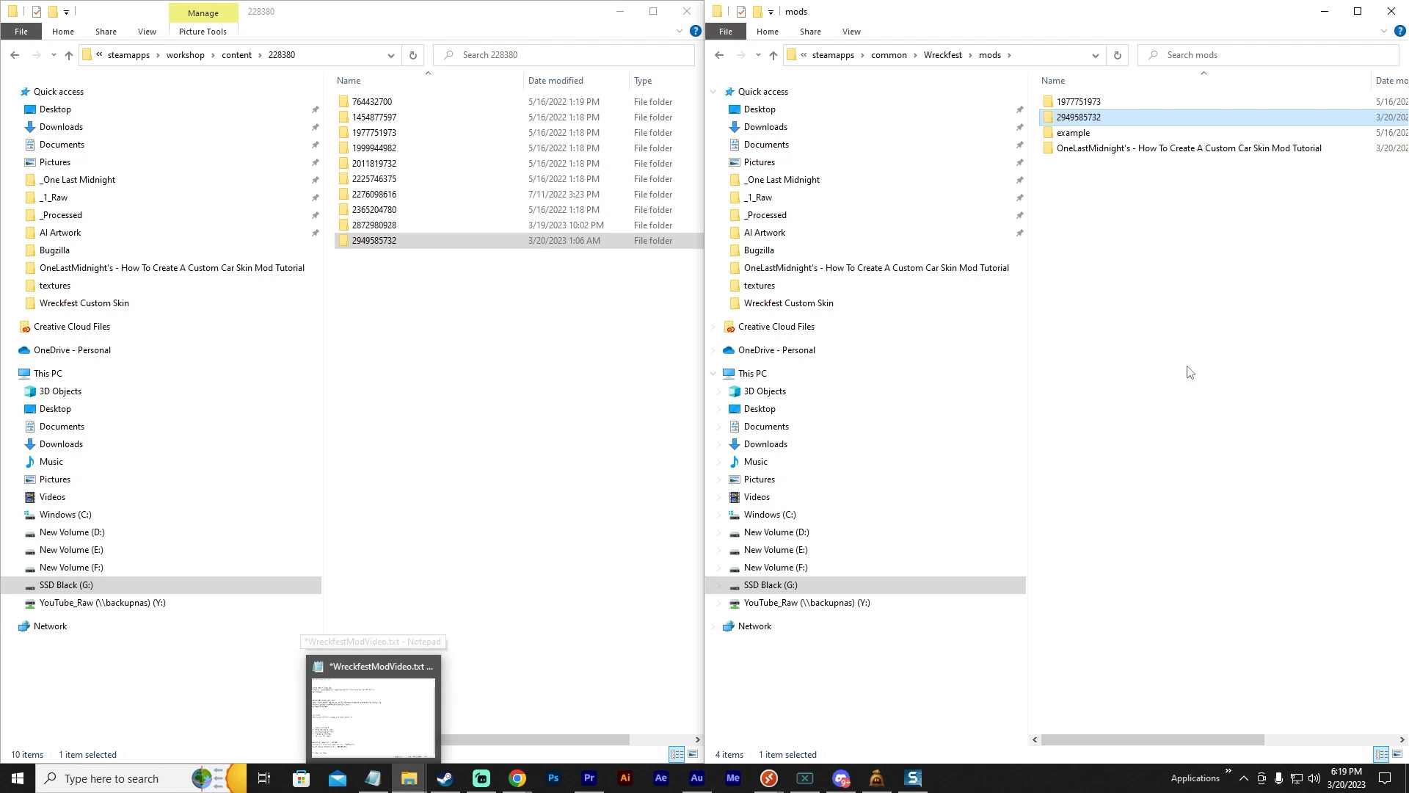
left_click(370, 780)
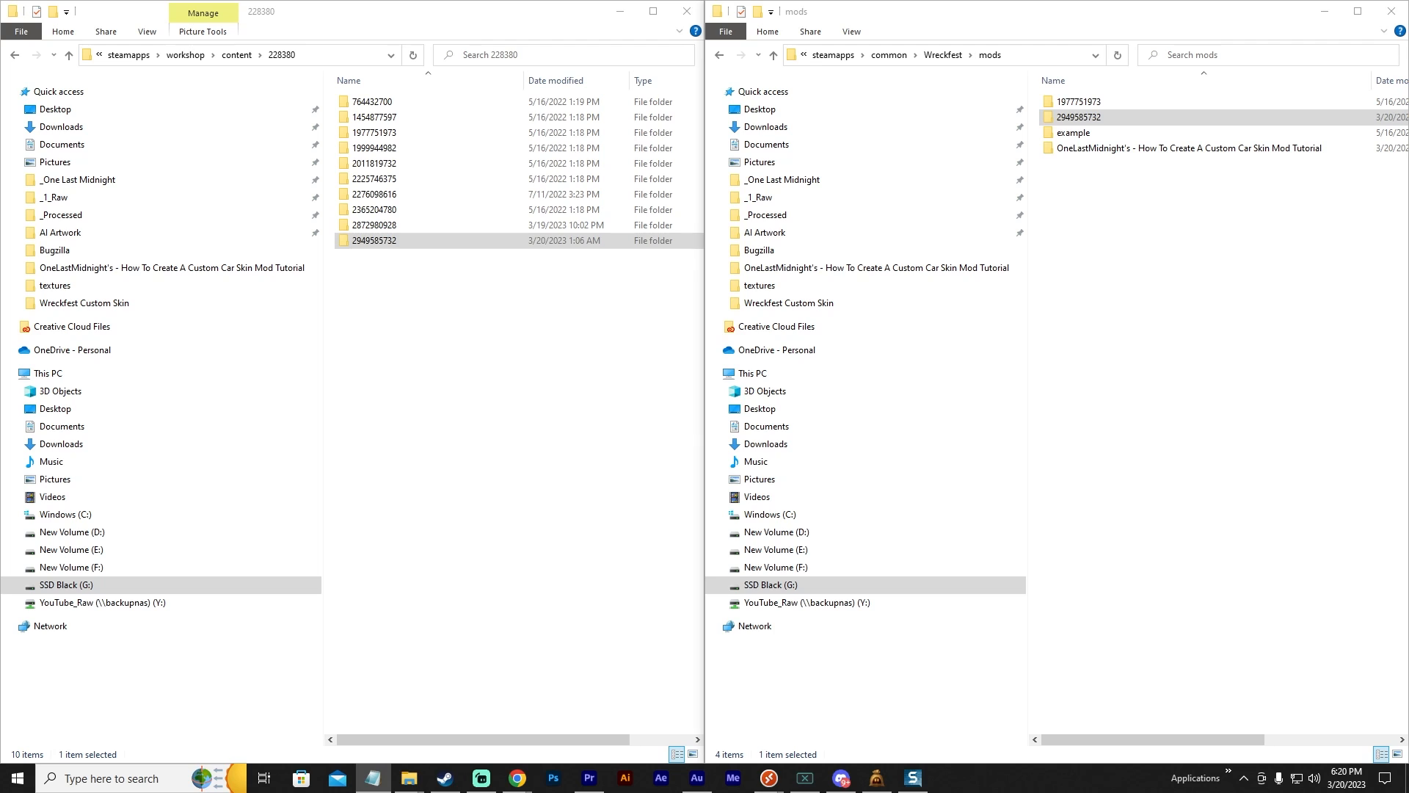
left_click(1027, 31)
left_click(1109, 118)
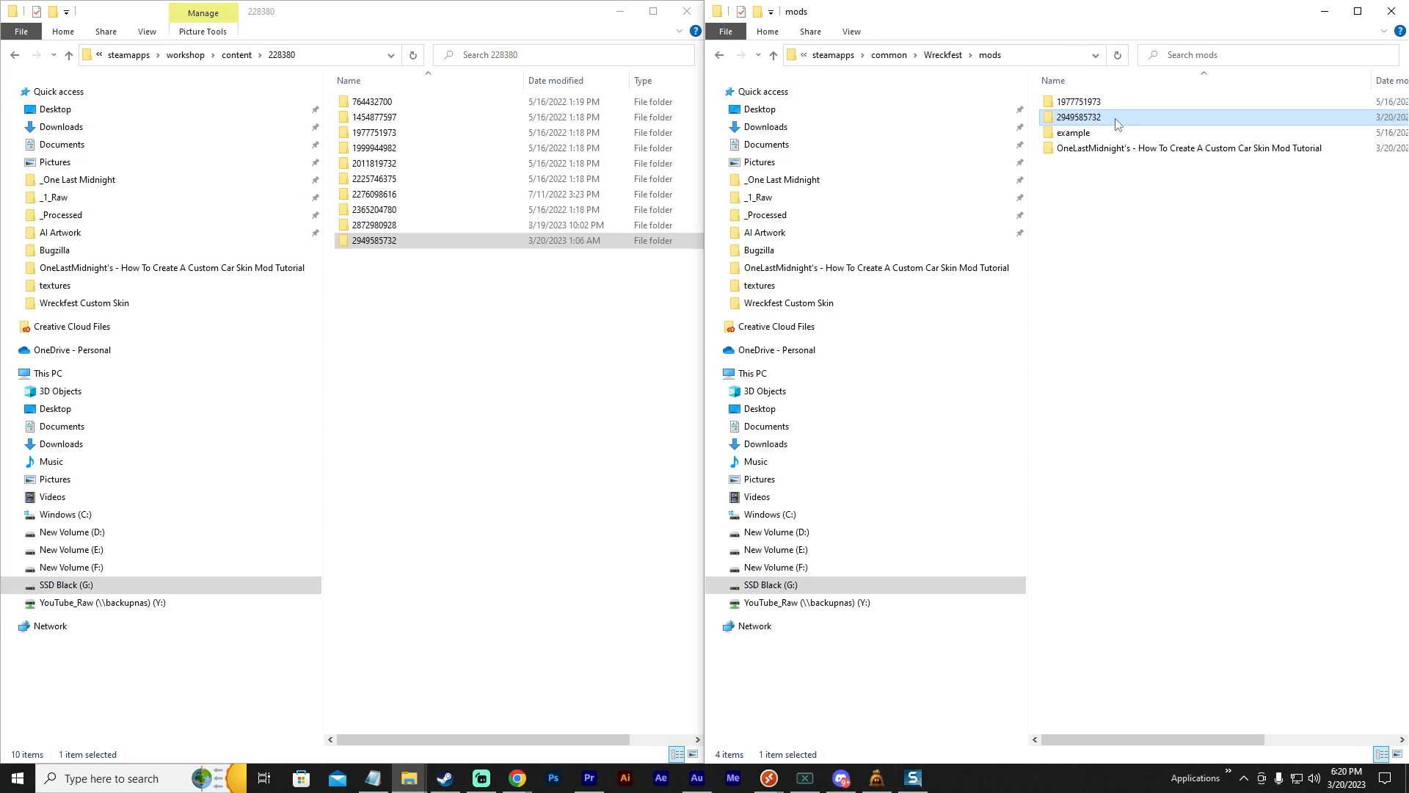
type("My New Car Skin")
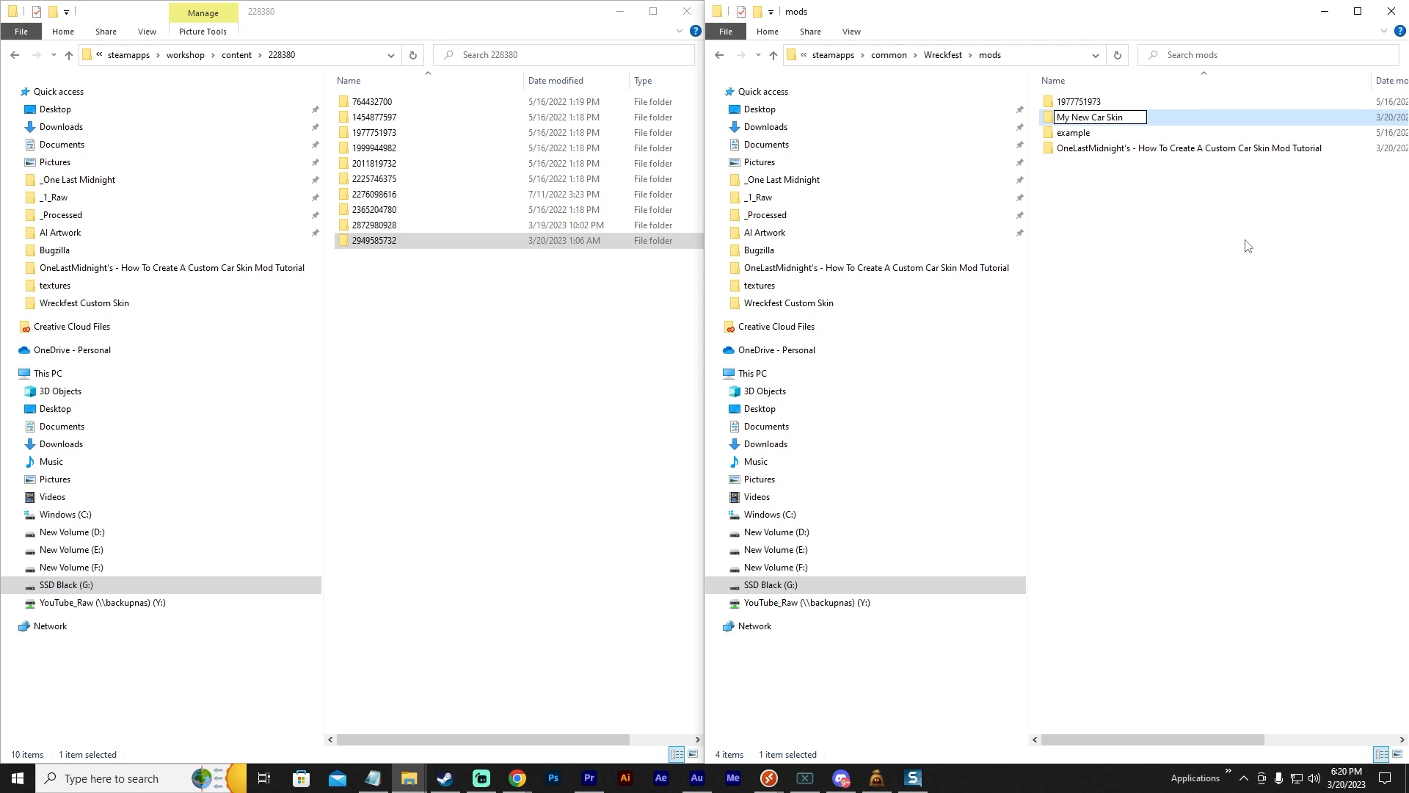
key("Return")
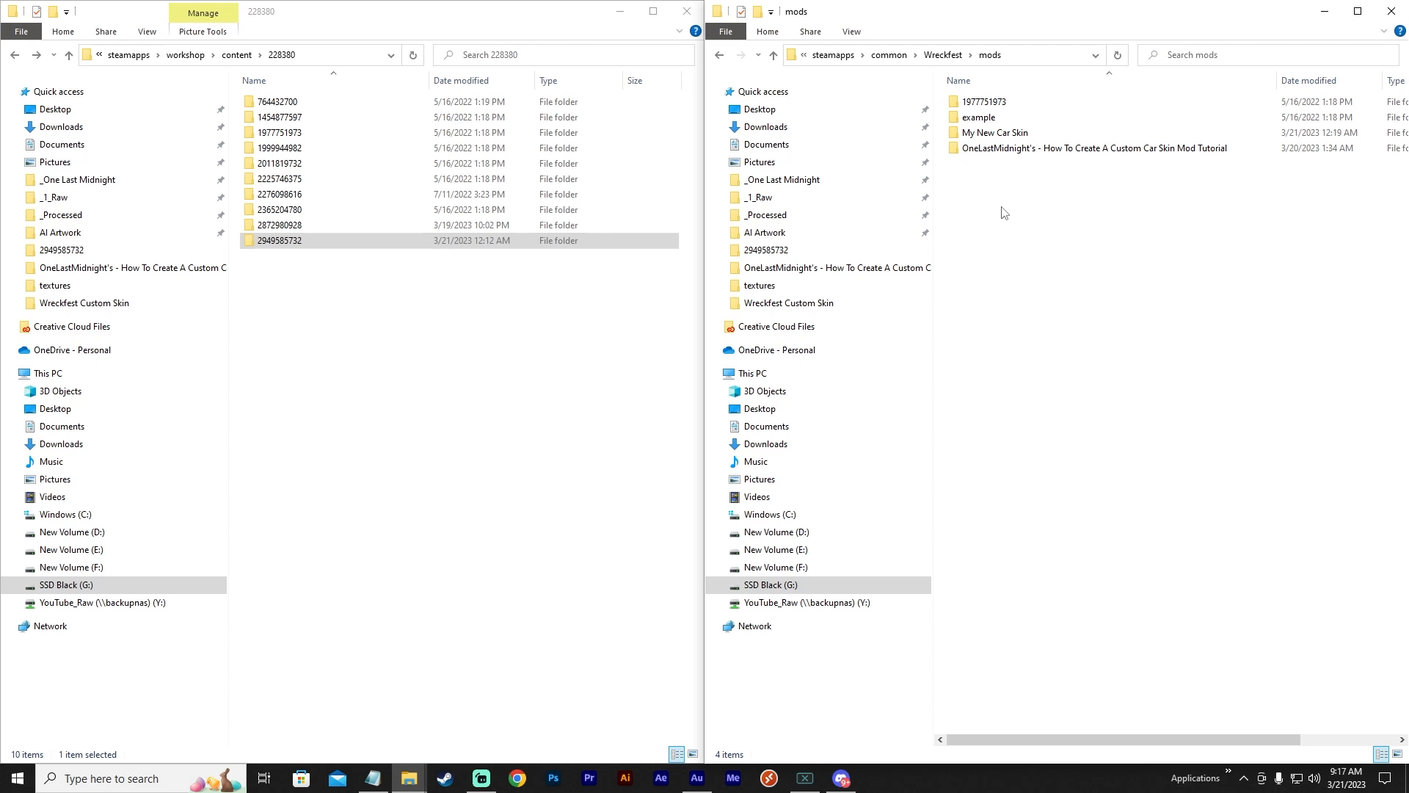
left_click(1010, 133)
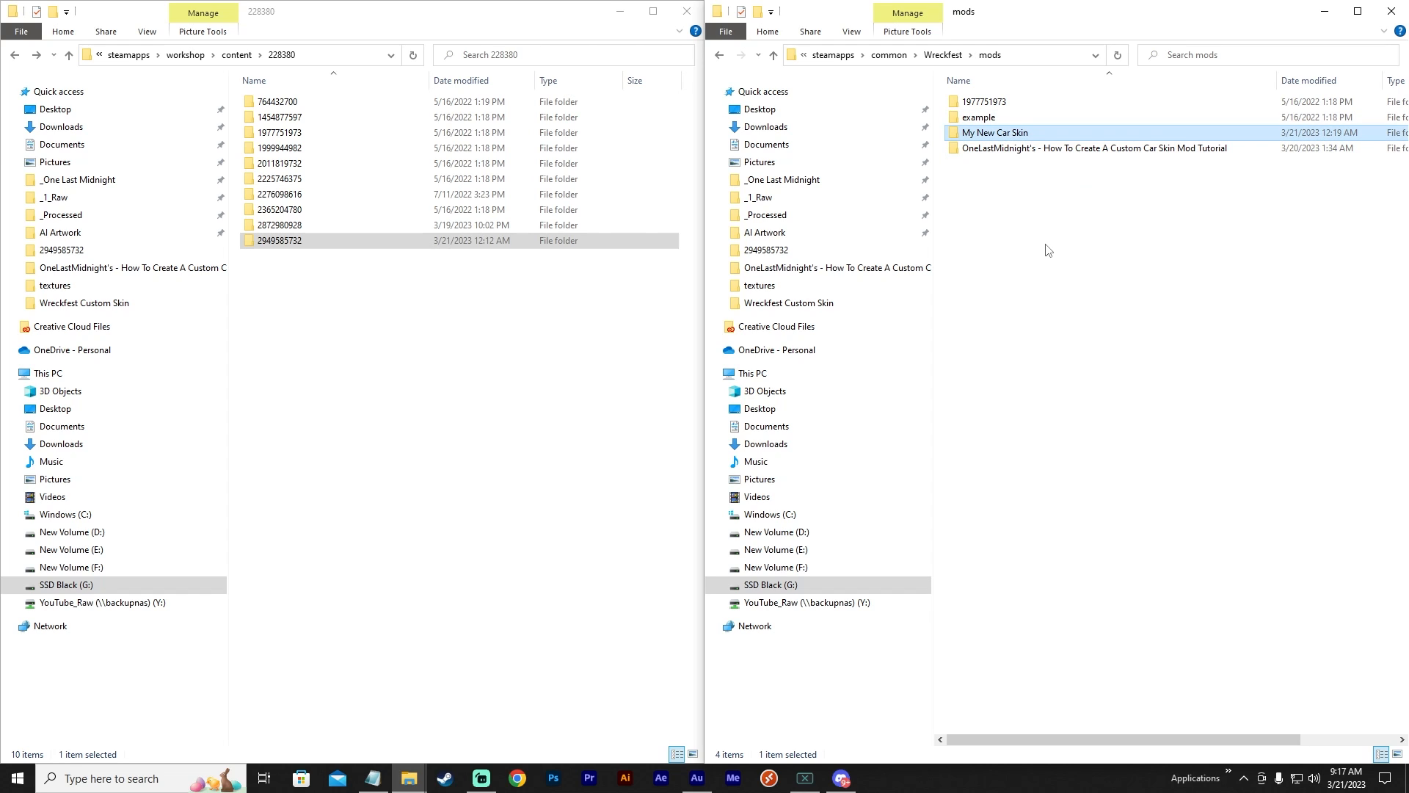
left_click(286, 242)
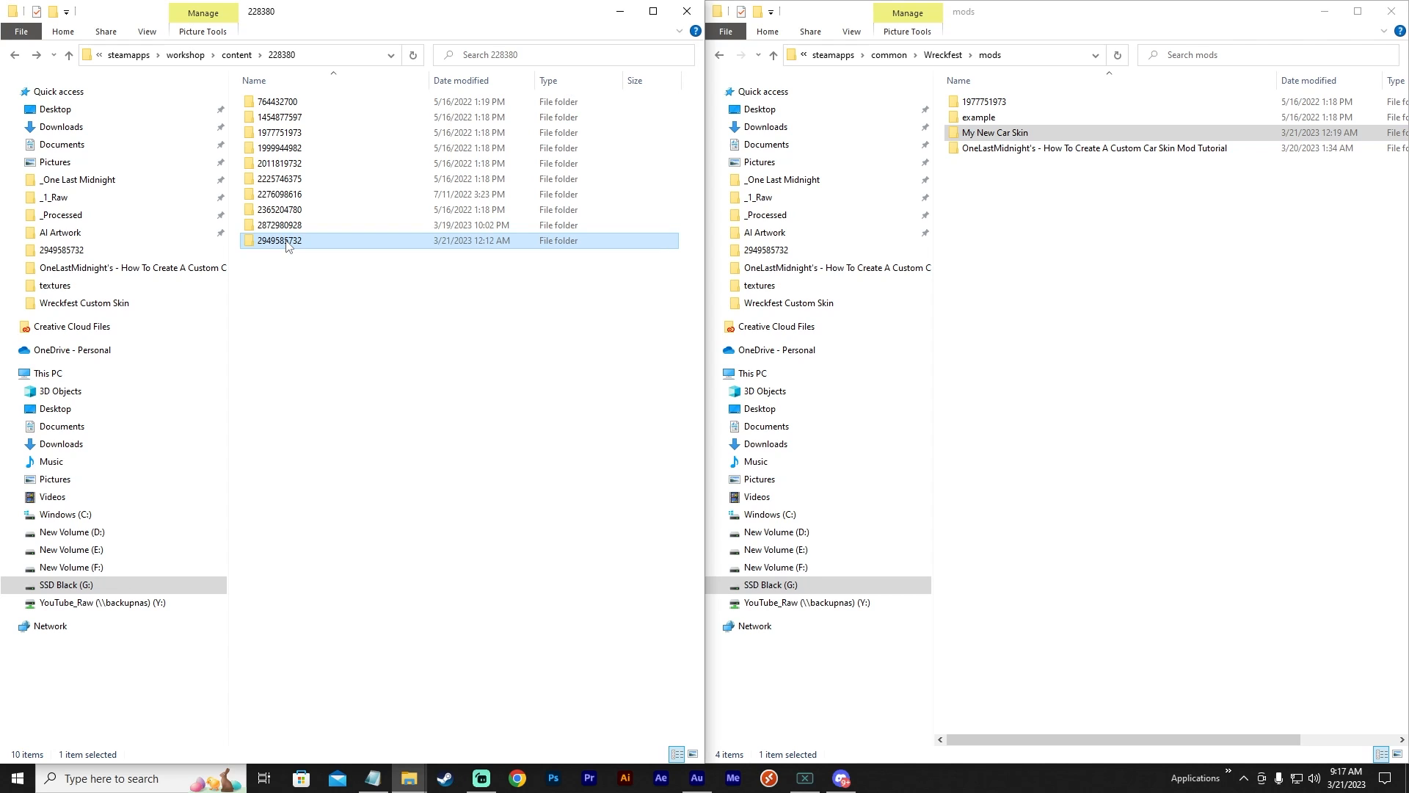
In the My New Car Skin mod folder, rename the CustomCarSkinModTutorial PSD and JPG files as MyNewCarSkin.
double_click(1002, 134)
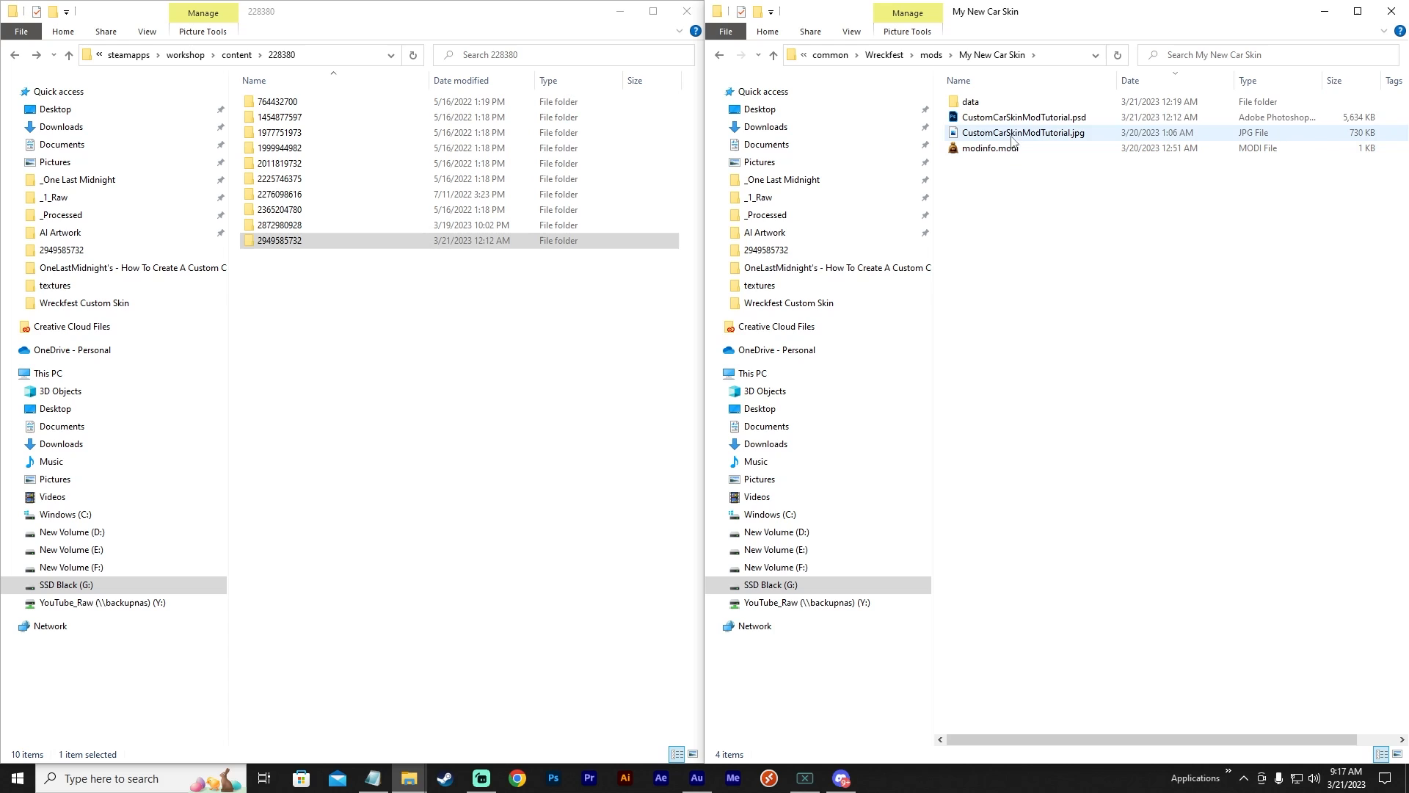
left_click(1017, 120)
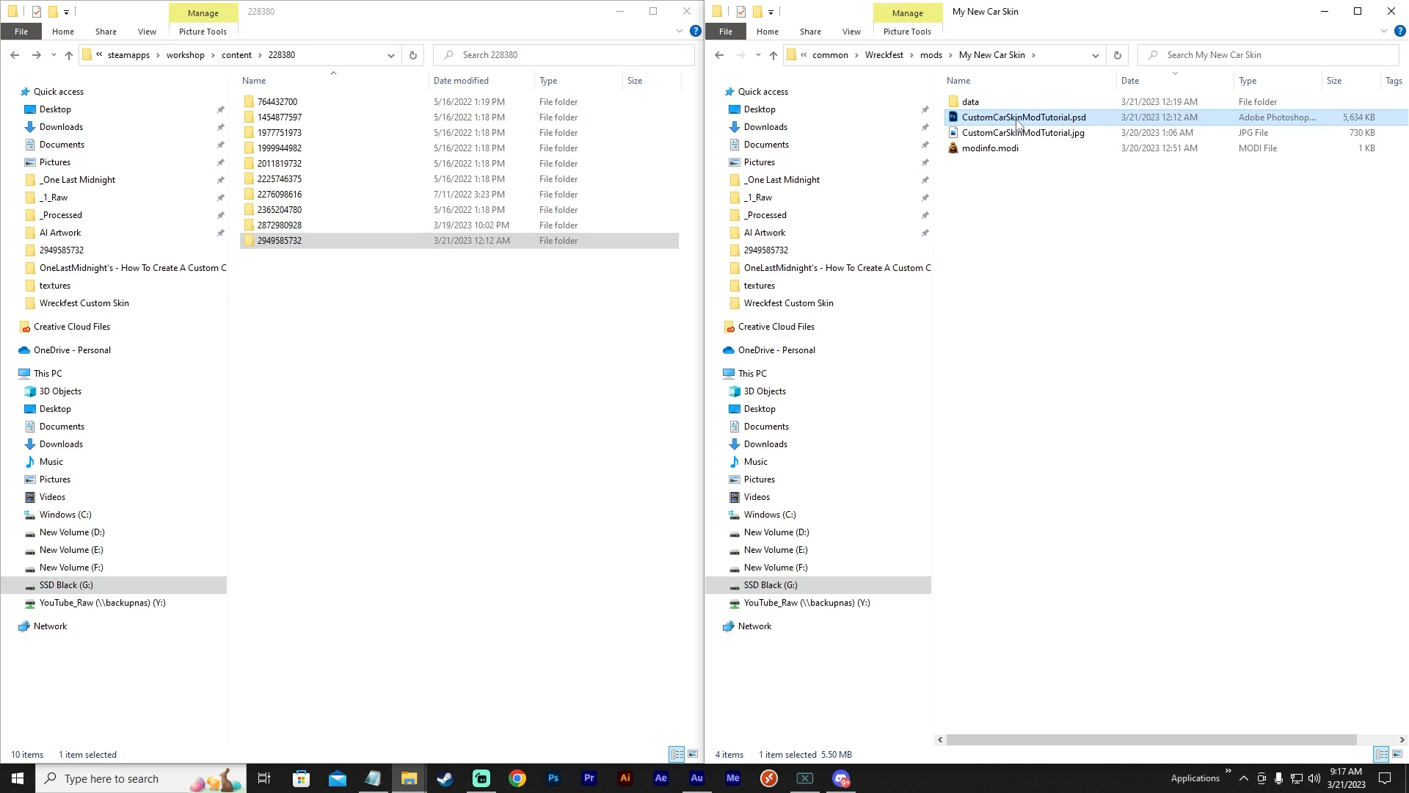
left_click(1017, 120)
type("MyNewCarSkin")
left_click(1025, 137)
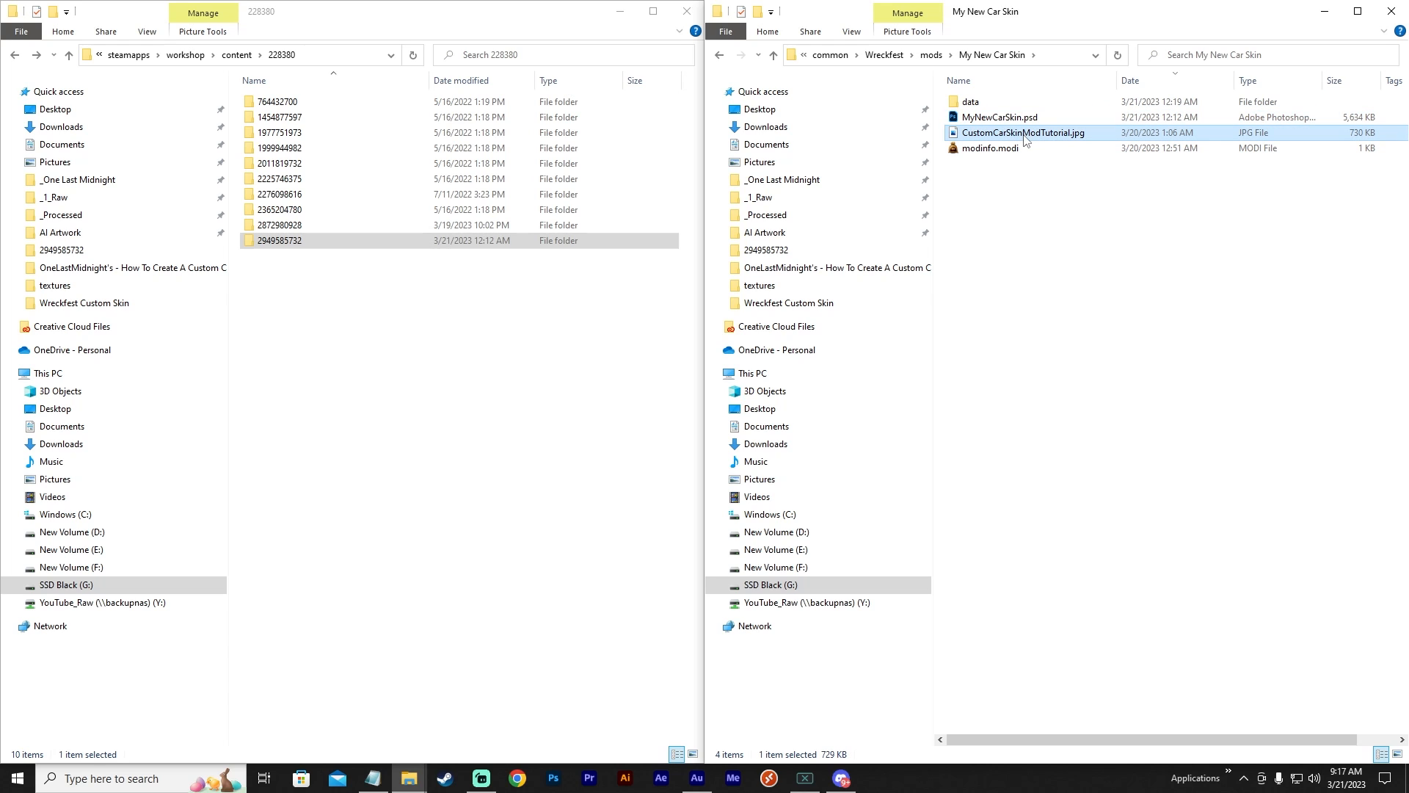
left_click(1017, 140)
key("ctrl+v")
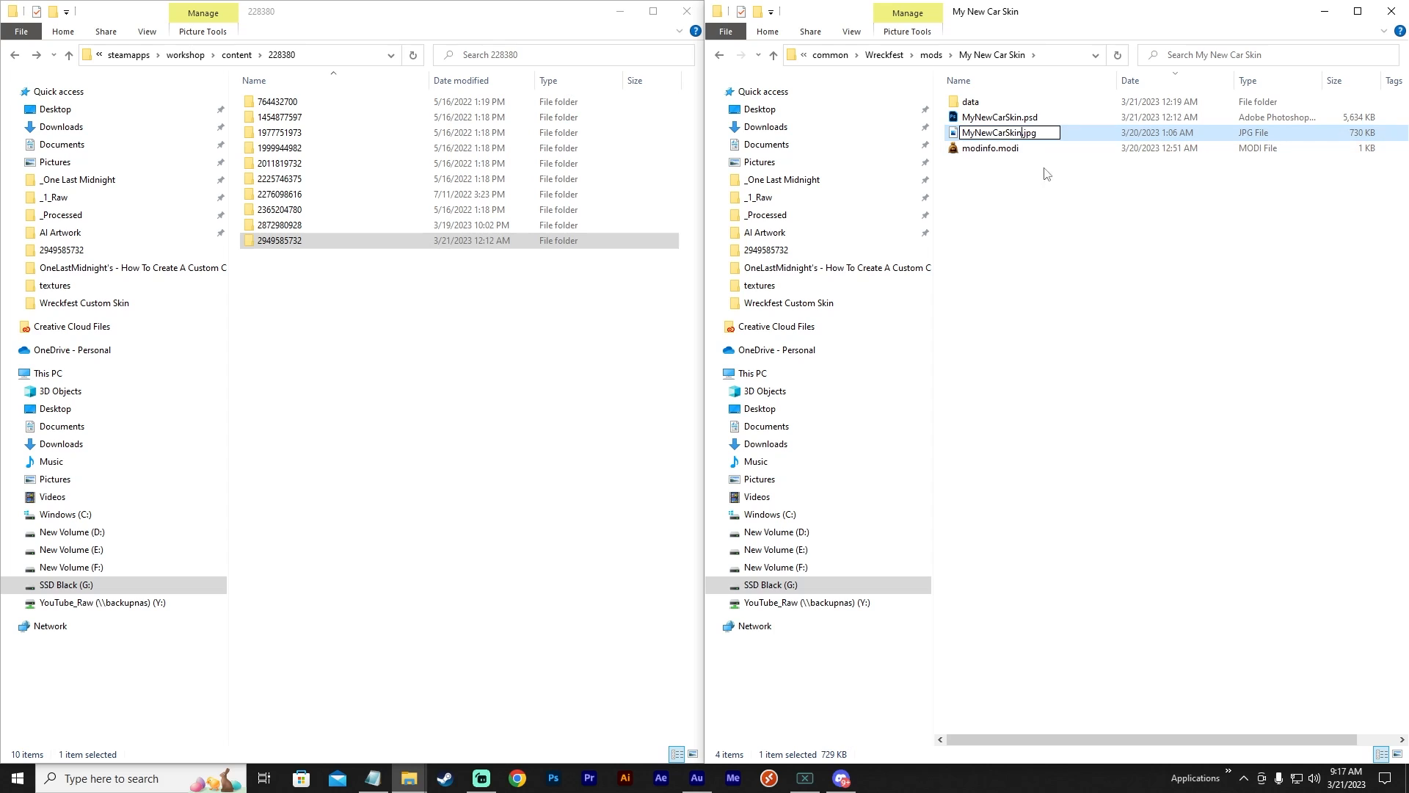
left_click(1053, 223)
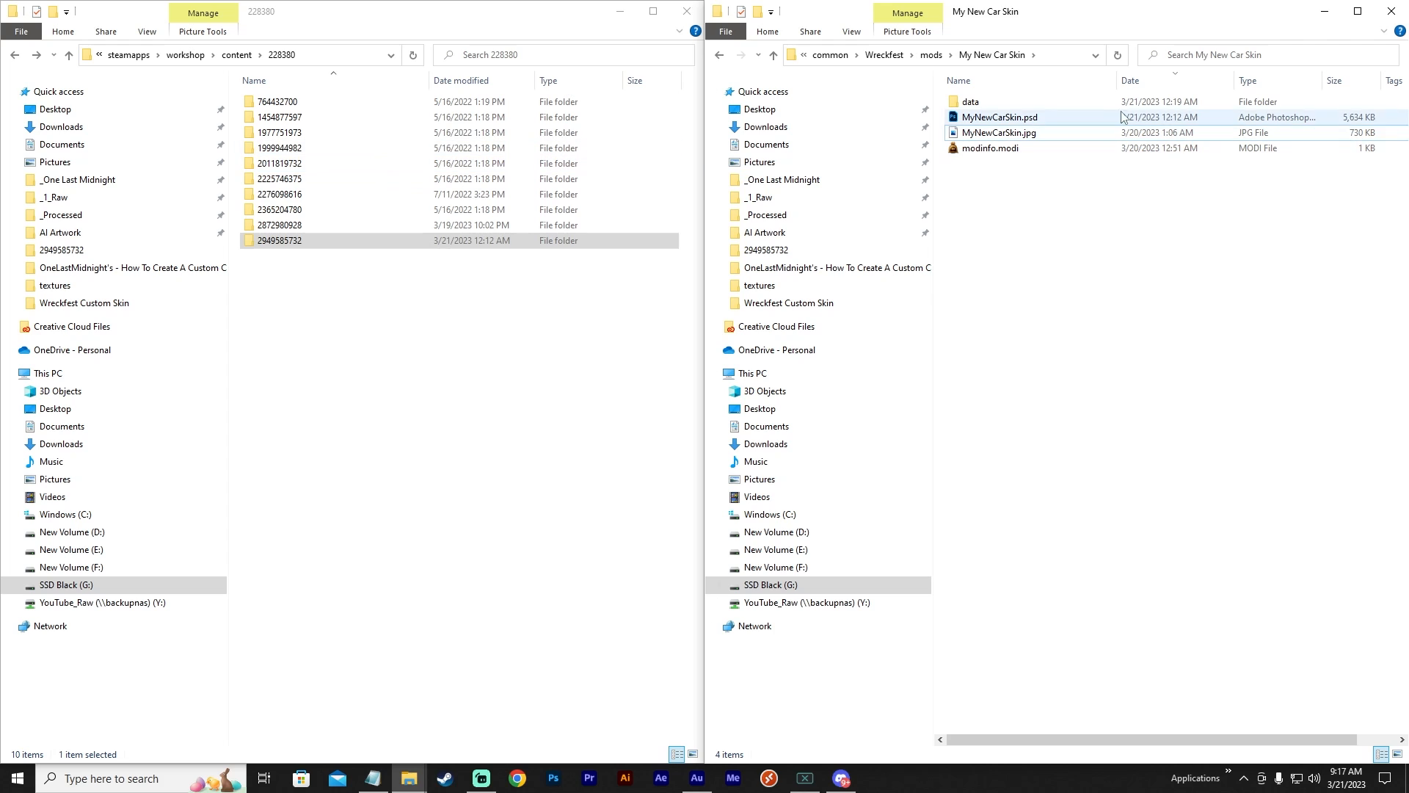
Search the My New Car Skin mod folder for all *.psd files.
left_click(1197, 57)
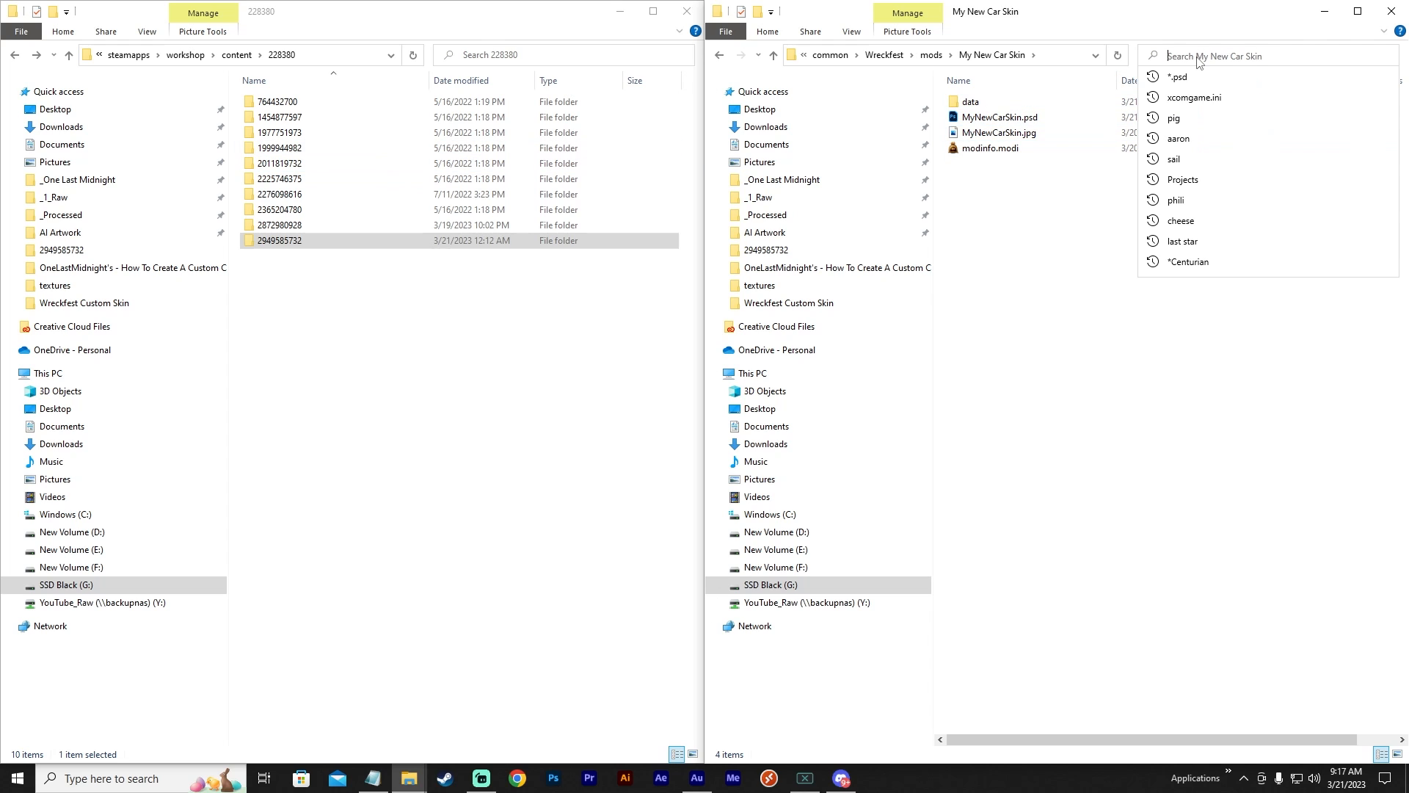
type("@")
key("BackSpace")
type("*")
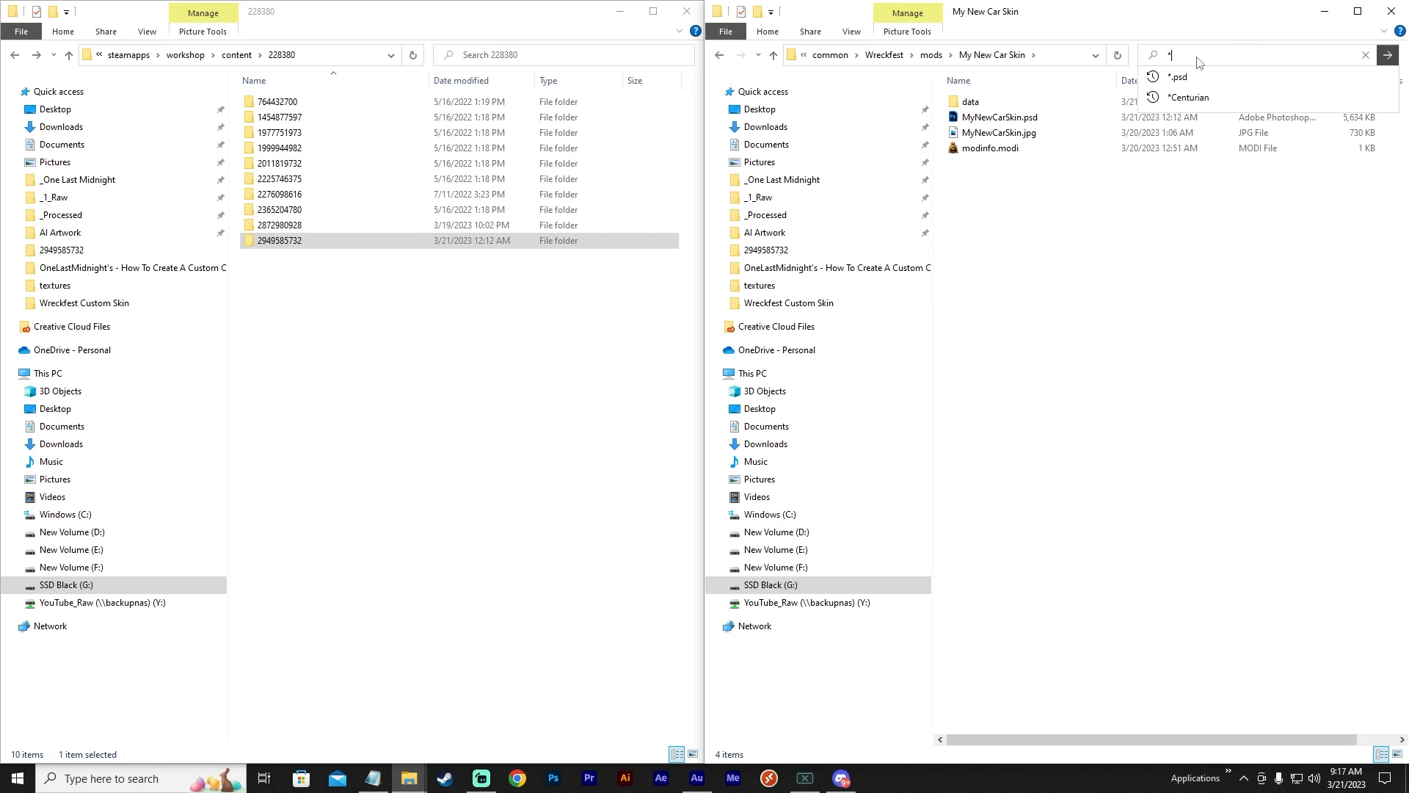
left_click(1199, 77)
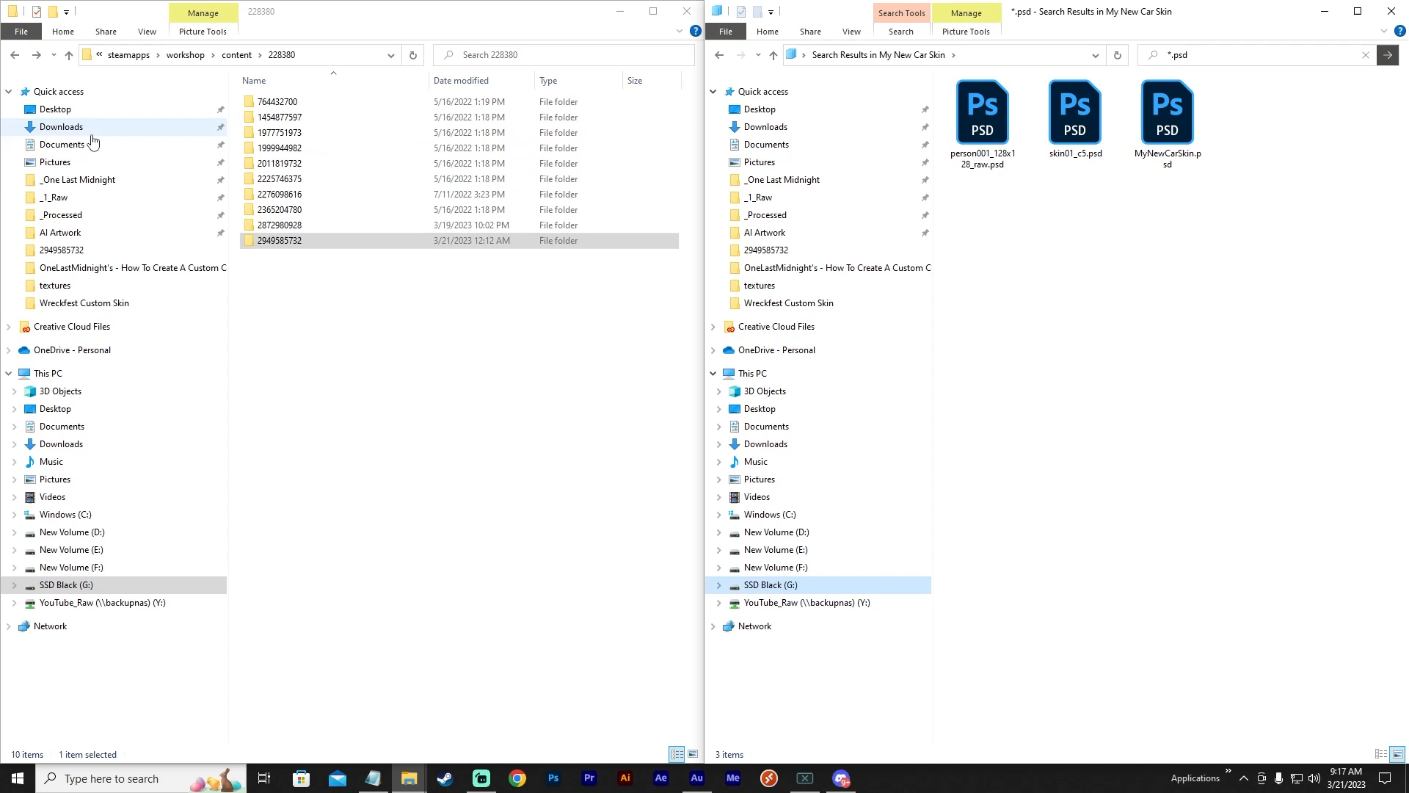
In the other Explorer window, go from _One Last Midnight through _Mods into the Wreckfest project folder.
left_click(73, 184)
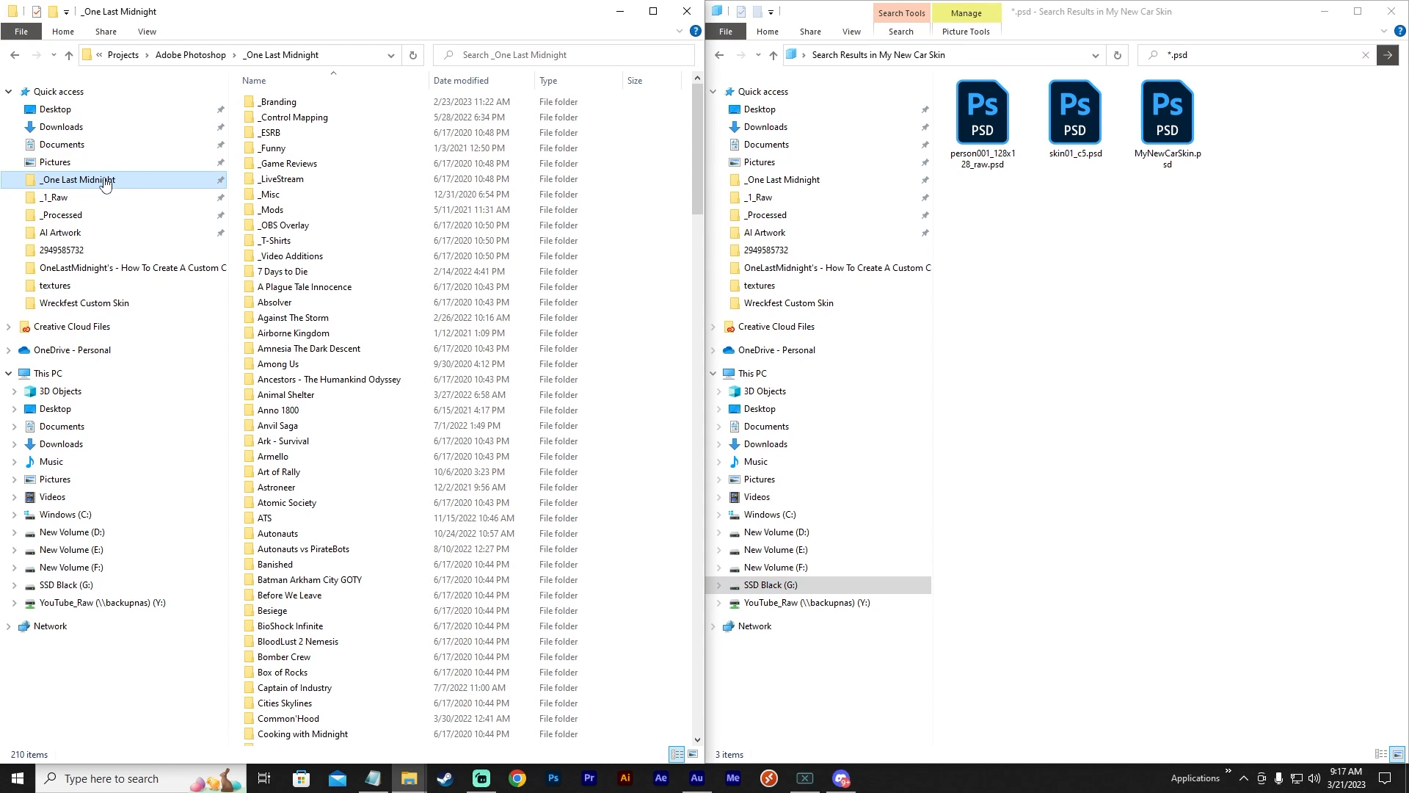
left_click(283, 211)
double_click(282, 211)
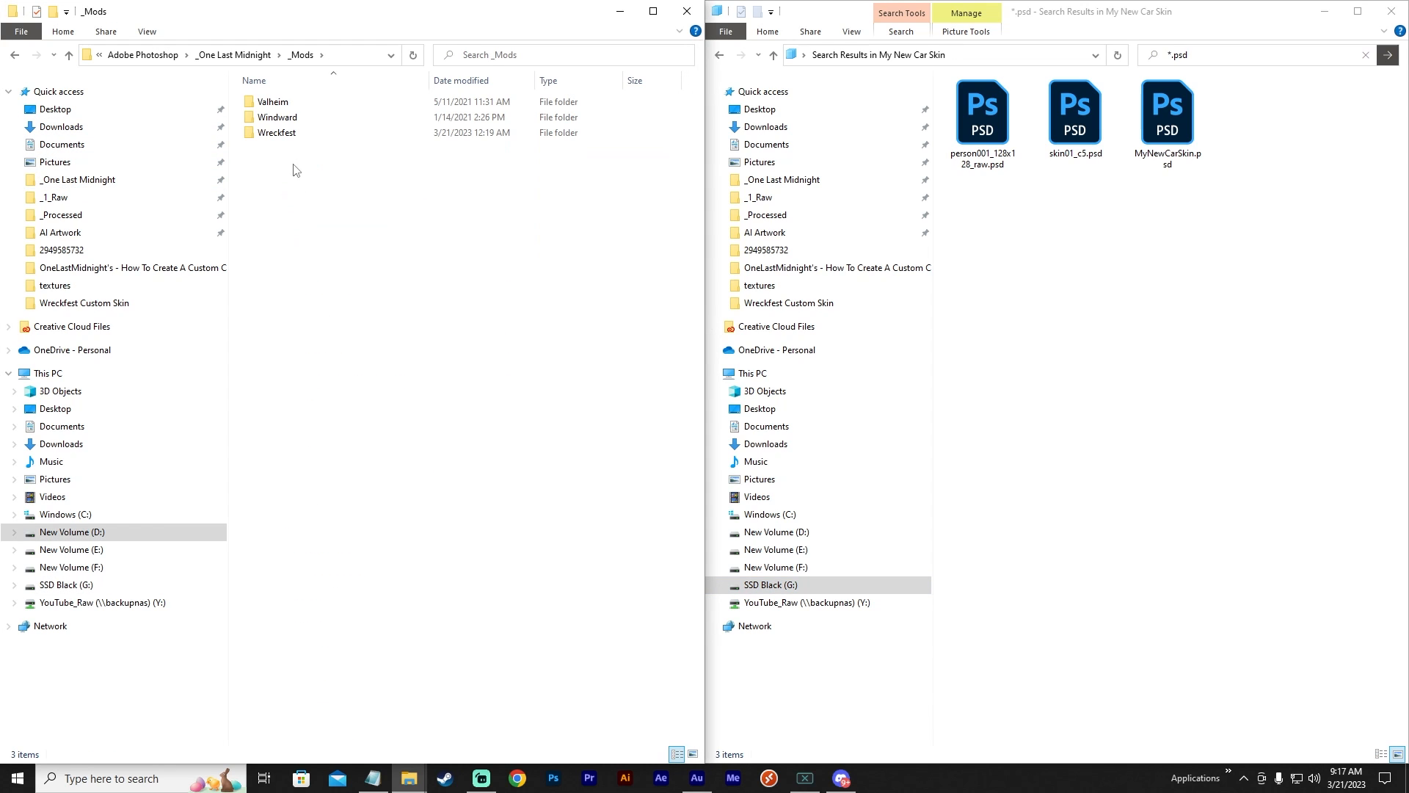
double_click(289, 135)
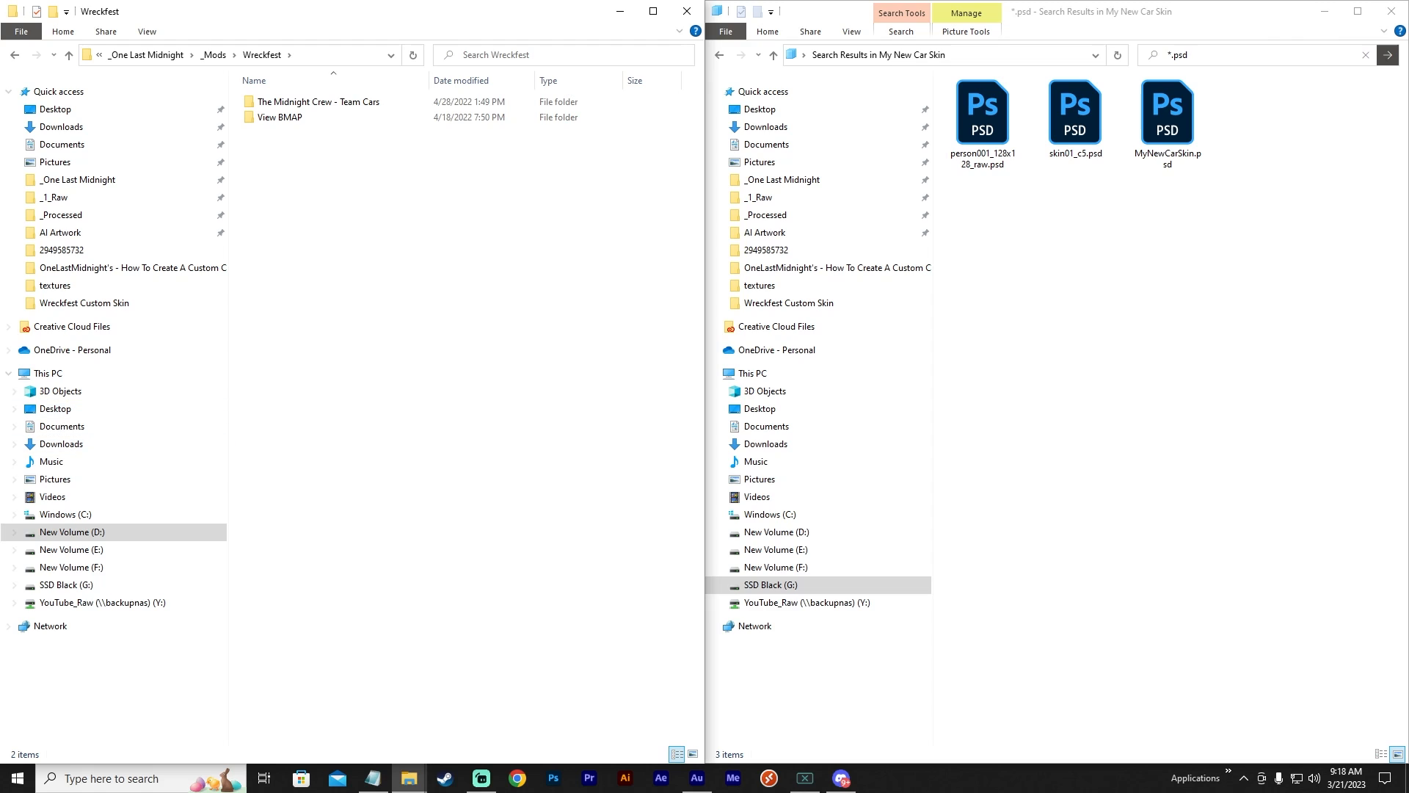
key("alt+Tab")
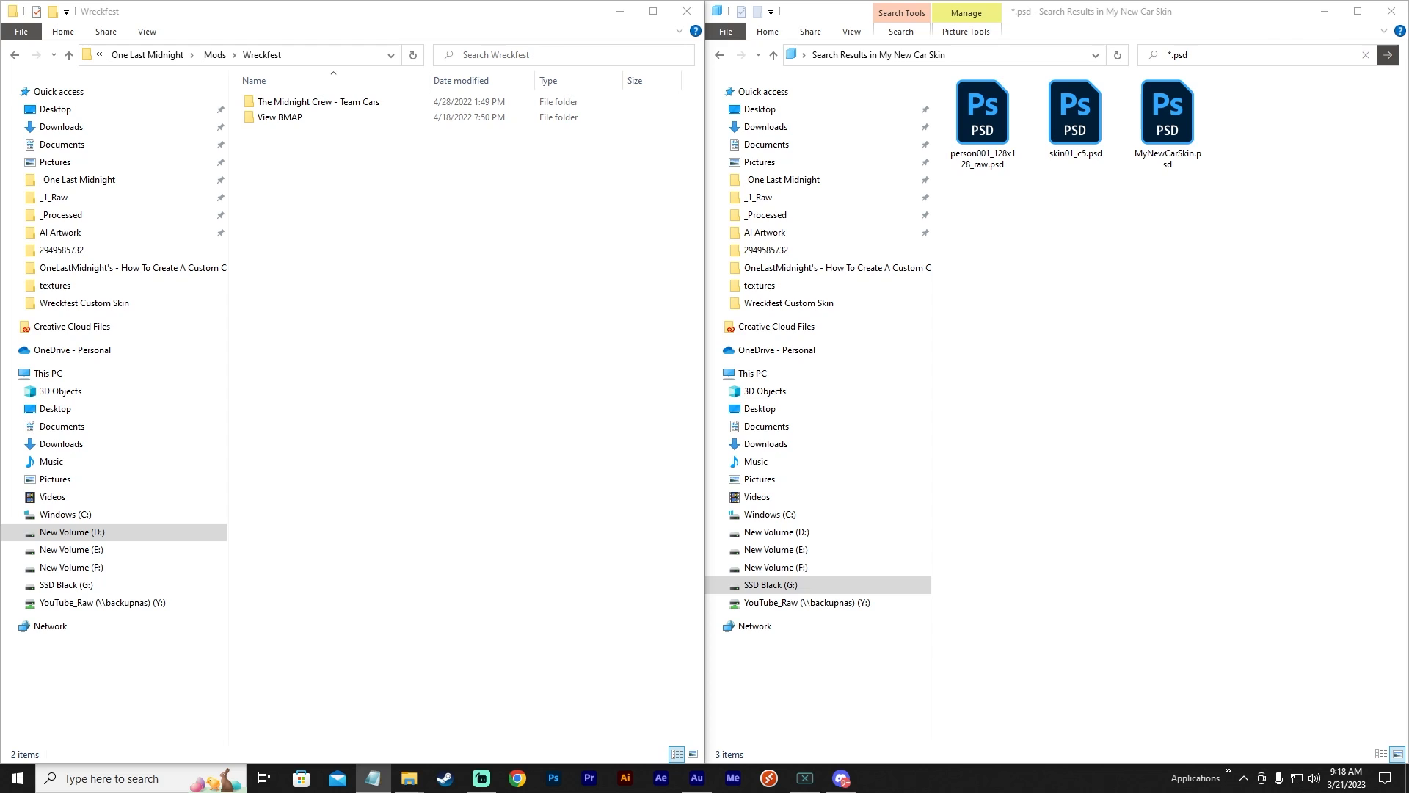
Create a folder named My New Car Skin in the Wreckfest project folder.
right_click(347, 377)
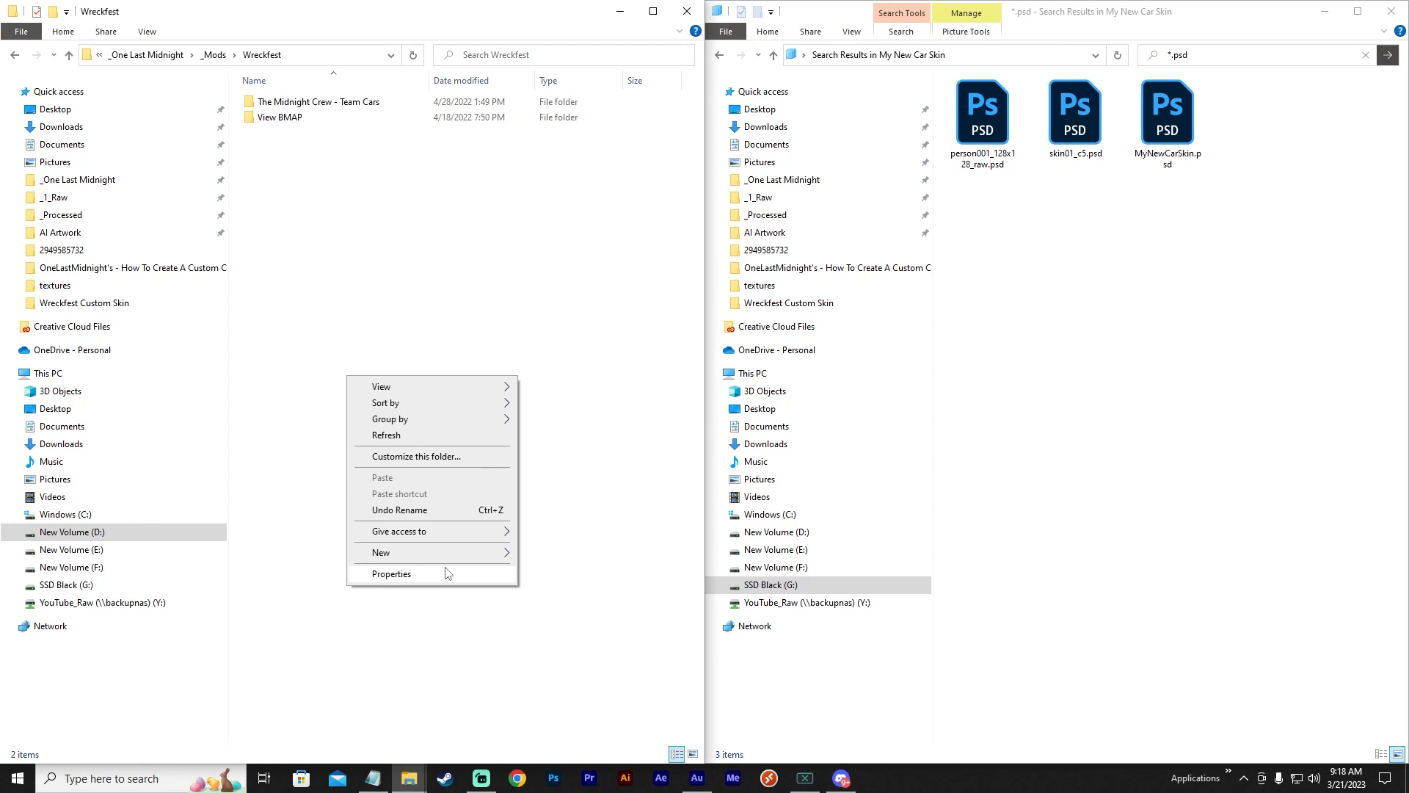
mouse_move(484, 552)
left_click(560, 550)
type("My New Car Skin")
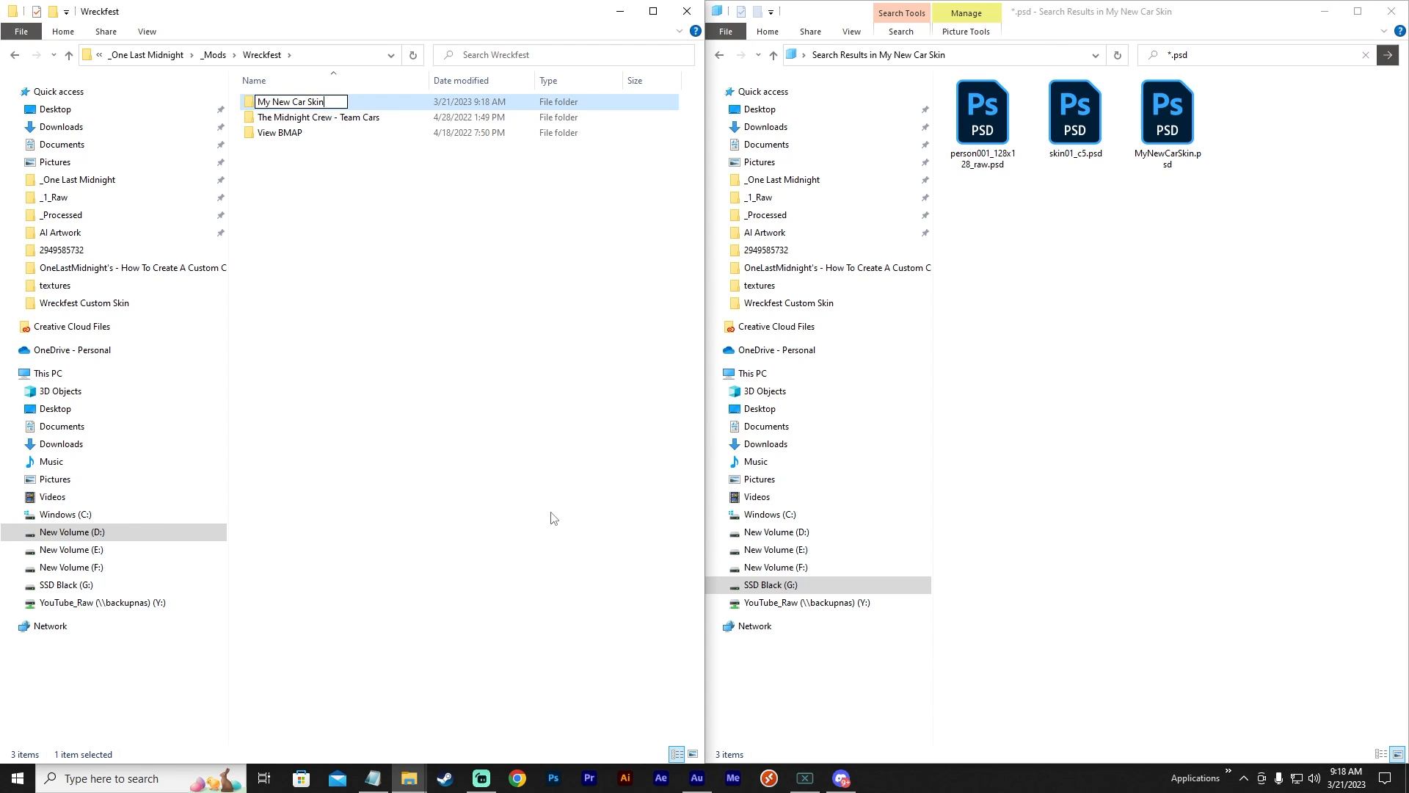
key("Return")
Move MyNewCarSkin.psd from the search results into the new My New Car Skin project folder.
double_click(309, 103)
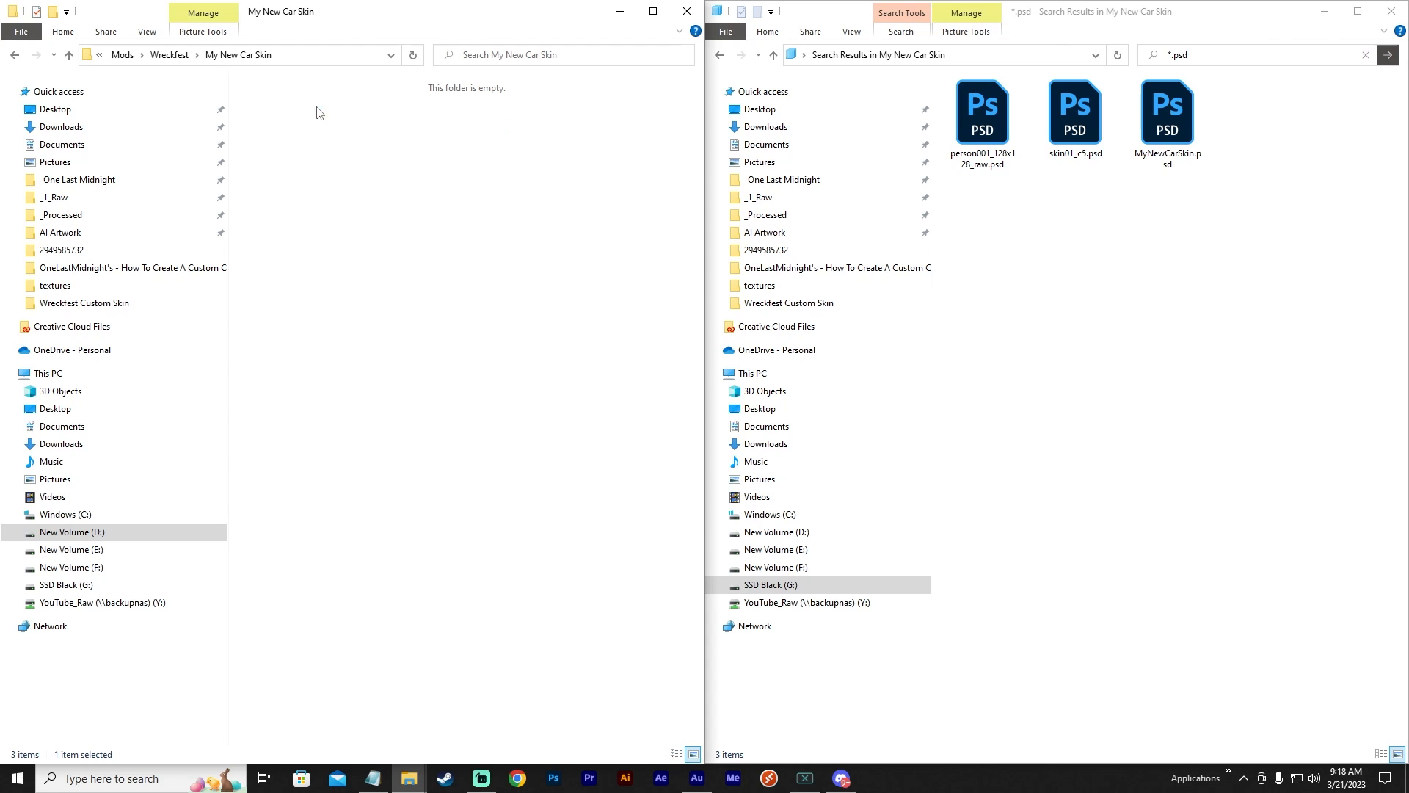
left_click(1144, 143)
left_click_drag(1156, 139, 431, 268)
left_click(504, 321)
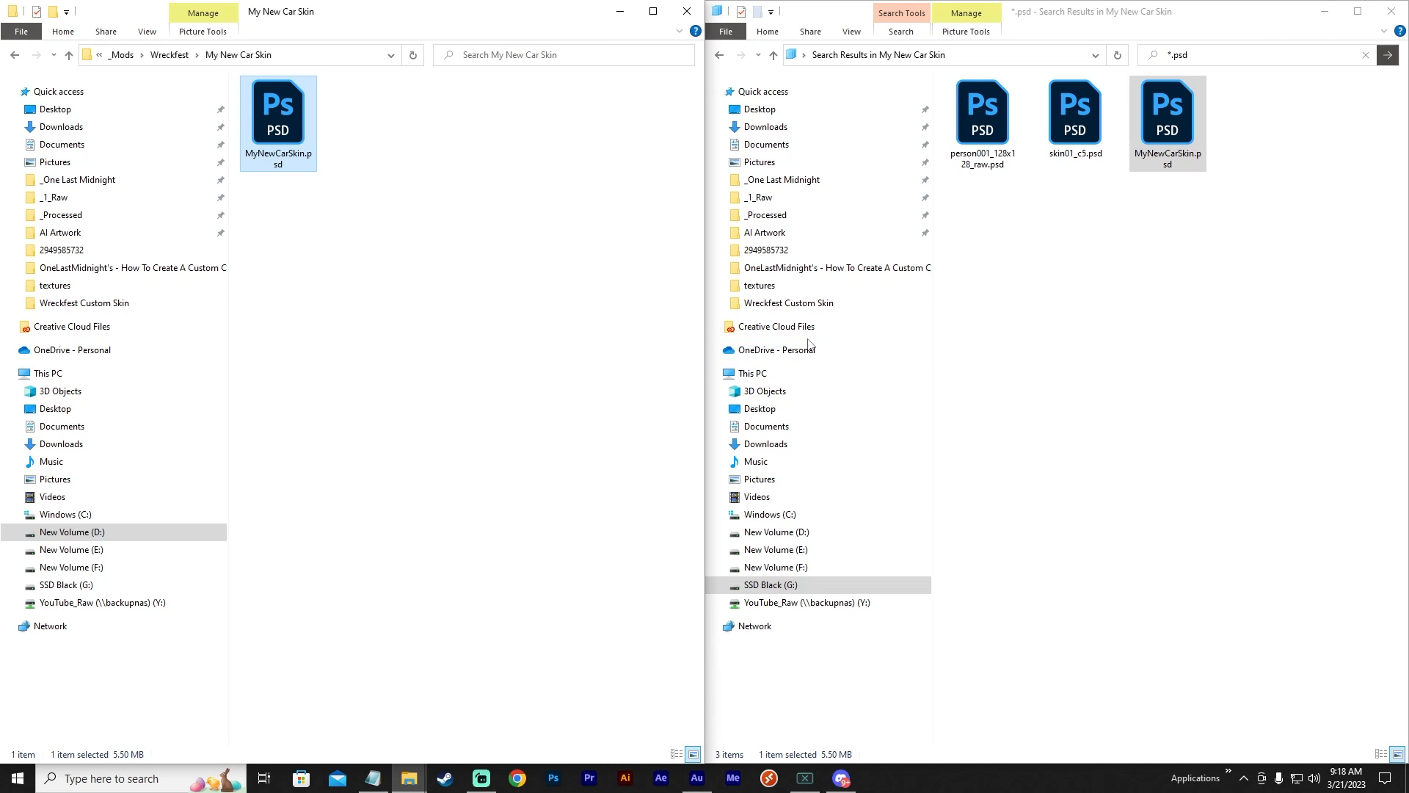
left_click(393, 378)
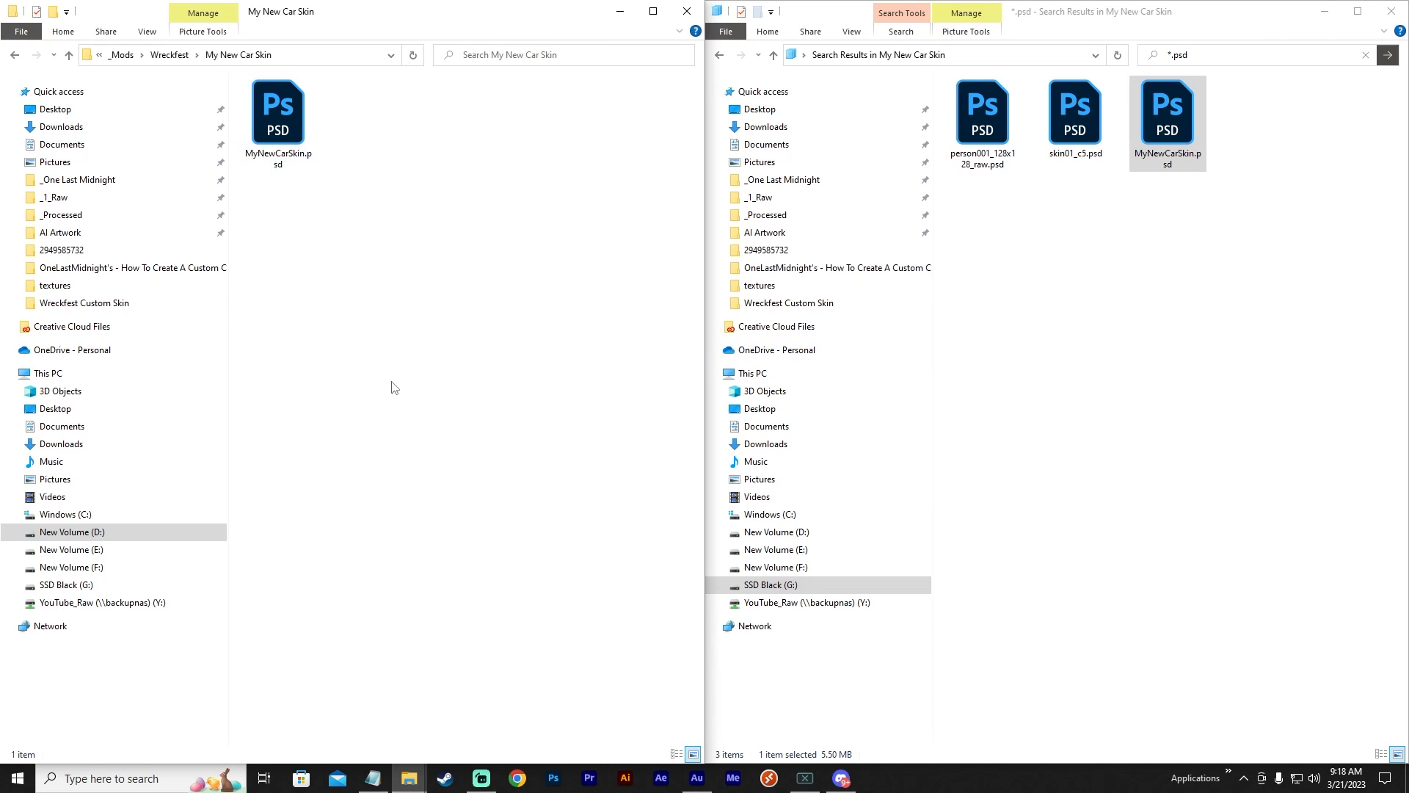
Create a subfolder named Bumper Car beside MyNewCarSkin.psd in the project folder.
right_click(415, 438)
mouse_move(528, 612)
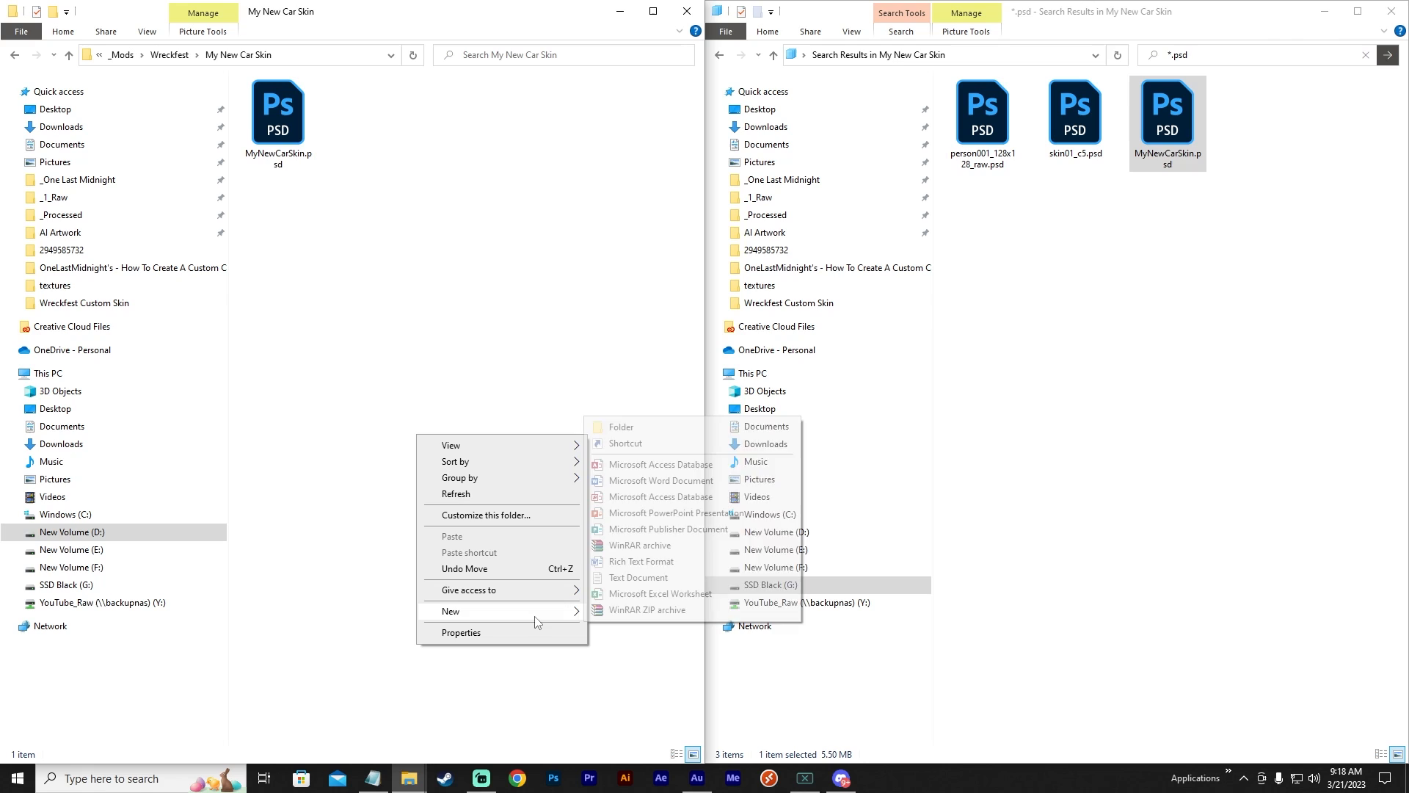
left_click(646, 433)
type("B")
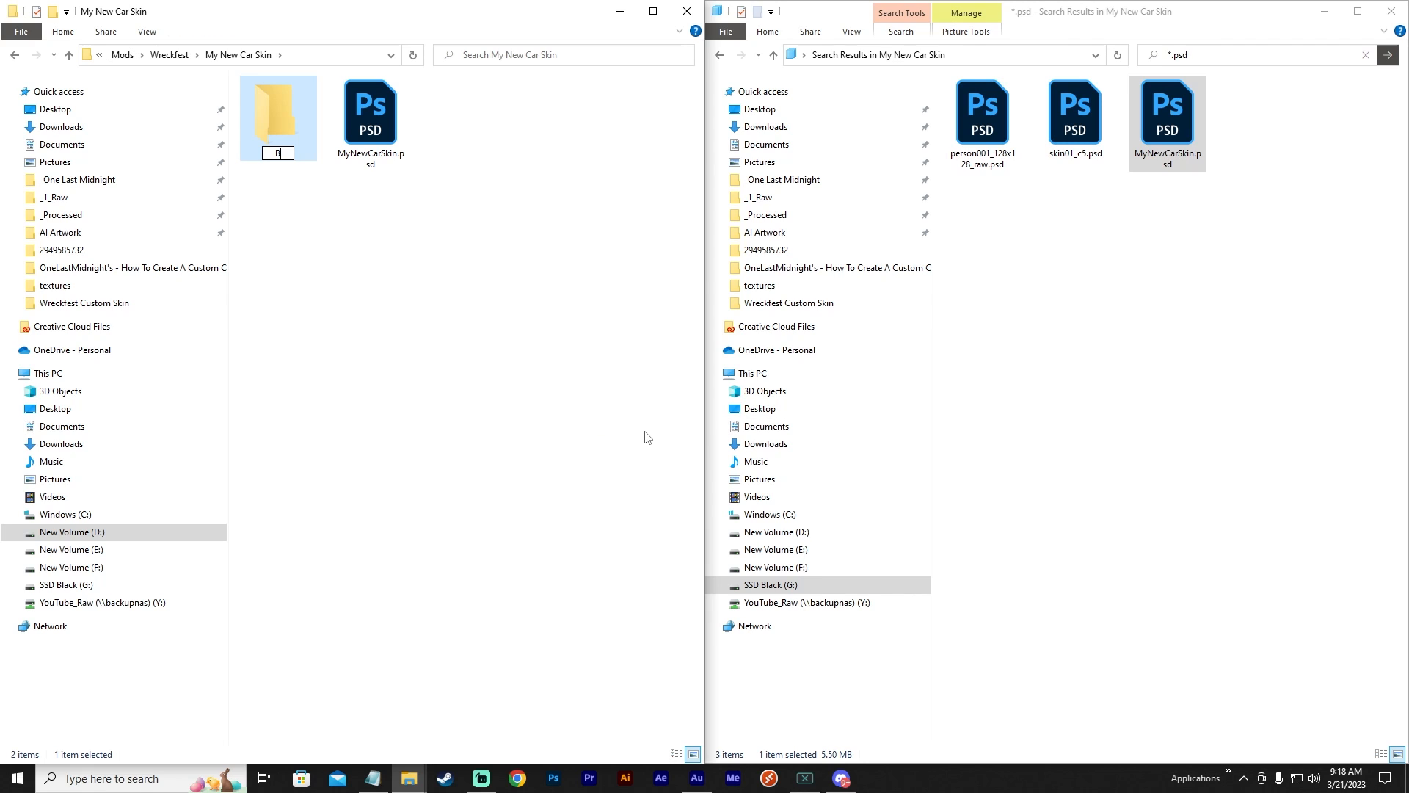
type("umper Car")
key("Return")
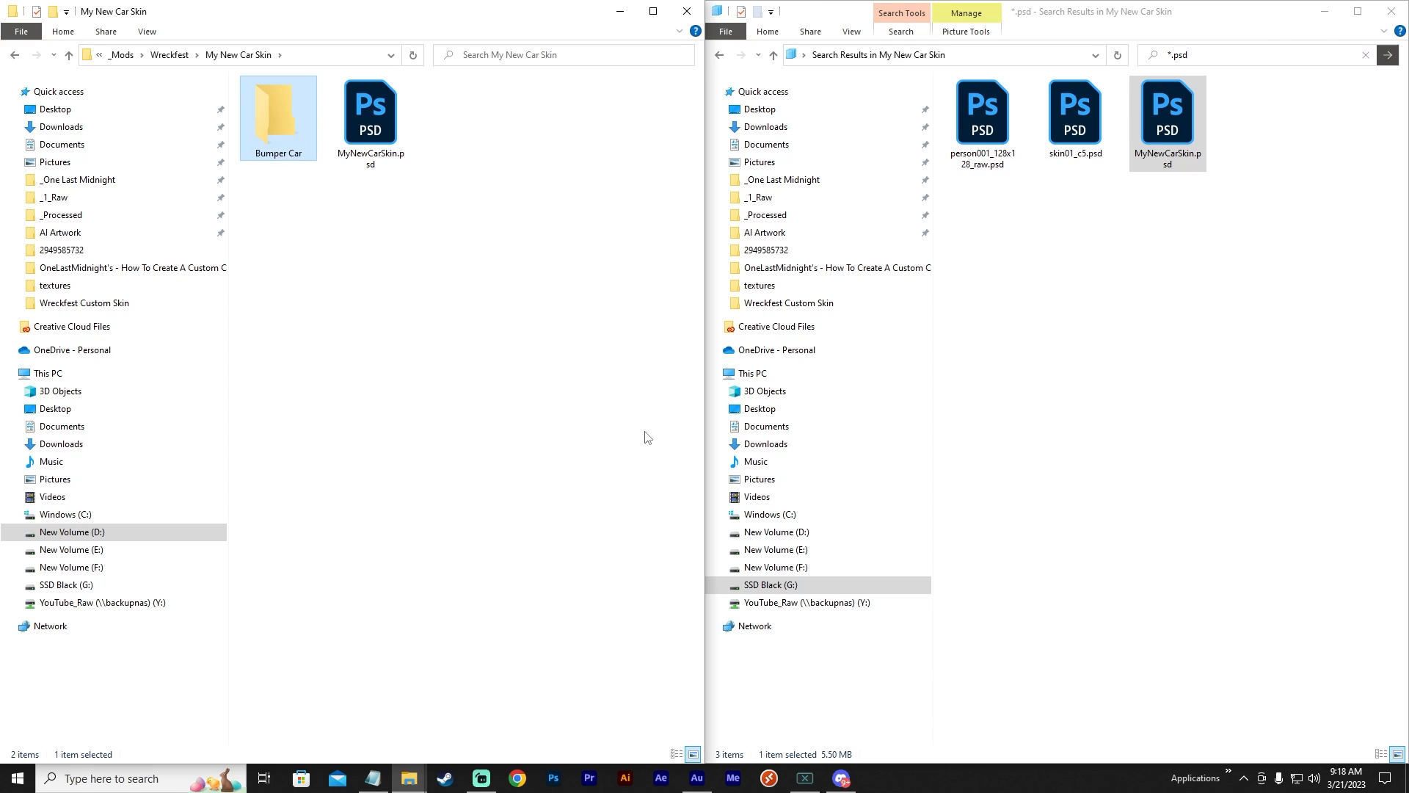
Open the Bumper Car folder and create a subfolder named Style01Red in it.
double_click(279, 138)
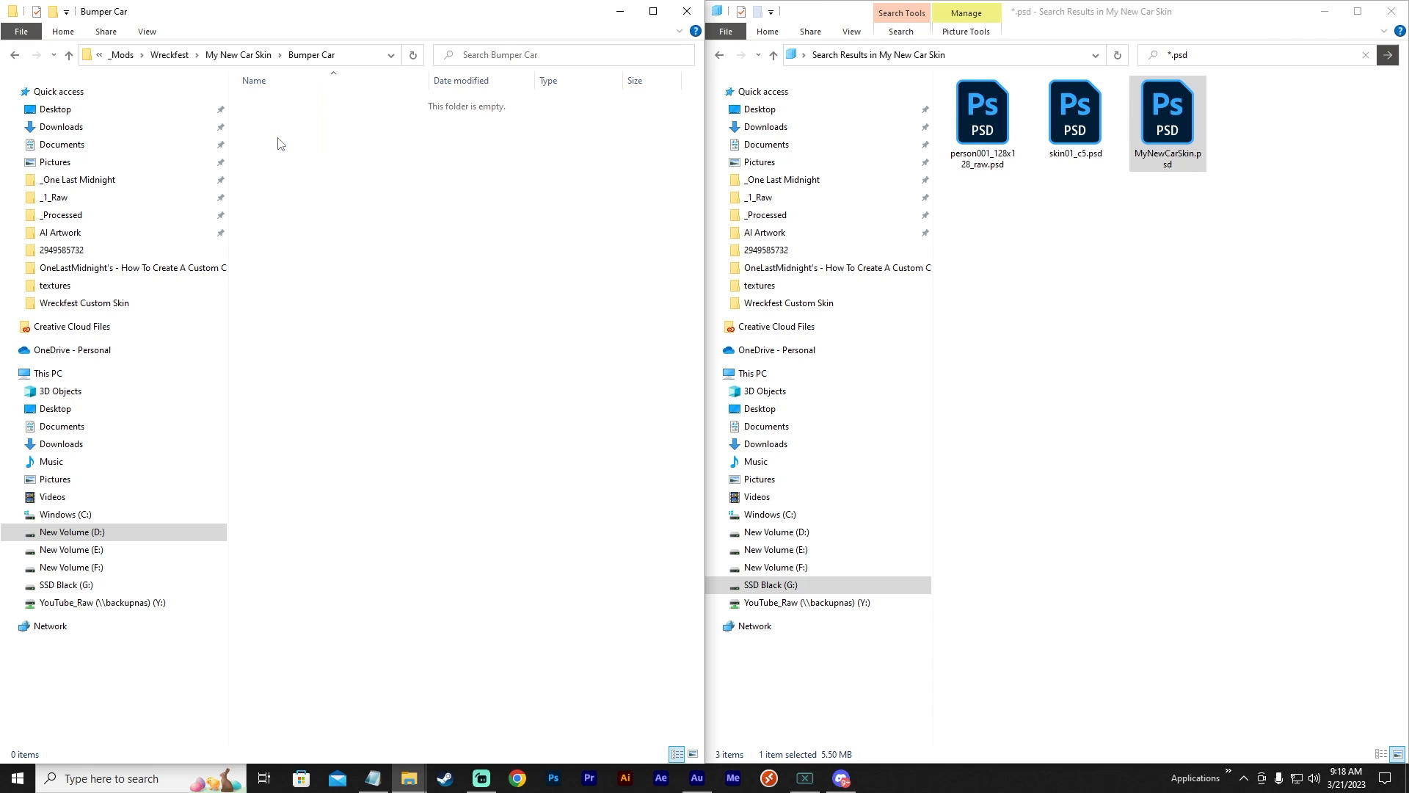
right_click(366, 254)
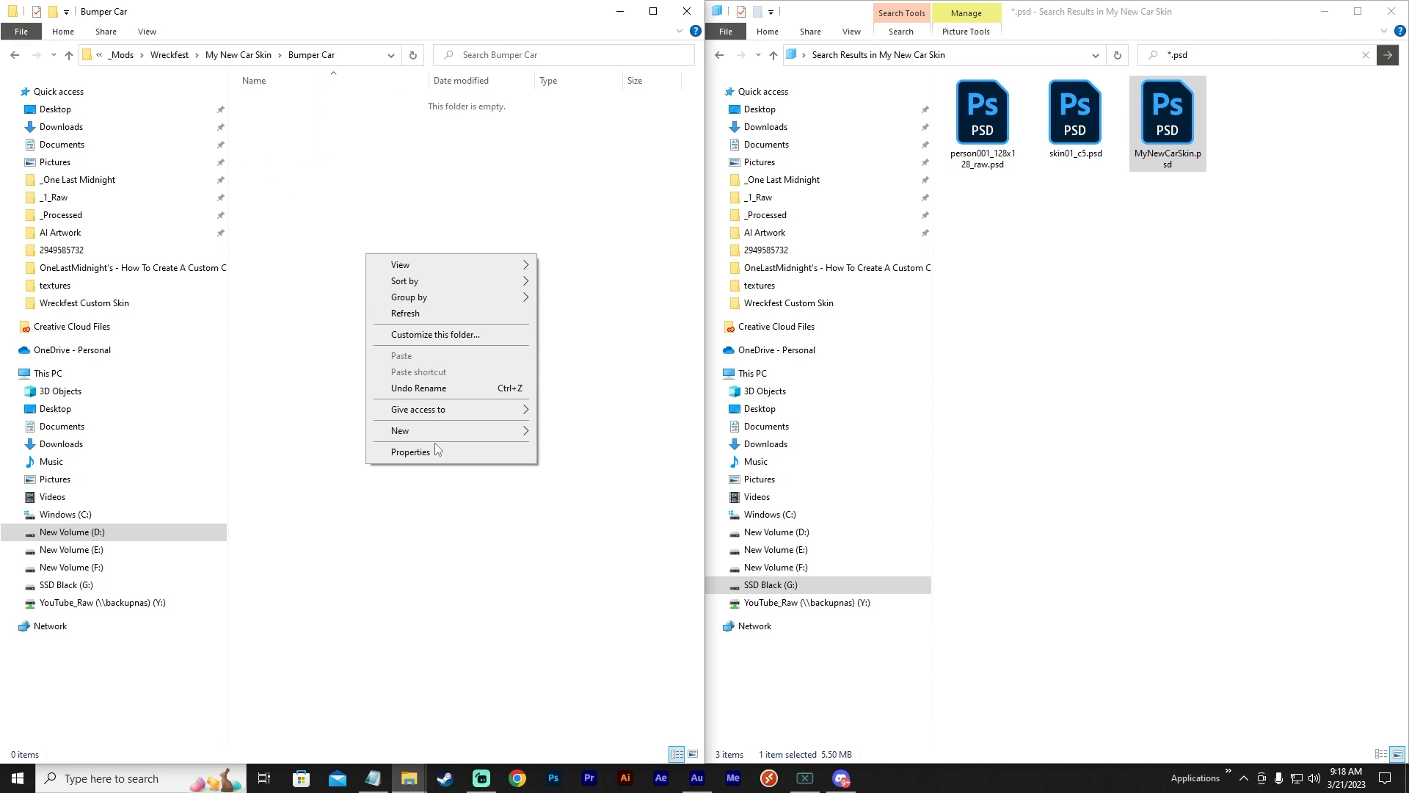
mouse_move(467, 433)
left_click(587, 432)
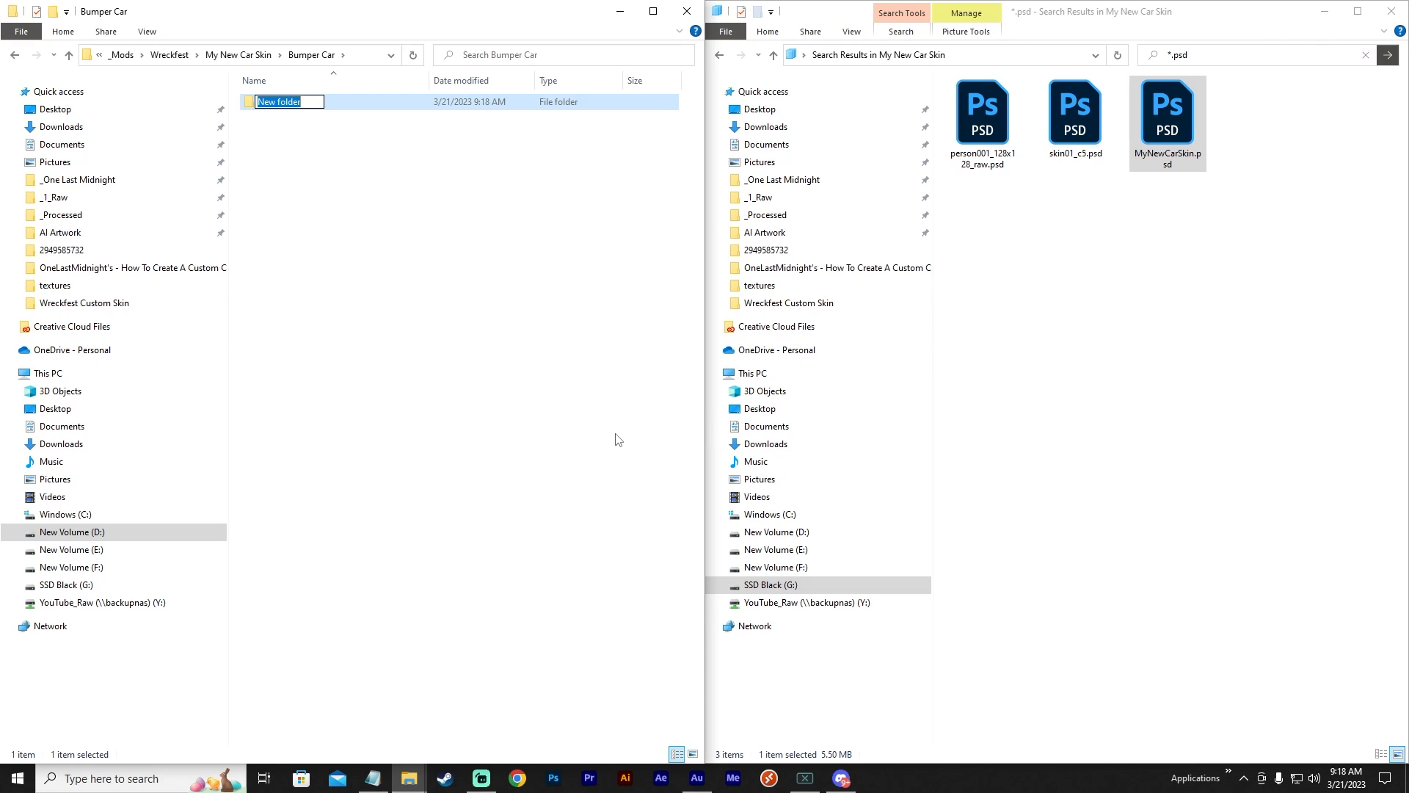
type("Style01Red")
key("Return")
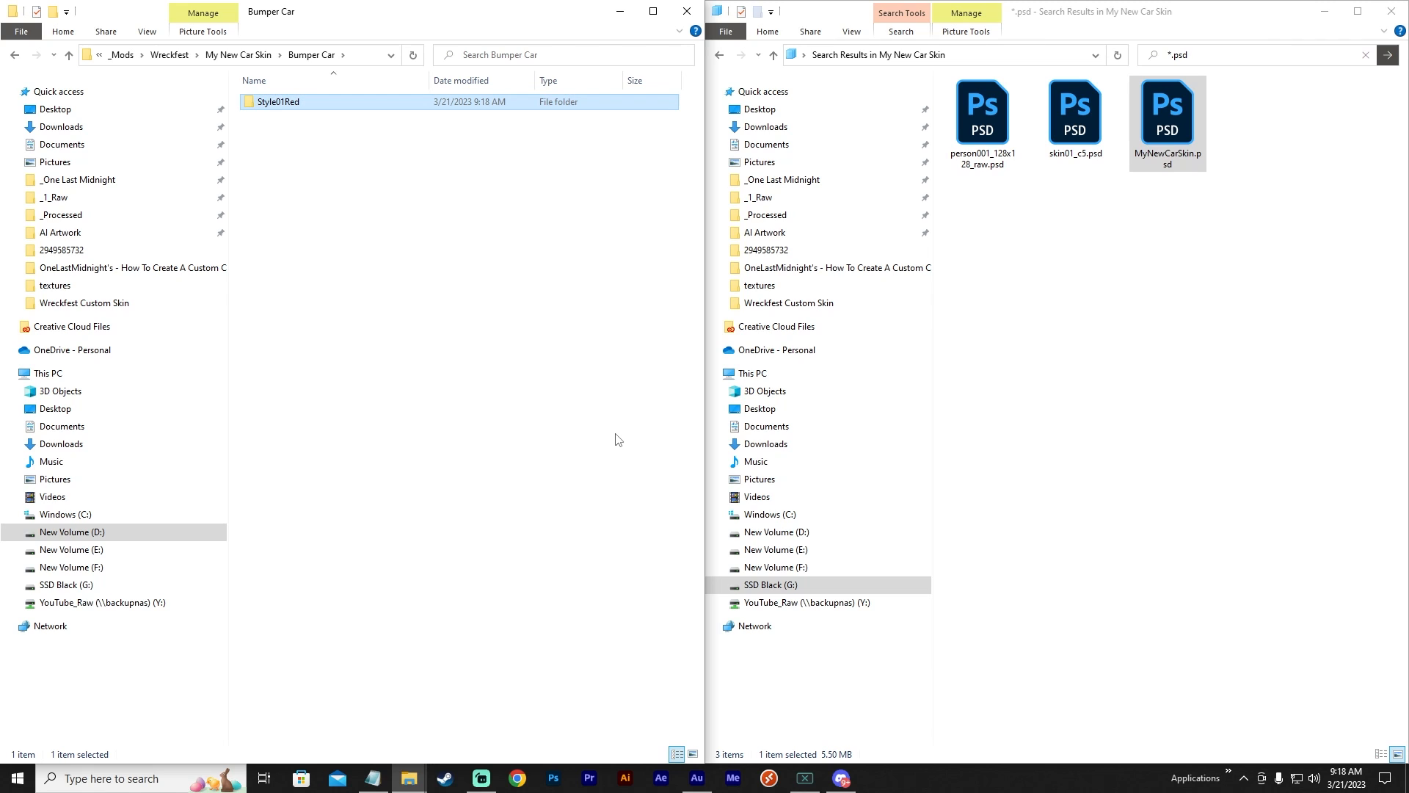
Move person001_128x128_raw.psd and skin01_c5.psd from the search results into the Style01Red folder.
double_click(301, 103)
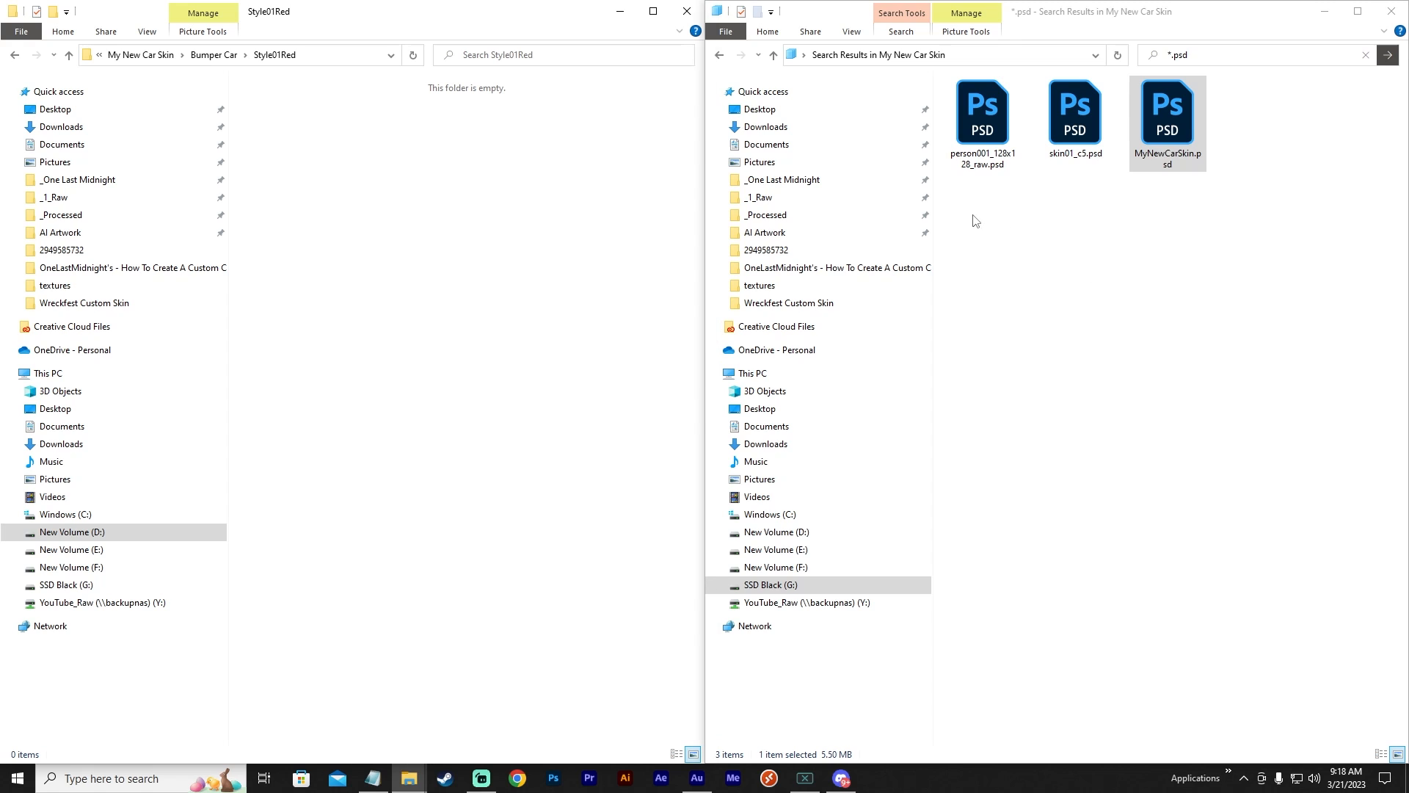
left_click_drag(973, 215, 1086, 158)
left_click_drag(983, 117, 429, 262)
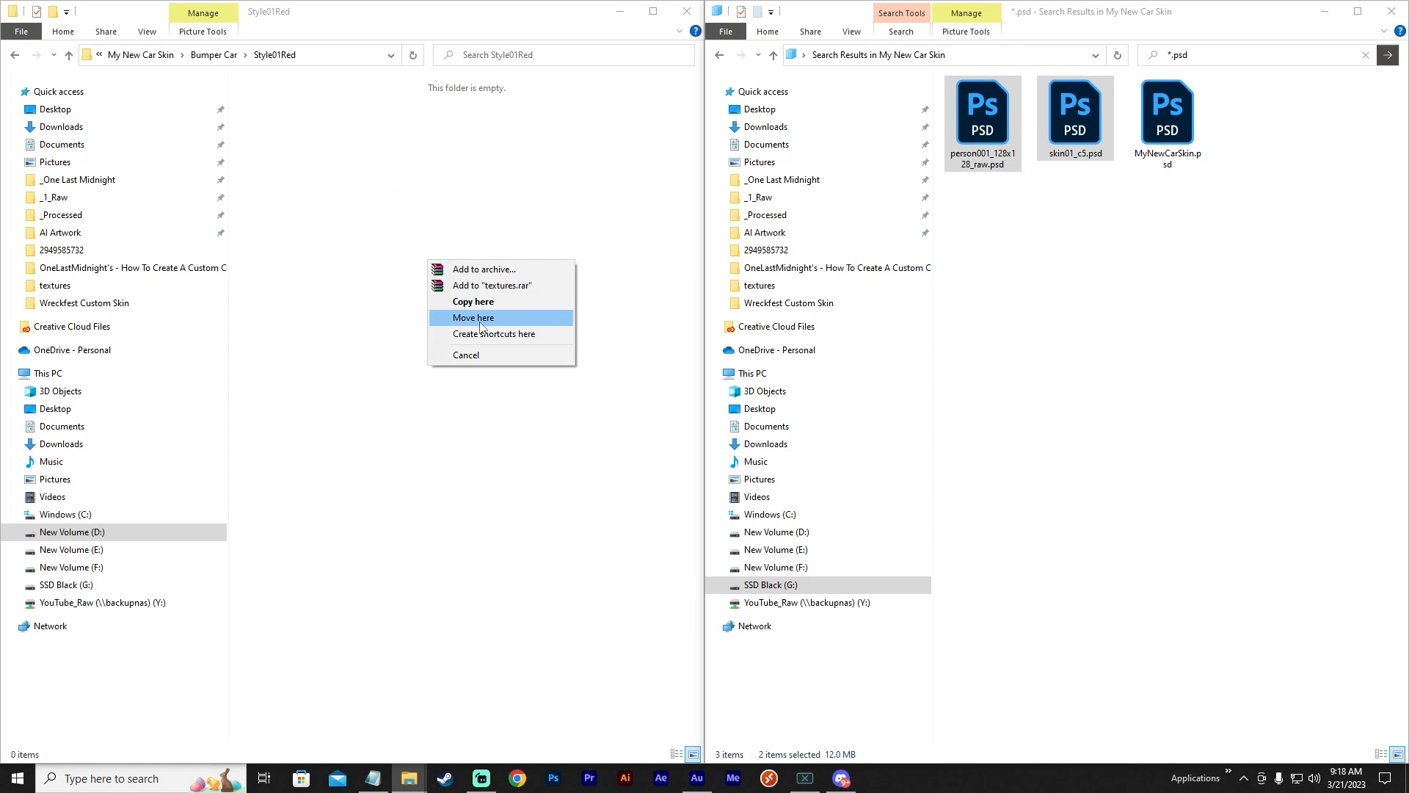
left_click(482, 321)
left_click(1071, 302)
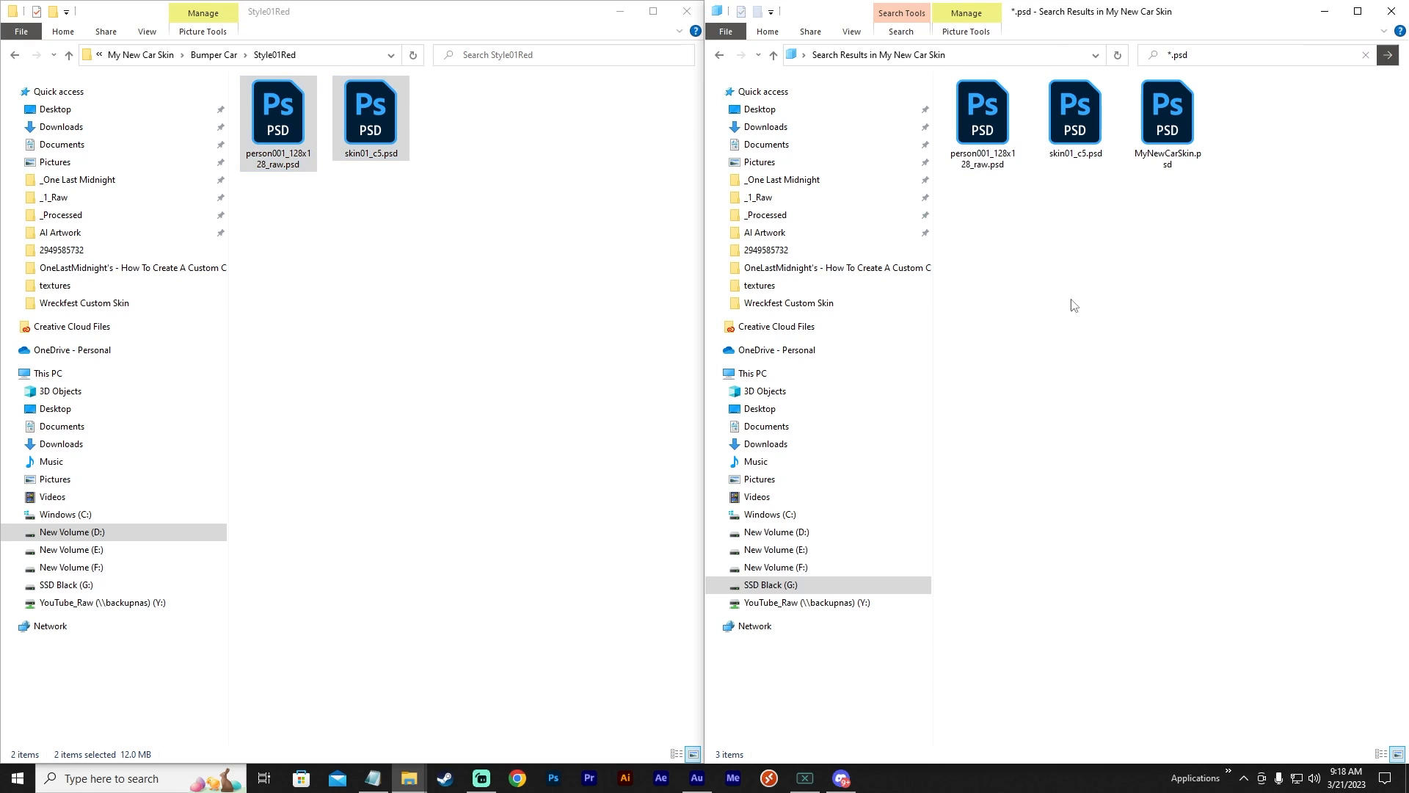
Rename person001_128x128_raw.psd in the Style01Red folder as Style01Red_128x128_raw.psd.
left_click(279, 158)
left_click(287, 157)
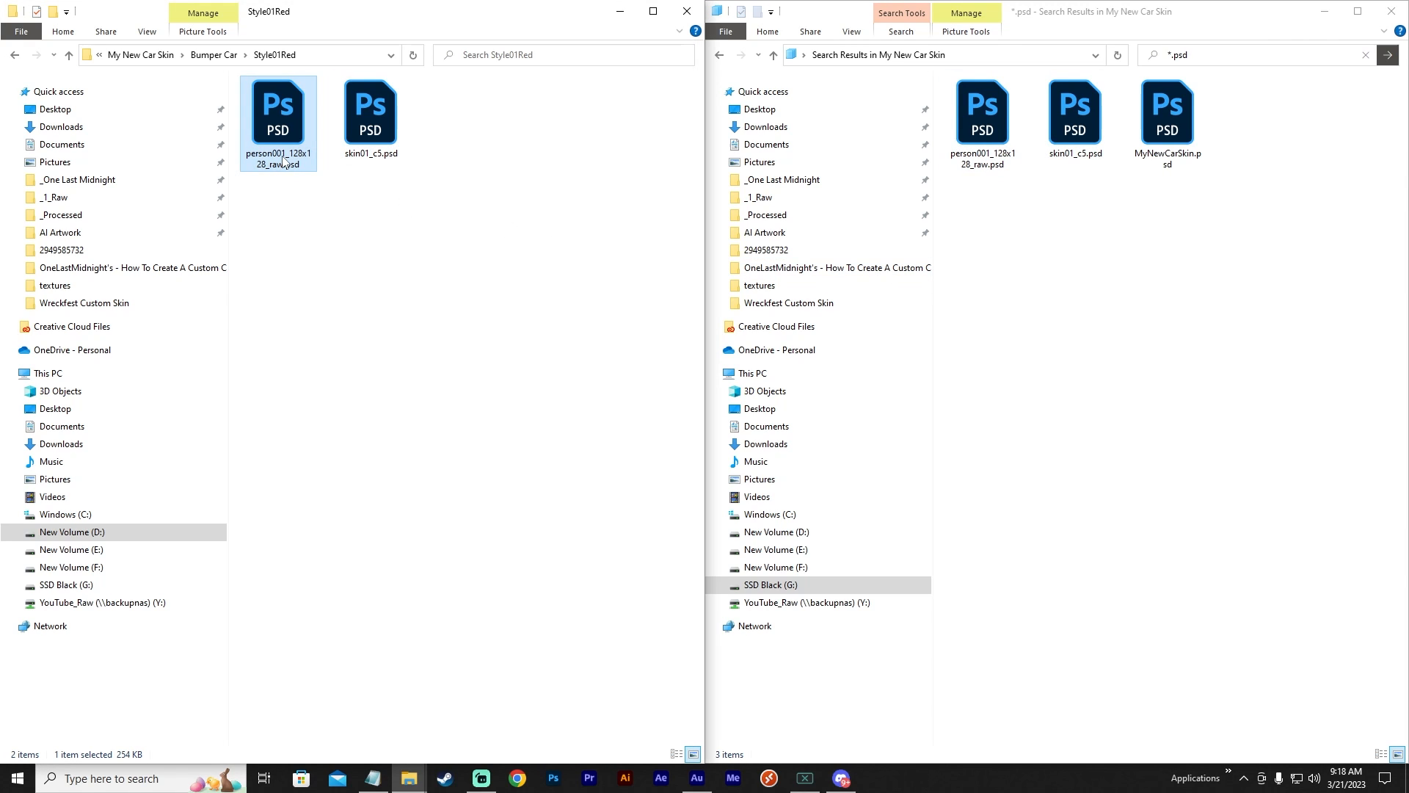
left_click(281, 153)
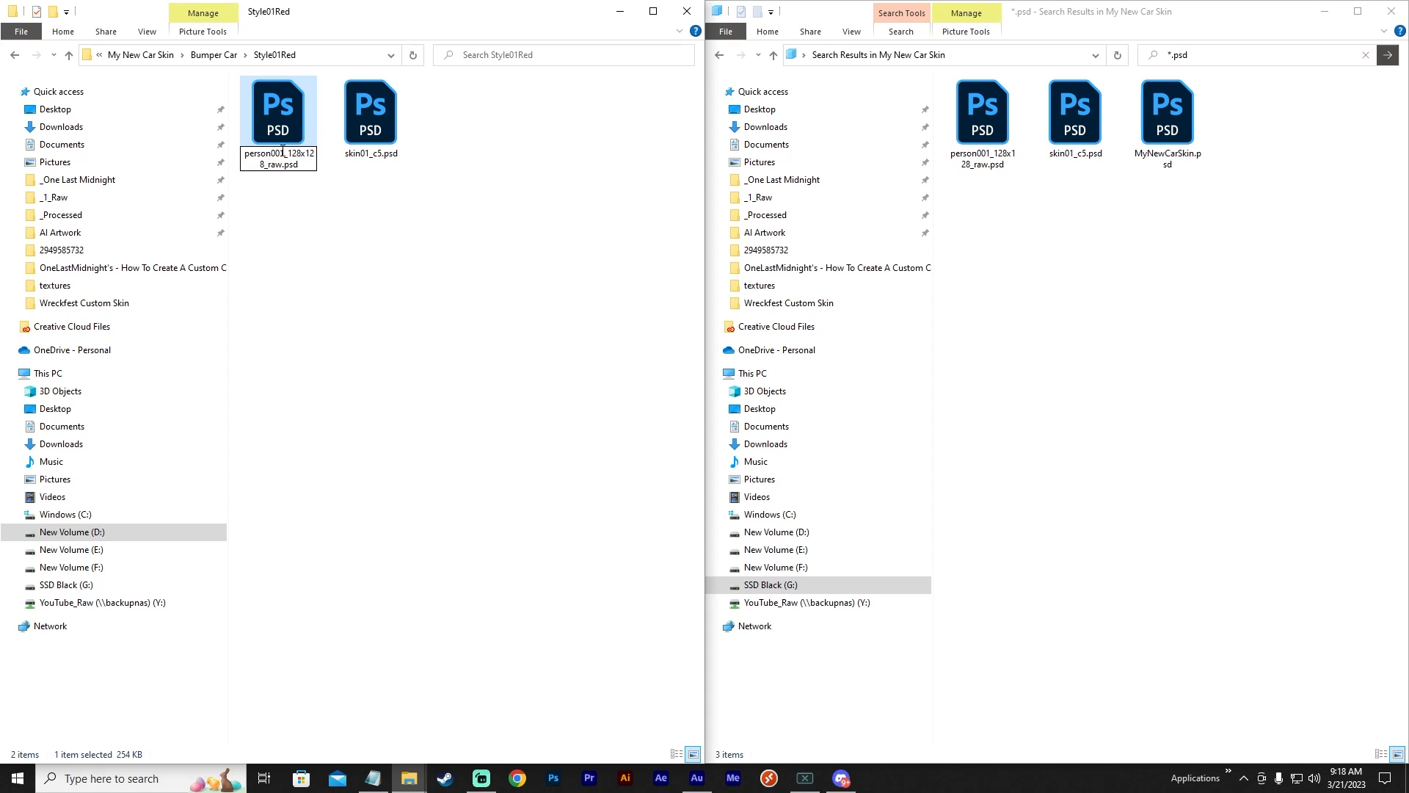
key("shift+Home")
type("Style01Red")
key("Return")
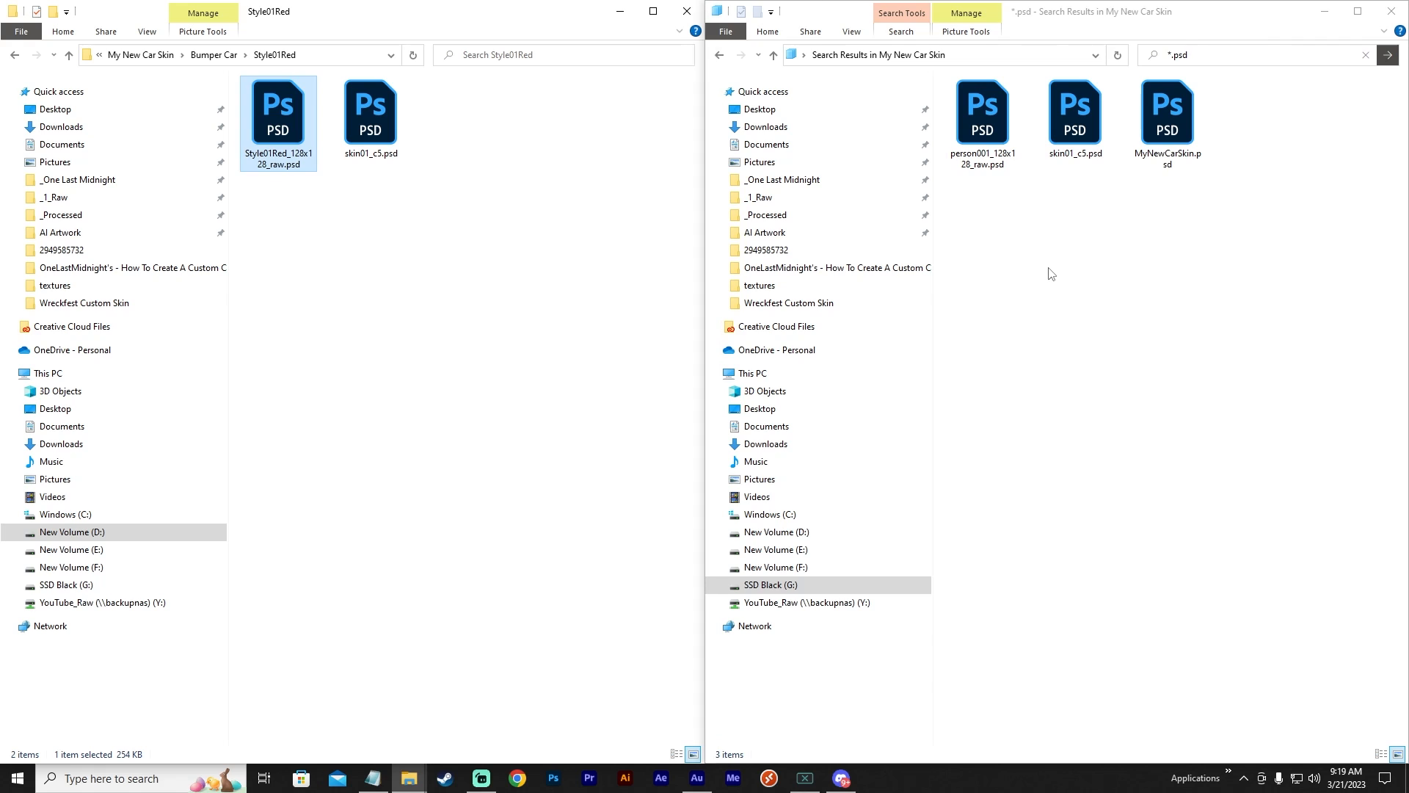
left_click(1050, 274)
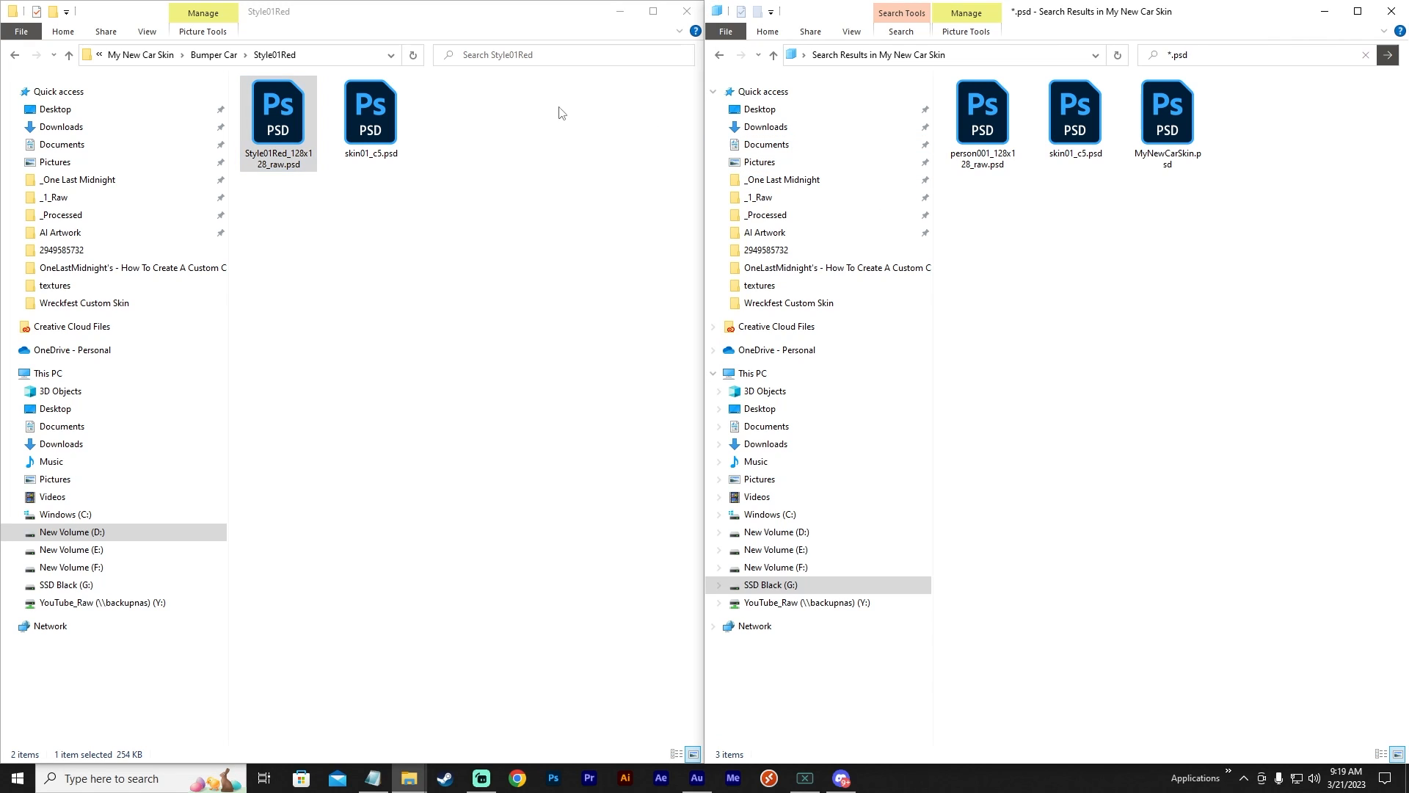
left_click(202, 55)
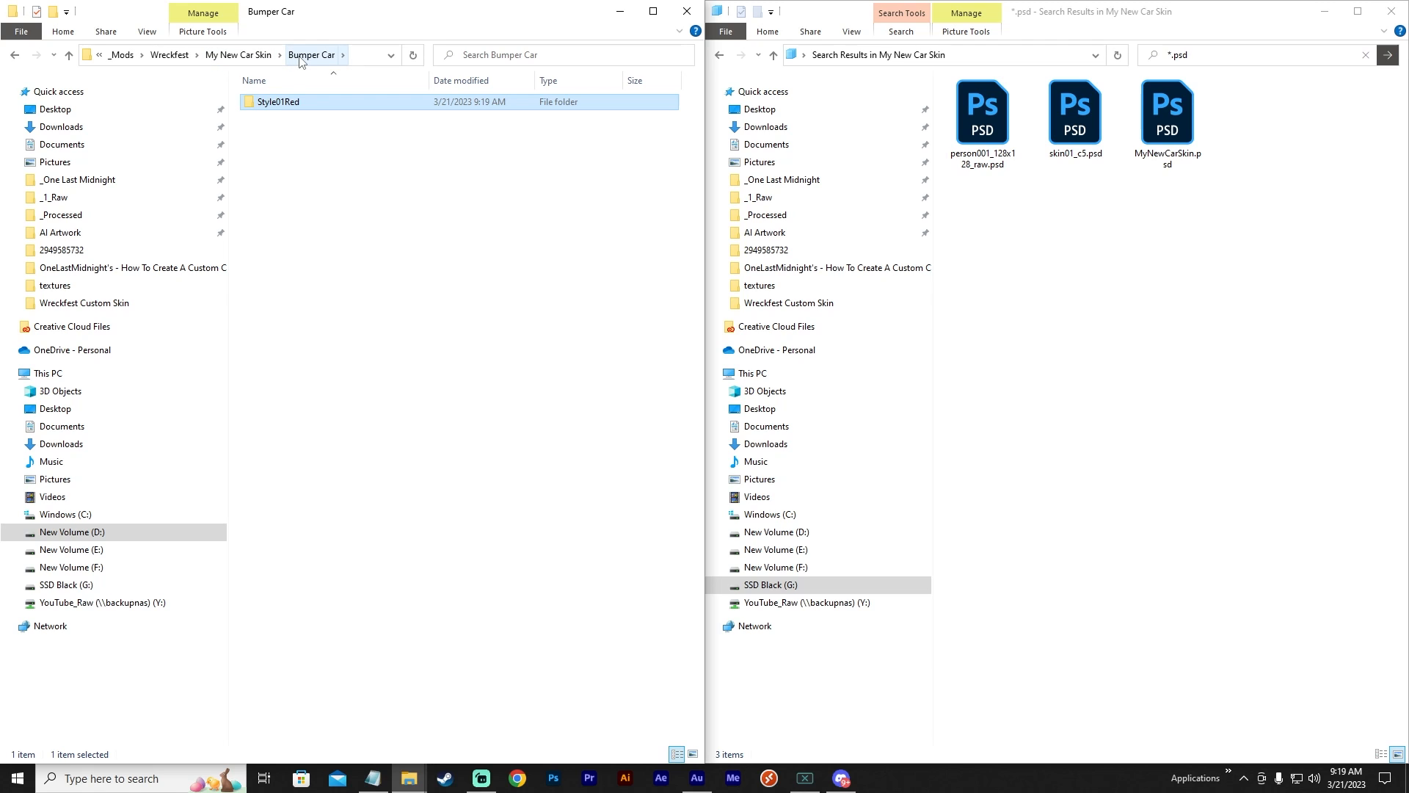
left_click(318, 137)
left_click(288, 106)
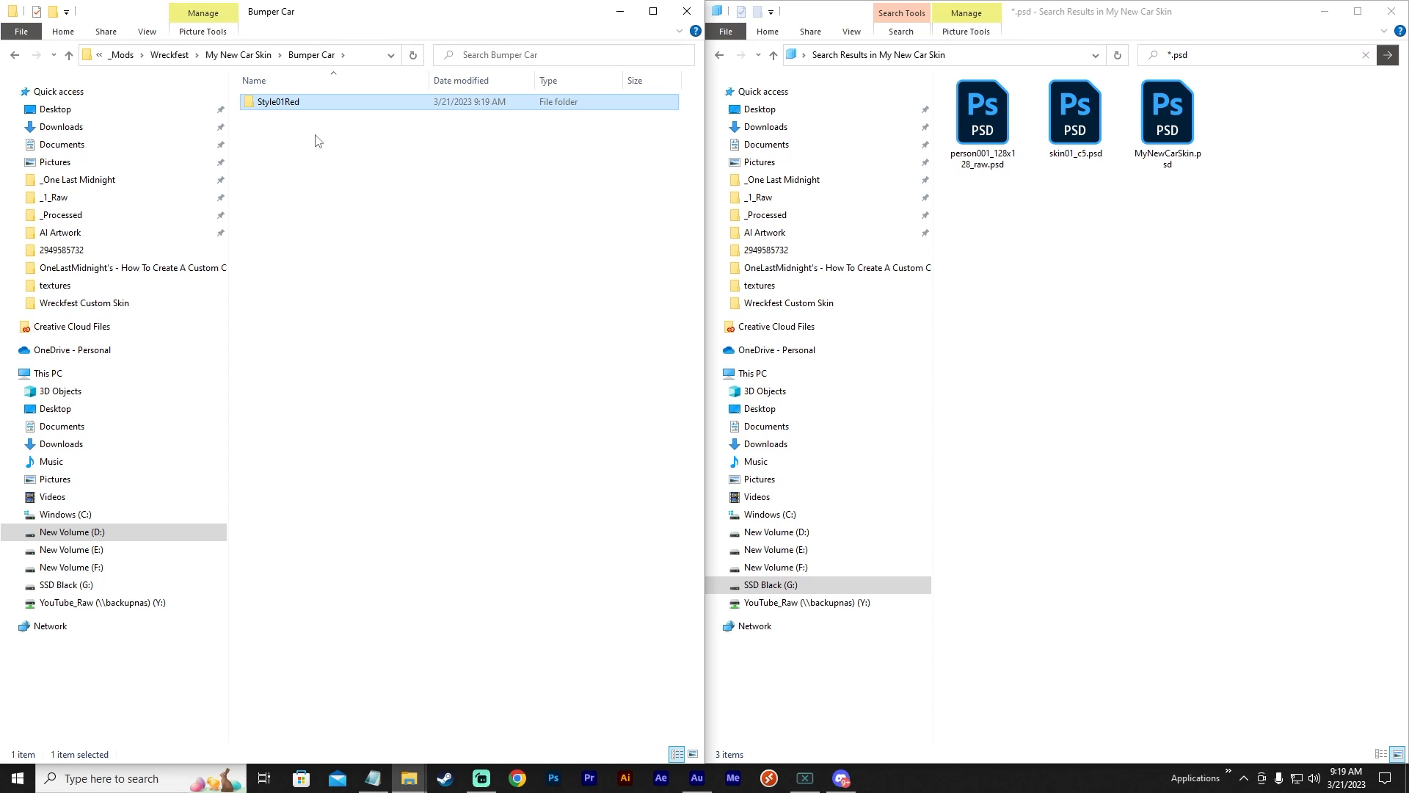
right_click(342, 192)
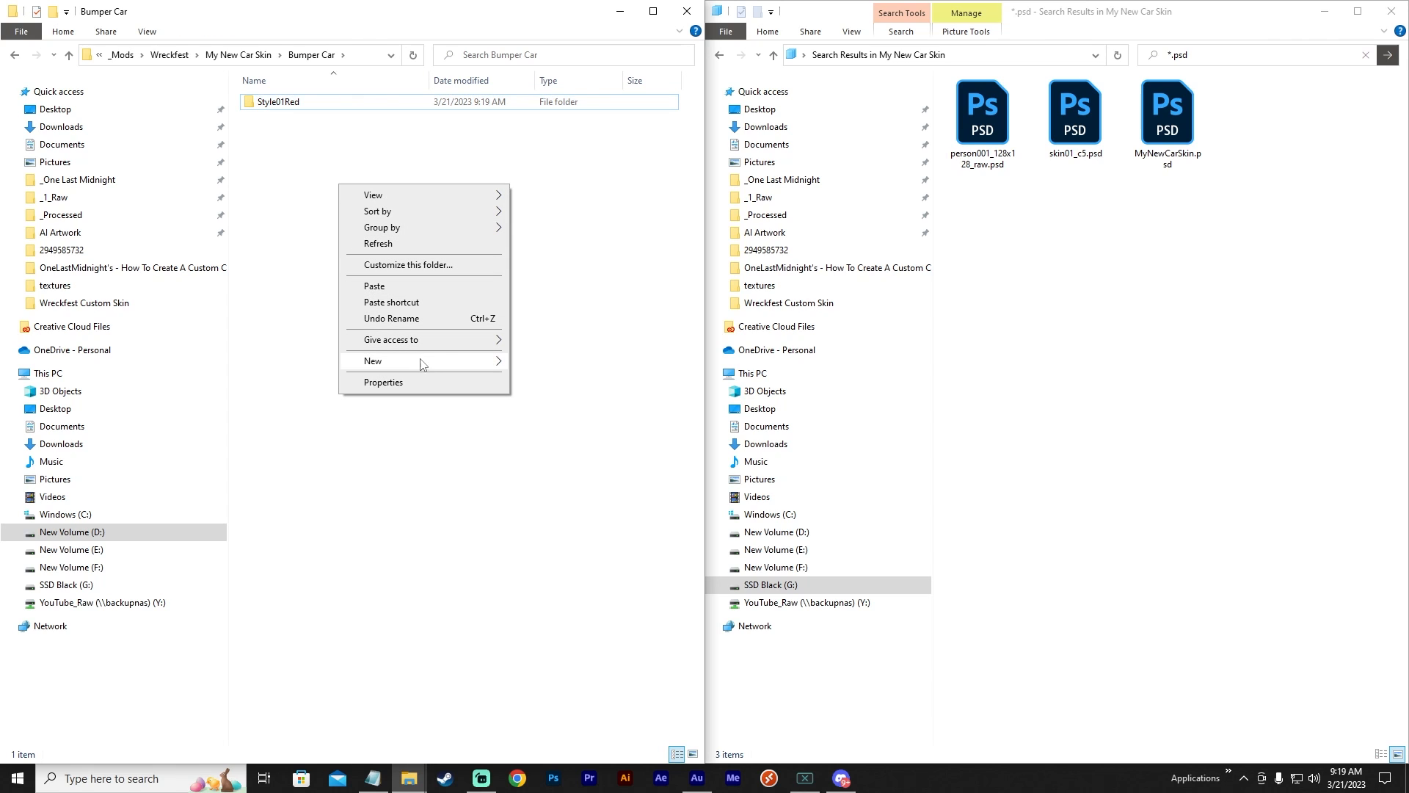
mouse_move(422, 361)
left_click(555, 367)
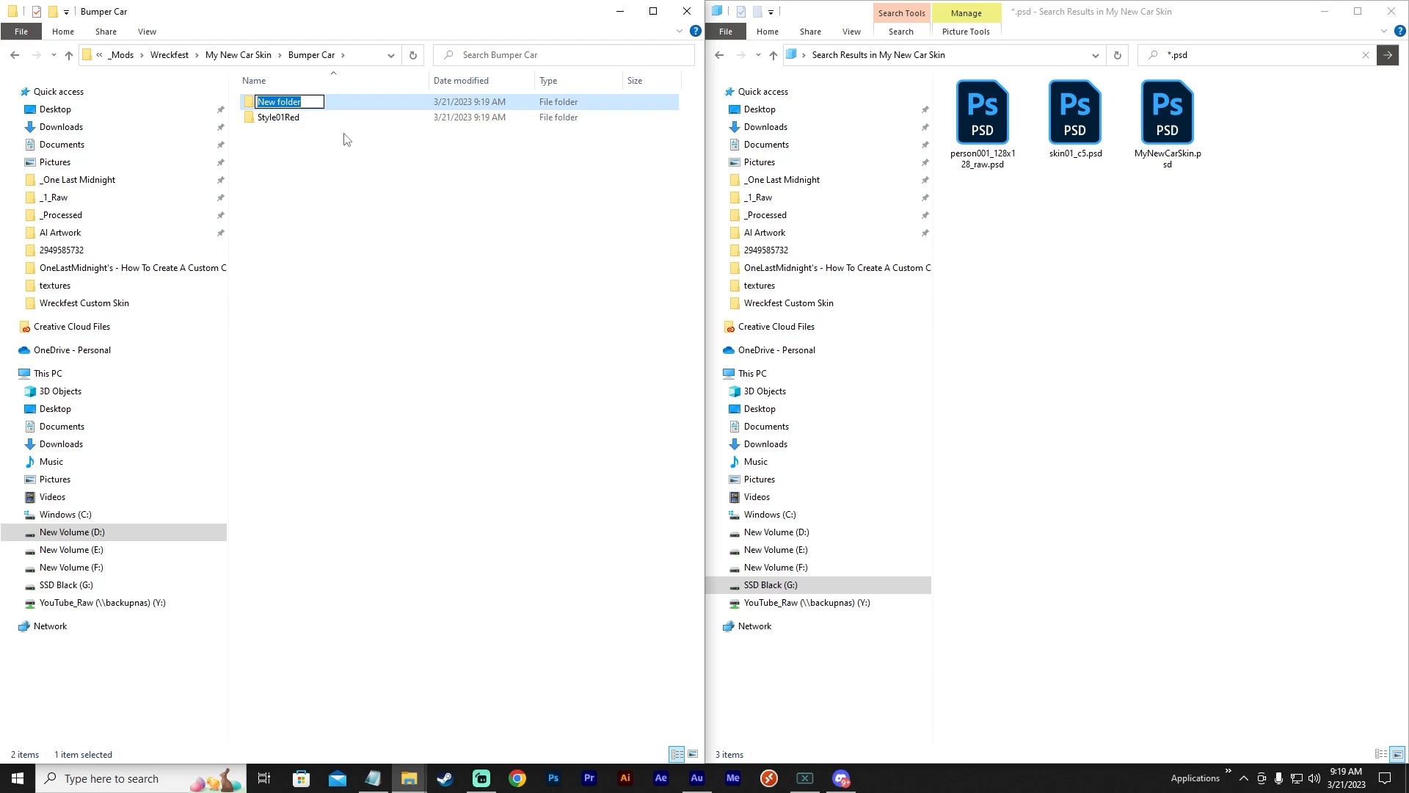
key("Return")
key("Delete")
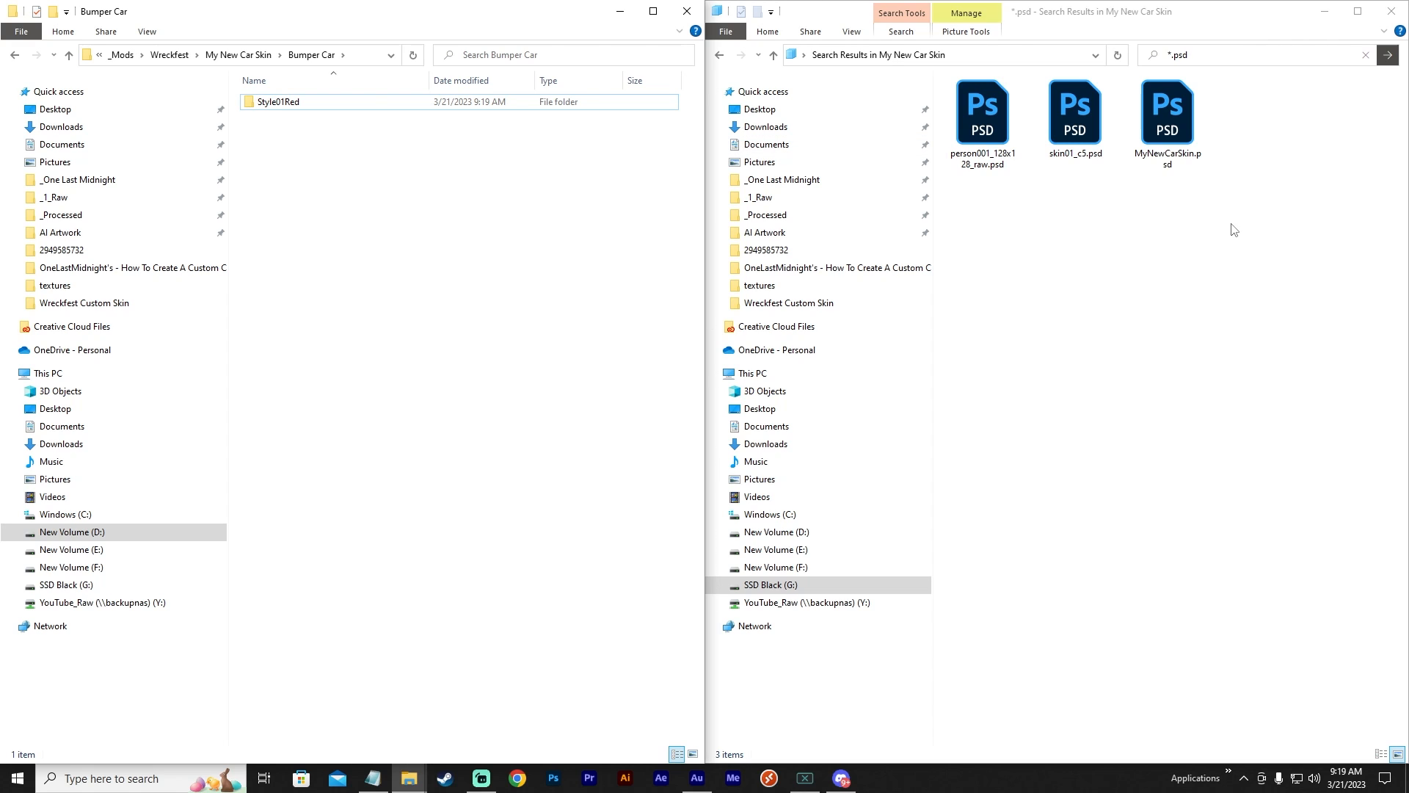
Return to the My New Car Skin project folder and leave the *.psd search results for the mod's own folder.
left_click(249, 56)
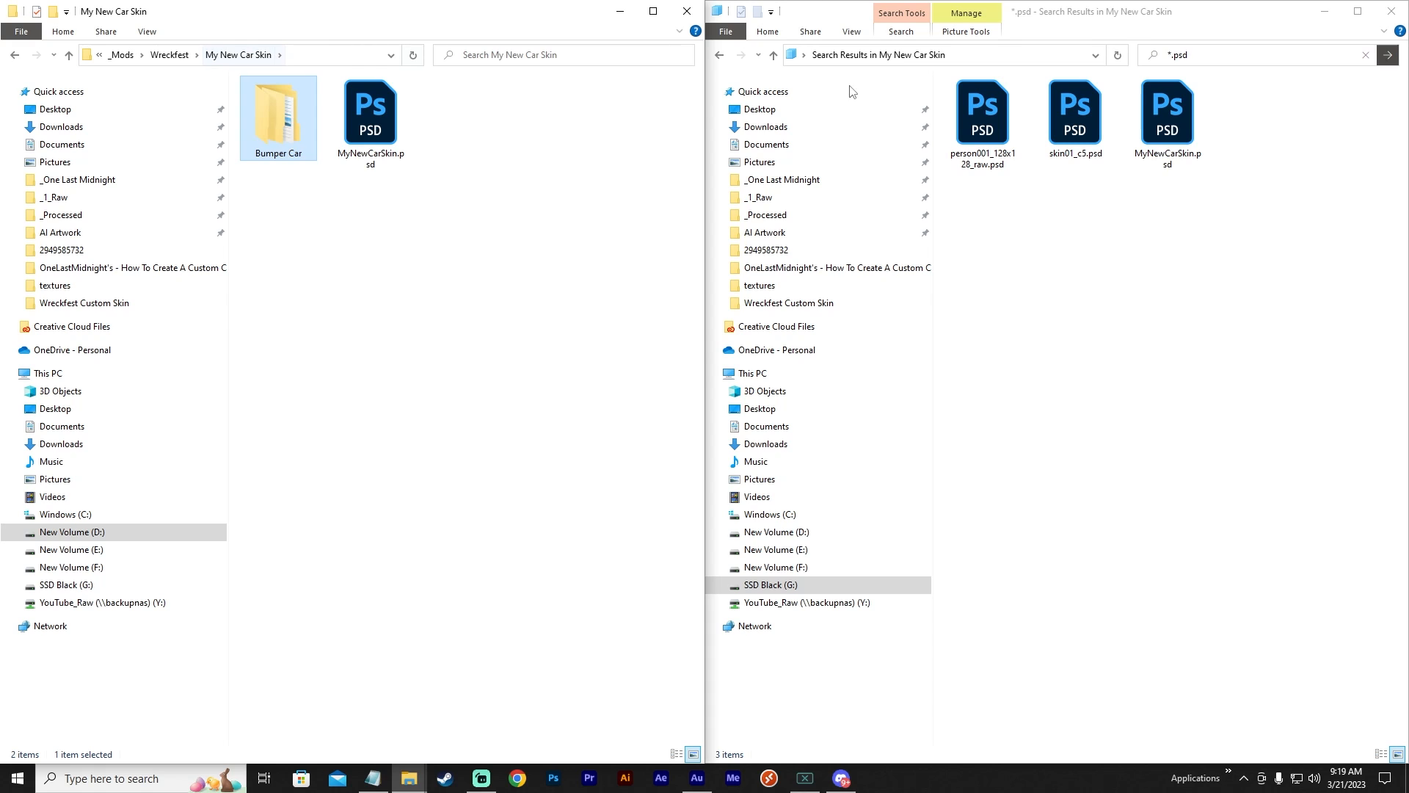
left_click(1046, 236)
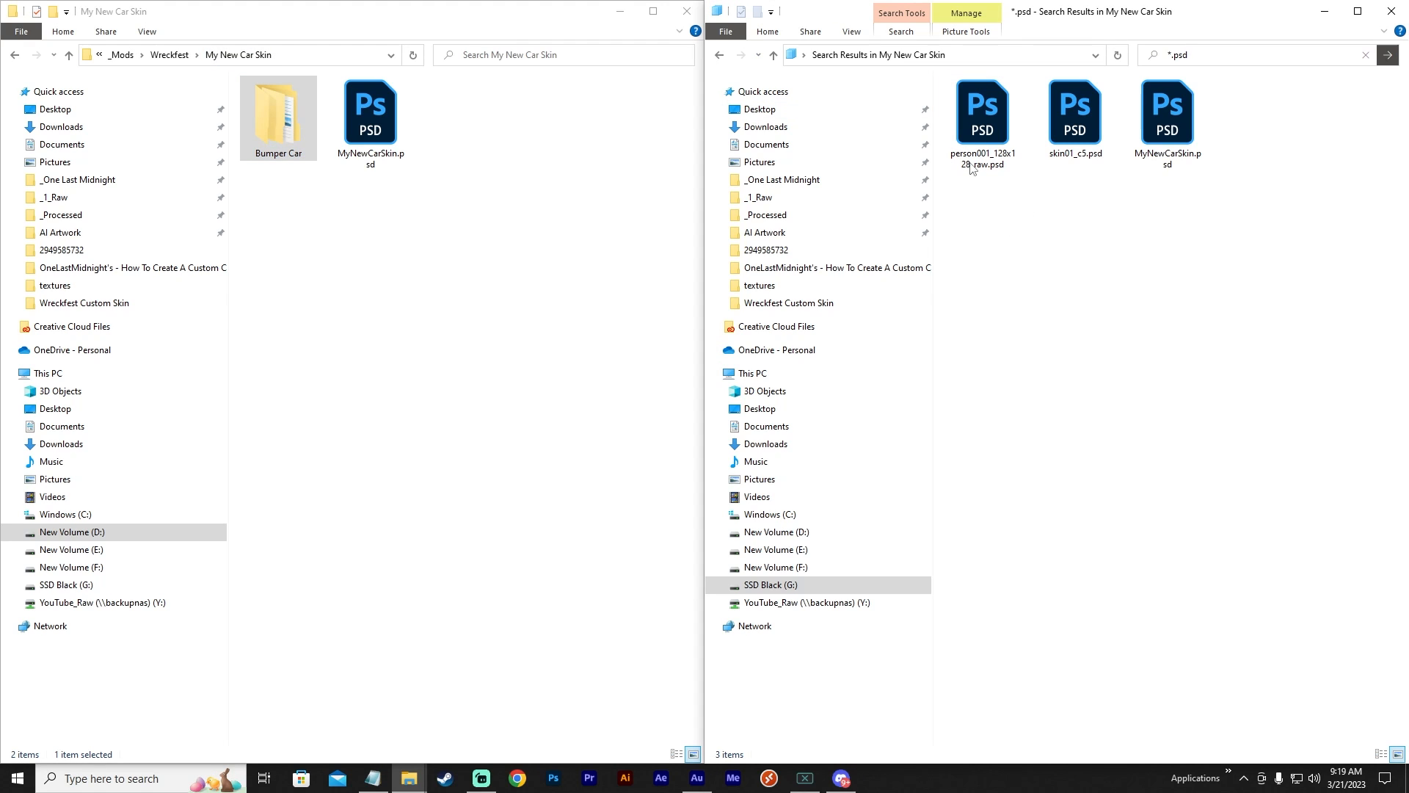
left_click(719, 57)
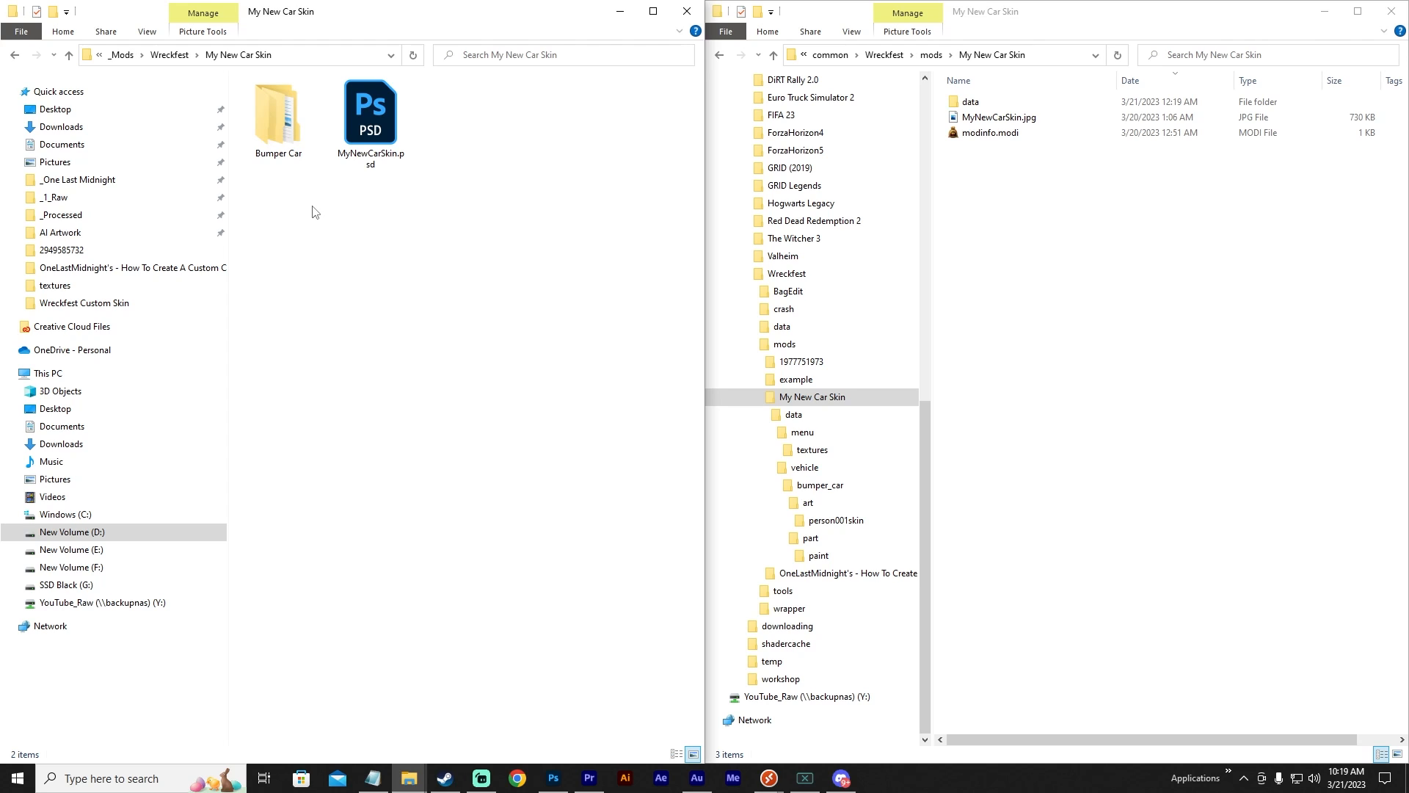
Rename the 128x128 PSD in Bumper Car's Style01Red folder as style01red_128x128_raw.psd and return to the My New Car Skin project folder.
double_click(271, 137)
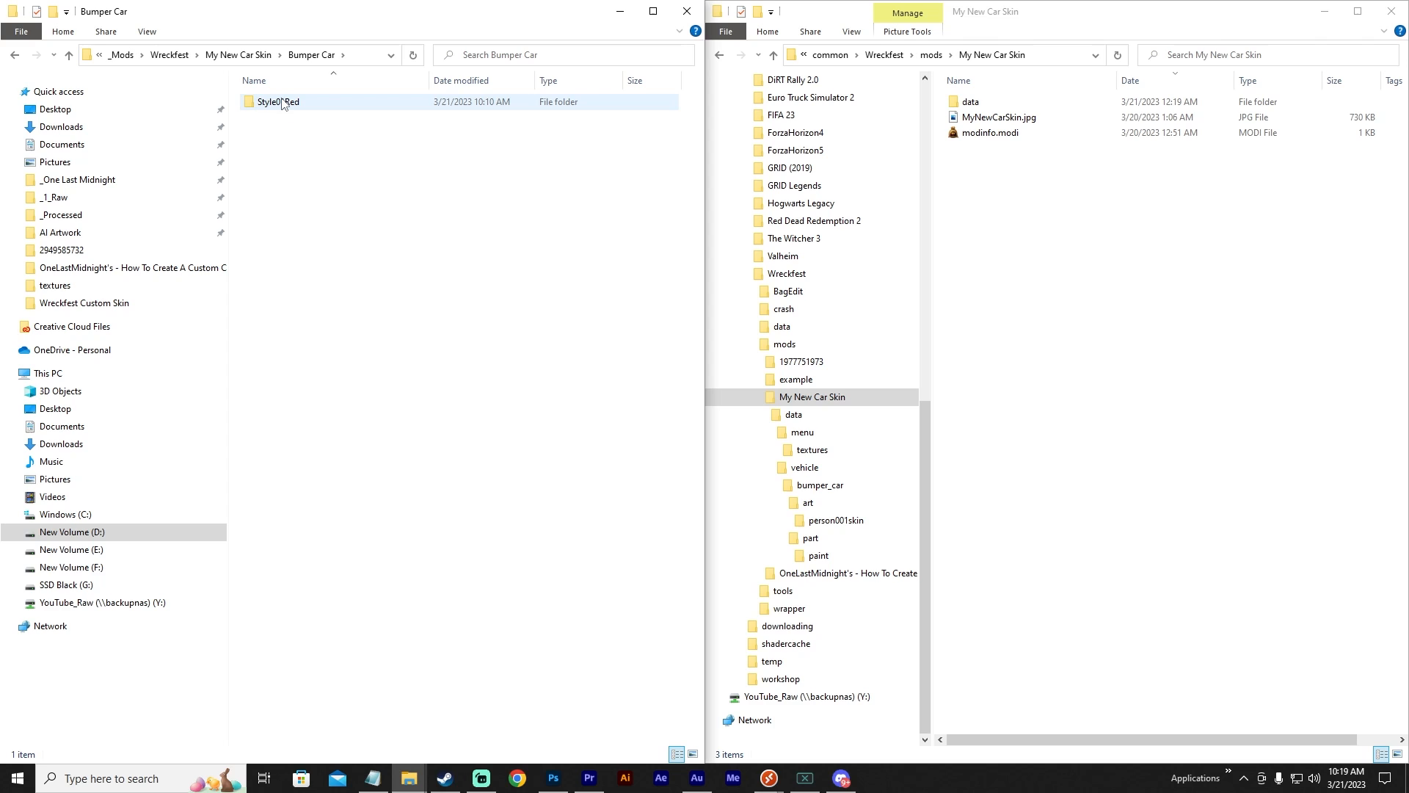
double_click(282, 103)
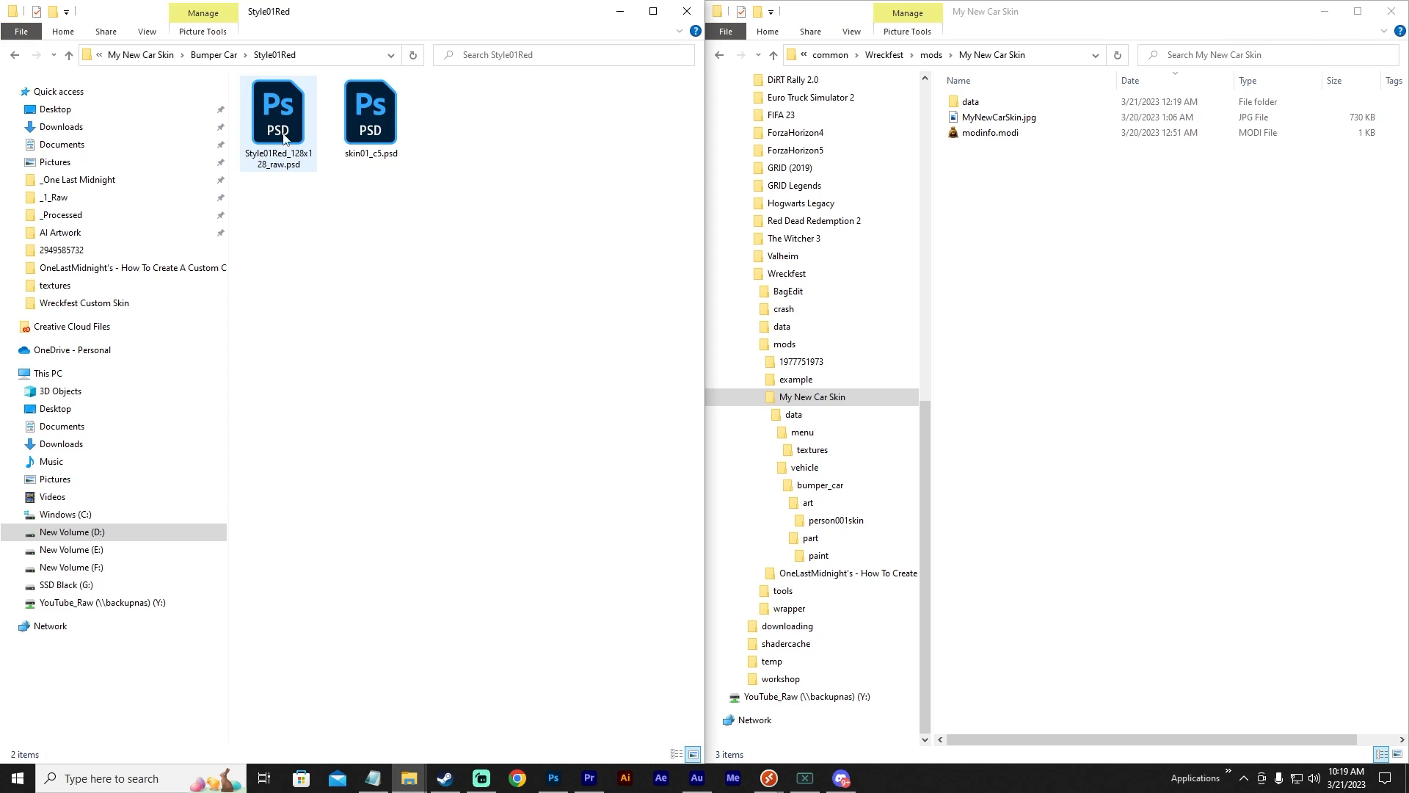
left_click(255, 159)
left_click(265, 163)
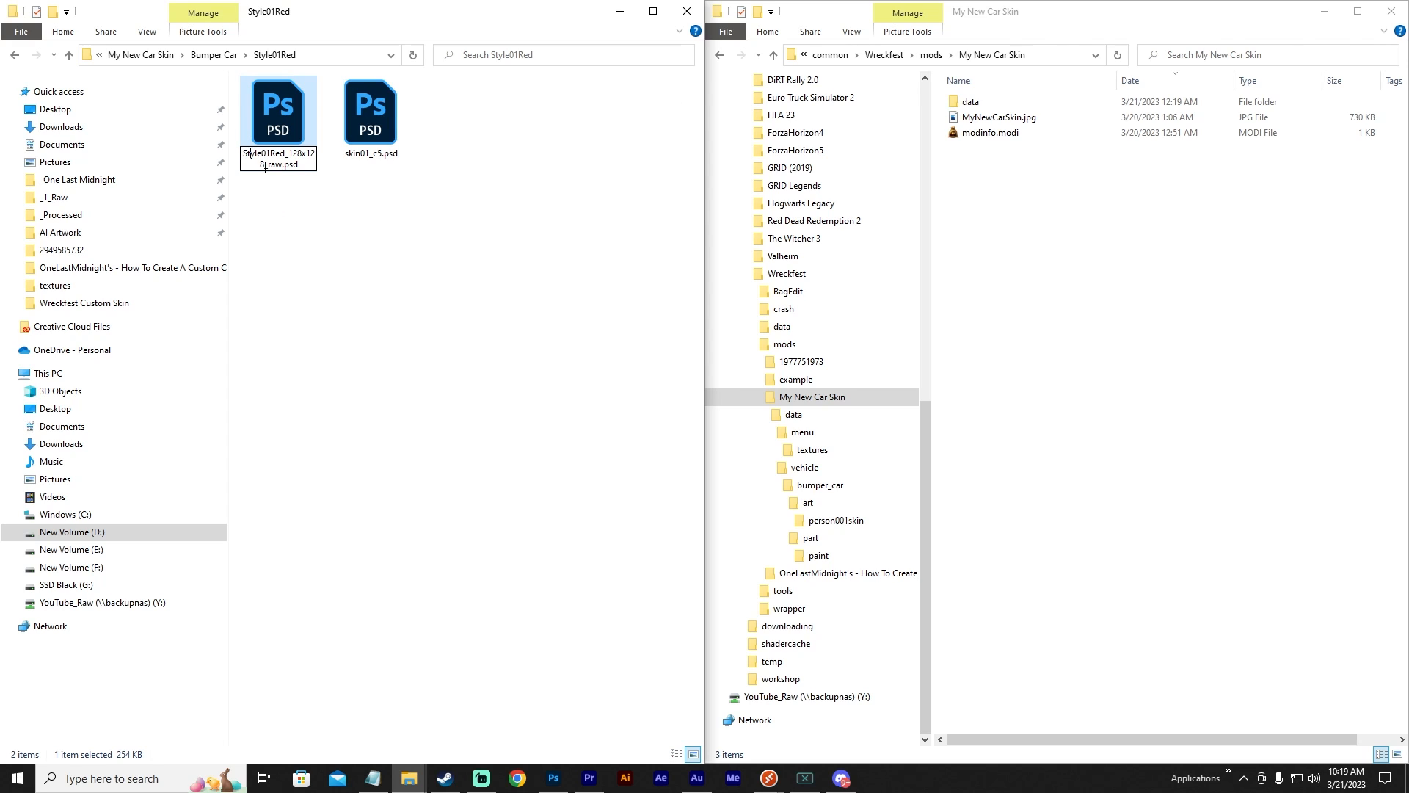
key("BackSpace")
type("s")
key("Delete")
type("r")
key("Return")
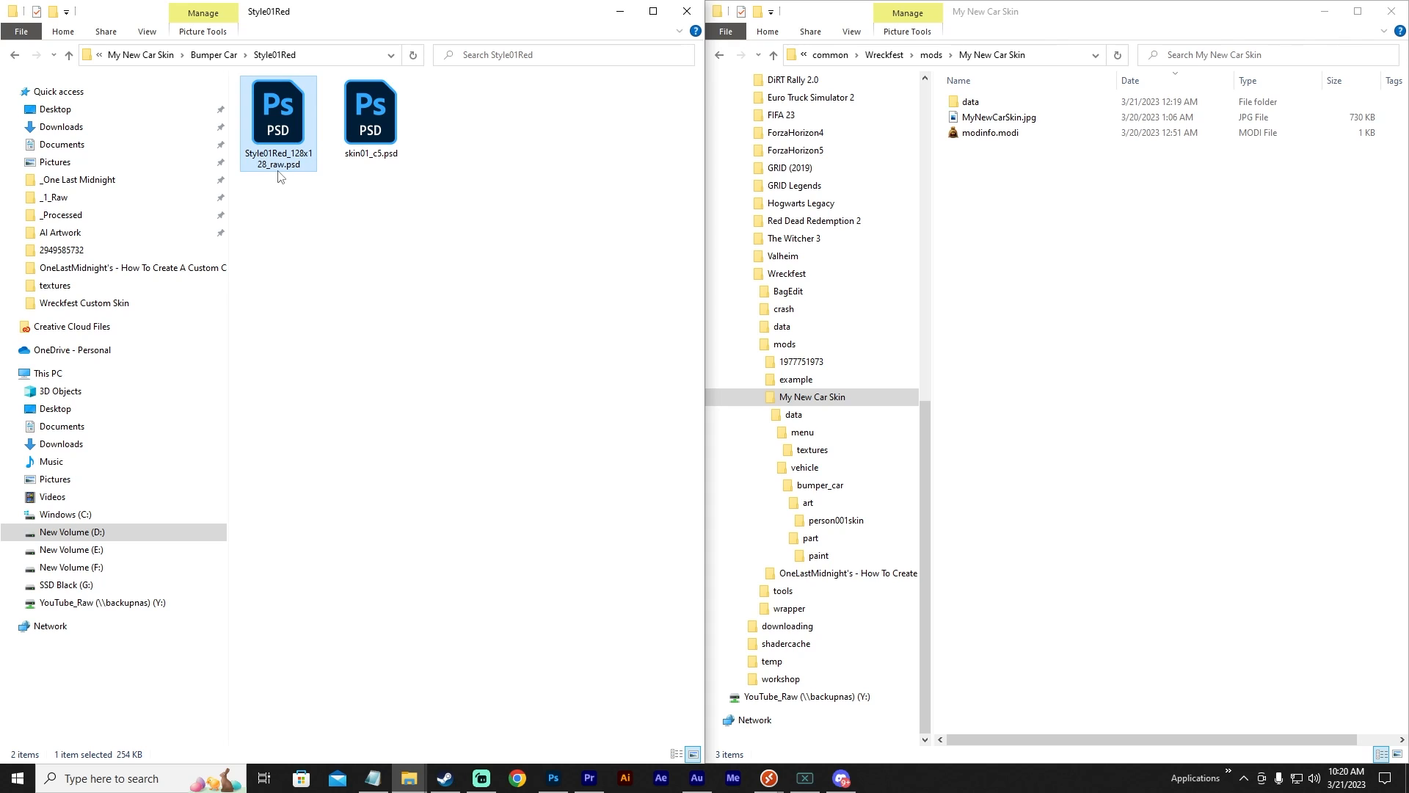
right_click(348, 240)
left_click(378, 300)
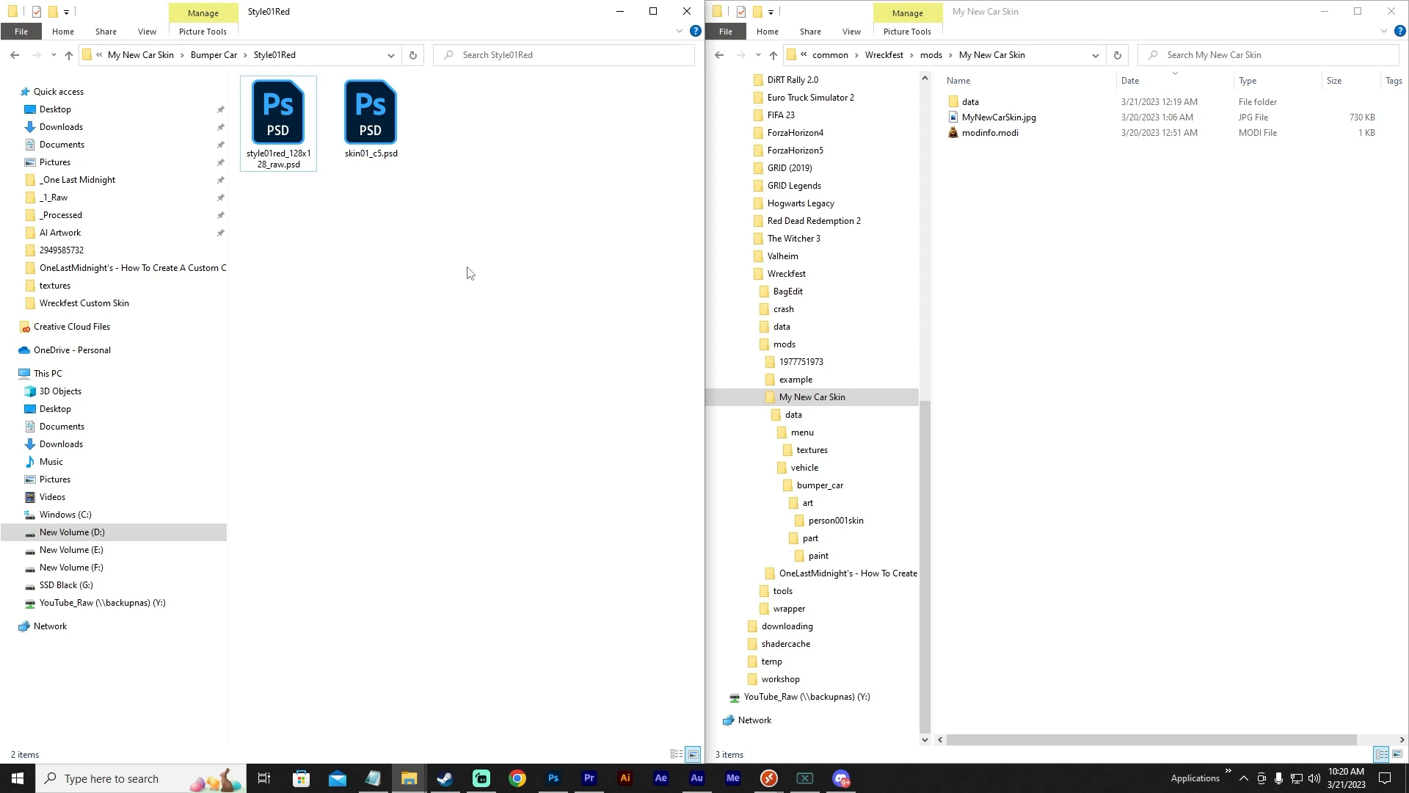
left_click(141, 55)
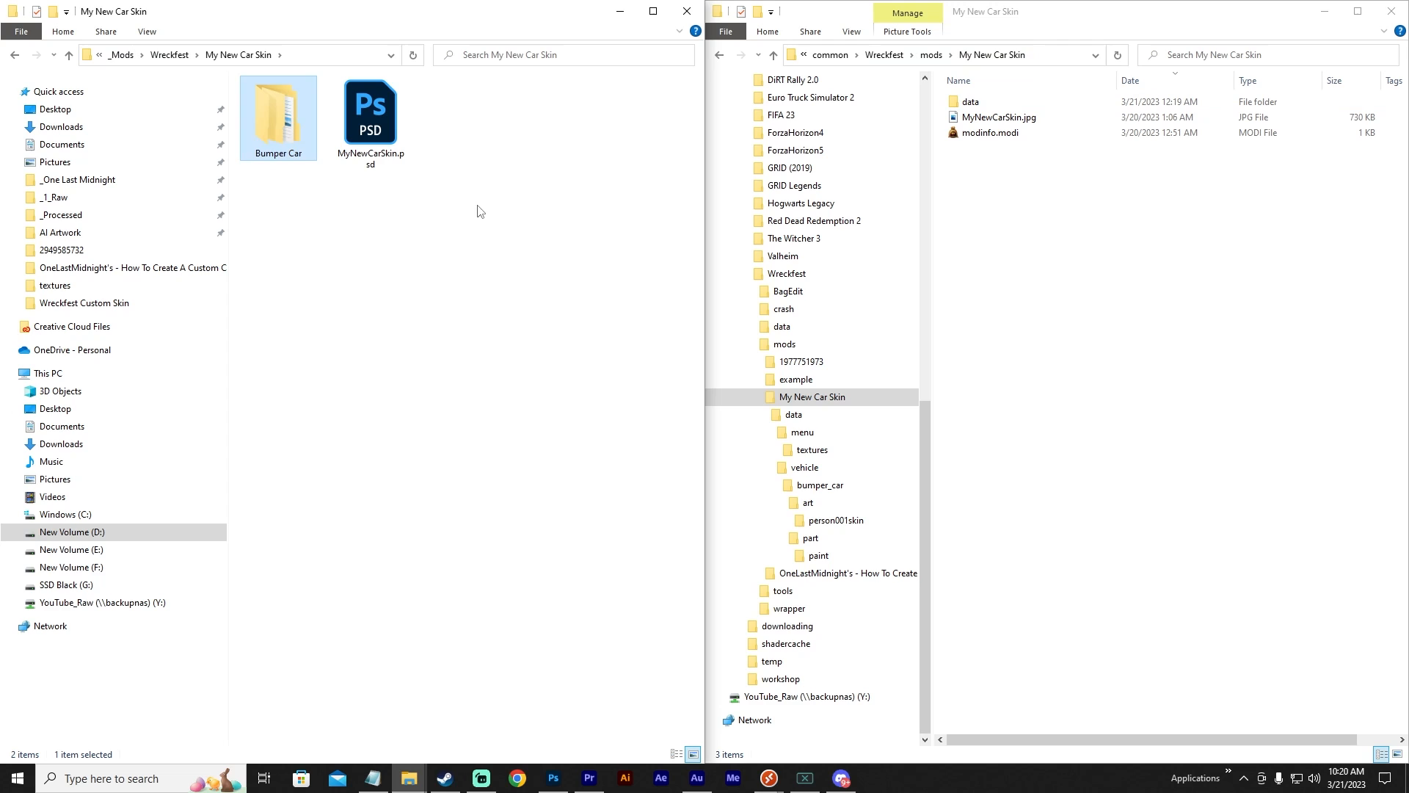
Delete person001_128x128_raw.bmap and person001_128x128_raw.png from the mod's data/menu/textures folder.
left_click(1075, 214)
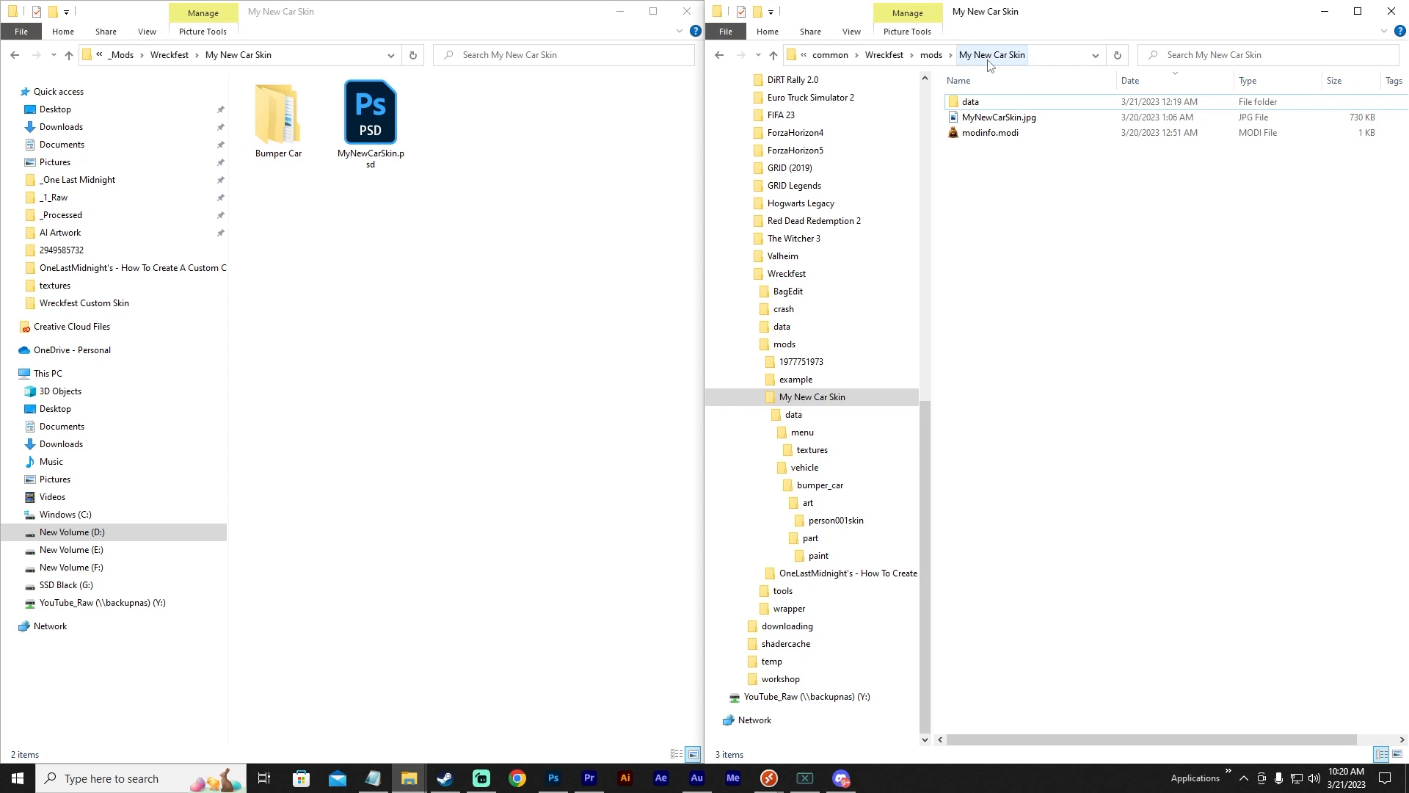
double_click(974, 105)
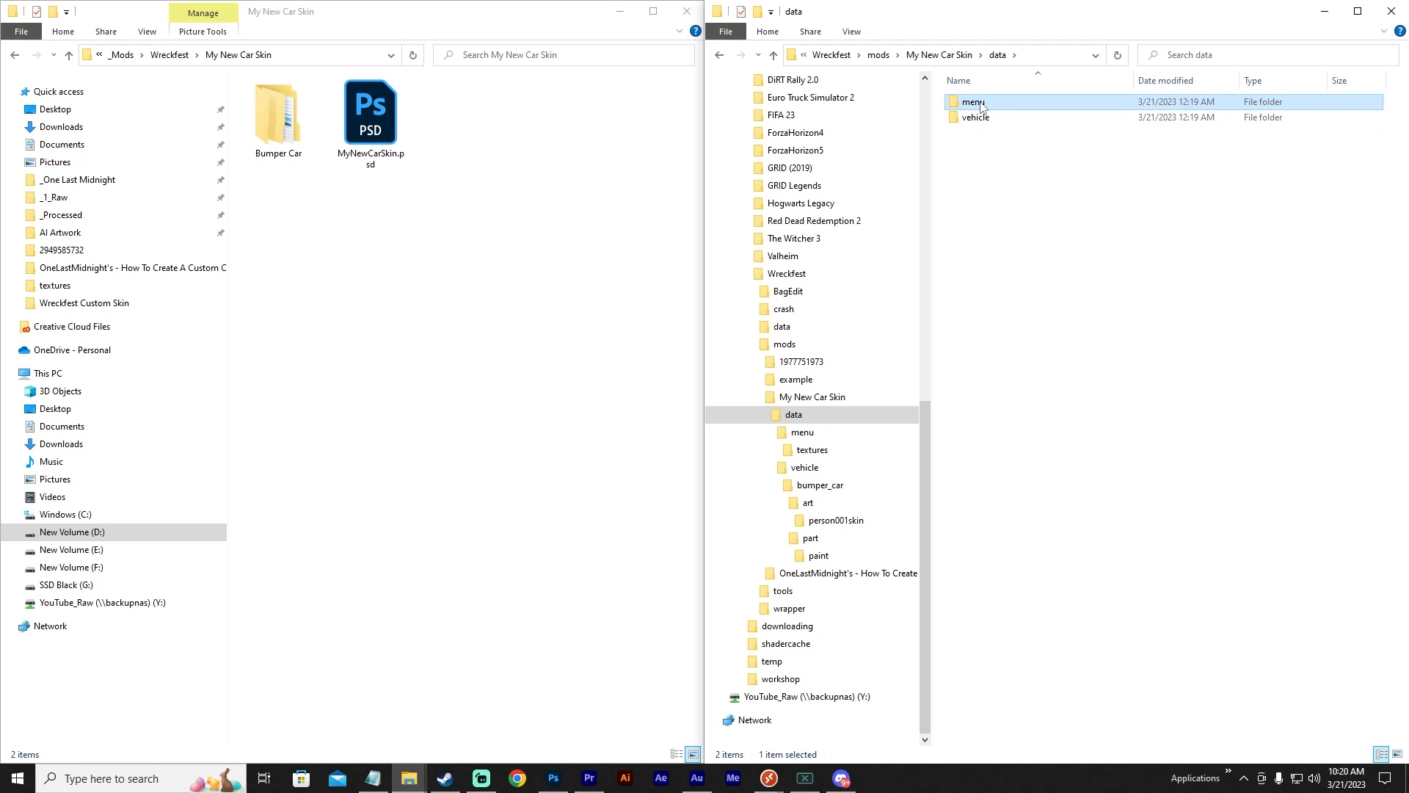
double_click(980, 104)
double_click(978, 102)
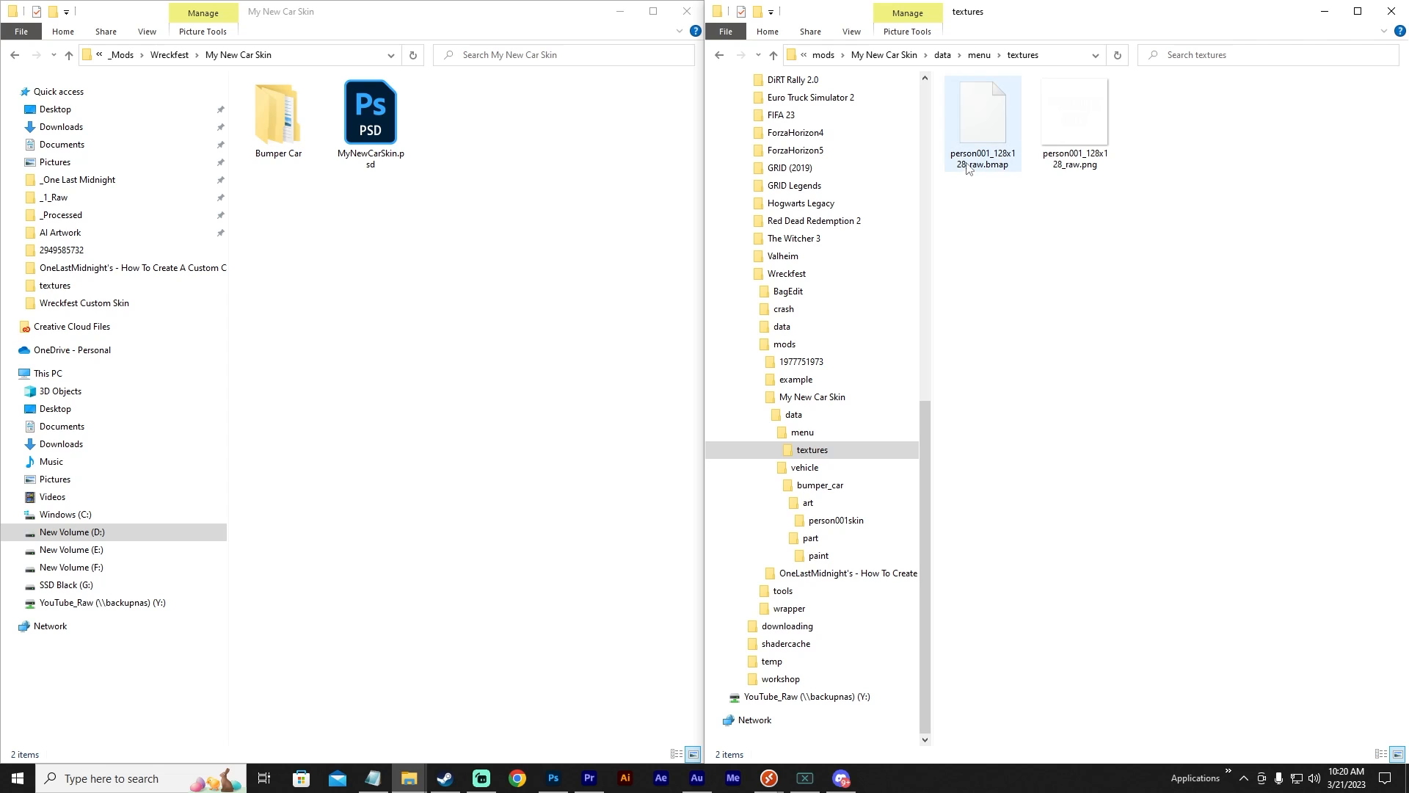
left_click_drag(983, 196, 1092, 128)
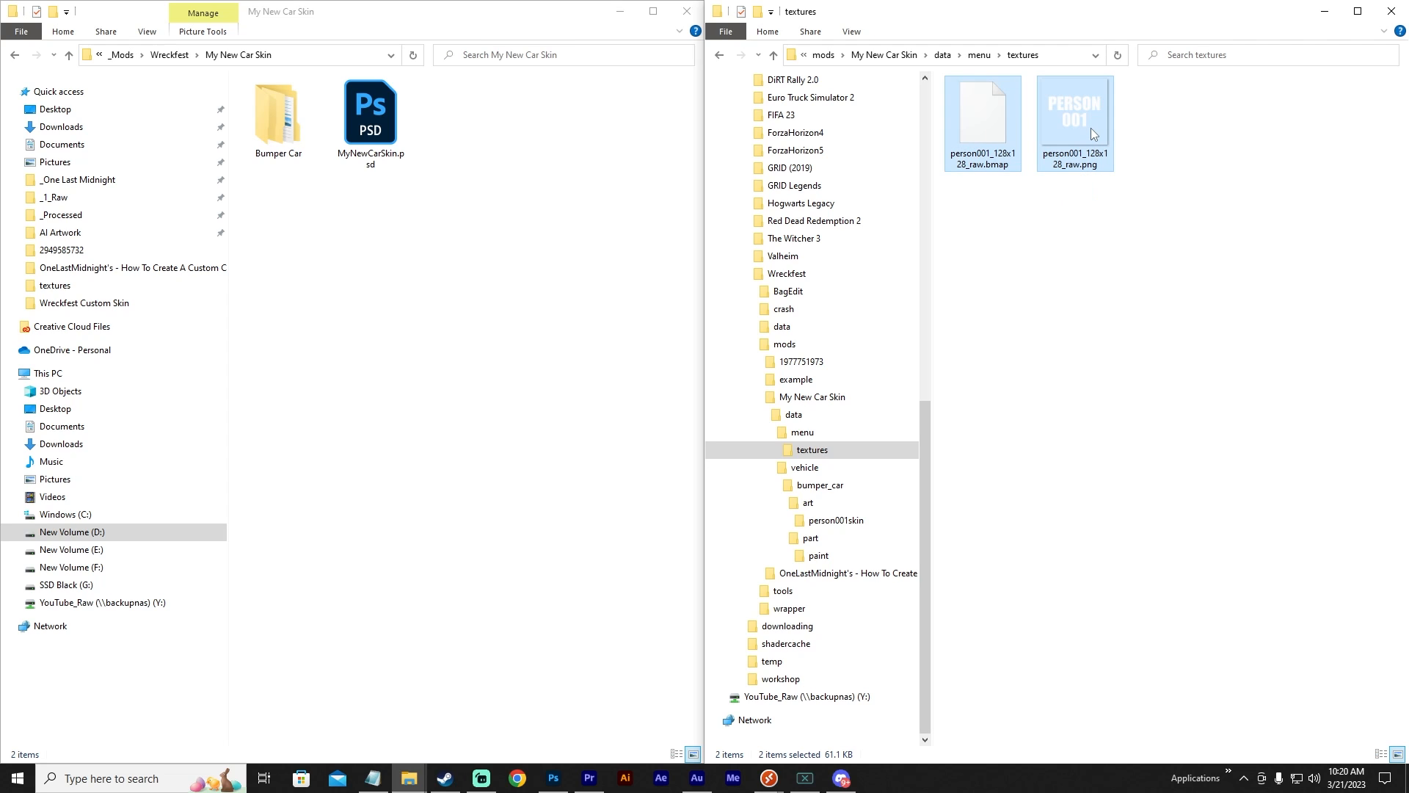
key("Delete")
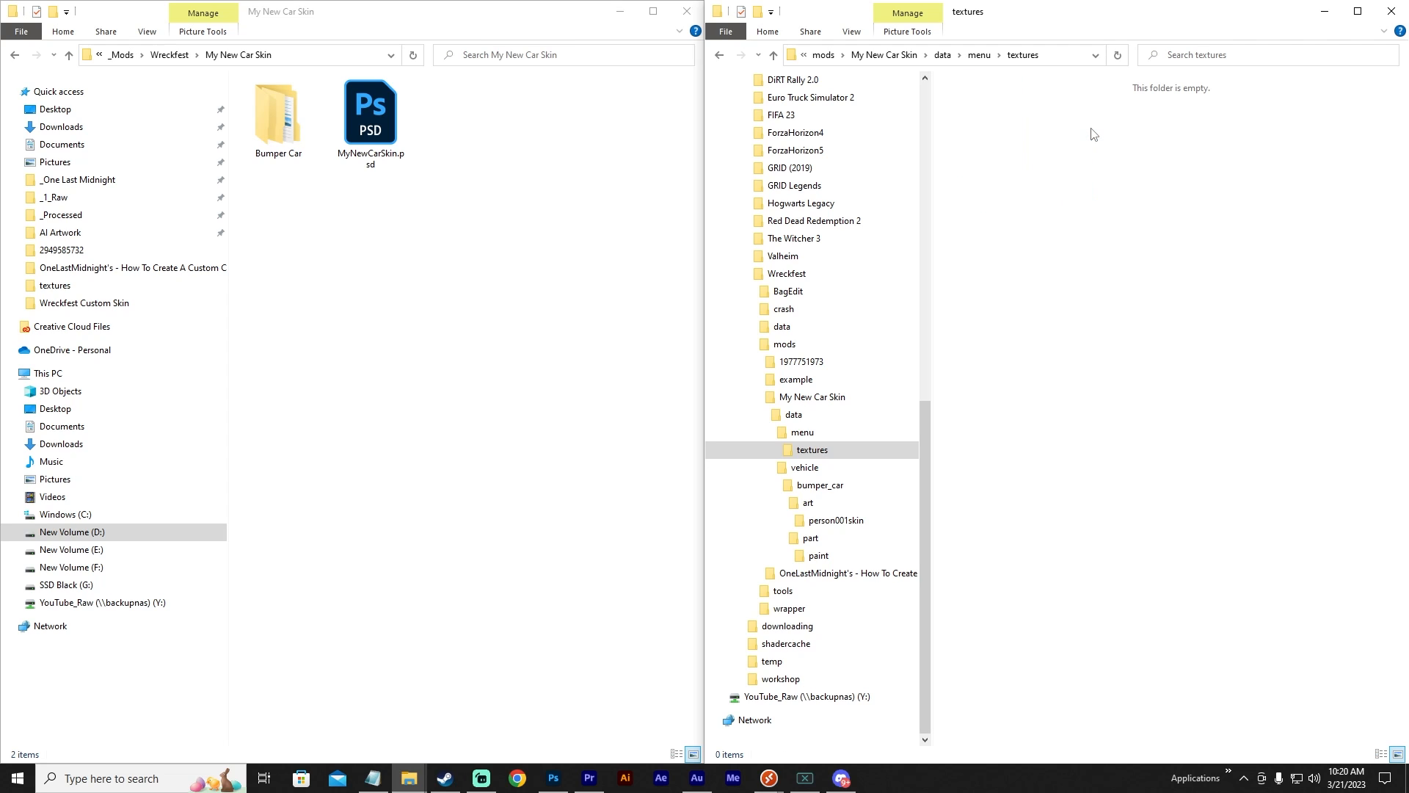
Rename the person001skin folder in the mod's data/vehicle/bumper_car/art folder as style01redskin.
left_click(886, 55)
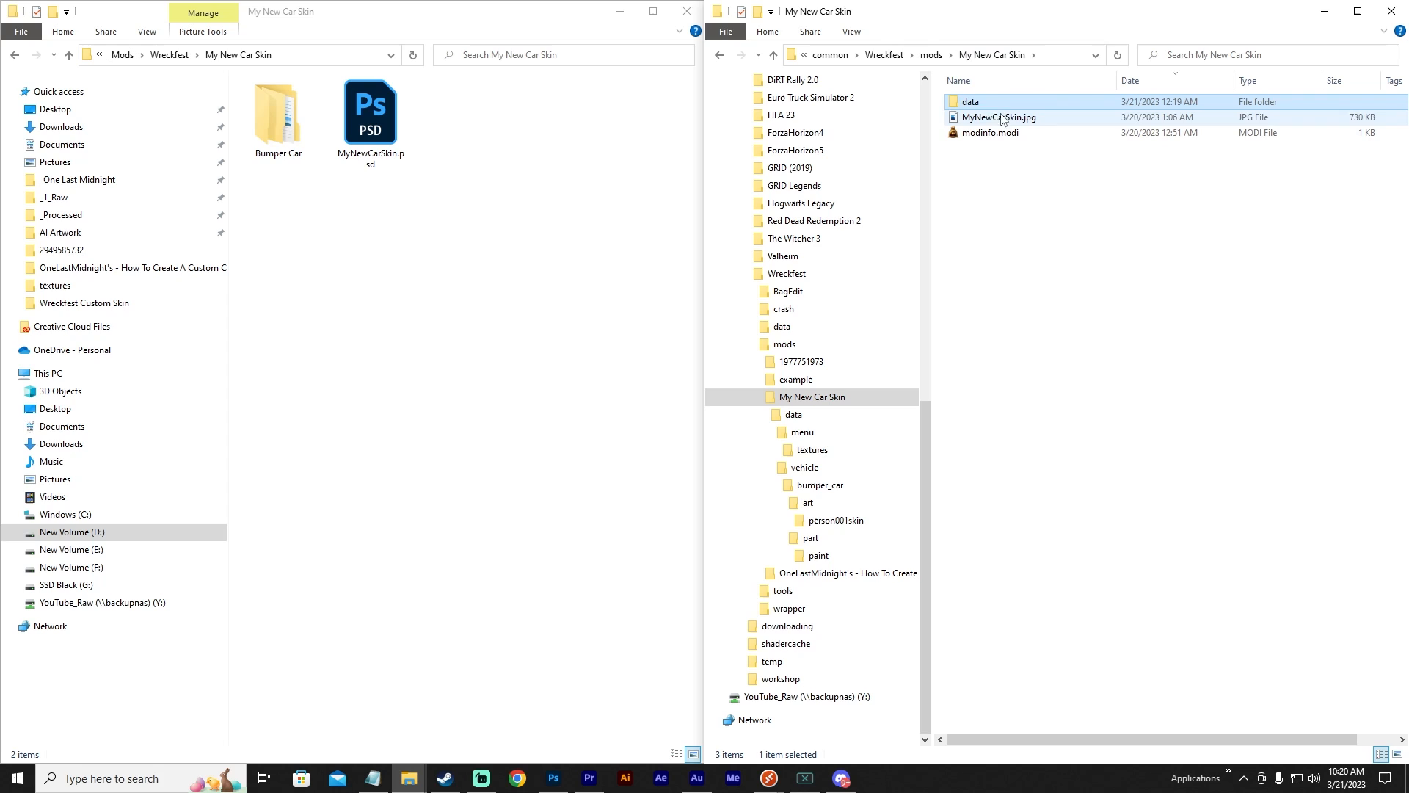
double_click(978, 103)
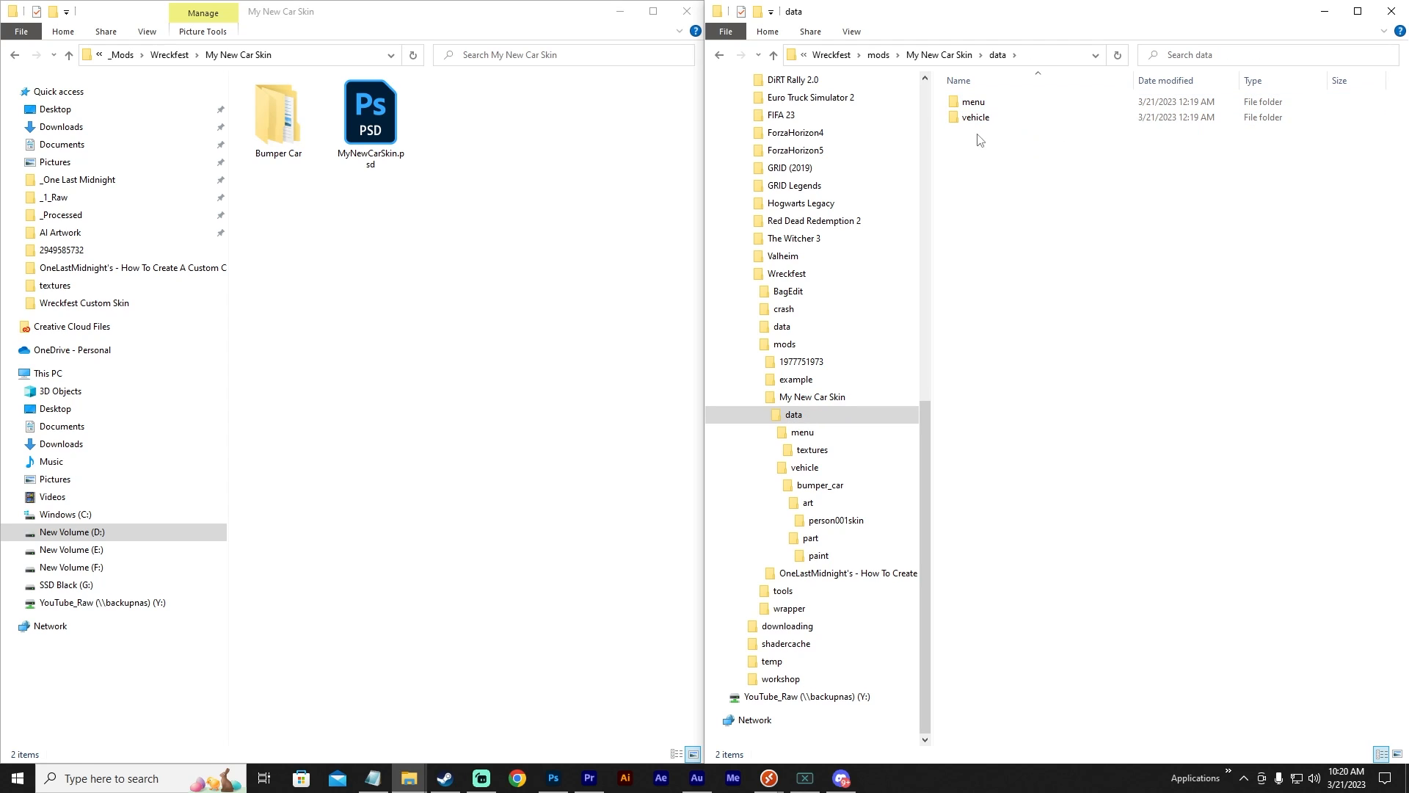
left_click(979, 123)
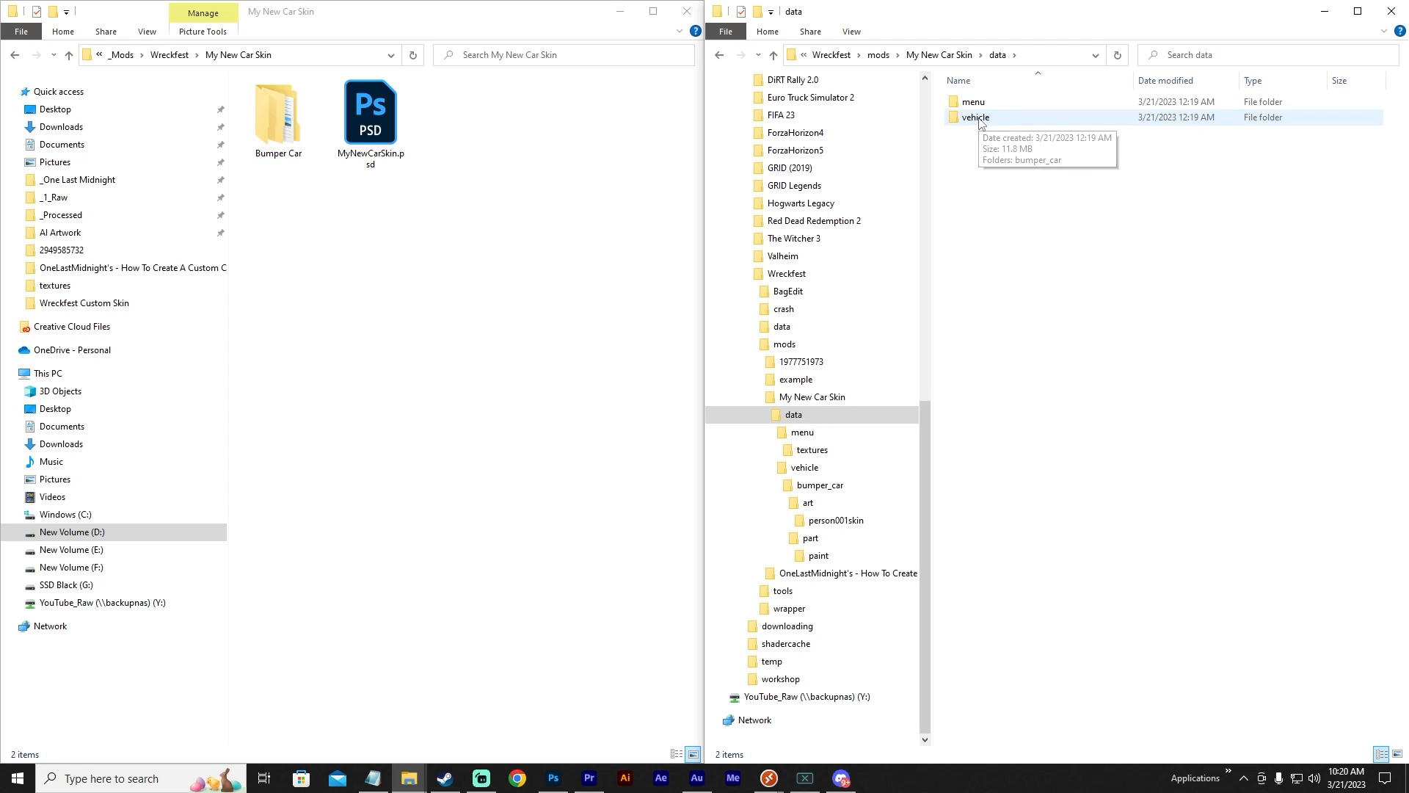
double_click(979, 124)
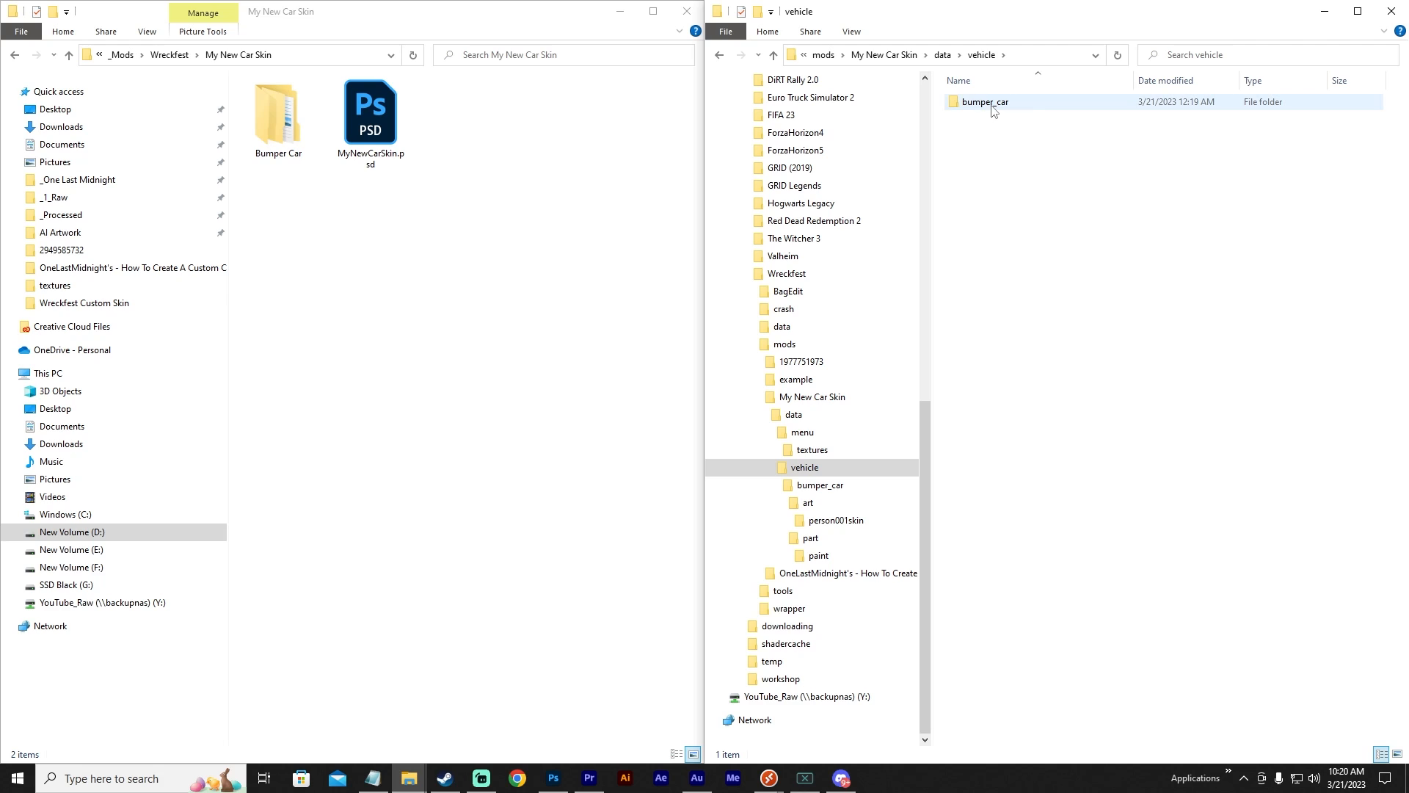
double_click(993, 110)
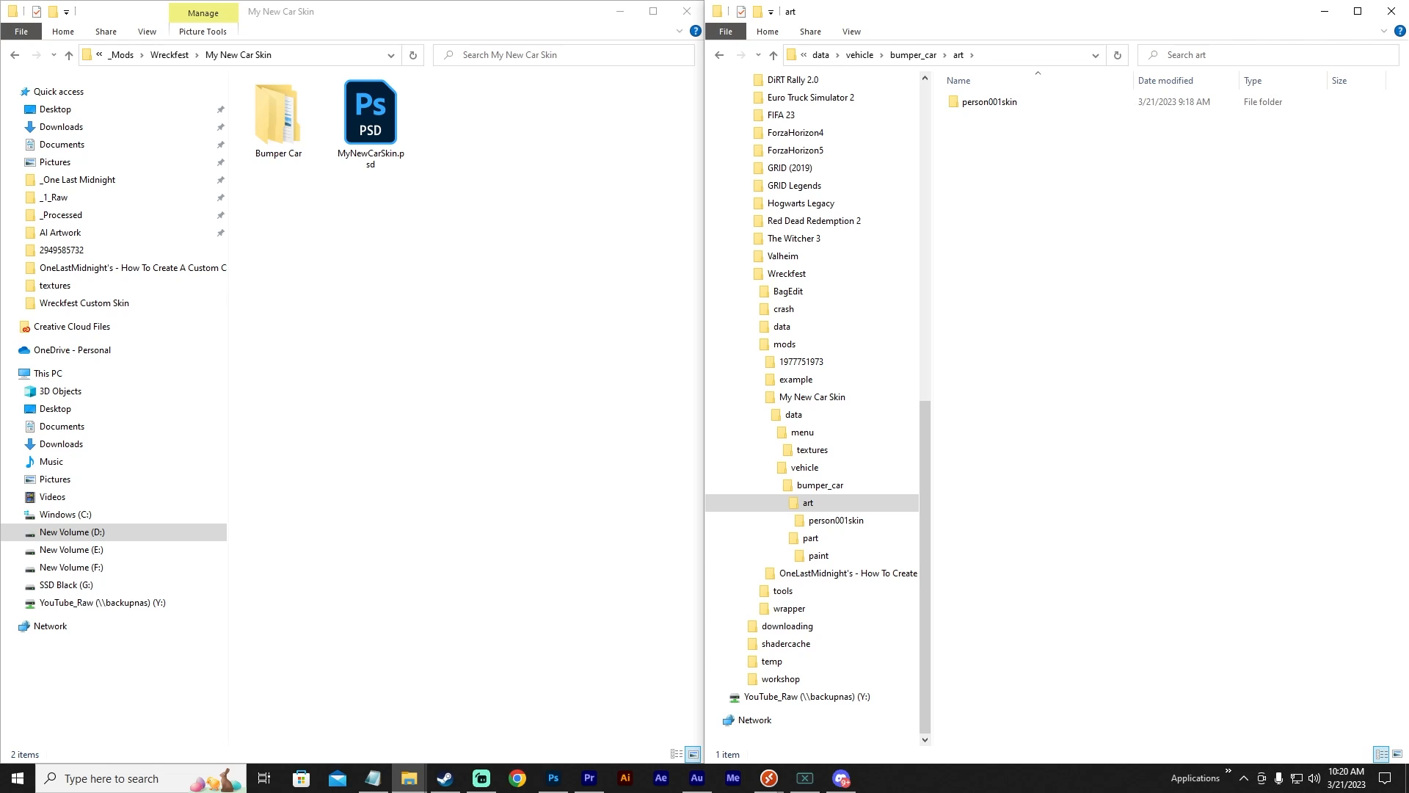
key("alt+Tab")
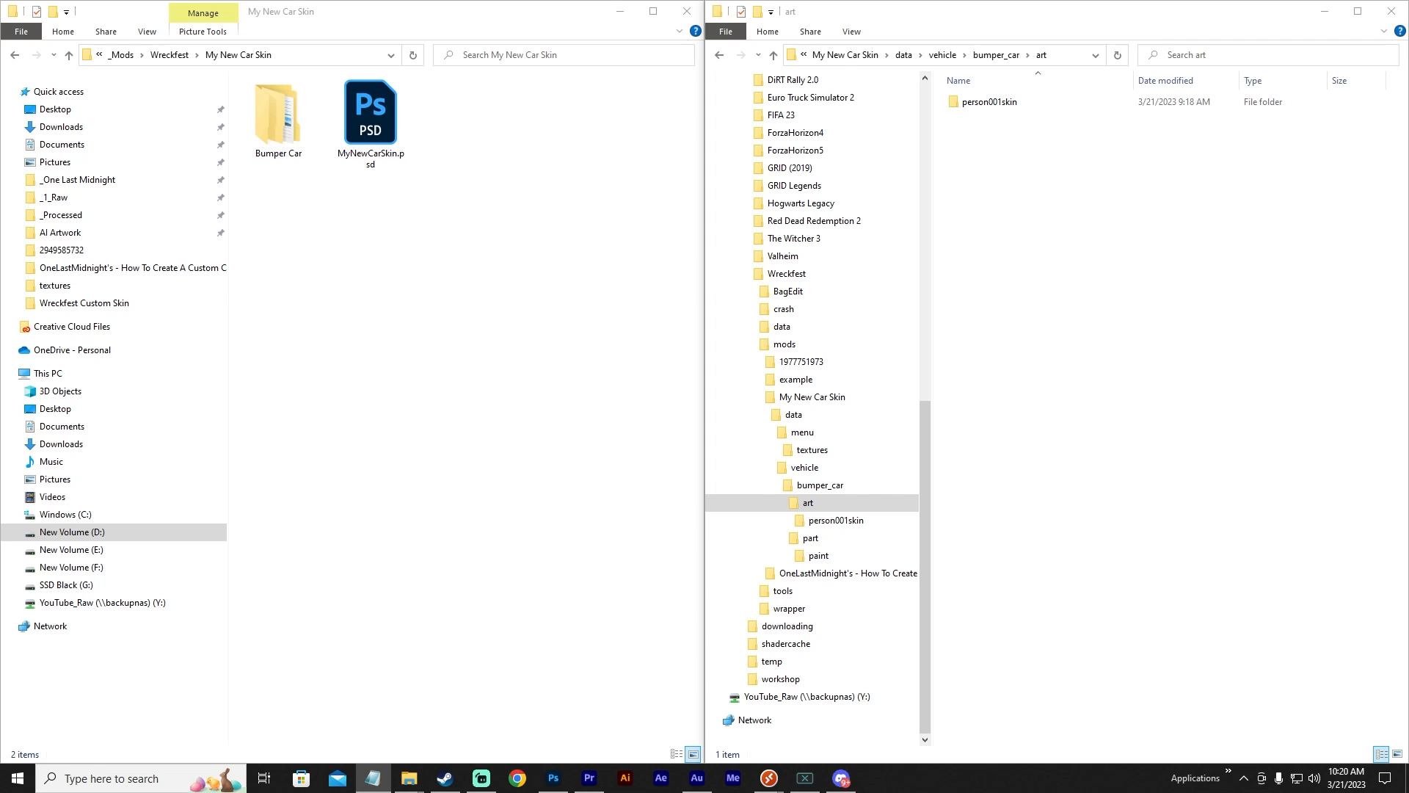
left_click(1010, 106)
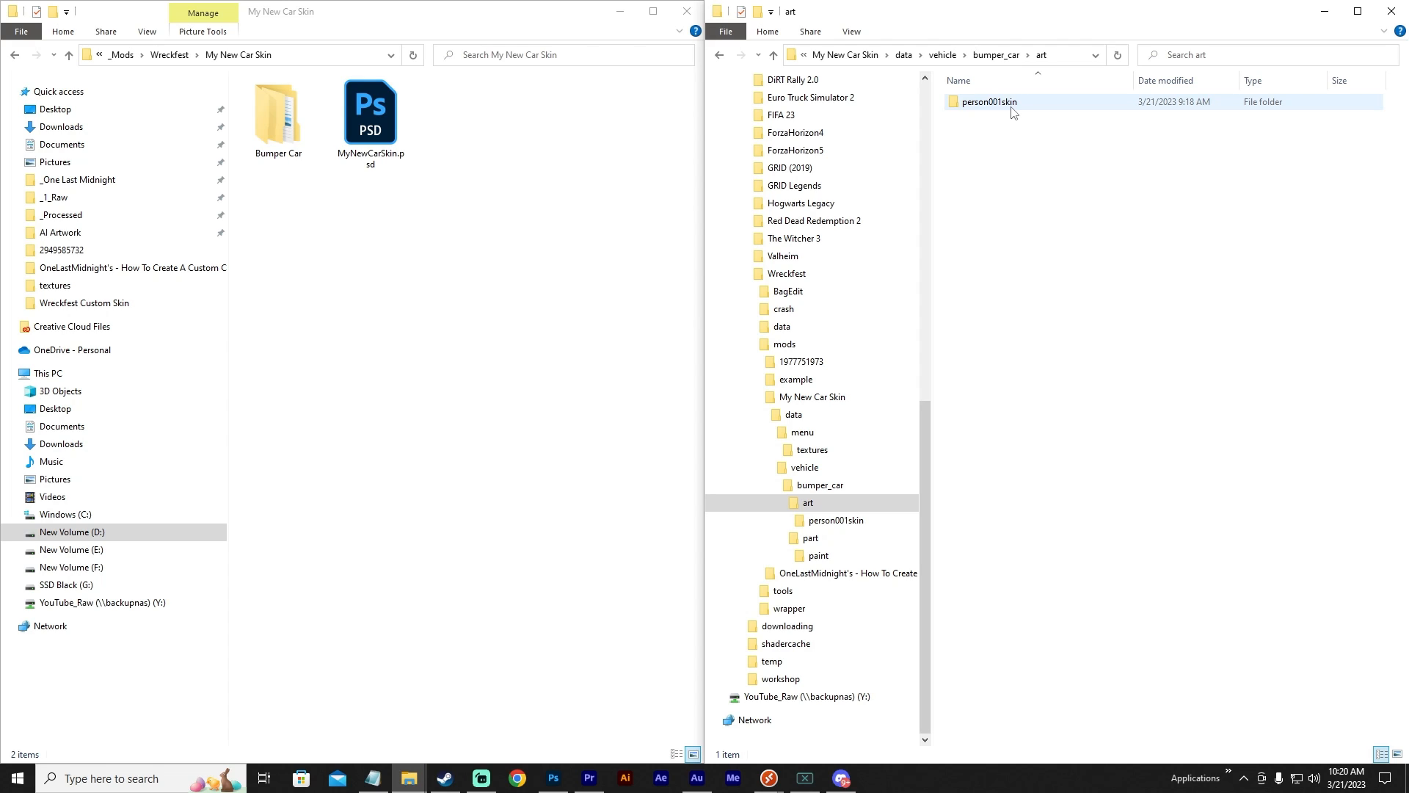
left_click(1011, 109)
type("style01redskin")
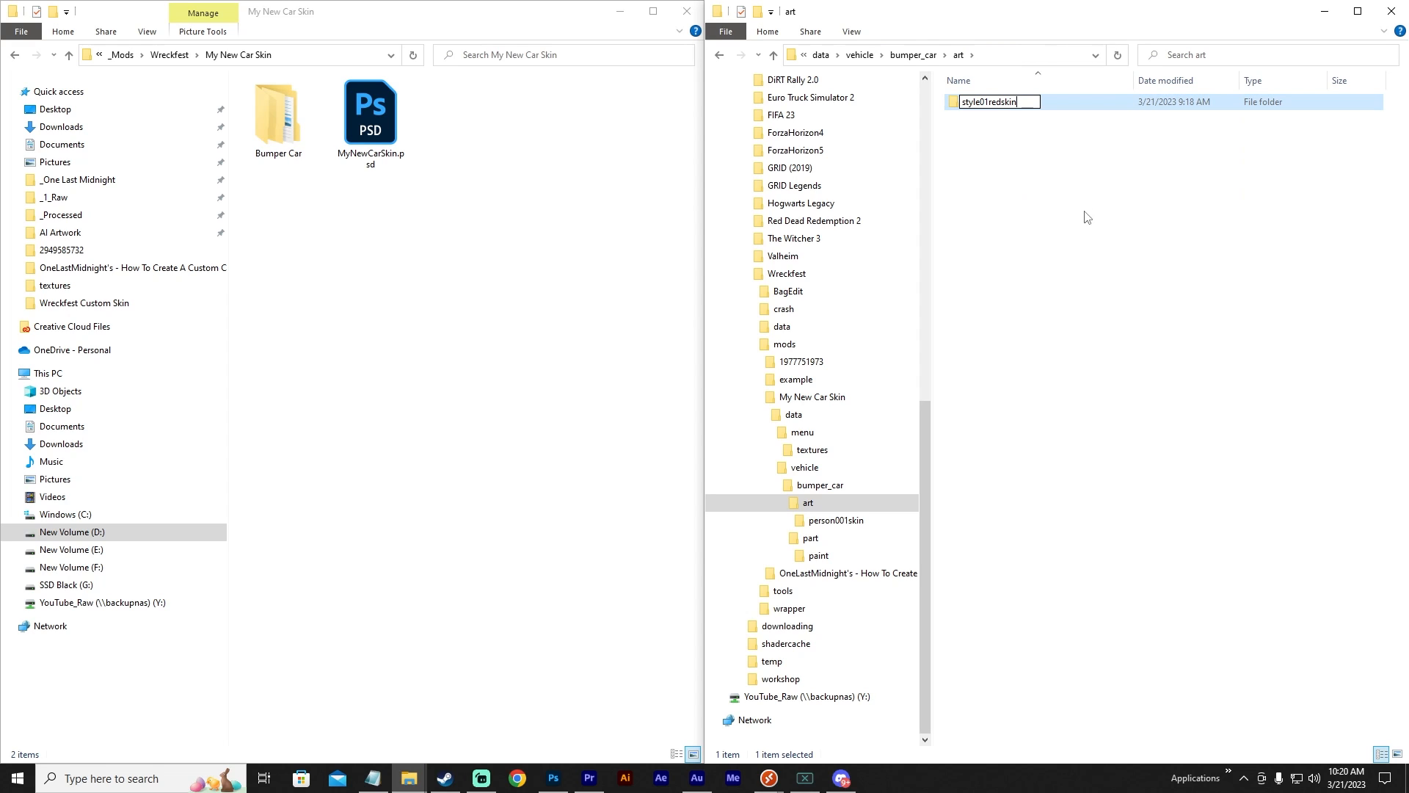
left_click(1089, 228)
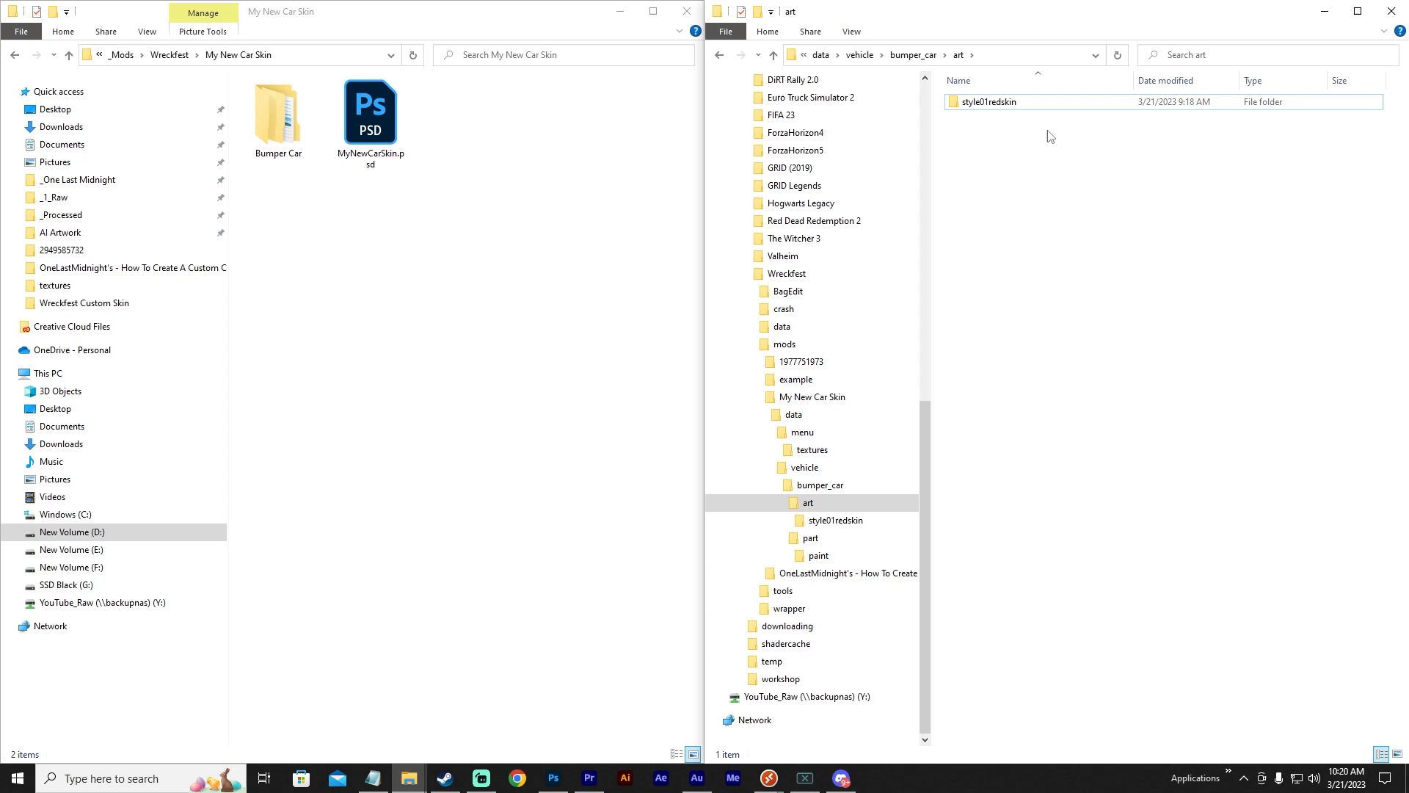
Delete all the template PNG and BMAP files inside the style01redskin folder.
left_click(1015, 108)
double_click(1015, 108)
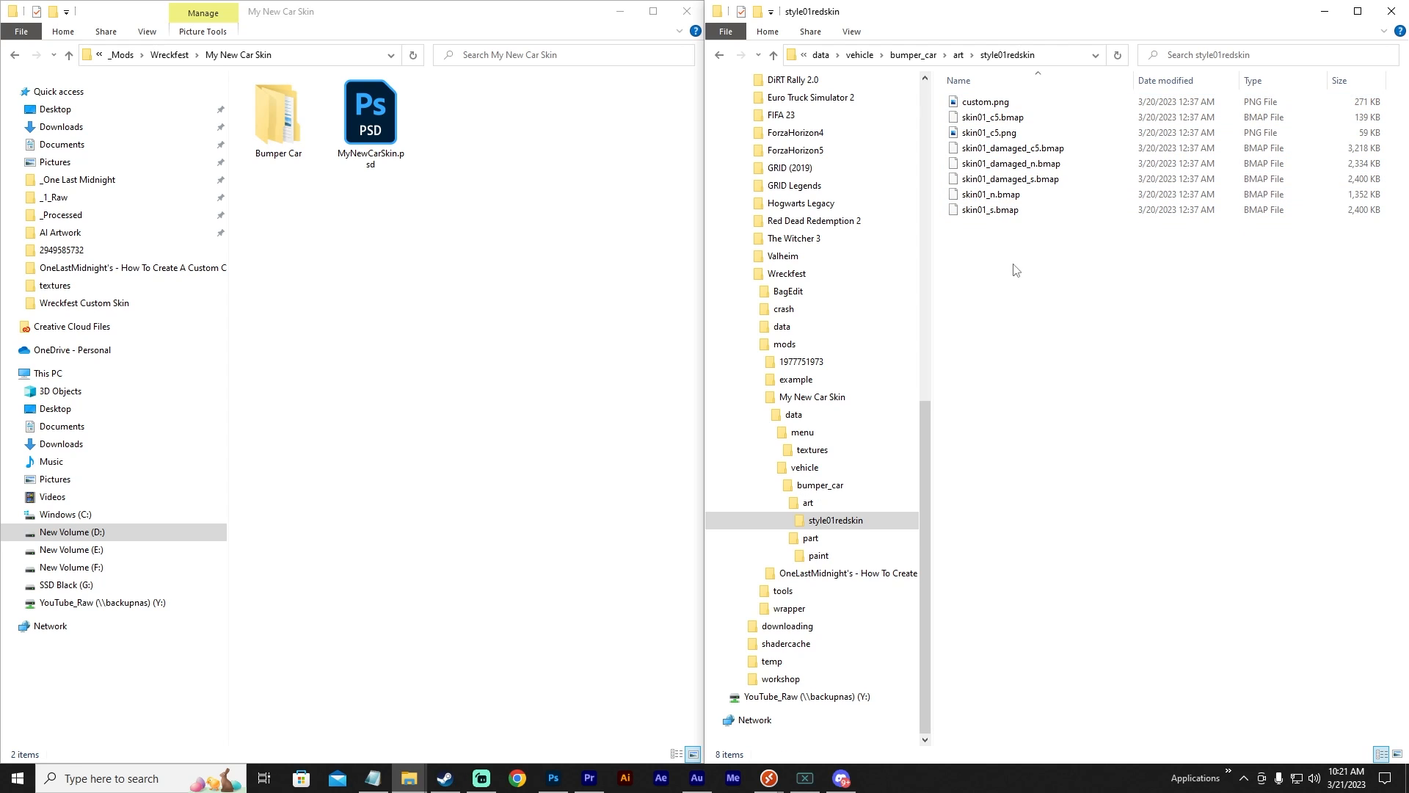
left_click_drag(1033, 301, 980, 108)
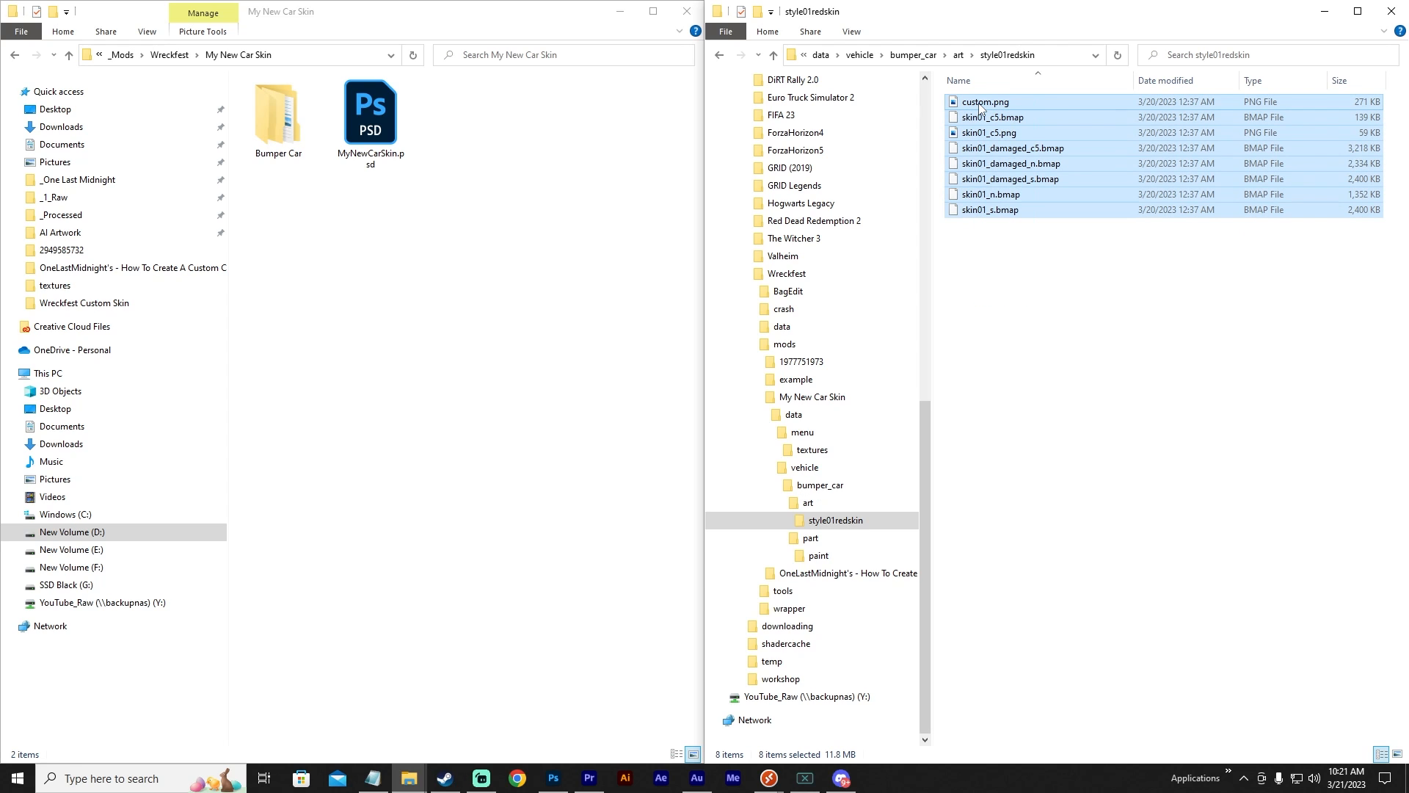
key("Delete")
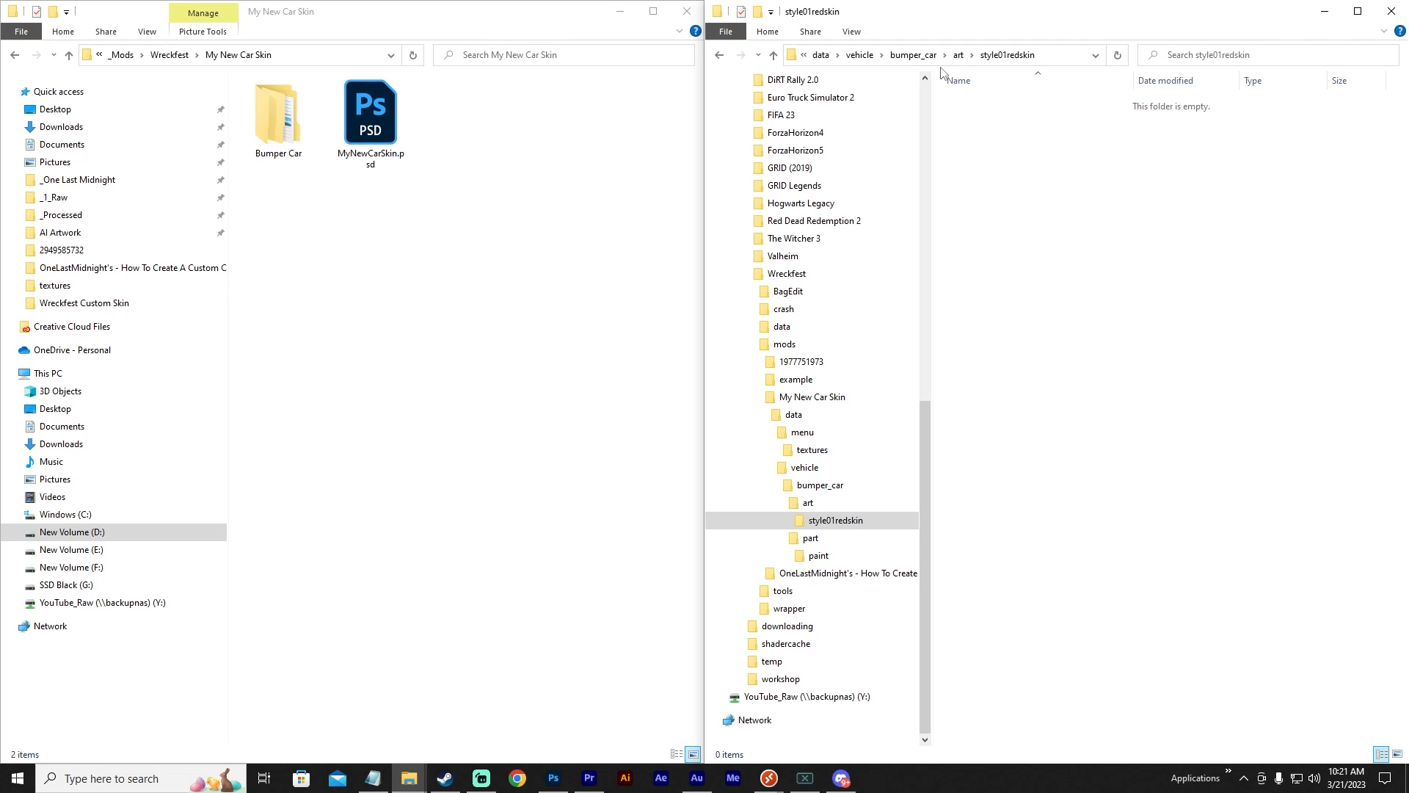
Rename person001skin.vepa in the mod's bumper_car/part/paint folder as style01redskin.vepa.
left_click(914, 55)
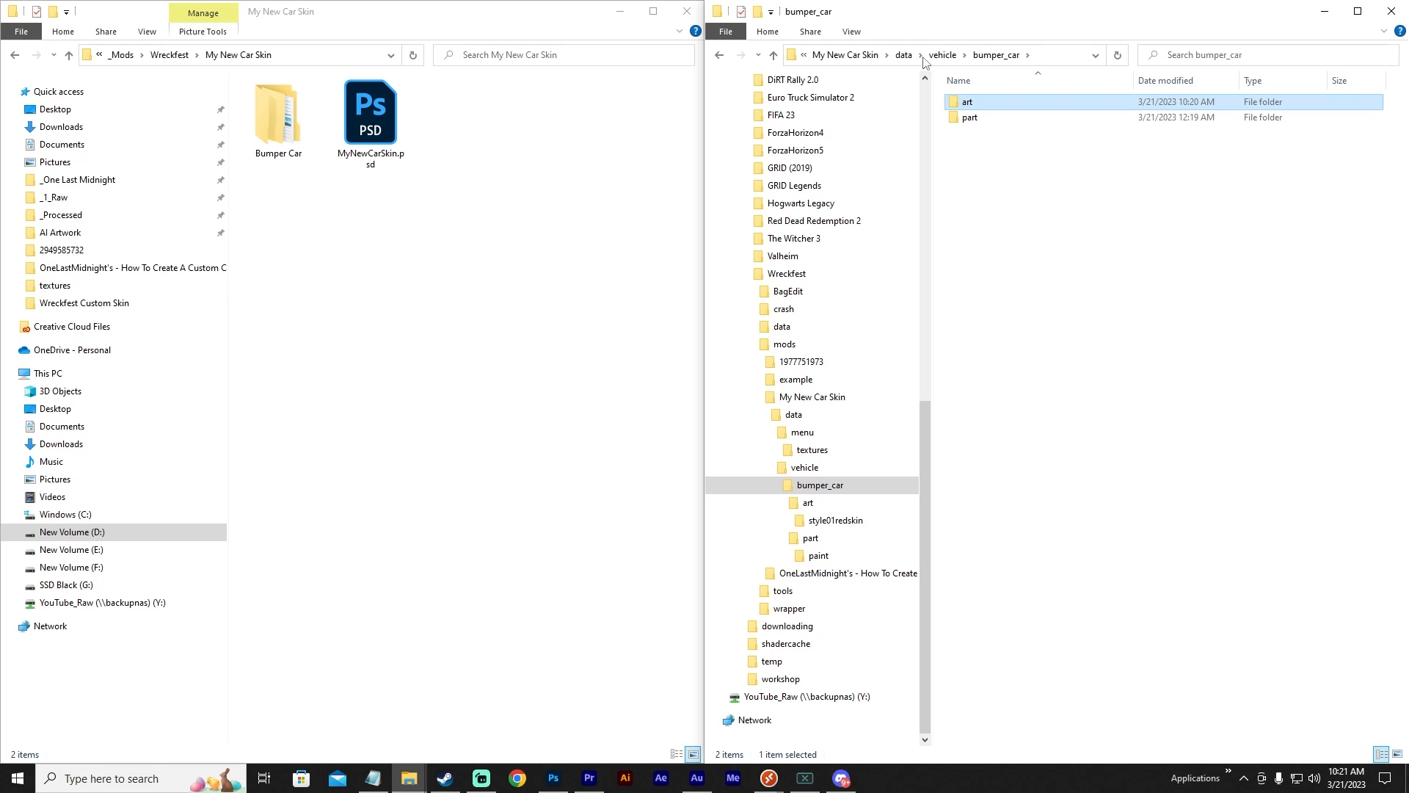
double_click(969, 117)
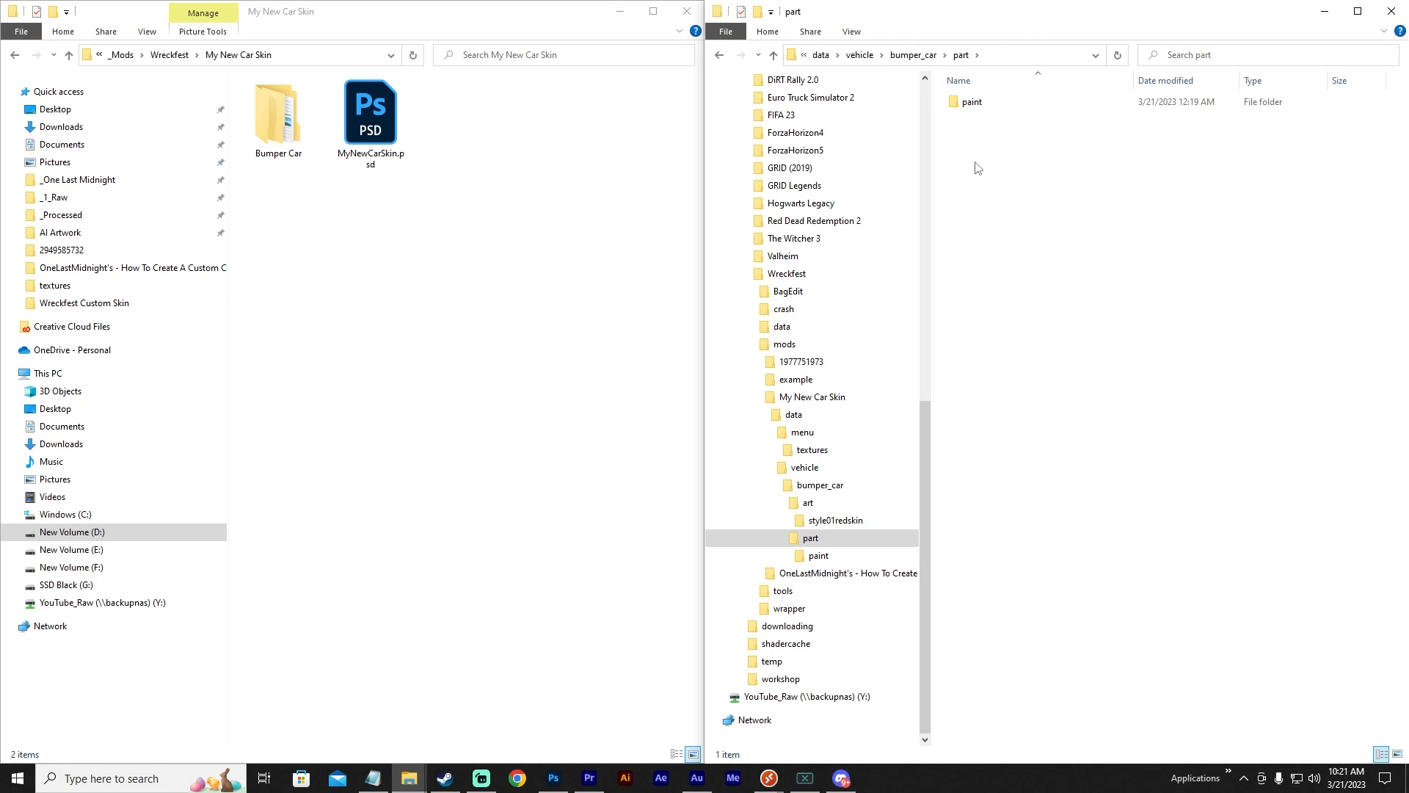
double_click(976, 111)
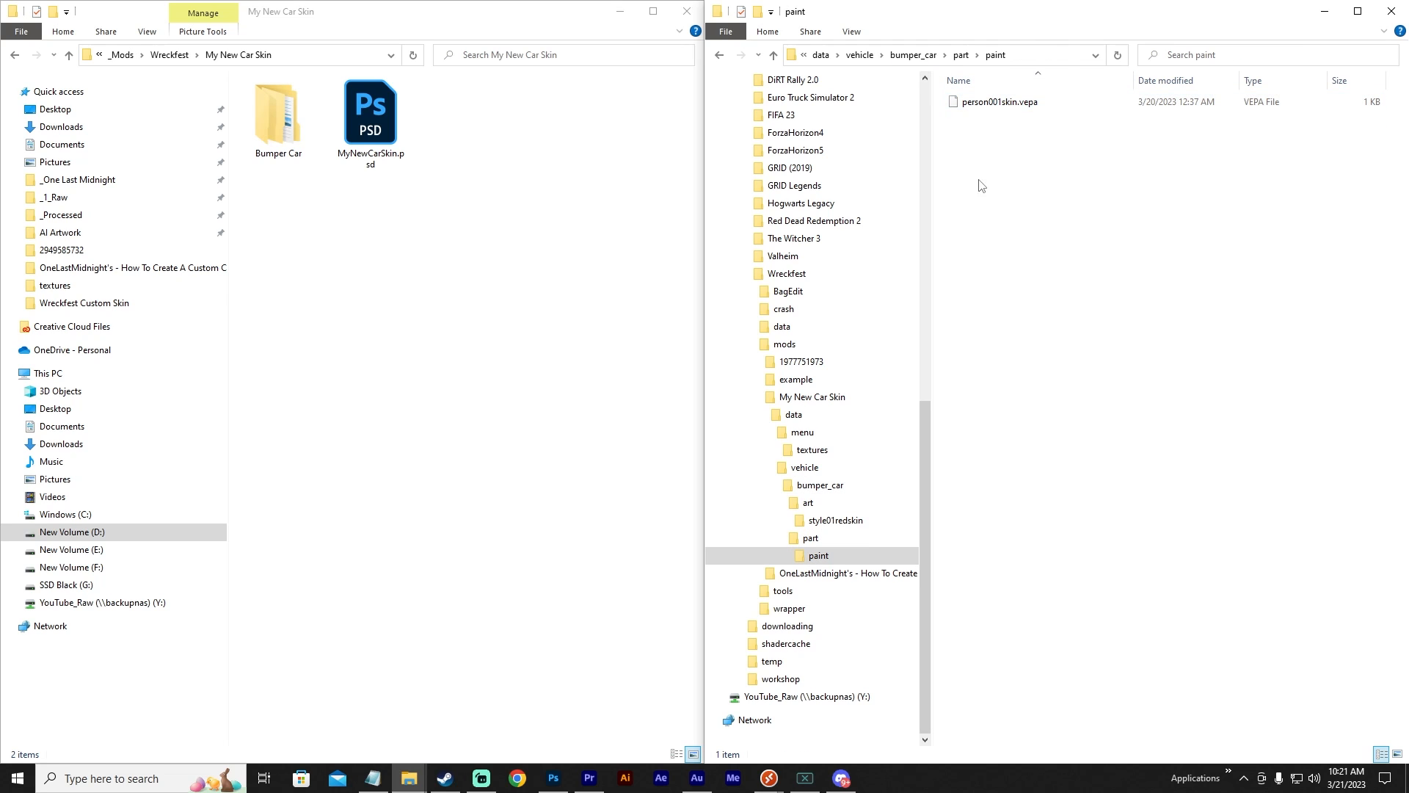
left_click(991, 109)
left_click(985, 105)
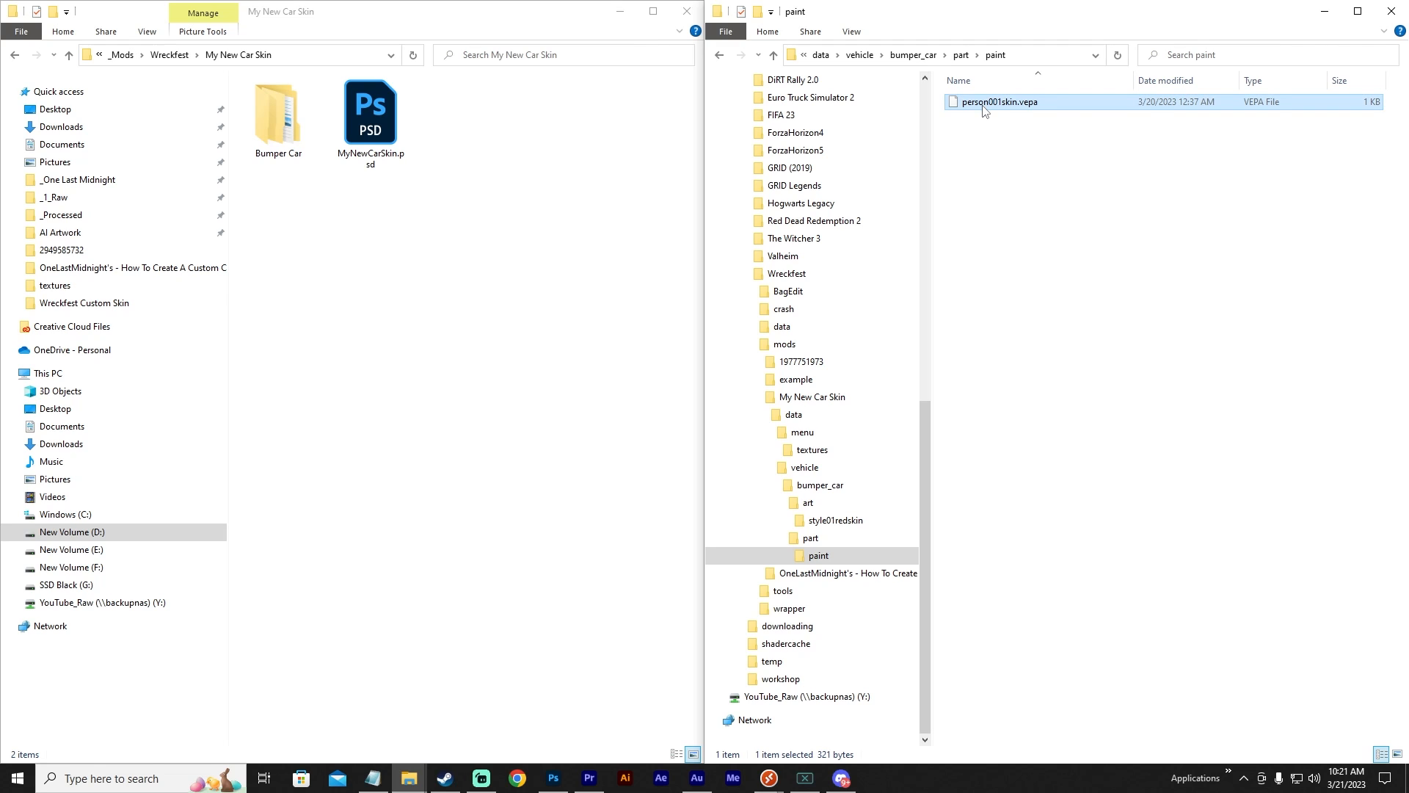
type("style01redskin")
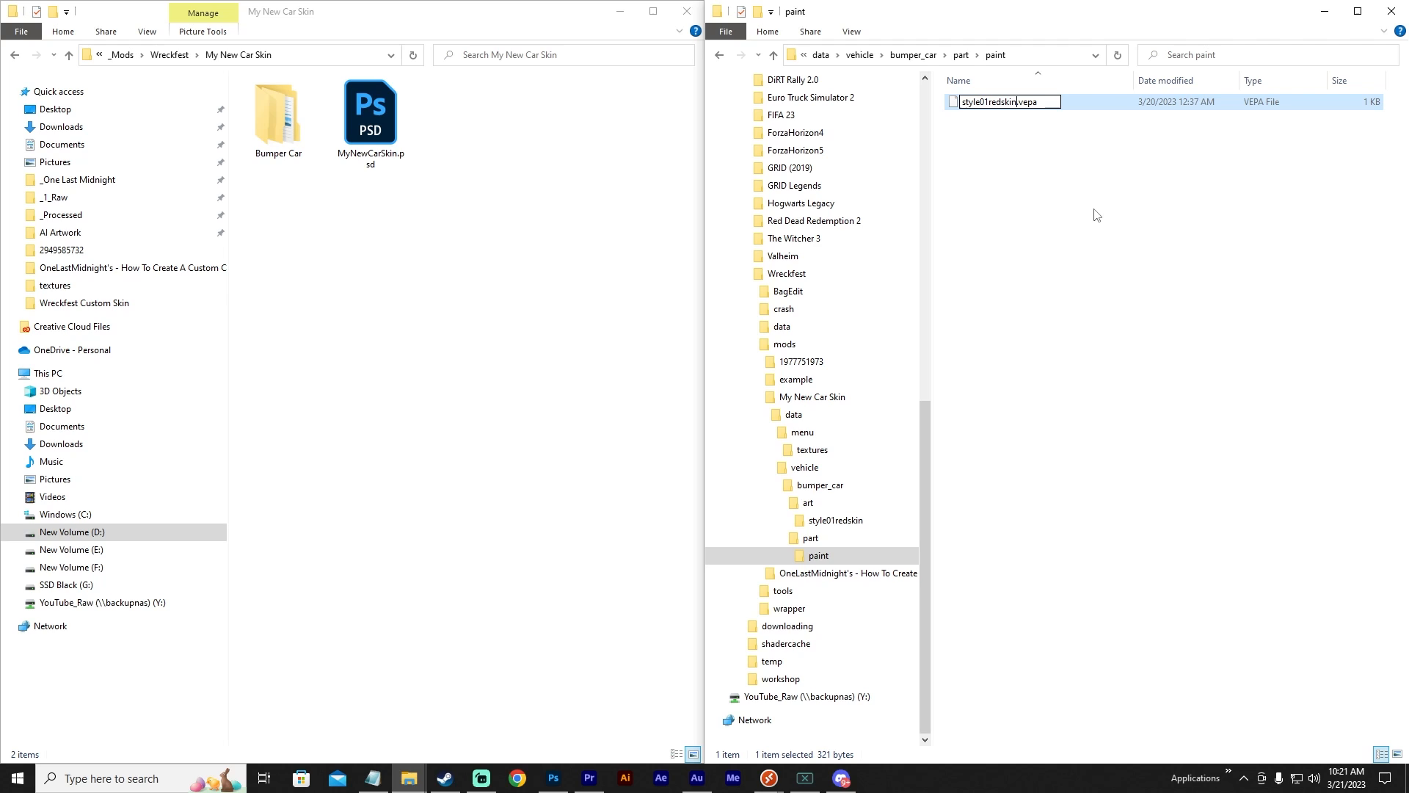
left_click(1096, 215)
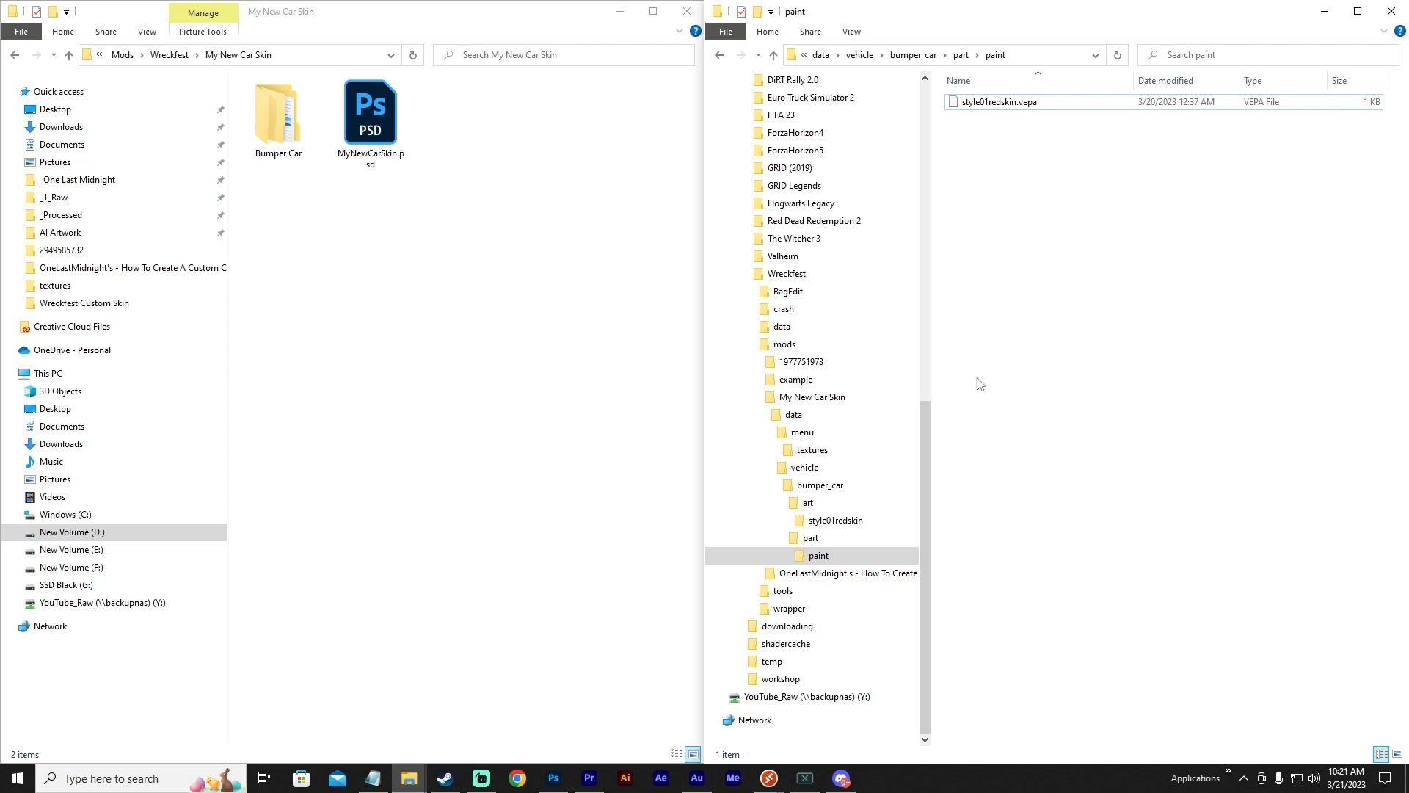
Return to the My New Car Skin mod folder and copy the G:\SteamLibrary\steamapps\common\Wreckfest portion of its path.
left_click(831, 403)
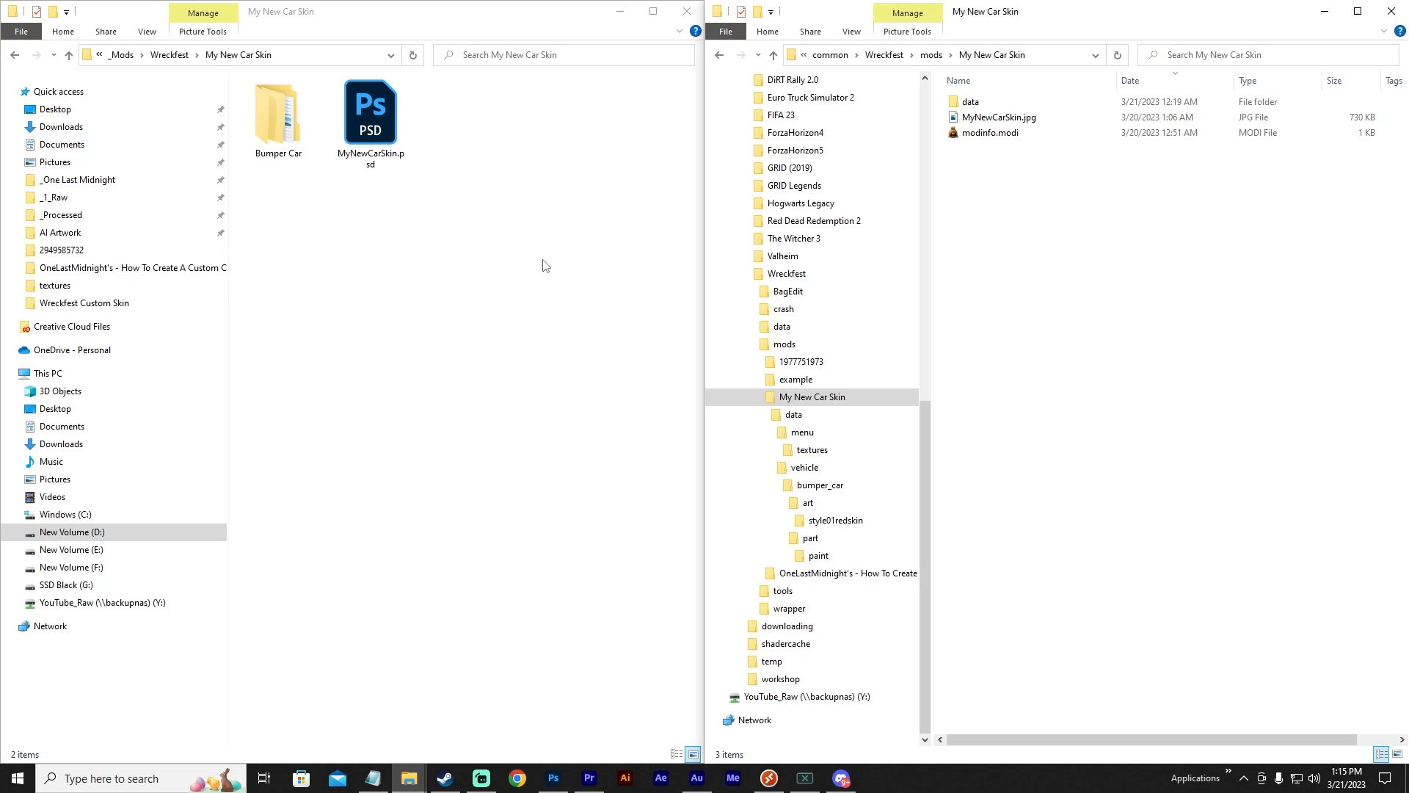
left_click(1014, 134)
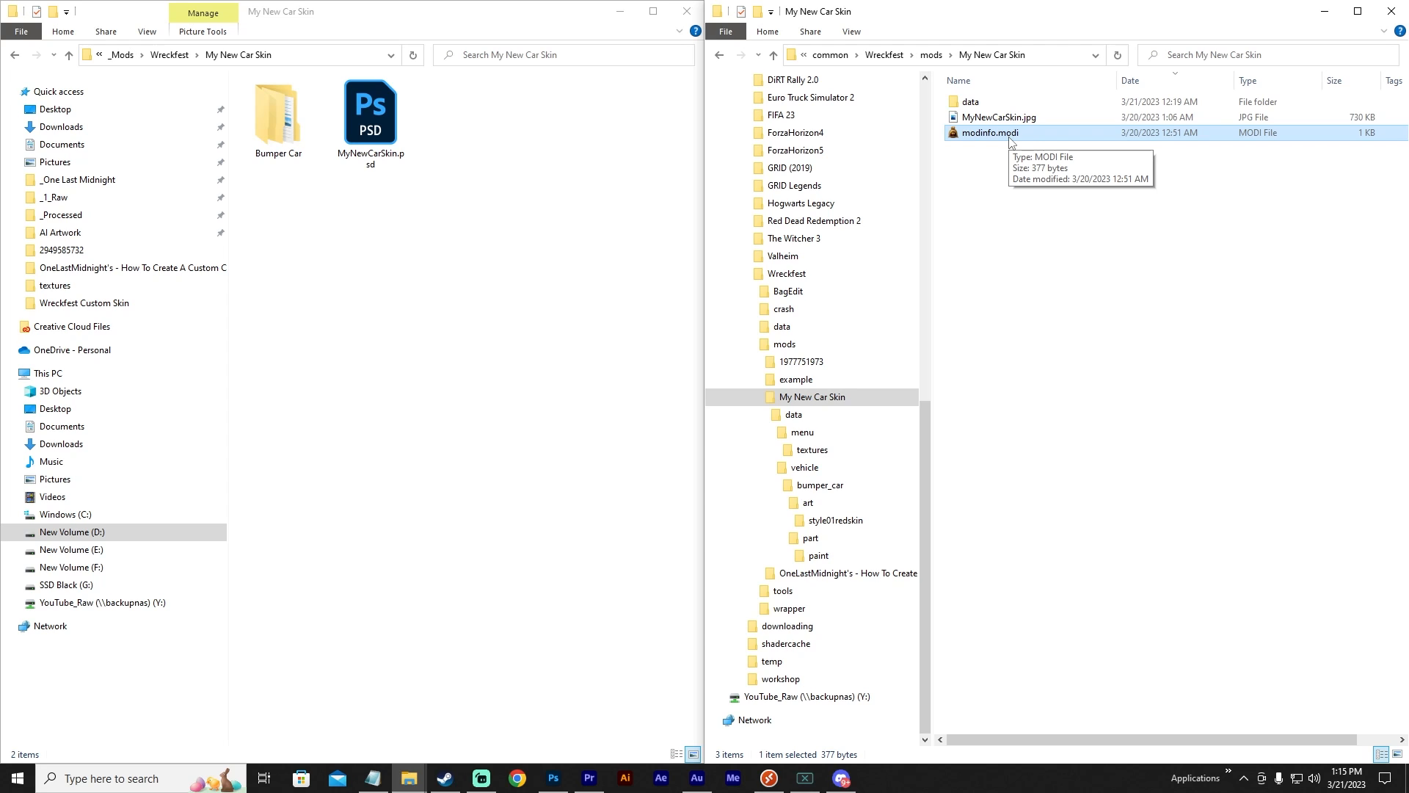
left_click(1036, 60)
left_click_drag(993, 57, 784, 58)
key("ctrl+c")
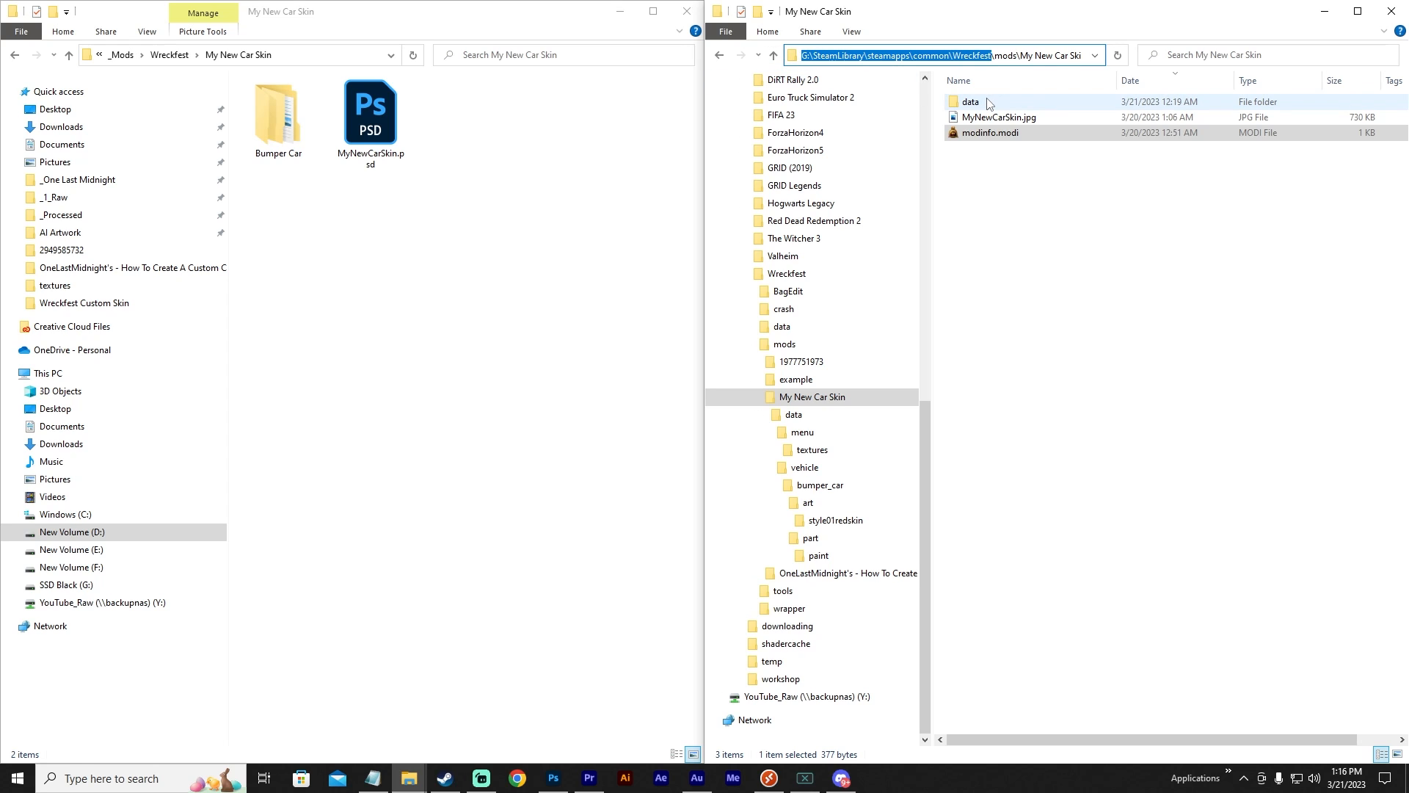
Go to the copied Wreckfest path in the other File Explorer window, open its BagEdit folder and copy that folder's path.
left_click(478, 24)
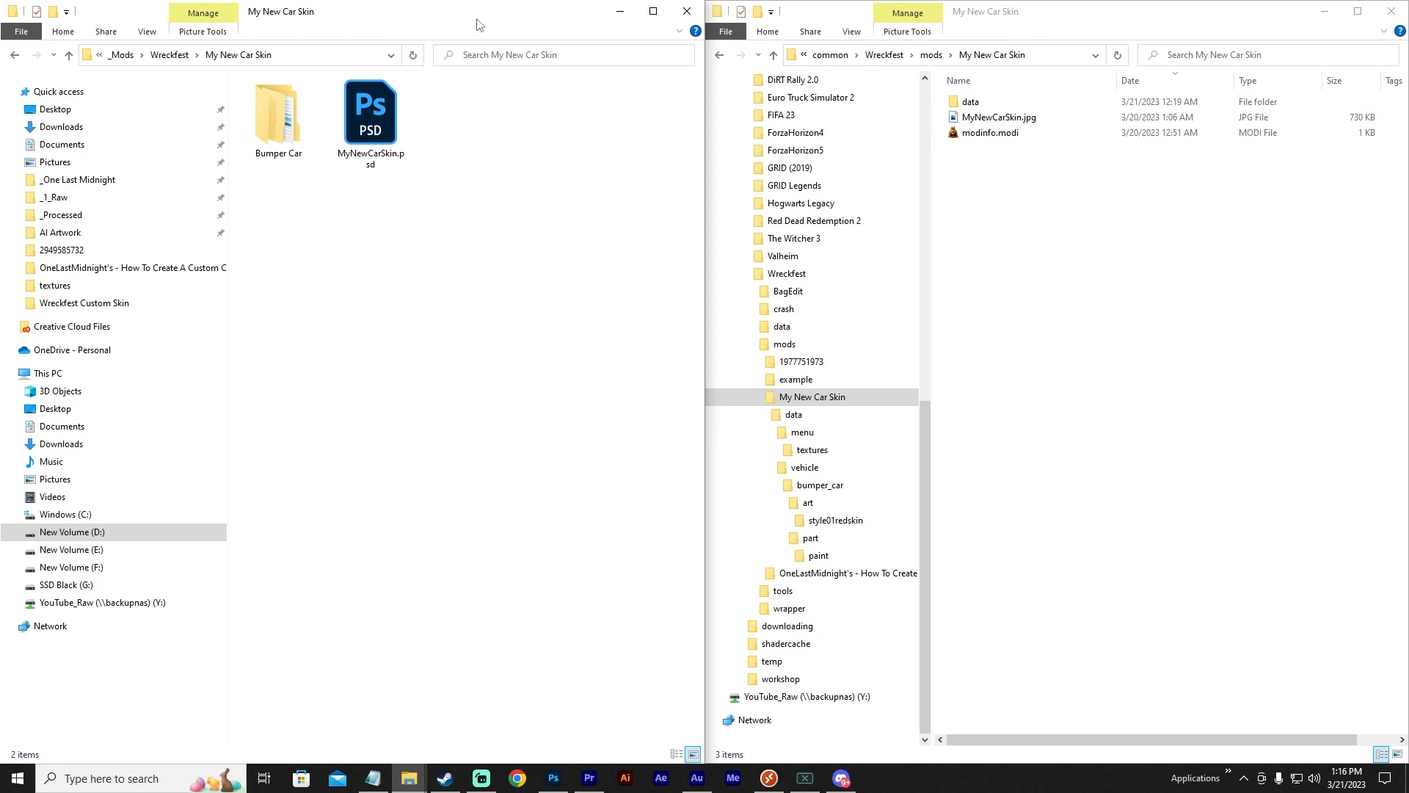
left_click(333, 56)
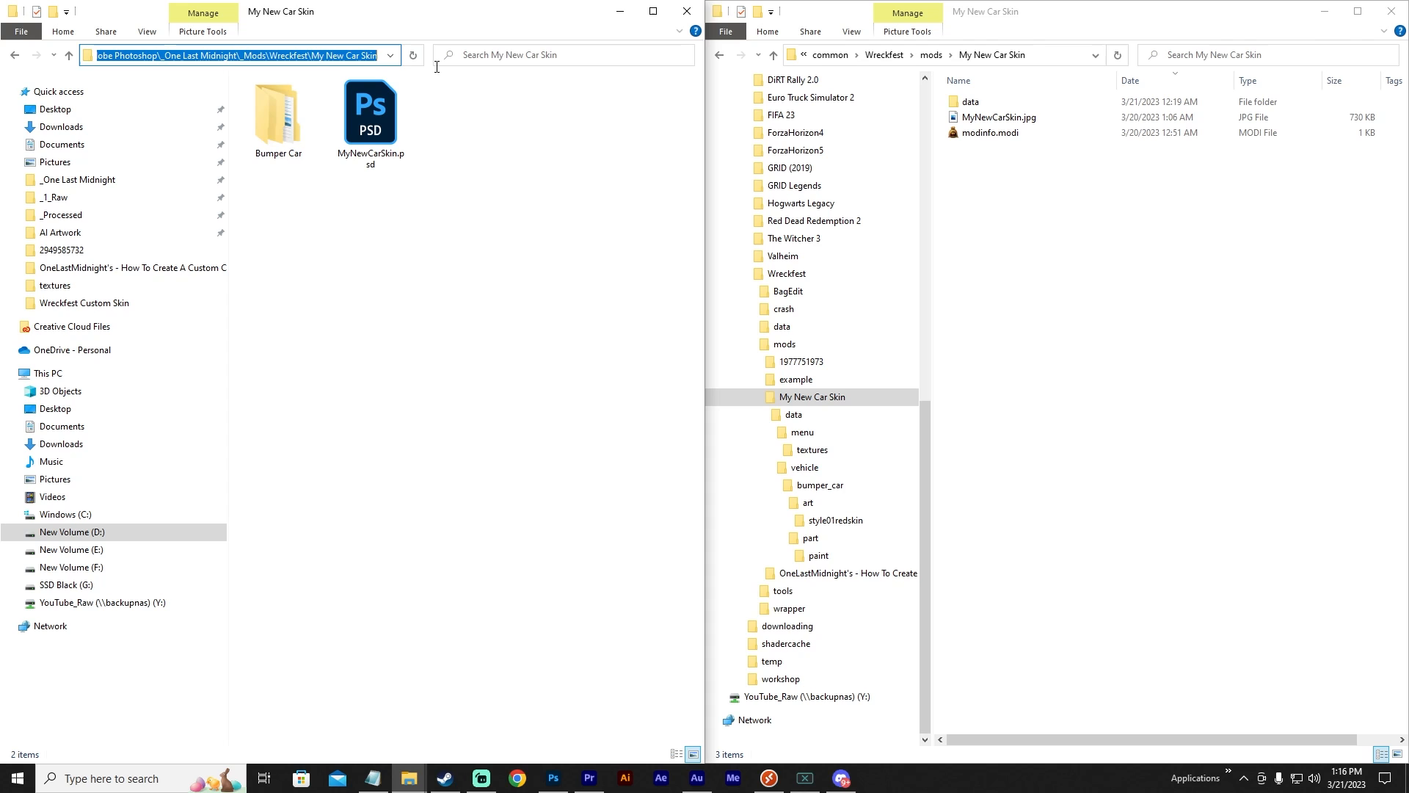
key("ctrl+v")
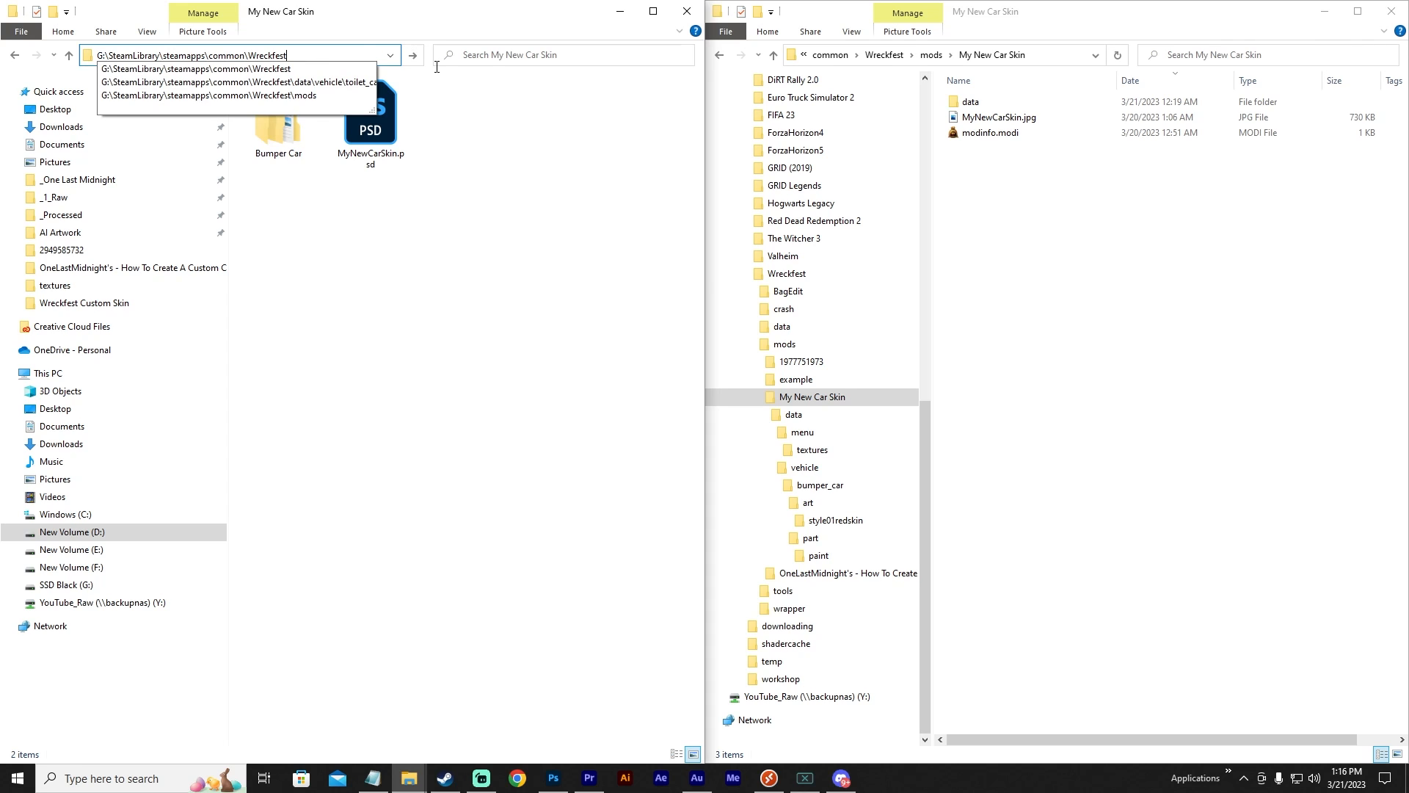
key("Return")
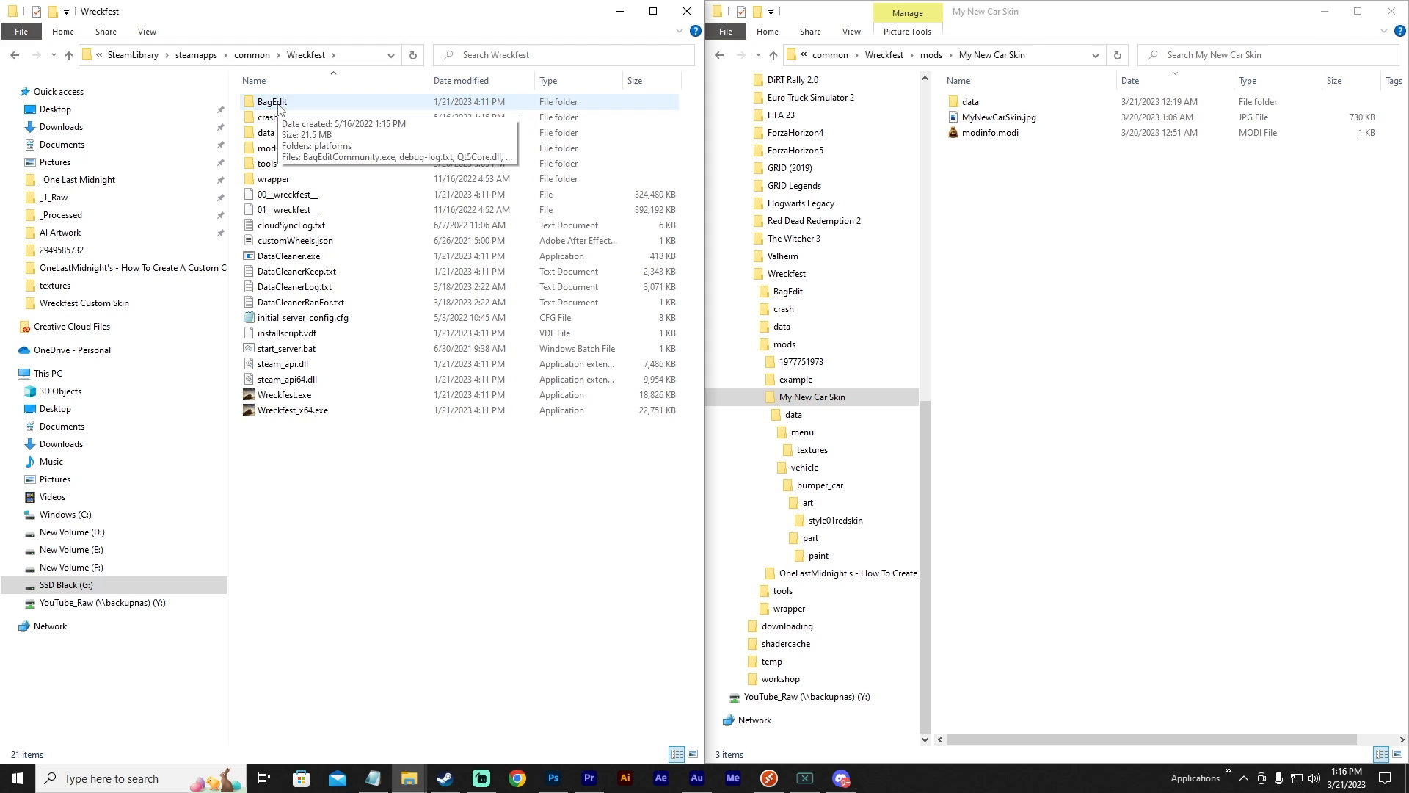
double_click(279, 107)
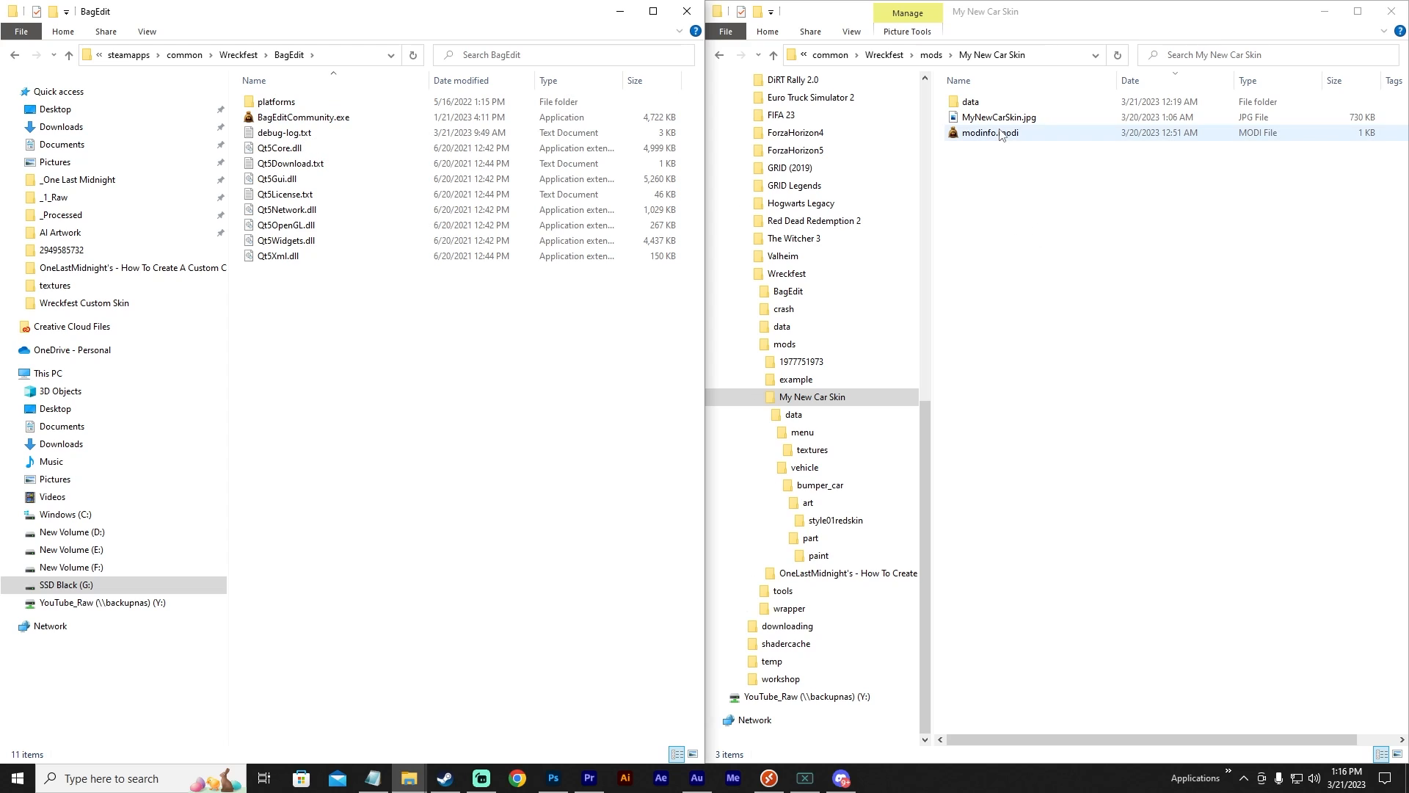
left_click(353, 53)
key("ctrl+c")
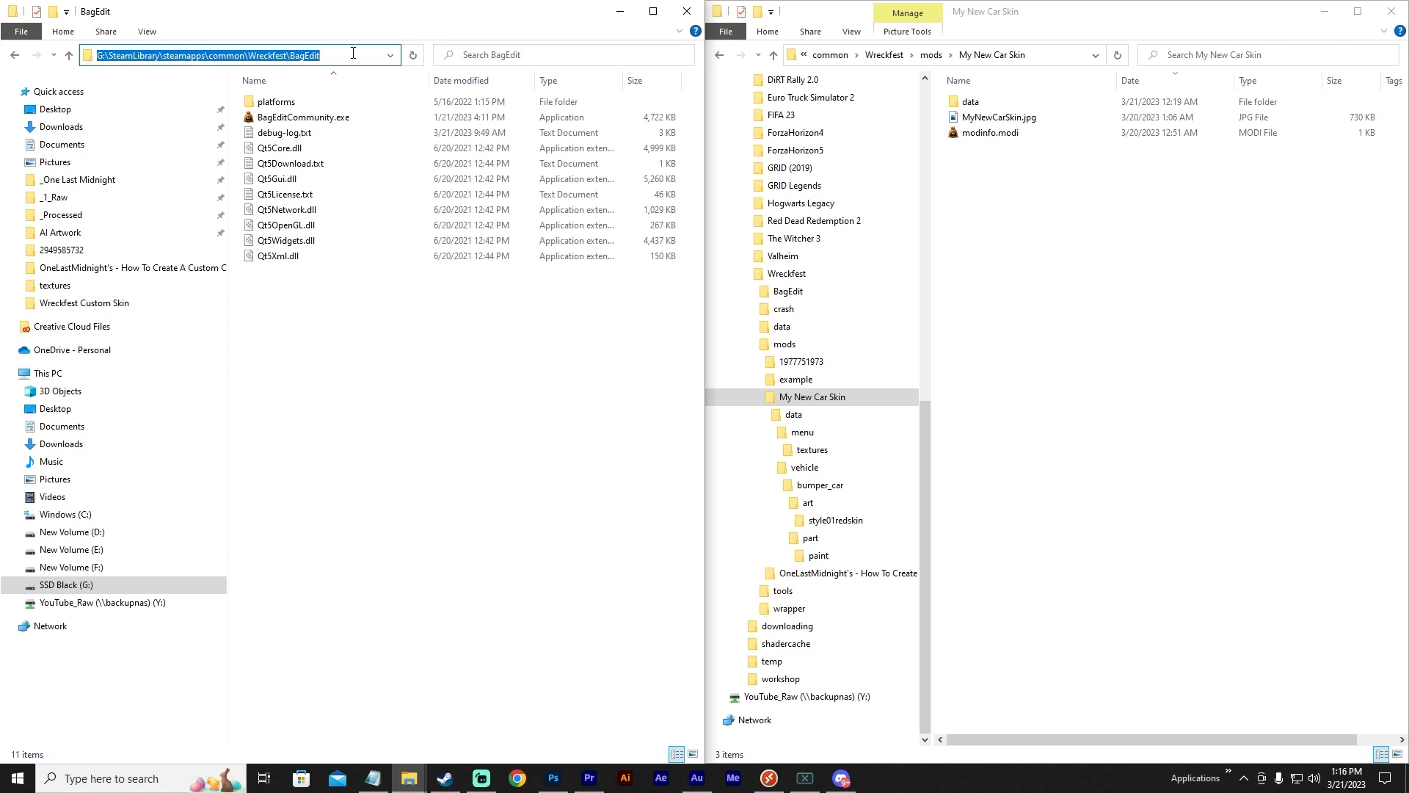
Choose to open modinfo.modi with another app and browse the PC for a program to always use for .modi files.
left_click(989, 134)
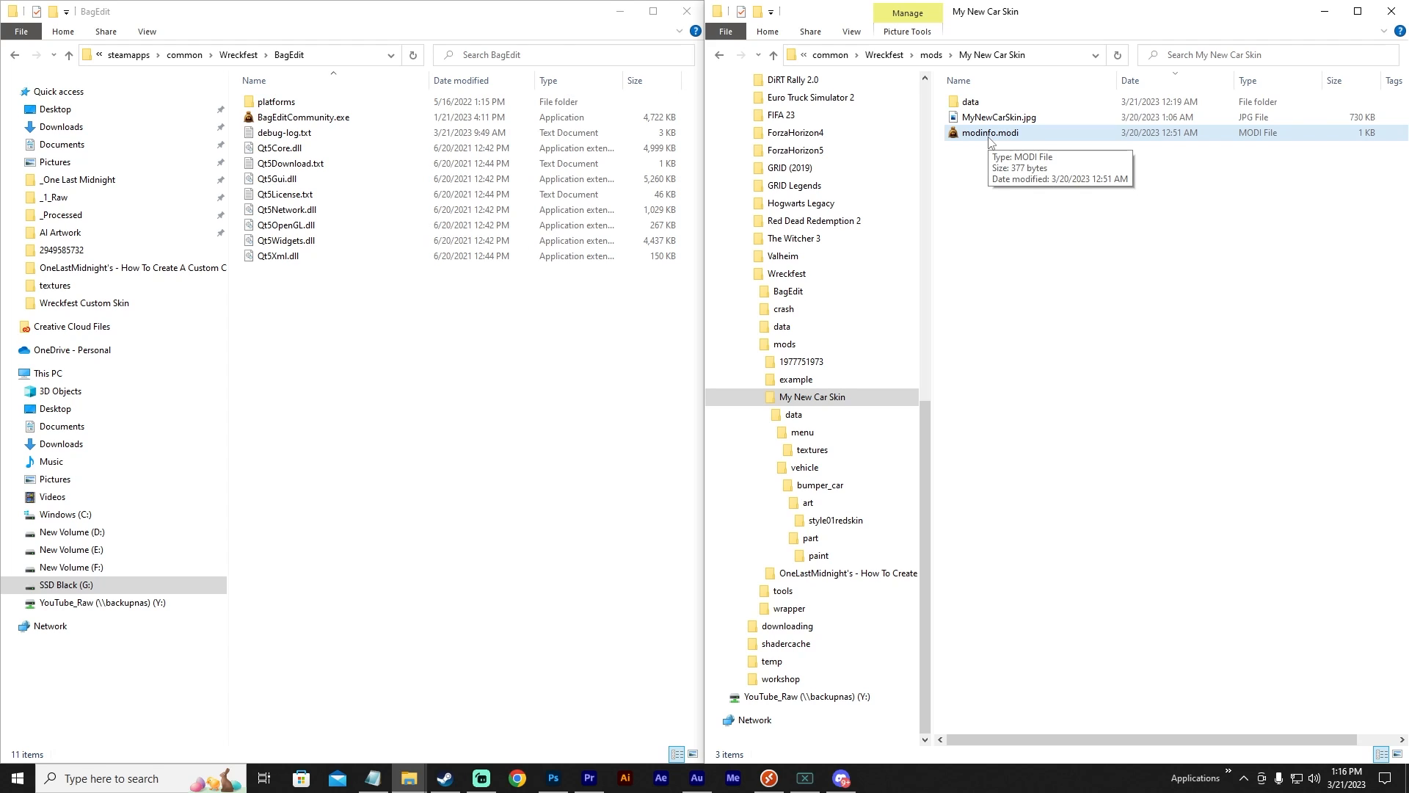
right_click(989, 140)
mouse_move(1045, 202)
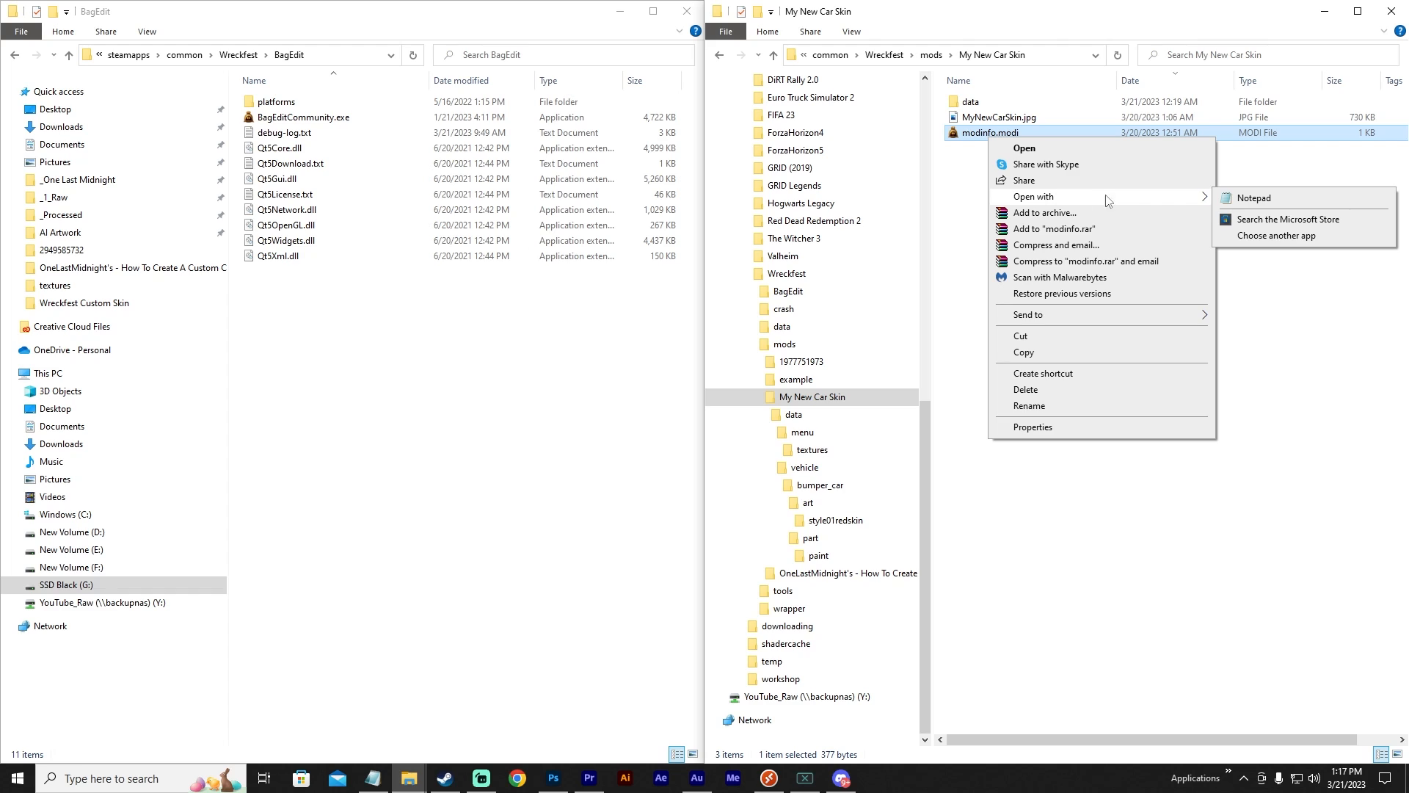
left_click(1294, 236)
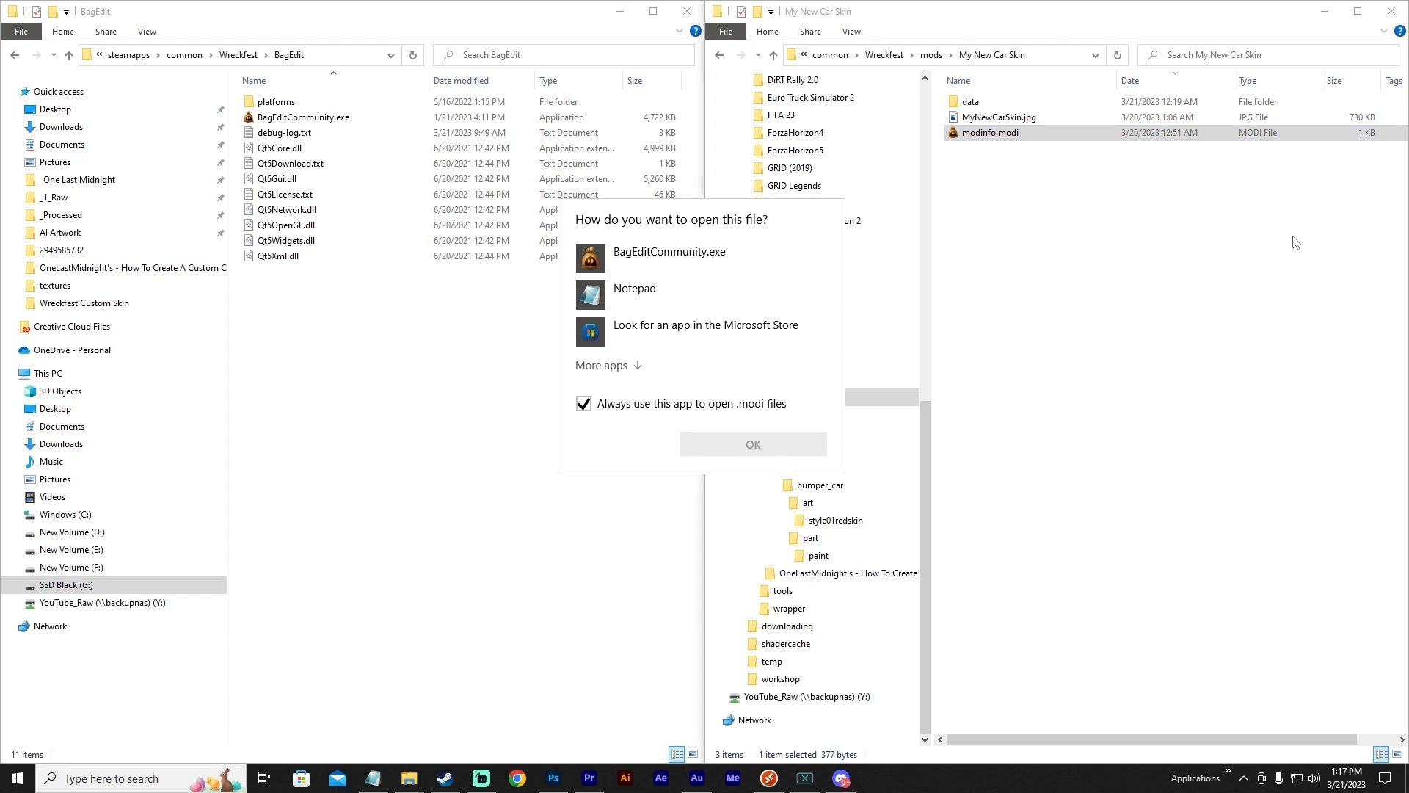
left_click(625, 368)
scroll(635, 379, "down", 5)
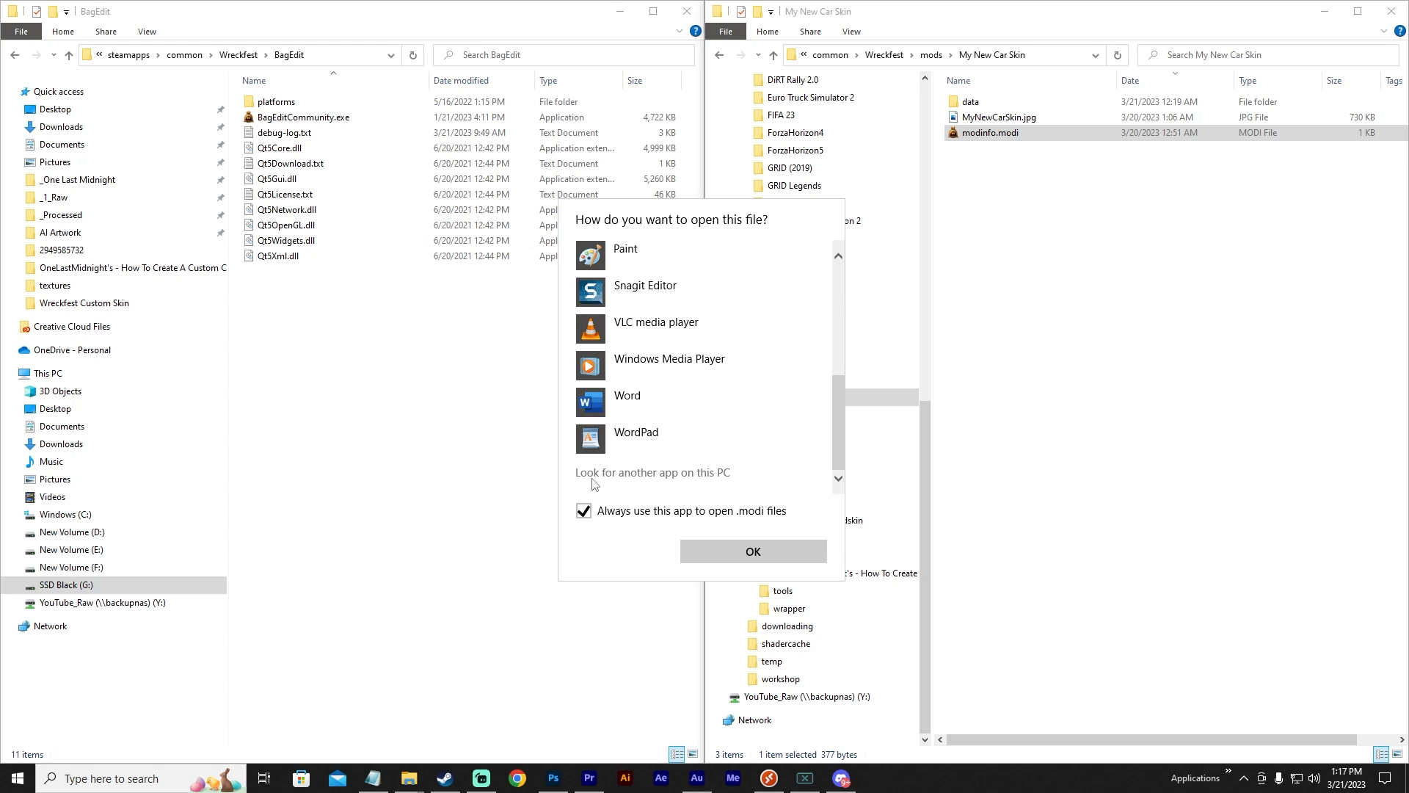
left_click(708, 482)
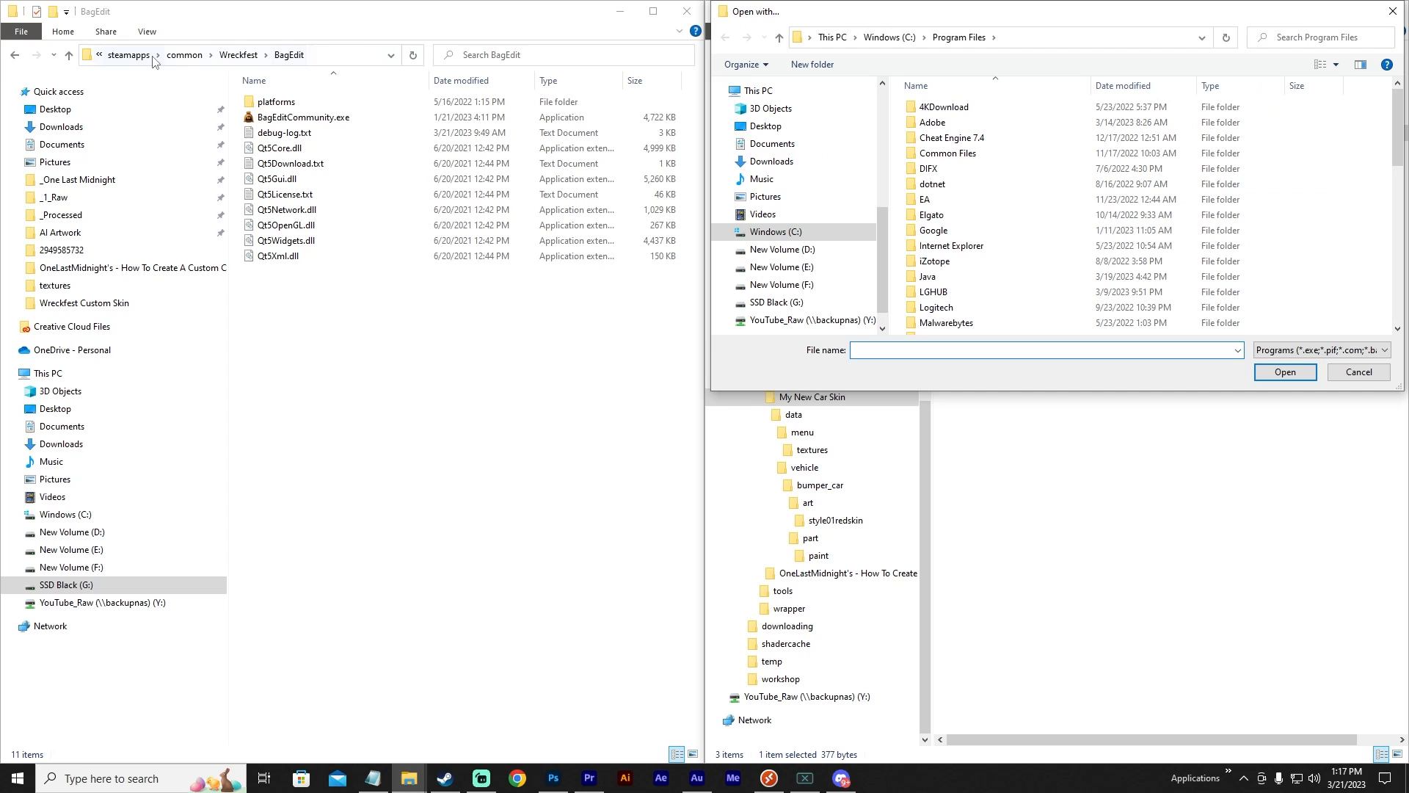
Select BagEditCommunity.exe from the G:\SteamLibrary\steamapps\common\Wreckfest\BagEdit folder as the app and open modinfo.modi in Bag Edit.
left_click(1020, 38)
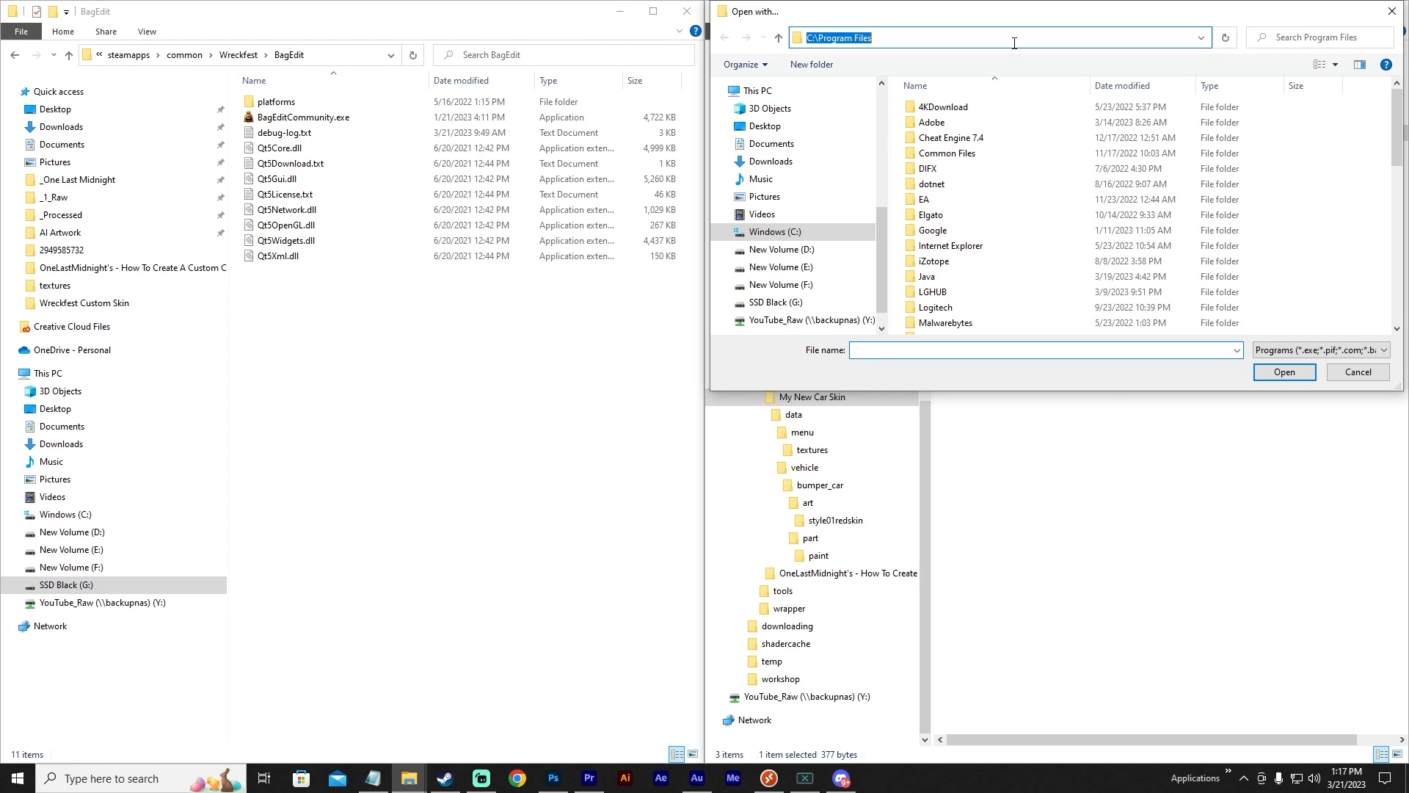
left_click(998, 352)
key("ctrl+v")
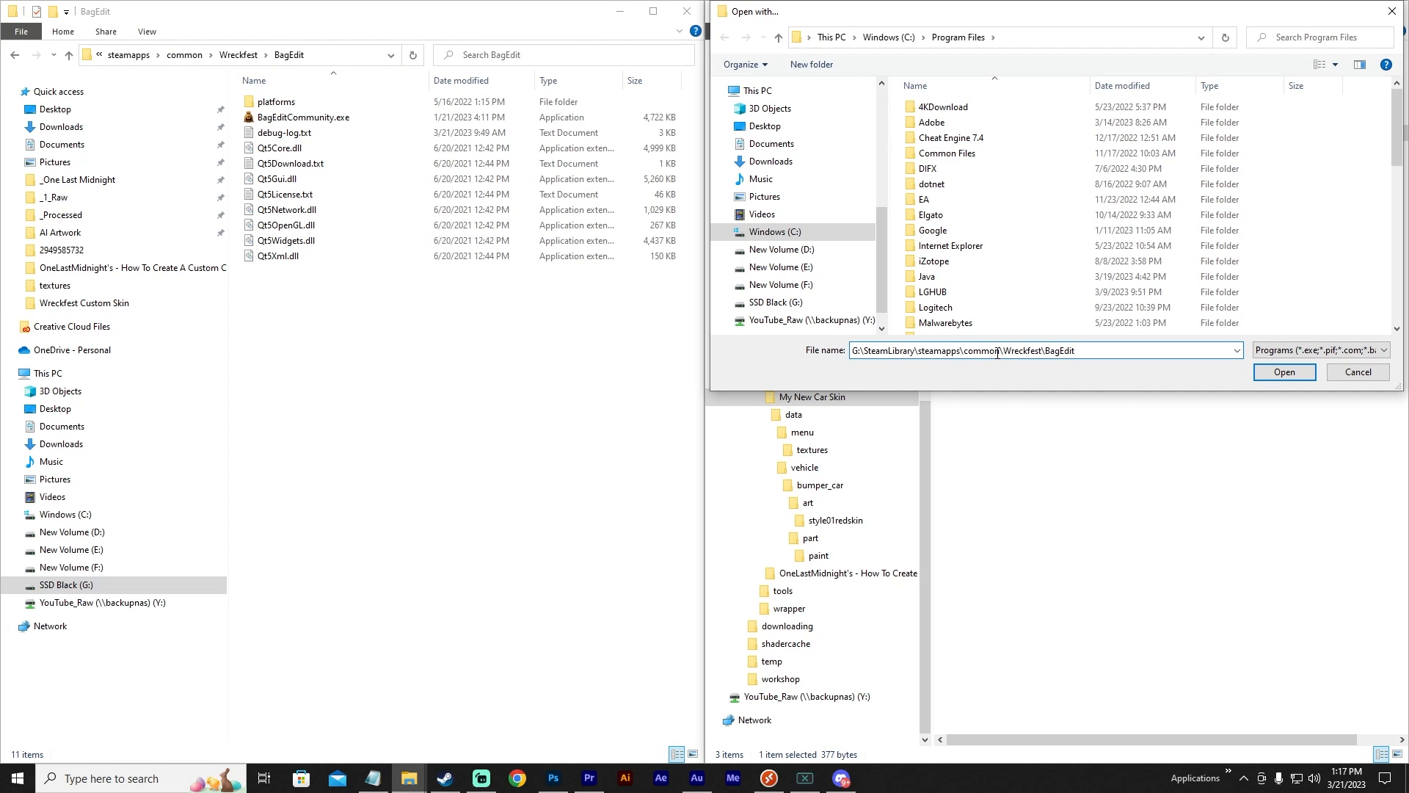
key("Return")
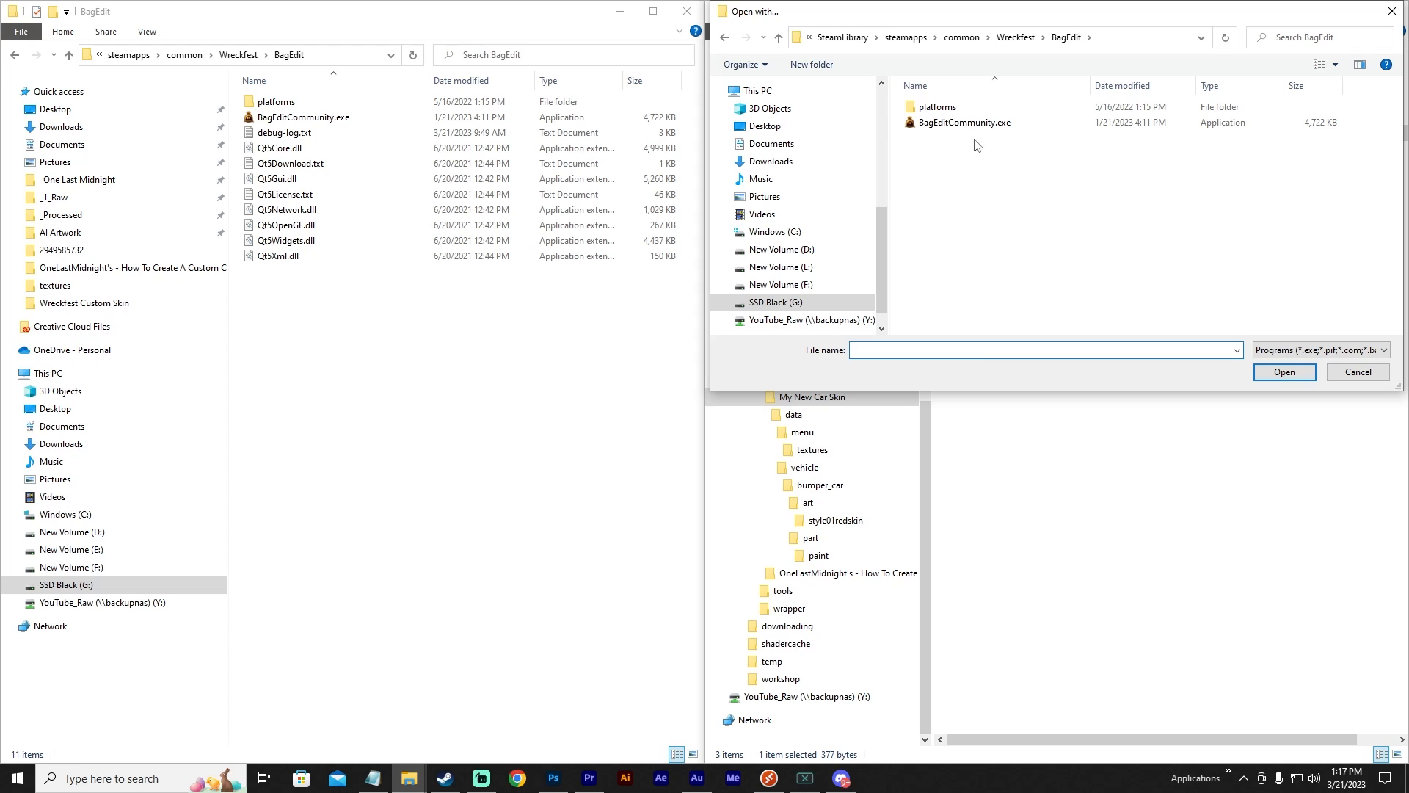
left_click(949, 125)
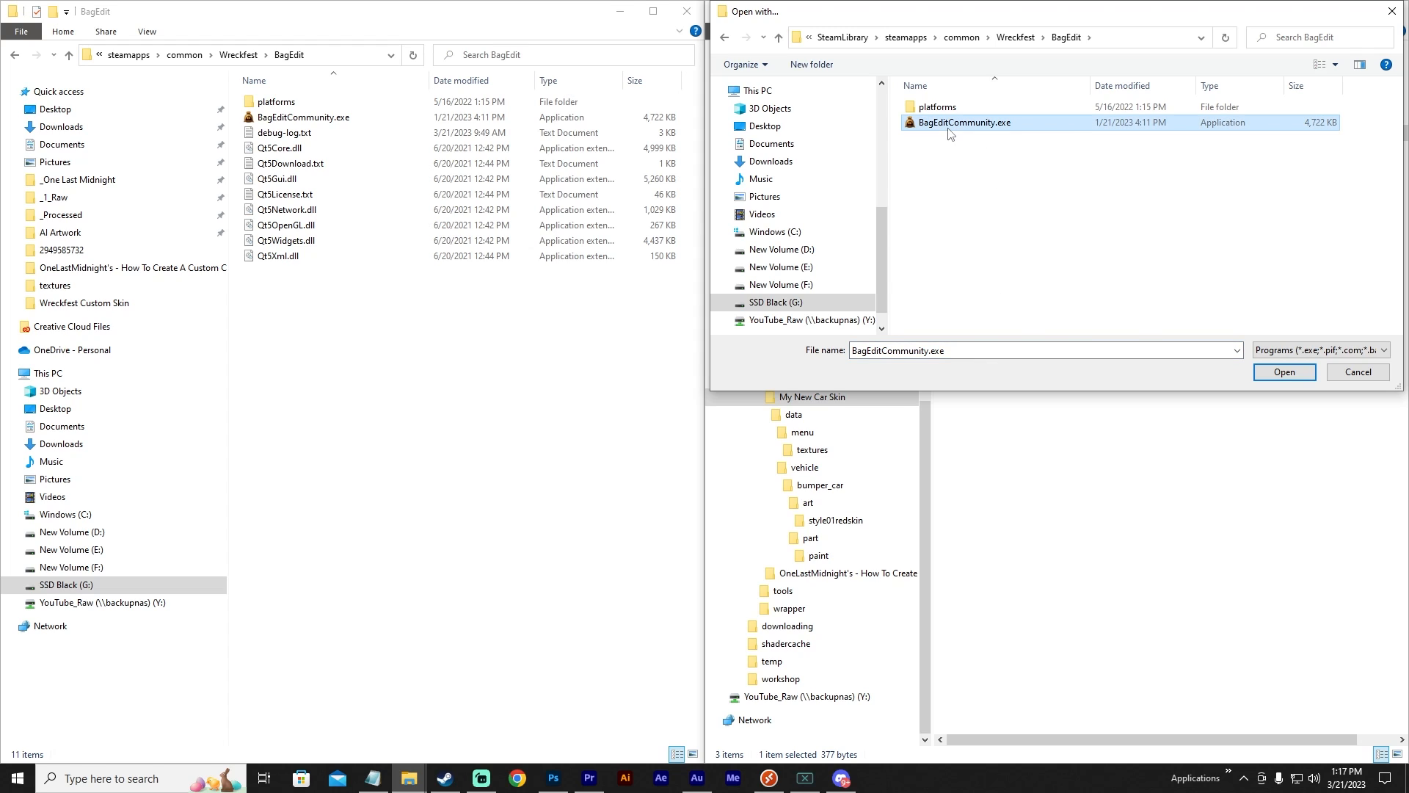
left_click(1284, 372)
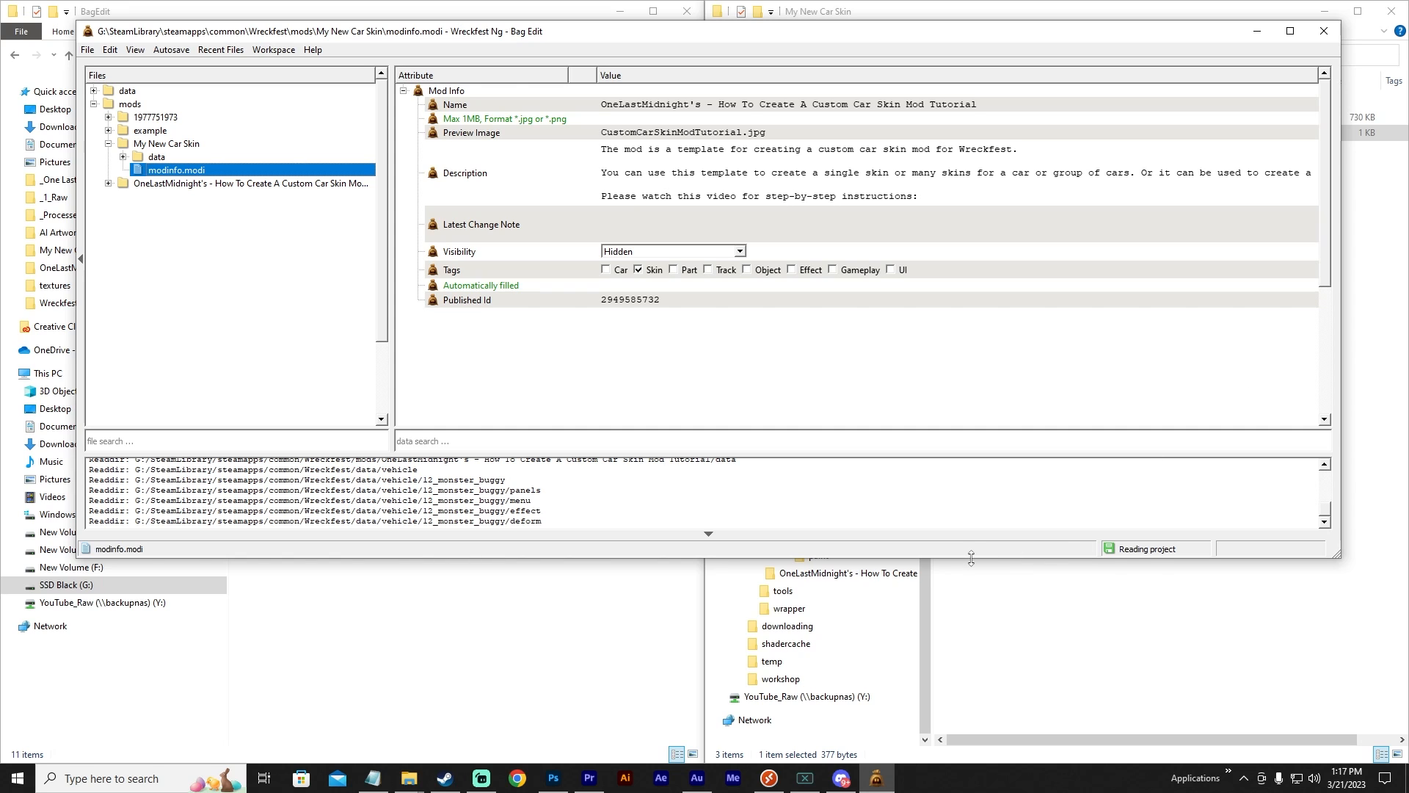
Enlarge the Bag Edit window and expand My New Car Skin down to part/paint, declining to delete empty folders.
left_click_drag(970, 558, 989, 692)
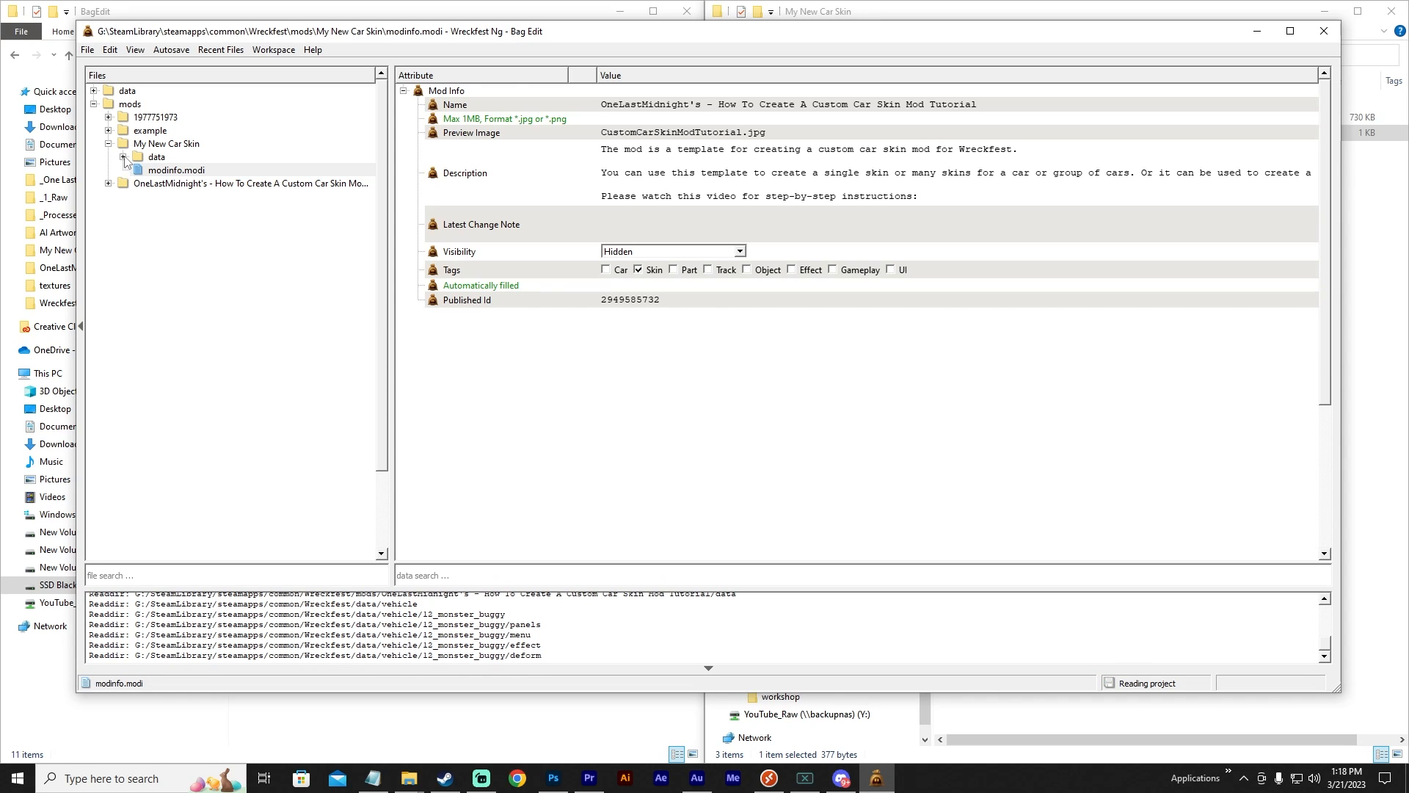
left_click(123, 157)
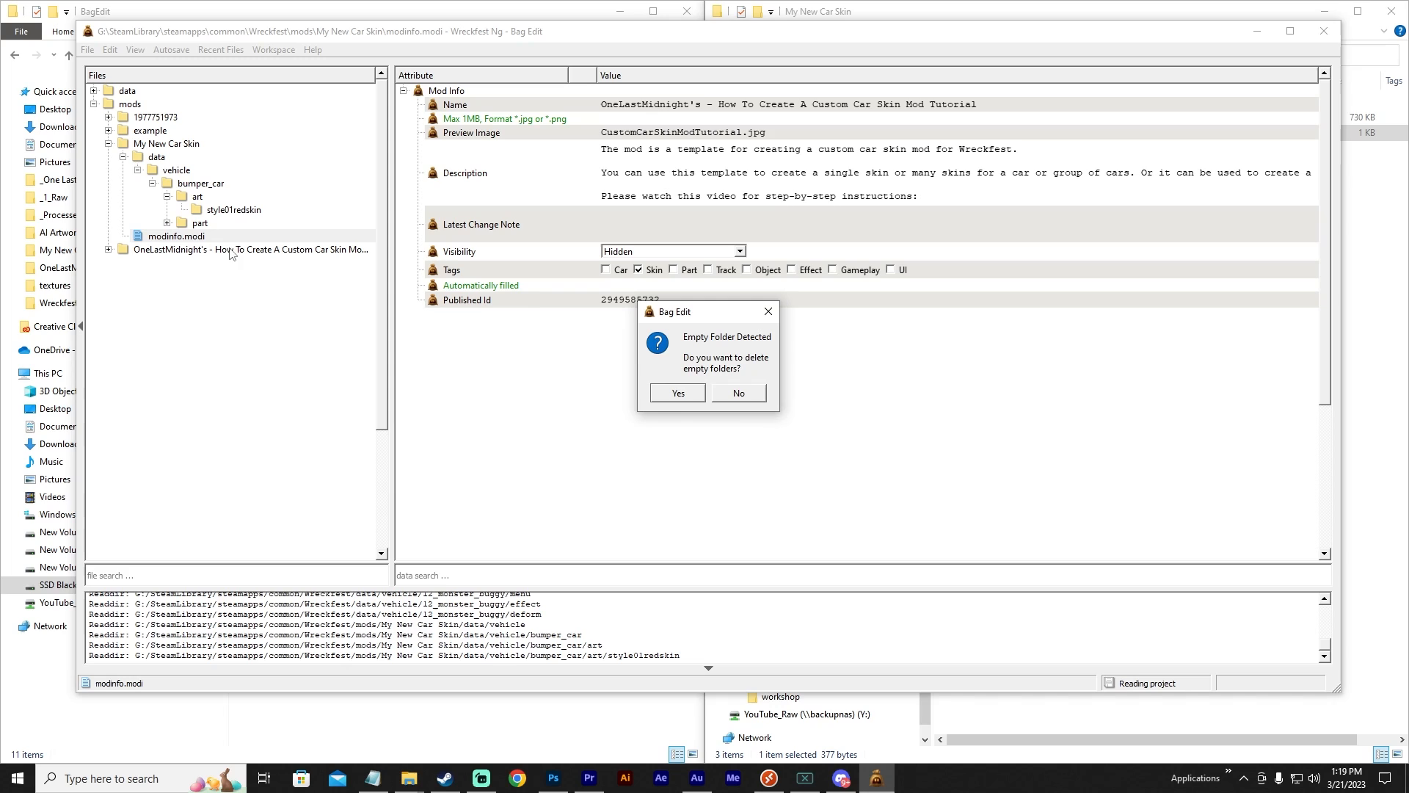
left_click(761, 400)
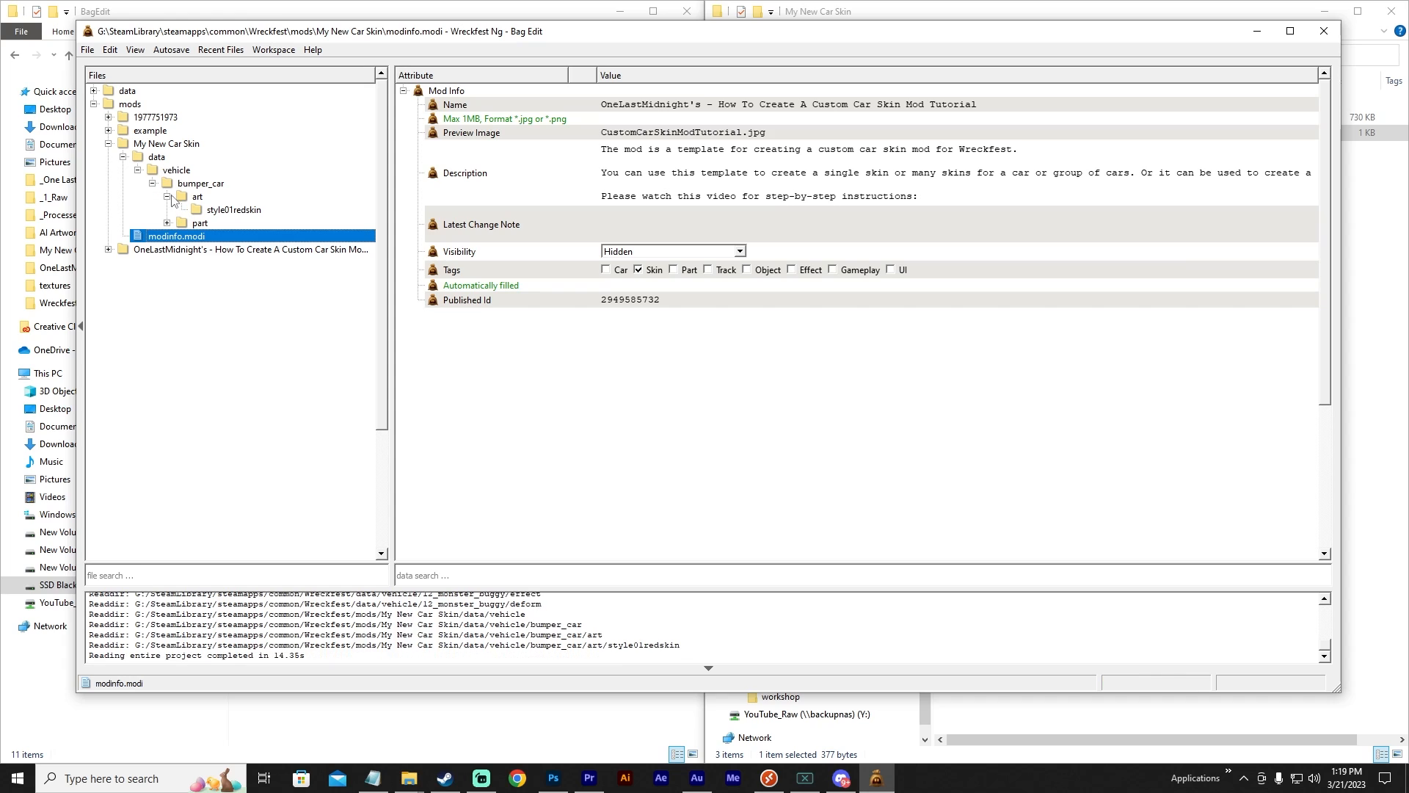
left_click(167, 210)
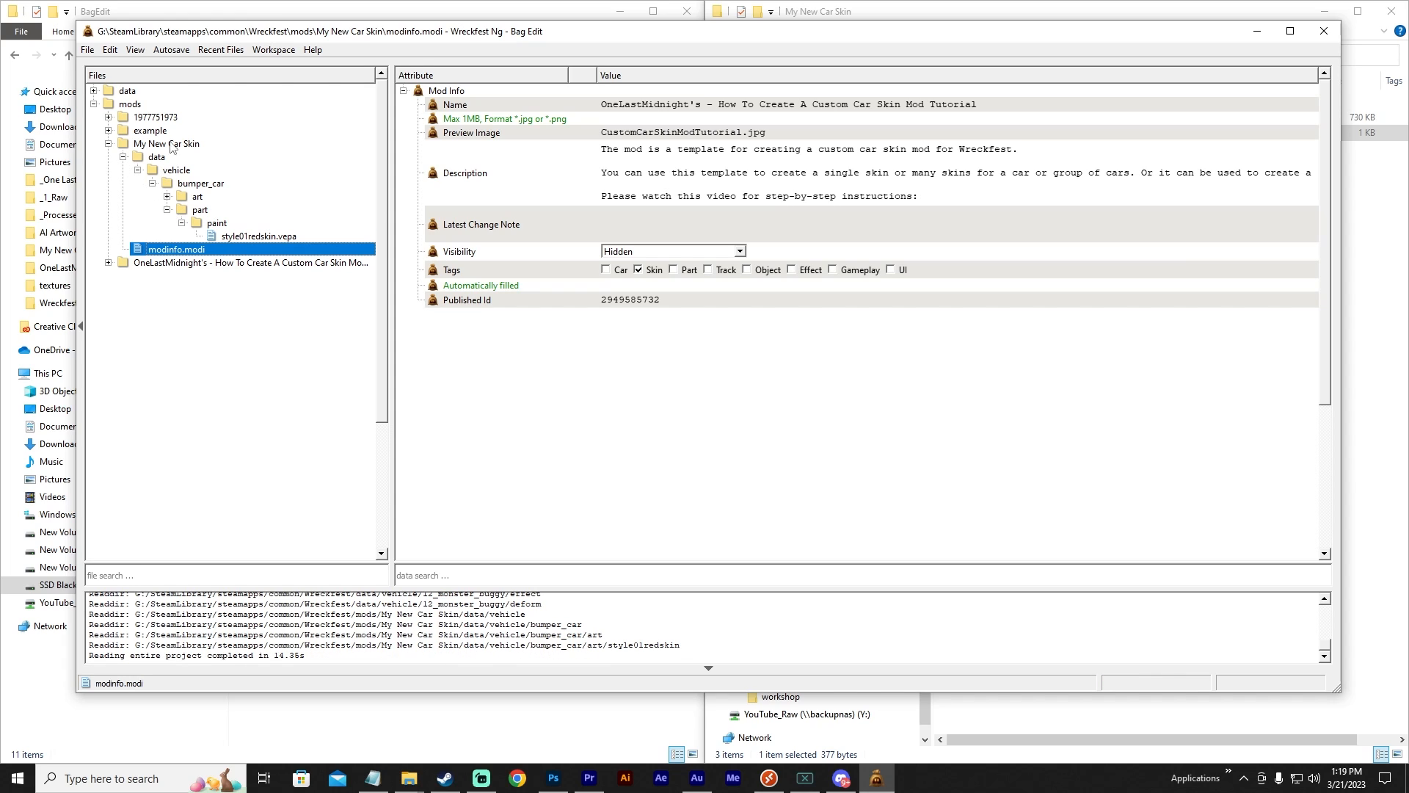
left_click(676, 377)
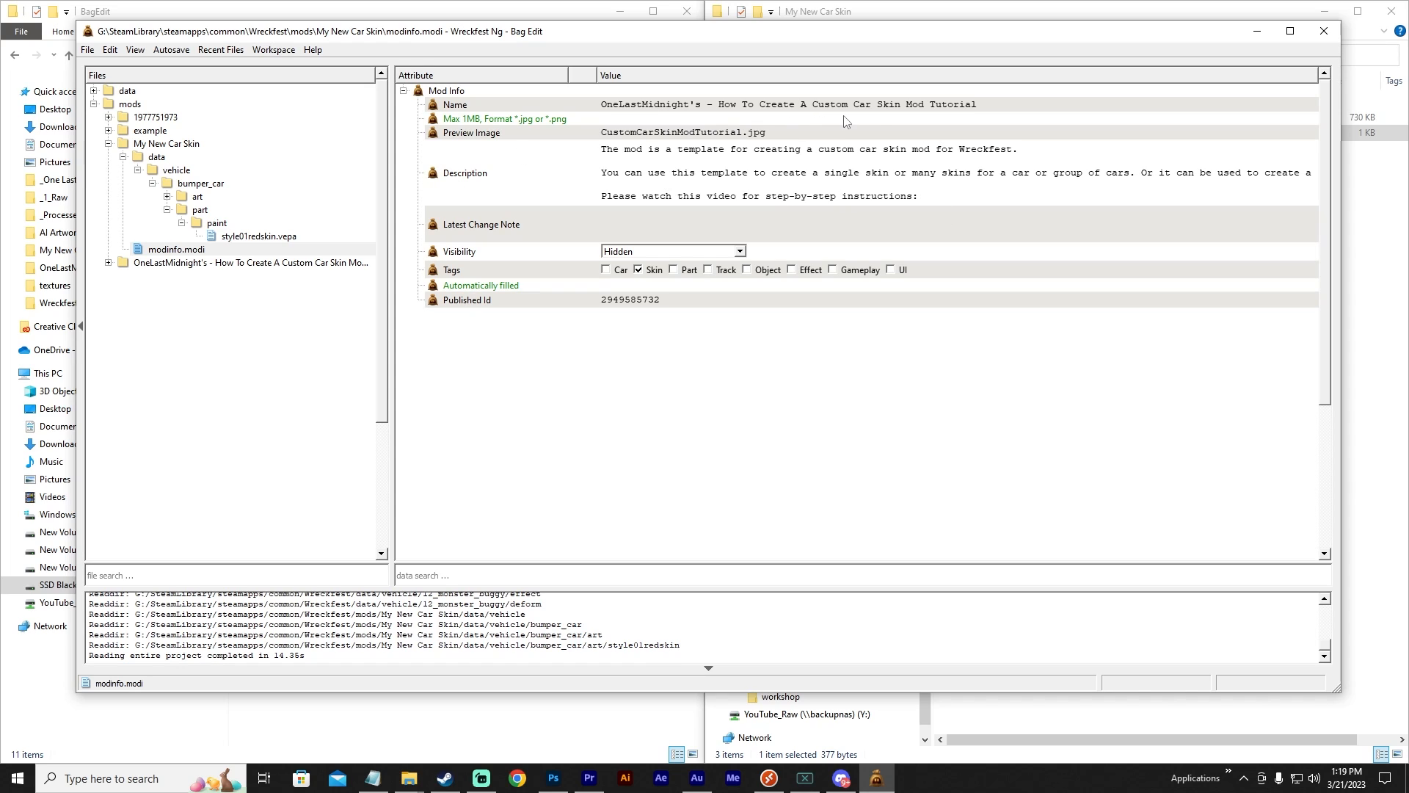
Set the mod's Name in modinfo.modi to My New Car Skin.
double_click(888, 104)
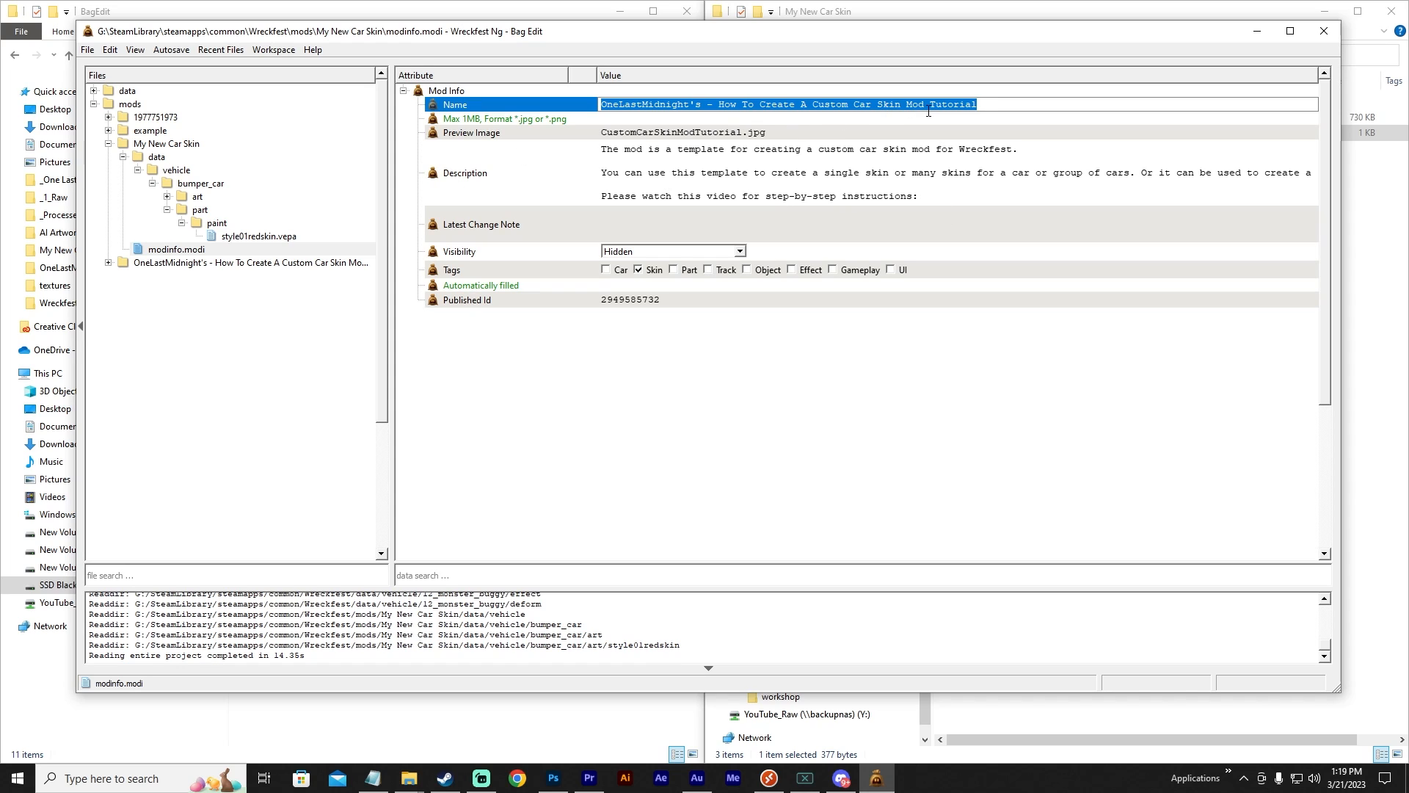
type("My New Ca")
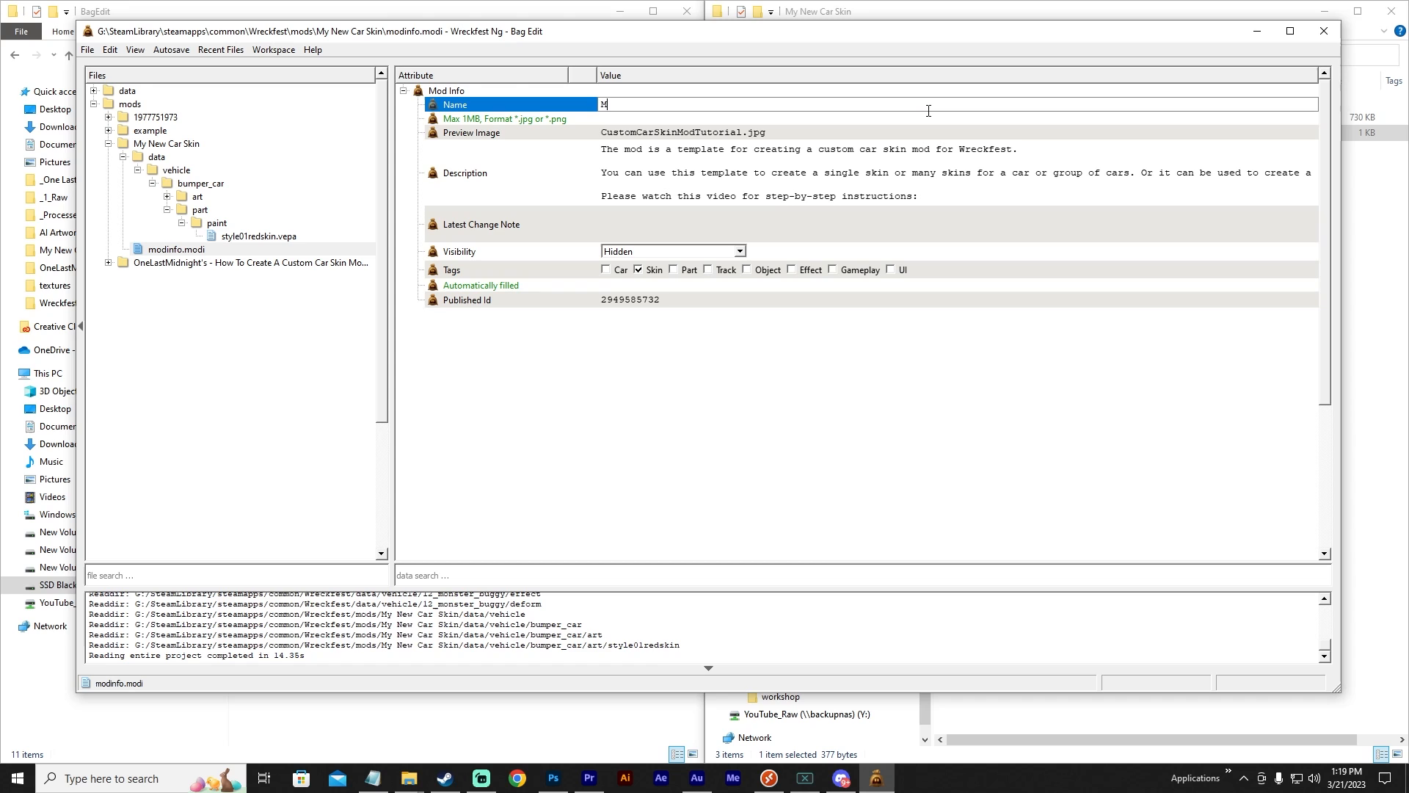
type("r Skin")
Move the Bag Edit window out of the way and copy the name of the MyNewCarSkin.jpg file in the mod folder.
double_click(870, 177)
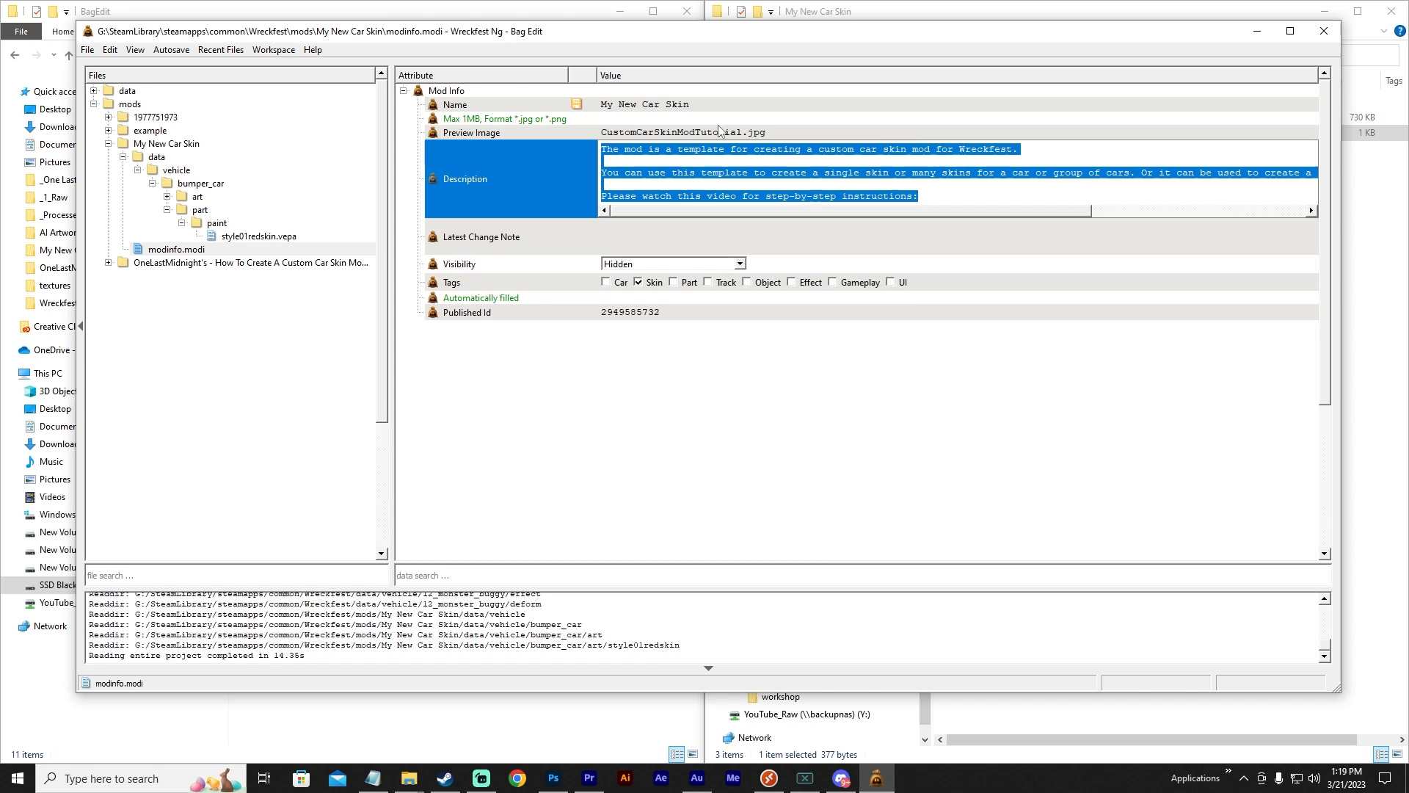
double_click(722, 133)
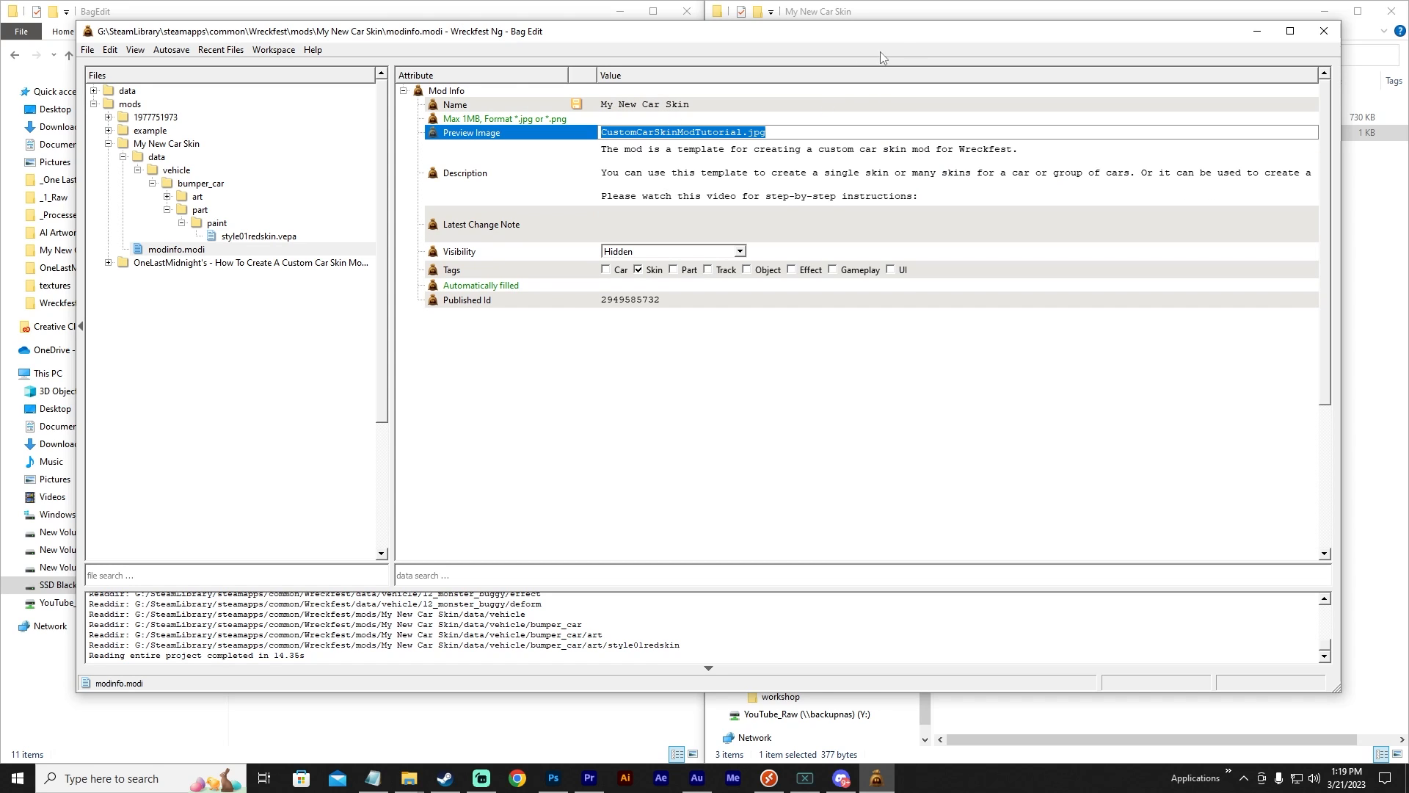
left_click_drag(906, 42, 931, 330)
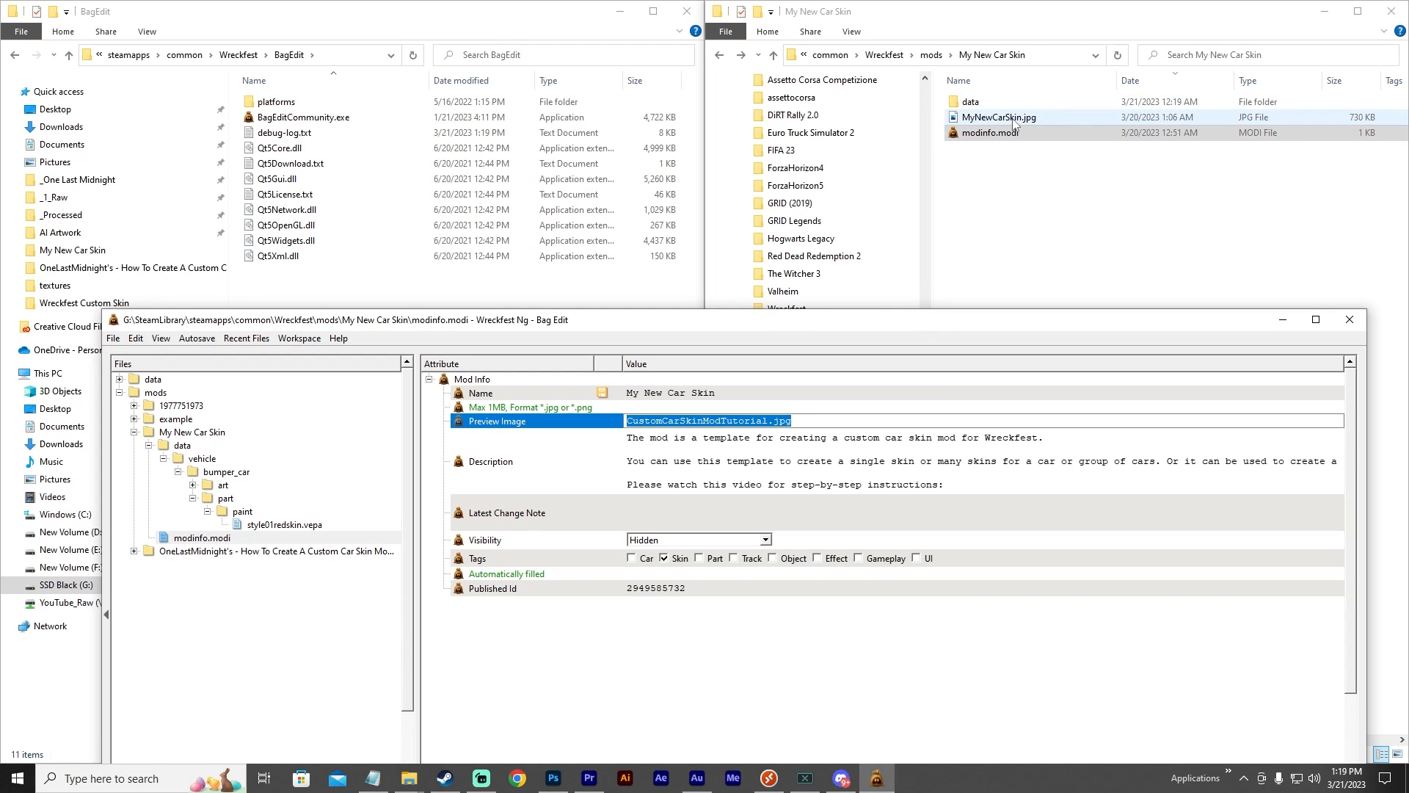
left_click(1015, 123)
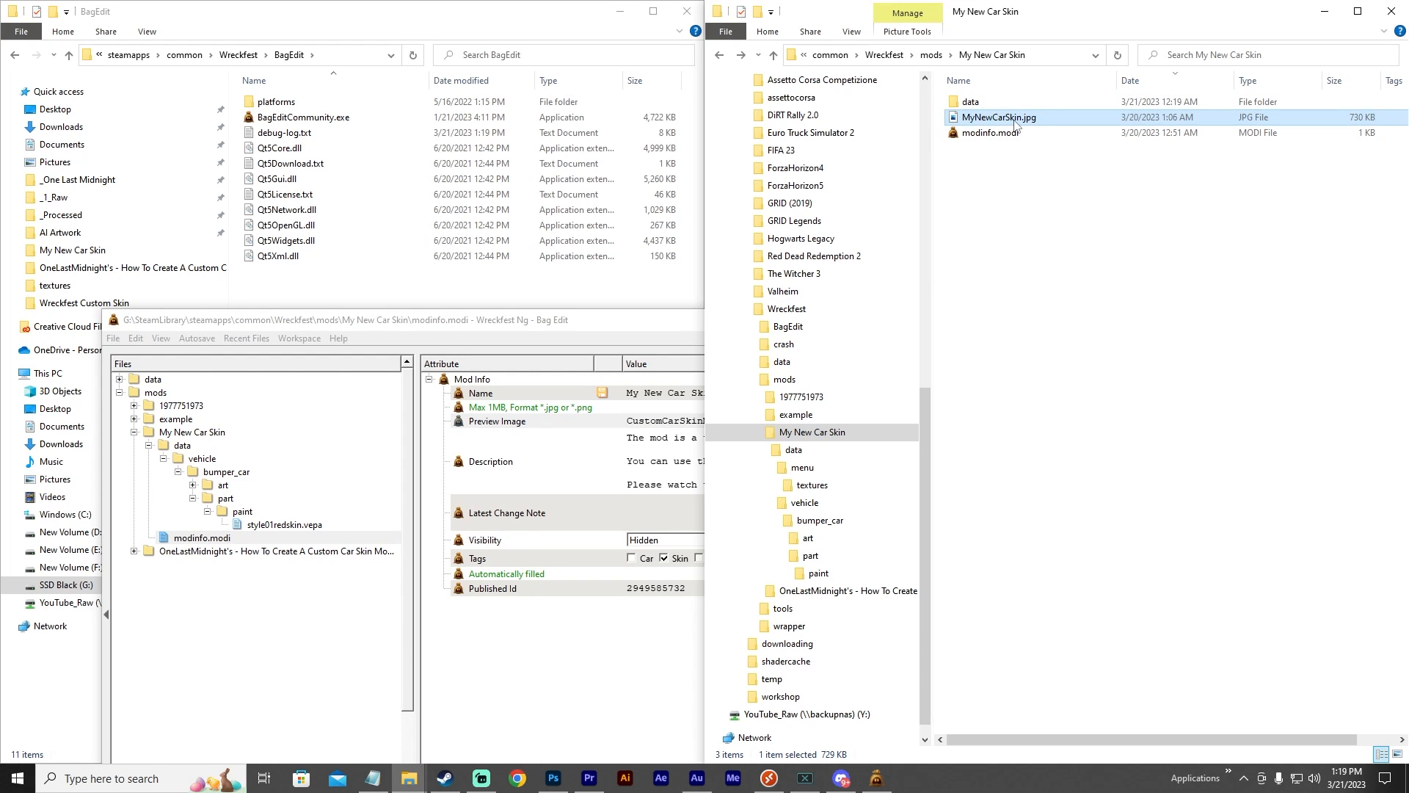
left_click(1016, 121)
key("ctrl+c")
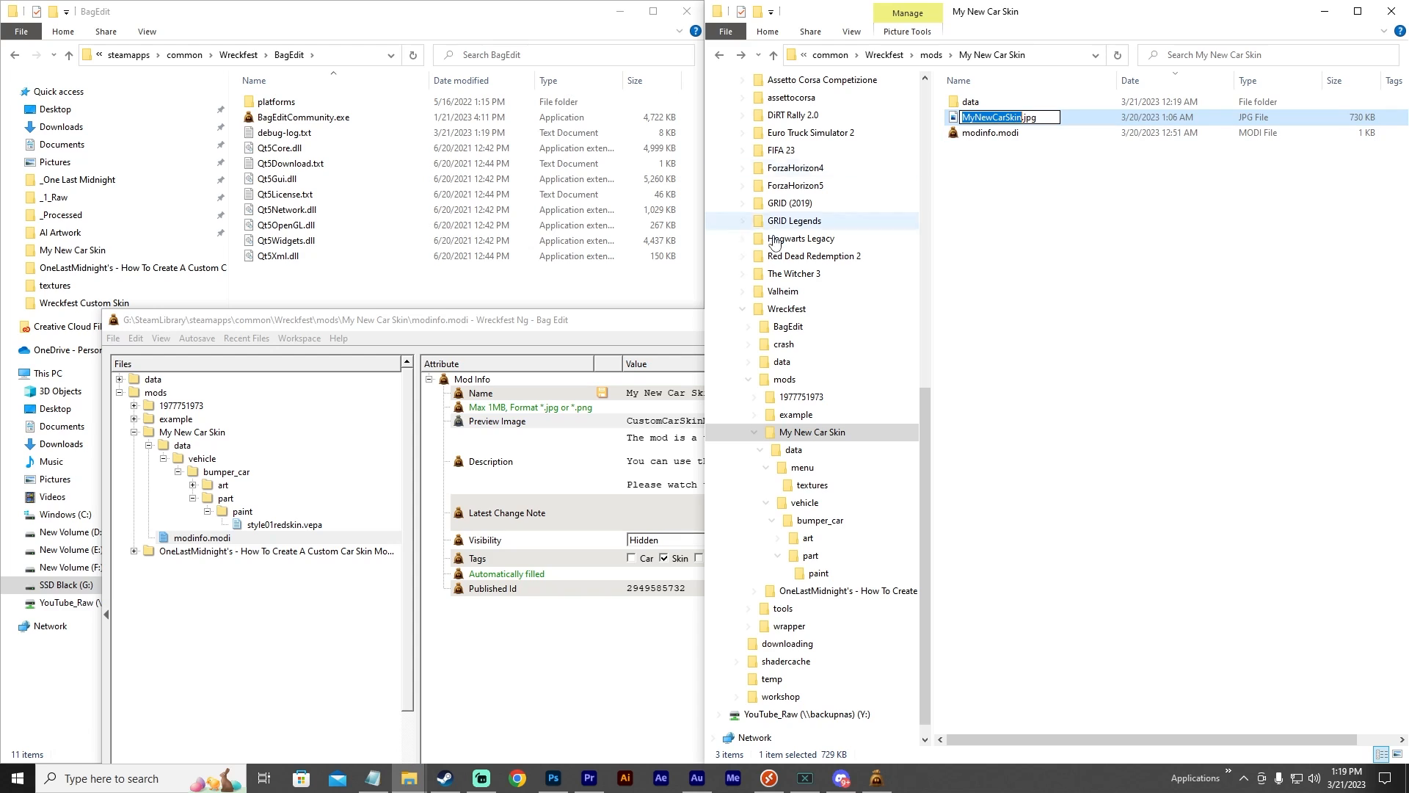
Set the mod's Preview Image to MyNewCarSkin.jpg in Bag Edit, using the copied file name.
left_click(630, 321)
double_click(677, 422)
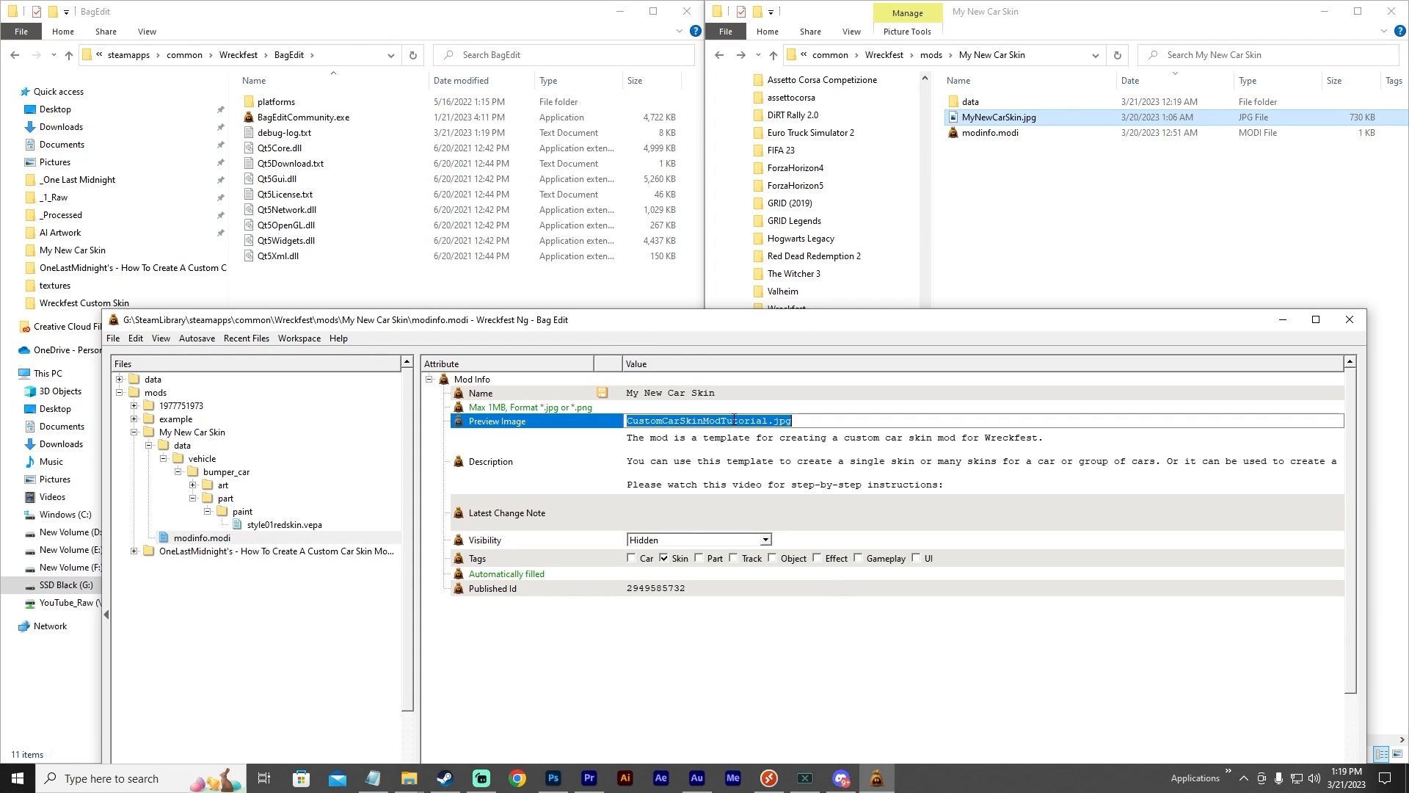
left_click(767, 419)
left_click_drag(767, 420, 626, 420)
key("ctrl+v")
double_click(863, 397)
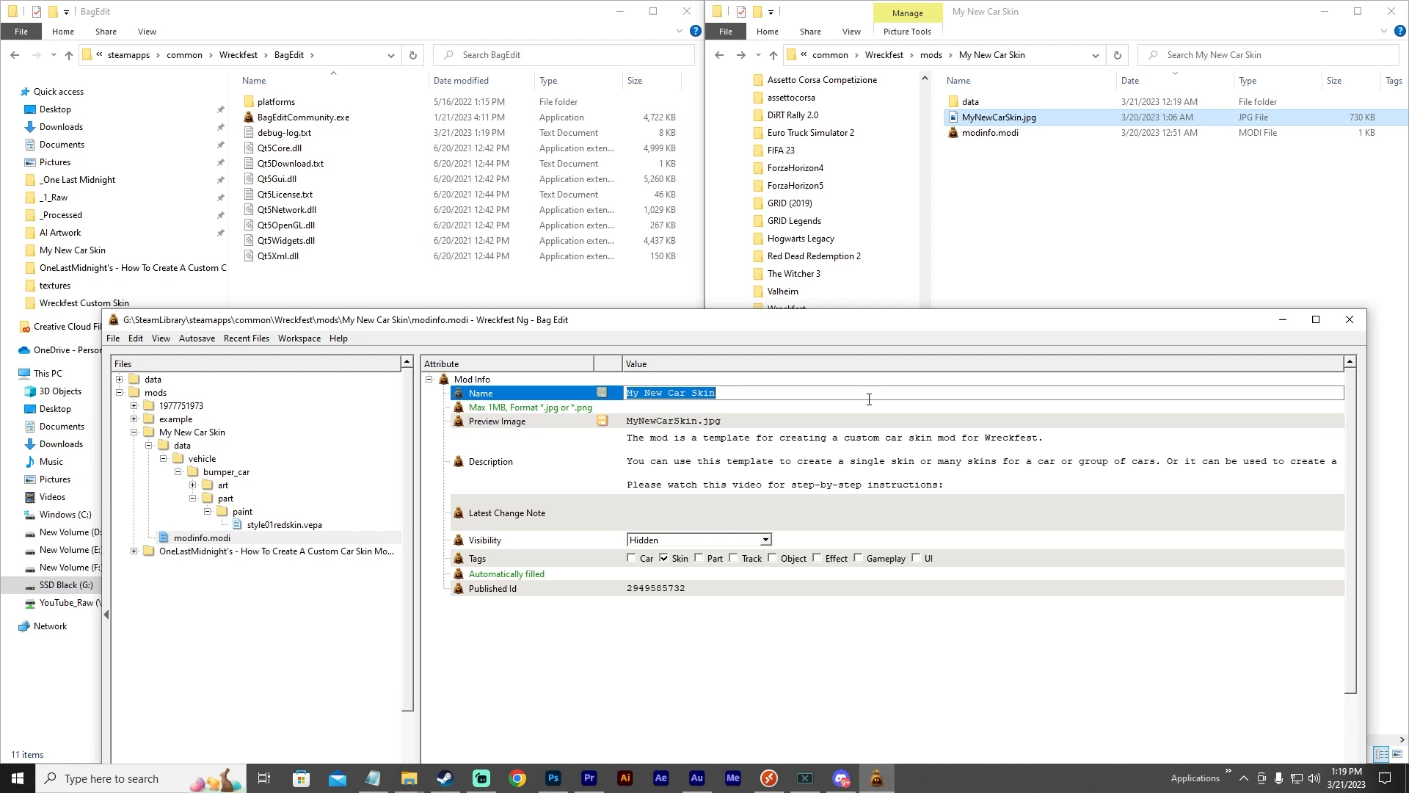
left_click_drag(961, 325, 963, 214)
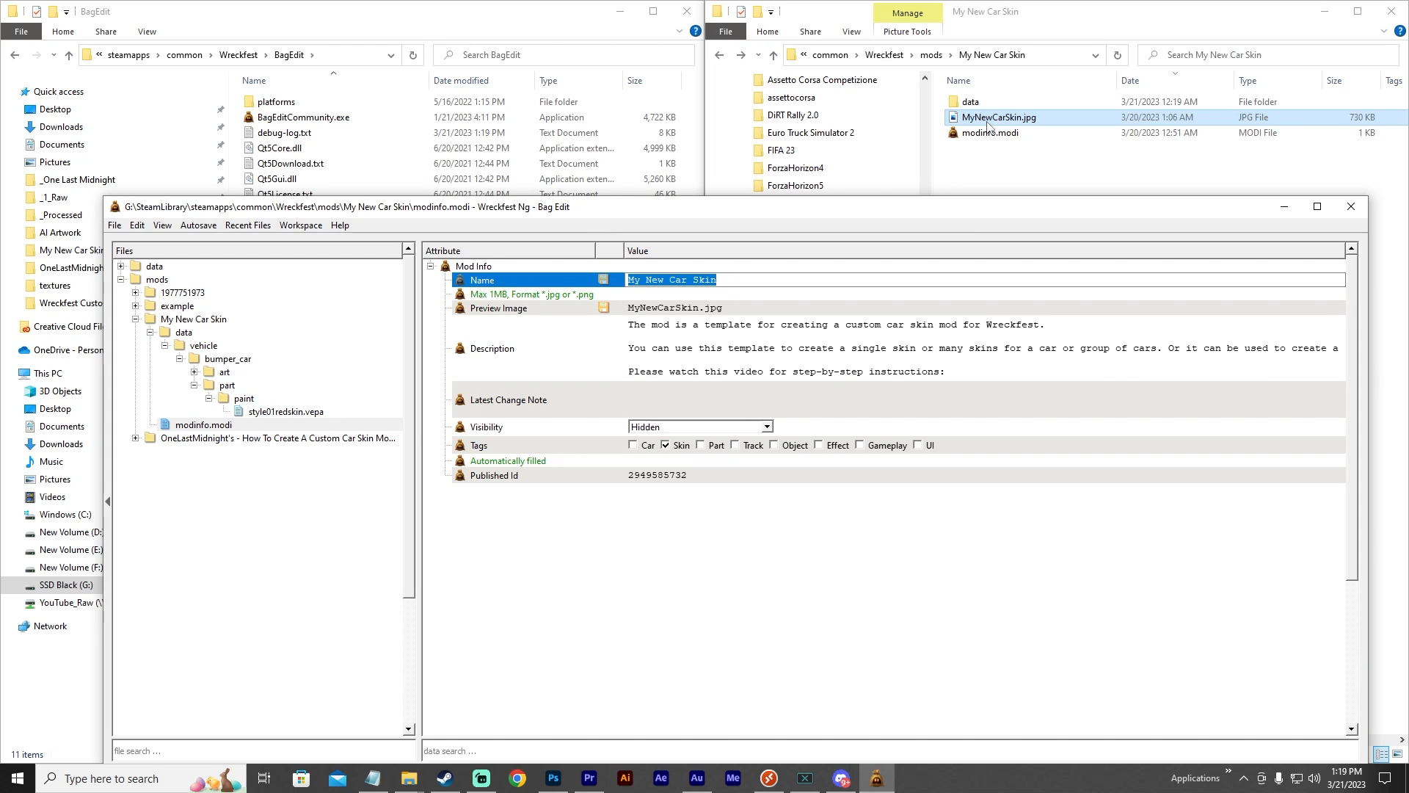
left_click(815, 311)
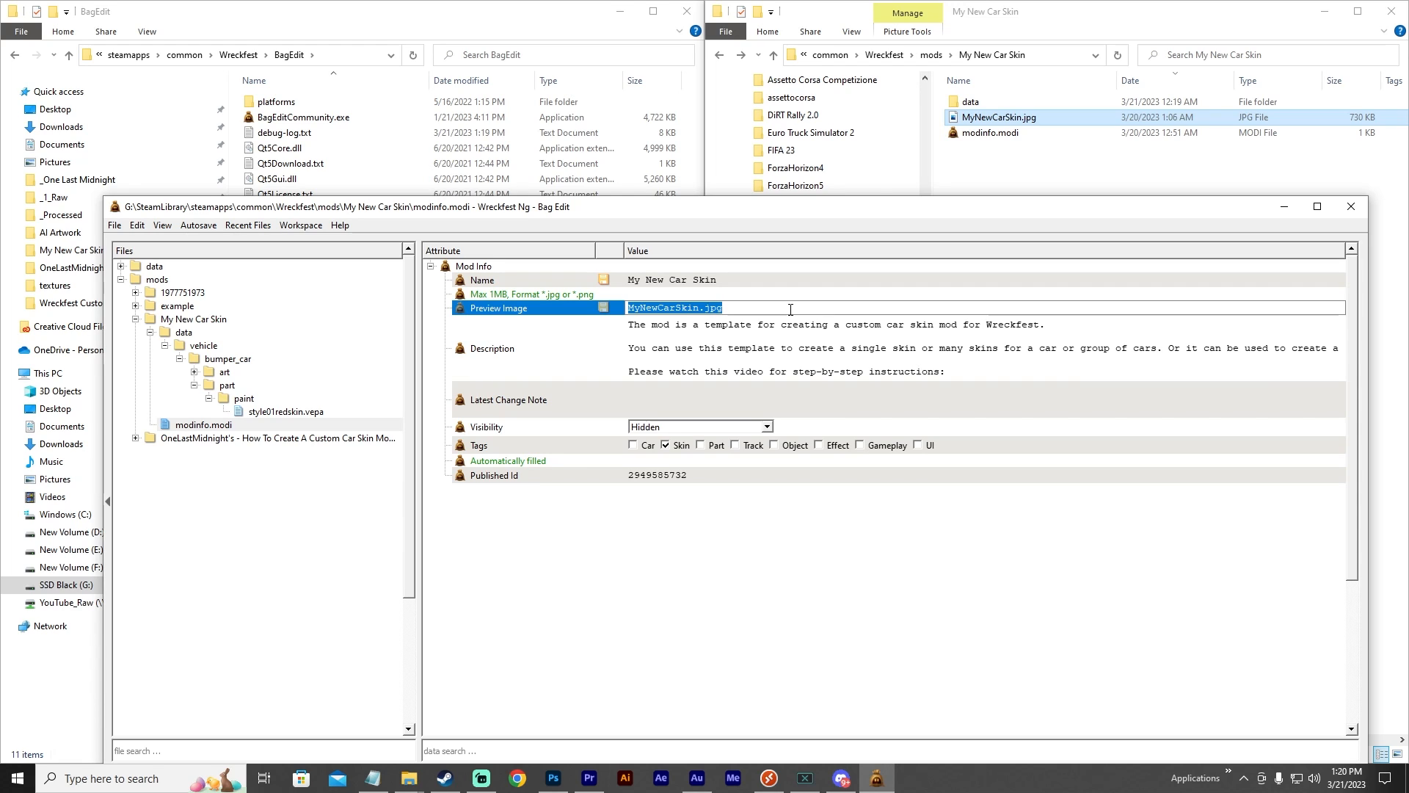
Replace the mod's Description with "Another Car Skin Mod Pack".
left_click(801, 343)
key("BackSpace")
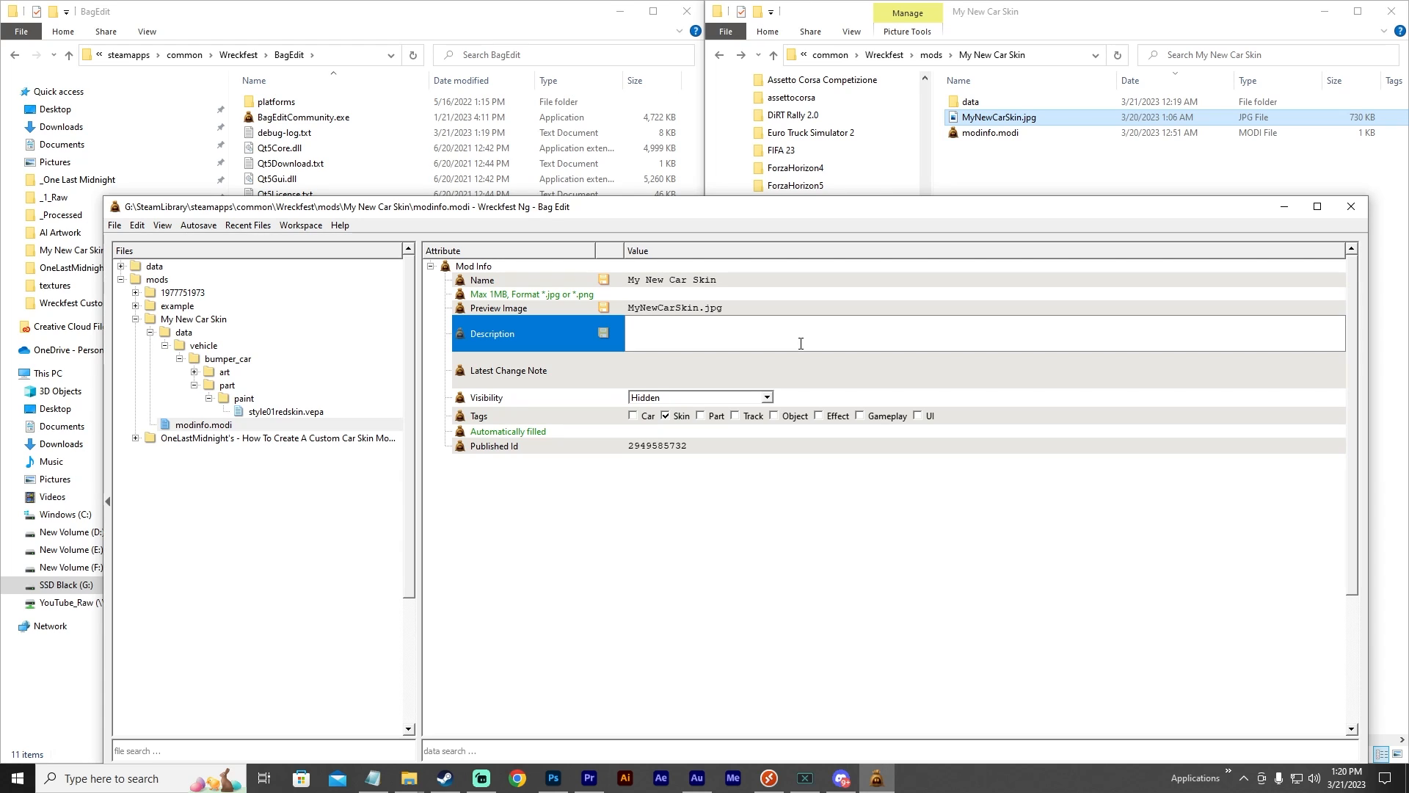
type("Another Car Skin Mod Pack")
key("Return")
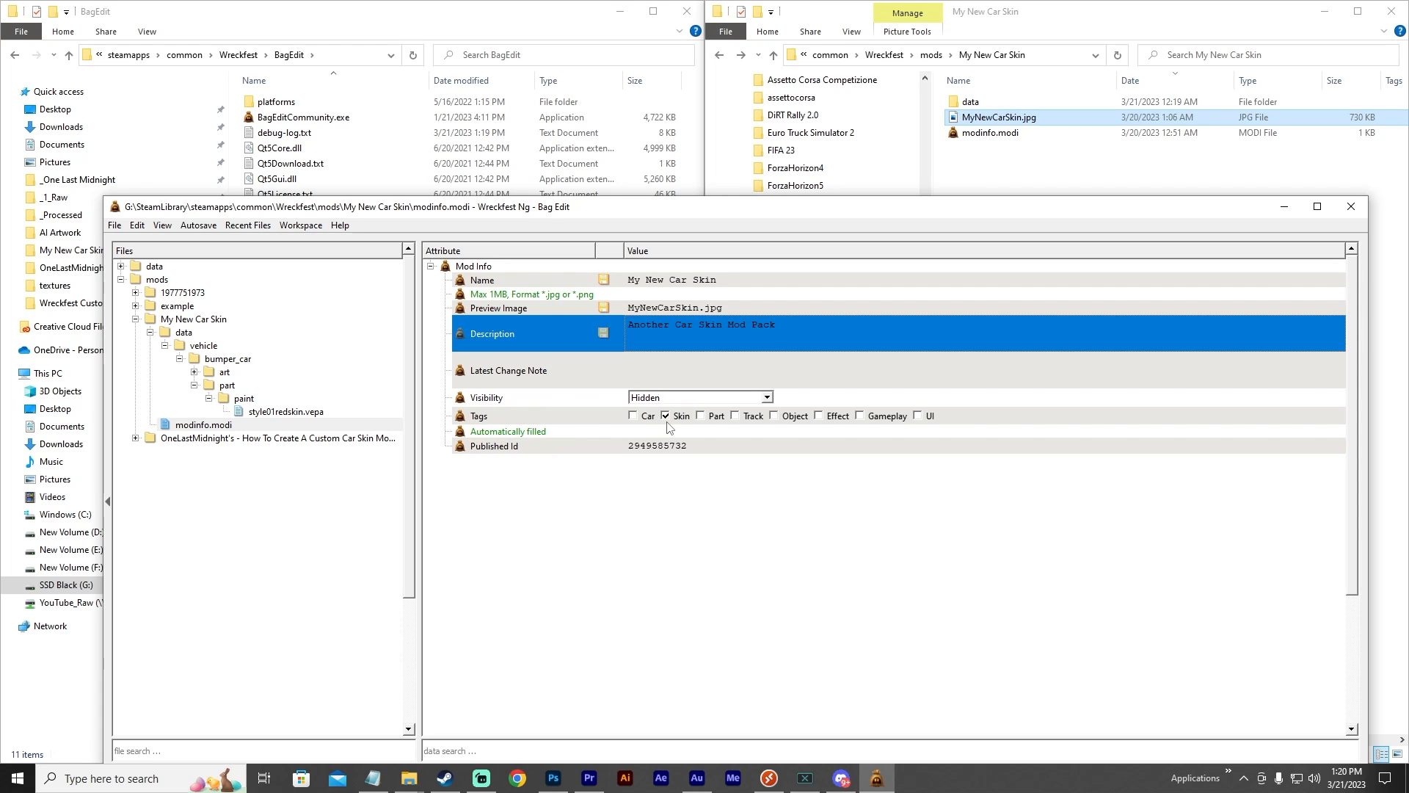
Clear the mod's Published Id so that it resets to 0.
double_click(702, 449)
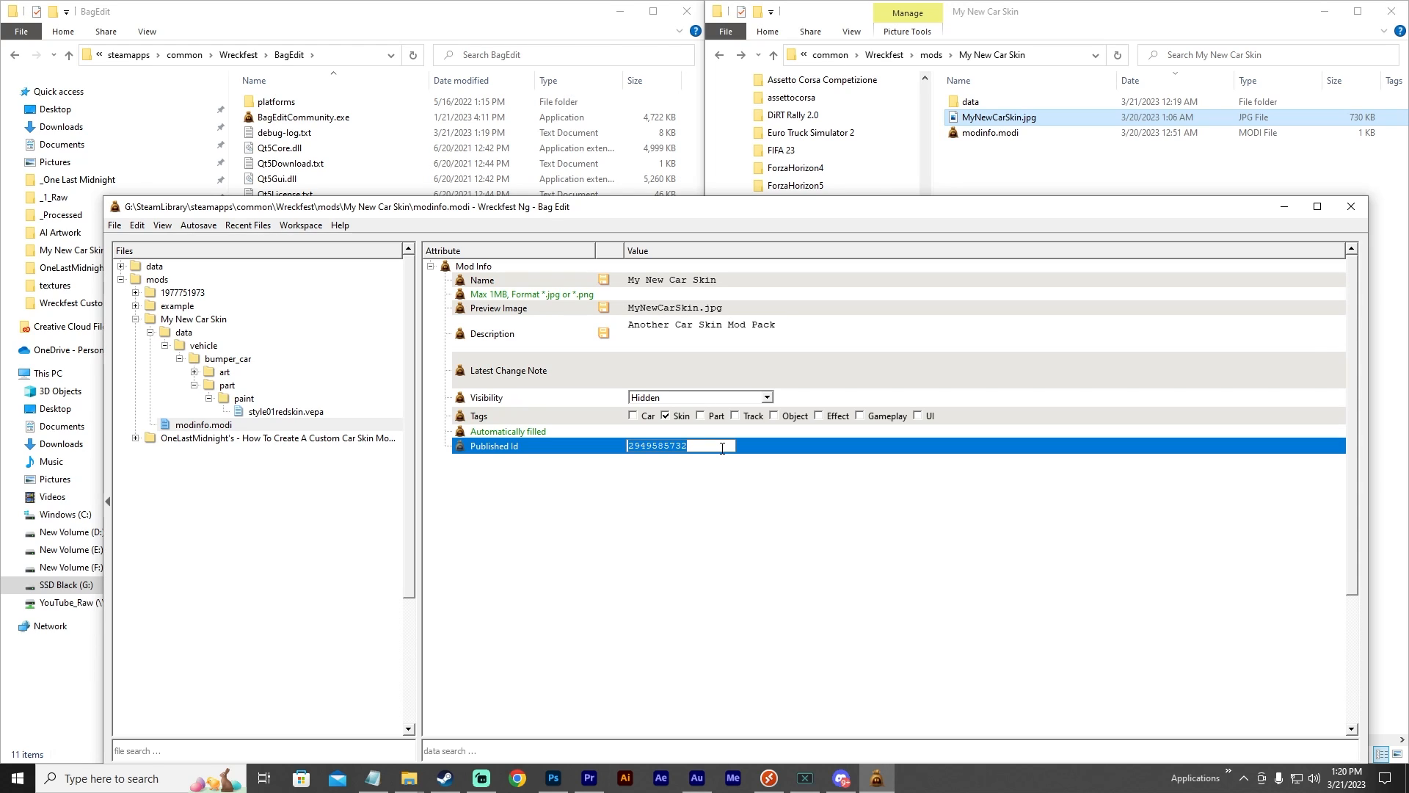
key("BackSpace")
key("Return")
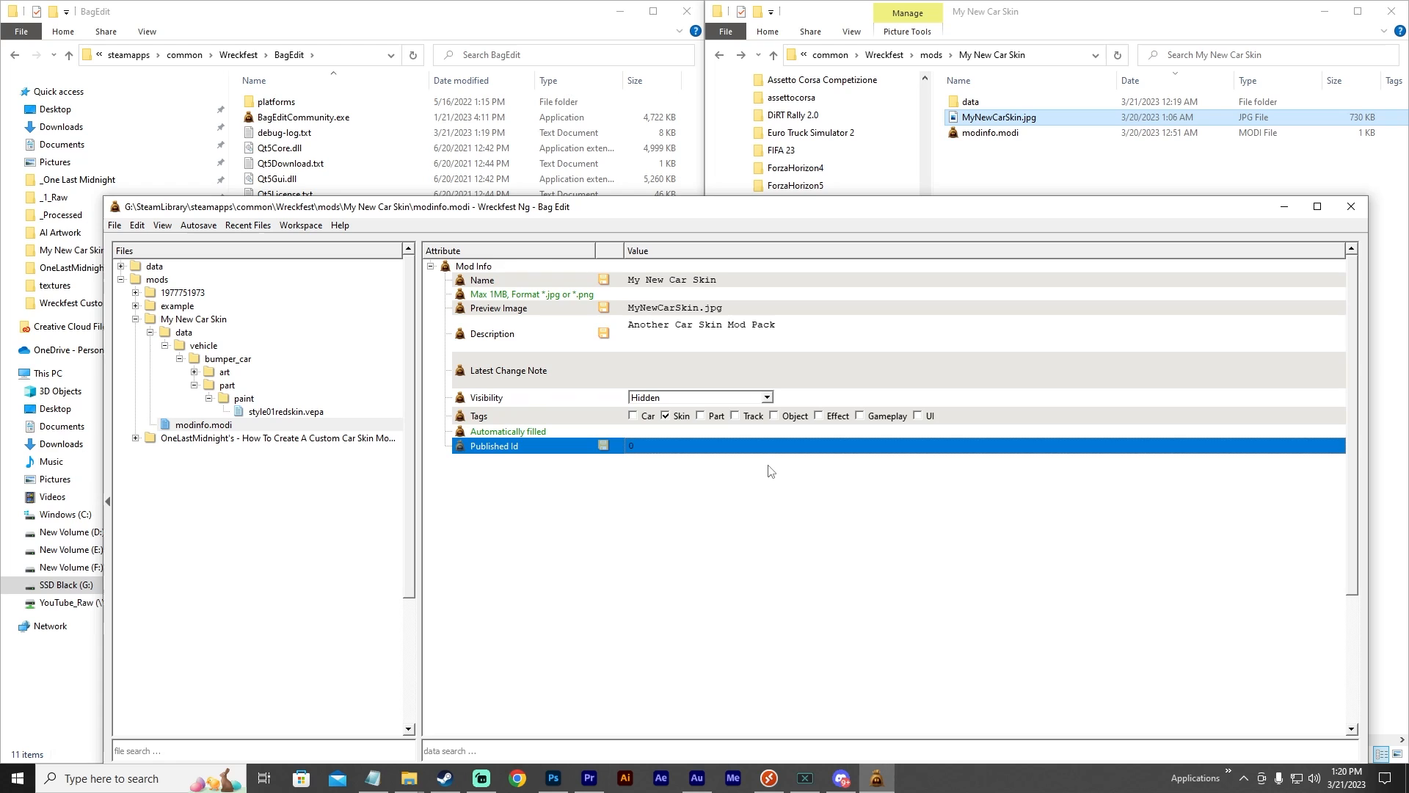
Open MyNewCarSkin.psd from the _Mods\Wreckfest\My New Car Skin project folder in Photoshop and select the SOME SCREENSHOT layer.
double_click(683, 269)
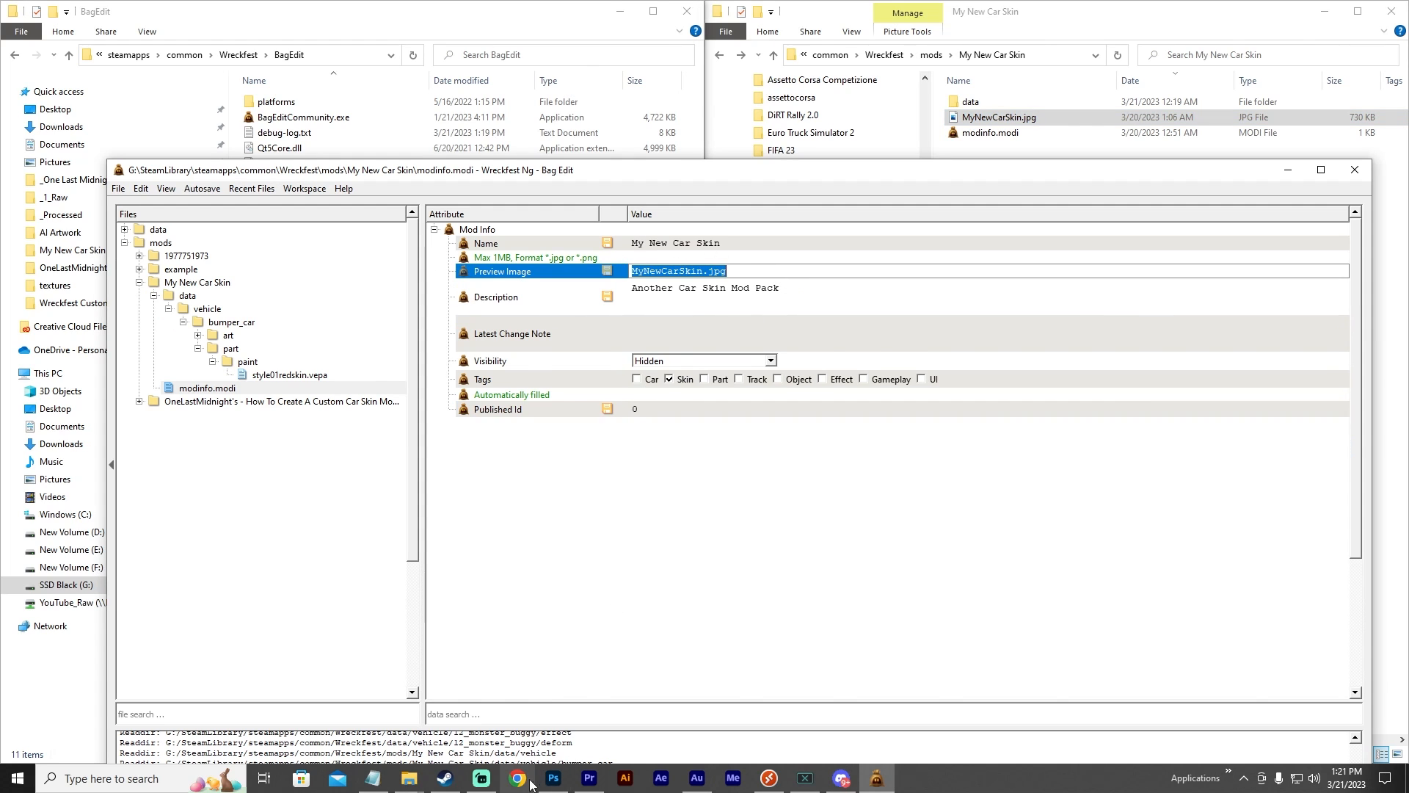
left_click(445, 778)
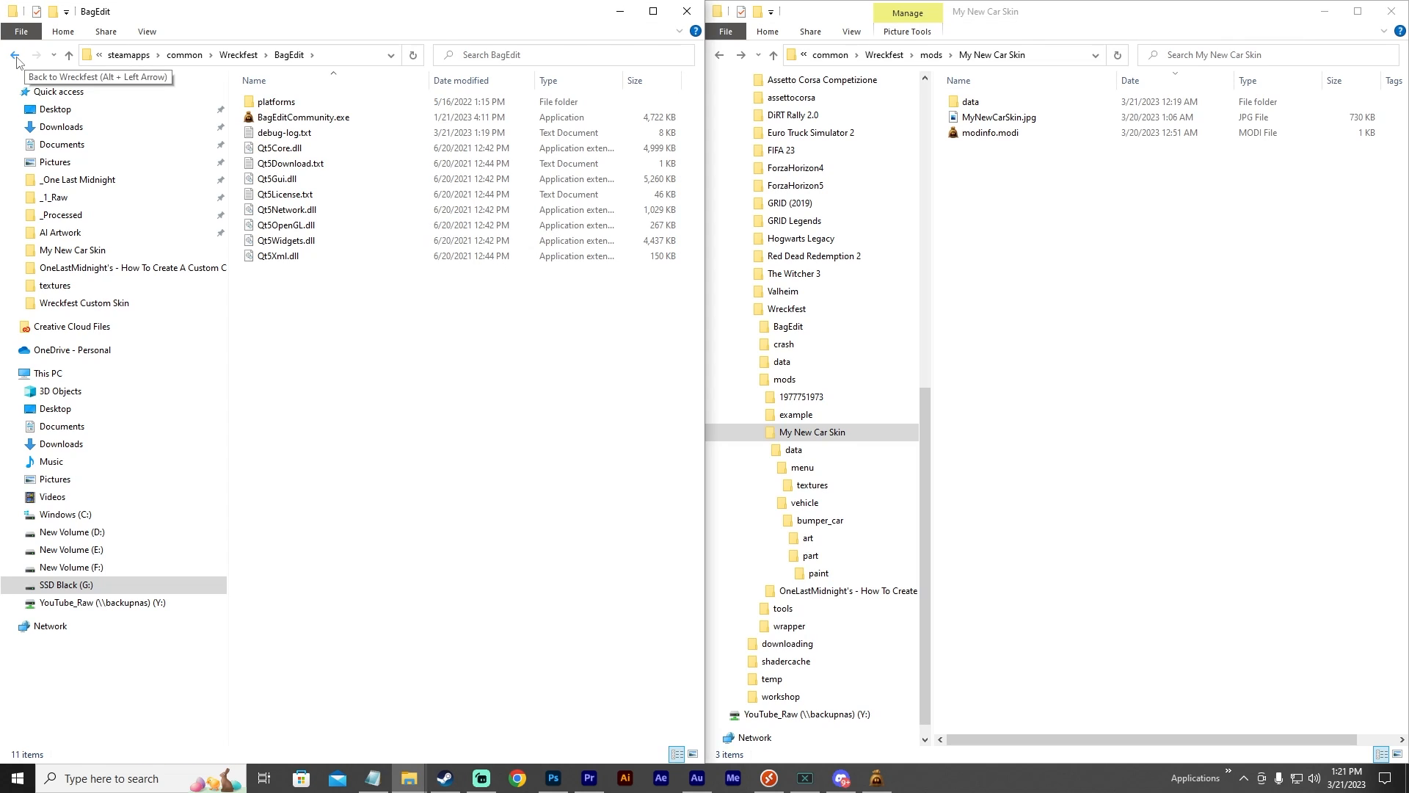
left_click(14, 55)
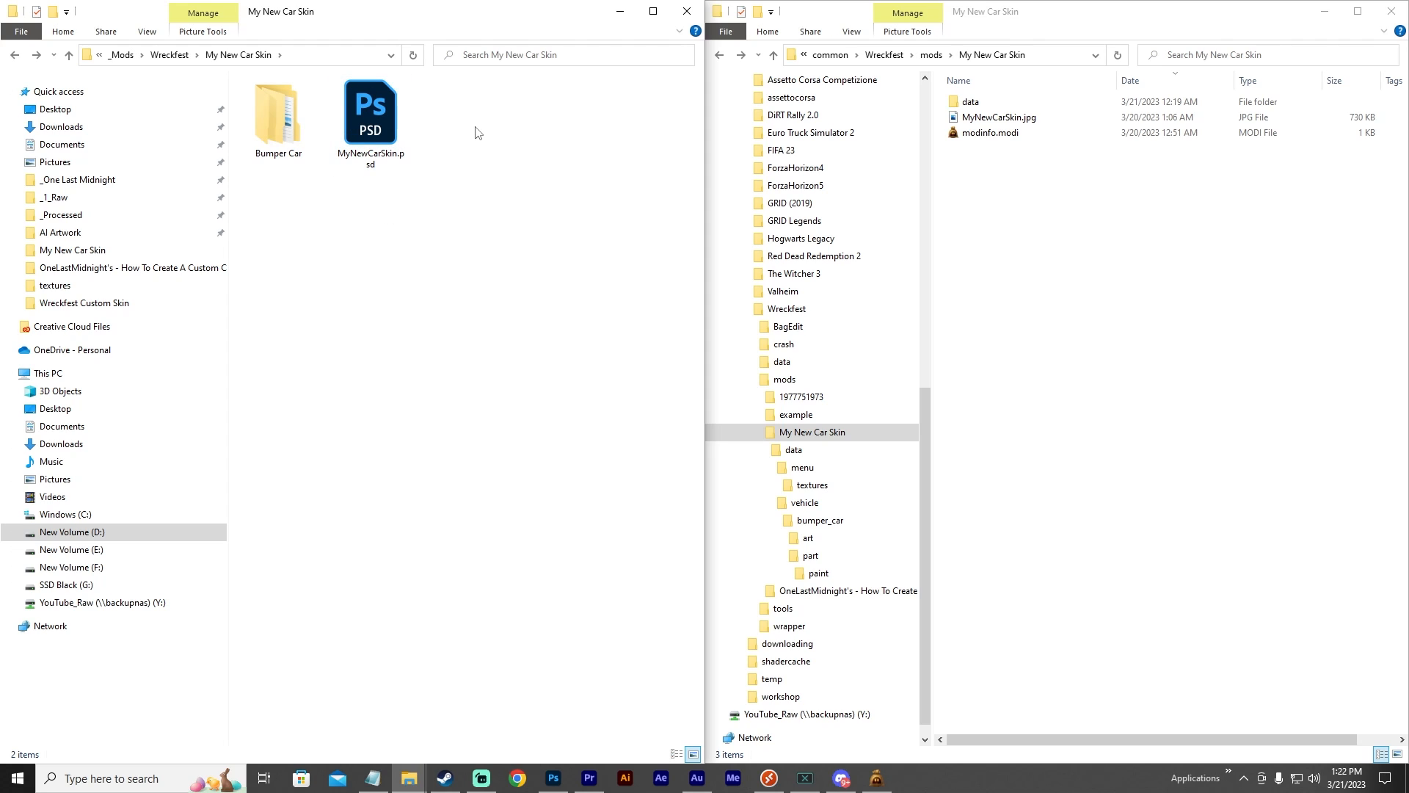
double_click(372, 131)
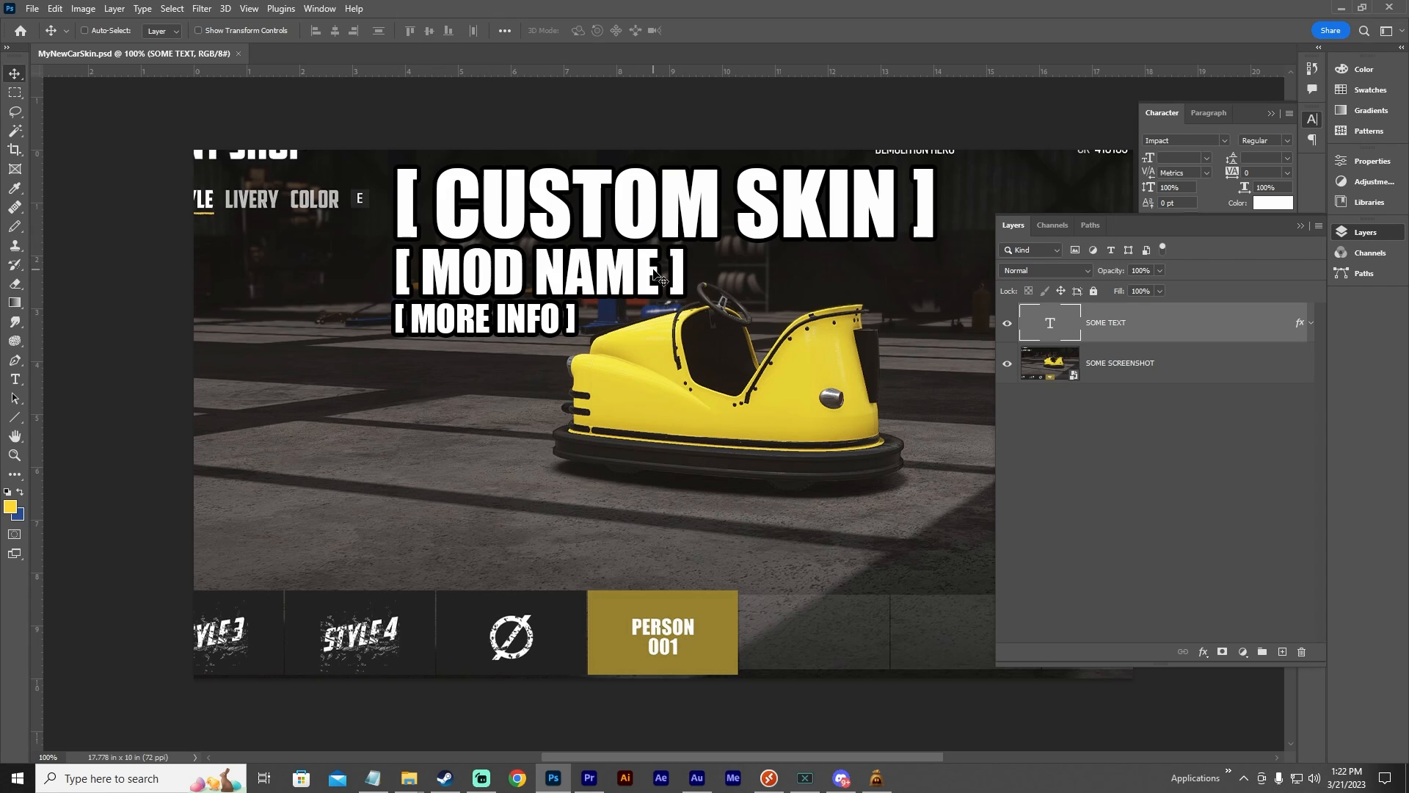
left_click(1138, 366)
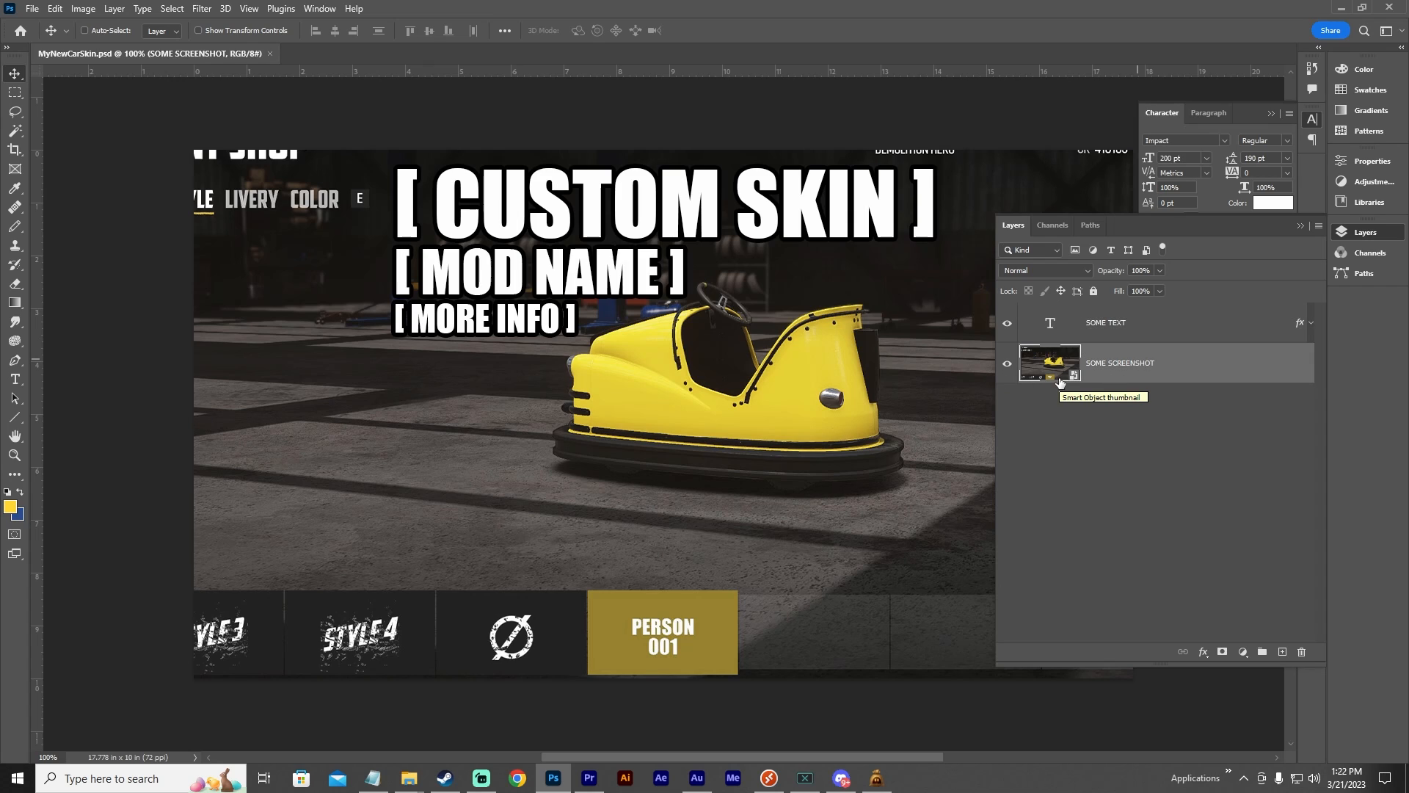
Start a quick JPG export of the image and copy the path of the My New Car Skin project folder from File Explorer.
left_click(33, 8)
mouse_move(118, 264)
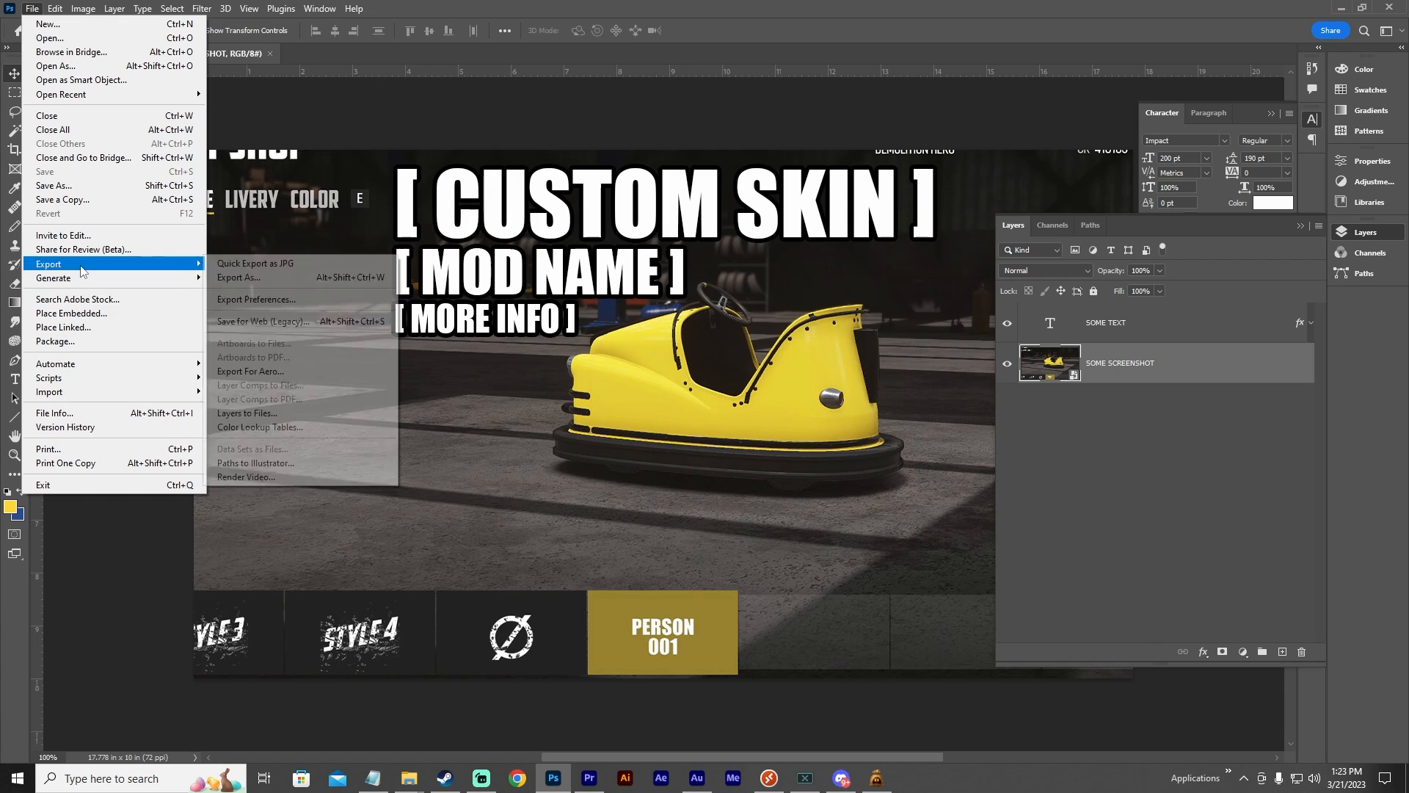
left_click(286, 263)
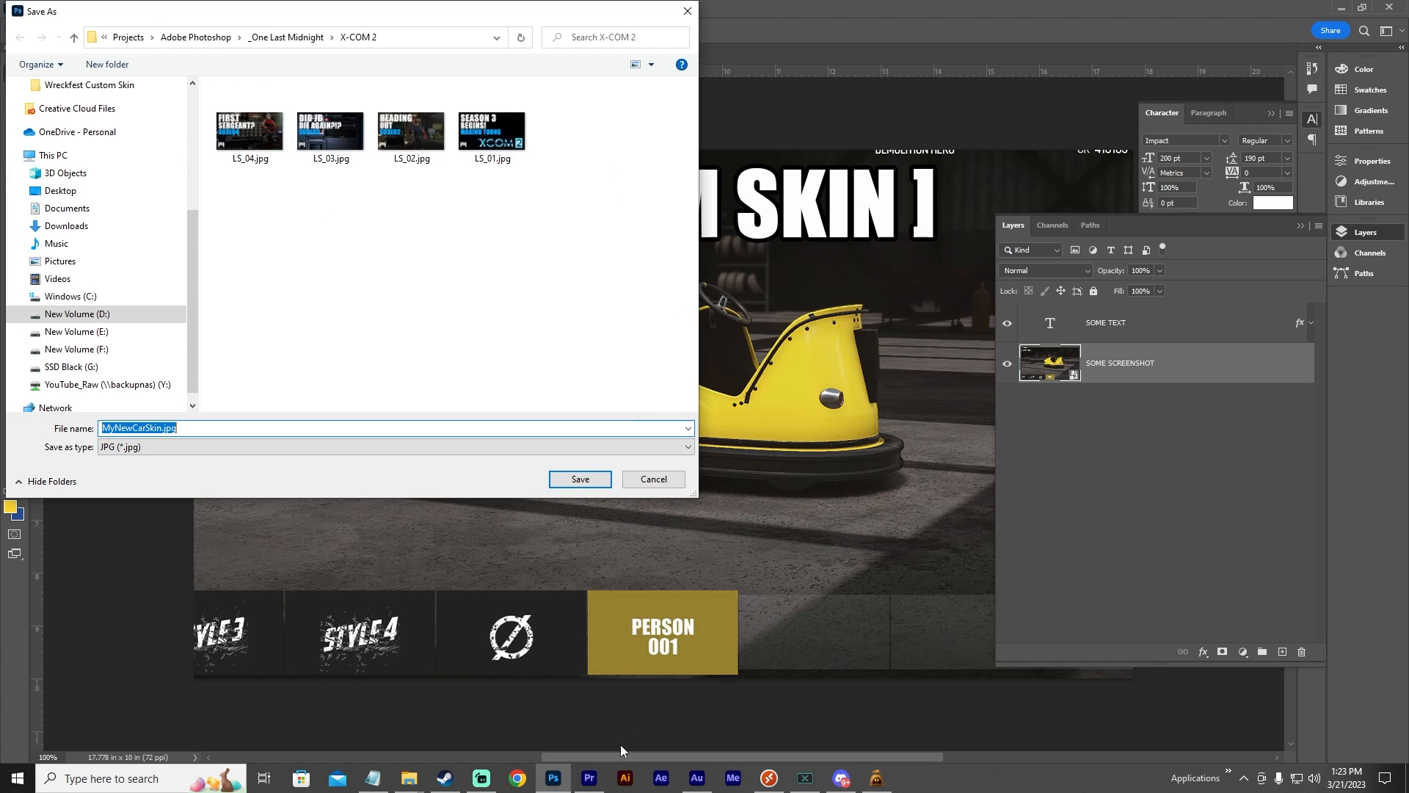
mouse_move(409, 778)
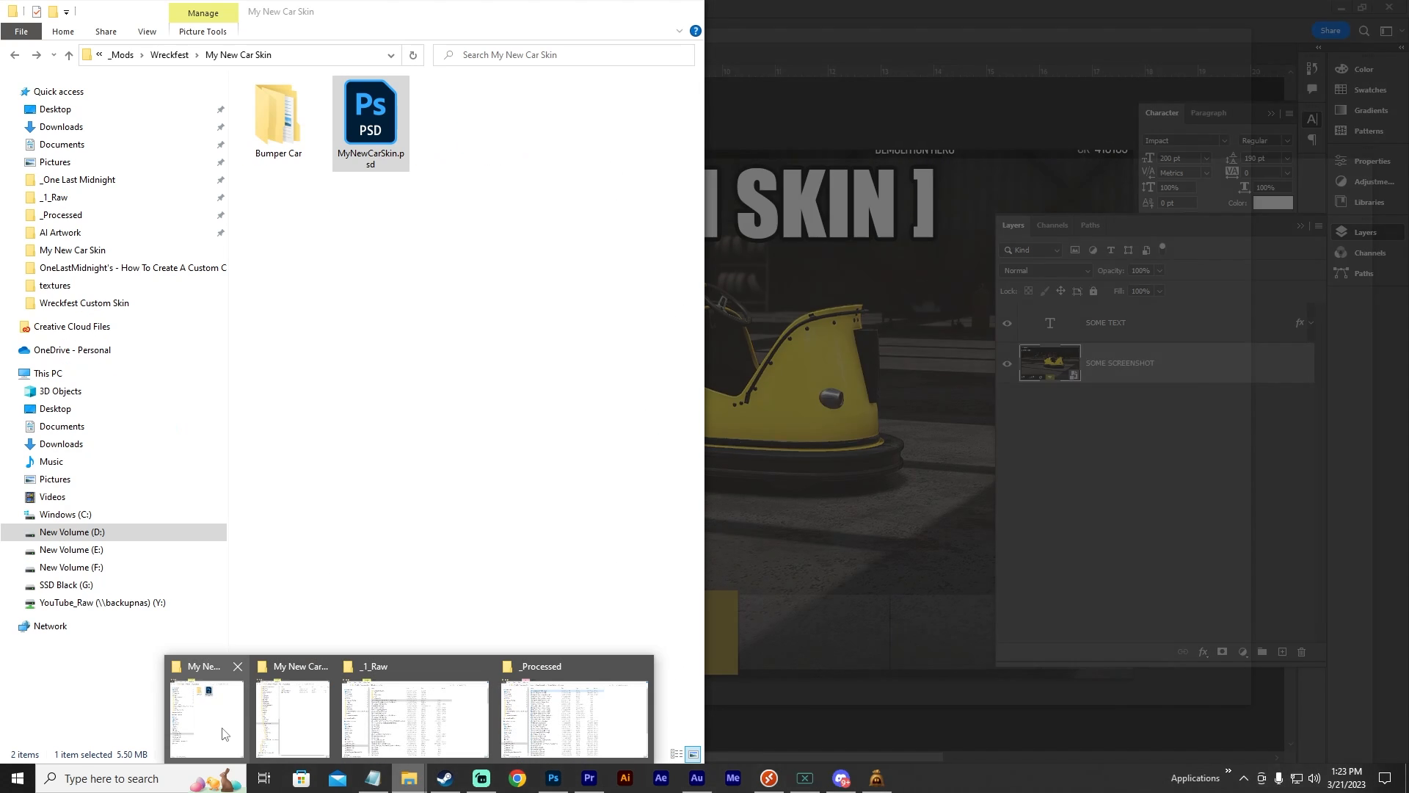
left_click(251, 708)
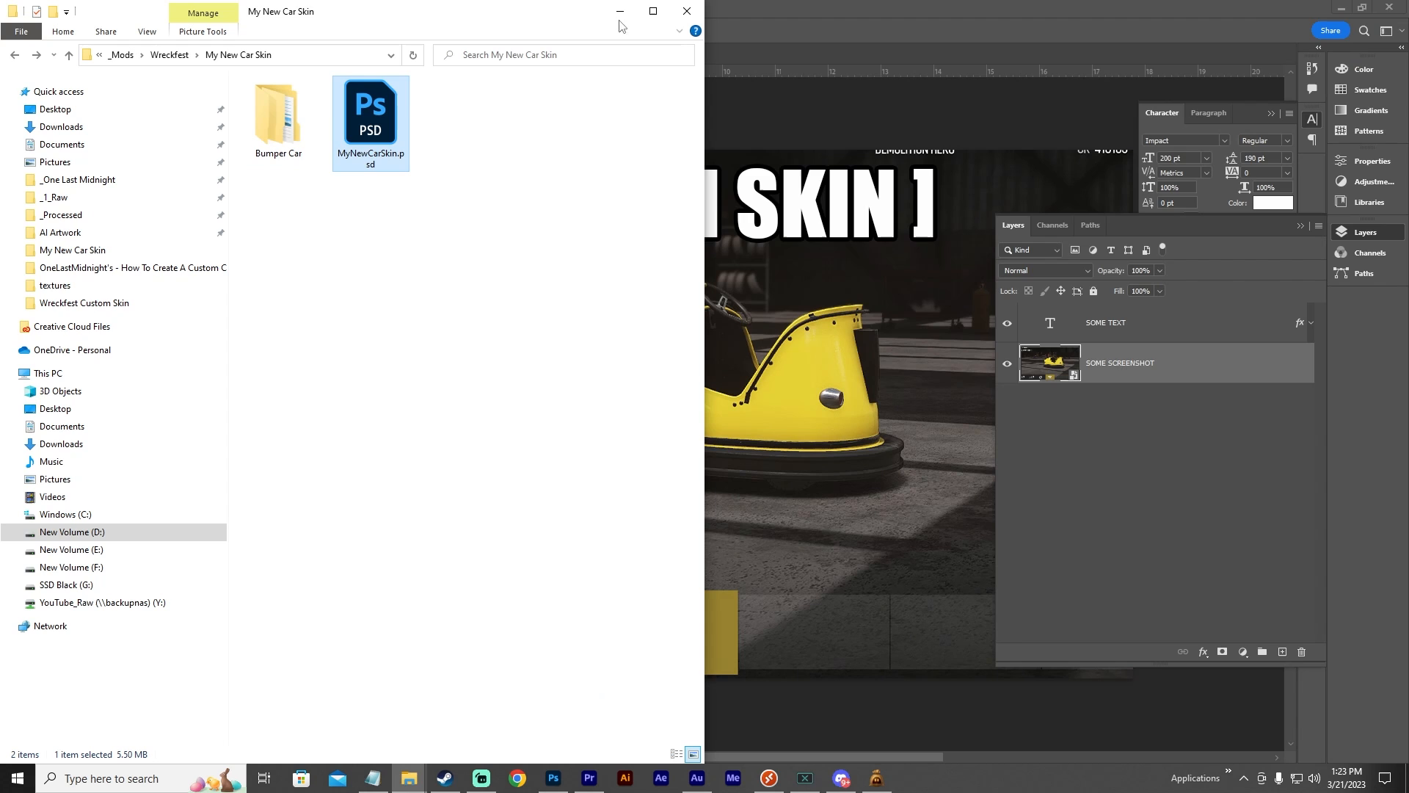
left_click(322, 56)
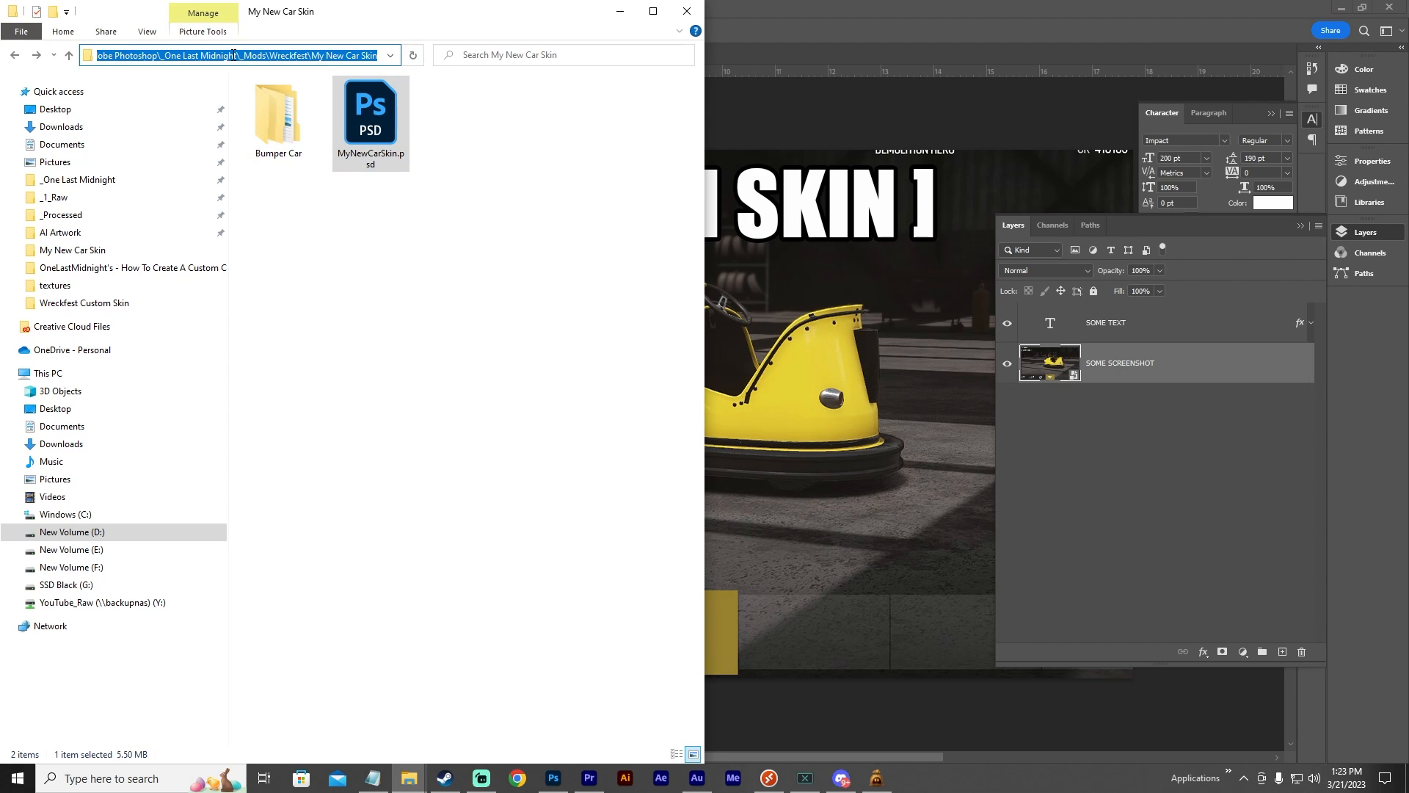
Save the export as MyNewCarSkin.jpg in D:\Projects\Adobe Photoshop\_One Last Midnight\_Mods\Wreckfest\My New Car Skin.
left_click(882, 15)
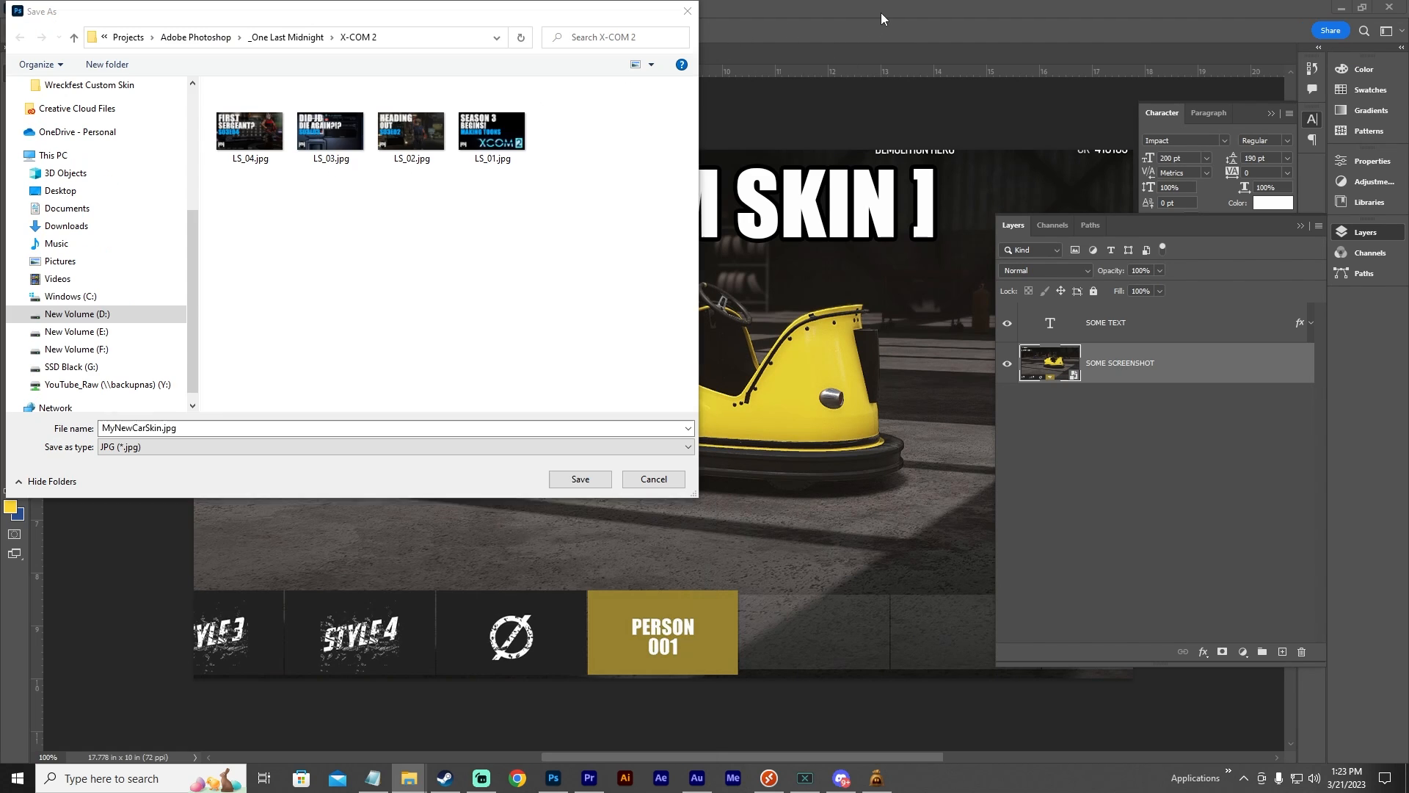
left_click(216, 433)
left_click_drag(249, 434, 63, 434)
type("D:\\Projects\\Adobe Photoshop\\_One Last Midnight\\_Mods\\Wreckfest\\My New Car Skin")
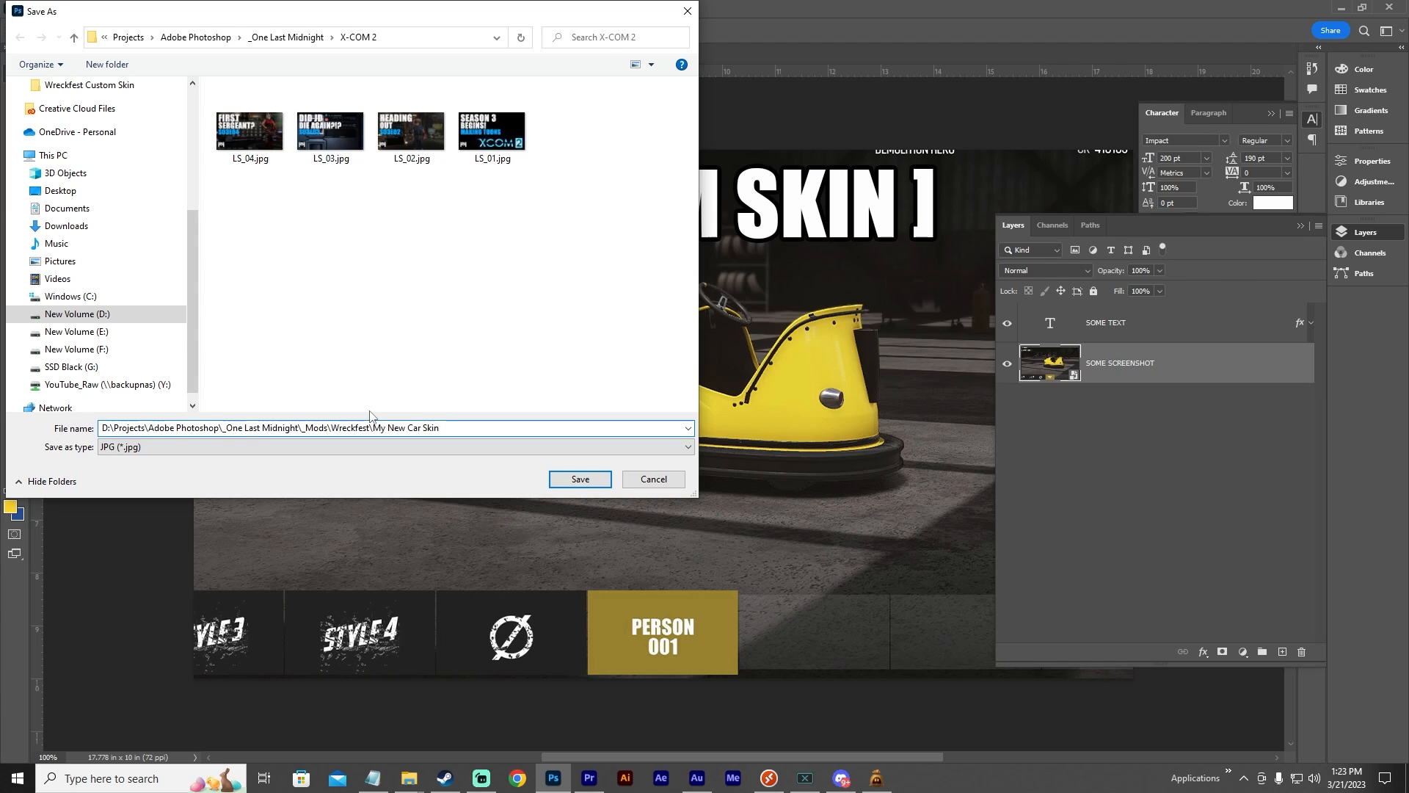
key("Return")
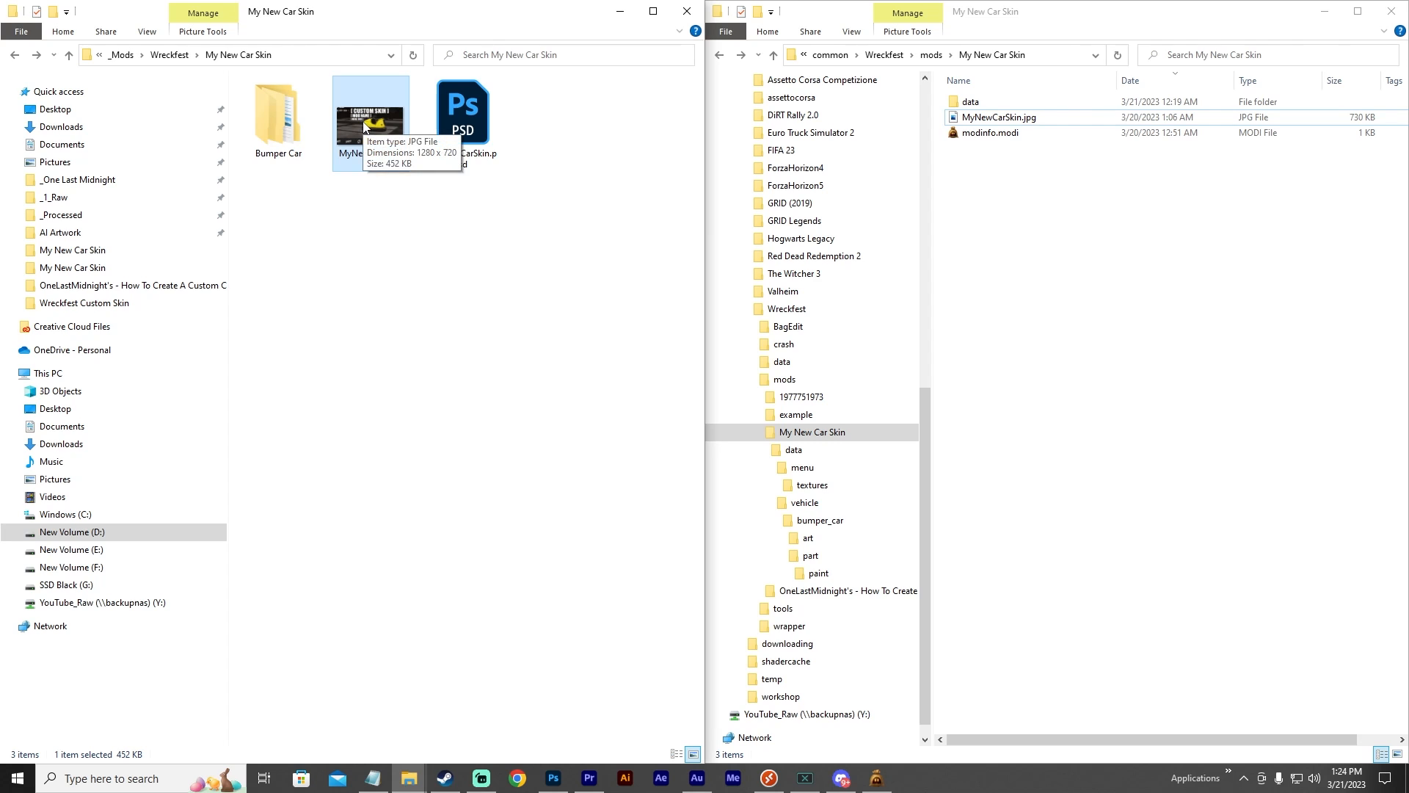
Copy the exported MyNewCarSkin.jpg into the Wreckfest mods\My New Car Skin folder, replacing the existing file, and check the image.
left_click_drag(363, 125, 1079, 303)
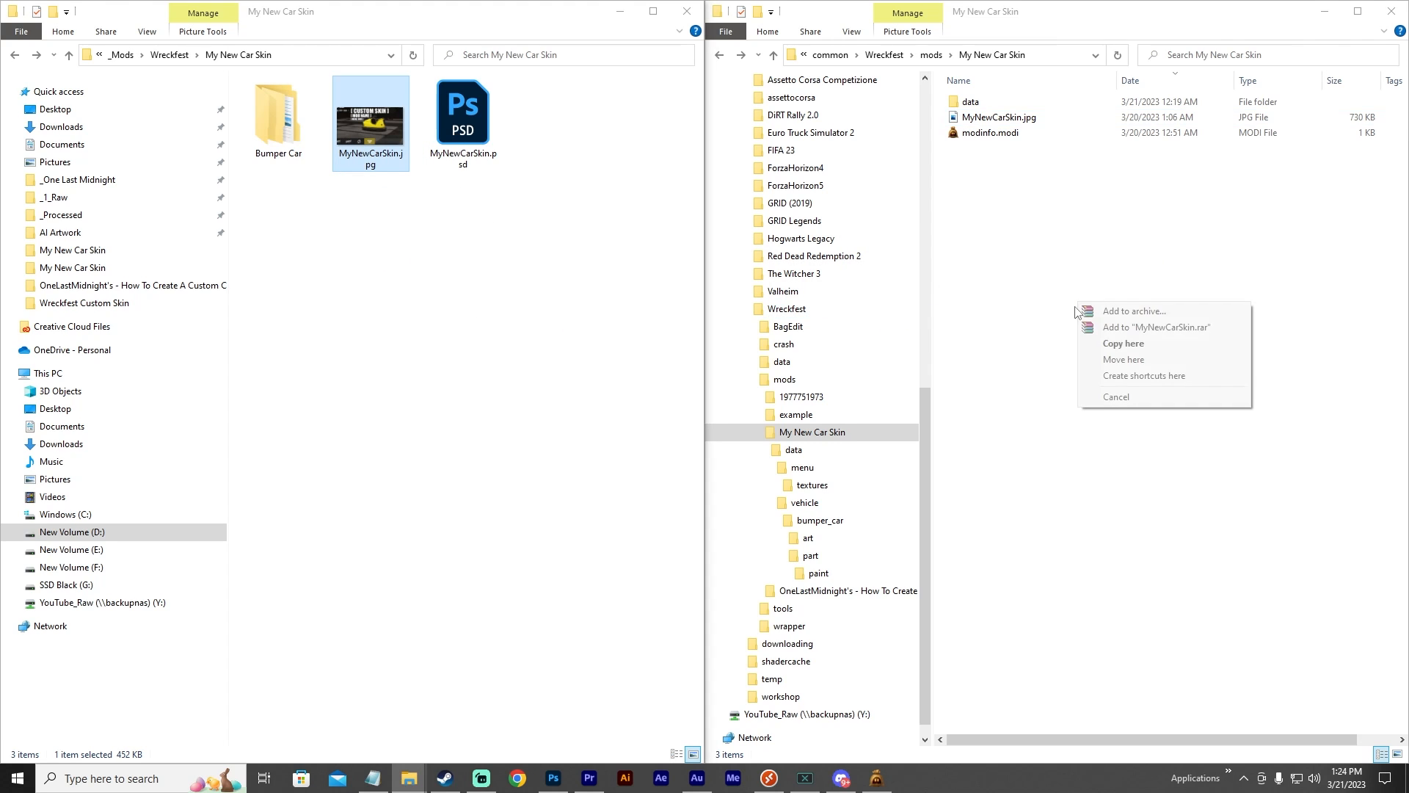
left_click(1166, 348)
left_click(785, 285)
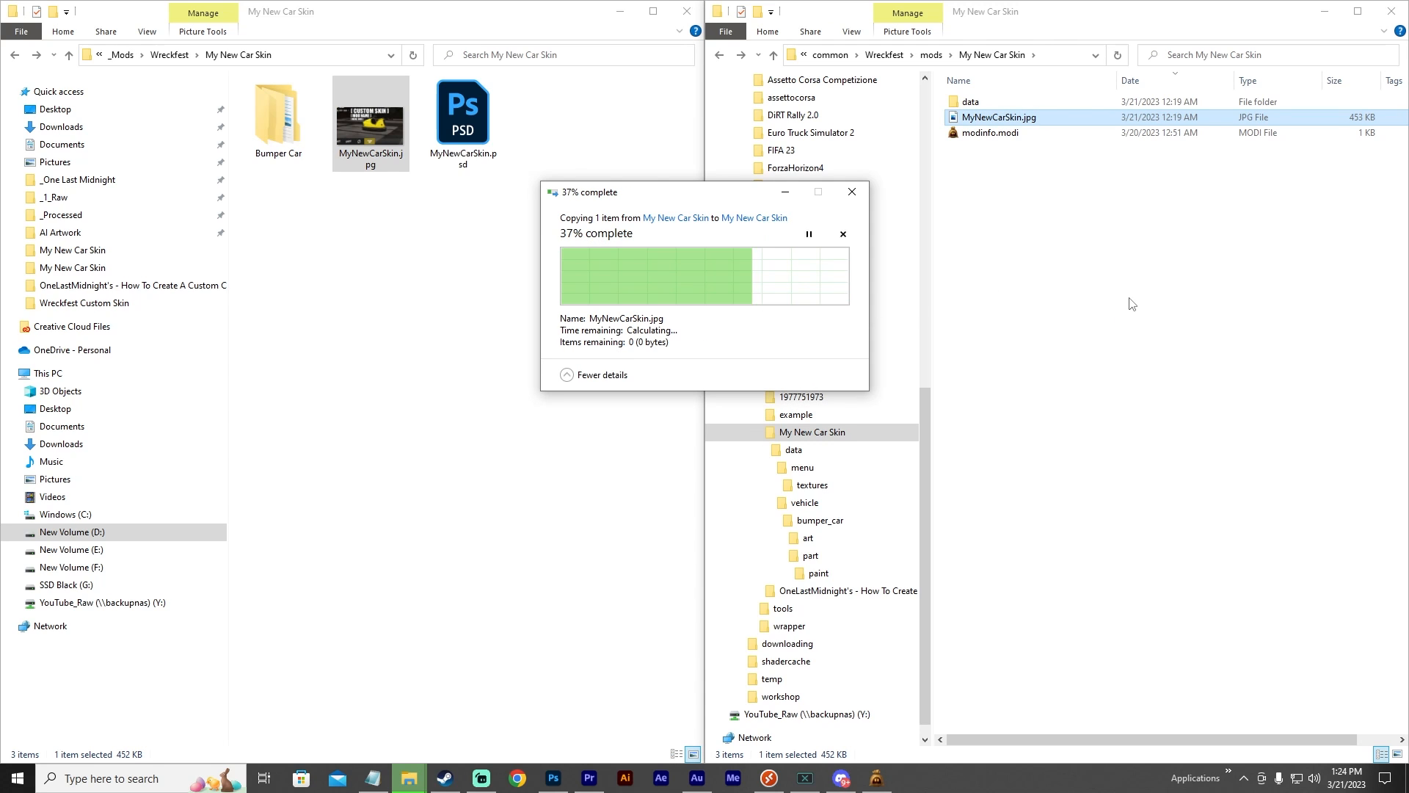
double_click(986, 119)
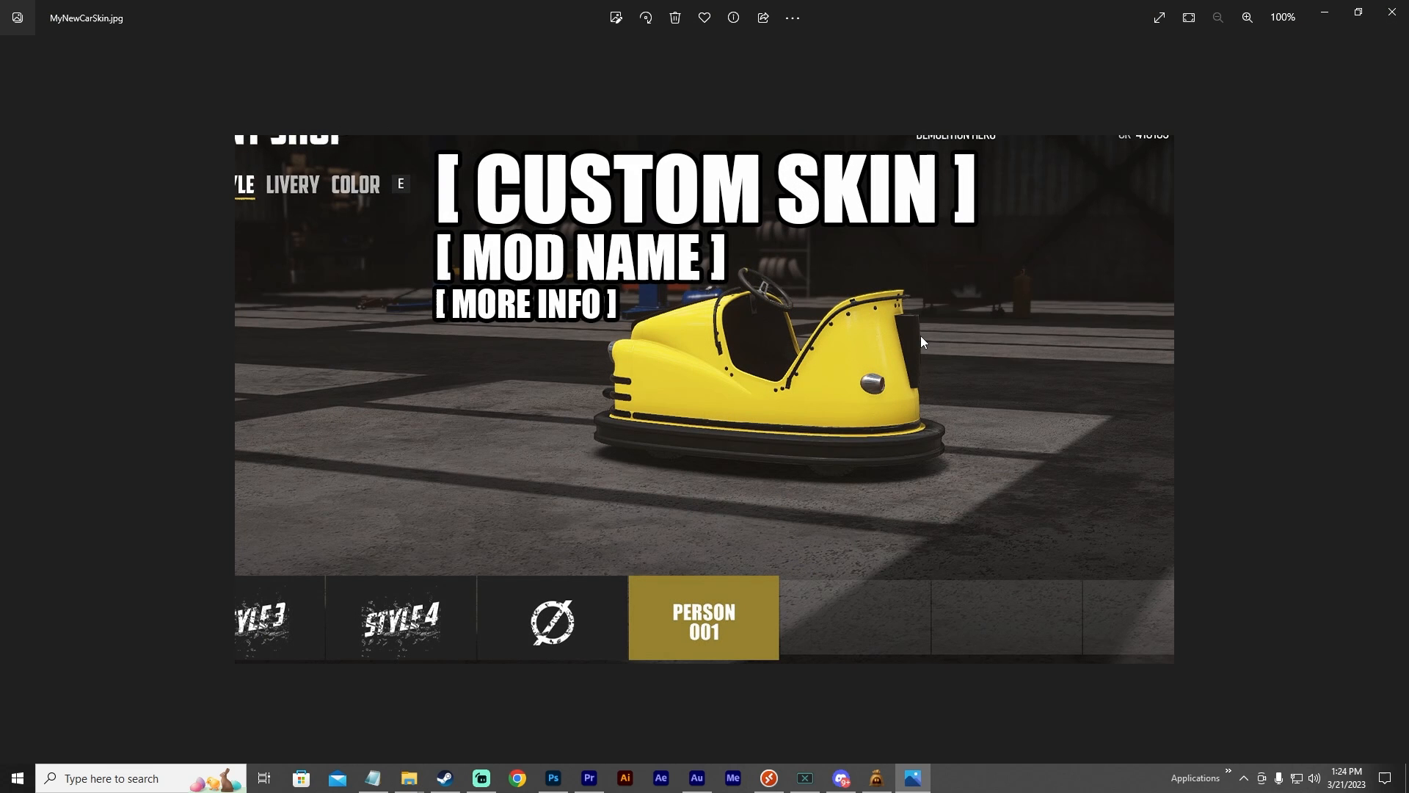
left_click(1392, 11)
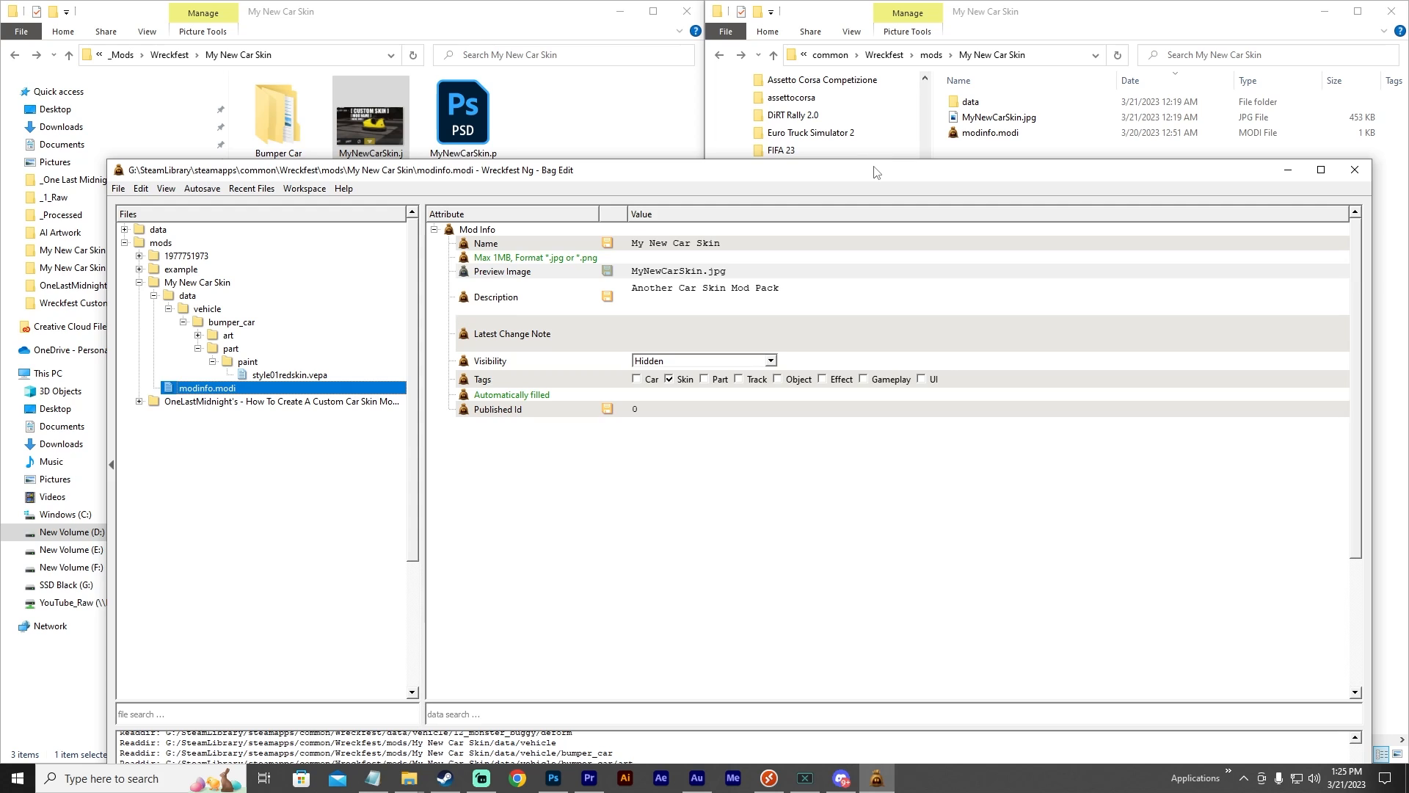
Save all the modinfo.modi changes in Bag Edit and return to the My New Car Skin mod folder in File Explorer.
left_click_drag(876, 171, 876, 80)
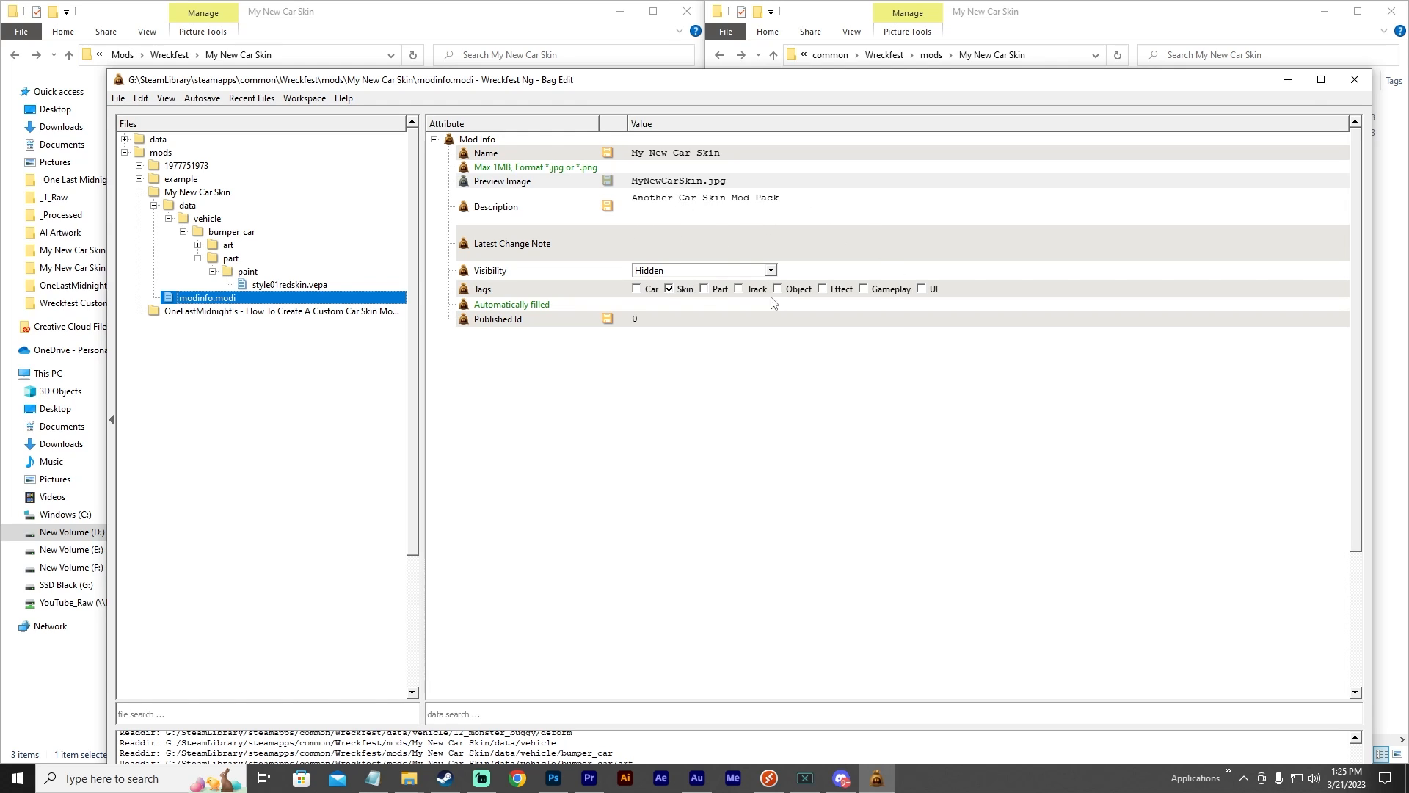
left_click(647, 395)
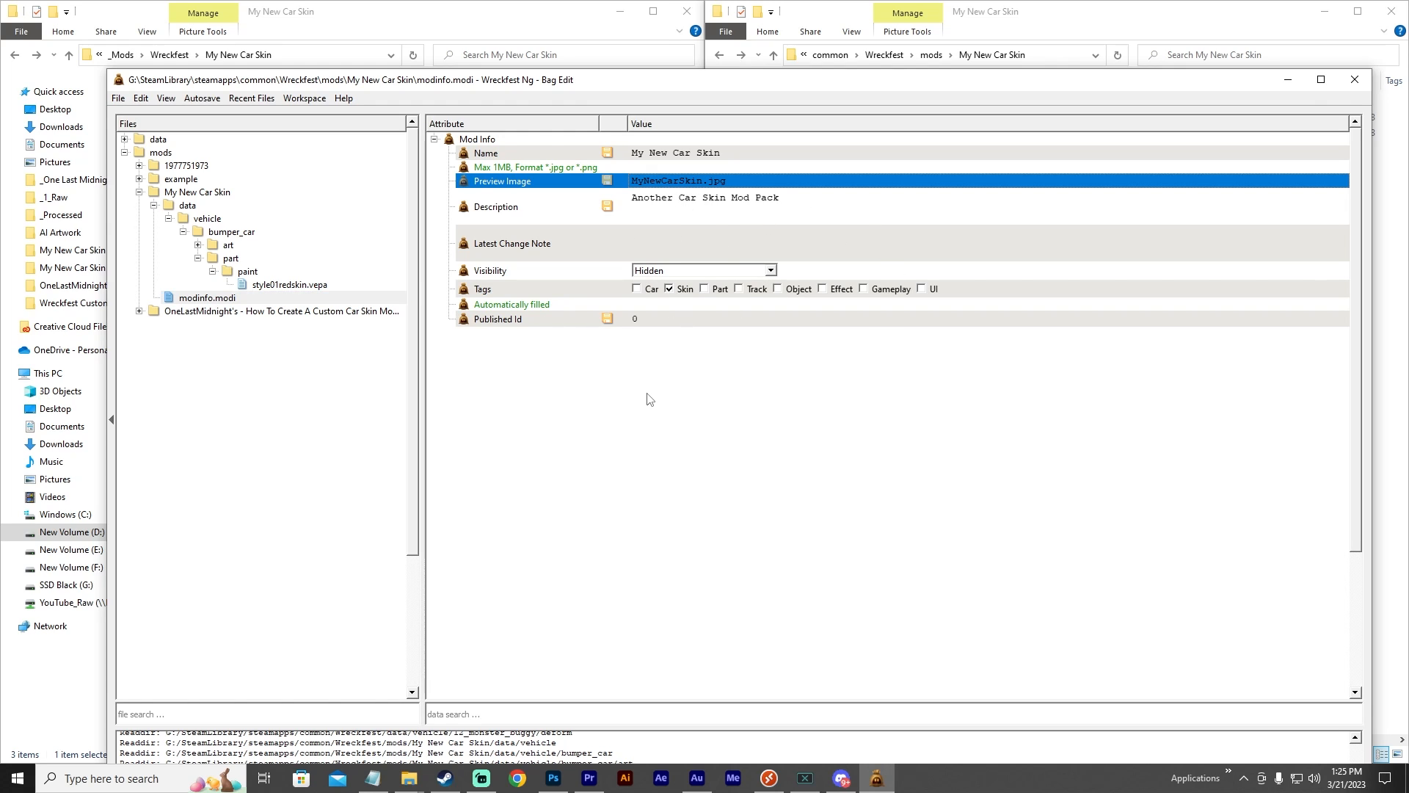
left_click(118, 100)
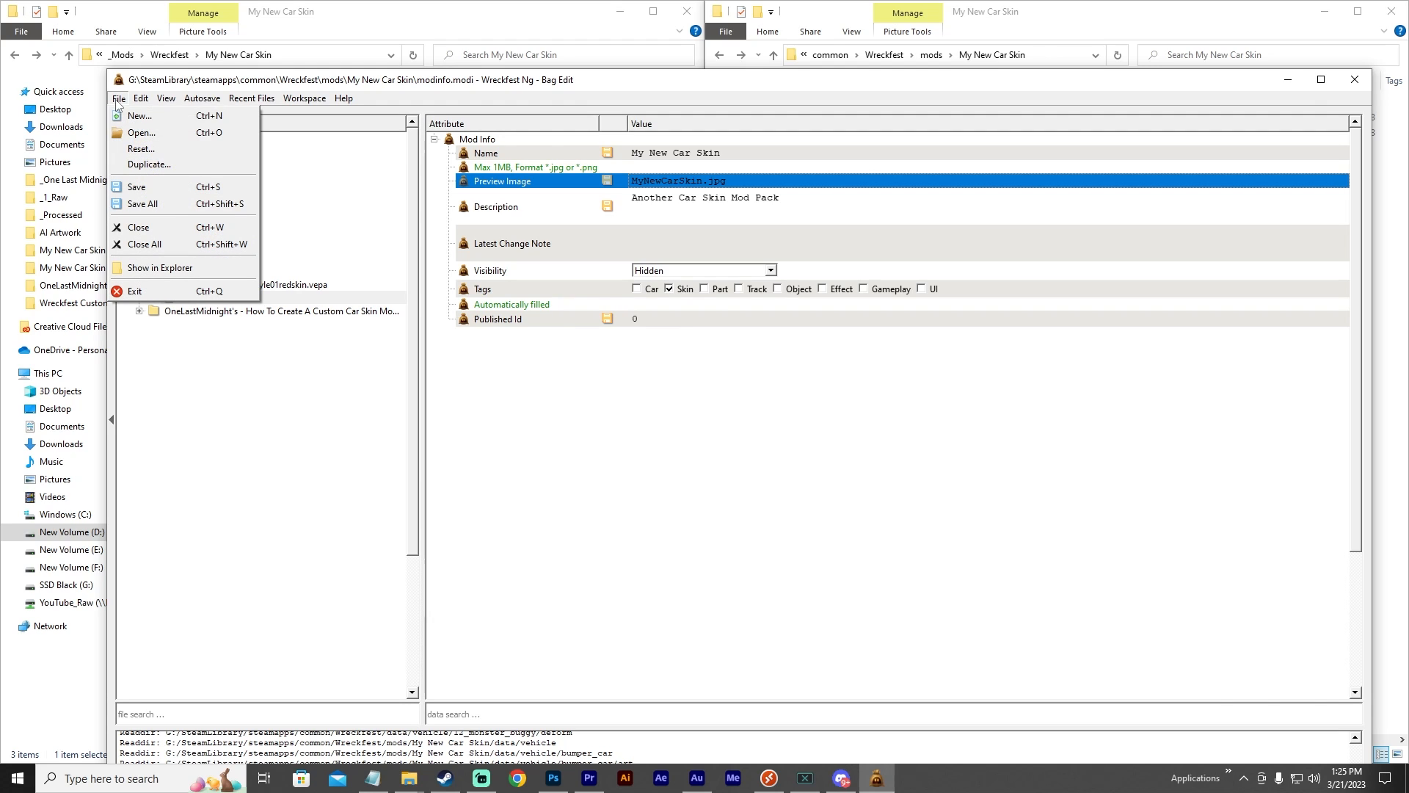
left_click(155, 206)
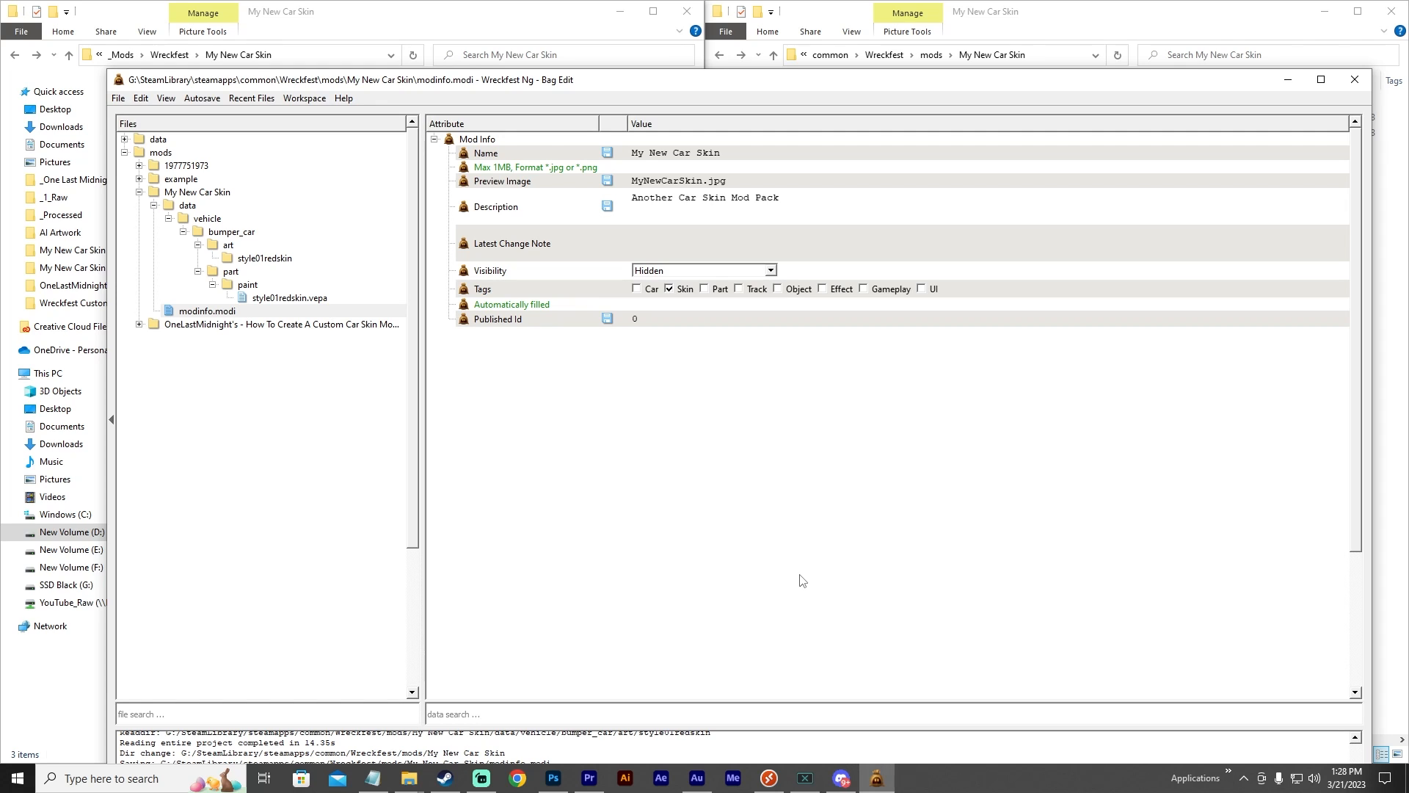
left_click(1077, 28)
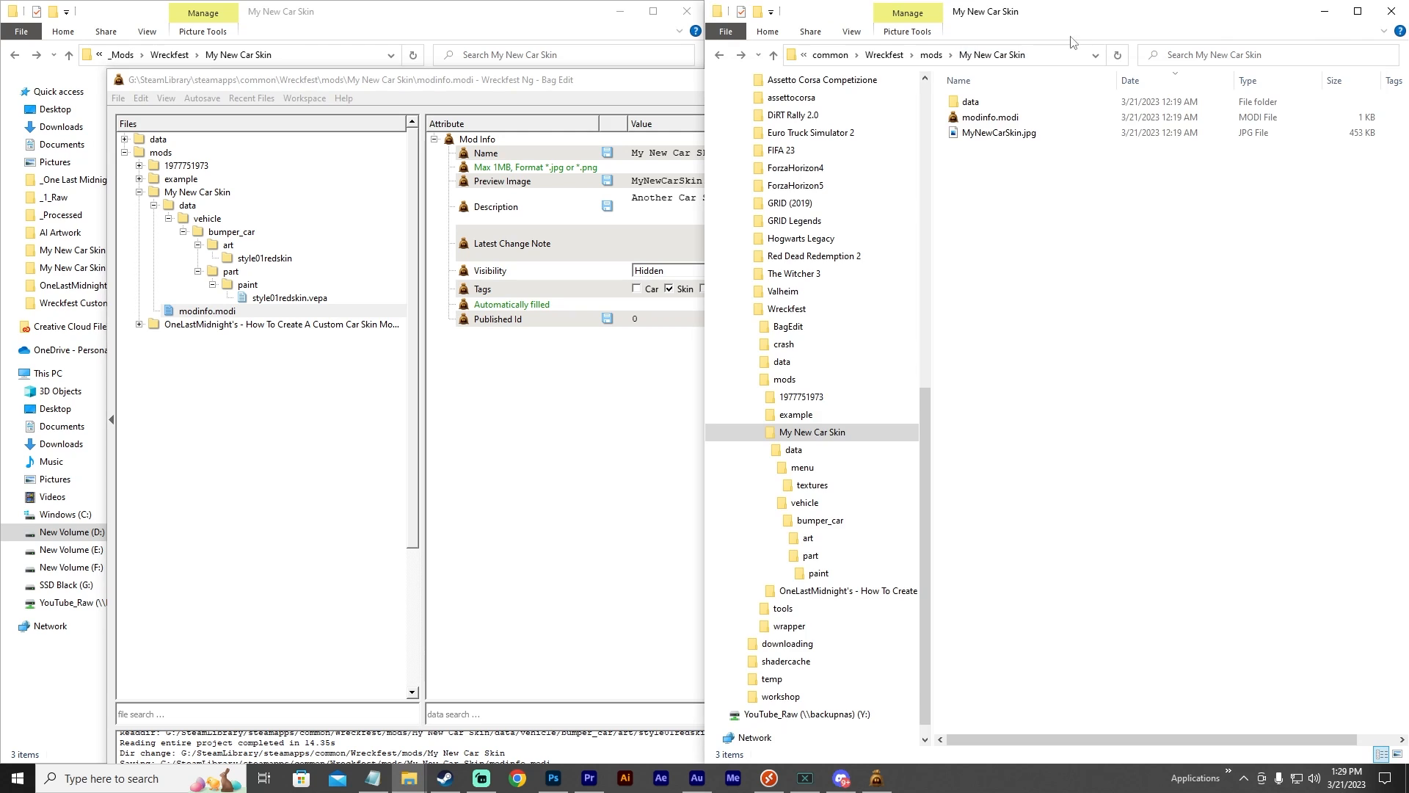
Check the MyNewCarSkin.jpg preview image, and open style01red_128x128_raw.psd from the project's Bumper Car\Style01Red folder in Photoshop.
double_click(999, 133)
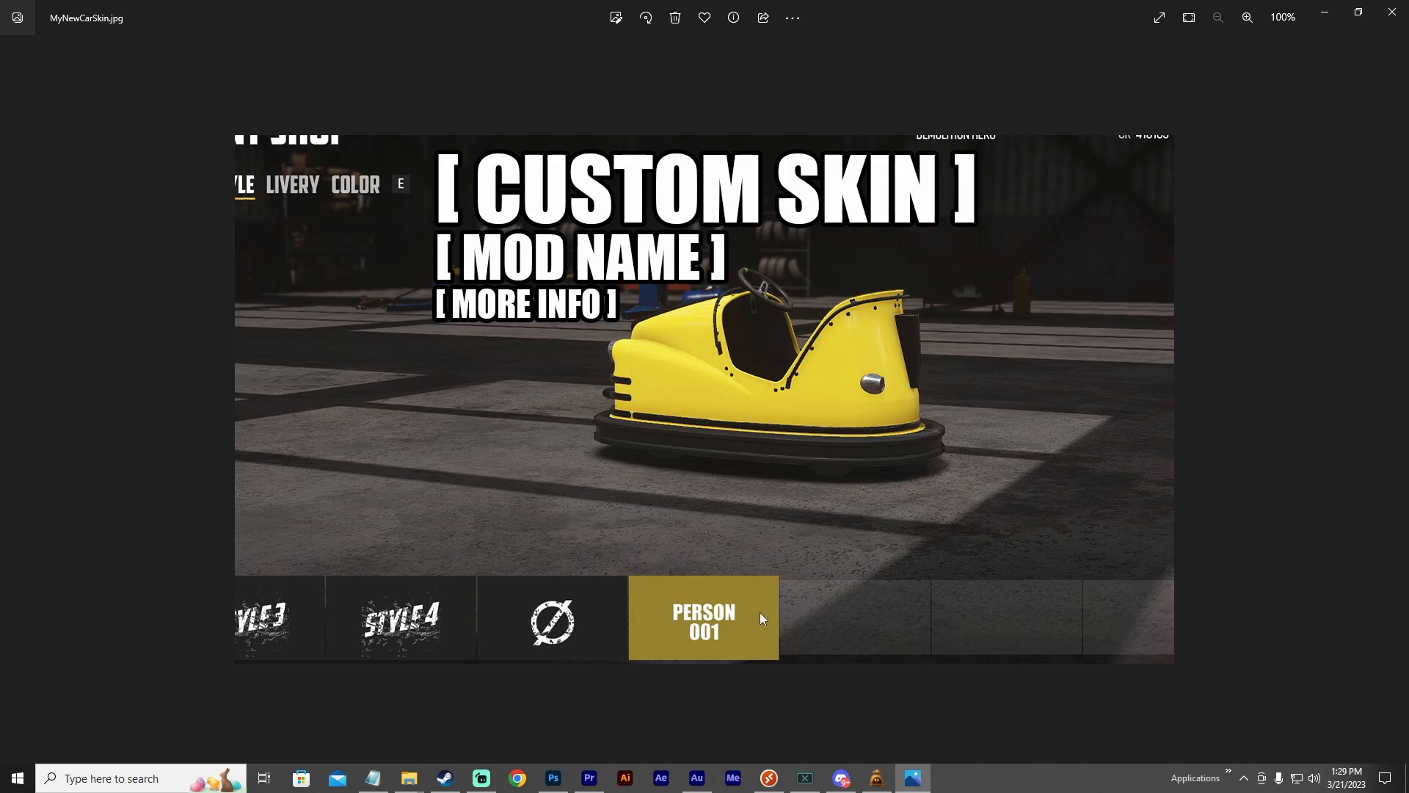
left_click(1392, 11)
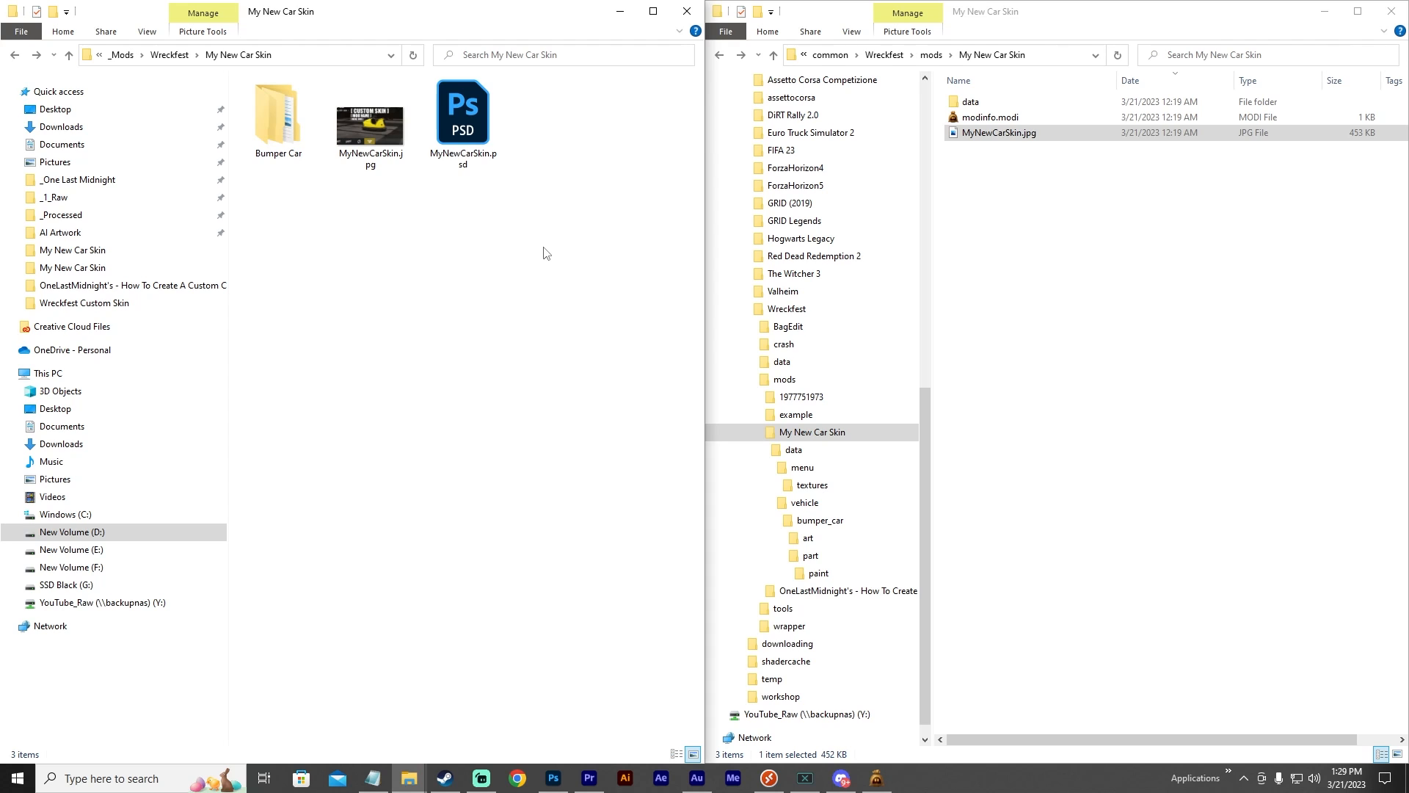
double_click(274, 134)
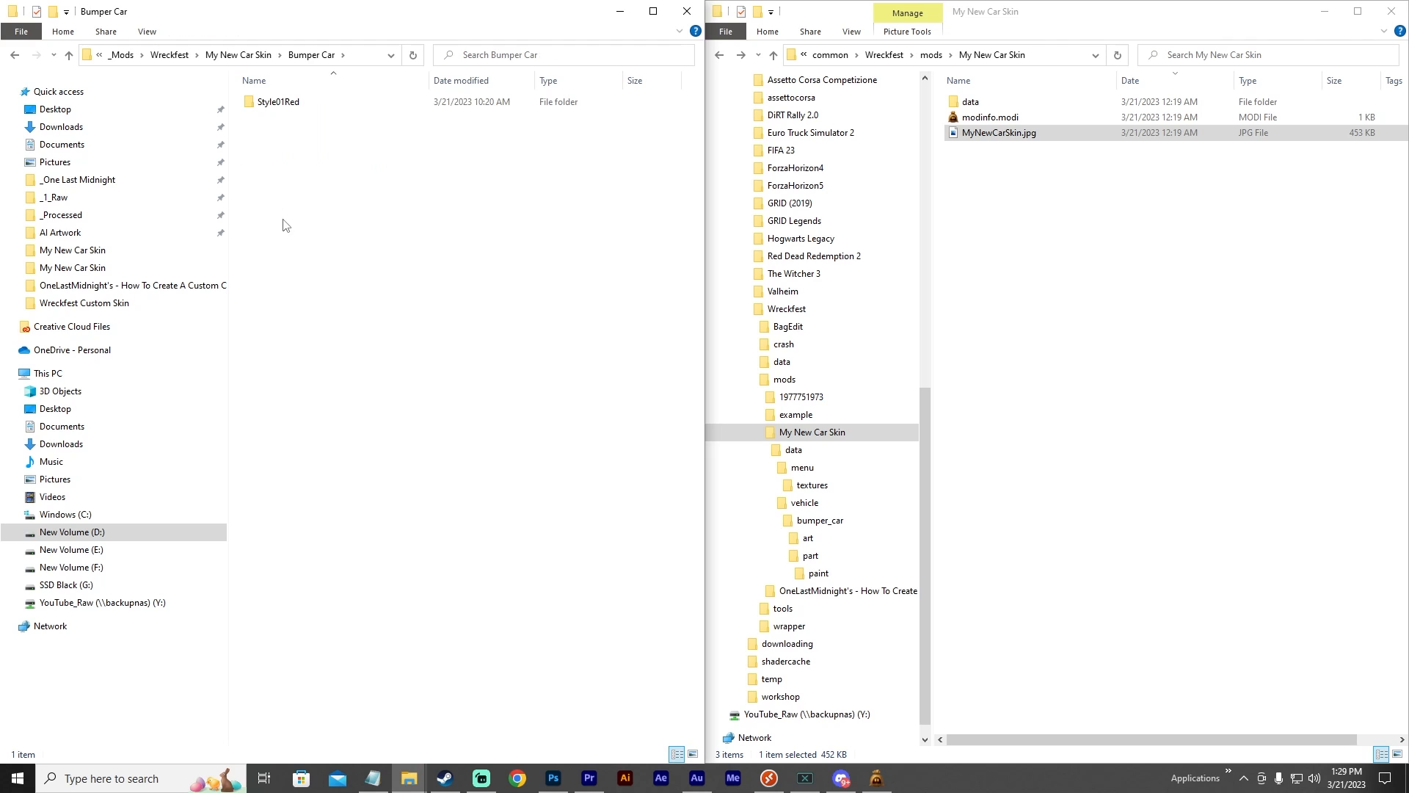
left_click(277, 109)
double_click(278, 106)
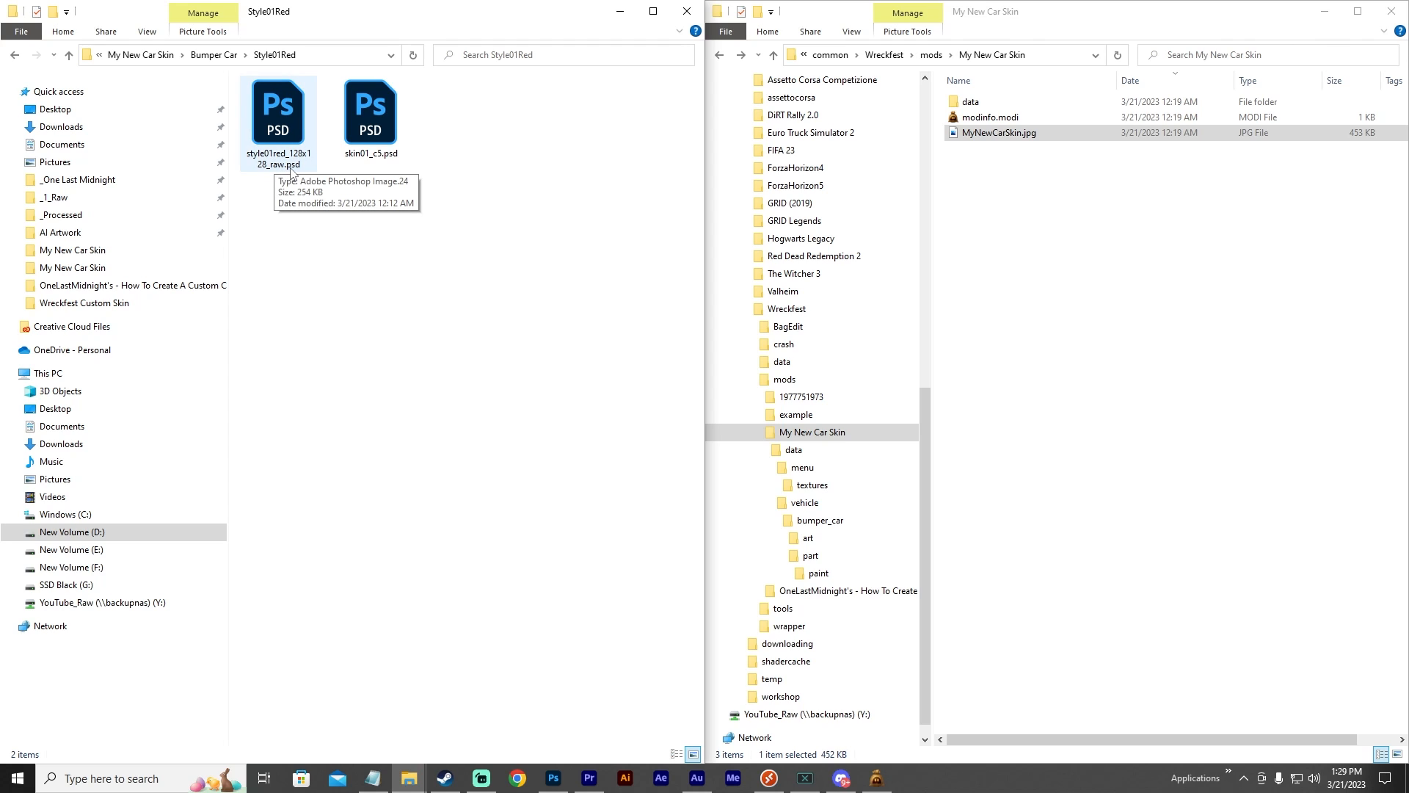
double_click(278, 126)
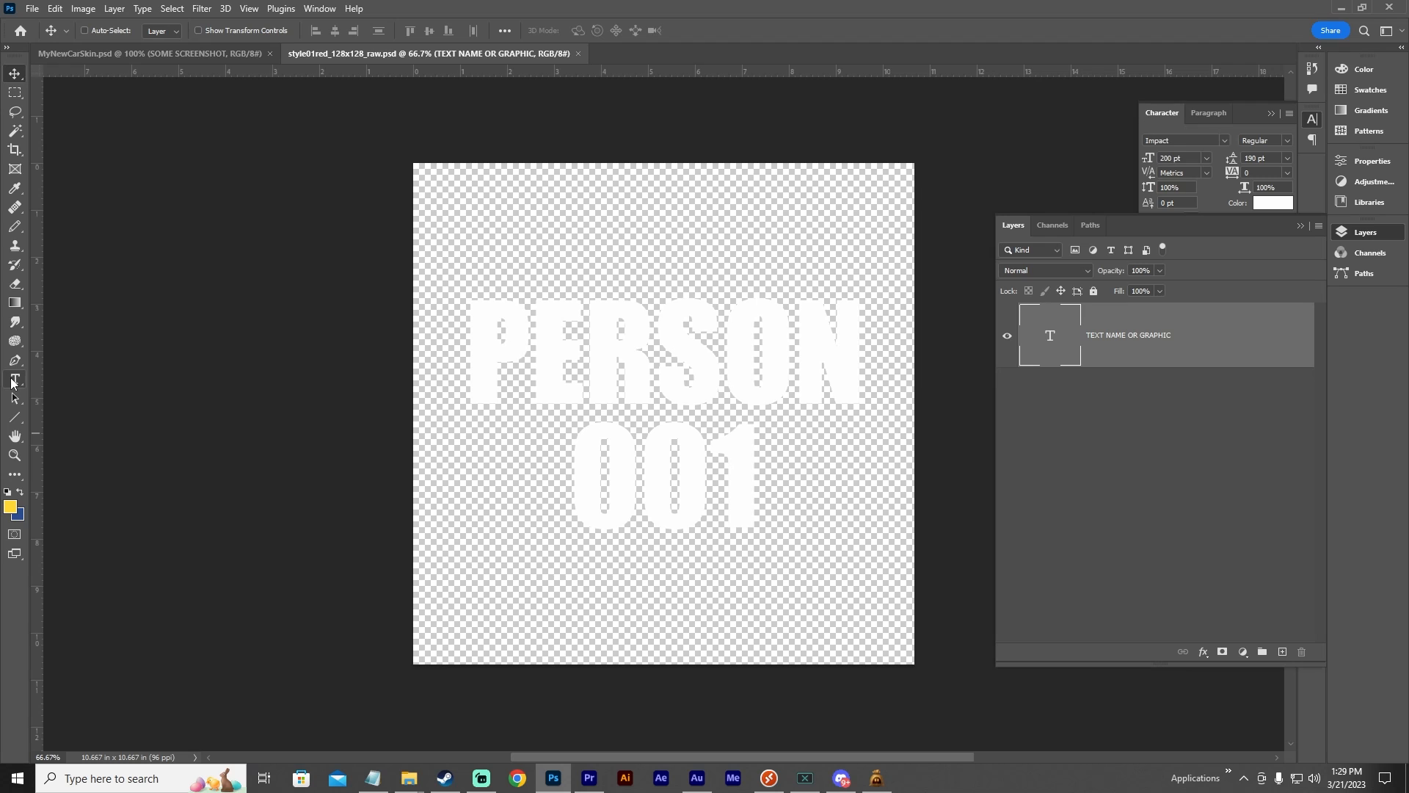
Replace the two text lines with "STYLE 01" and "RED" and save the PSD.
left_click(13, 384)
left_click(862, 336)
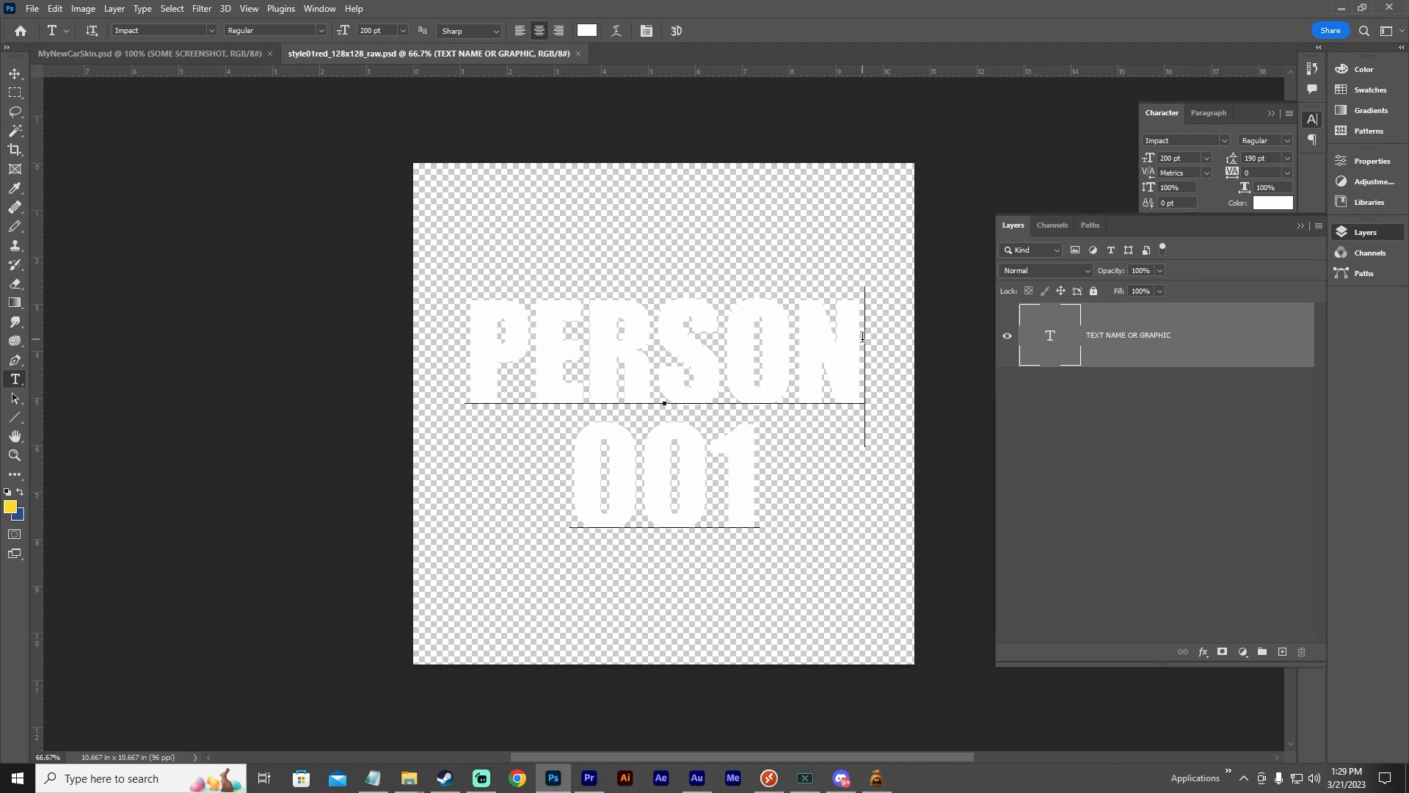
left_click_drag(862, 336, 444, 356)
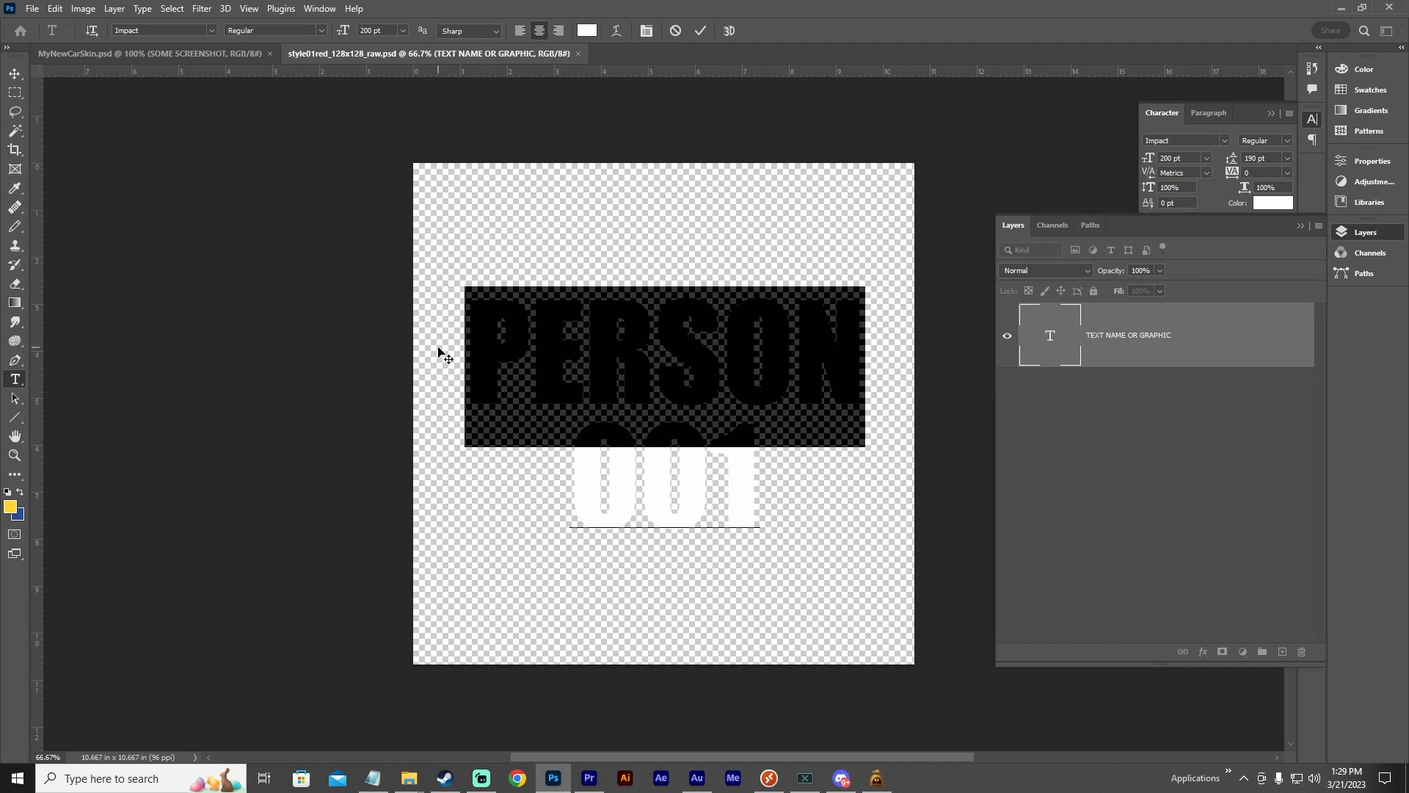
type("STY")
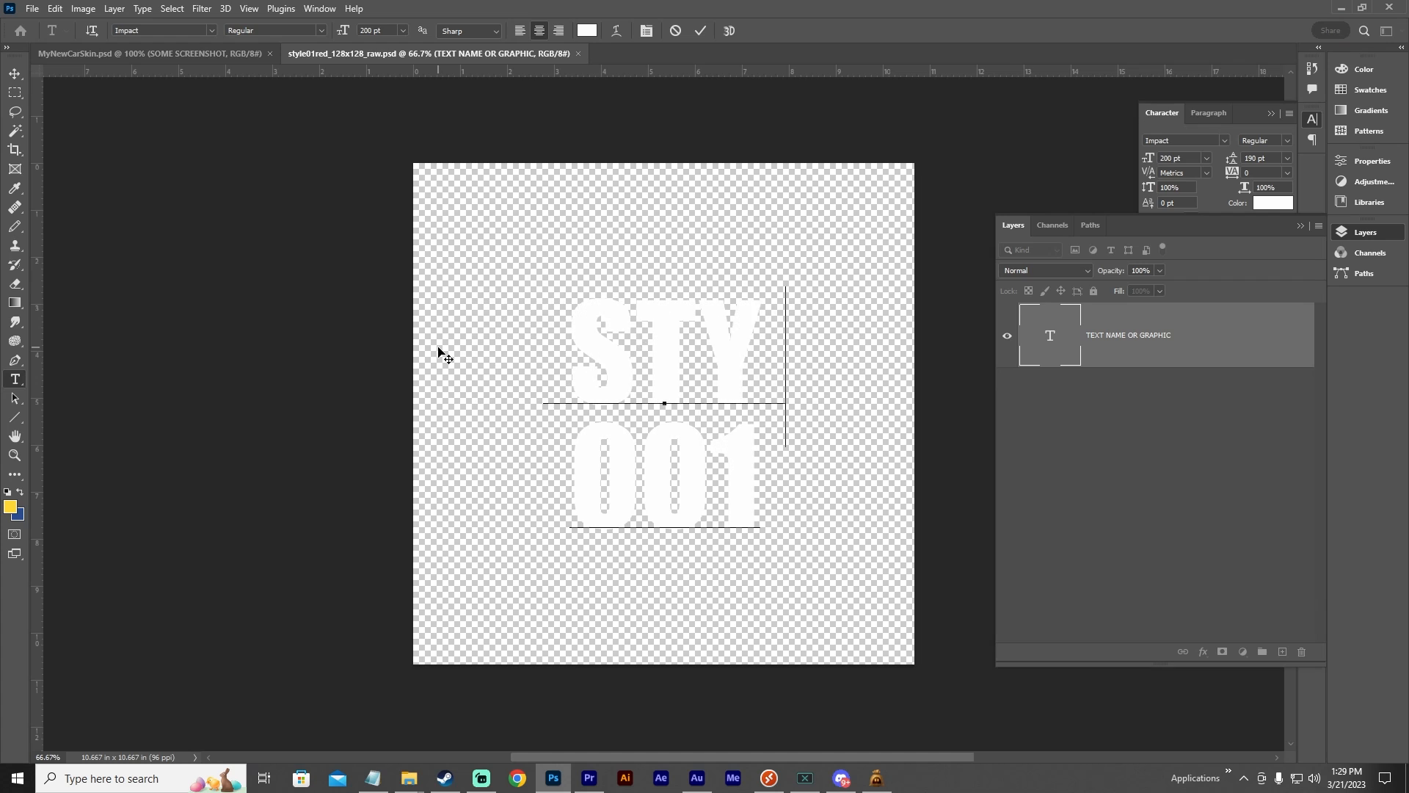
type("LE 01")
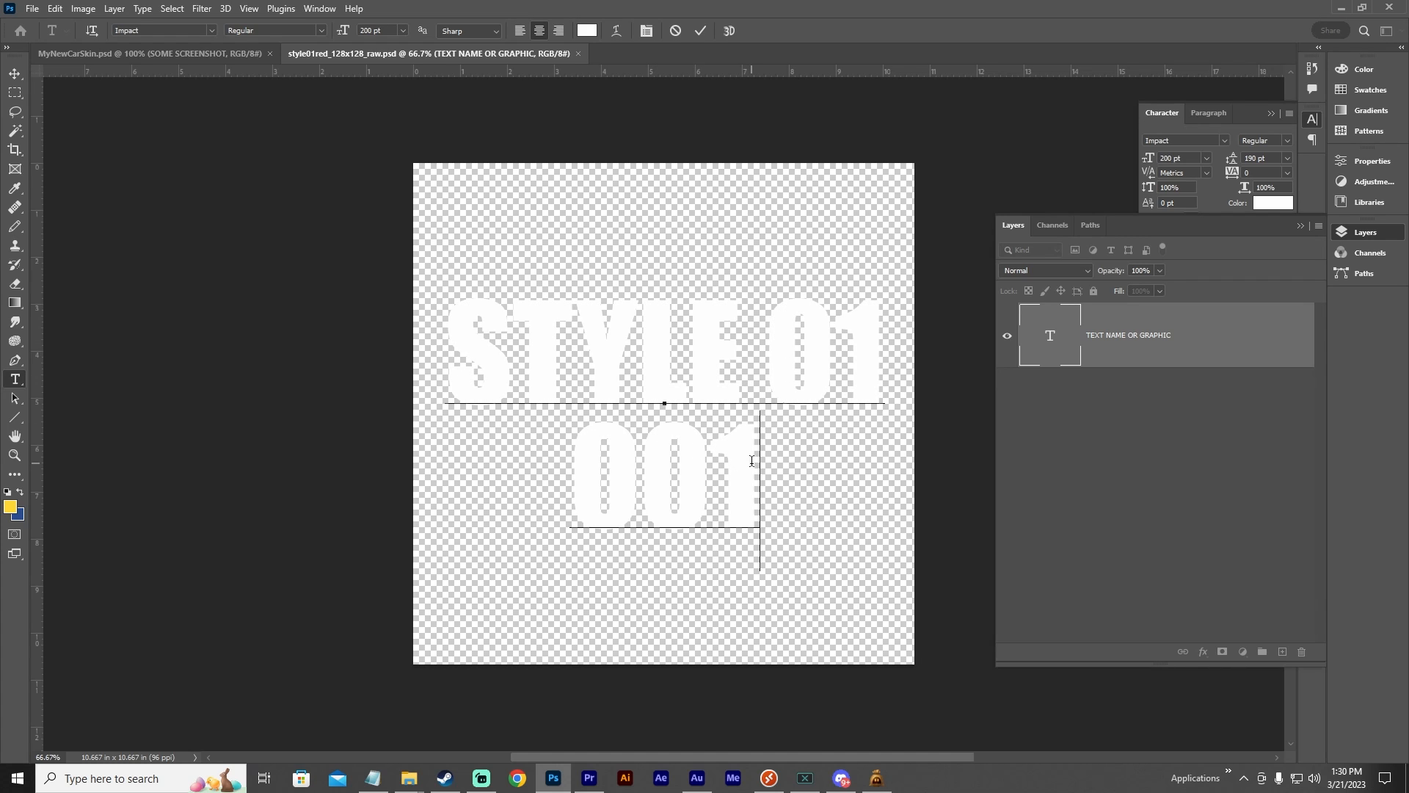
left_click_drag(761, 470, 562, 470)
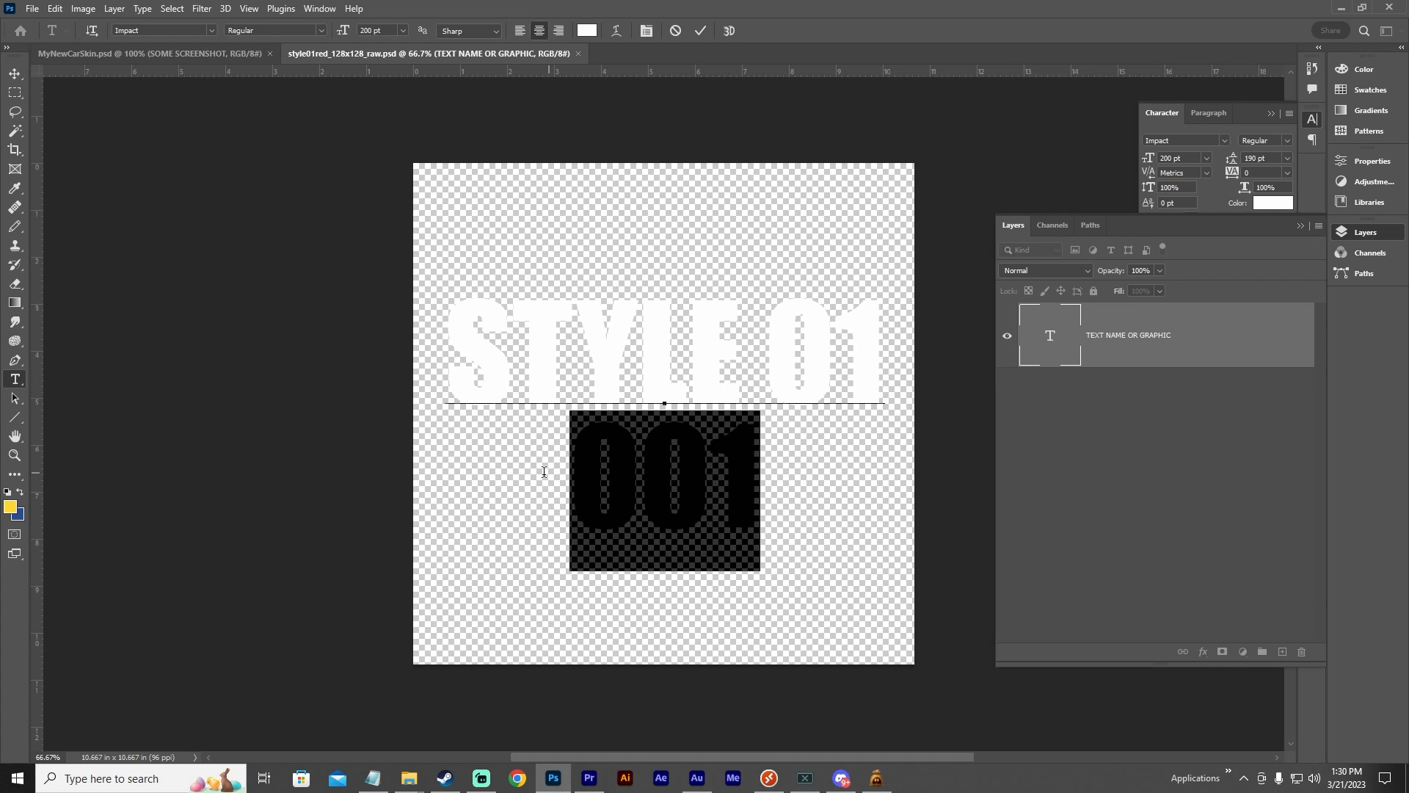
type("RED")
left_click(700, 30)
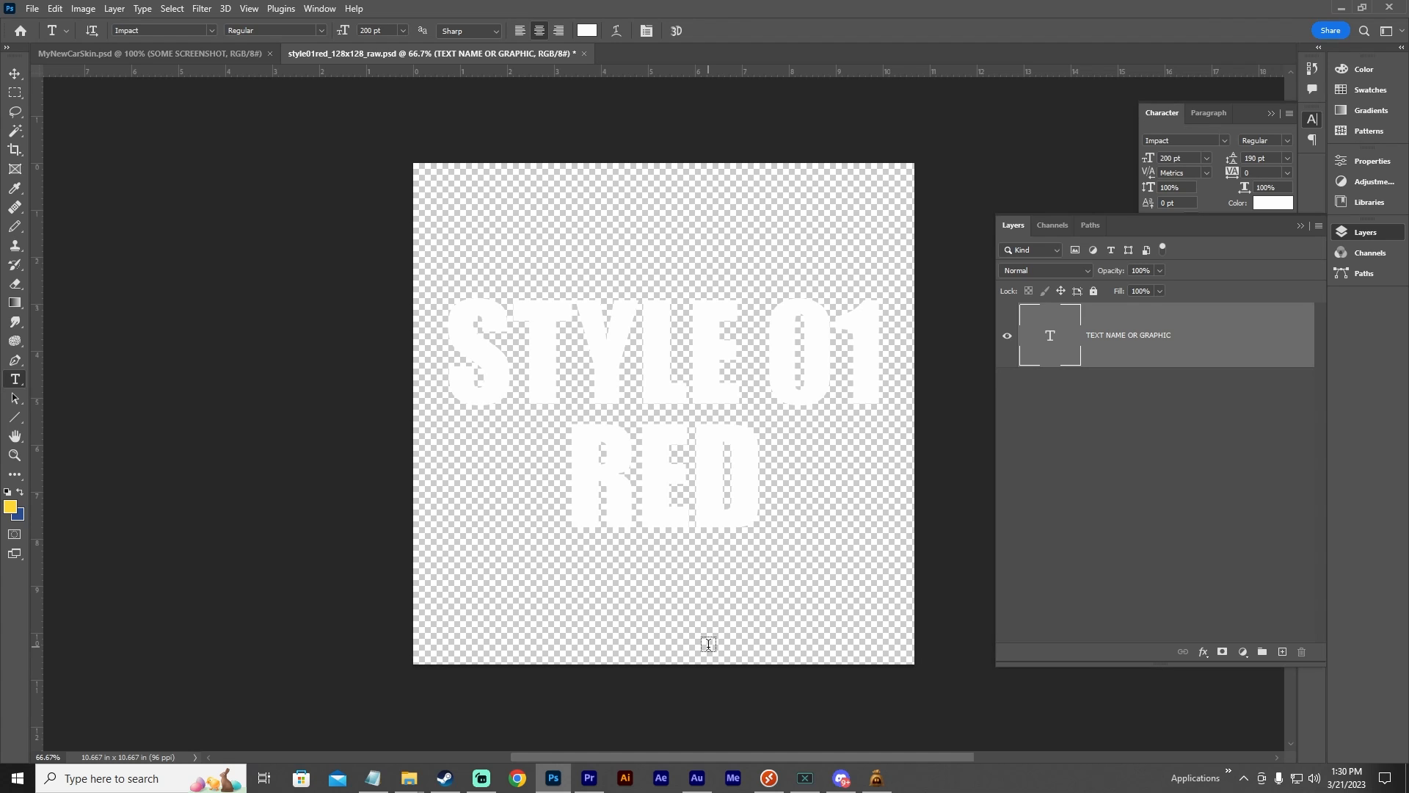
key("ctrl+s")
Start an Export As of the style name graphic in PNG format with transparency at 1024 x 1024 px.
left_click(32, 8)
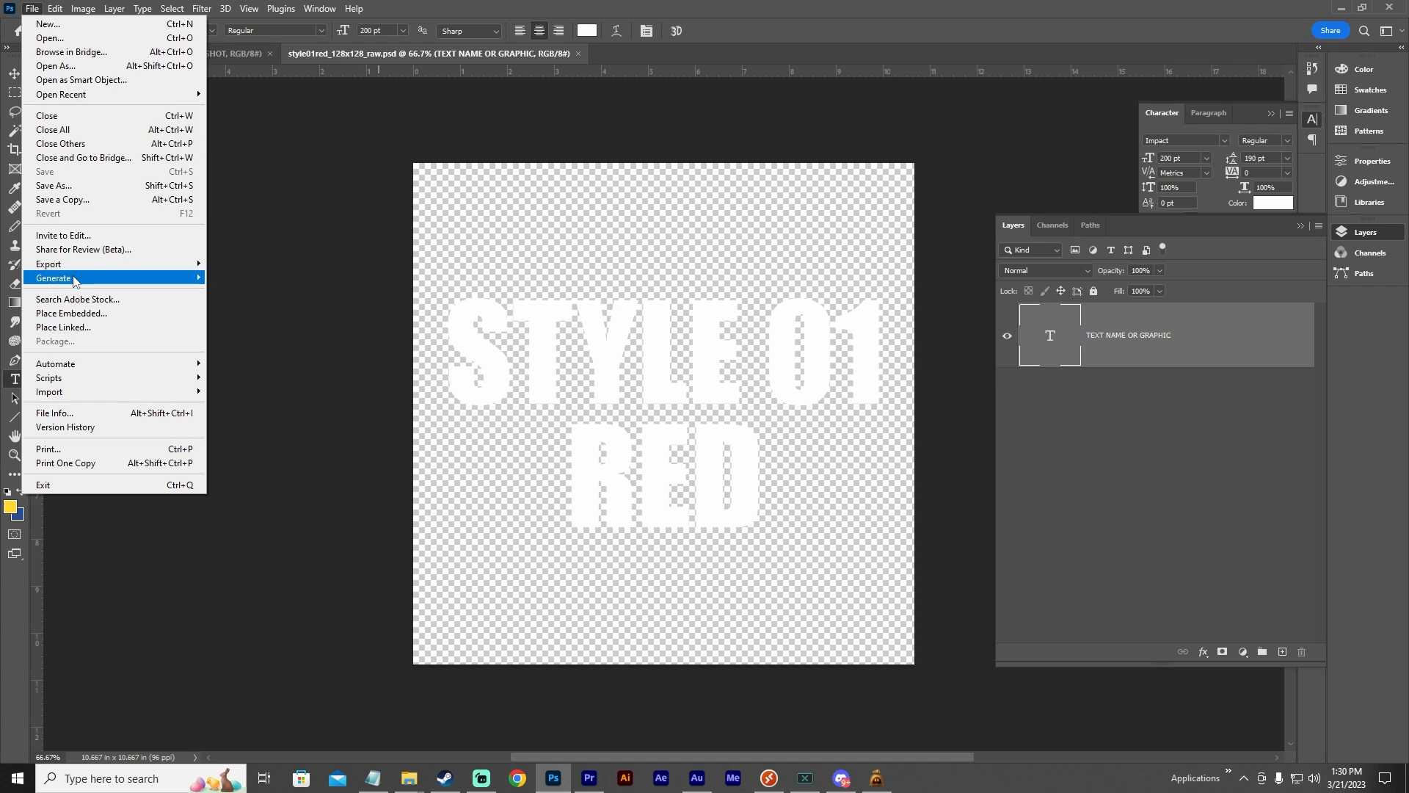
mouse_move(136, 266)
left_click(270, 281)
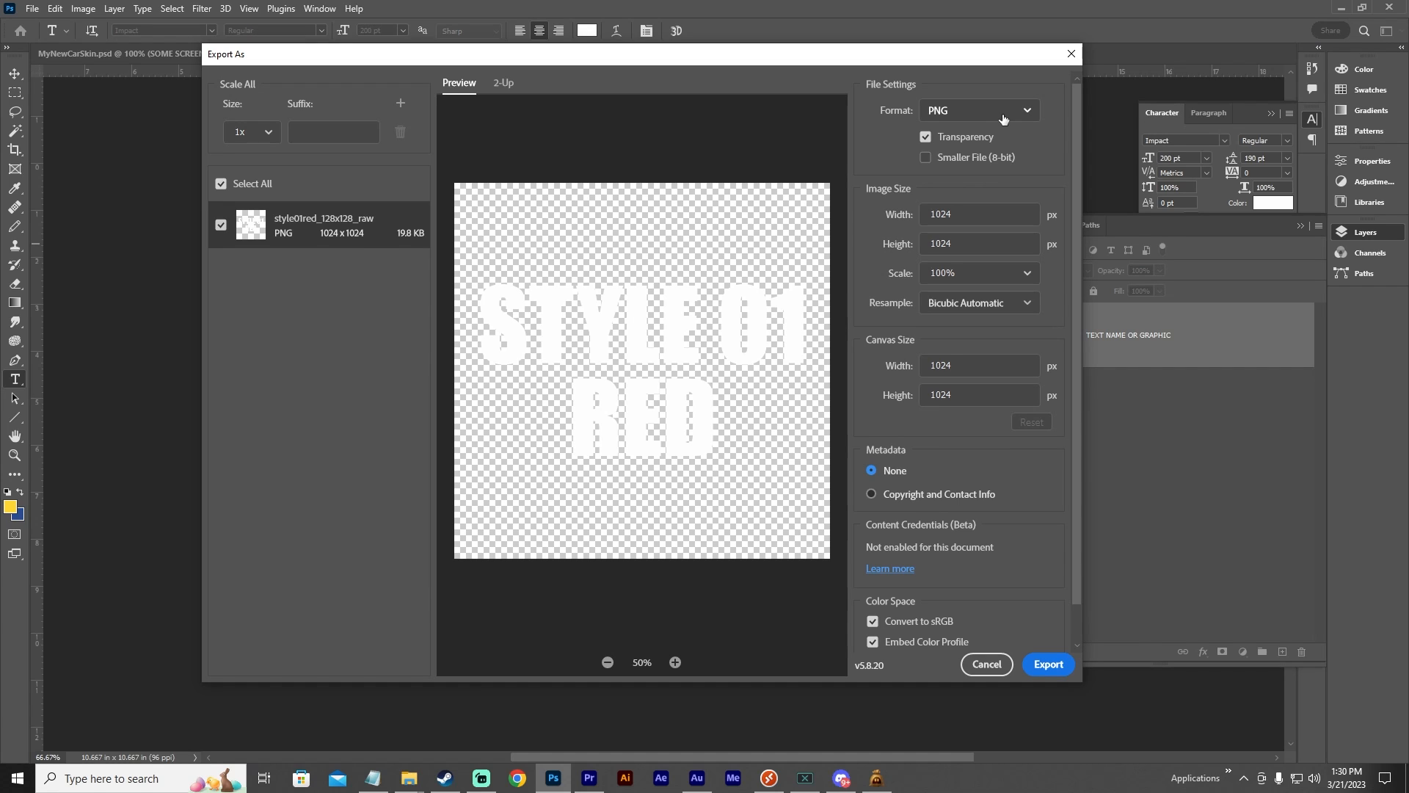
left_click(1003, 115)
left_click(984, 143)
left_click(1050, 664)
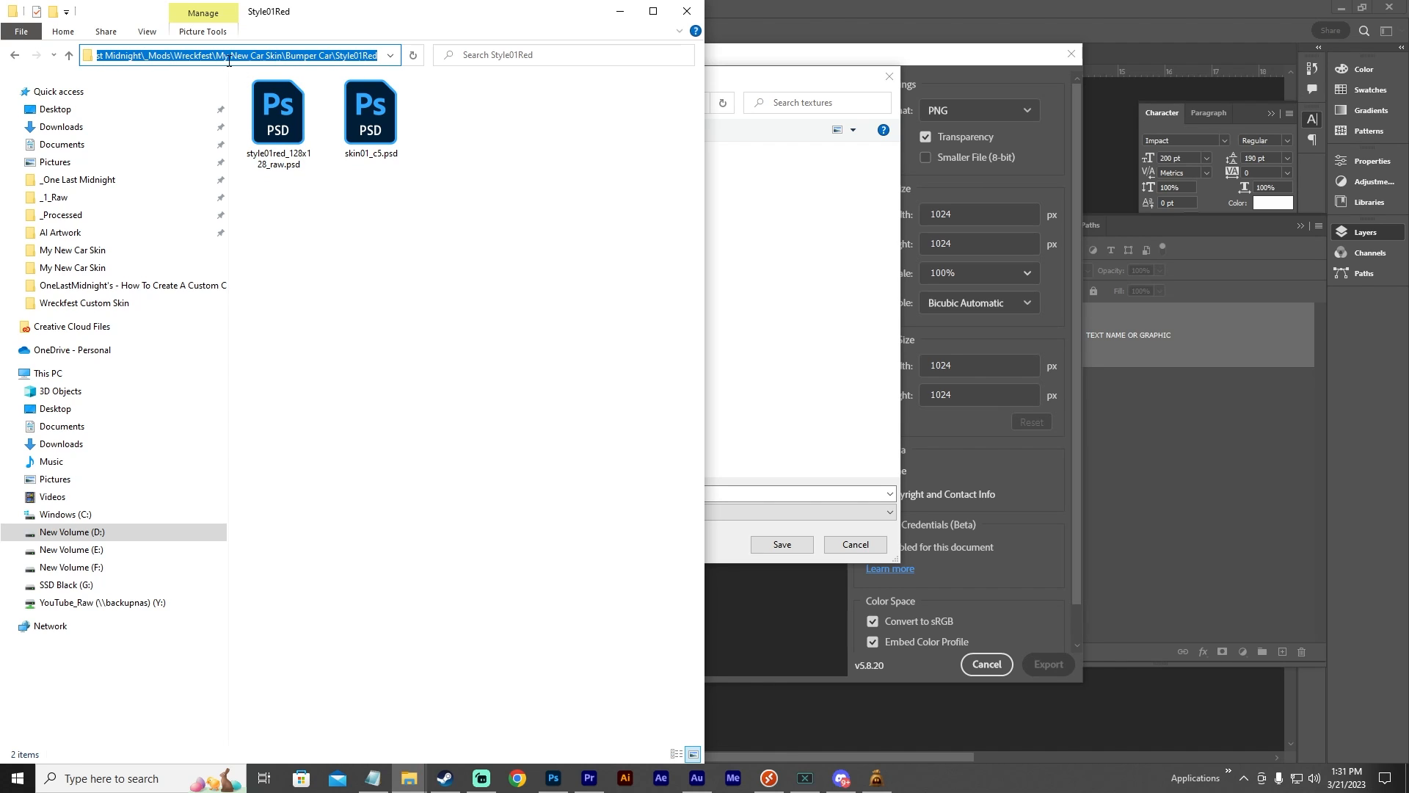
Save the export as style01red_128x128_raw.png in D:\Projects\Adobe Photoshop\_One Last Midnight\_Mods\Wreckfest\My New Car Skin\Bumper Car\Style01Red.
left_click(804, 79)
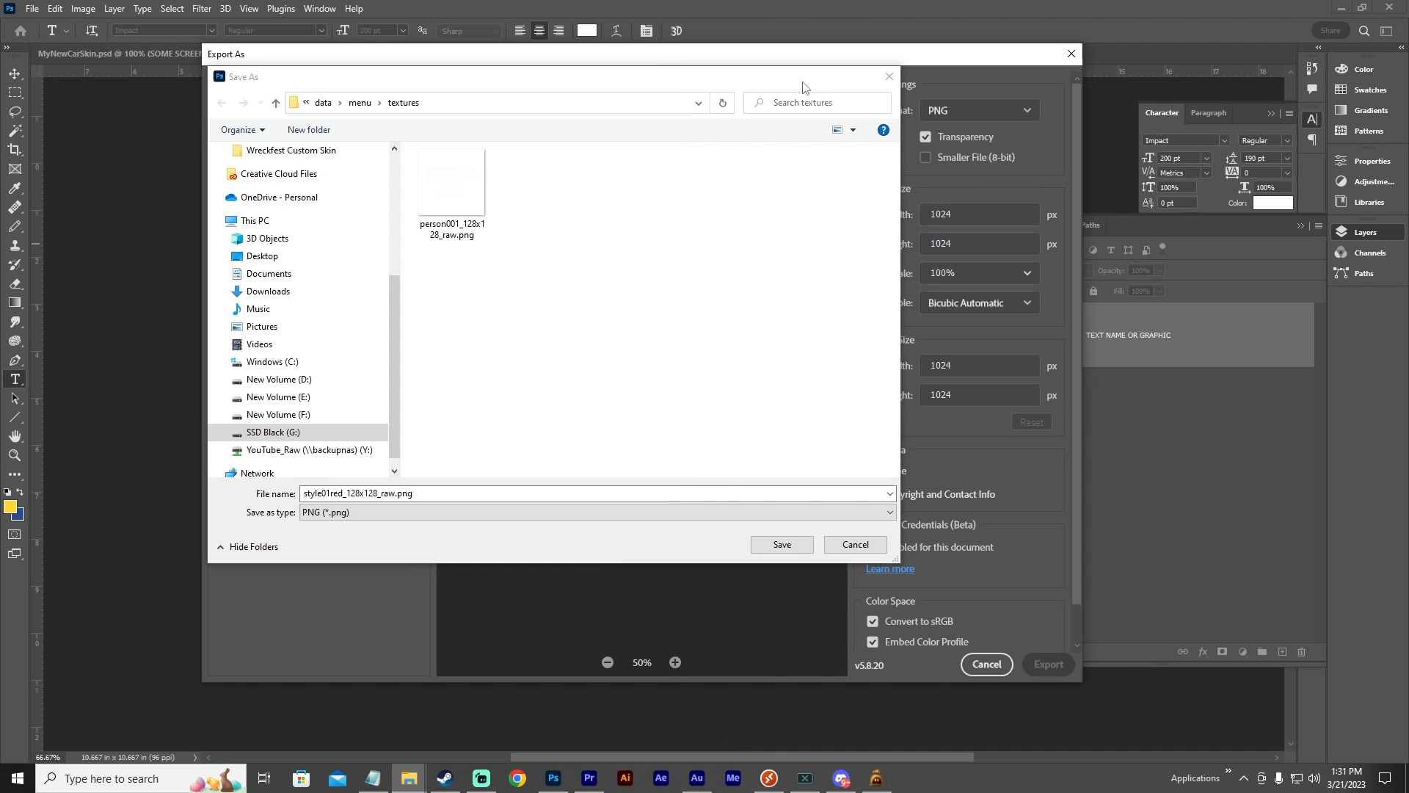
left_click(477, 493)
key("ctrl+a")
key("ctrl+v")
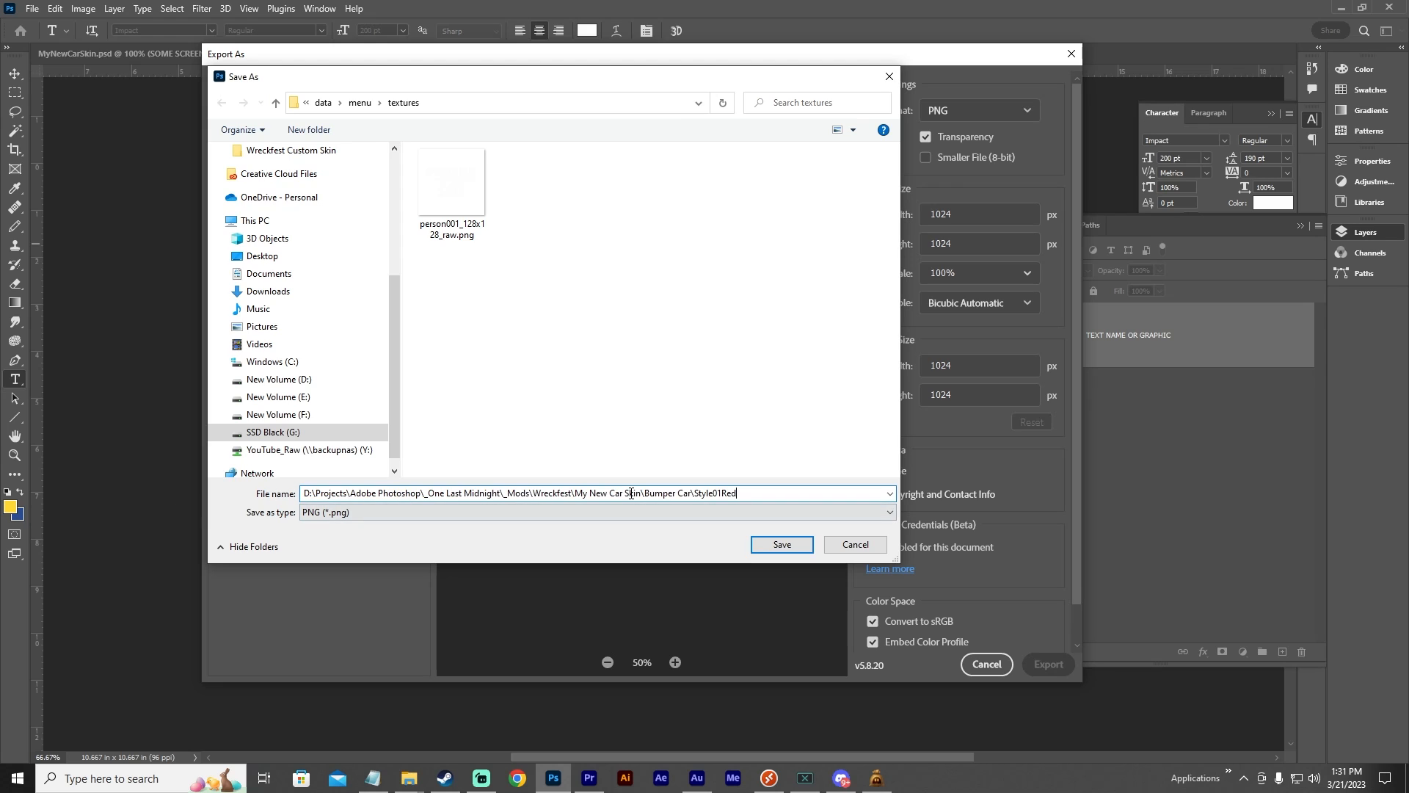
key("Return")
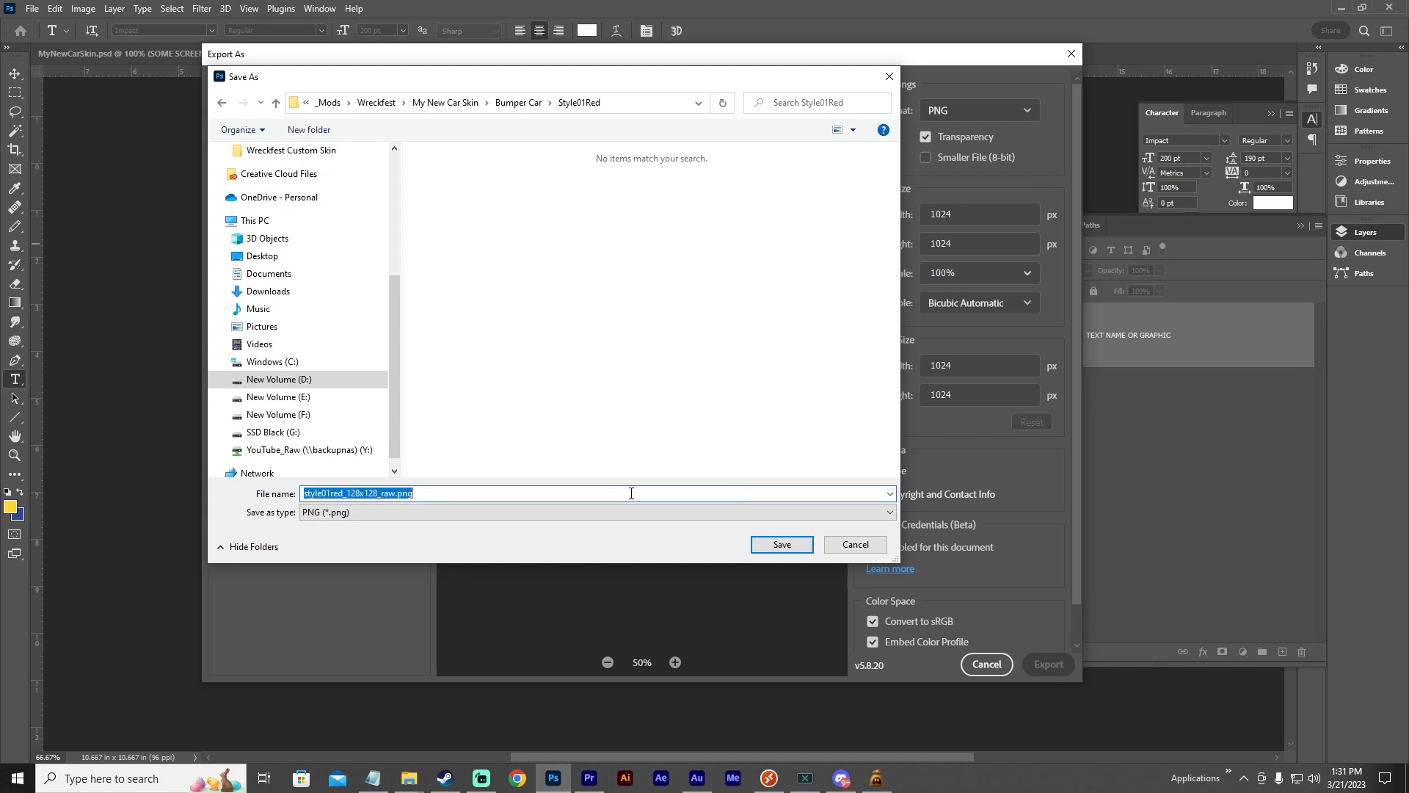
left_click(783, 544)
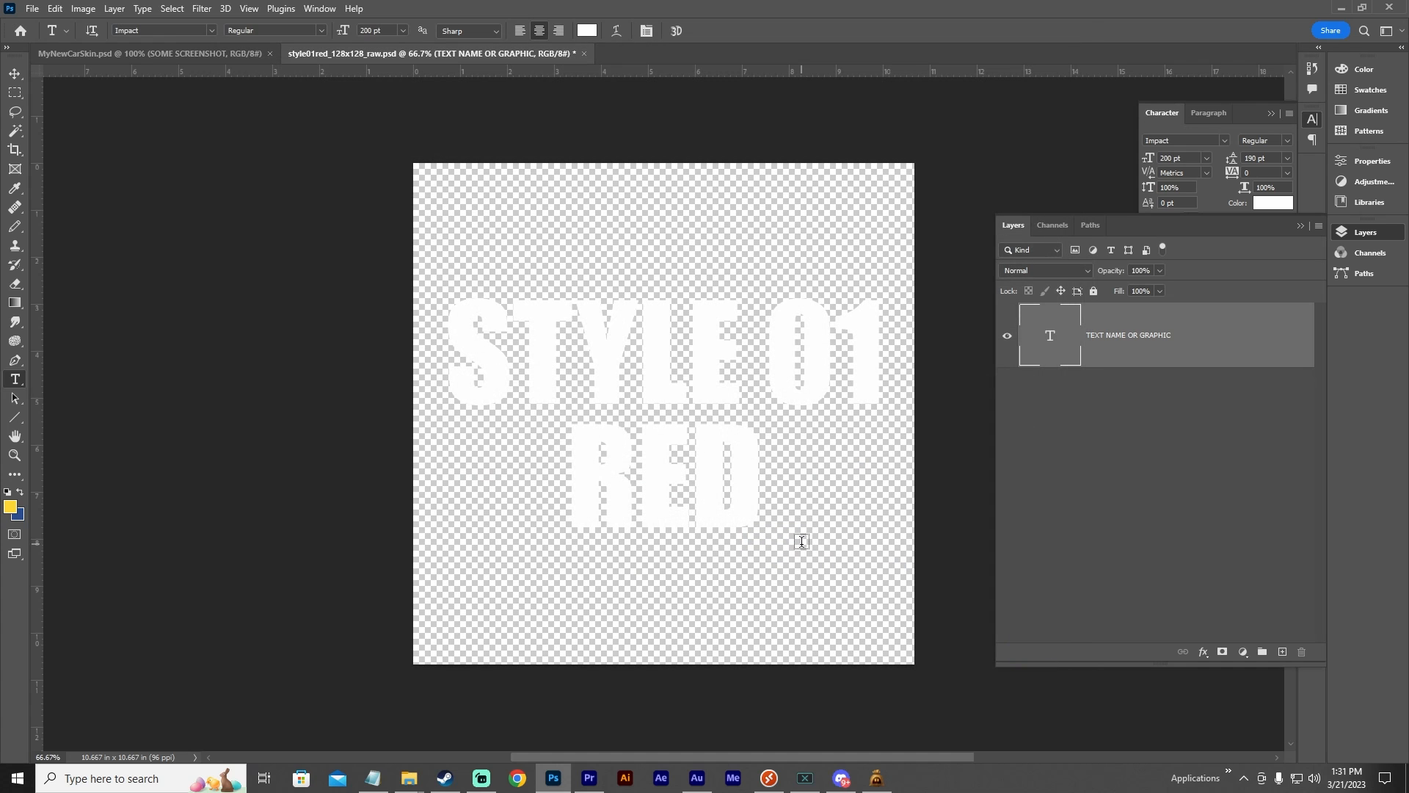
Copy style01red_128x128_raw.png from the Style01Red project folder into the mod's data\menu\textures folder in File Explorer.
left_click(1340, 10)
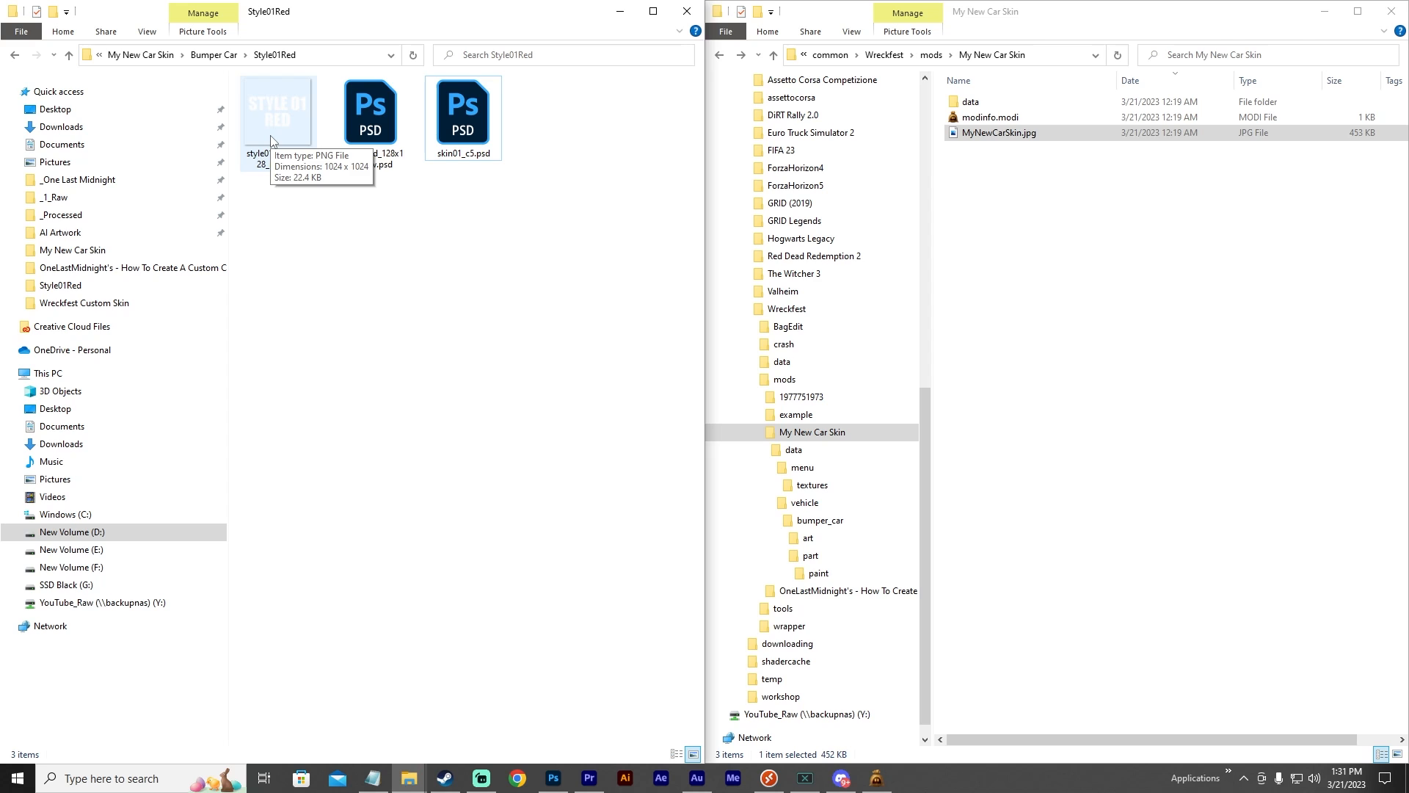
left_click(1076, 253)
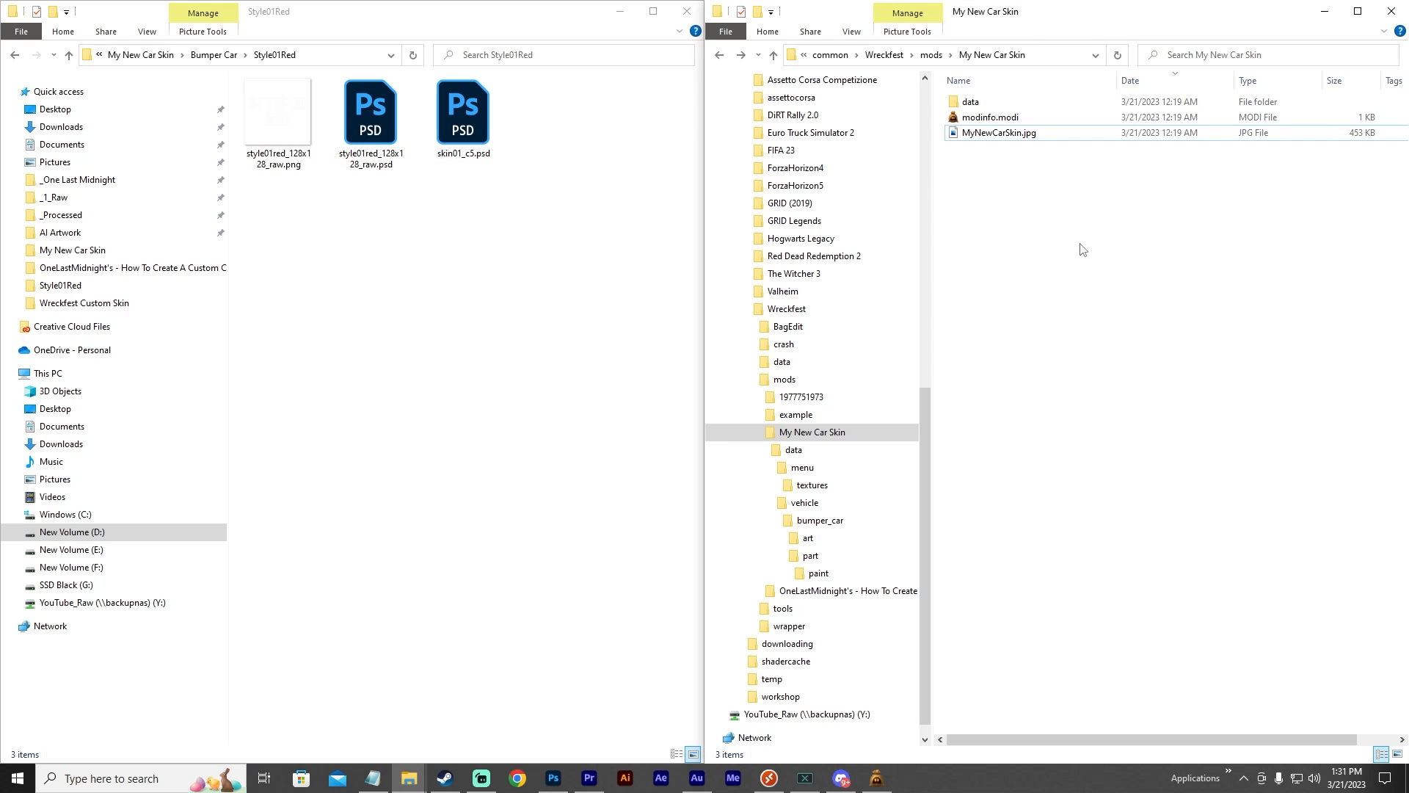
double_click(970, 105)
double_click(974, 102)
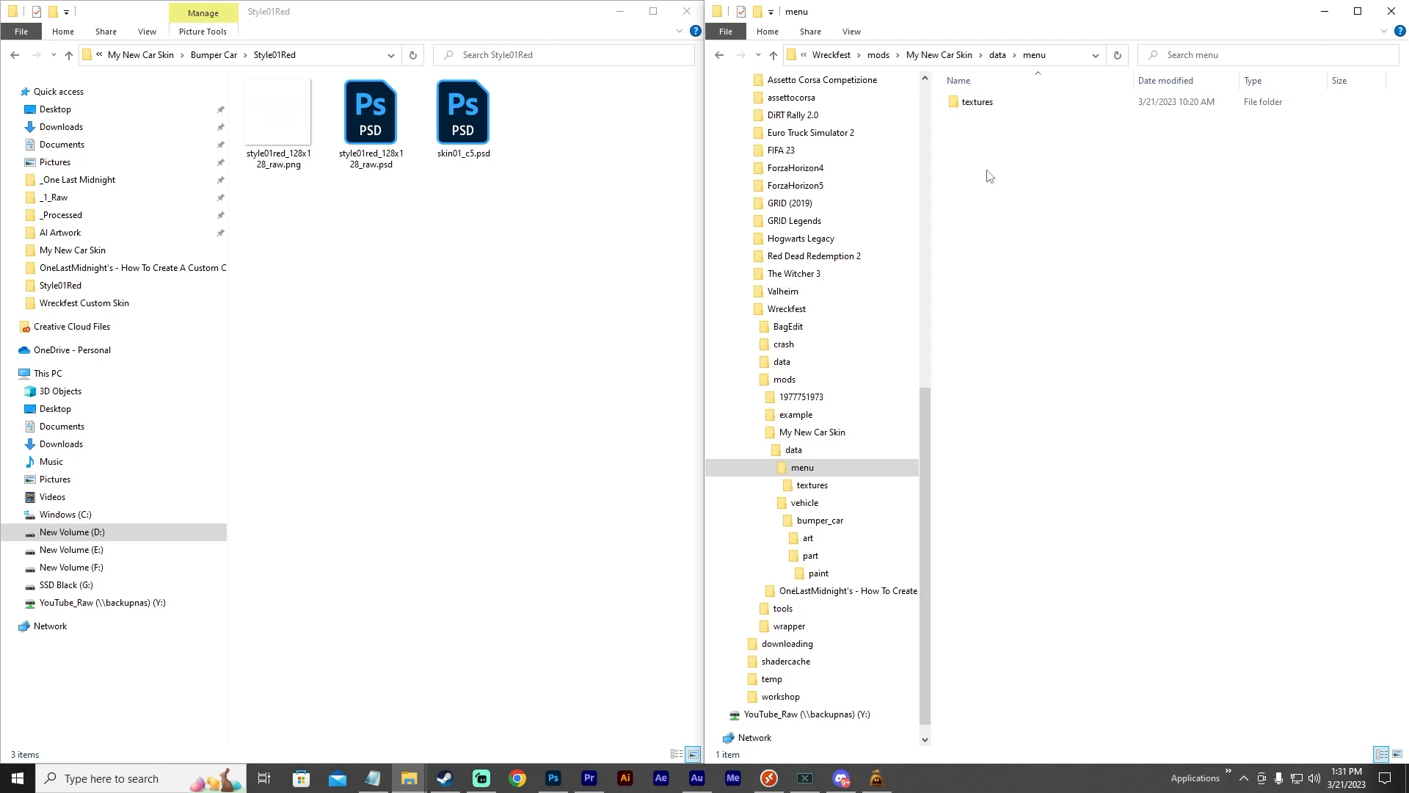
double_click(976, 102)
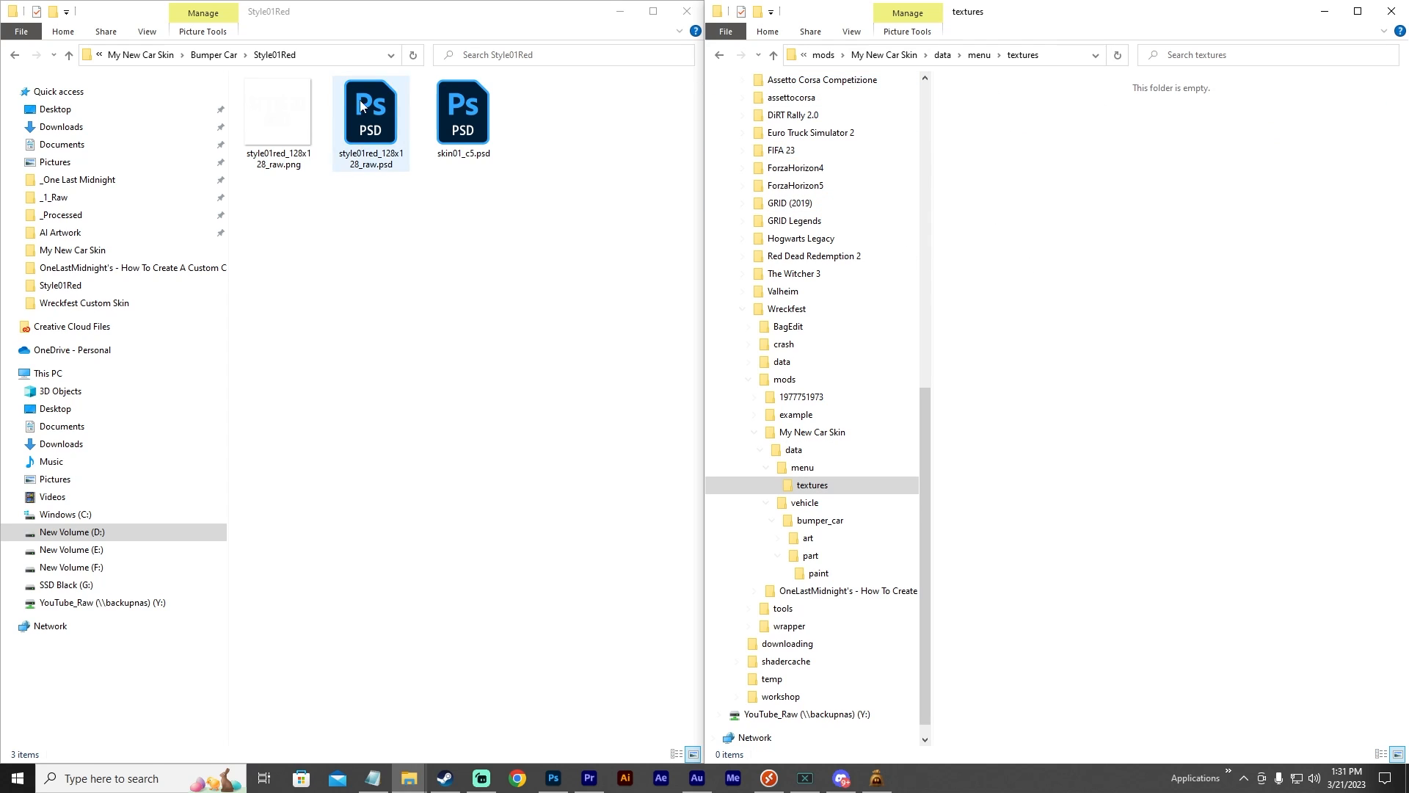
left_click_drag(279, 110, 1133, 242)
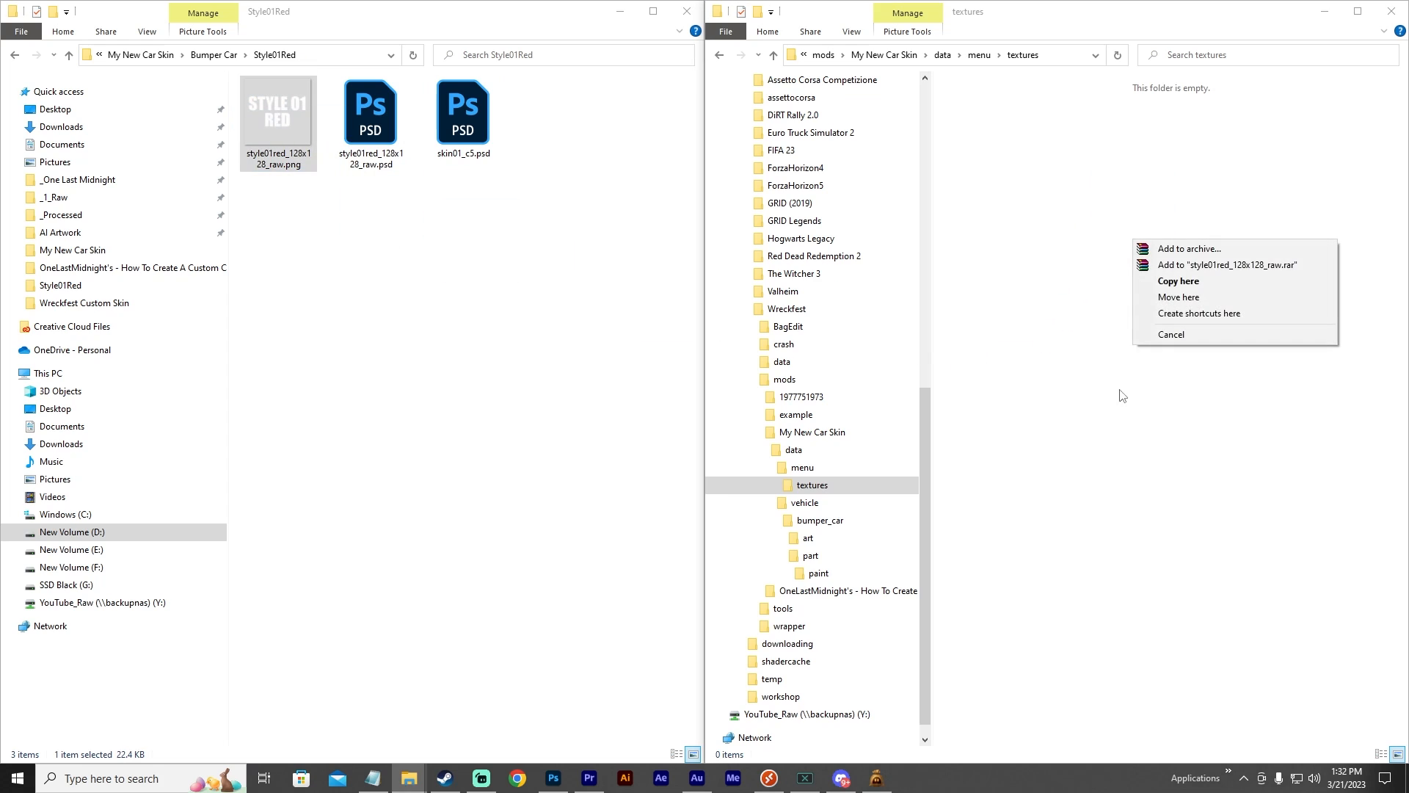
left_click(1199, 286)
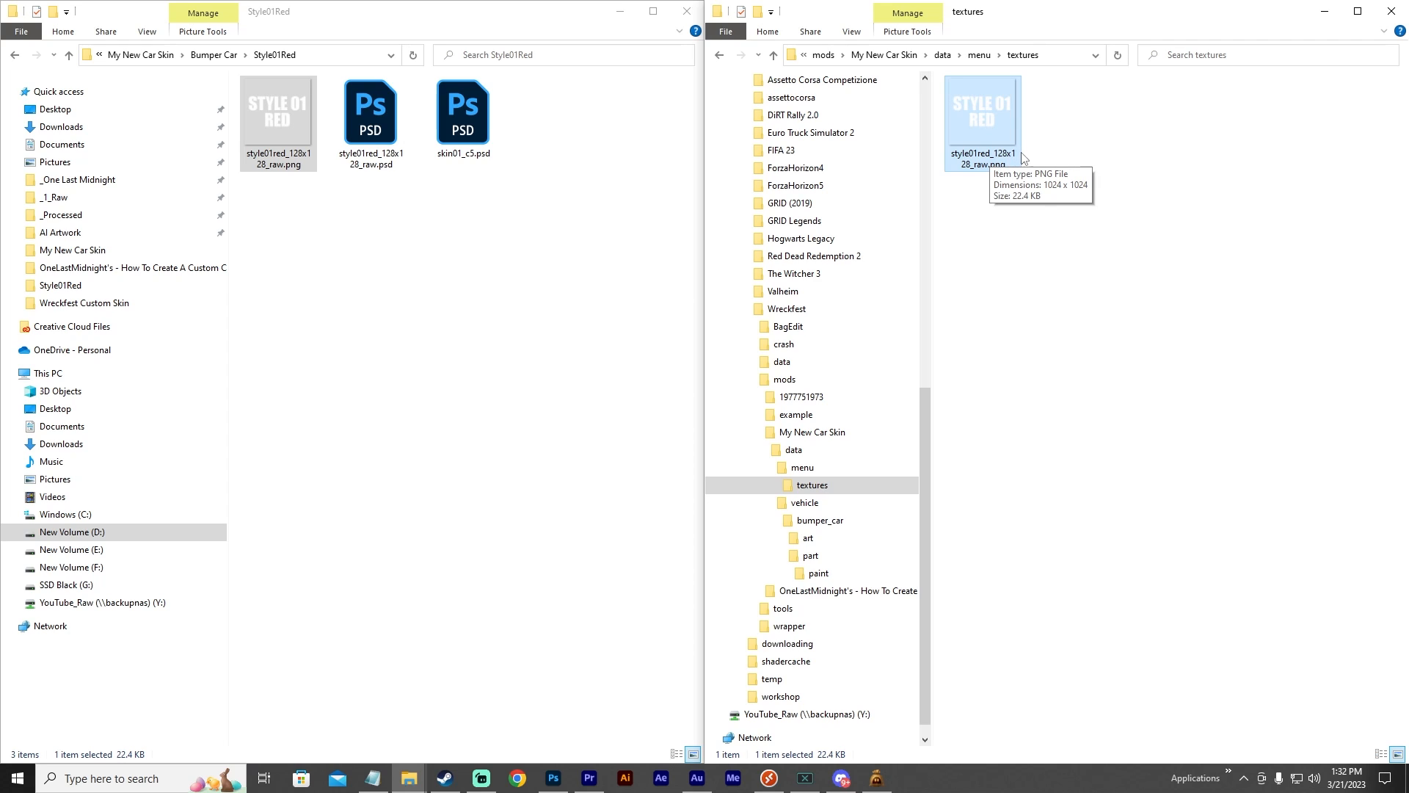
left_click(1037, 197)
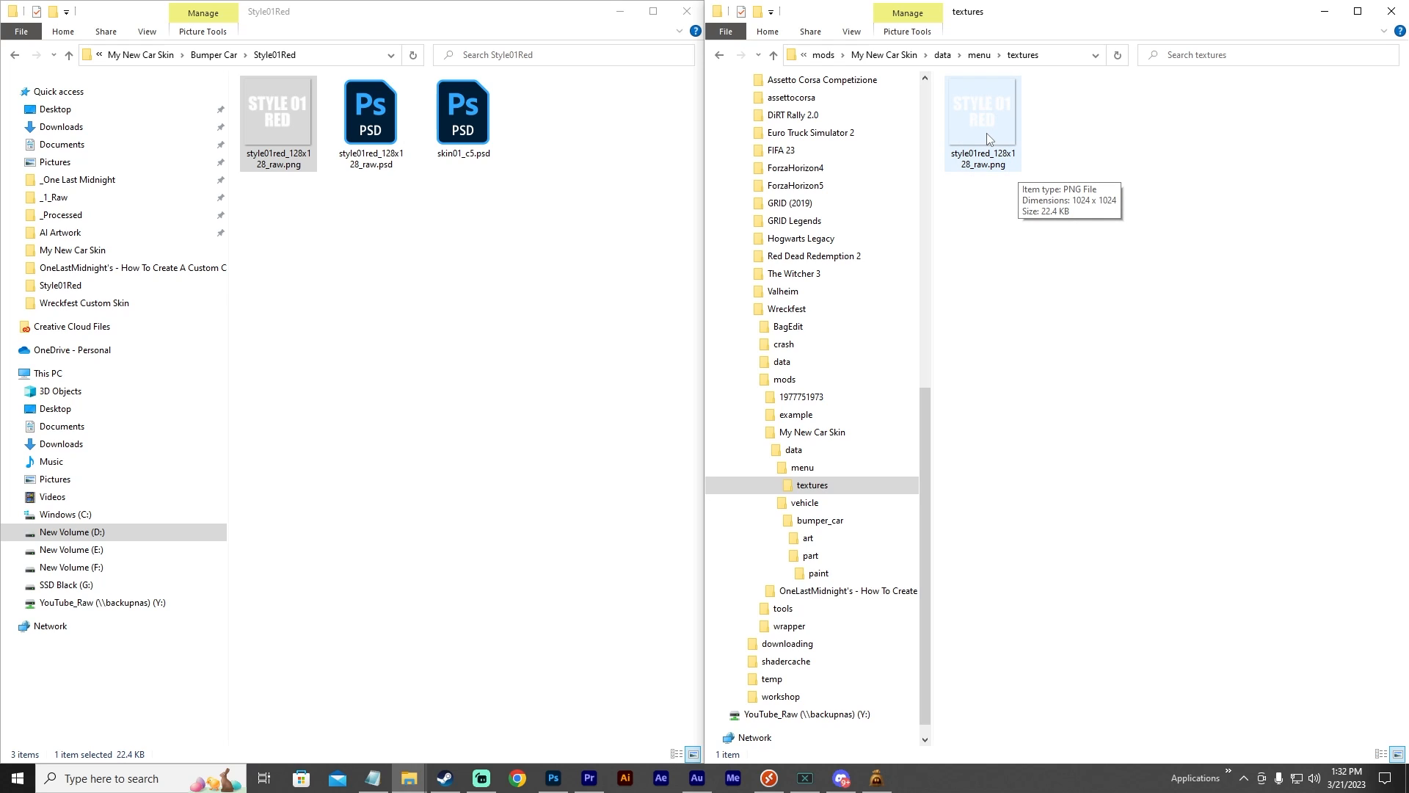
Open the Wreckfest tools folder in another window and convert the textures folder's style01red_128x128_raw.png to a .bmap file with Breckfest.exe.
mouse_move(413, 785)
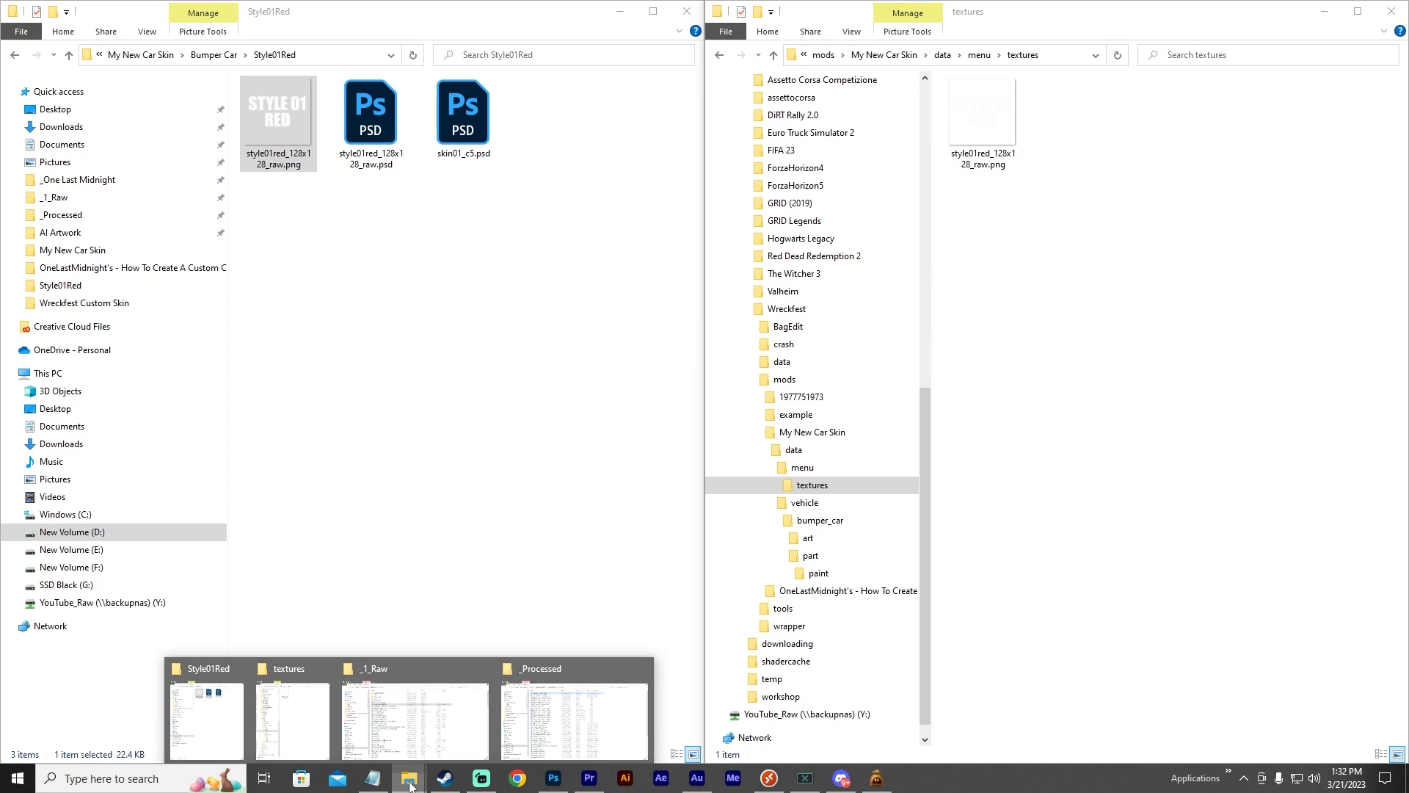
right_click(413, 784)
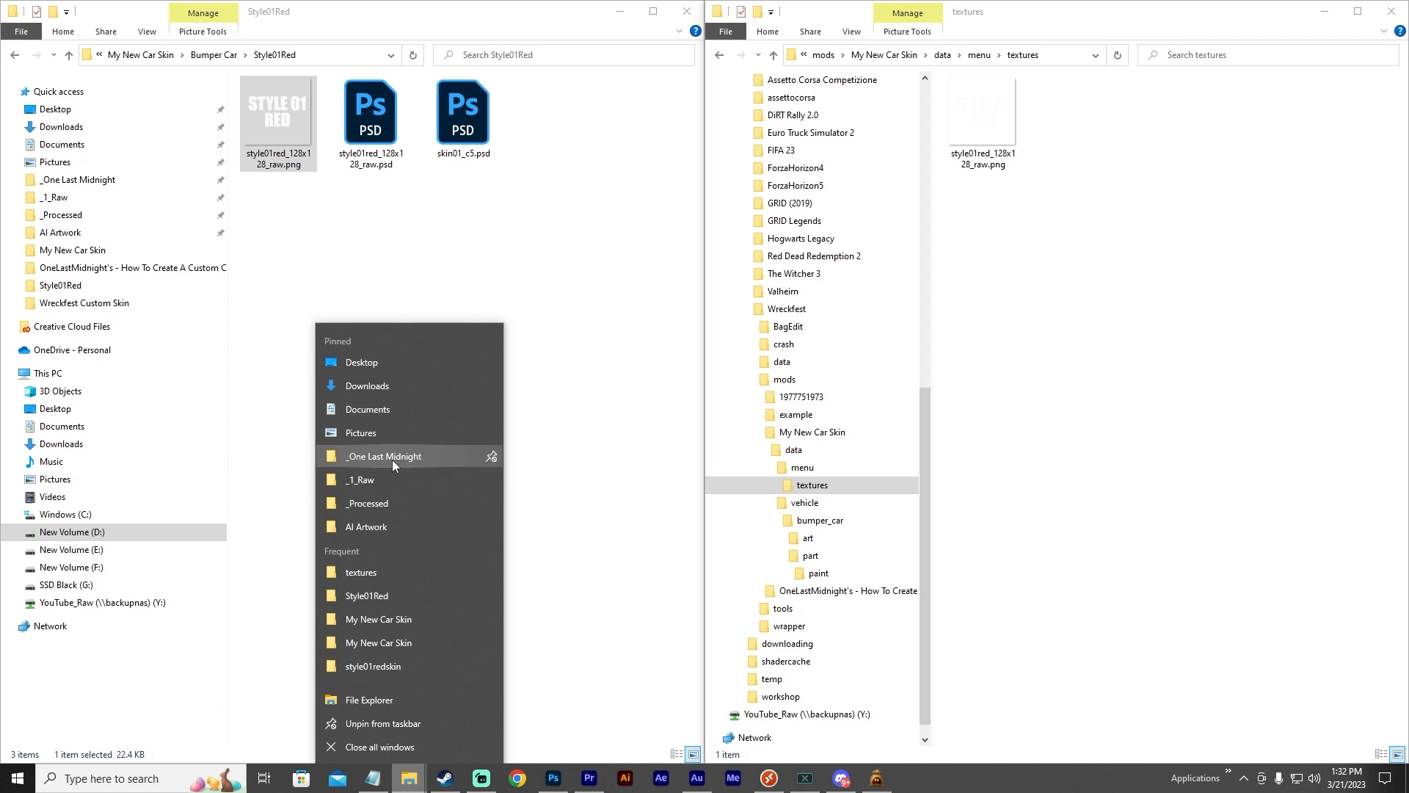
left_click(400, 619)
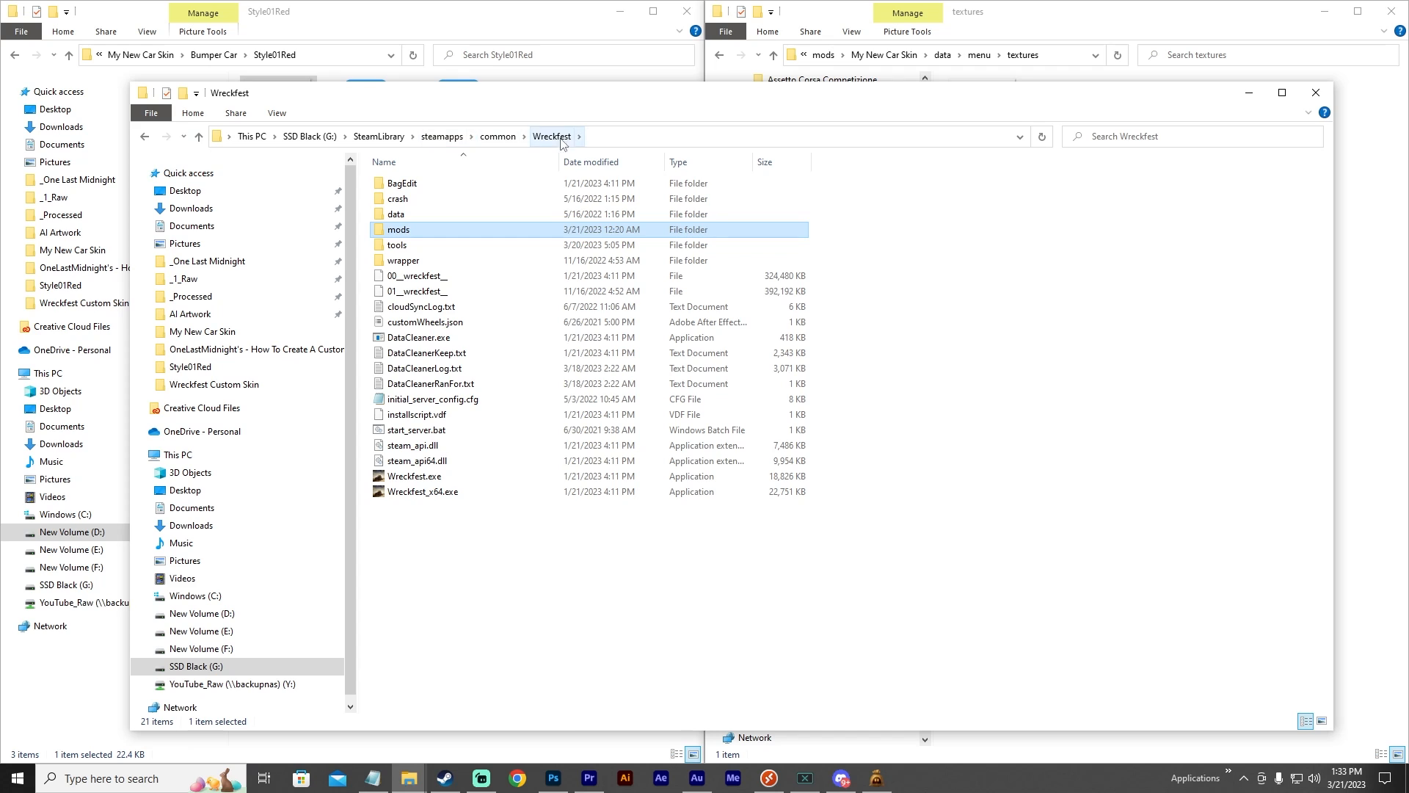
double_click(412, 245)
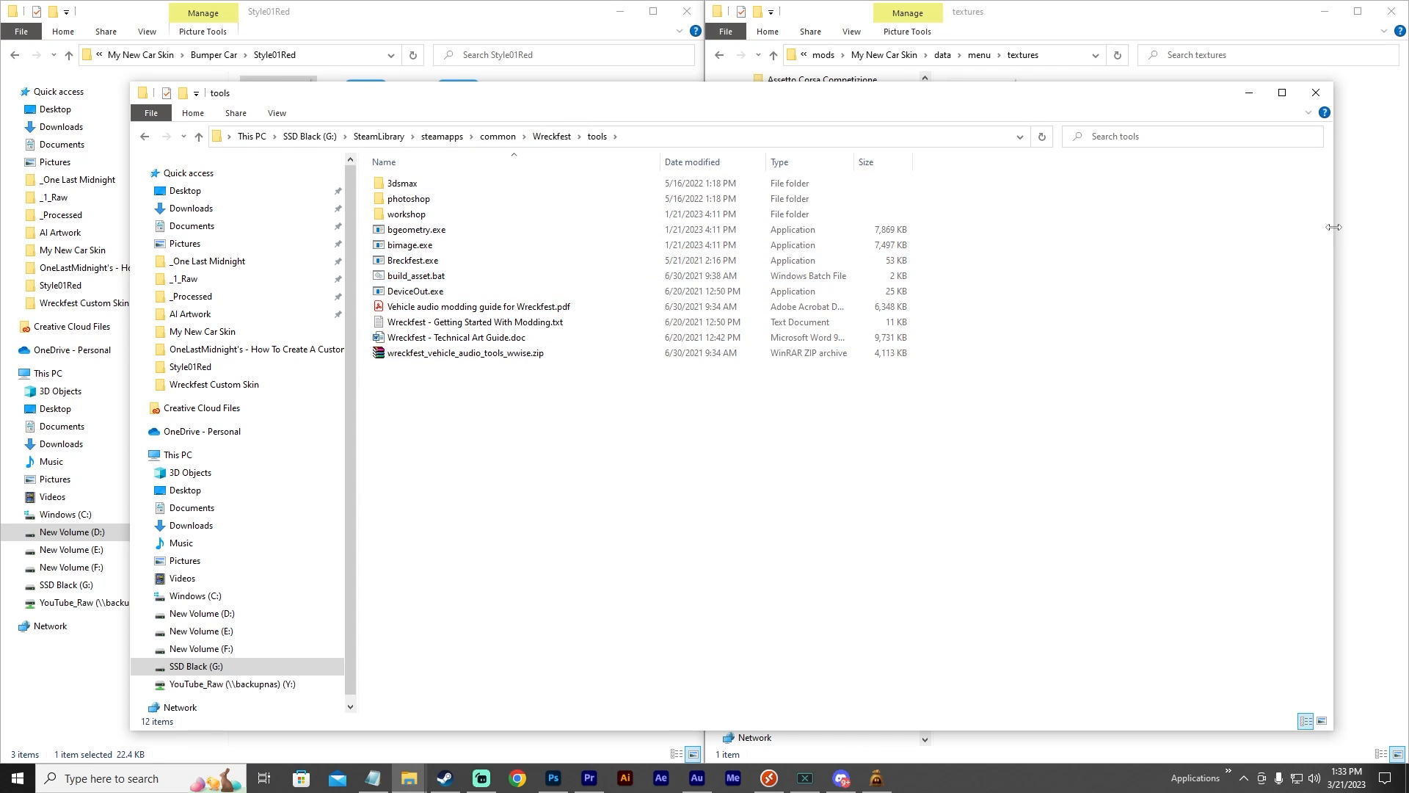
left_click_drag(1334, 227, 607, 227)
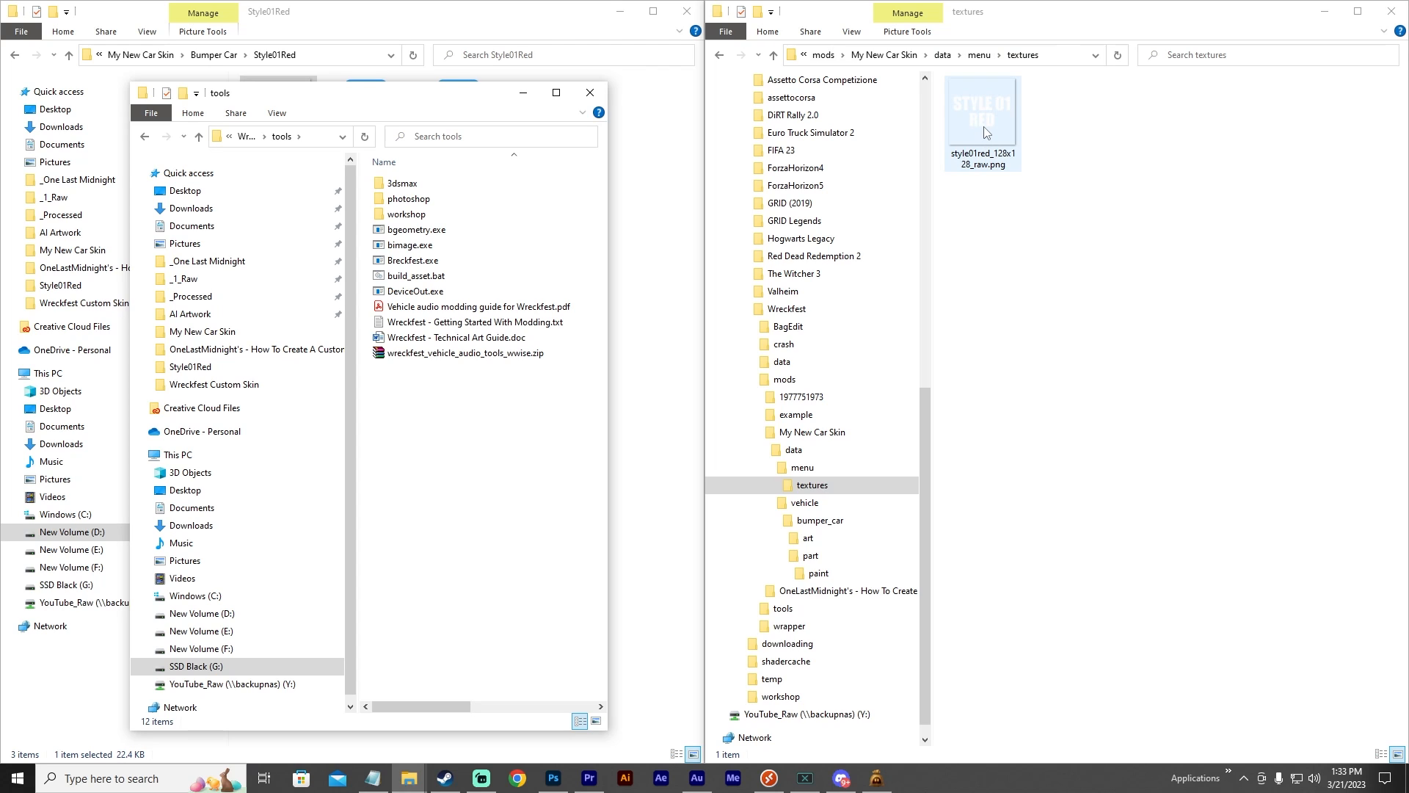
left_click_drag(987, 131, 433, 266)
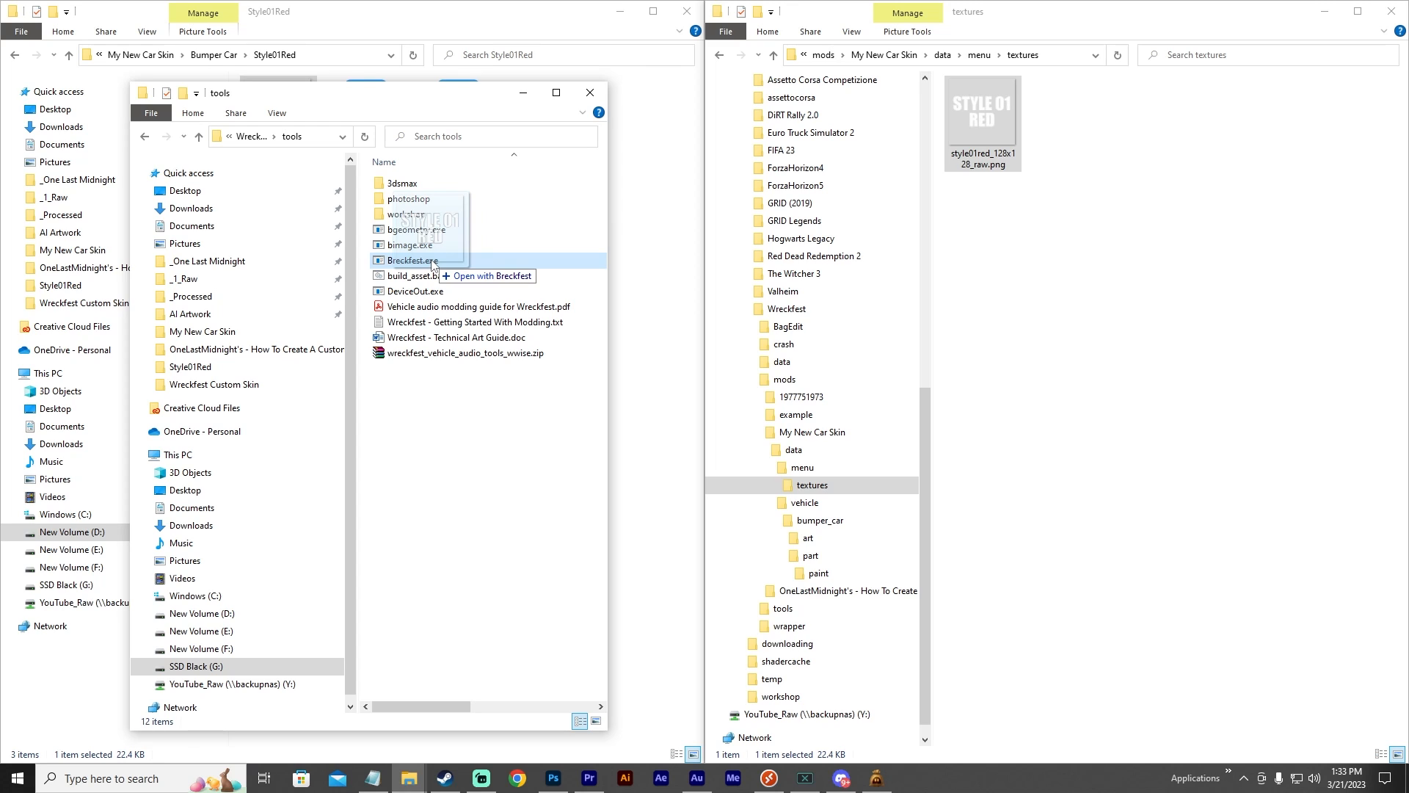
left_click_drag(433, 266, 433, 265)
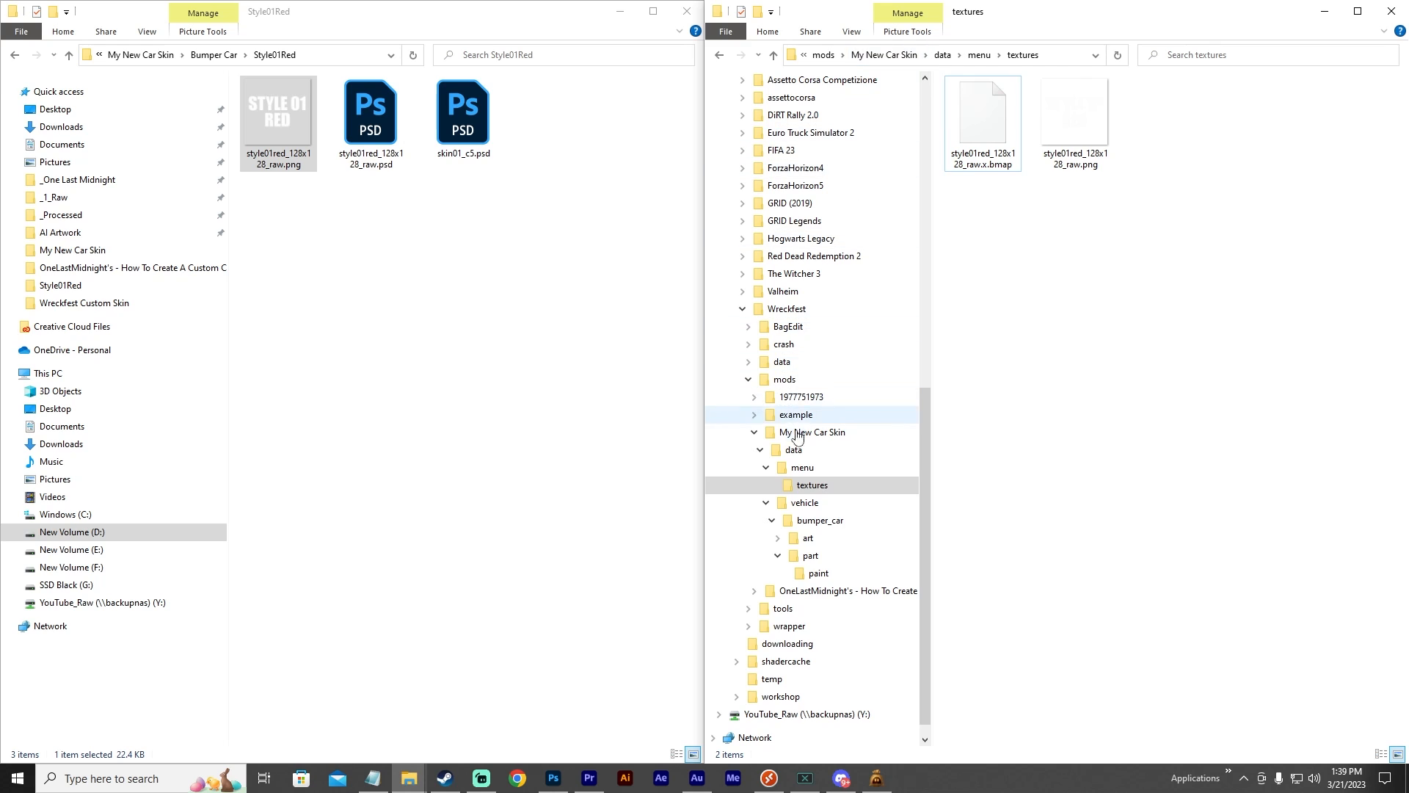
Open the My New Car Skin mod's data\vehicle\bumper_car\art\style01redskin folder in the mod's File Explorer window.
left_click(884, 55)
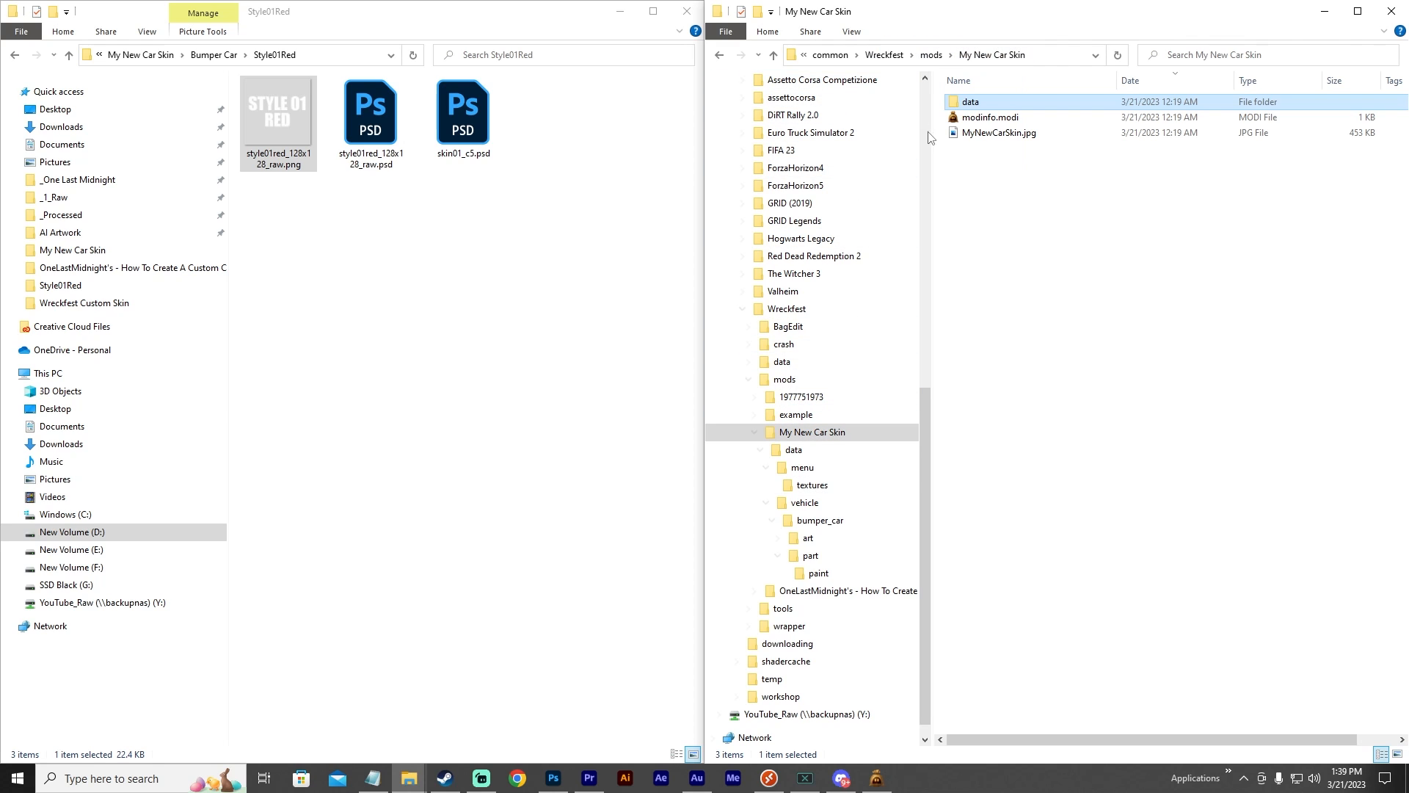
double_click(979, 104)
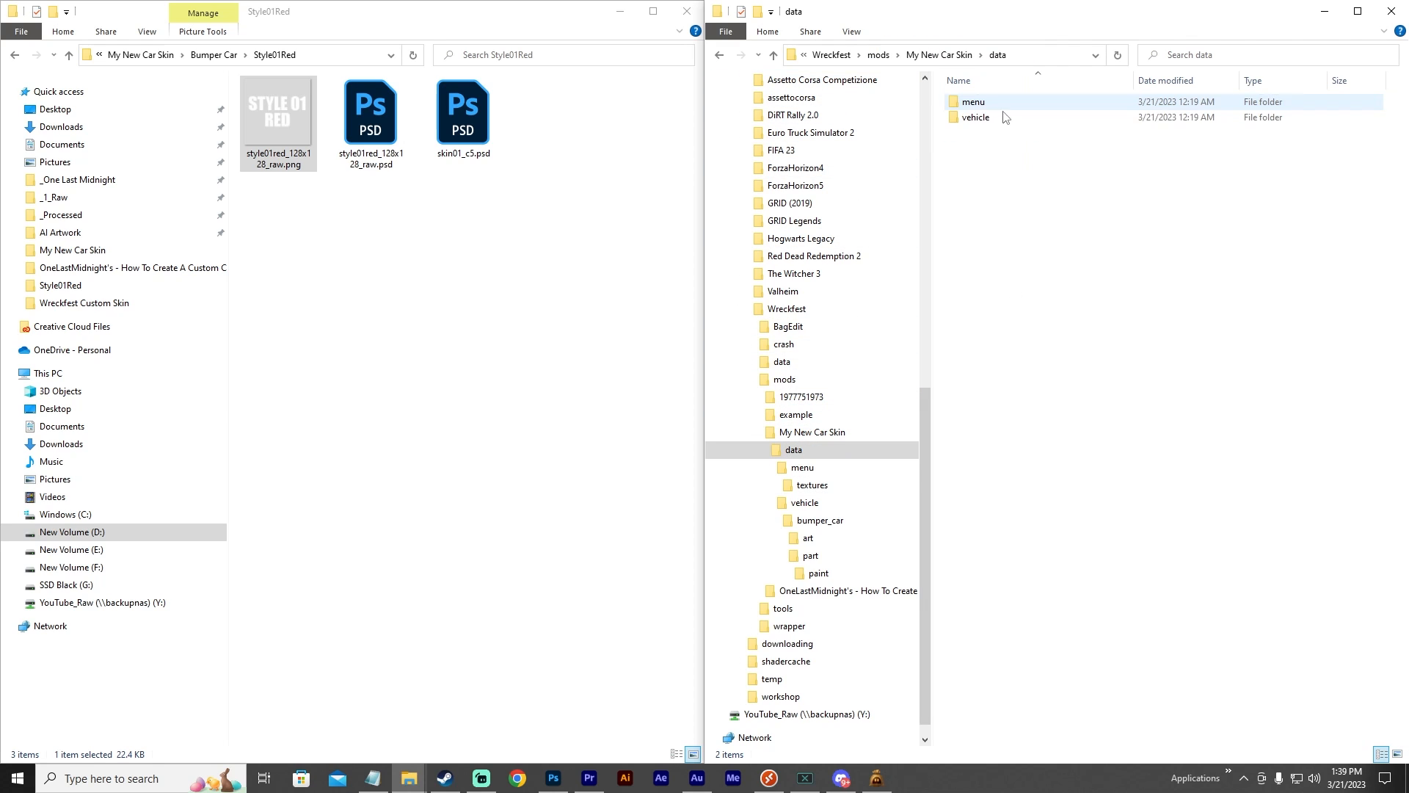
double_click(984, 117)
double_click(1003, 107)
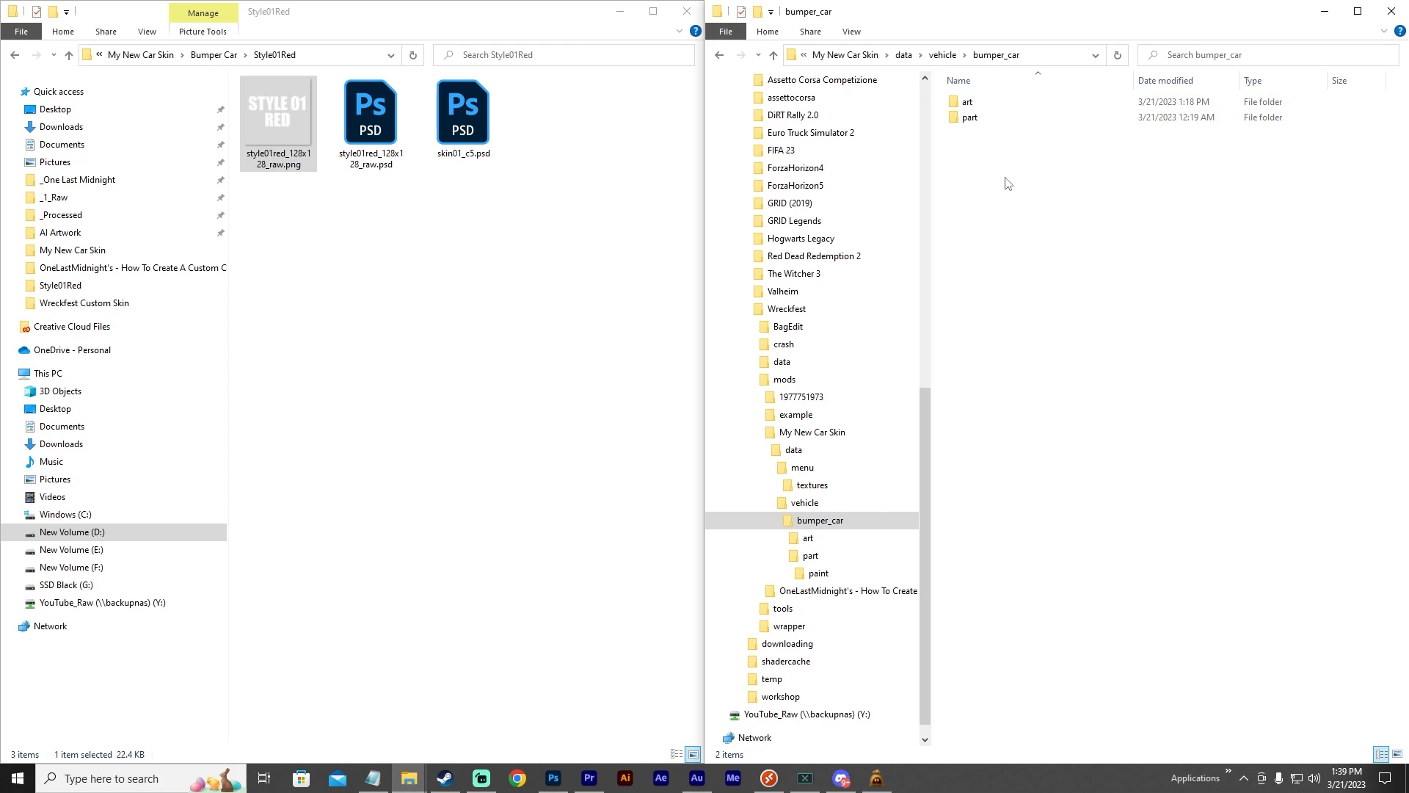
left_click(975, 103)
double_click(976, 102)
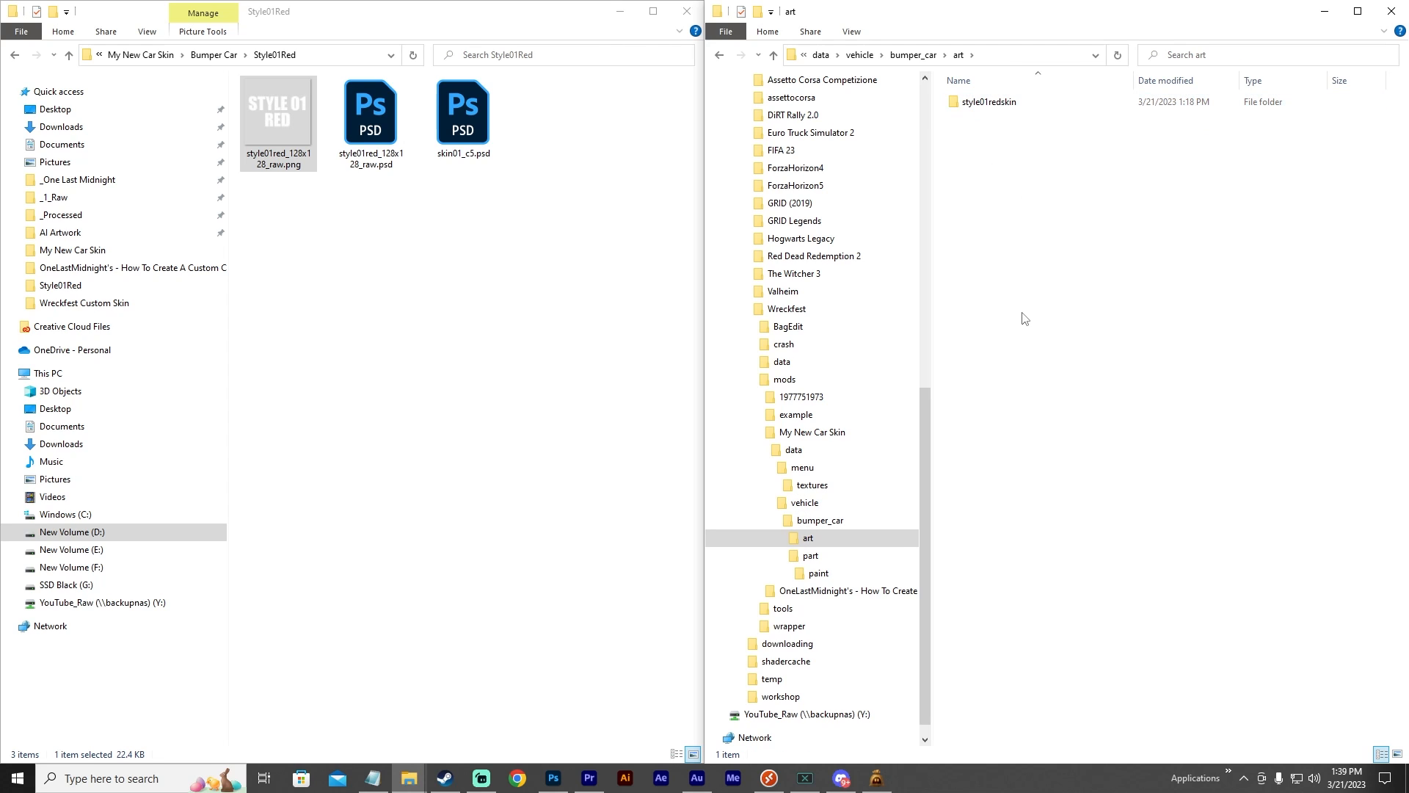
left_click(1000, 110)
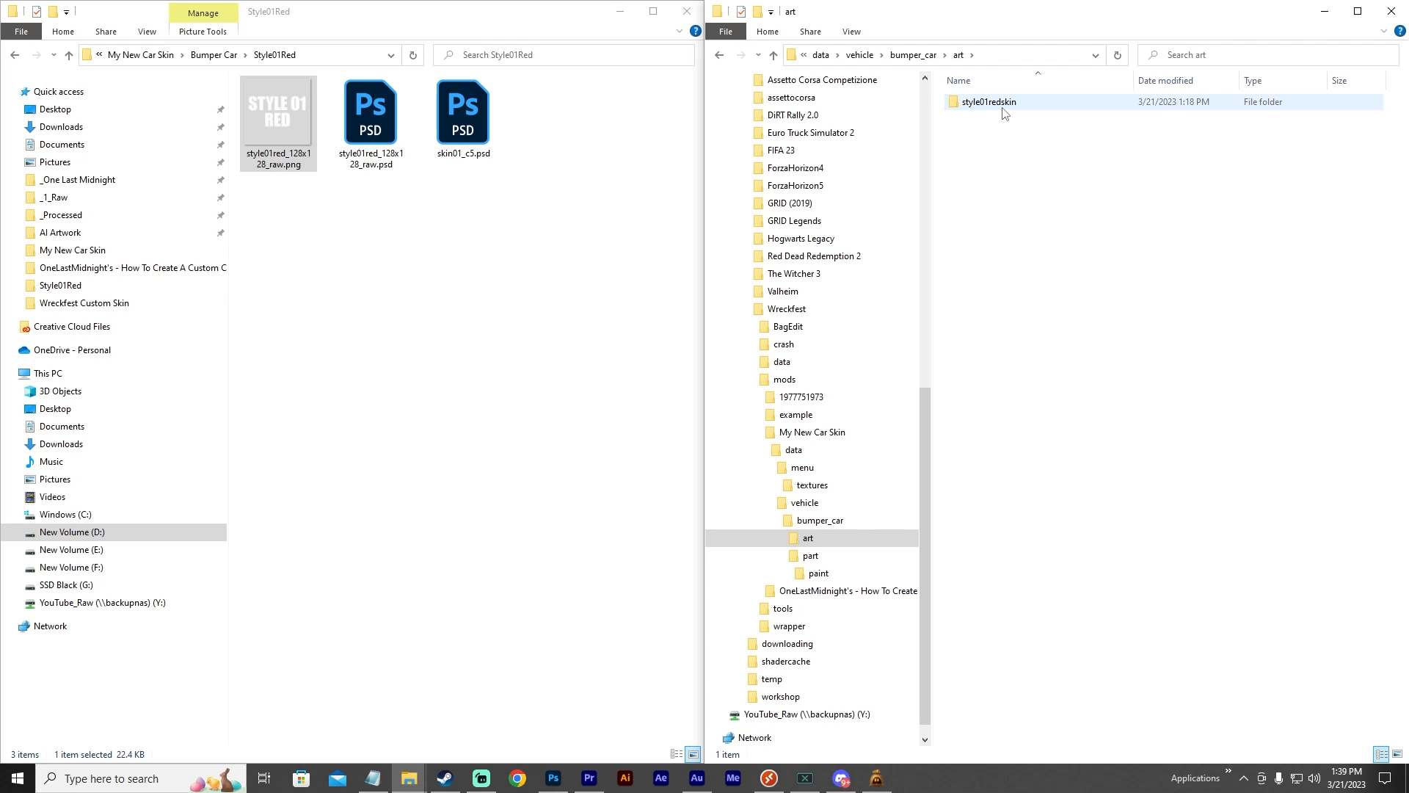
double_click(998, 110)
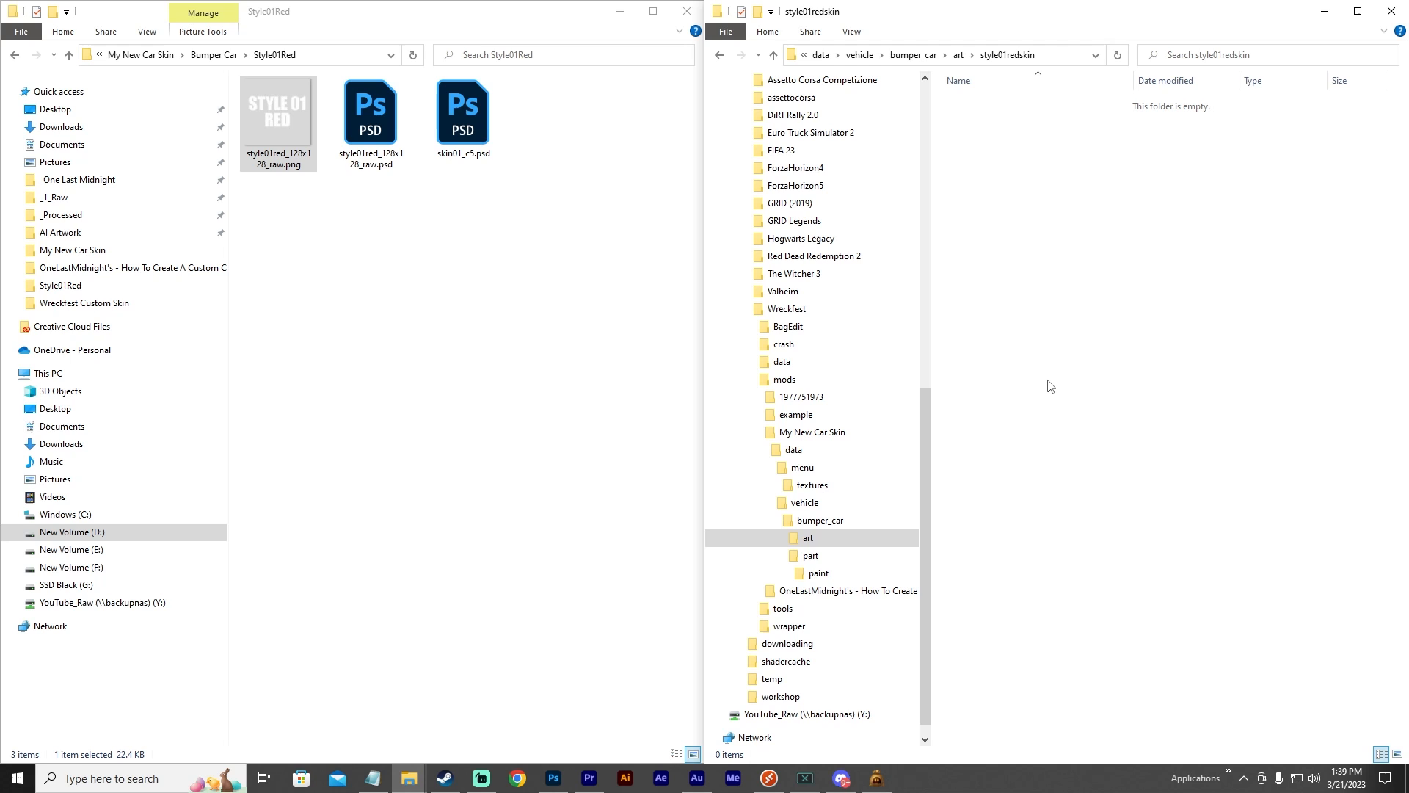
In the widened tools folder window, go to the game's Wreckfest\data\vehicle folder and select the bumper_car folder.
left_click(408, 787)
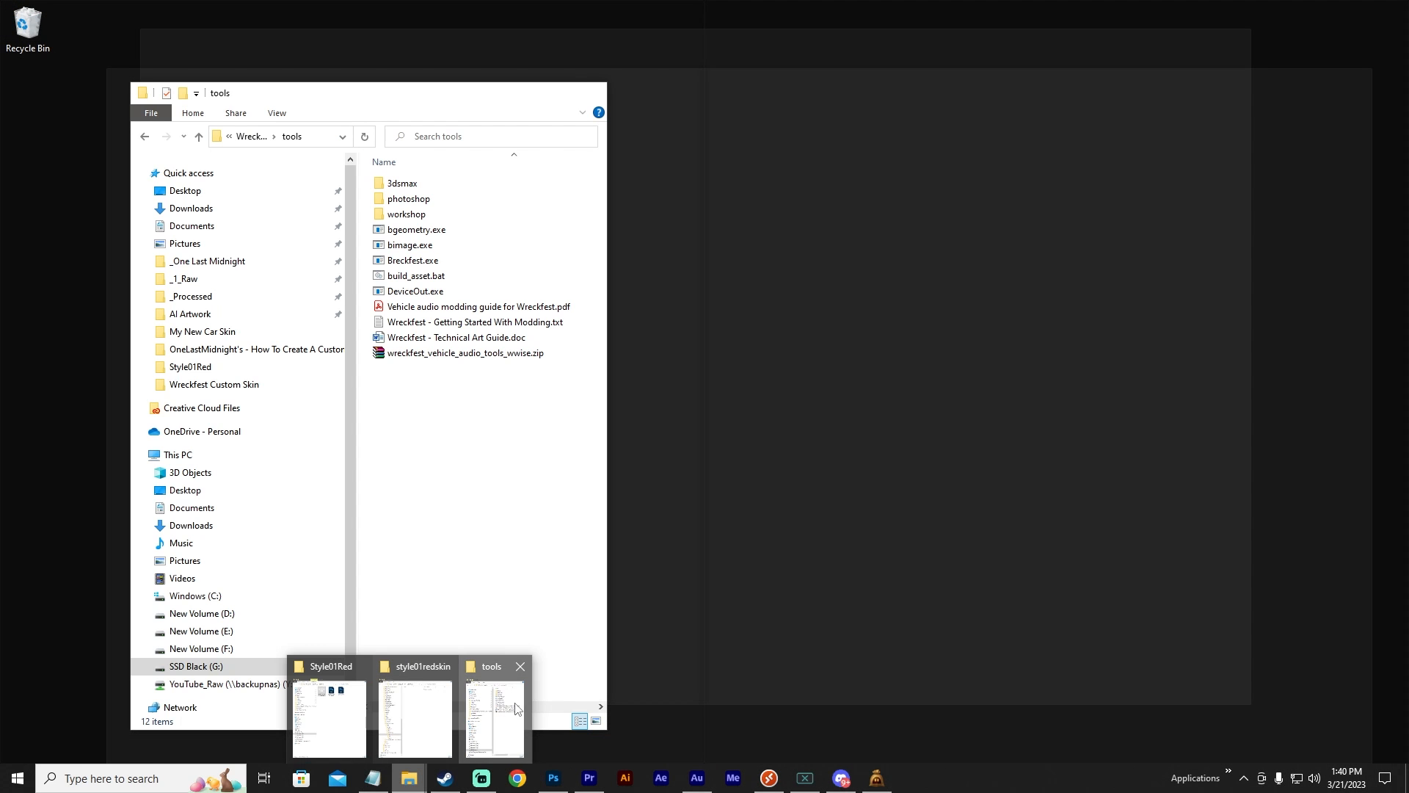
left_click(516, 708)
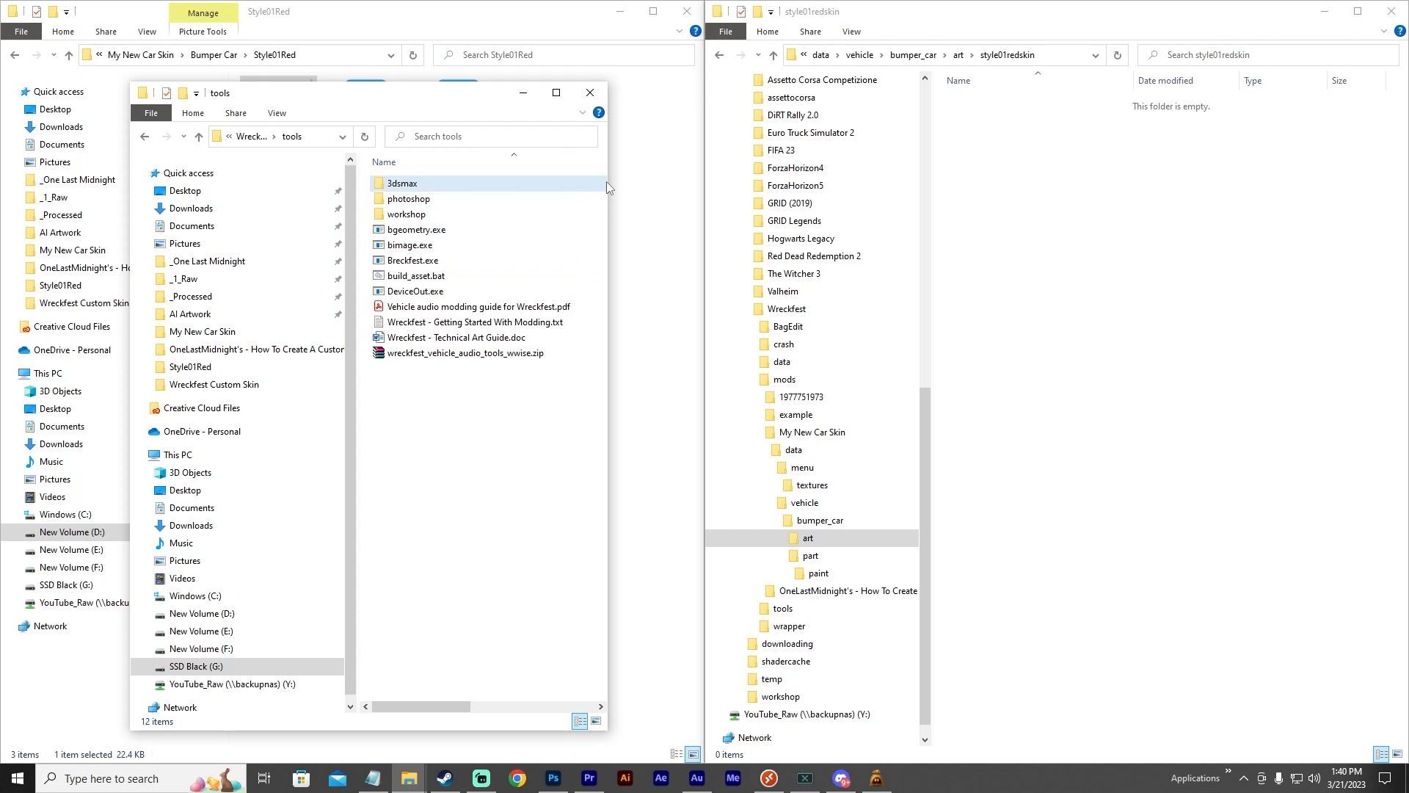
left_click_drag(607, 187, 754, 187)
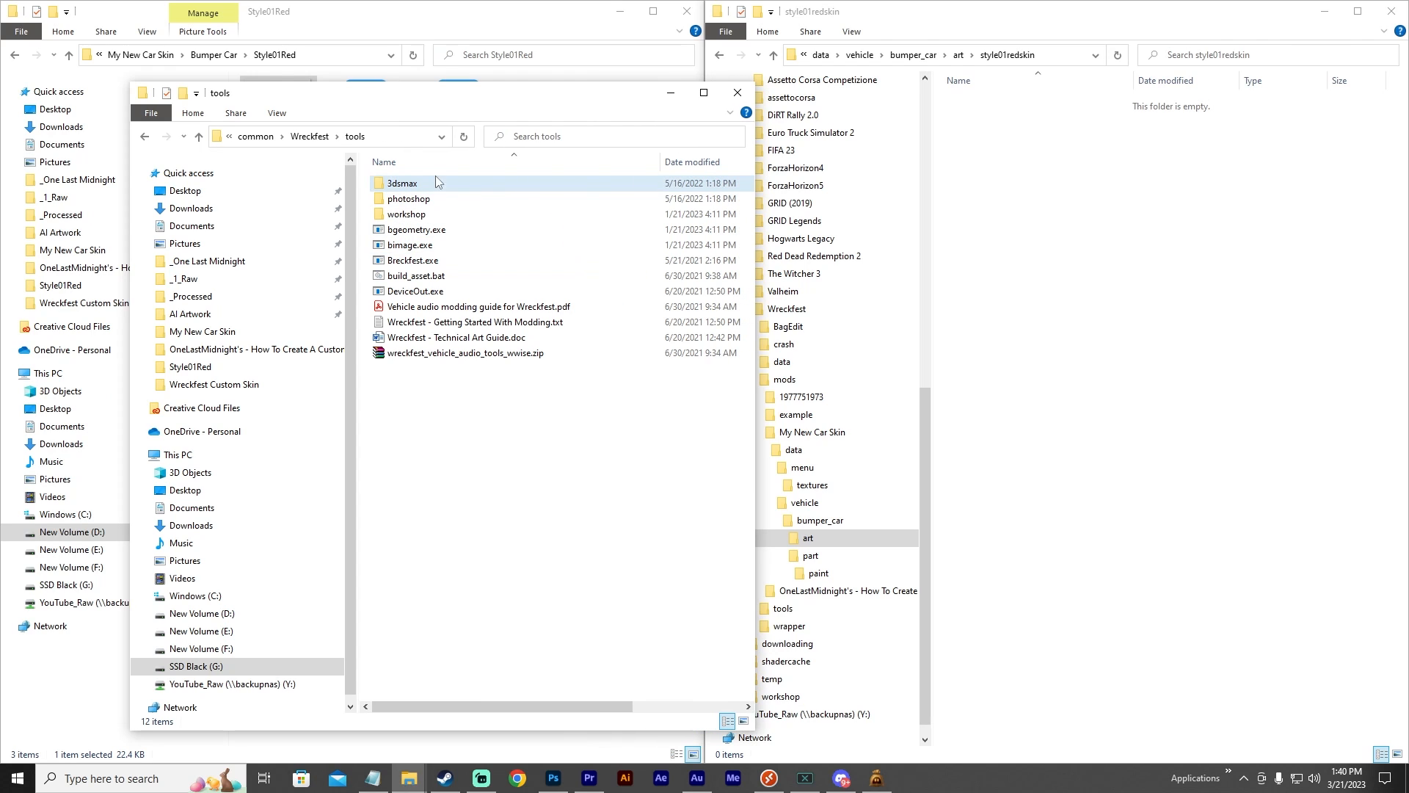
left_click(309, 138)
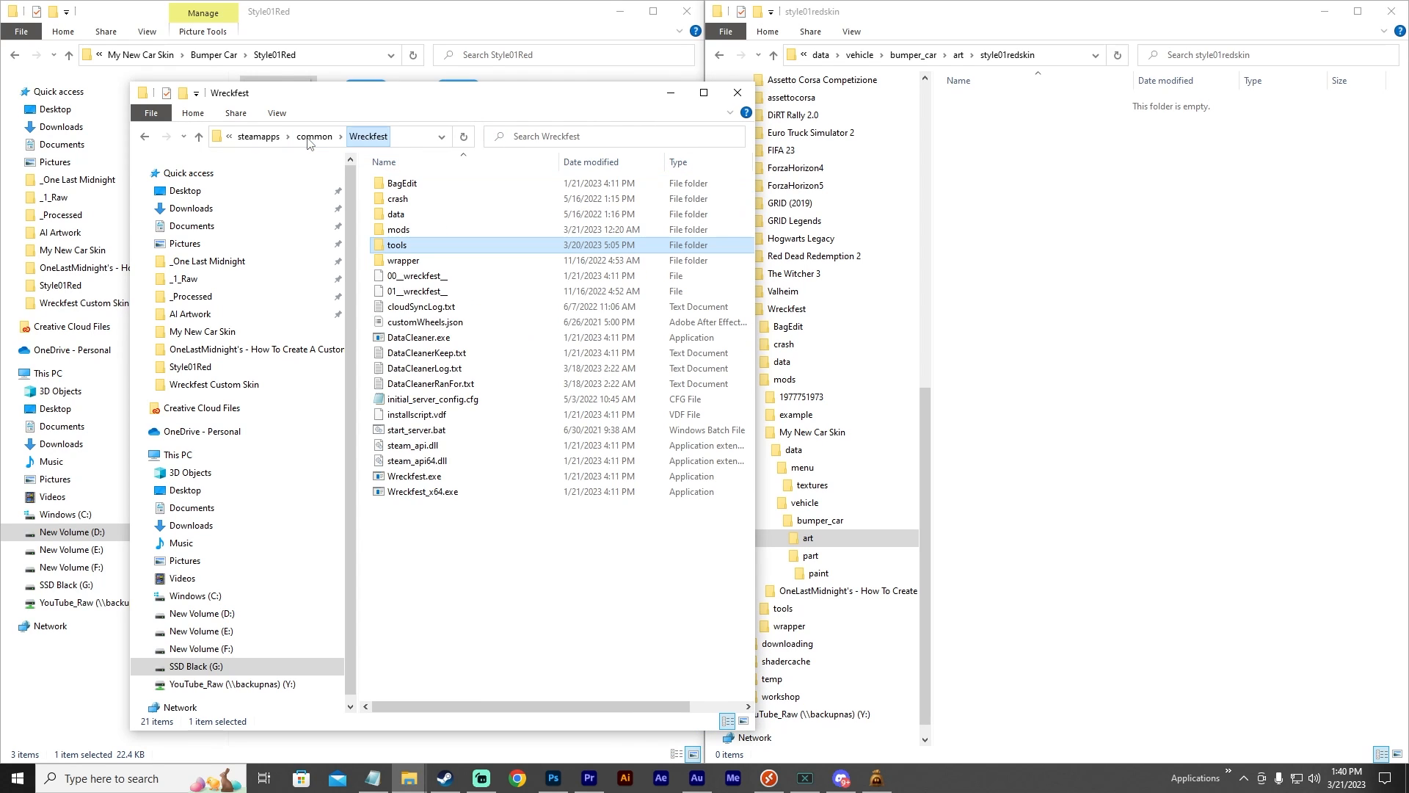
double_click(399, 217)
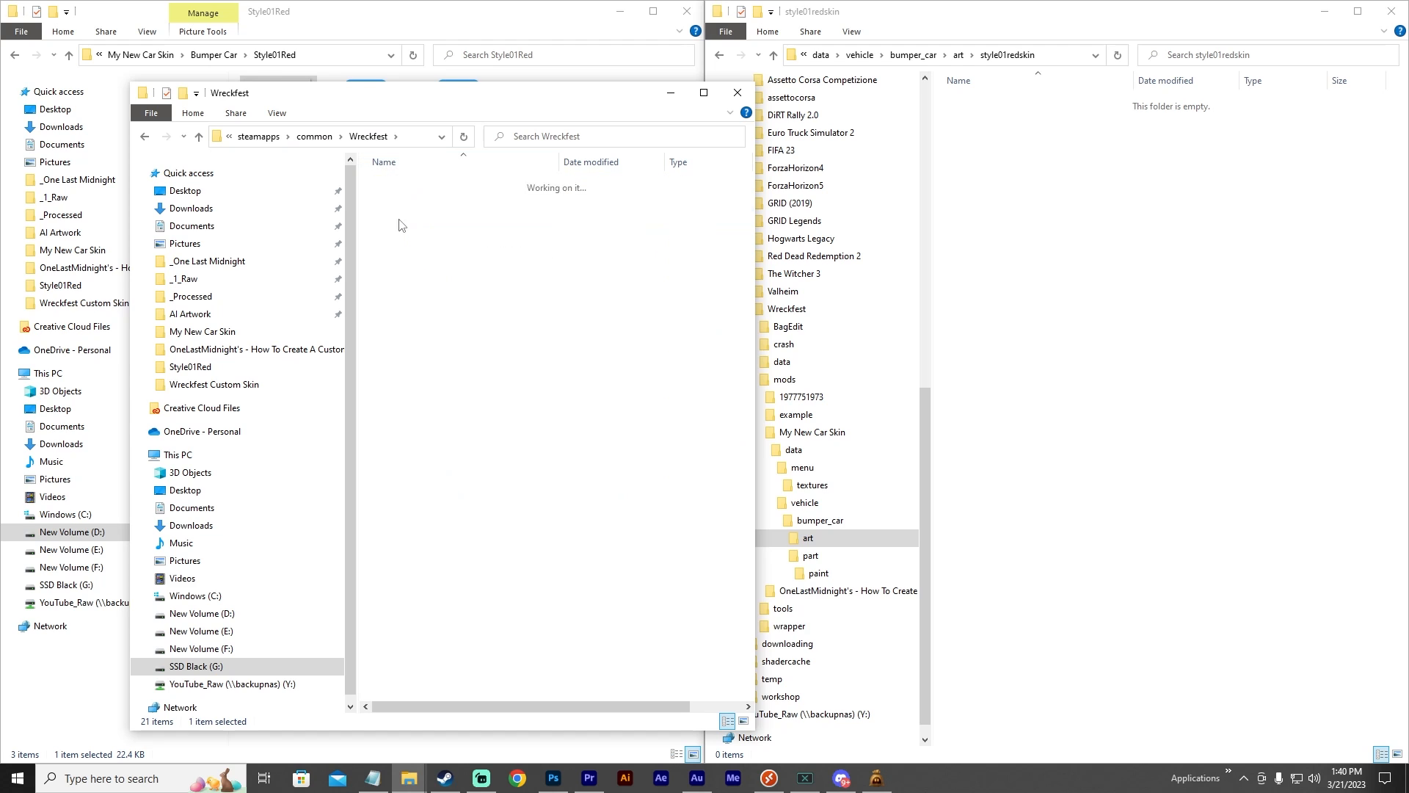
double_click(403, 261)
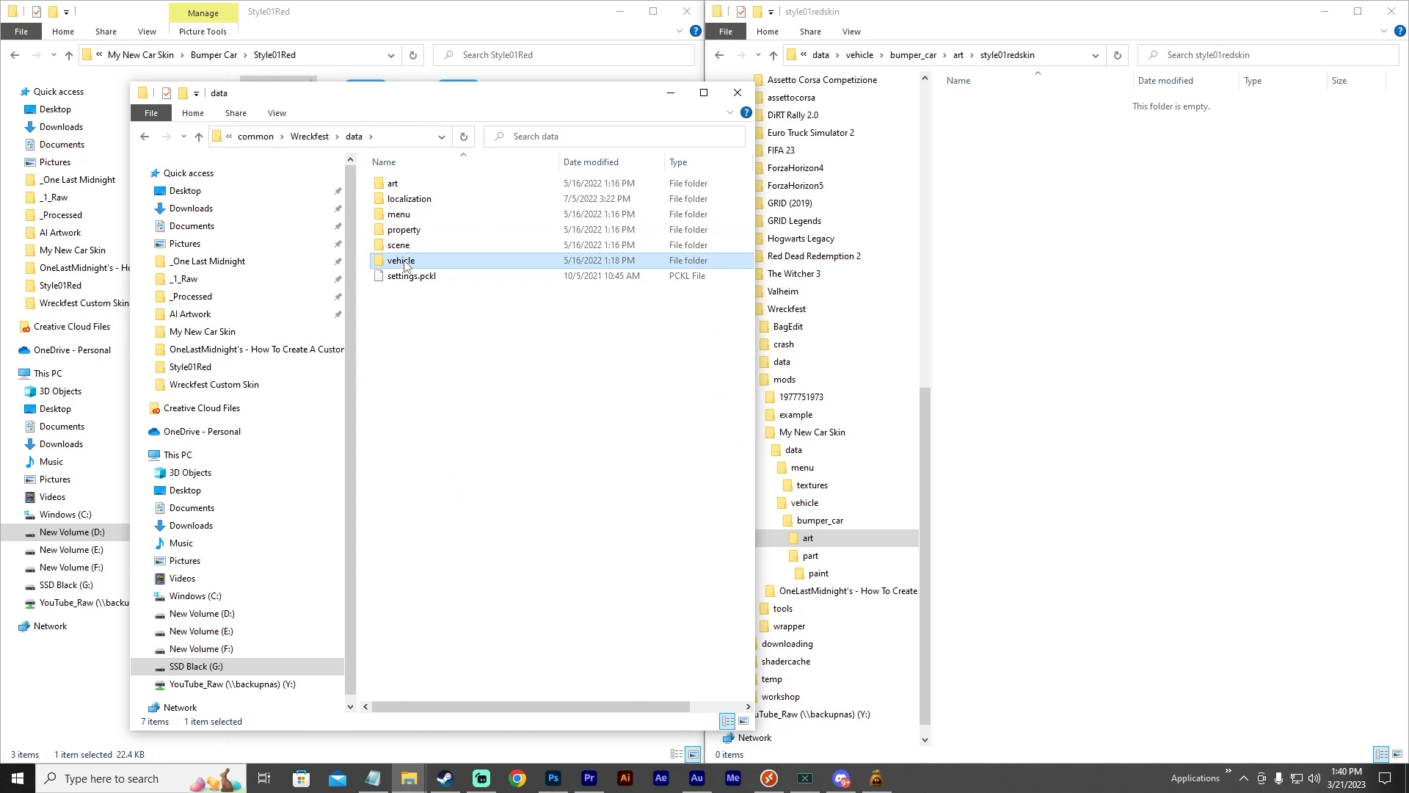
scroll(514, 441, "down", 15)
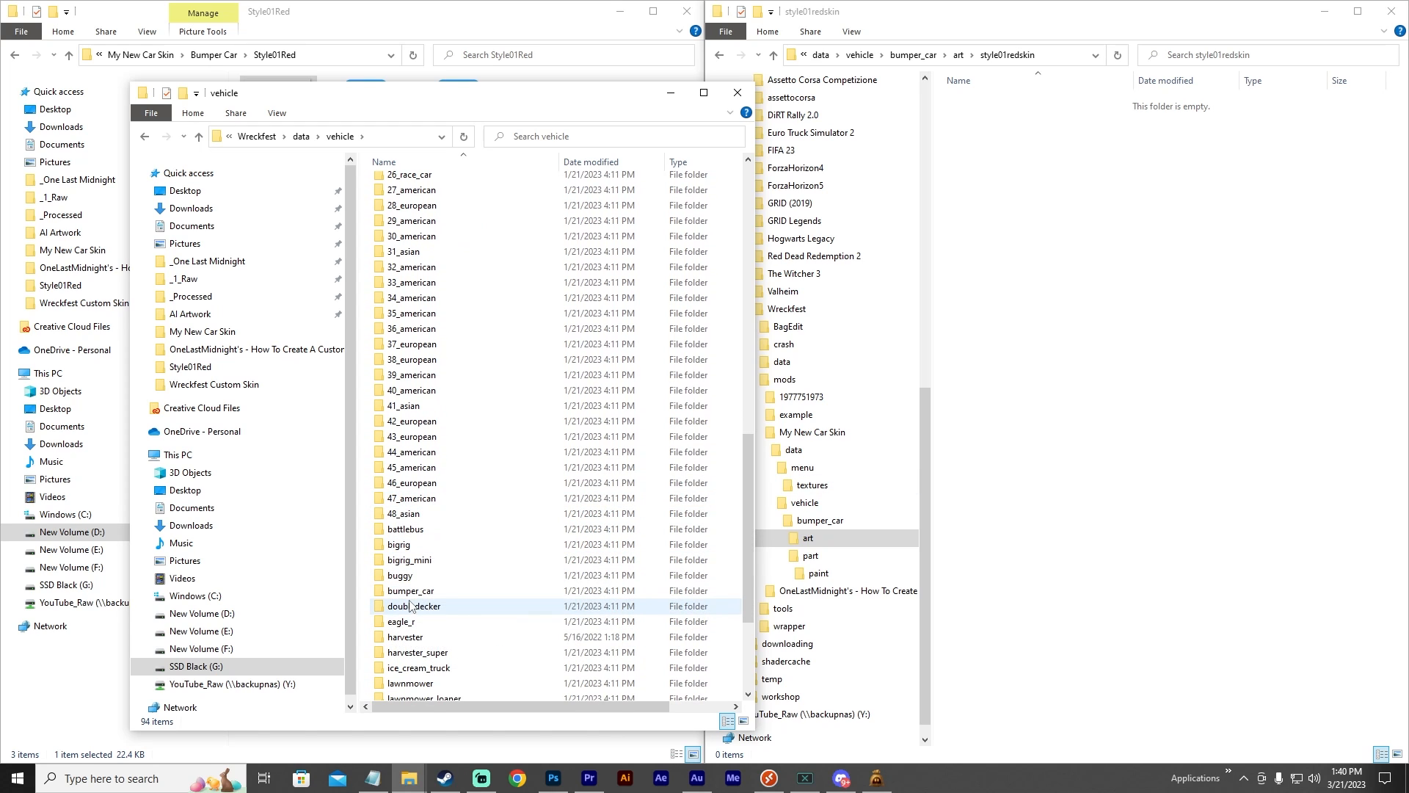
left_click(411, 593)
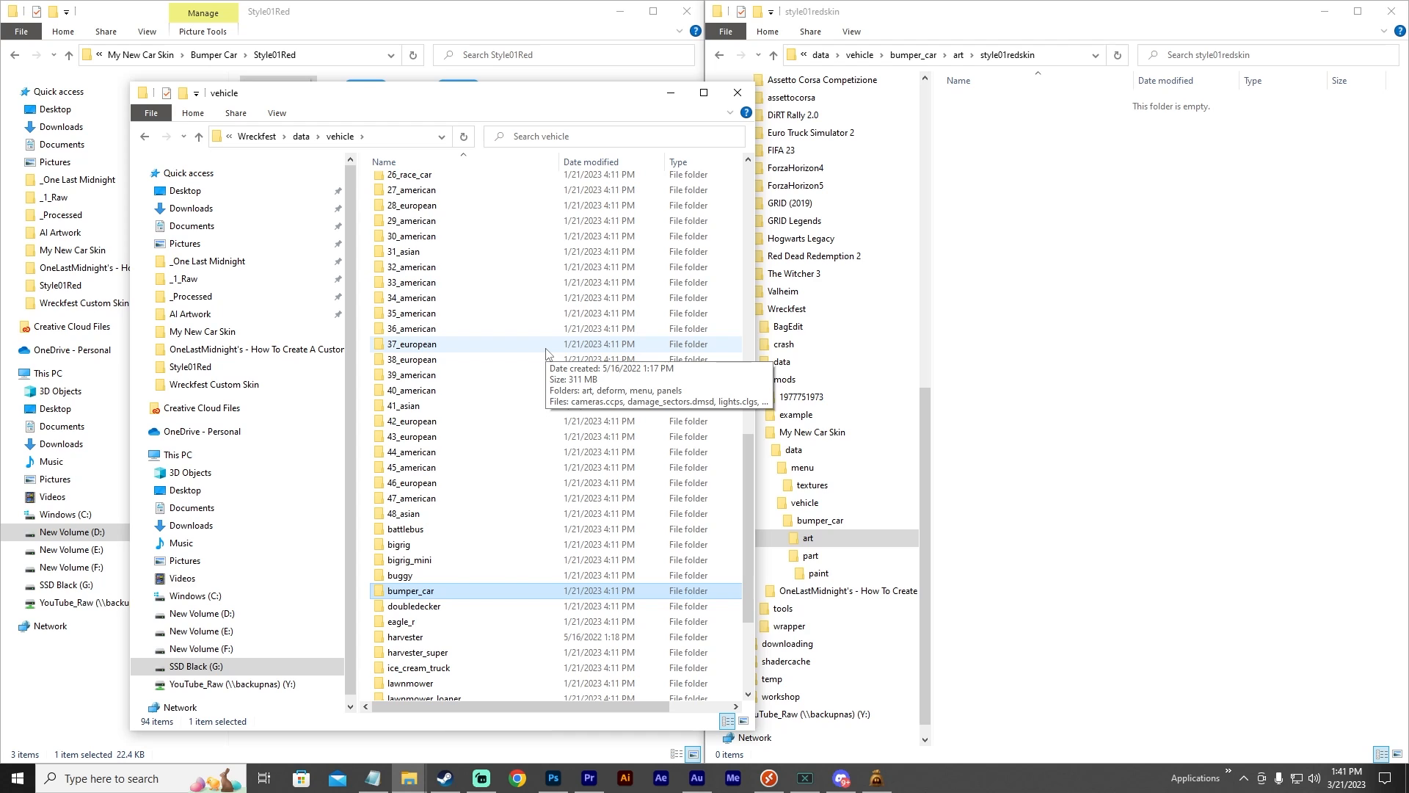
Switch to Chrome, open wreckfest.fandom.com/wiki/Vehicles and look up the file name on the Bumper Car page.
left_click(514, 785)
left_click(580, 56)
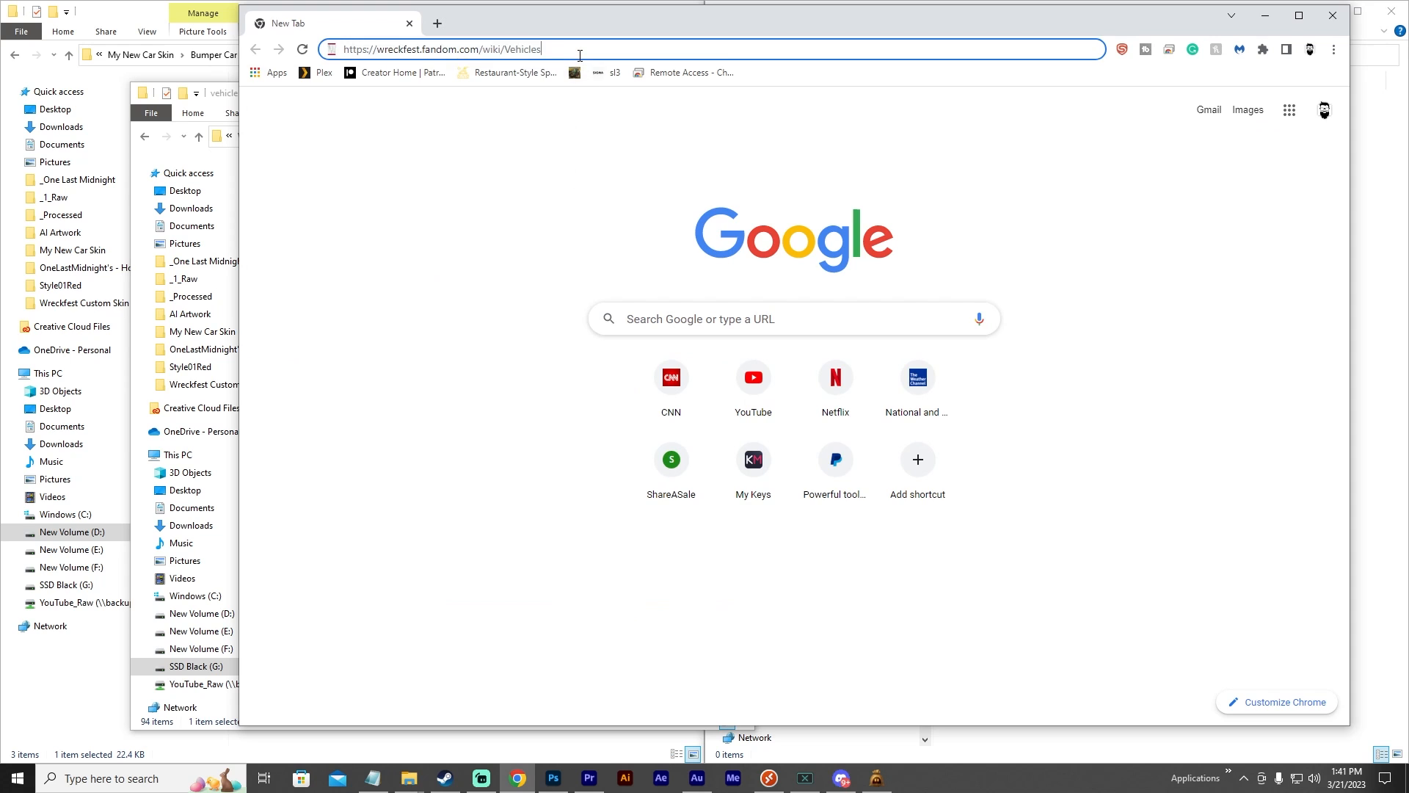
key("Return")
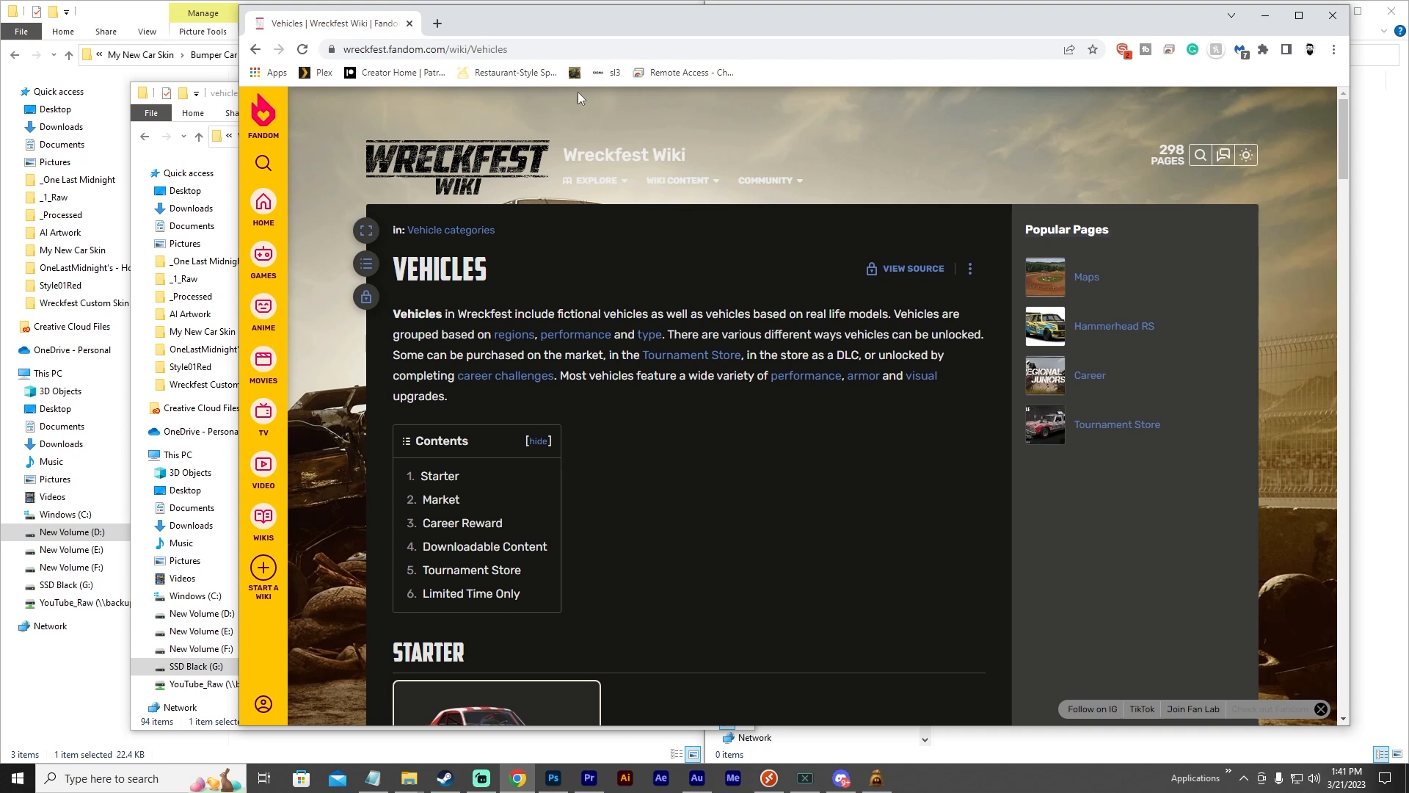
scroll(870, 242, "down", 7)
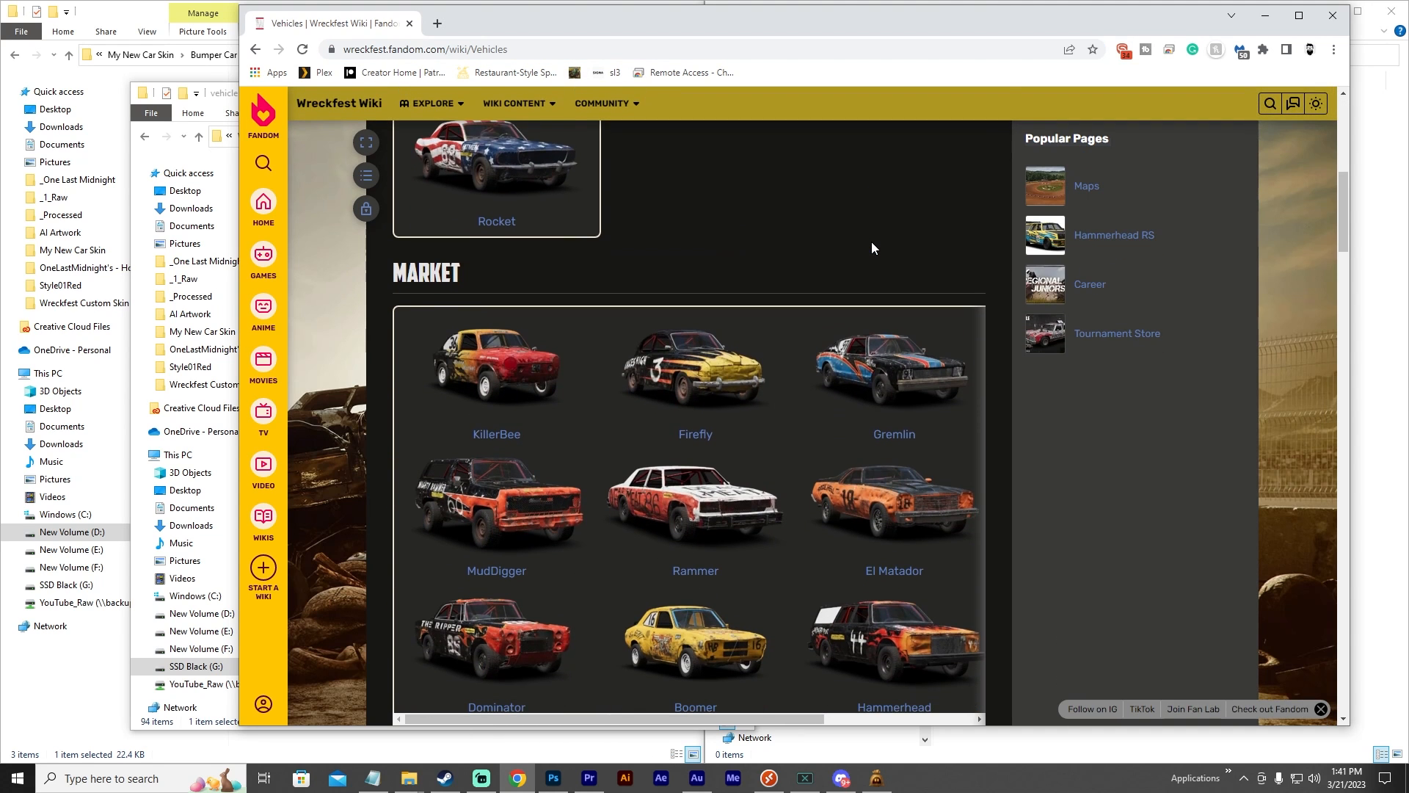
scroll(872, 243, "down", 2)
scroll(872, 248, "down", 14)
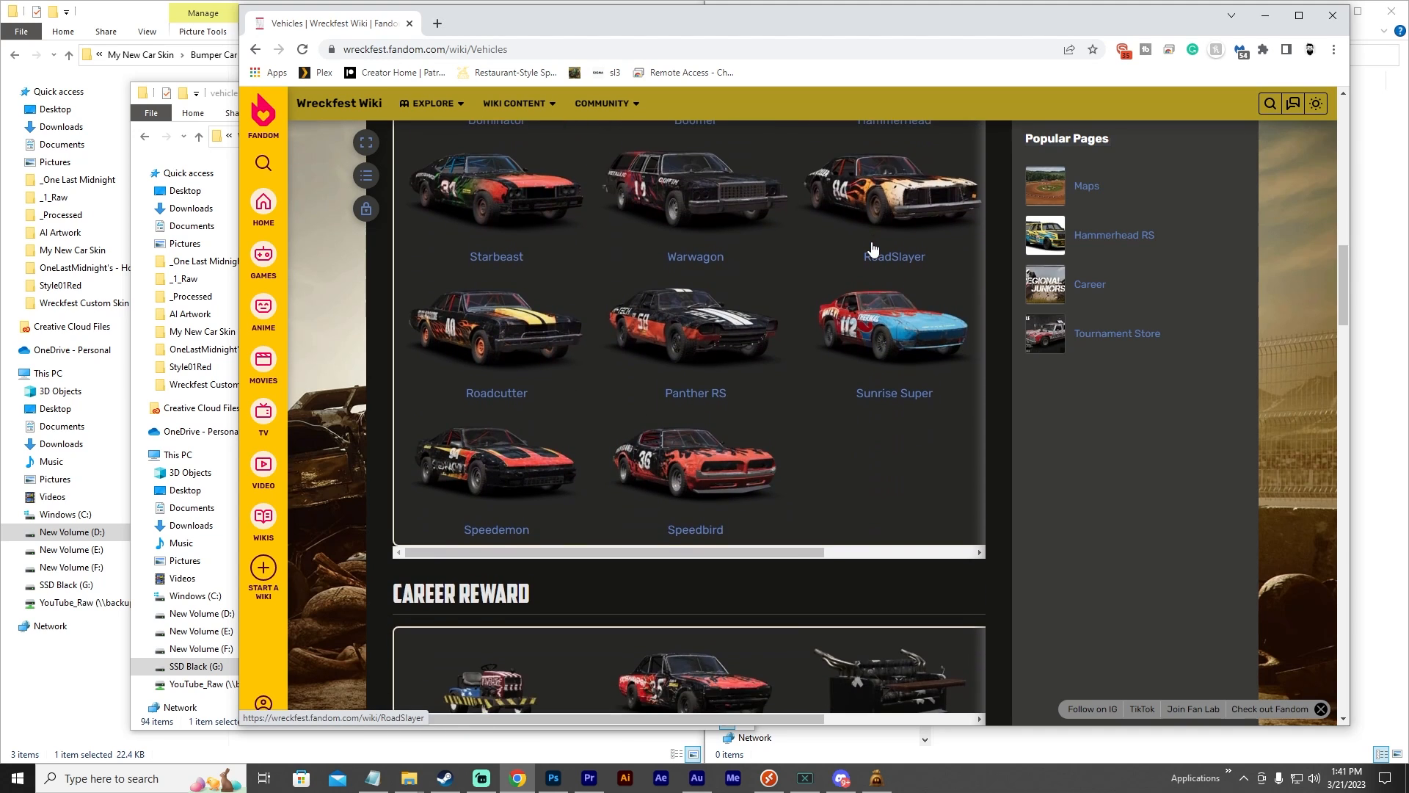
scroll(872, 248, "down", 12)
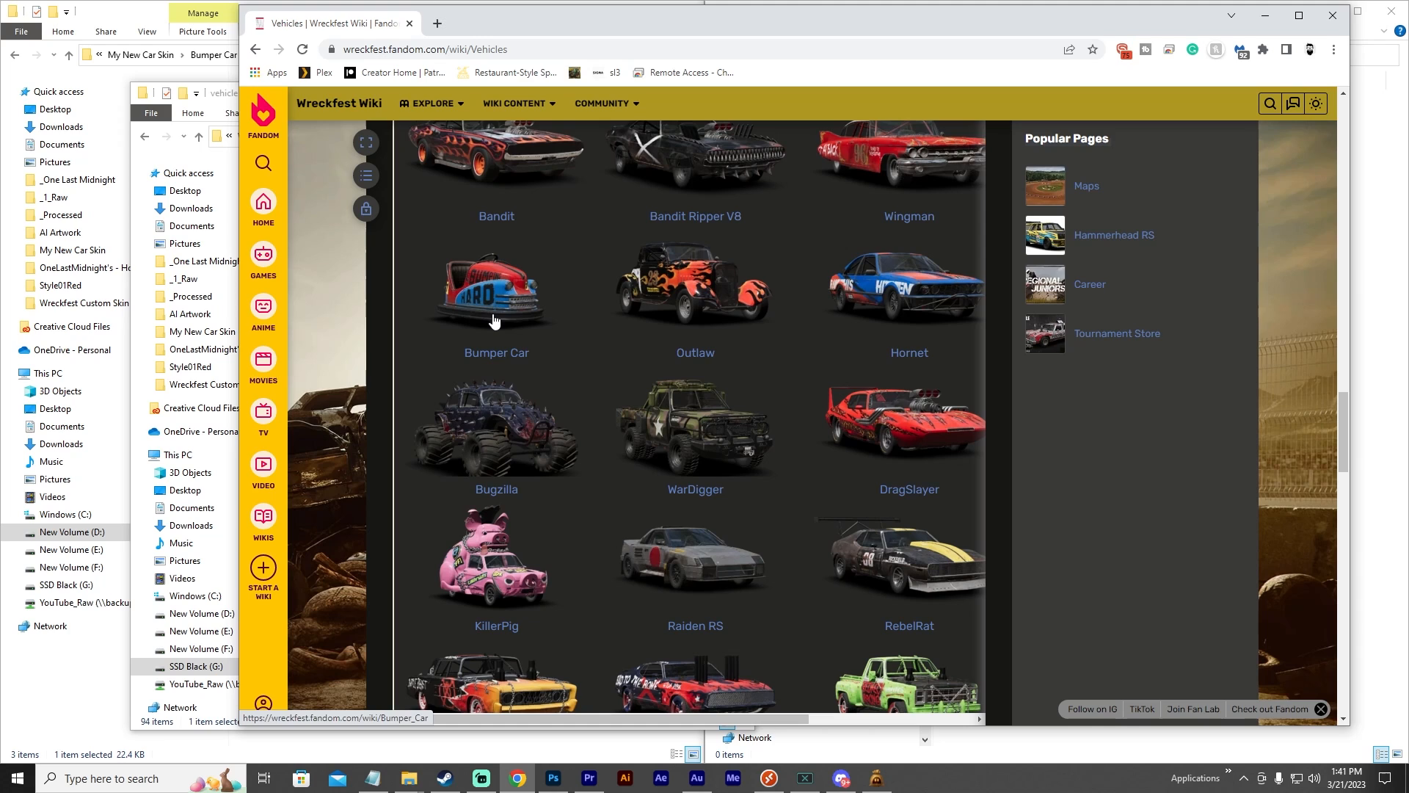
left_click(494, 308)
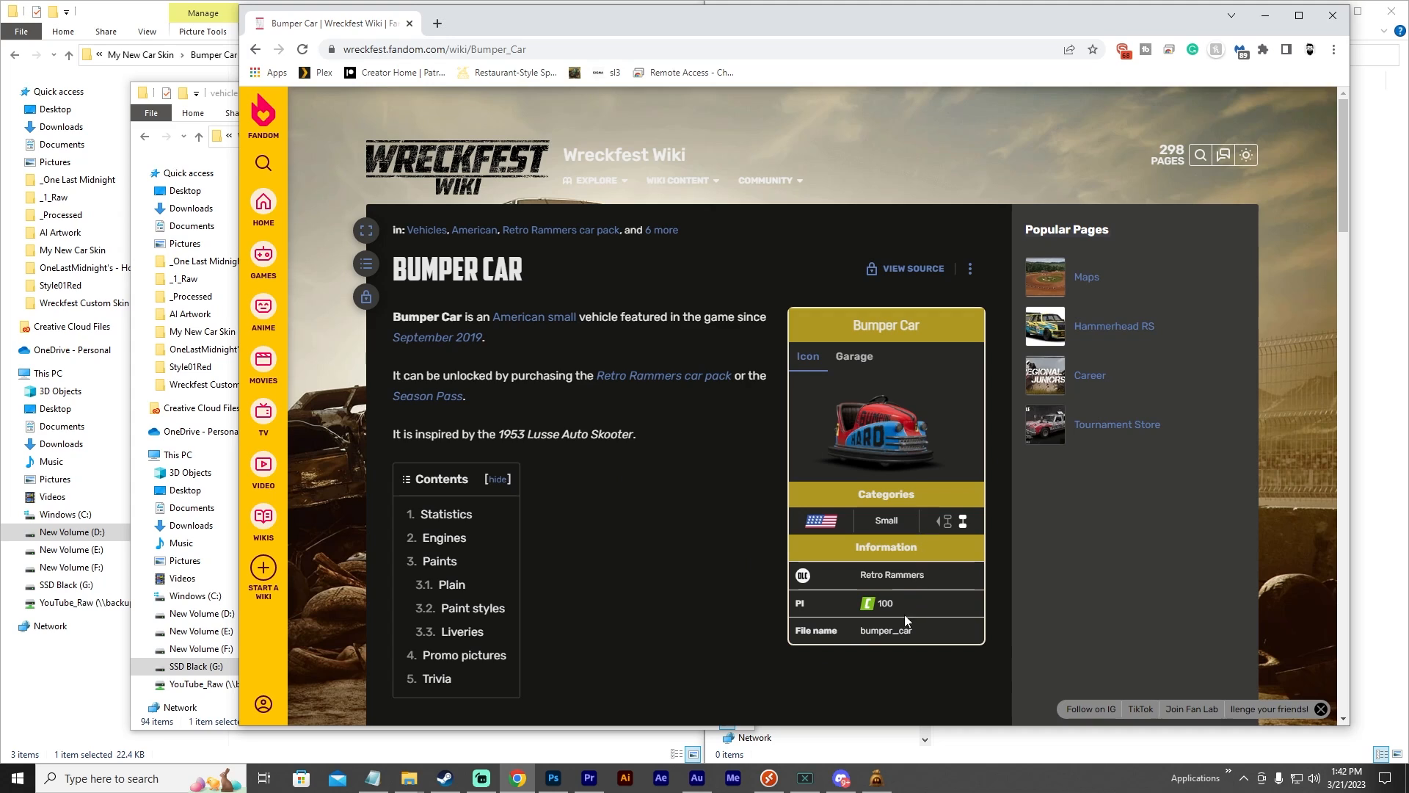
left_click_drag(793, 635, 927, 638)
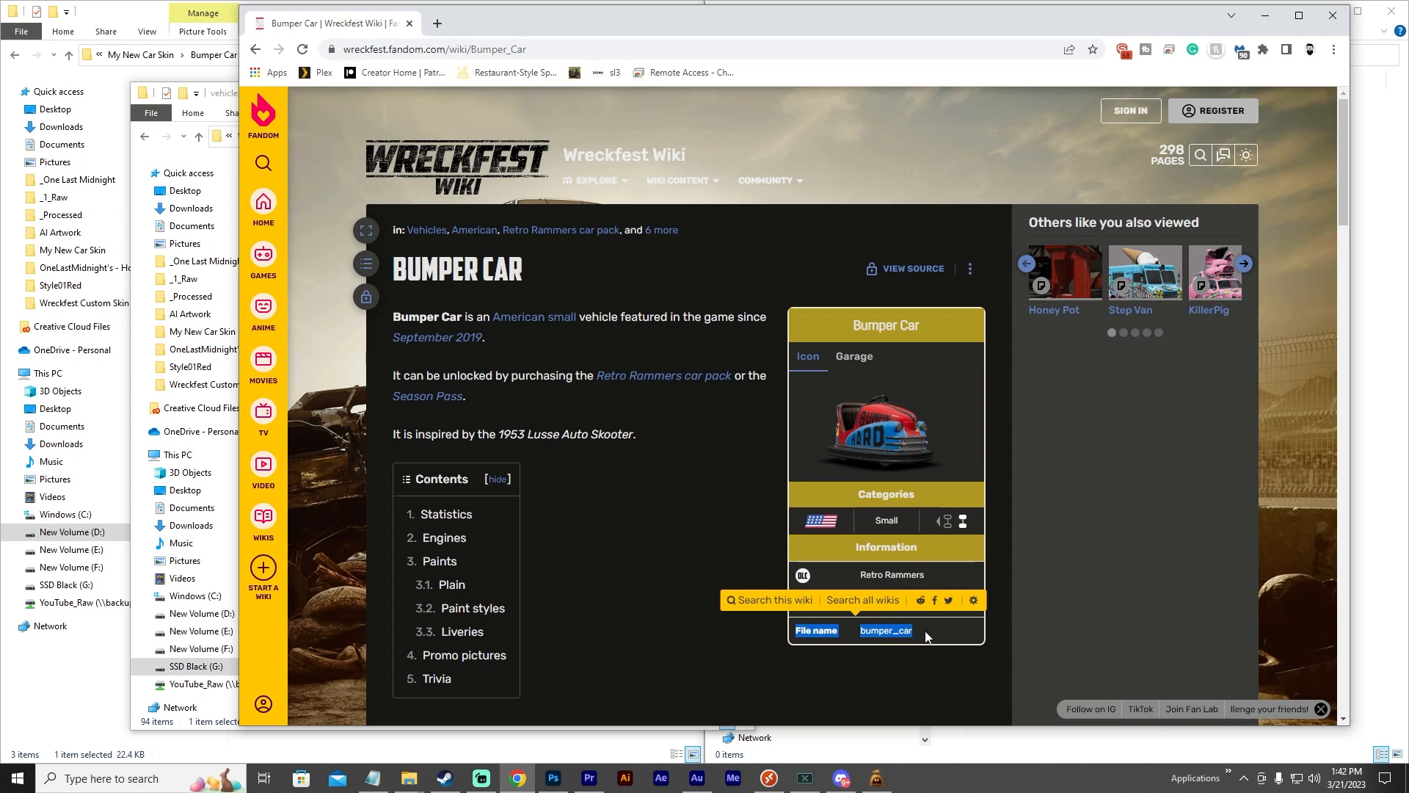
left_click(901, 662)
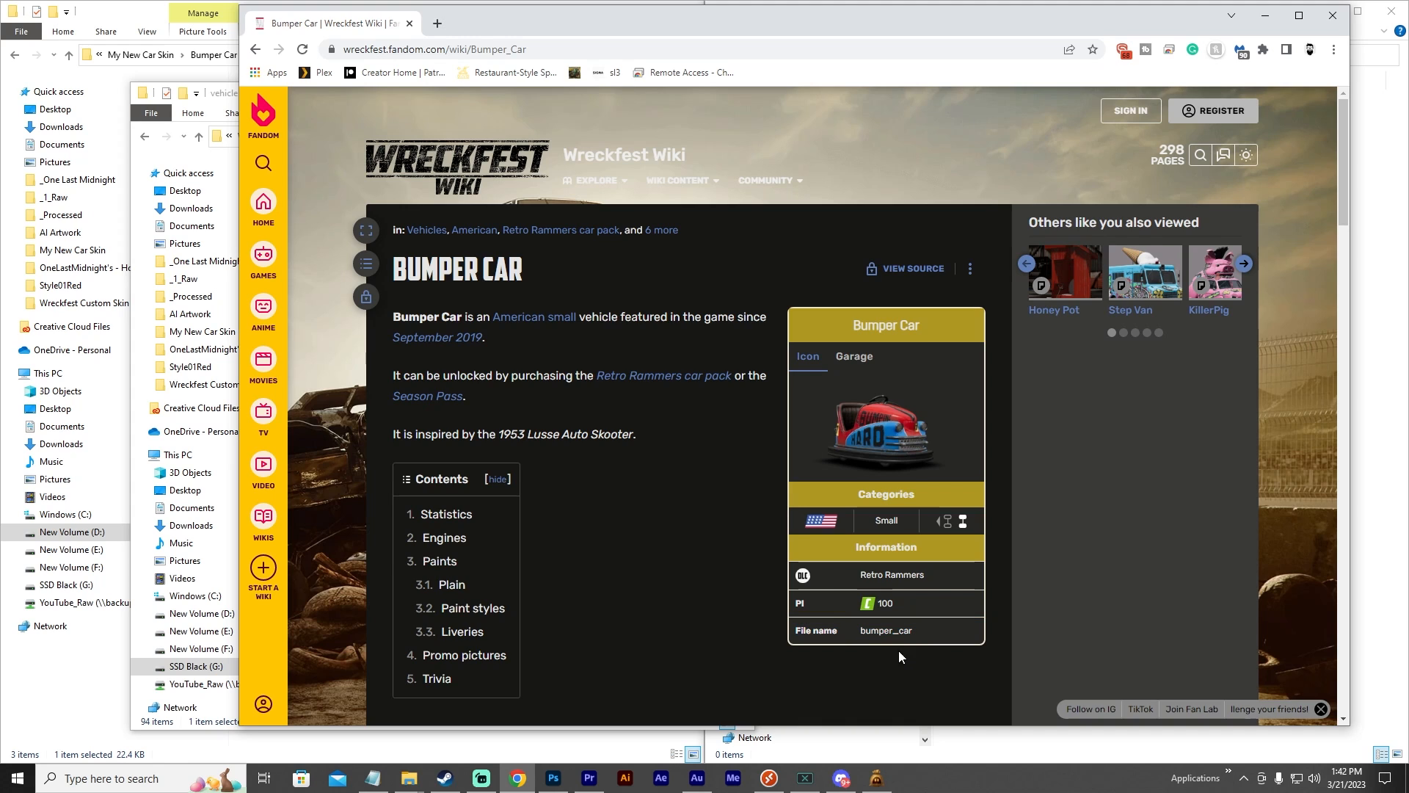
Look up the Outlaw's file name on the wiki, reopen the Bumper Car page and minimize the browser.
left_click(256, 49)
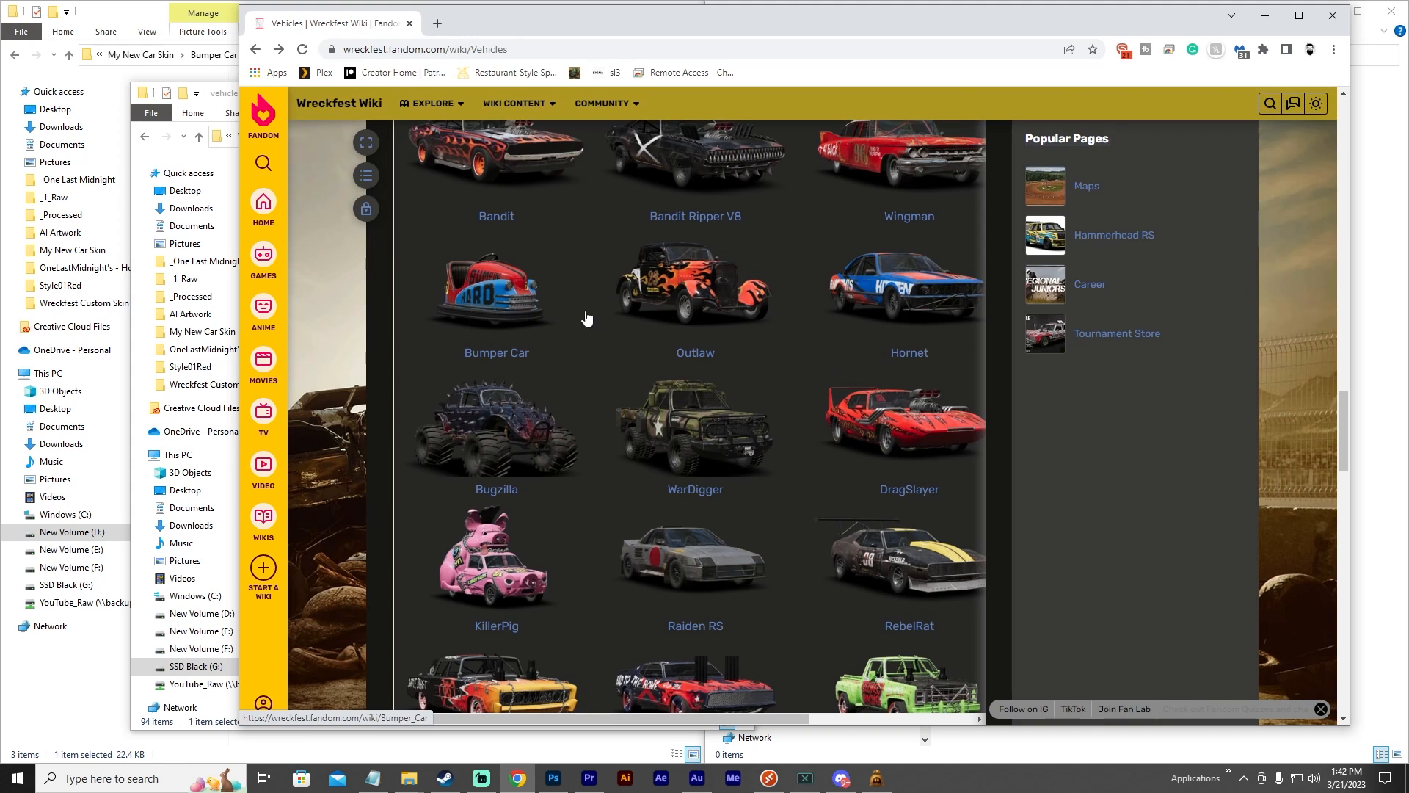
left_click(712, 303)
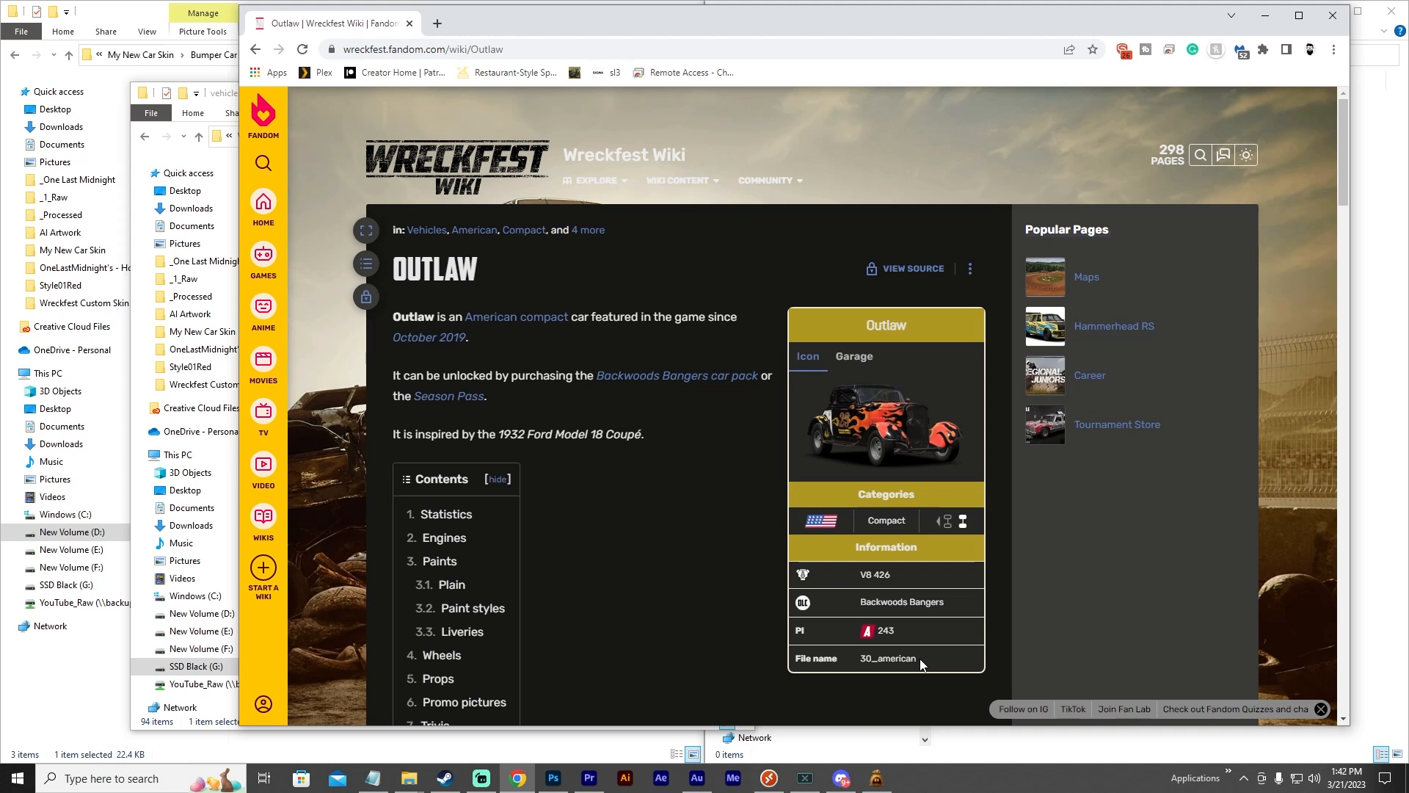
left_click(255, 50)
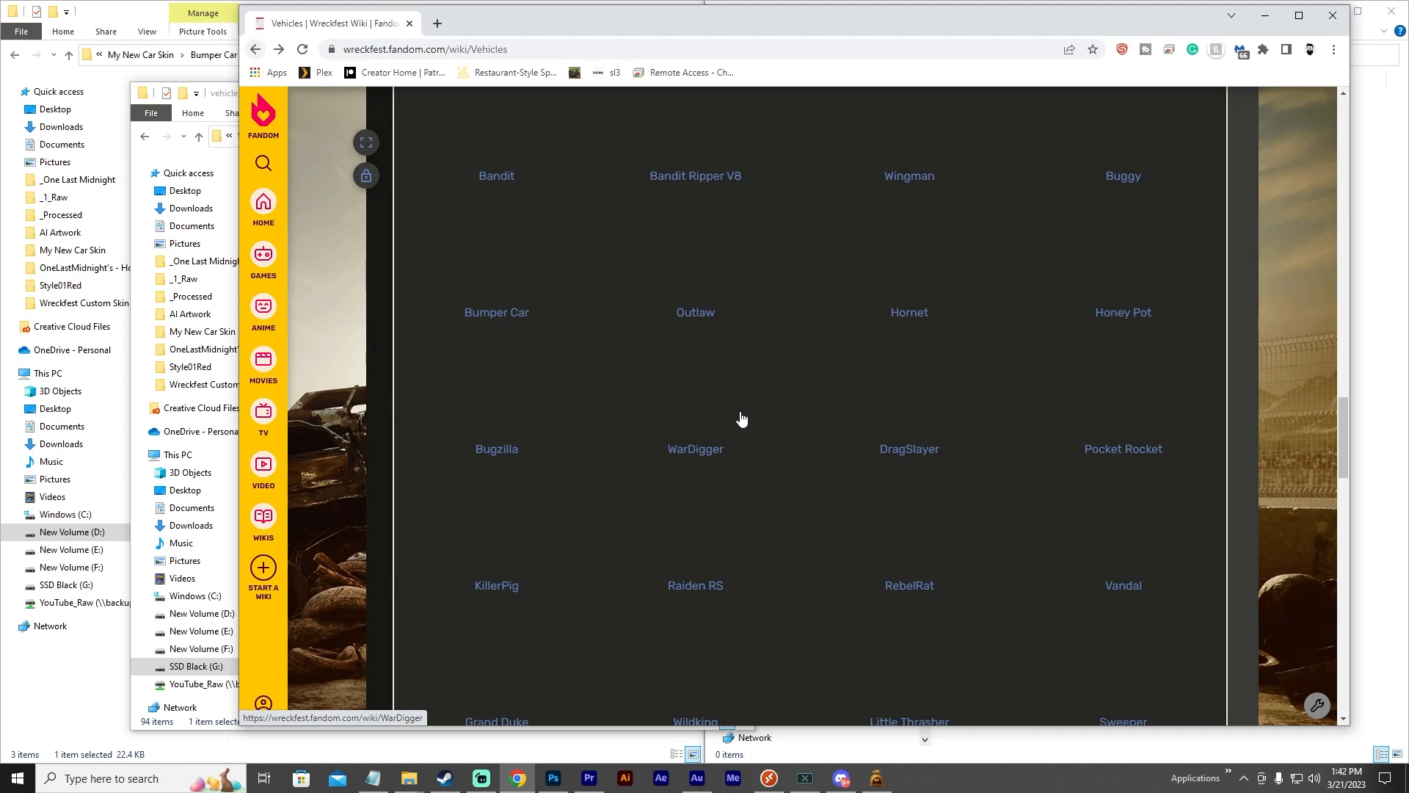
left_click(496, 320)
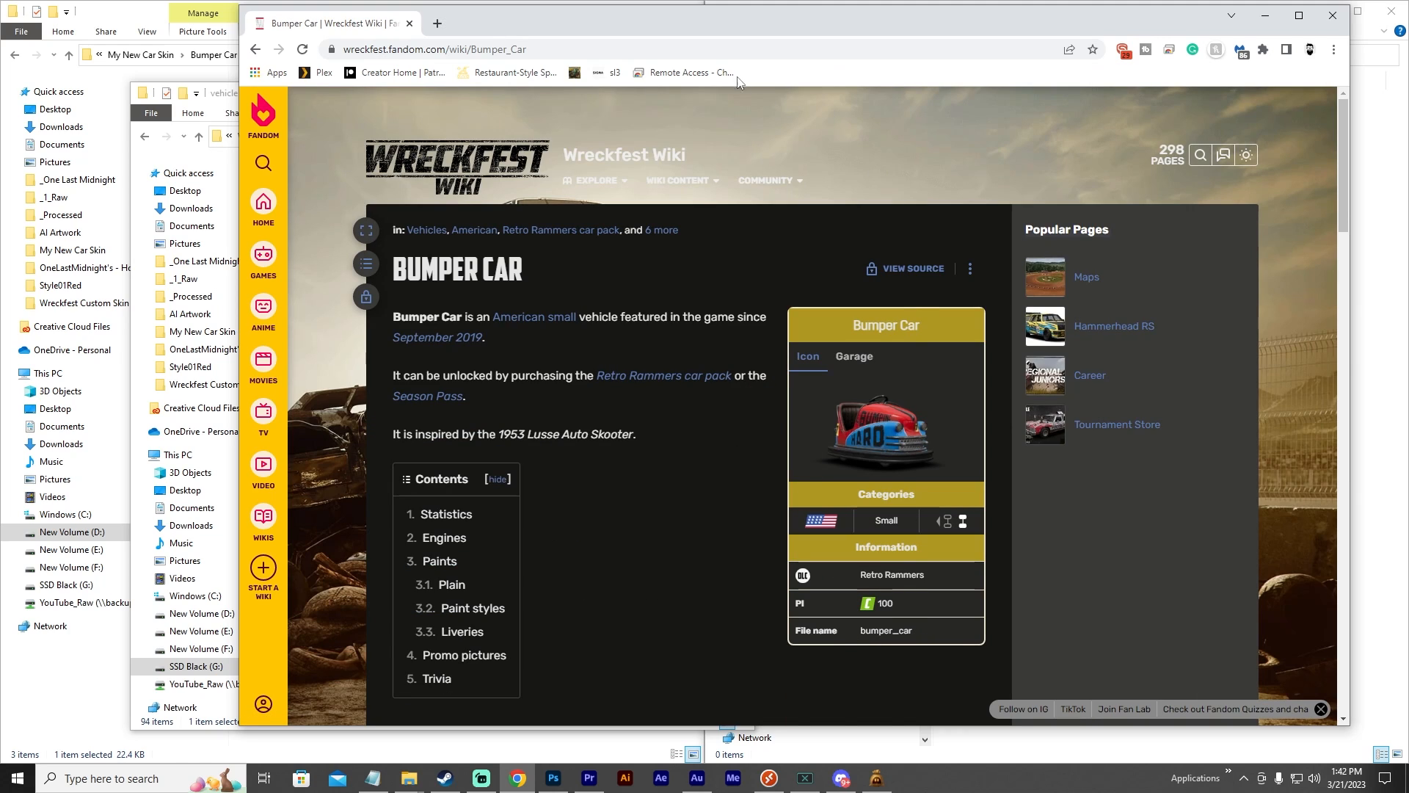
left_click(1265, 15)
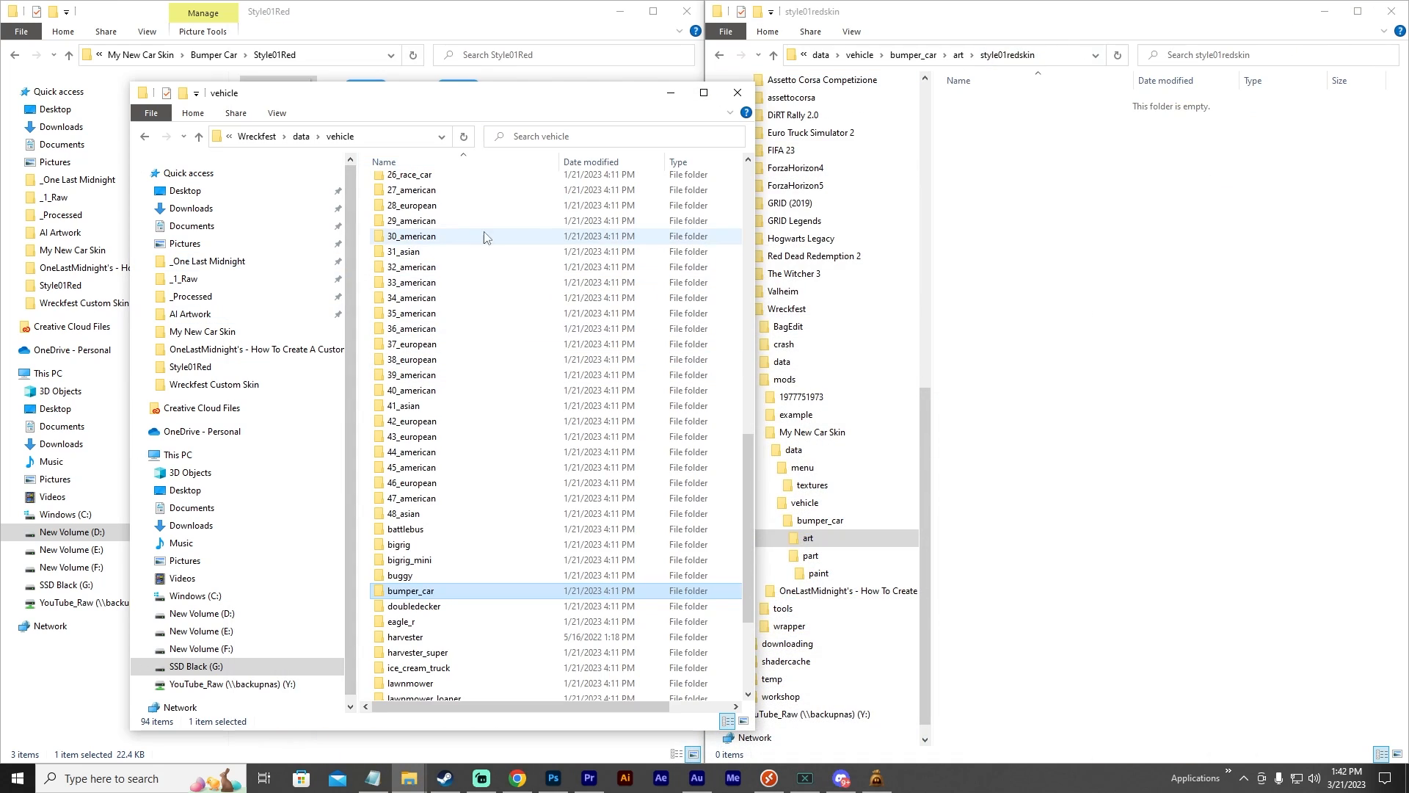
From the game's bumper_car\art folder, copy skin01_c5, skin01_damaged_c5, skin01_damaged_n, skin01_damaged_s, skin01_n and skin01_s.bmap into the mod's style01redskin folder.
double_click(419, 596)
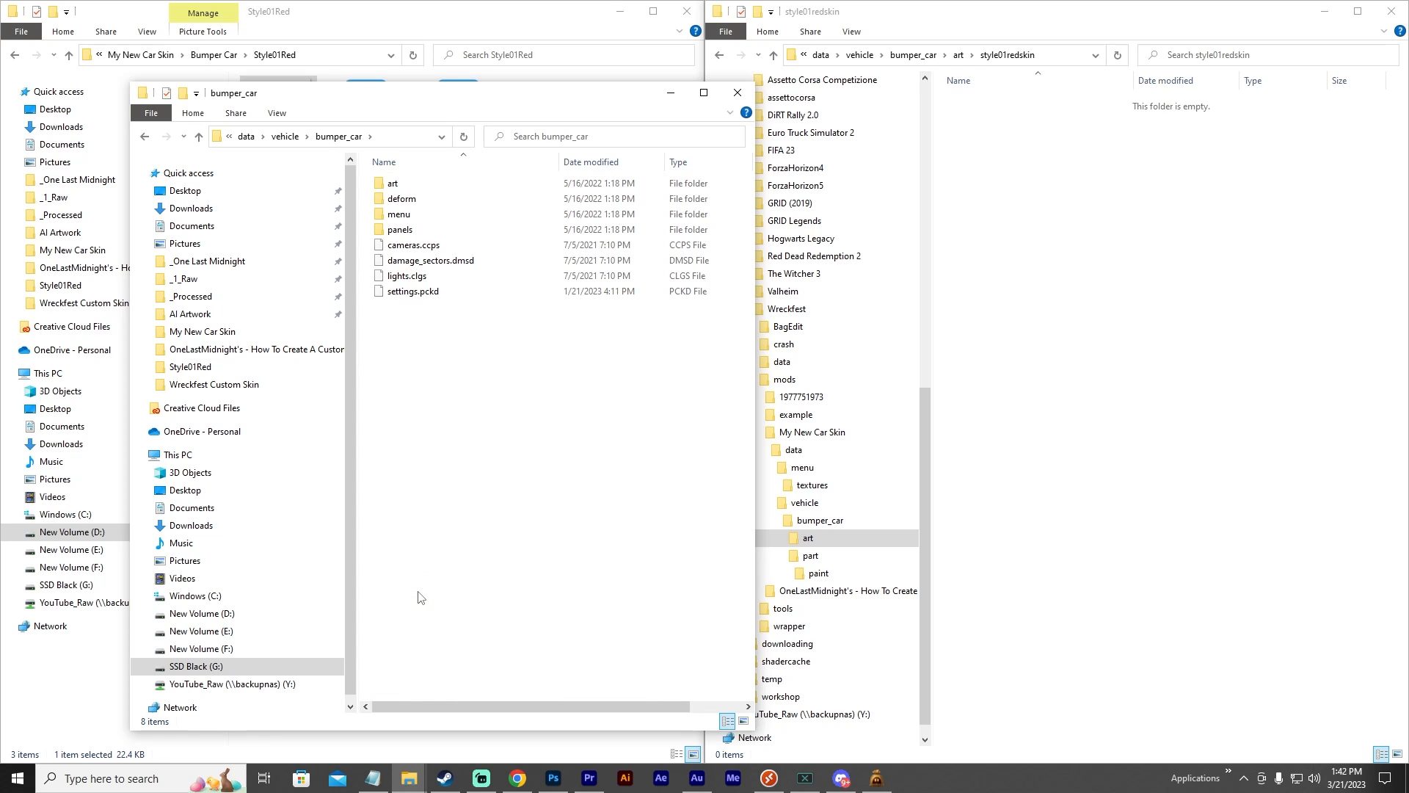
double_click(427, 187)
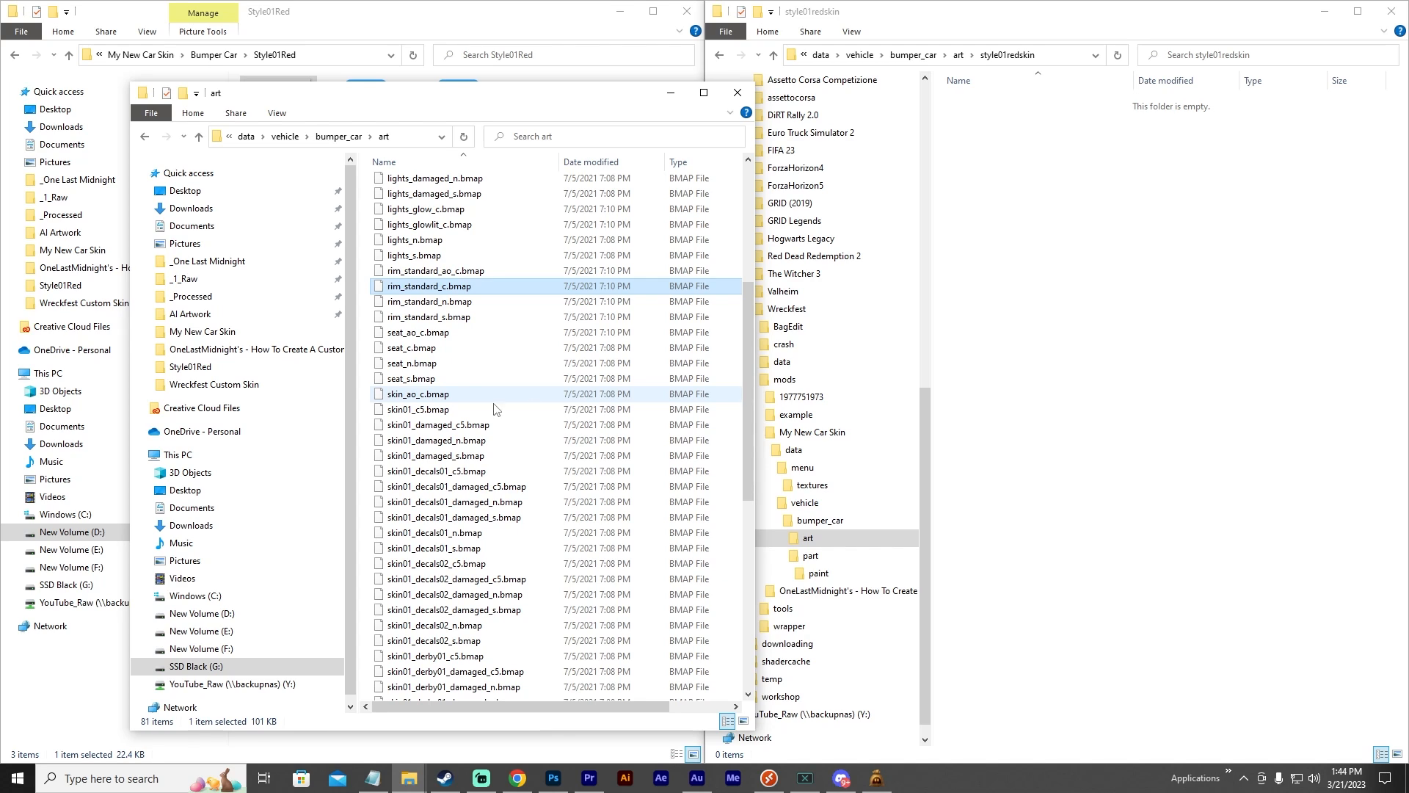
left_click(416, 409)
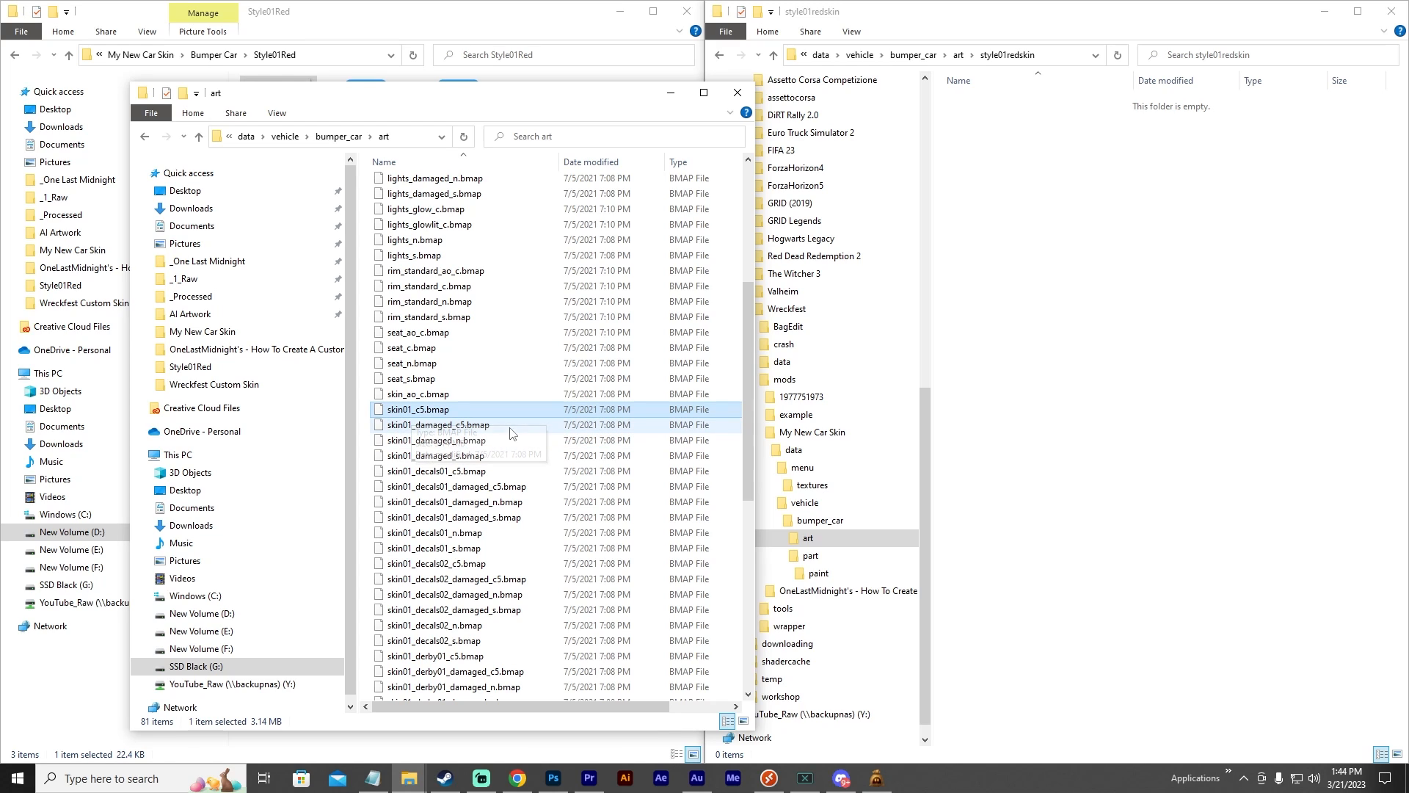
left_click(443, 428, "ctrl")
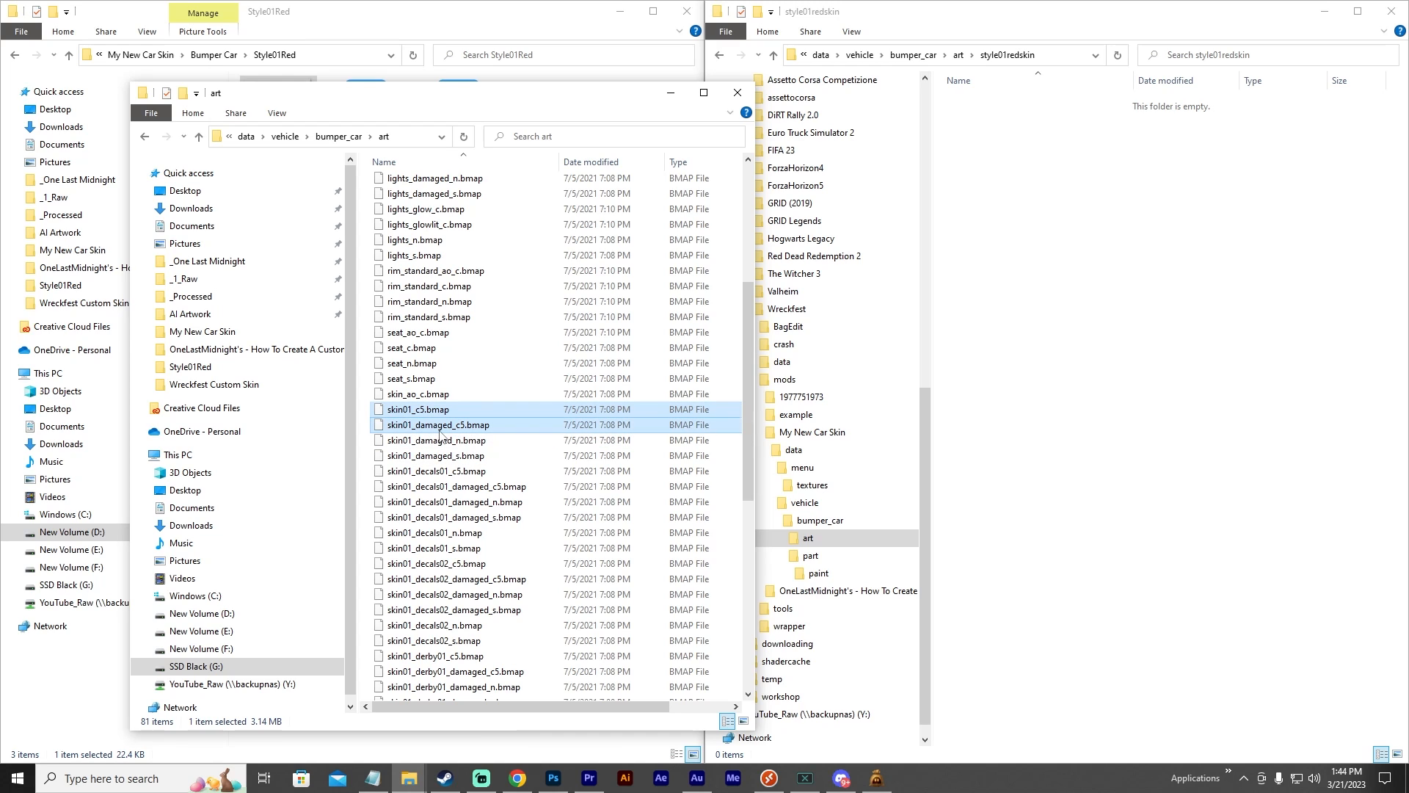
left_click(482, 439, "ctrl")
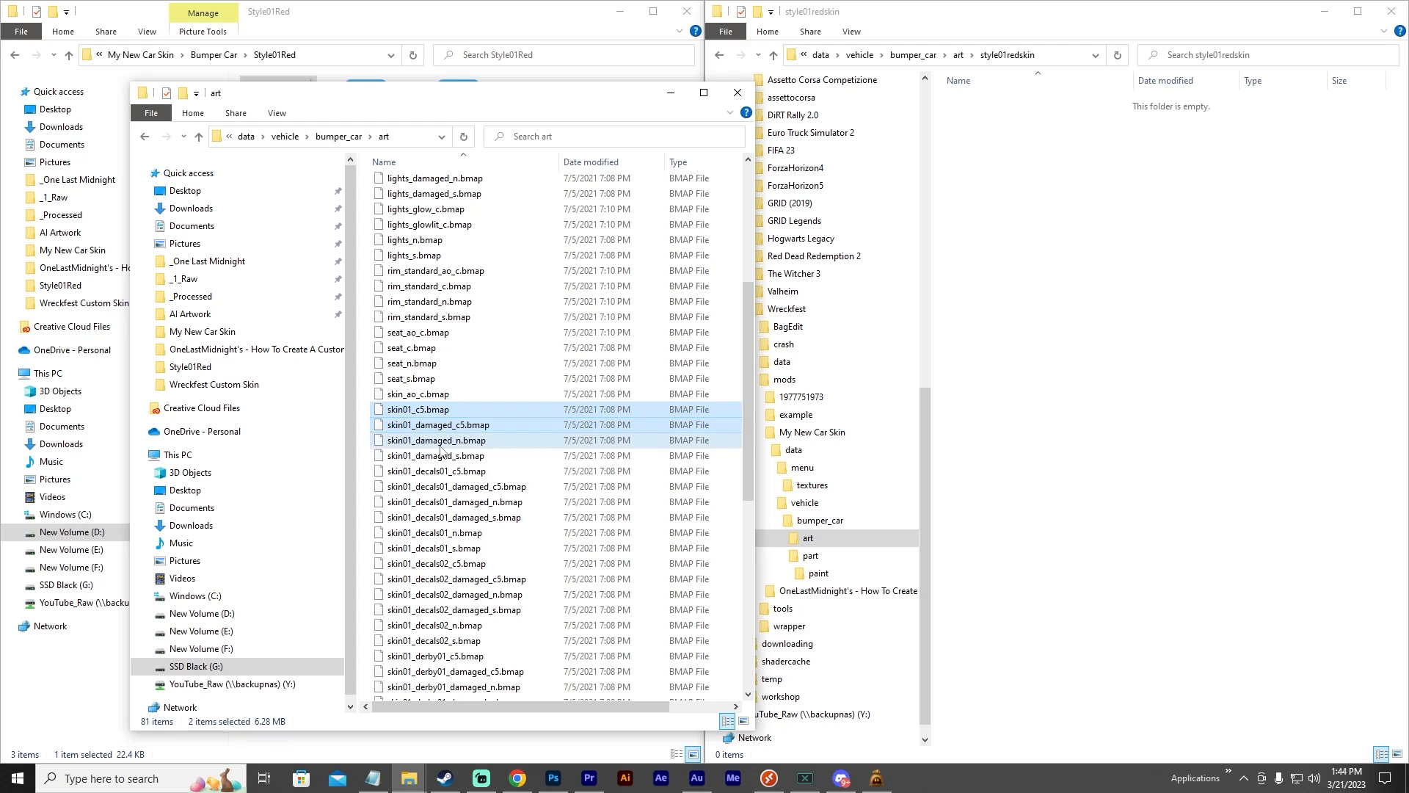
left_click(440, 458, "ctrl")
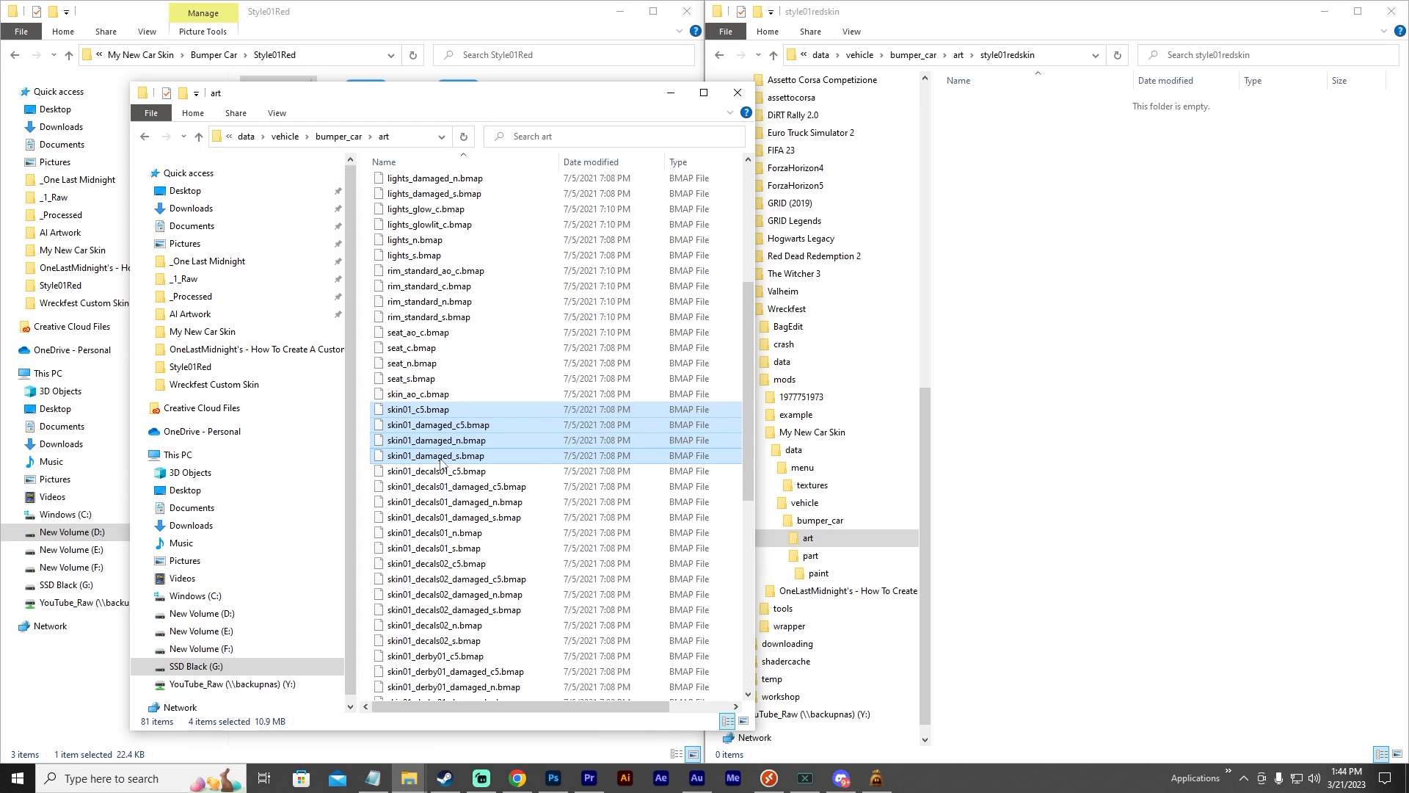
left_click_drag(744, 368, 768, 498)
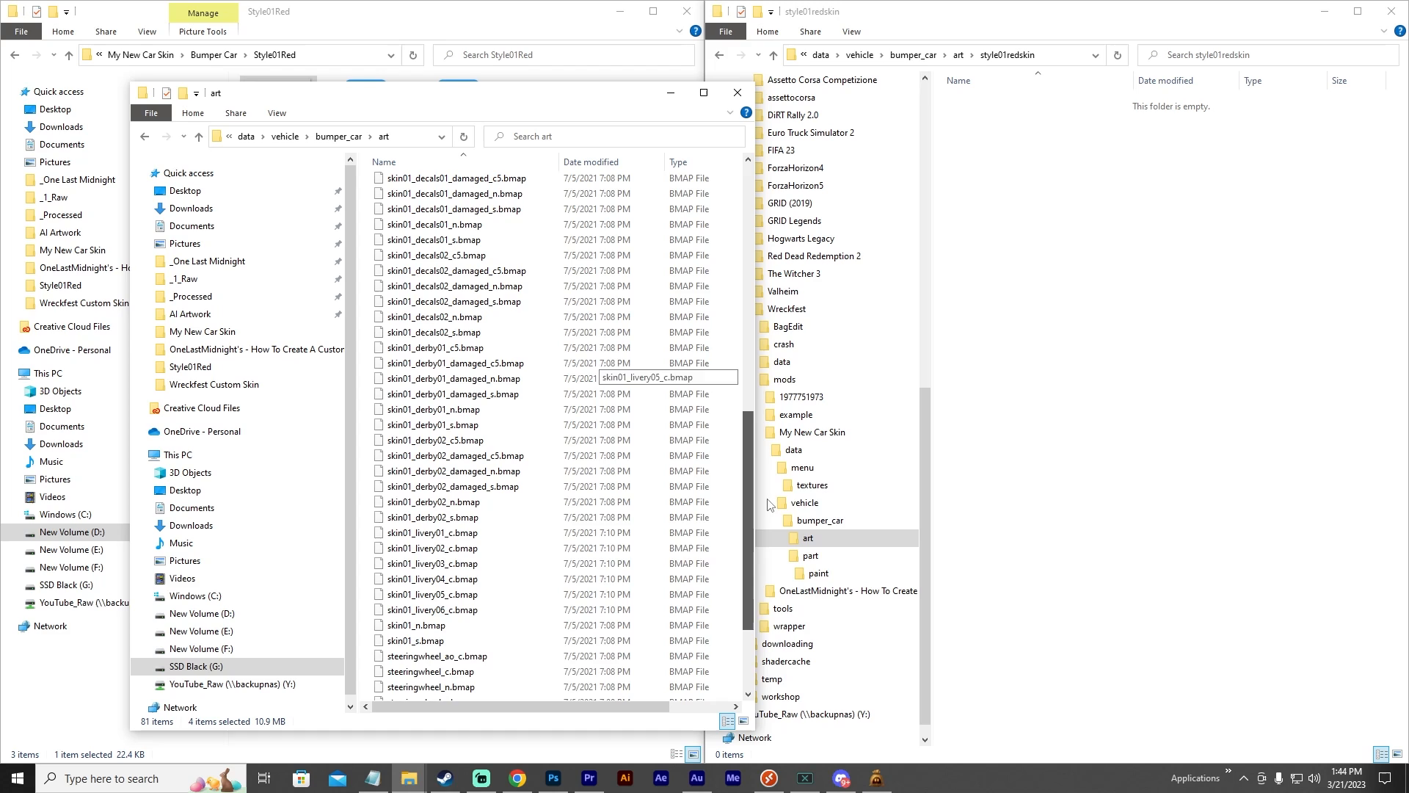
left_click(403, 627, "ctrl")
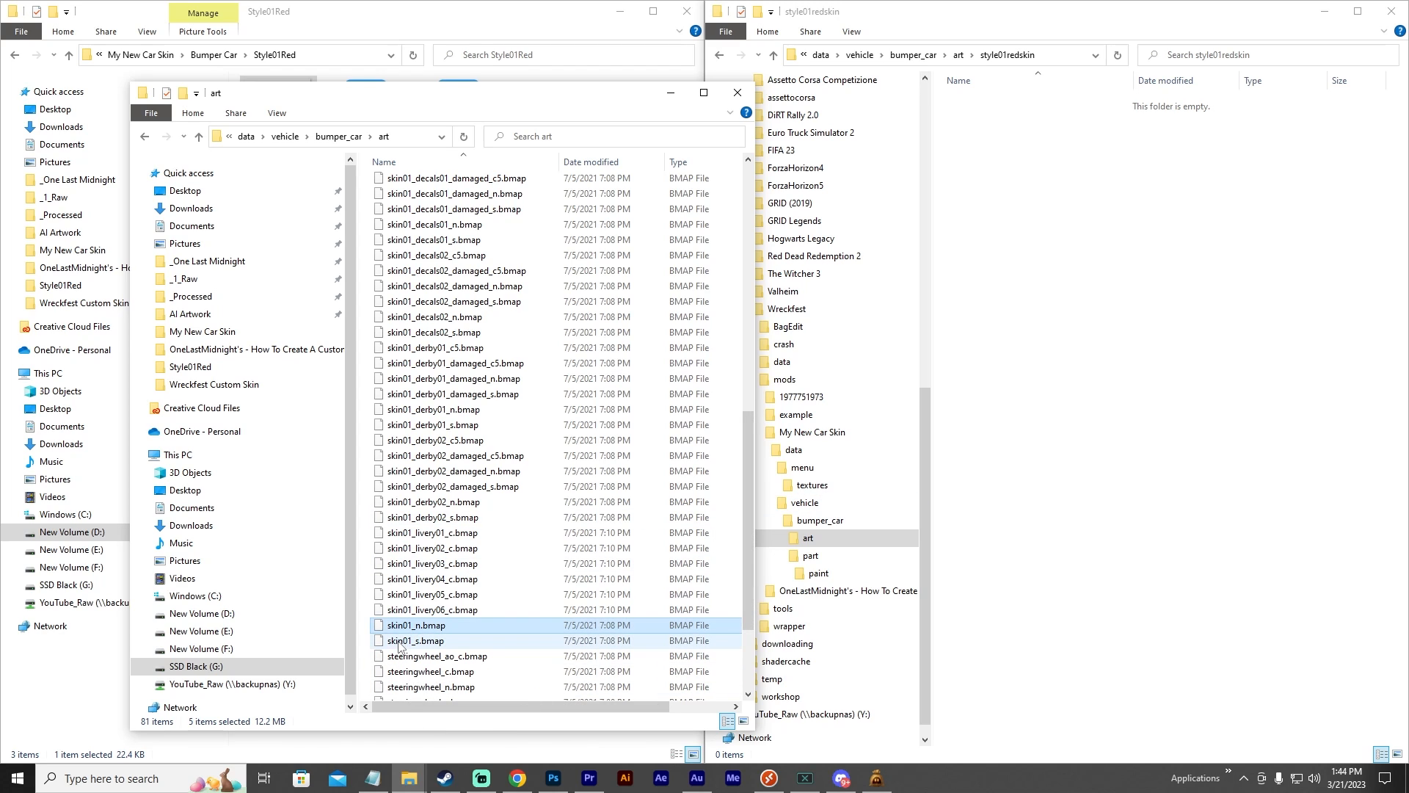
left_click(400, 643, "ctrl")
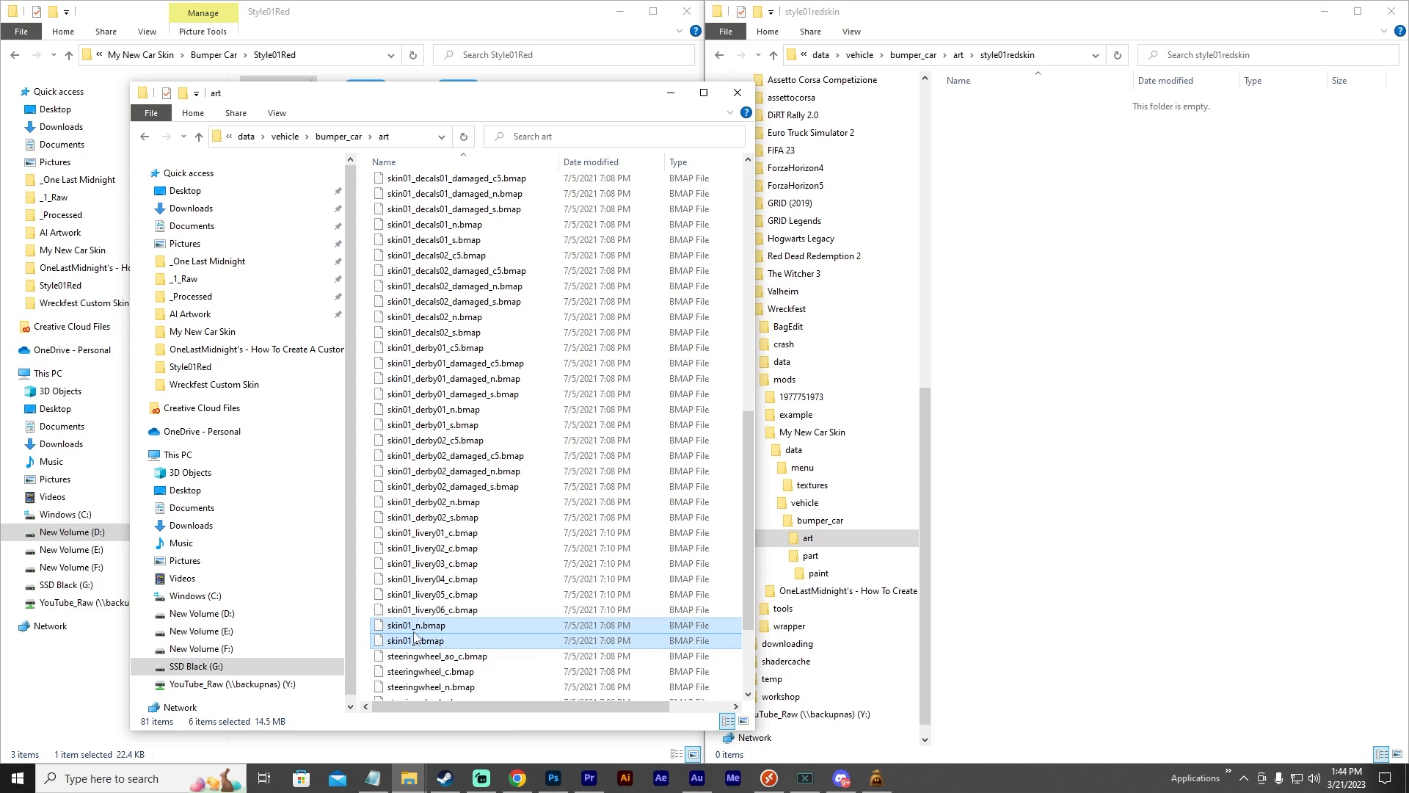
left_click_drag(402, 631, 1164, 427)
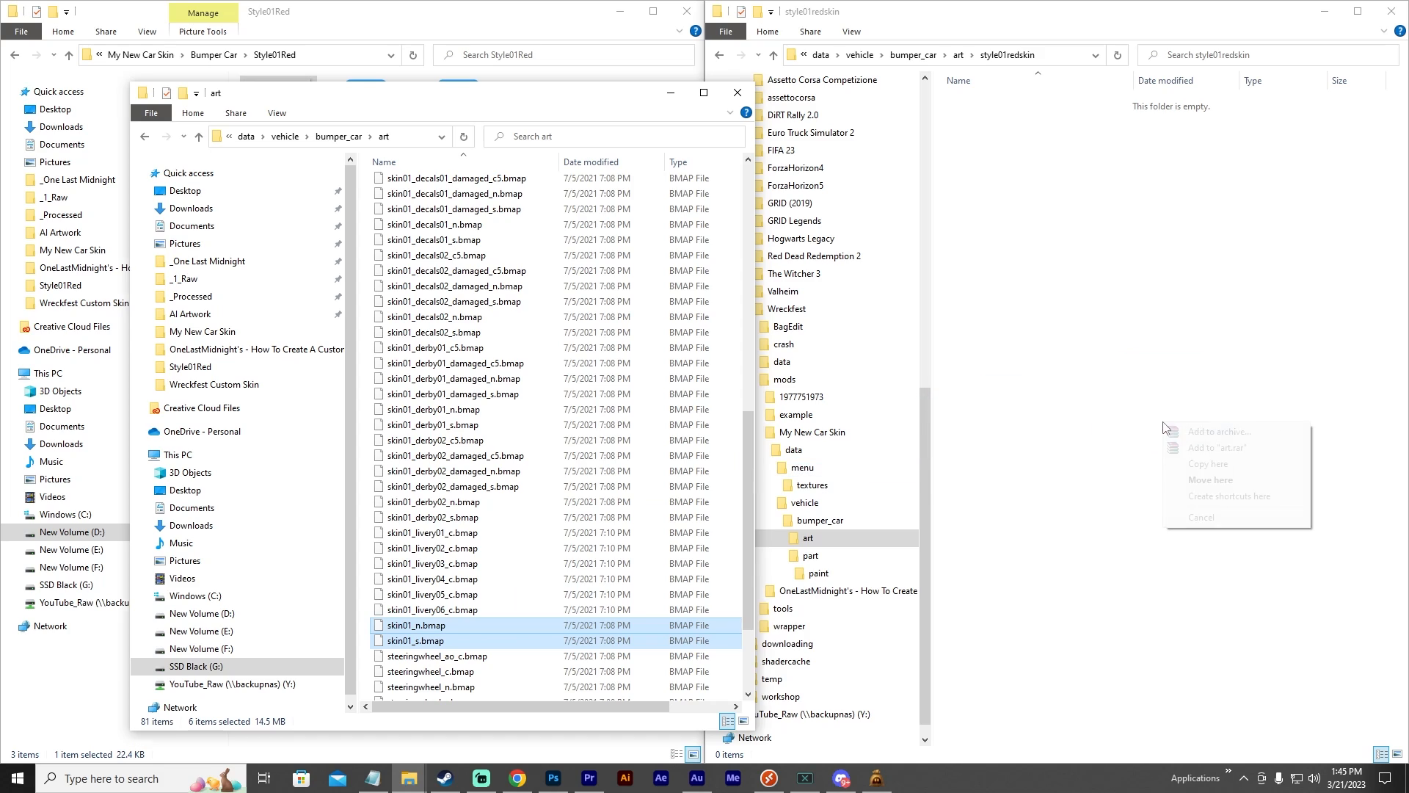
left_click(1208, 464)
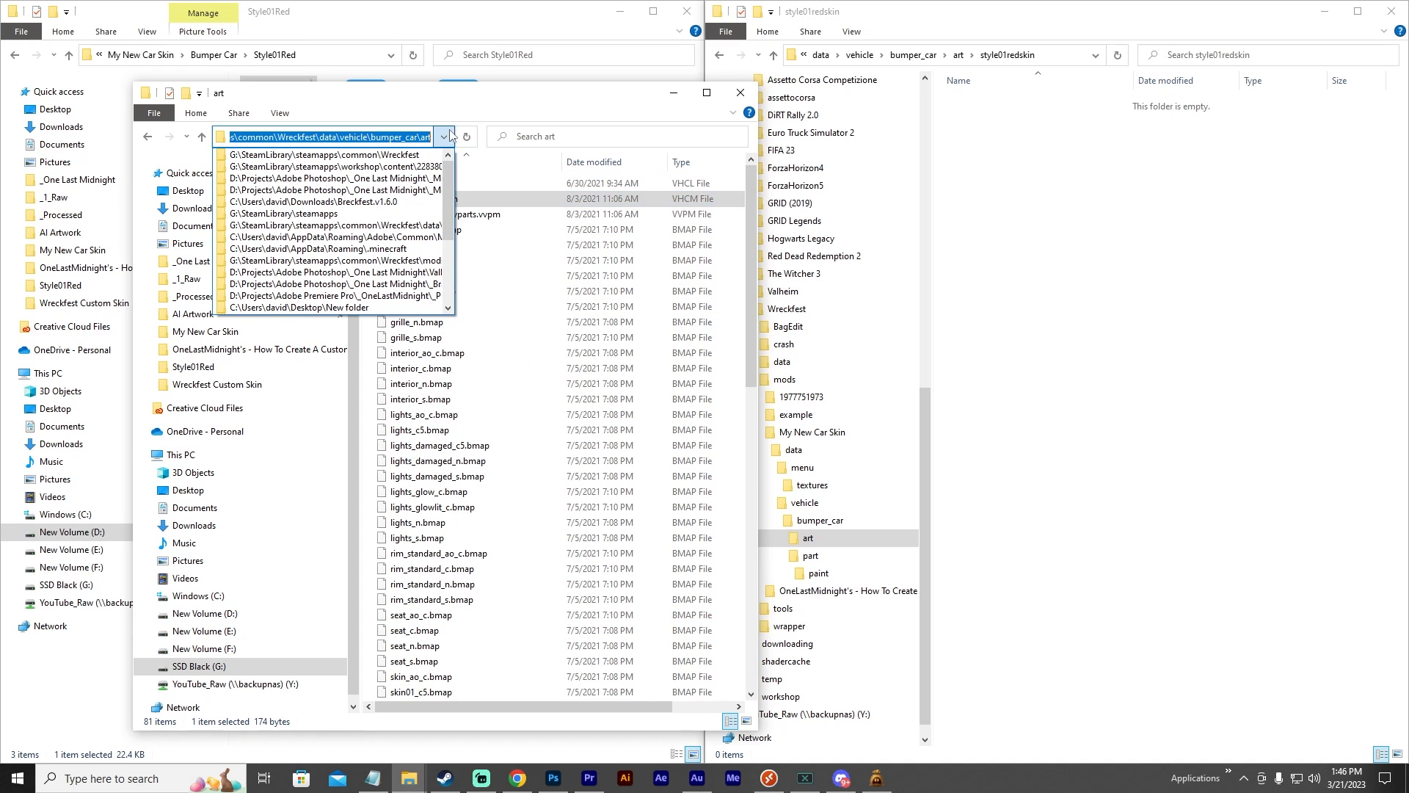
Copy the G:\SteamLibrary\steamapps portion of the art folder's path and go to that folder in the same File Explorer window.
left_click(485, 91)
left_click(265, 136)
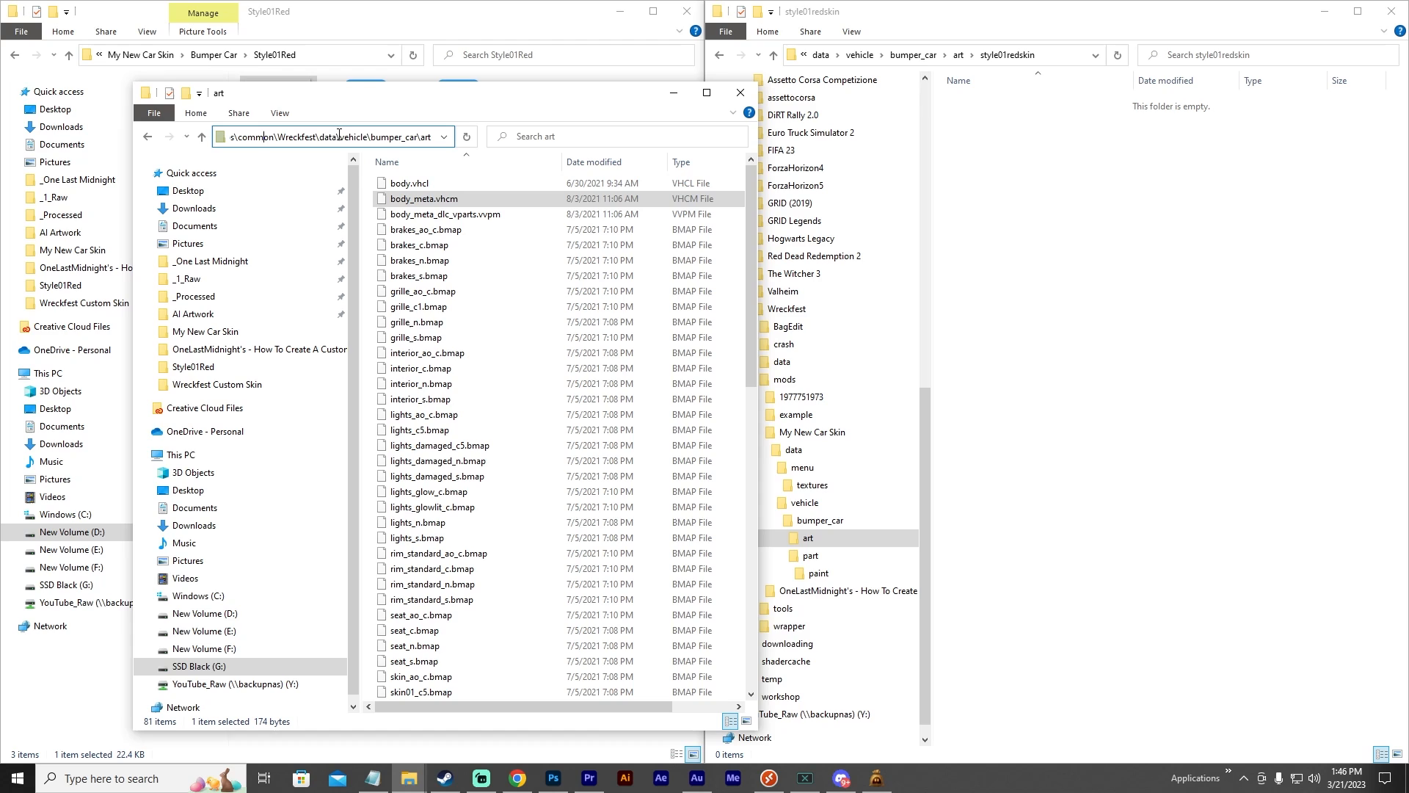
left_click_drag(300, 135, 181, 135)
left_click(256, 138)
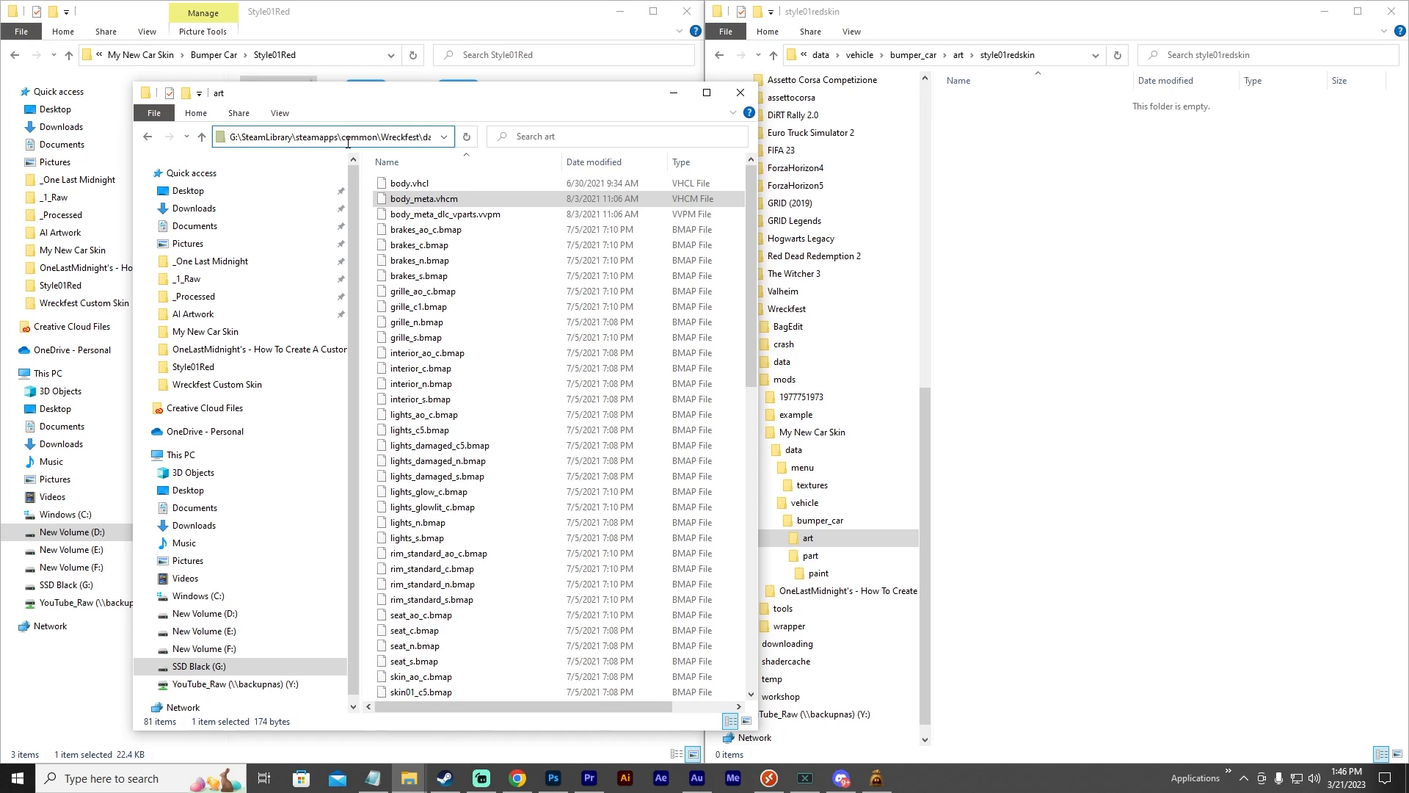
left_click_drag(339, 137, 229, 145)
key("ctrl+c")
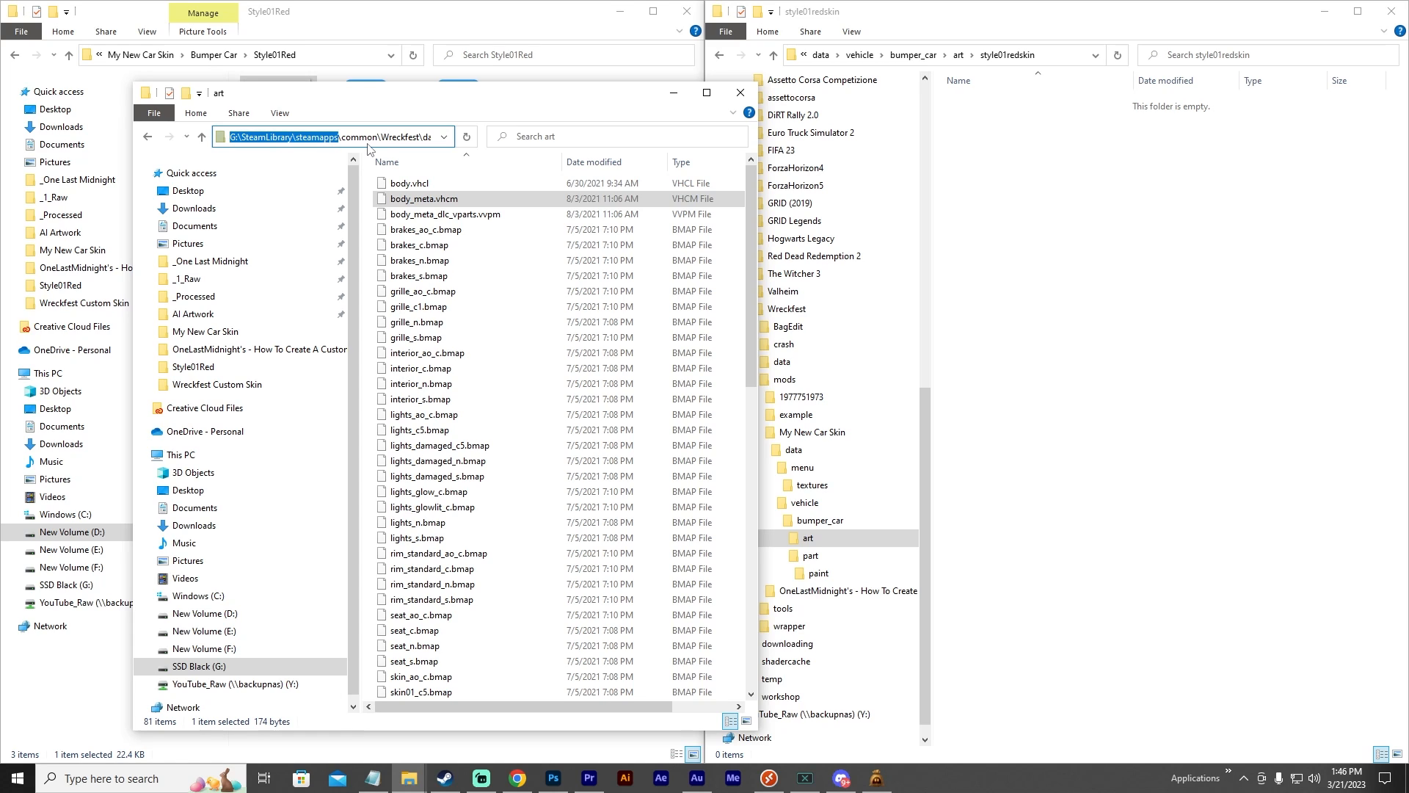
key("Escape")
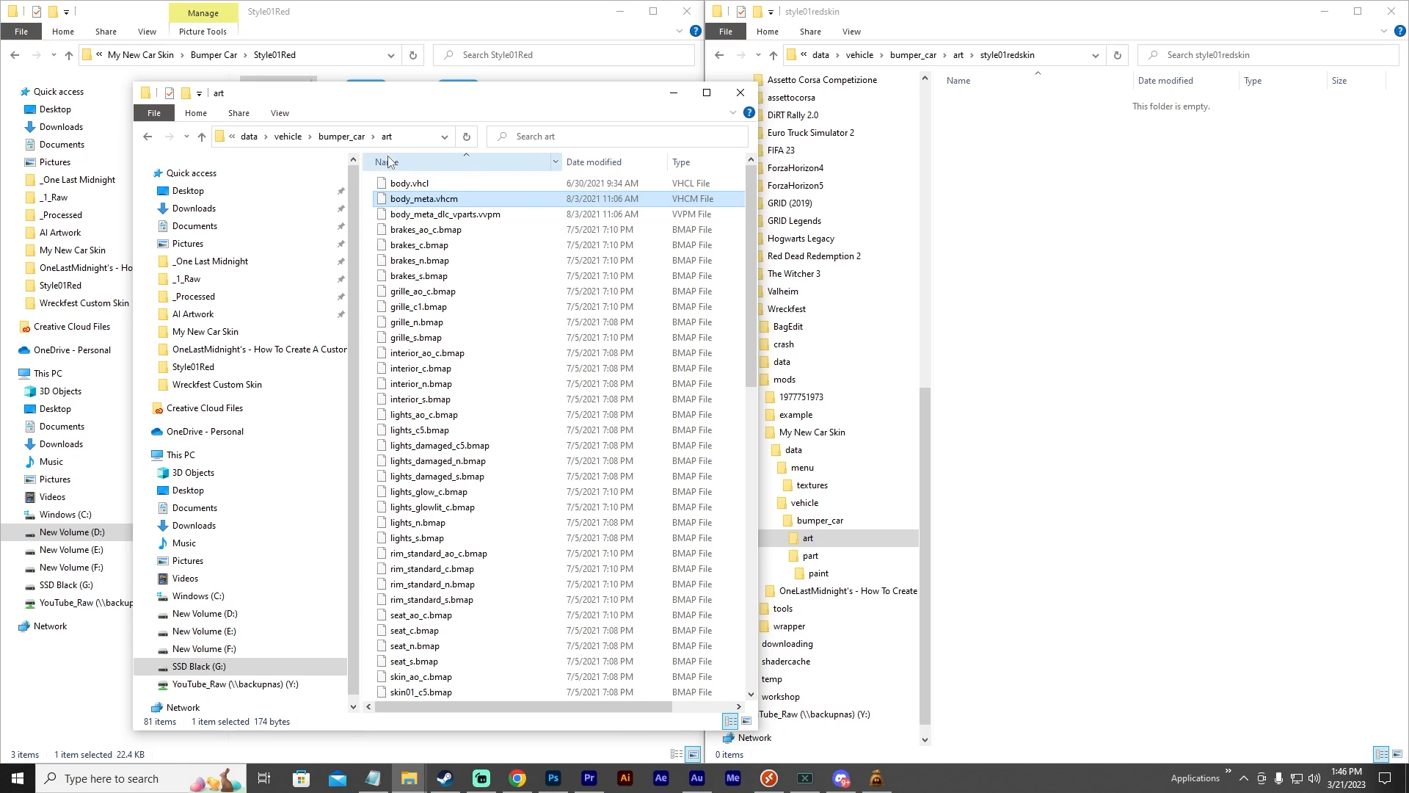
left_click(418, 142)
key("ctrl+v")
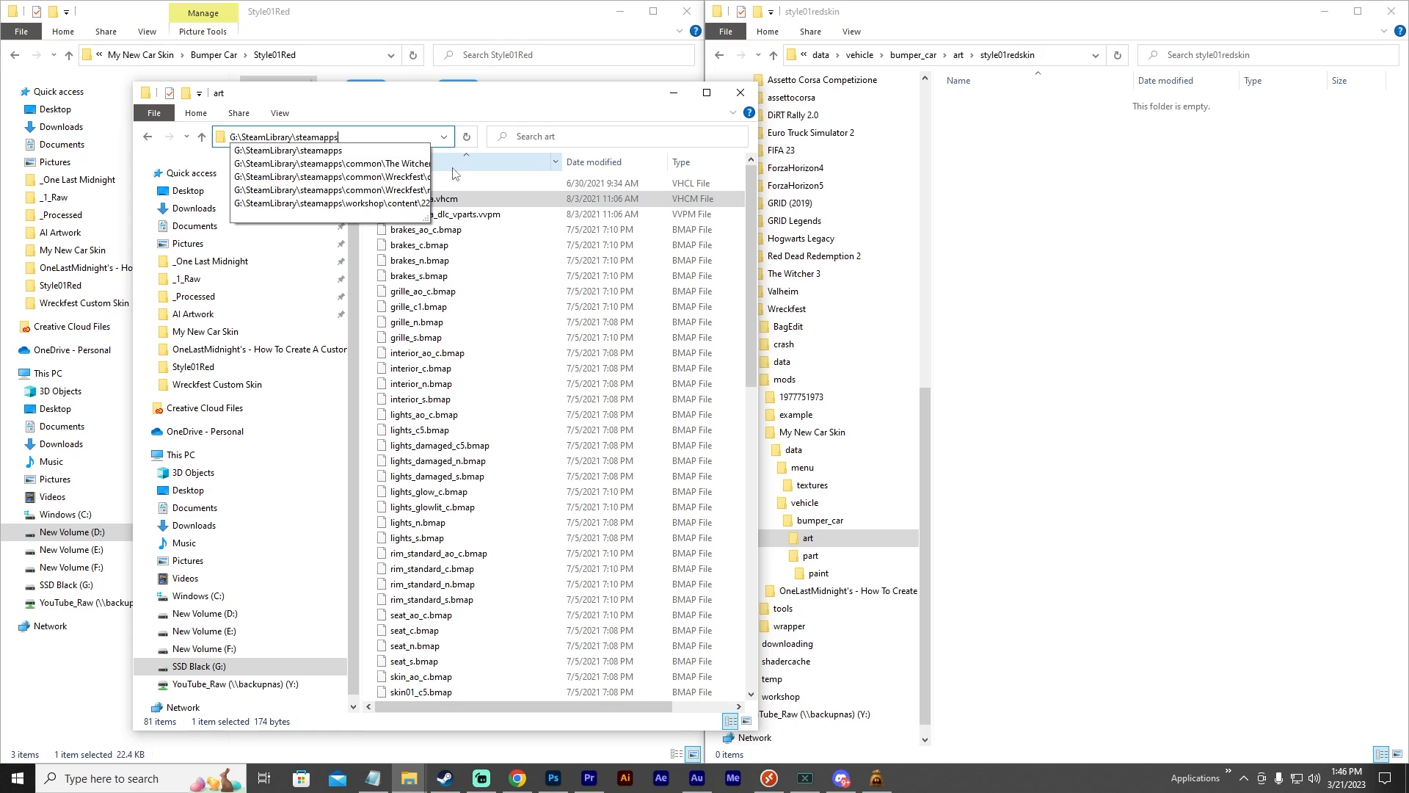
key("Return")
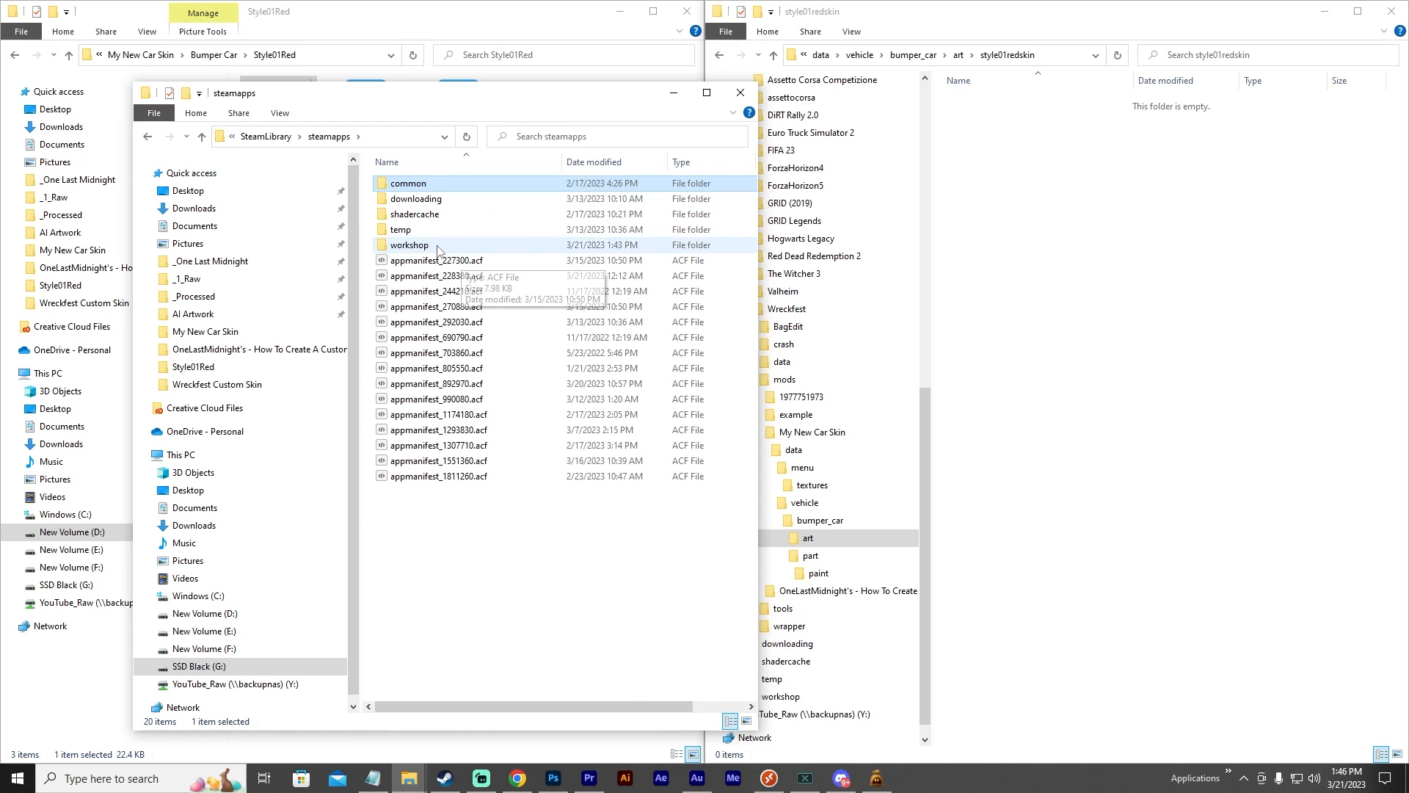
From steamapps, open Wreckfest's workshop mods folder, workshop\content\228380.
double_click(436, 250)
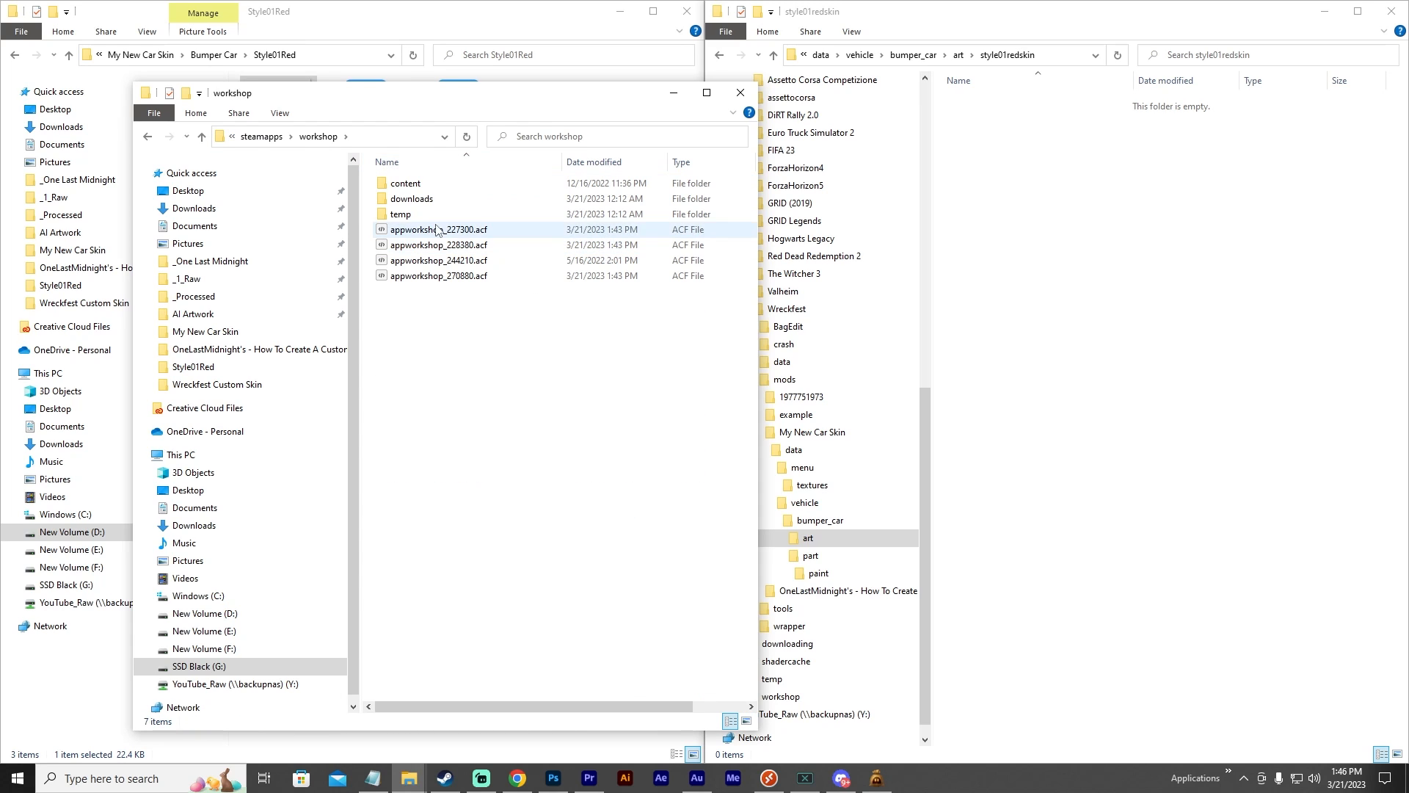
double_click(431, 188)
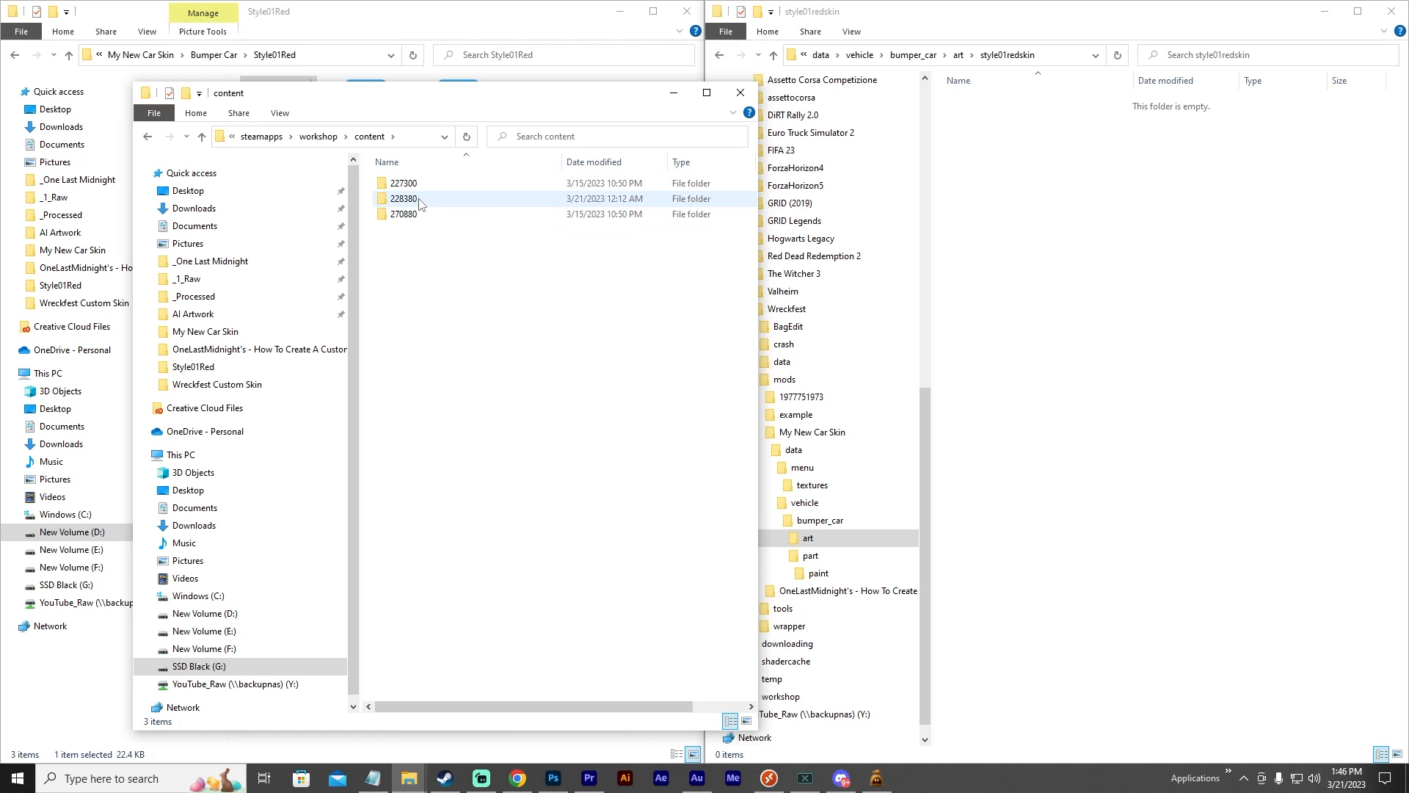
left_click(424, 201)
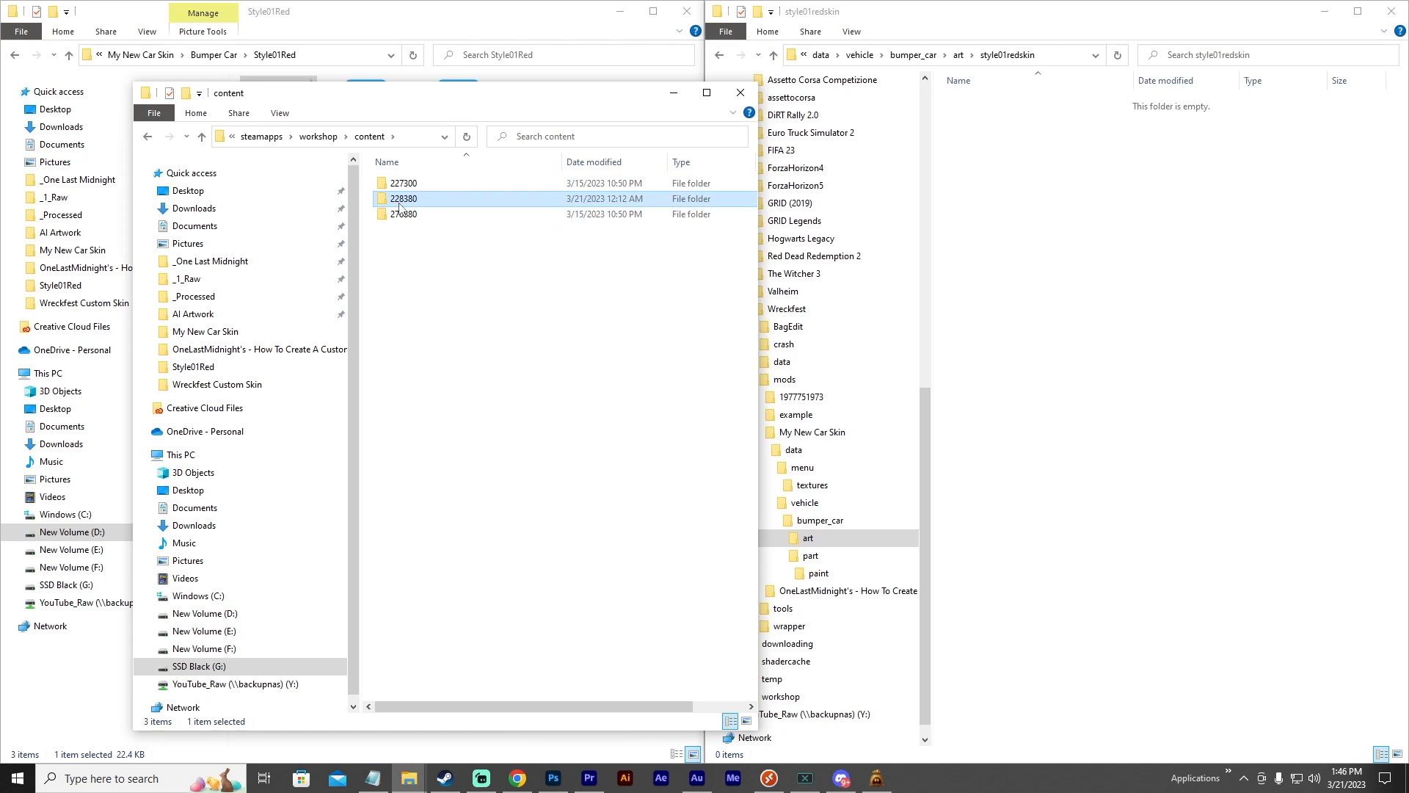
mouse_move(407, 204)
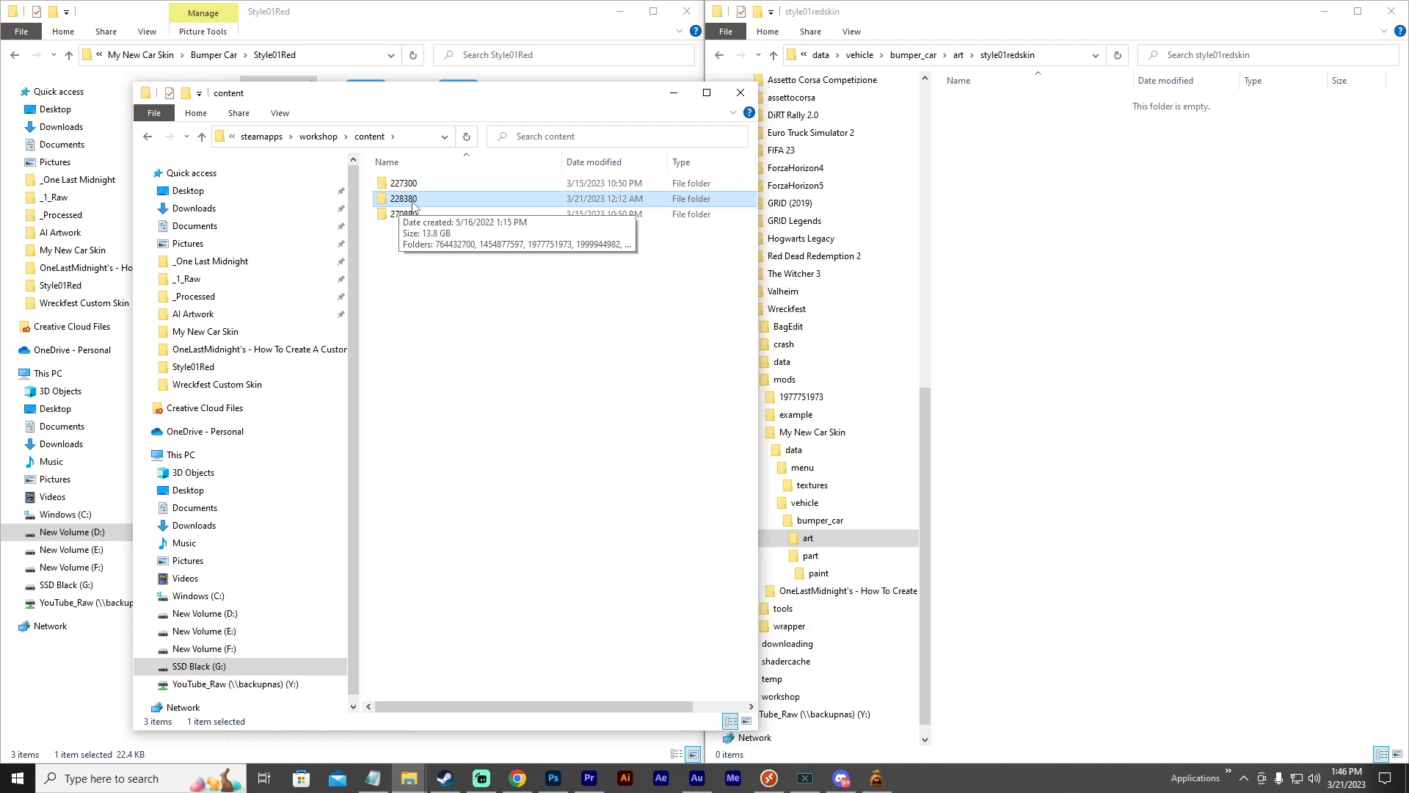
double_click(412, 202)
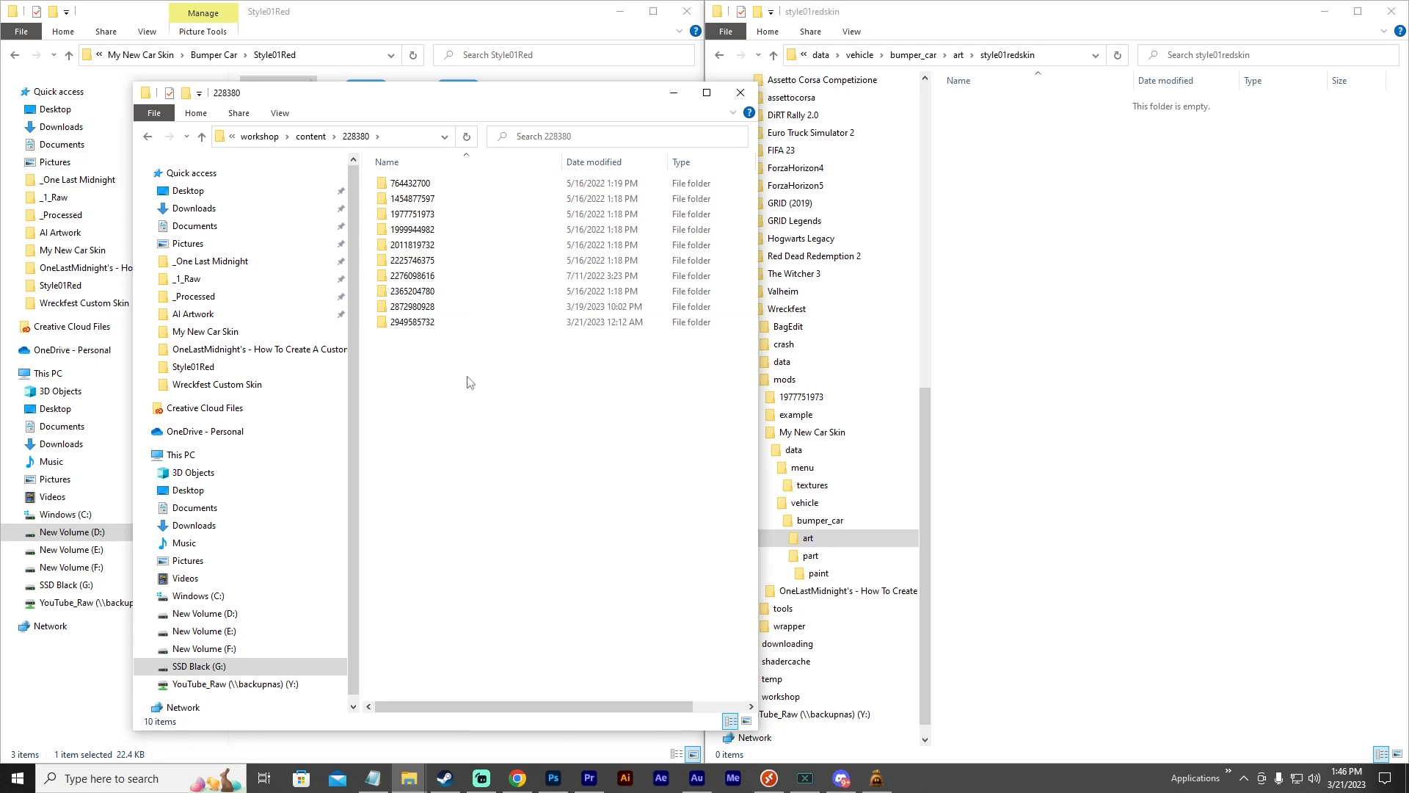
left_click(372, 782)
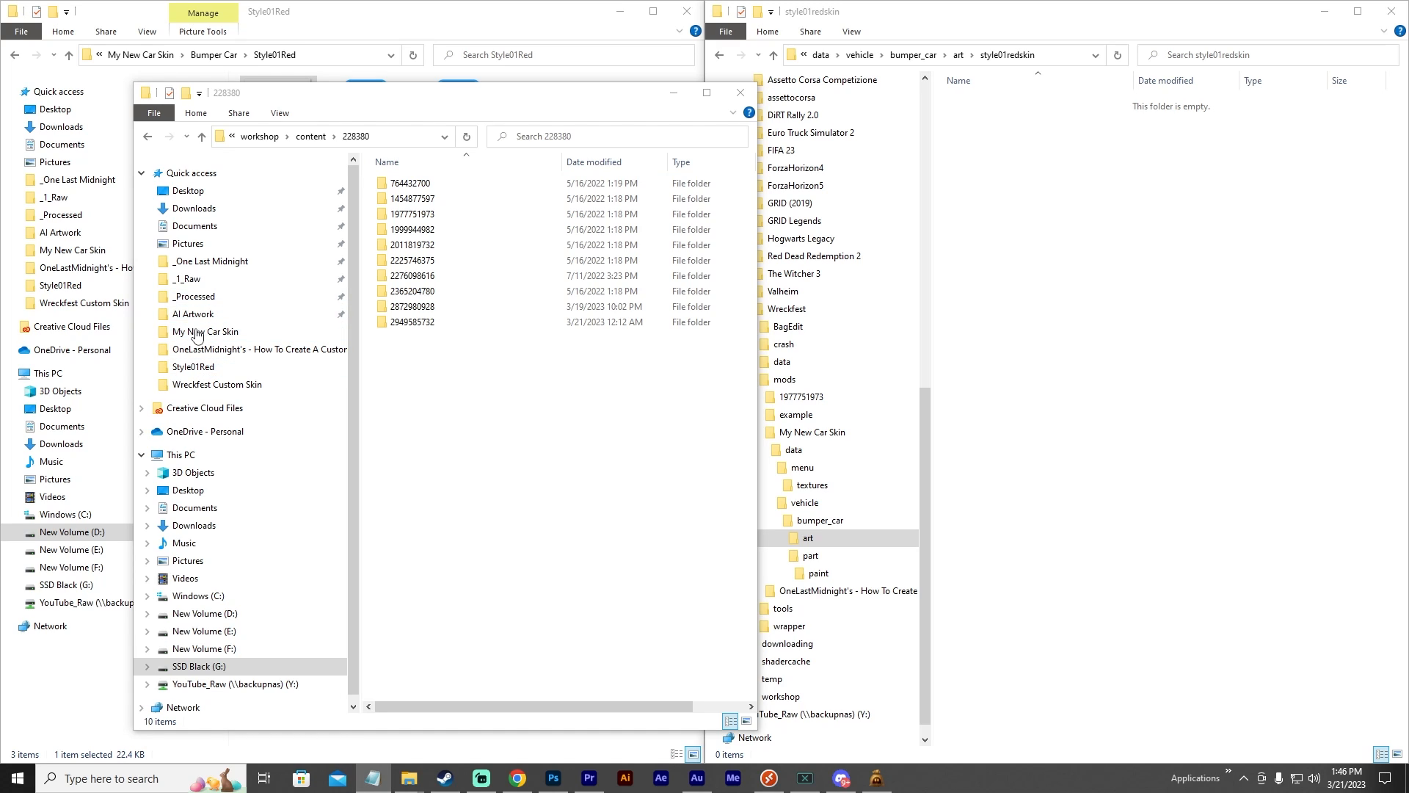
left_click(423, 248)
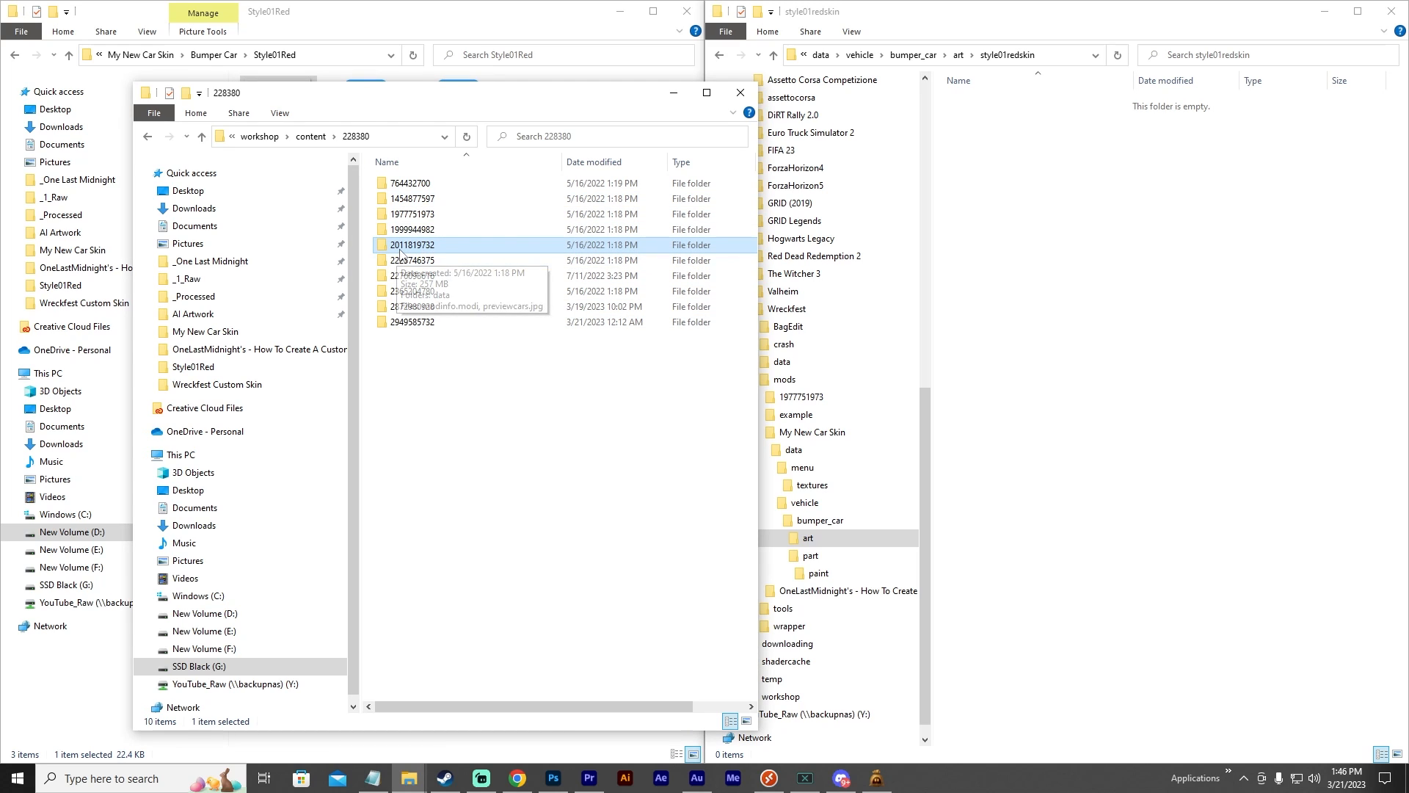
double_click(423, 248)
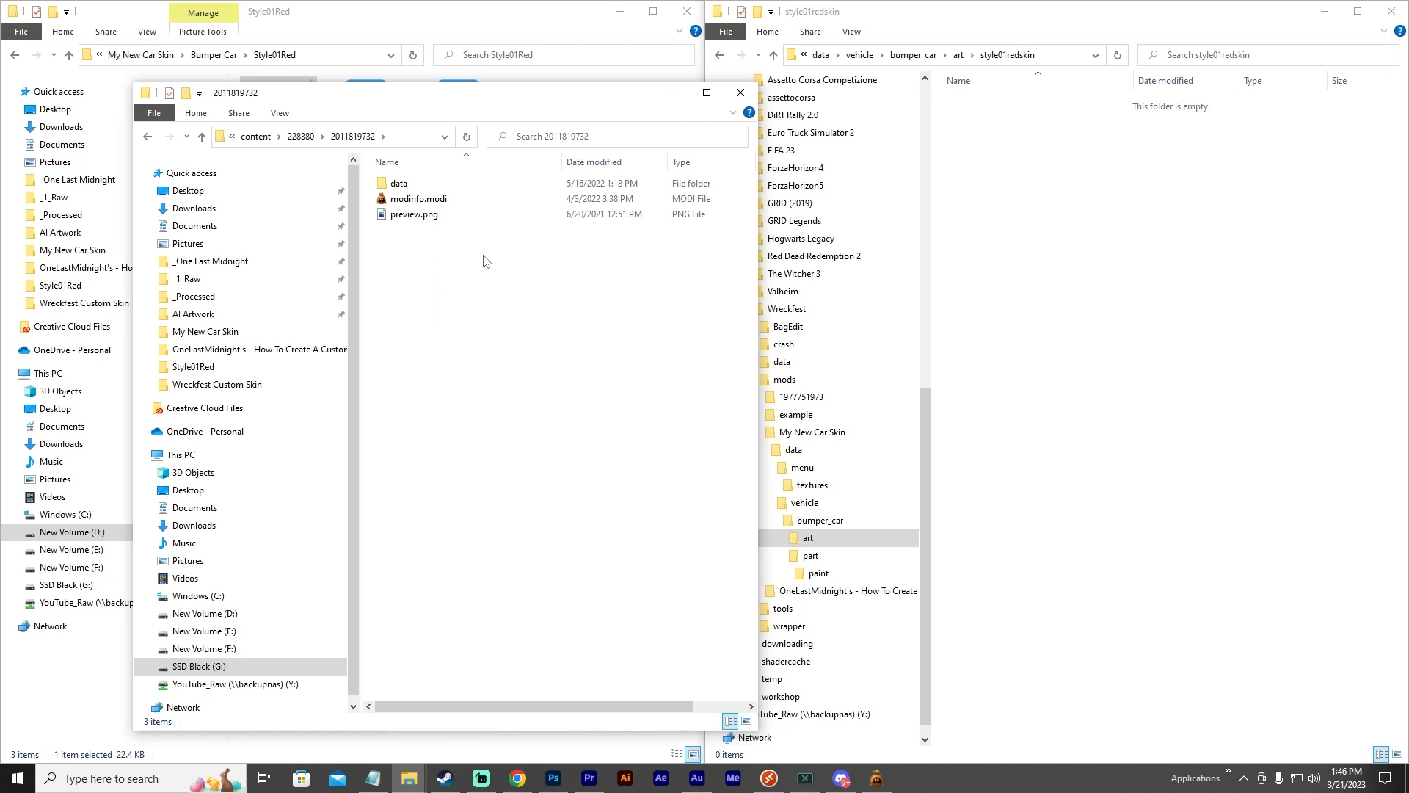
double_click(400, 188)
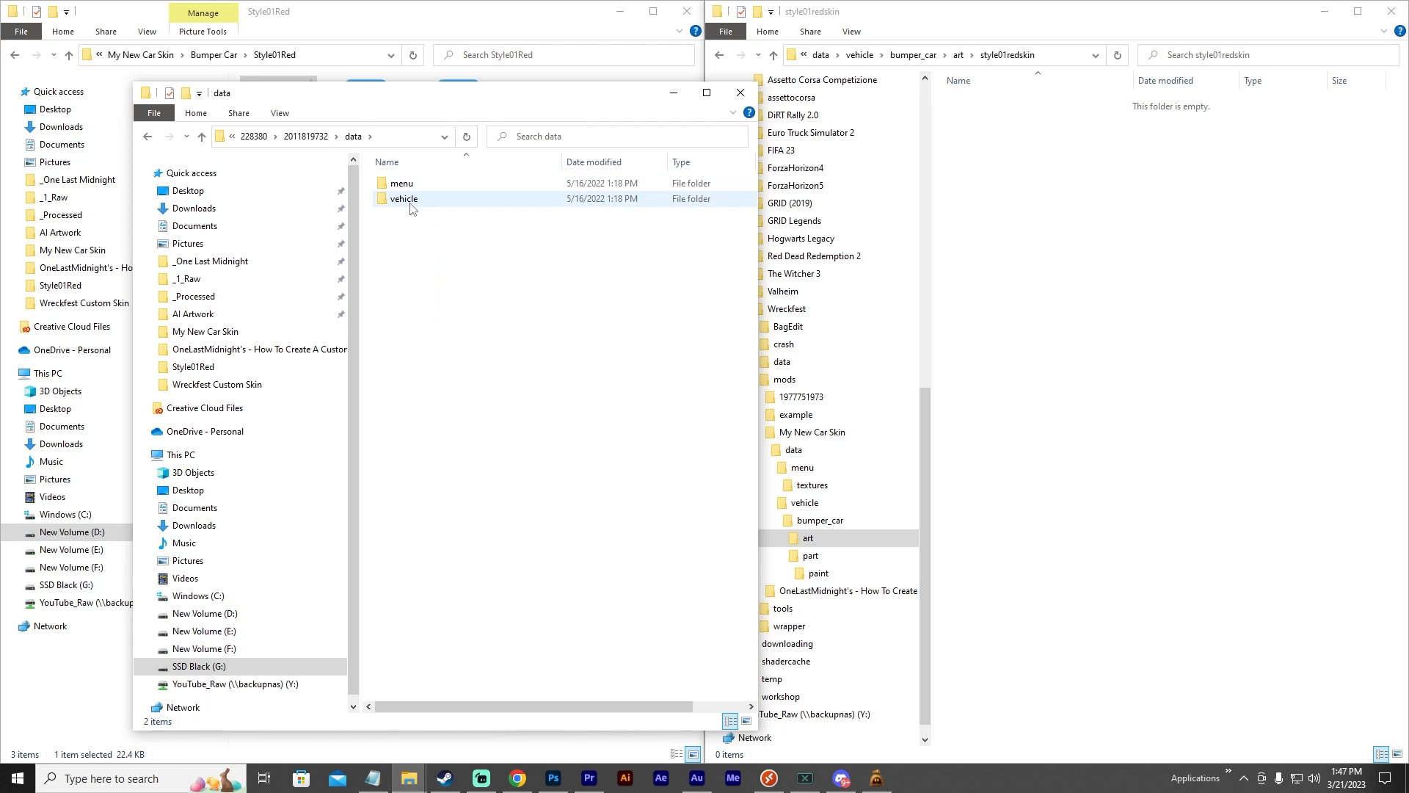
Copy custom.png from the workshop mod's vehicle/bumper_car/art folder into the style01redskin folder of My New Car Skin.
double_click(403, 198)
left_click_drag(751, 286, 717, 617)
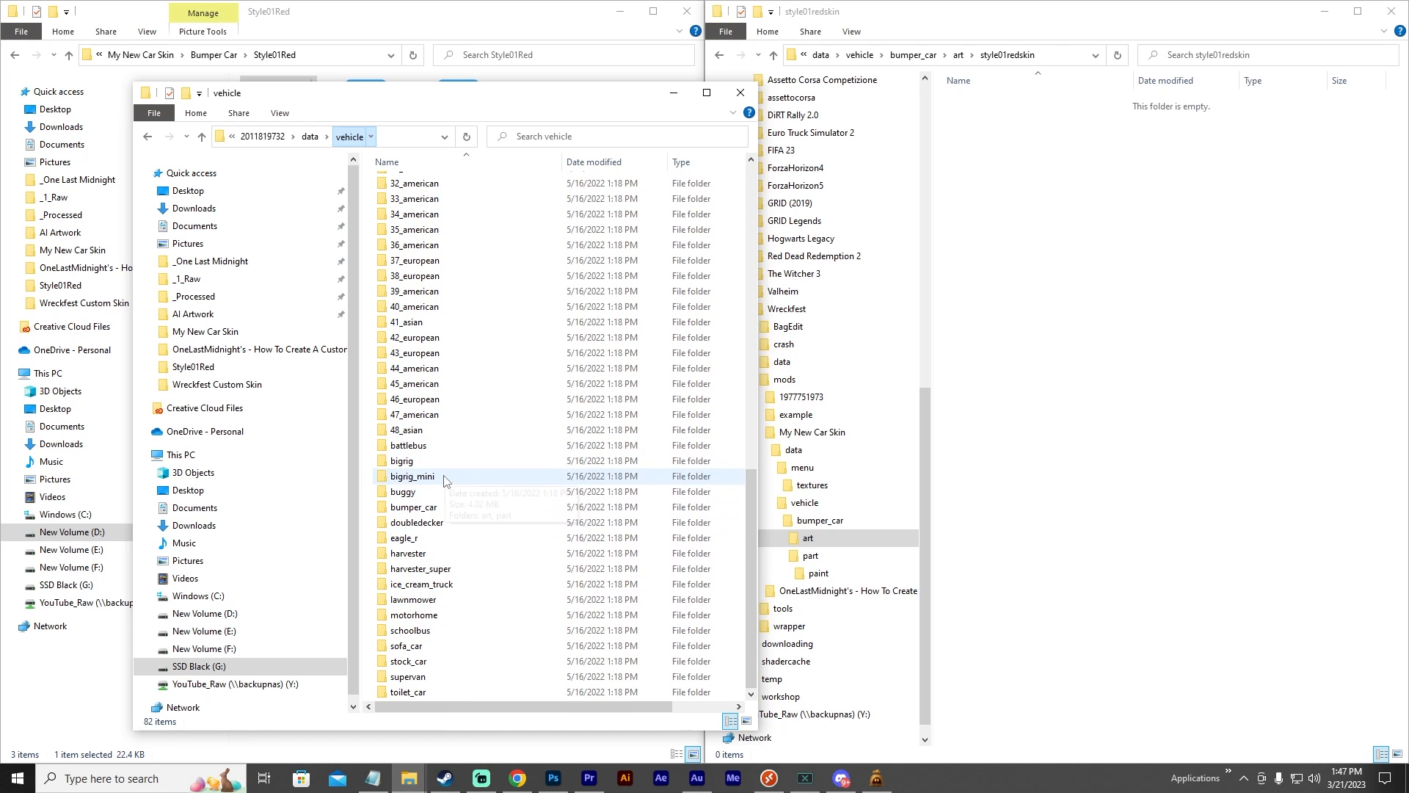
double_click(427, 508)
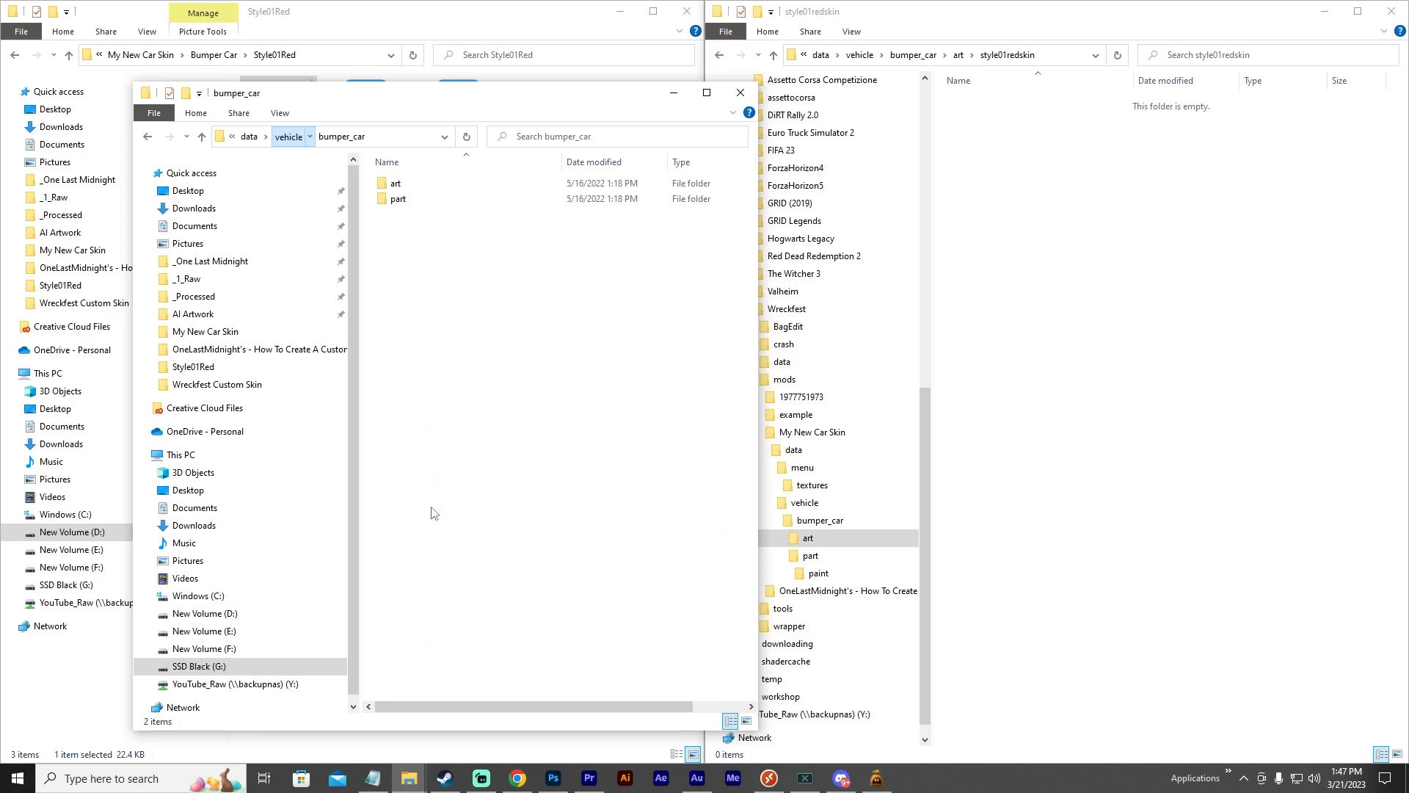
double_click(396, 184)
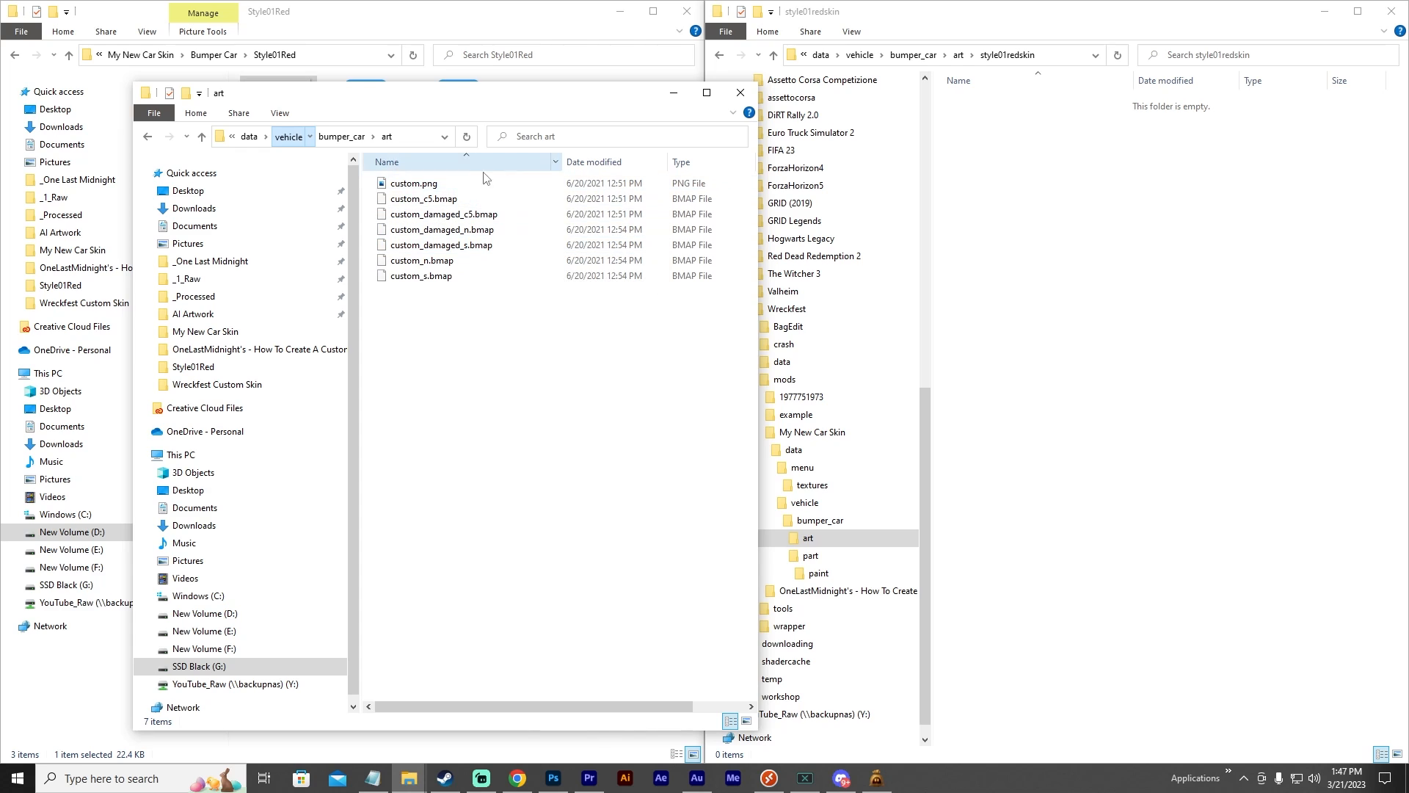
left_click(401, 190)
left_click_drag(401, 190, 1154, 224)
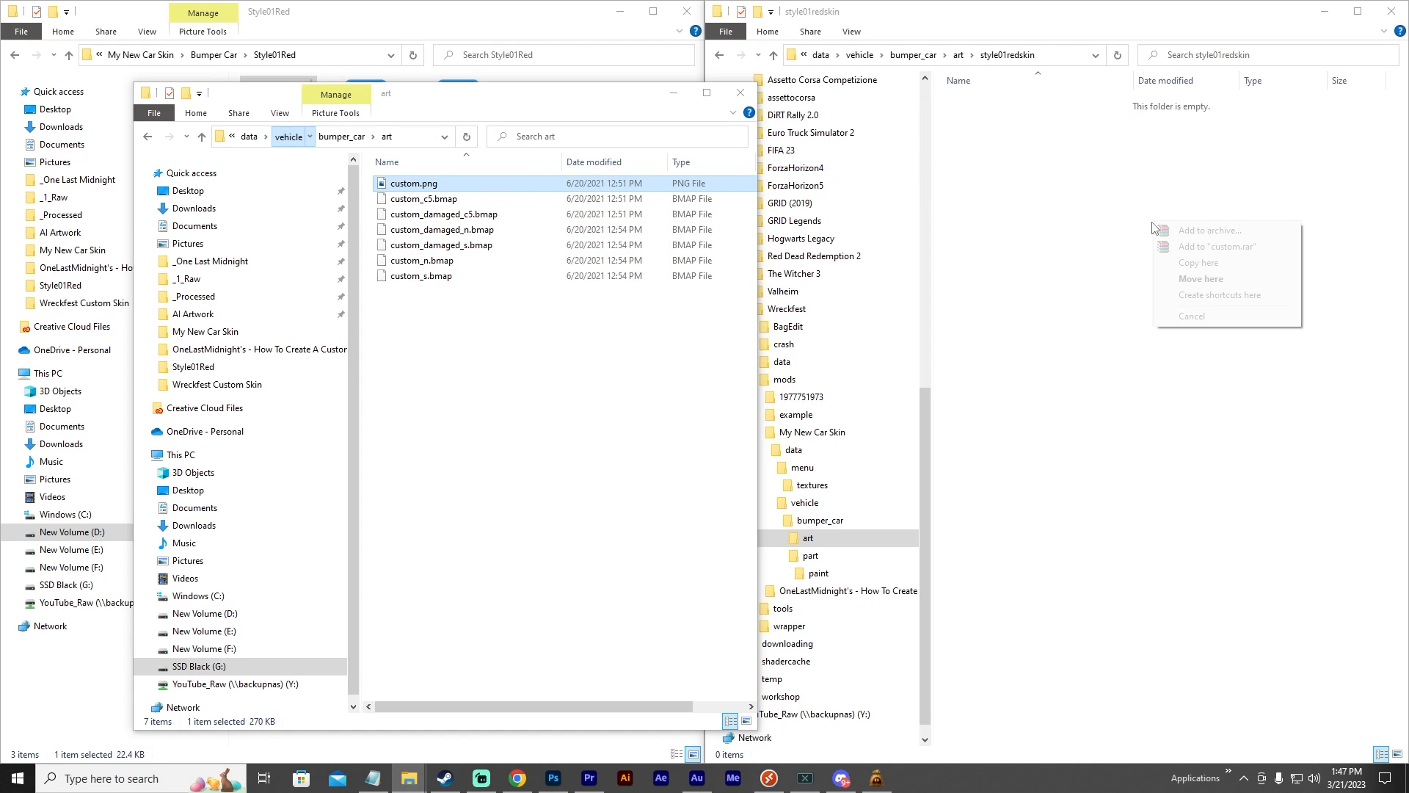
left_click(1204, 265)
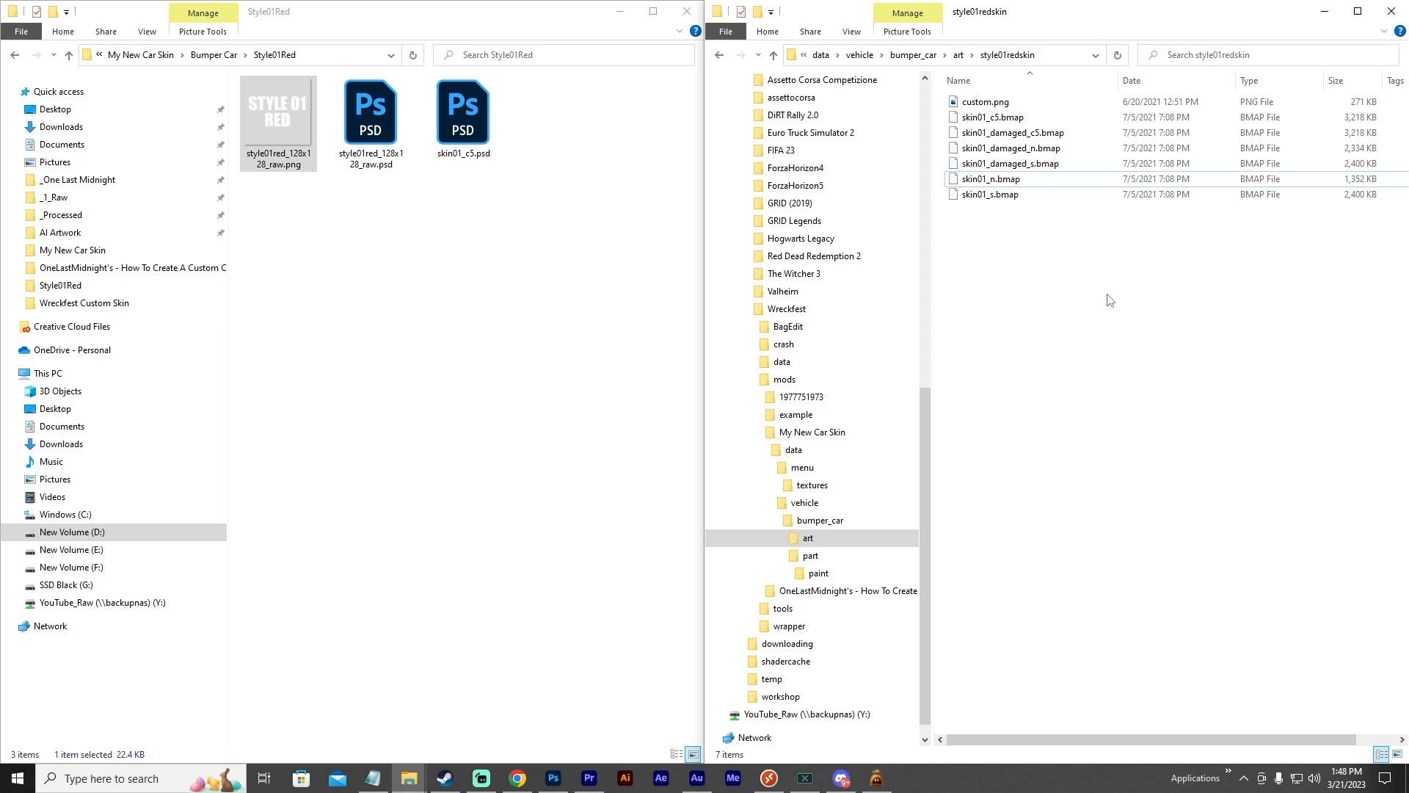
left_click(1014, 108)
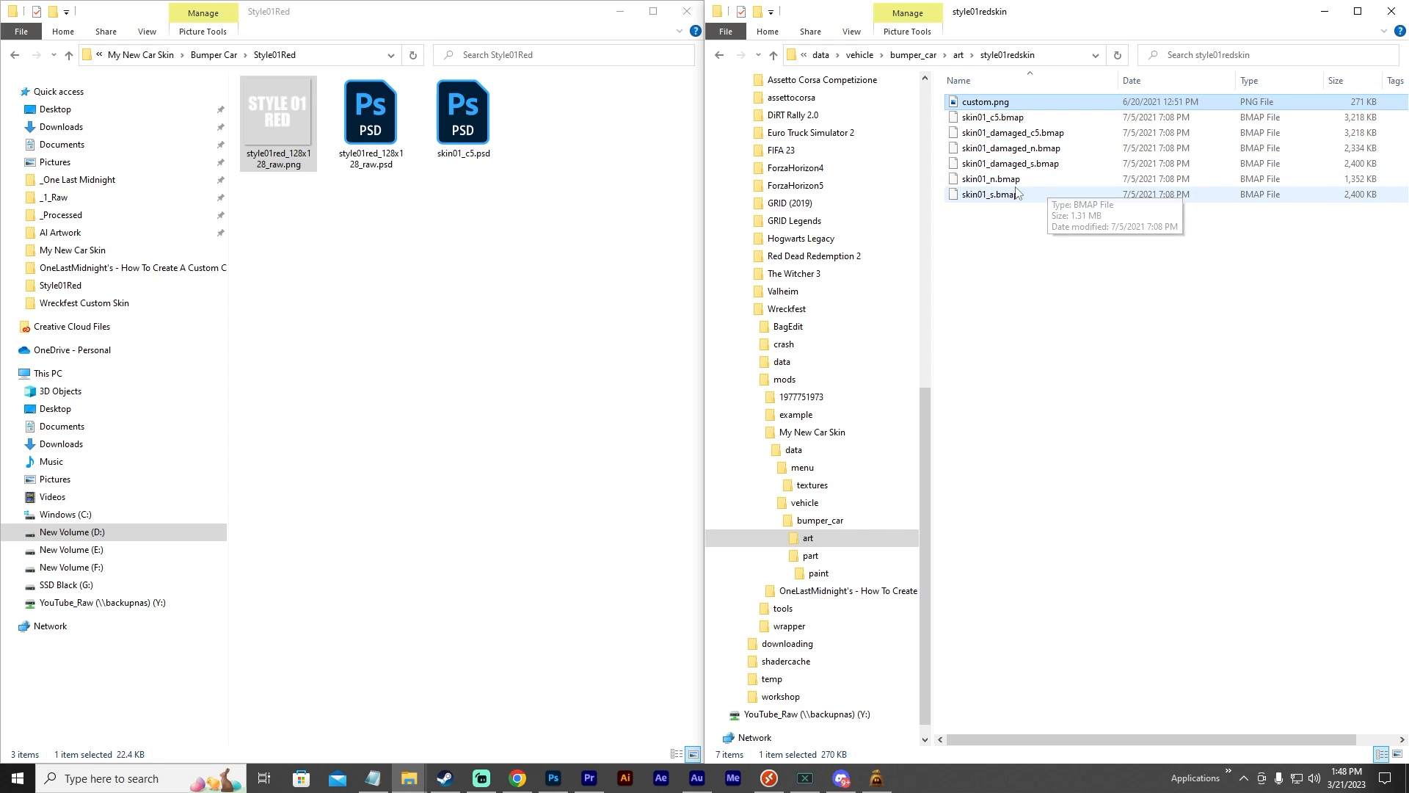
left_click(1069, 265)
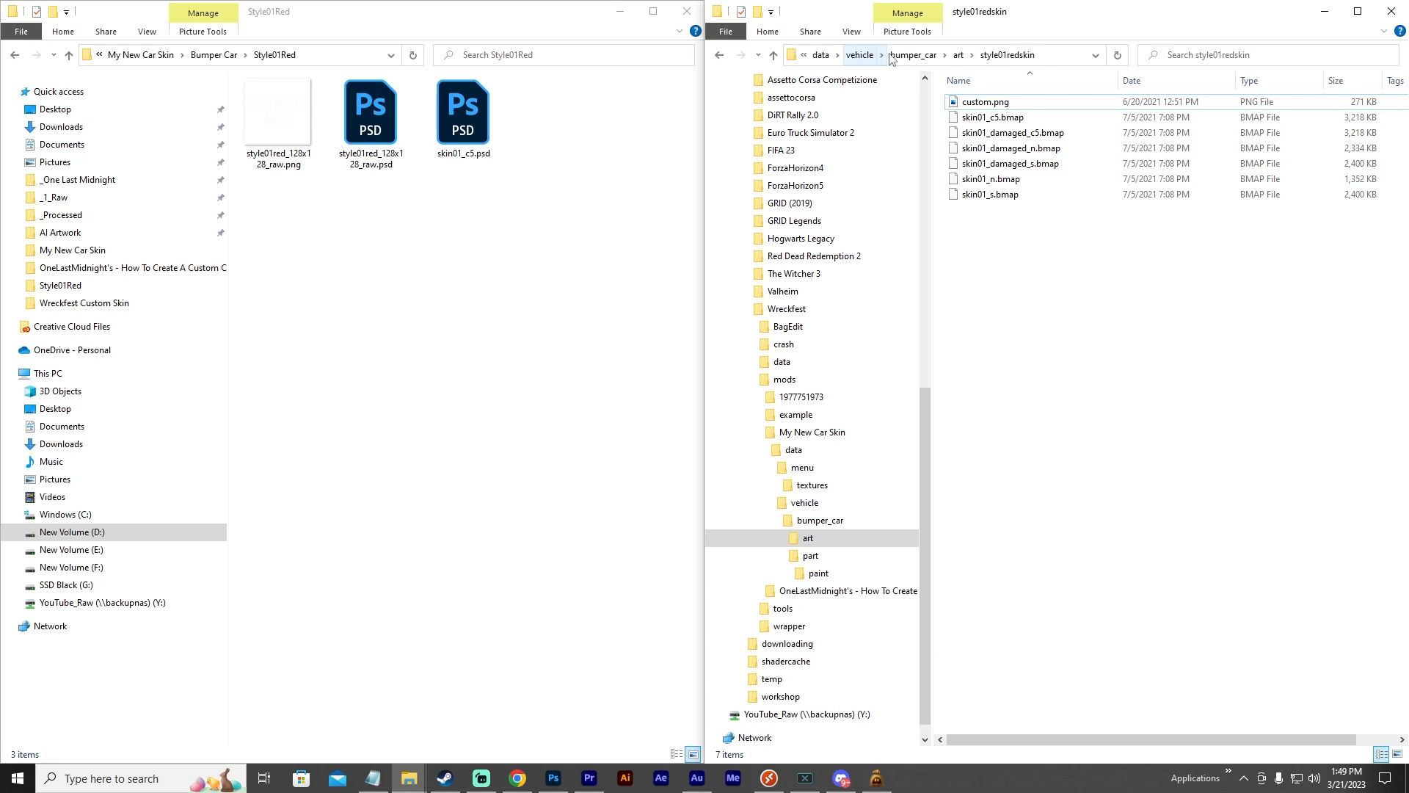
Switch to Bag Edit and open style01redskin.vepa from the bumper_car part/paint folder of My New Car Skin.
left_click(876, 778)
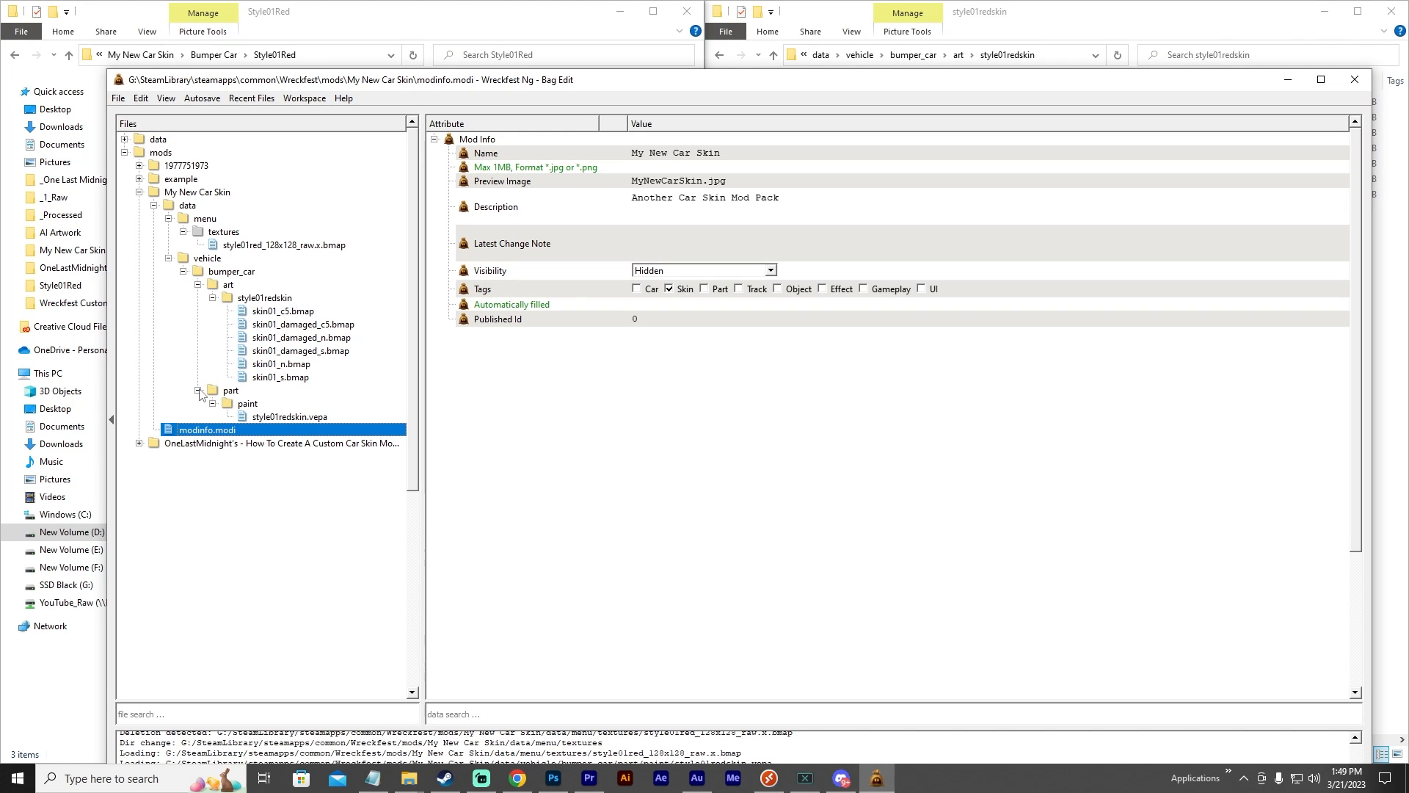
left_click(220, 390)
left_click(248, 404)
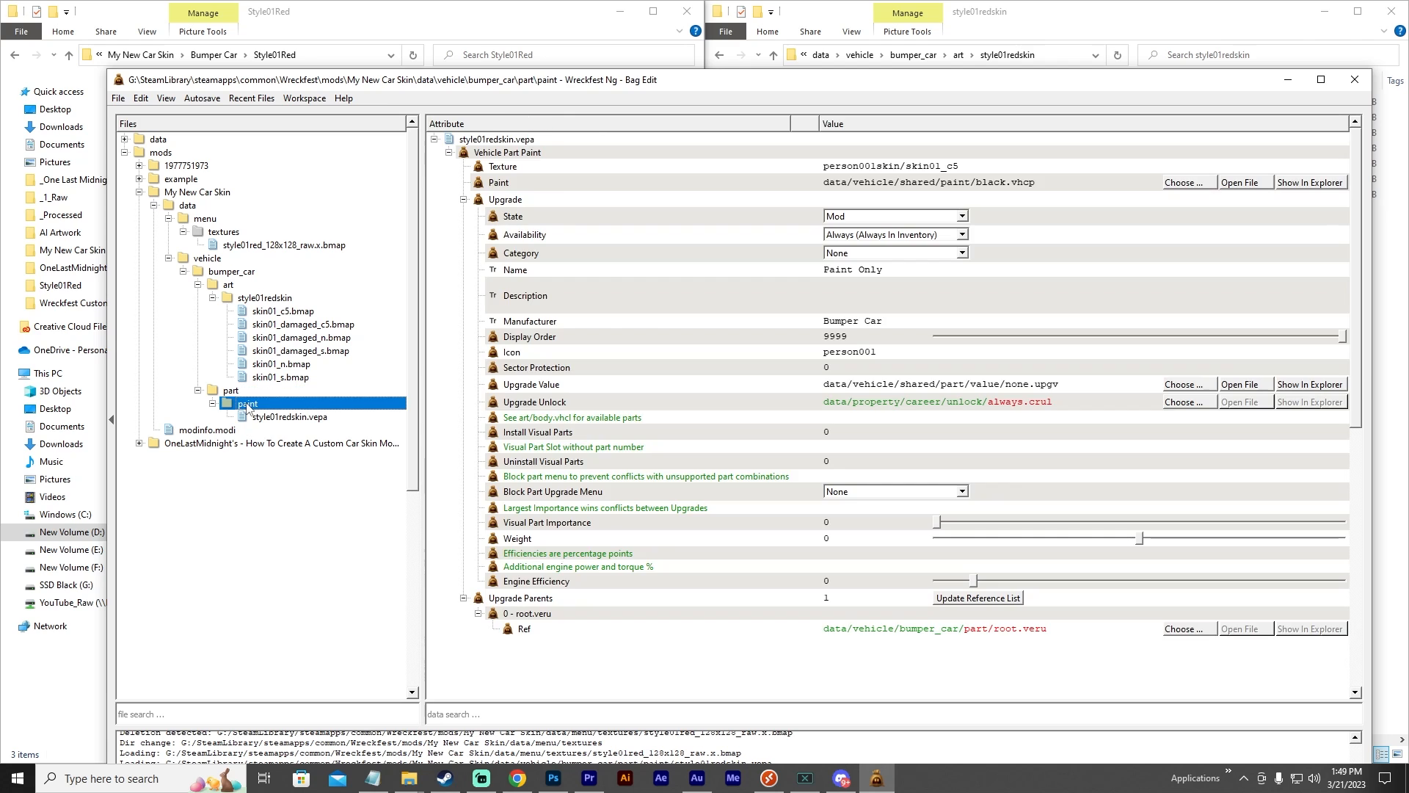
left_click(280, 417)
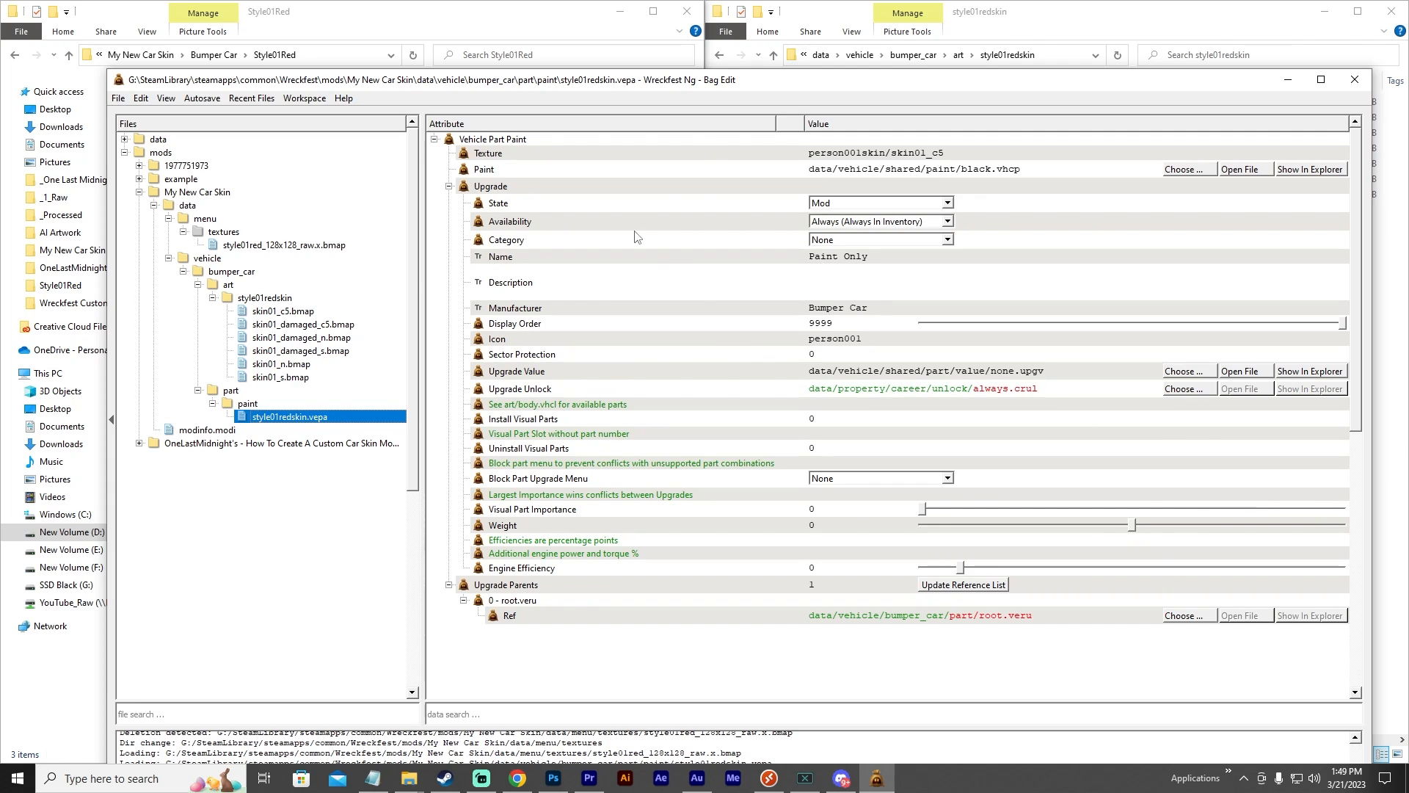
Compare the Manufacturer value with the vehicle name on the Wreckfest Wiki's Bumper Car page in the browser.
double_click(885, 308)
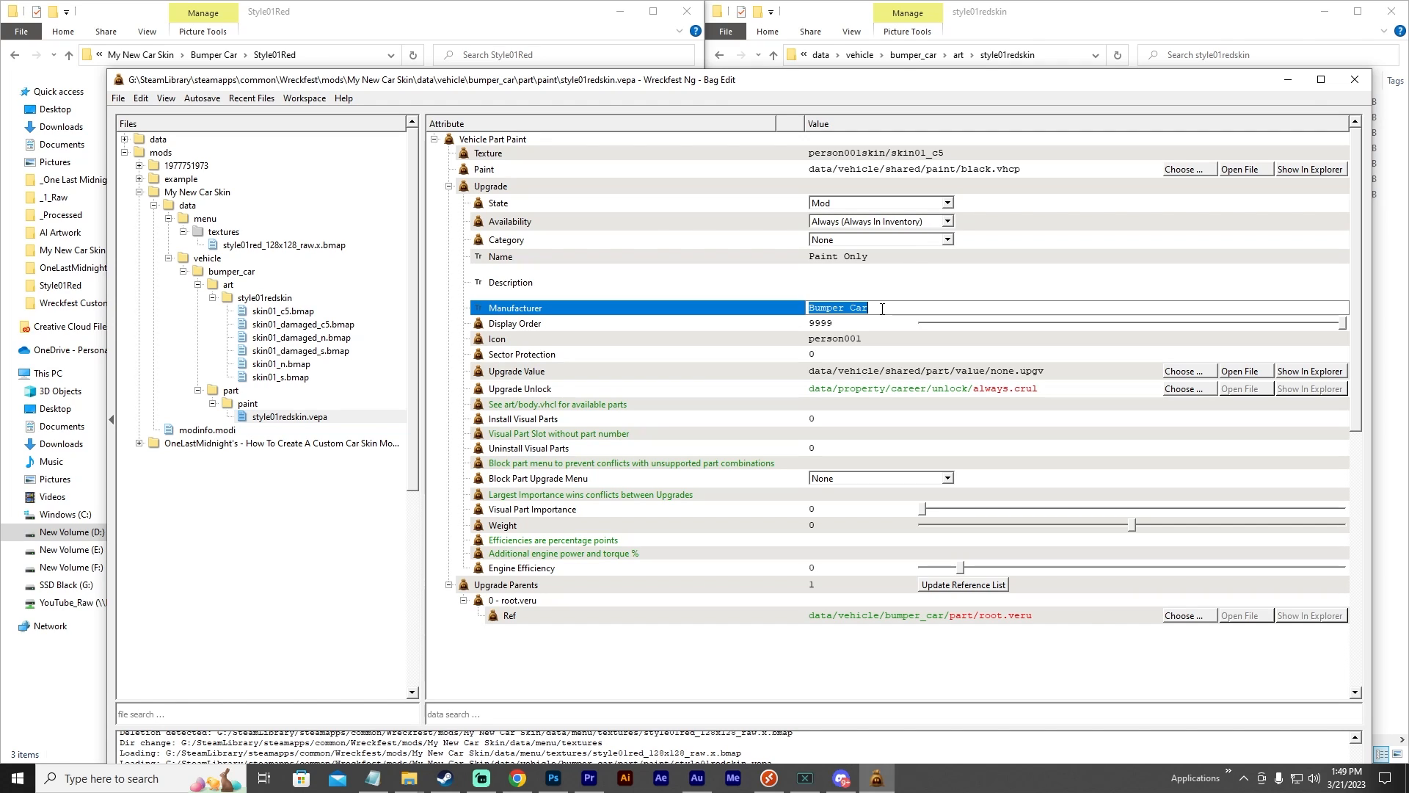
left_click(880, 310)
left_click(518, 778)
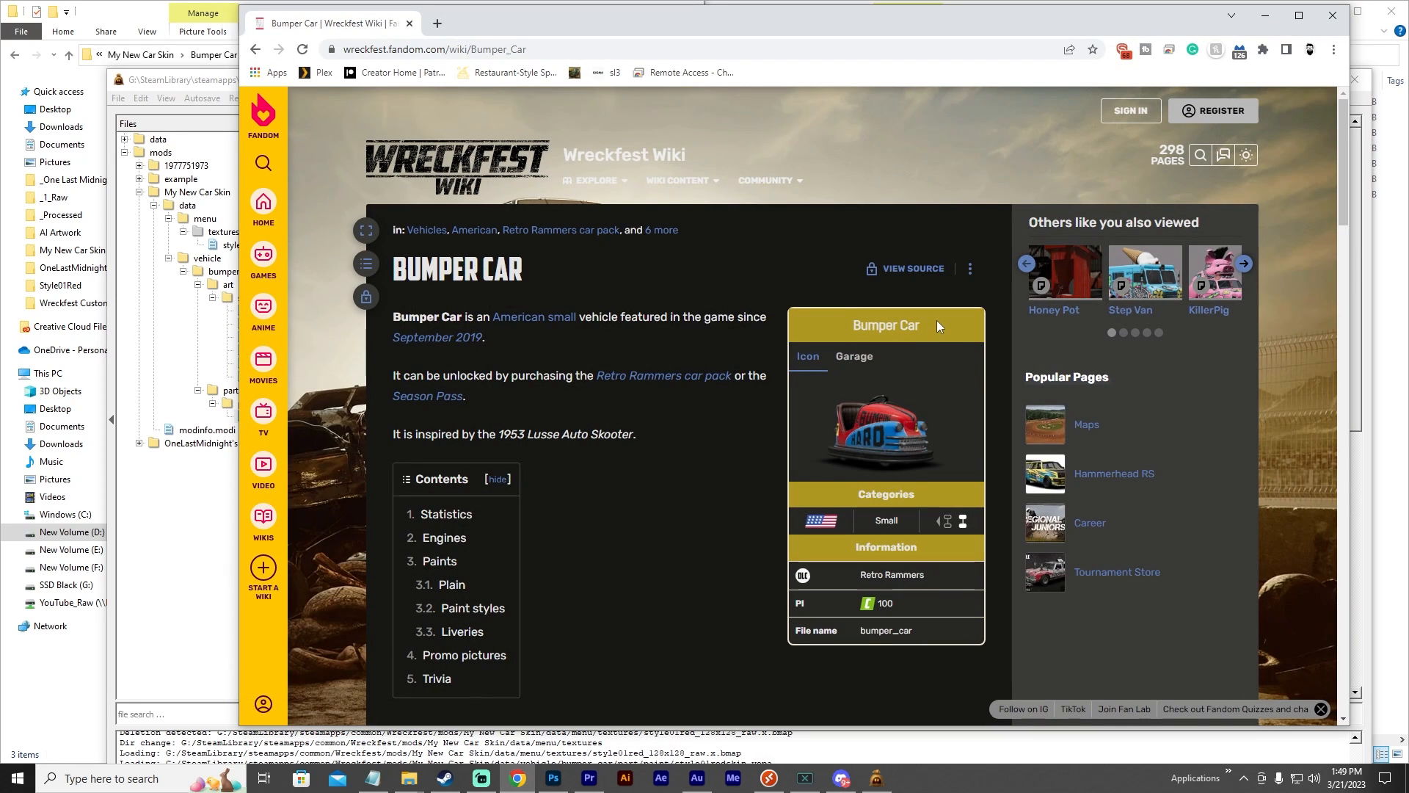
left_click_drag(923, 328, 850, 330)
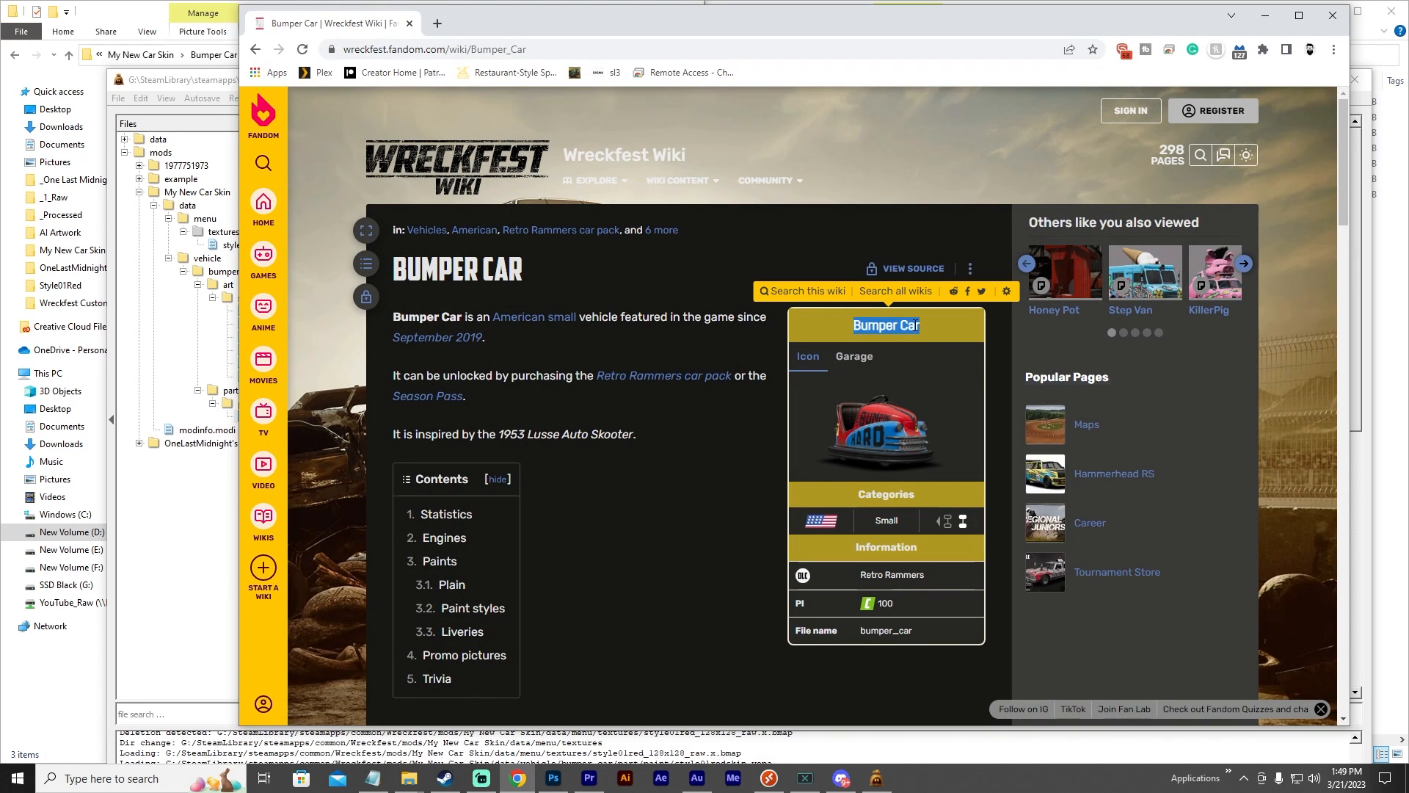
left_click(1265, 14)
left_click(868, 300)
left_click(608, 312)
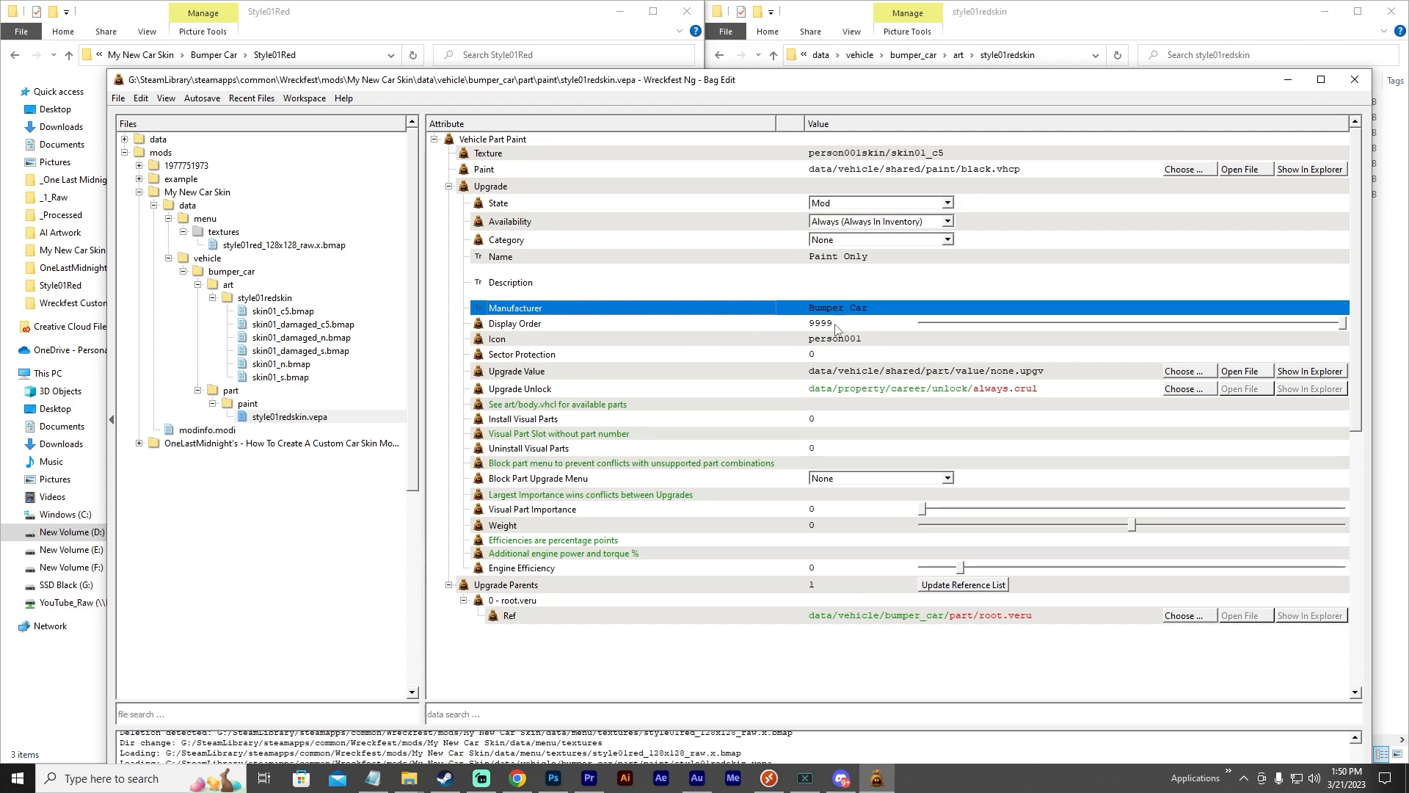
Set the Icon attribute of the skin's paint part to style01red.
double_click(866, 340)
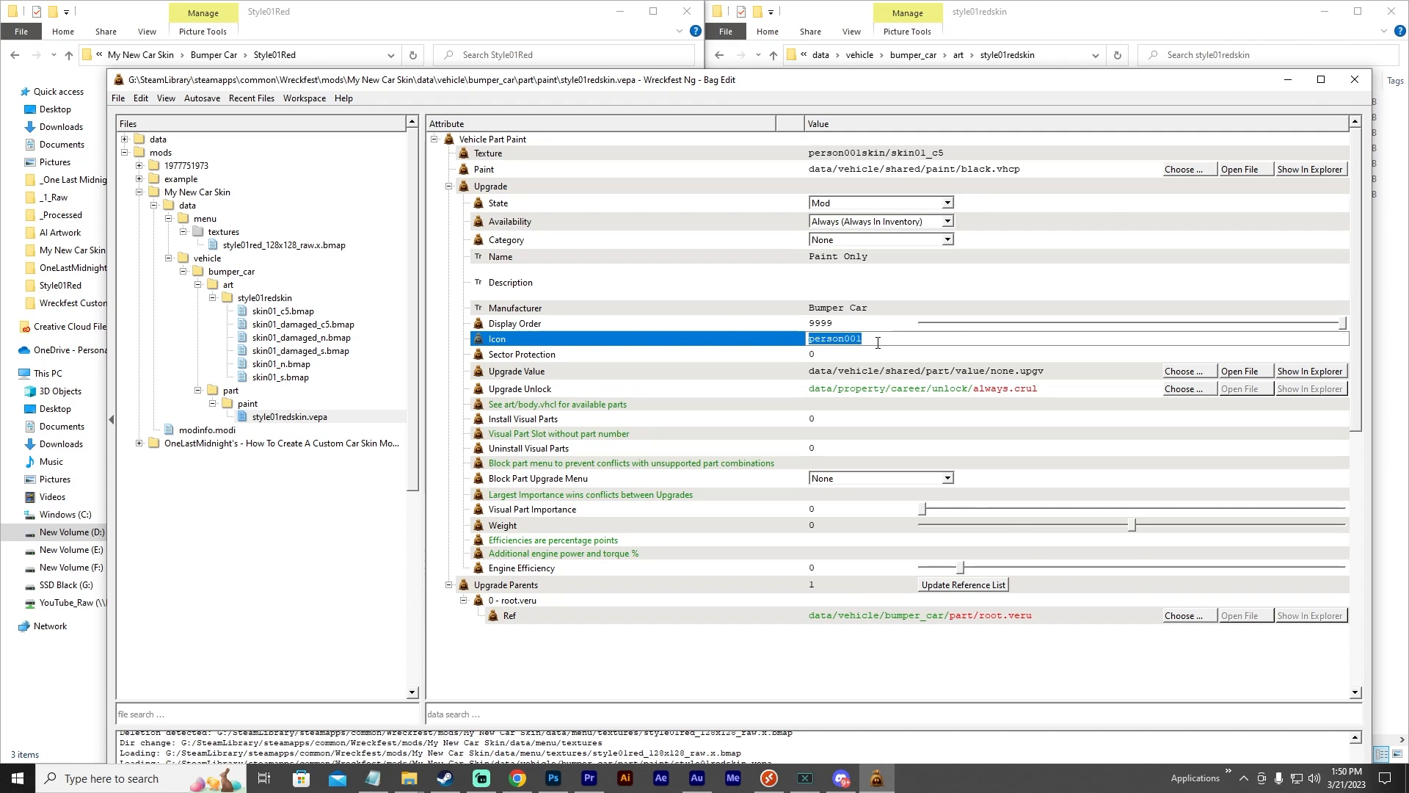
type("style01red")
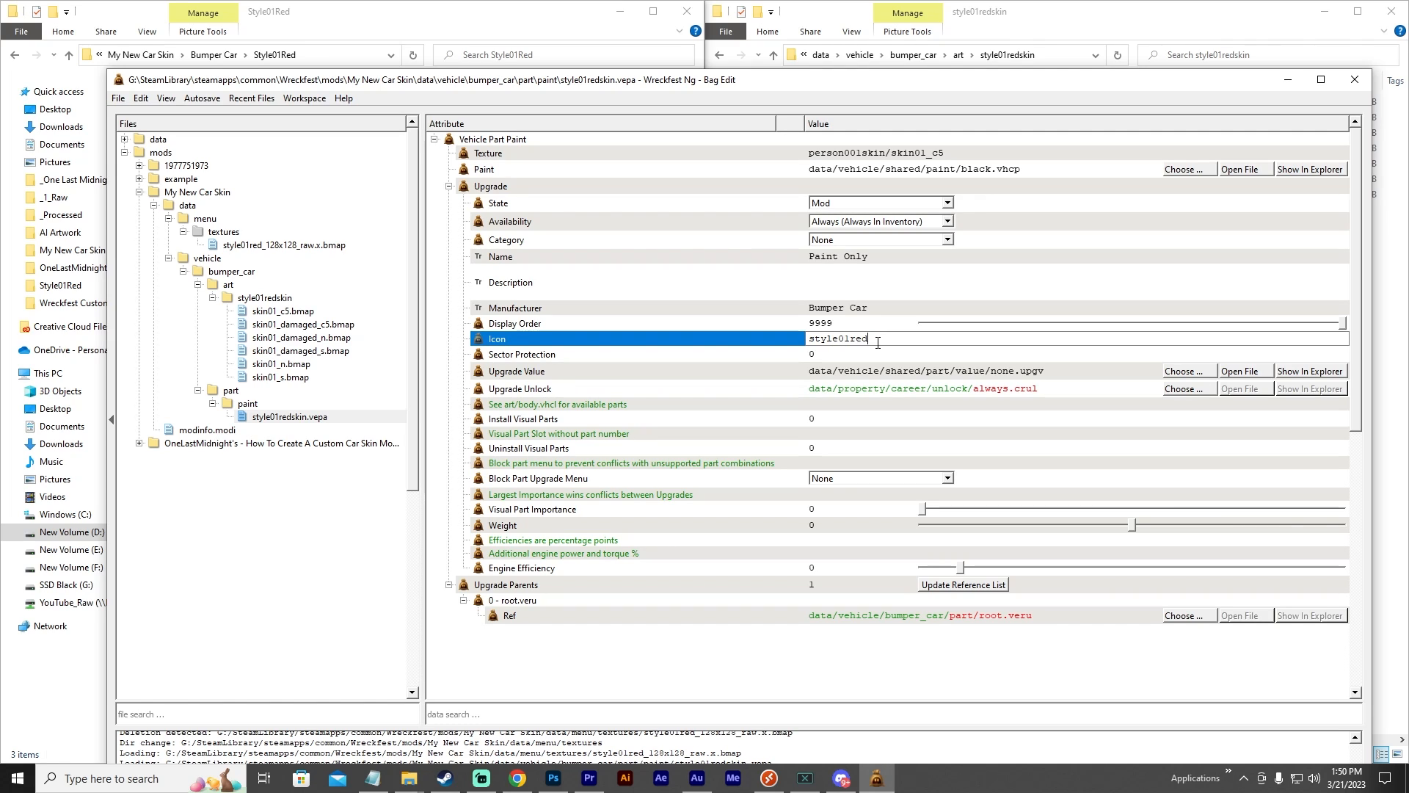
key("Return")
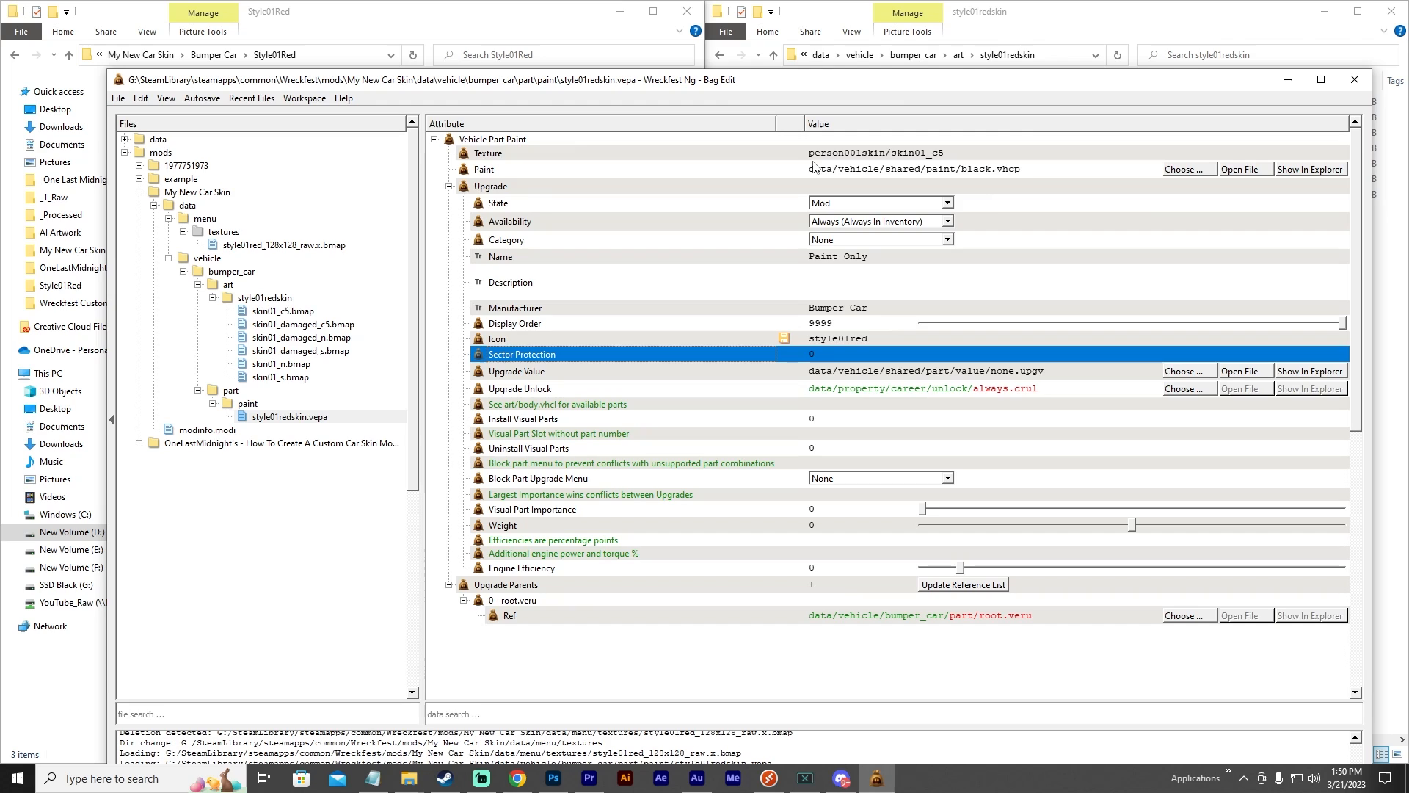
Set the Texture attribute of the paint part to style01redskin/skin01_c5.
double_click(836, 154)
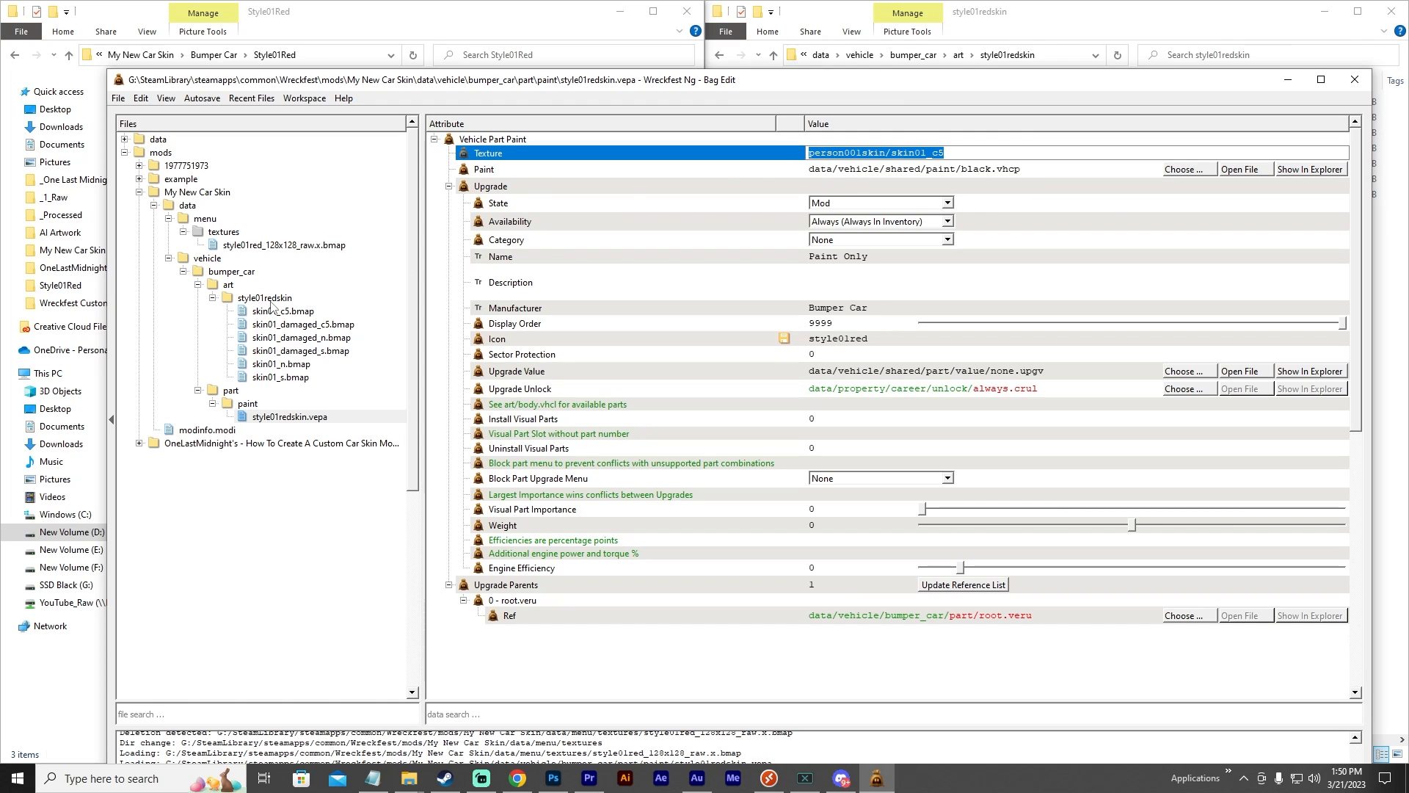
left_click_drag(271, 307, 817, 158)
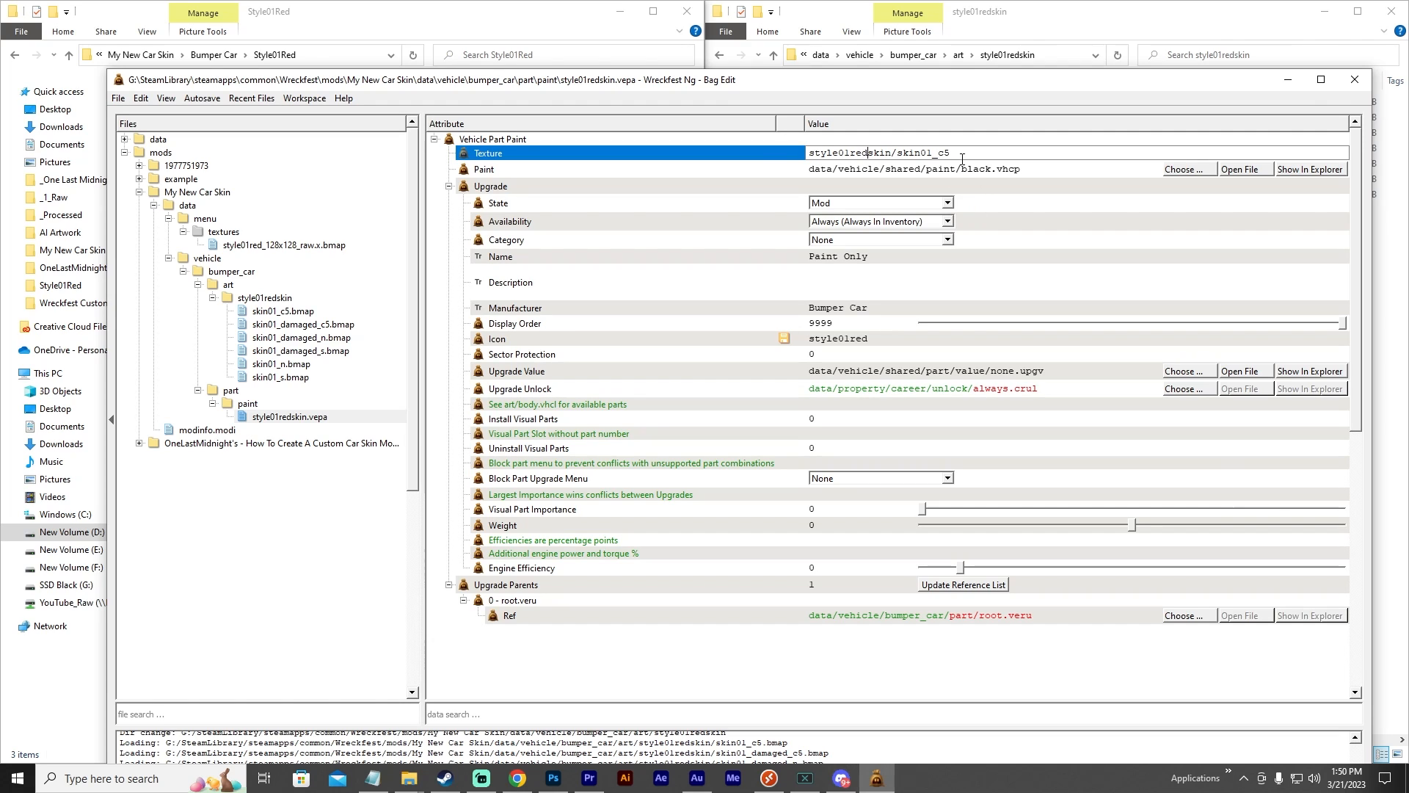
left_click(917, 286)
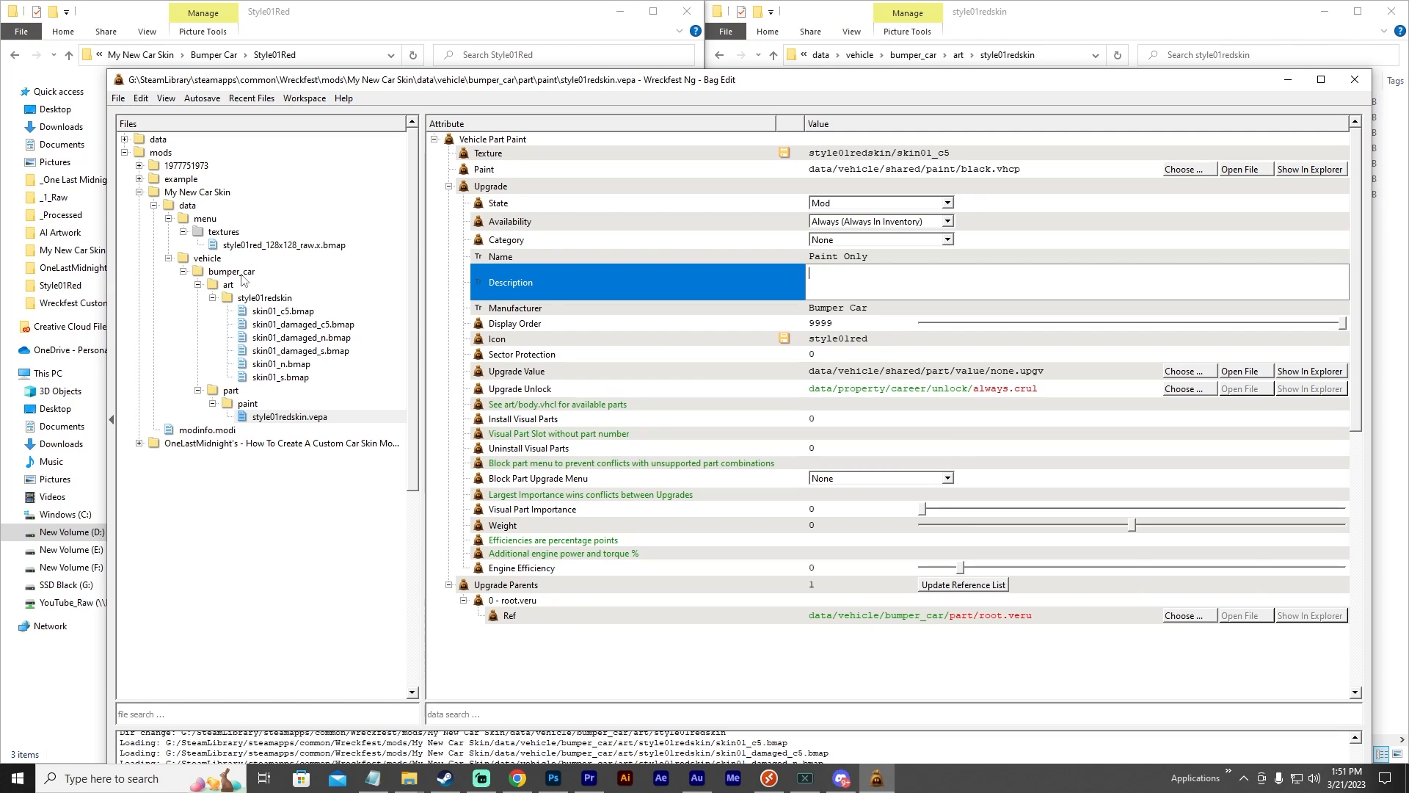
Compare the vehicle folder in the root.veru reference path with the mod's bumper_car folder, returning to style01redskin.vepa.
left_click(919, 617)
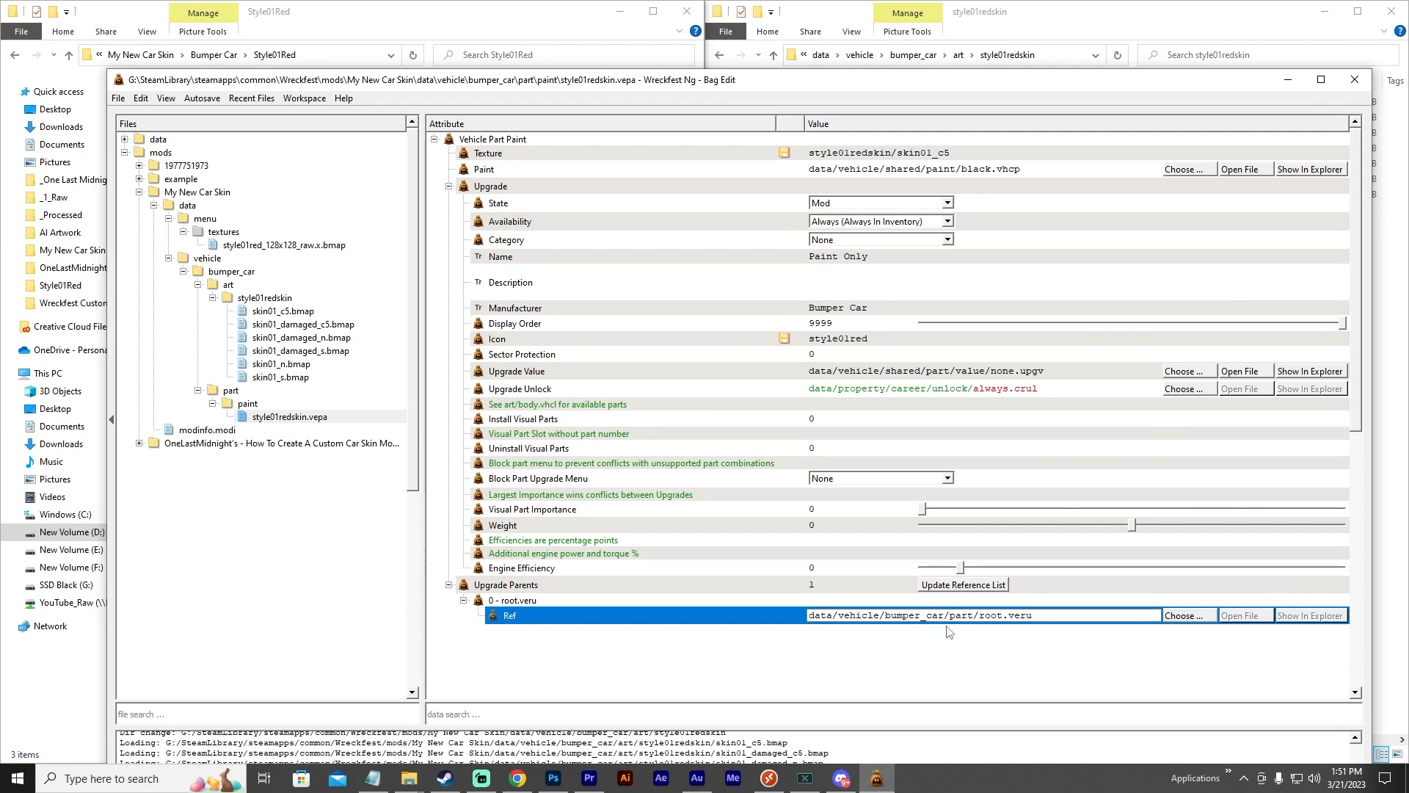
left_click_drag(944, 617, 886, 619)
left_click(227, 278)
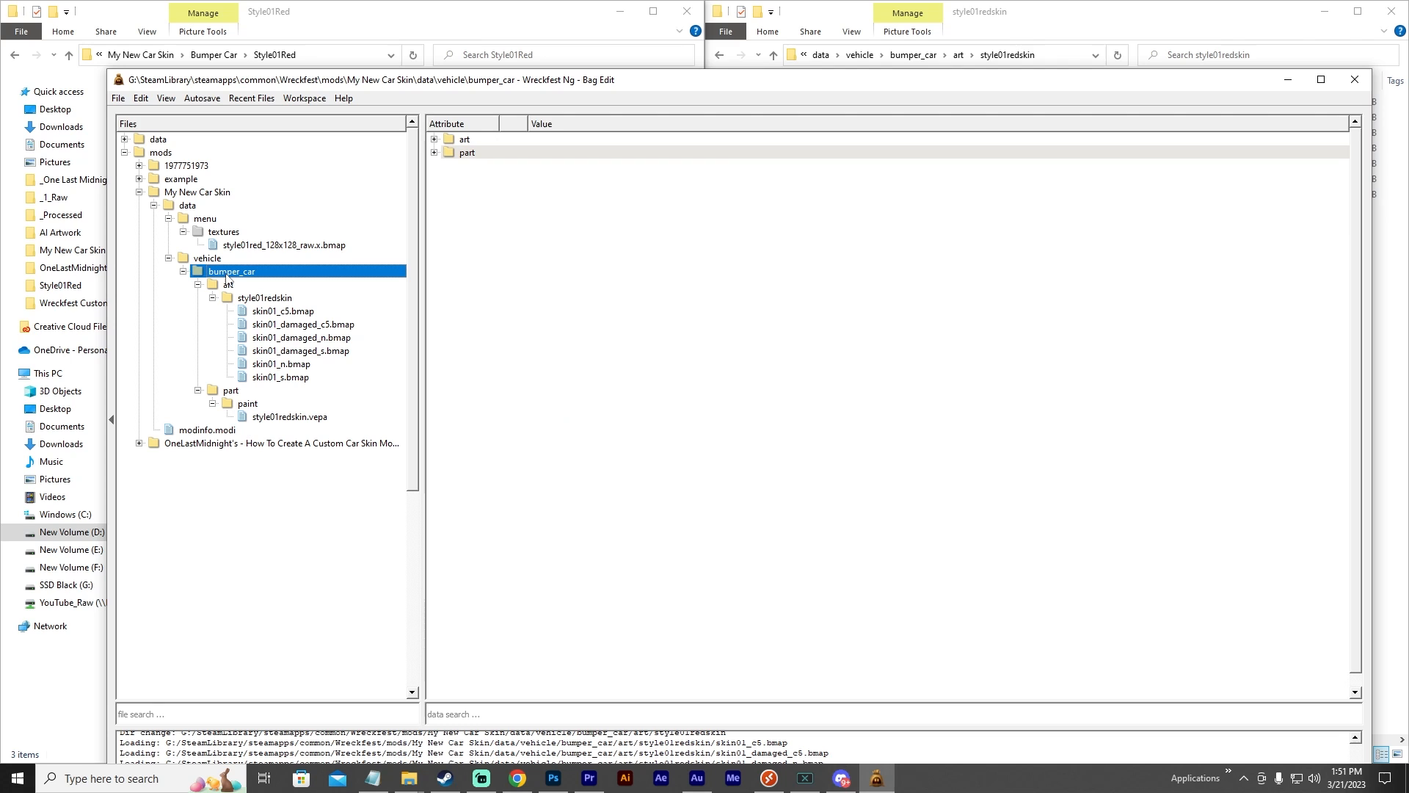
left_click(270, 416)
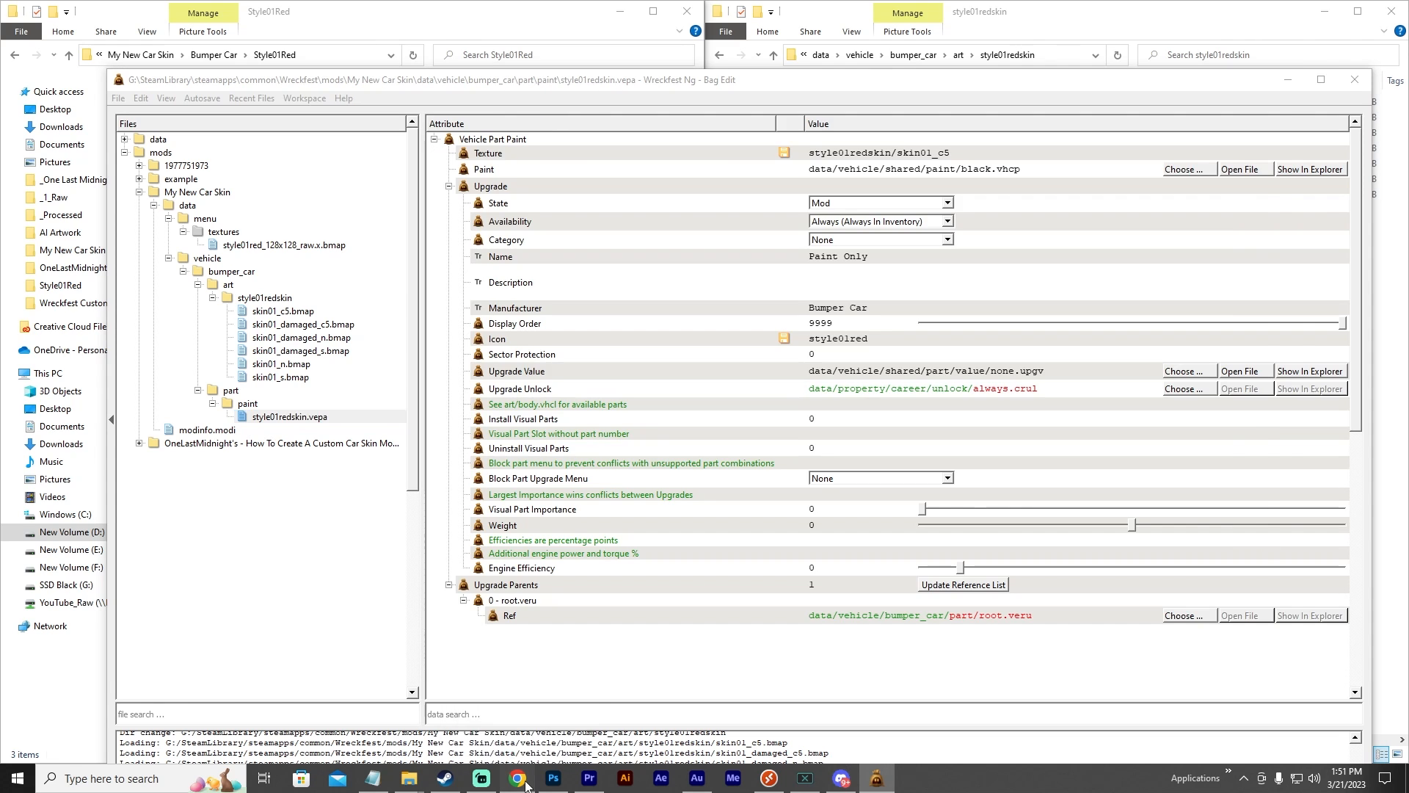
Check the vehicle folder in the Upgrade Parents reference path against the file name on the Bumper Car wiki page.
key("alt+Tab")
left_click(747, 629)
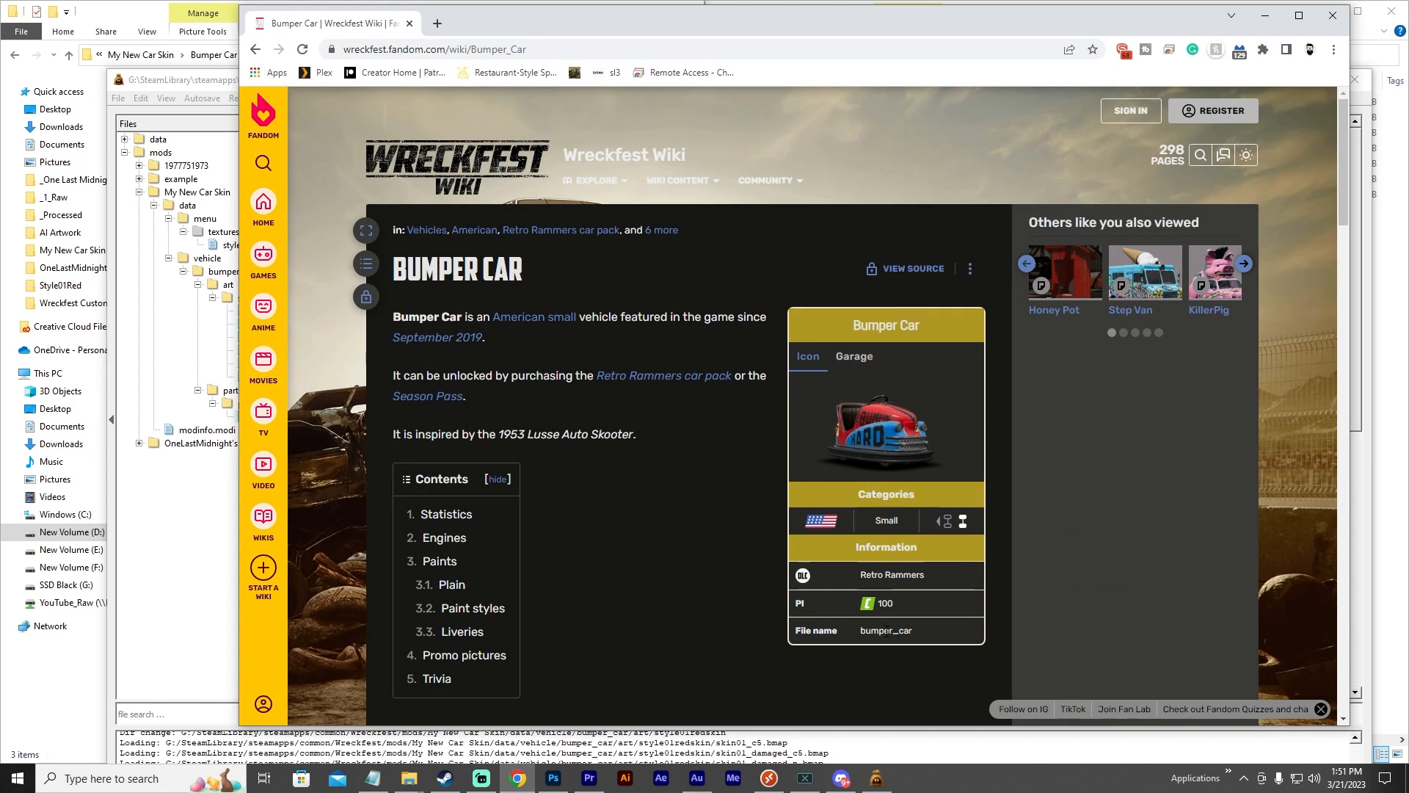
left_click_drag(919, 636, 861, 630)
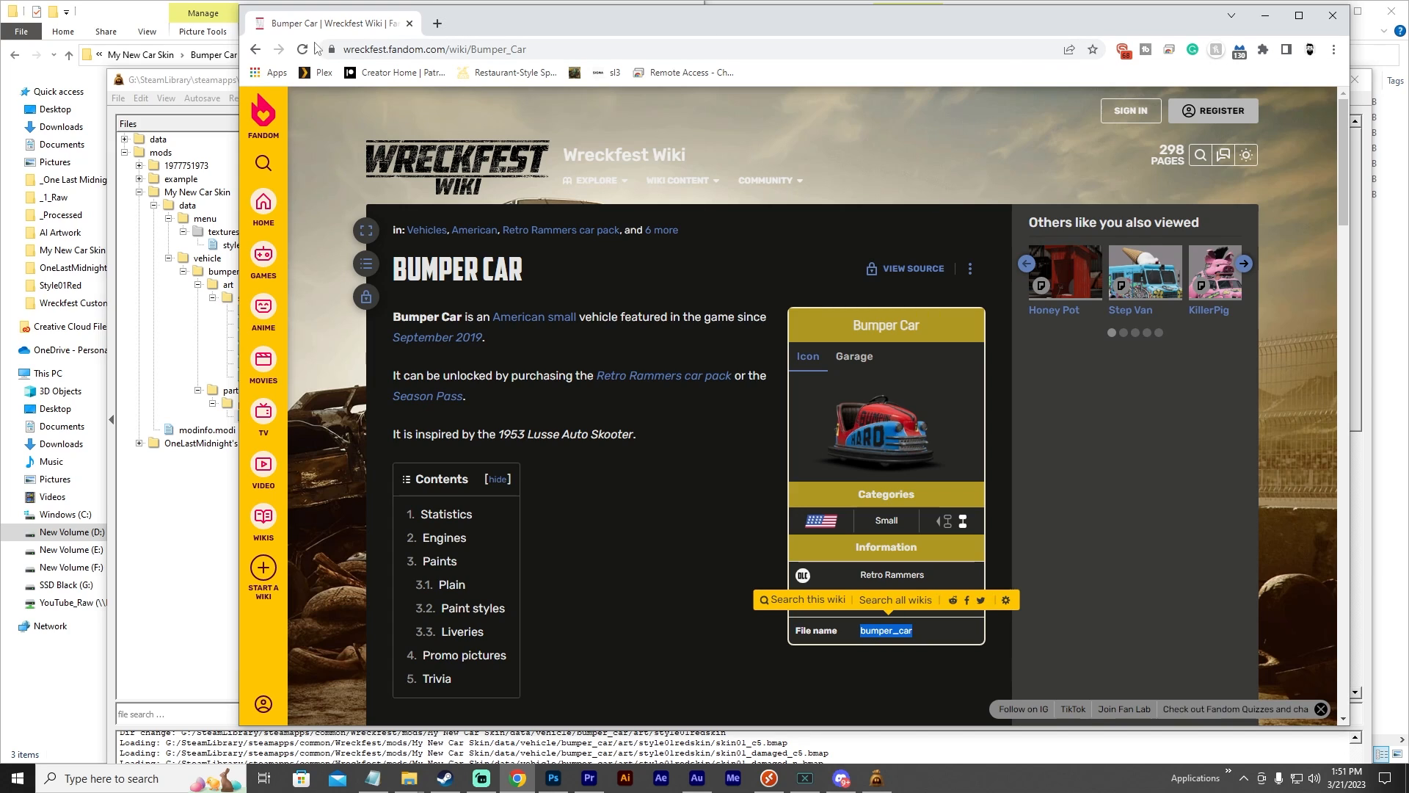
key("alt+Tab")
double_click(913, 617)
left_click_drag(946, 616, 924, 614)
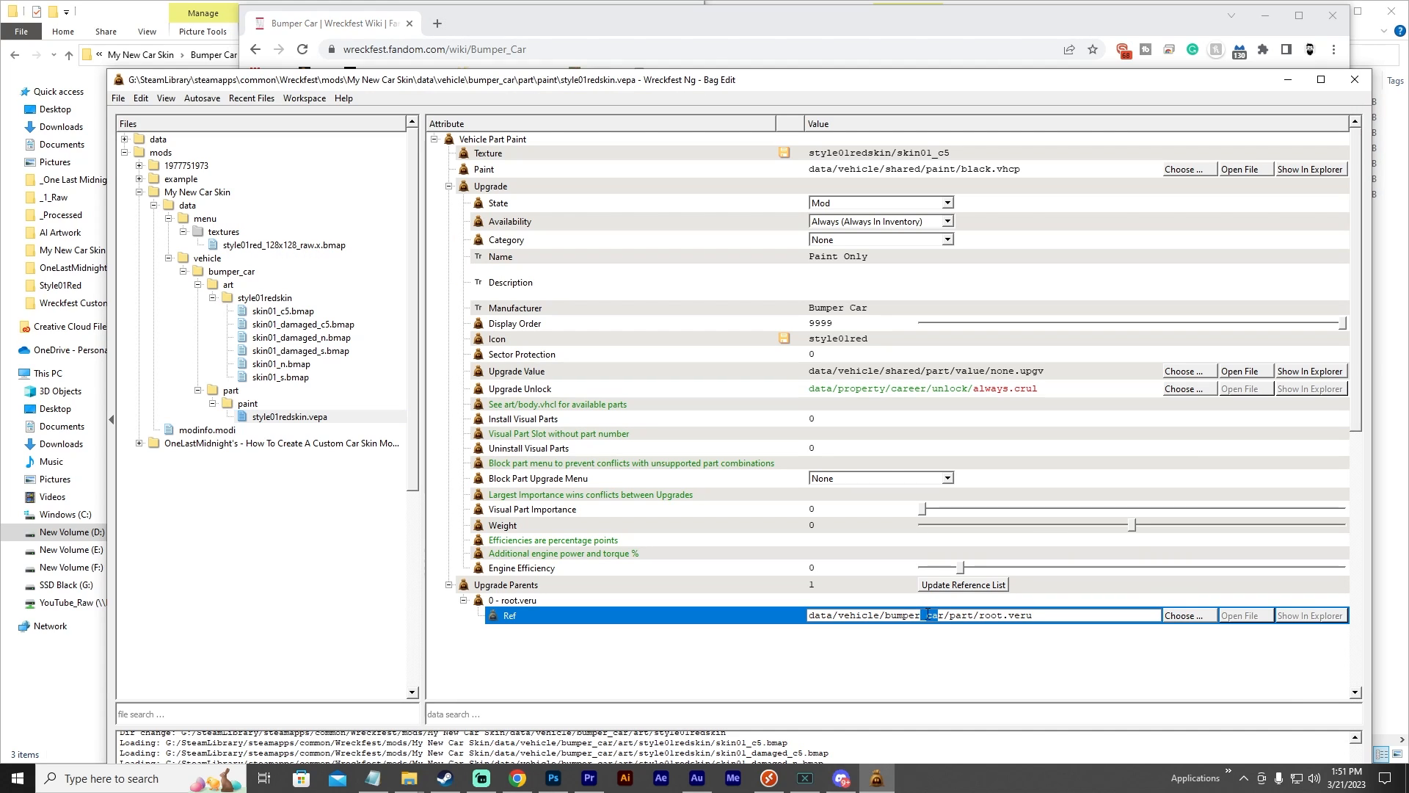
left_click(875, 524)
left_click(893, 667)
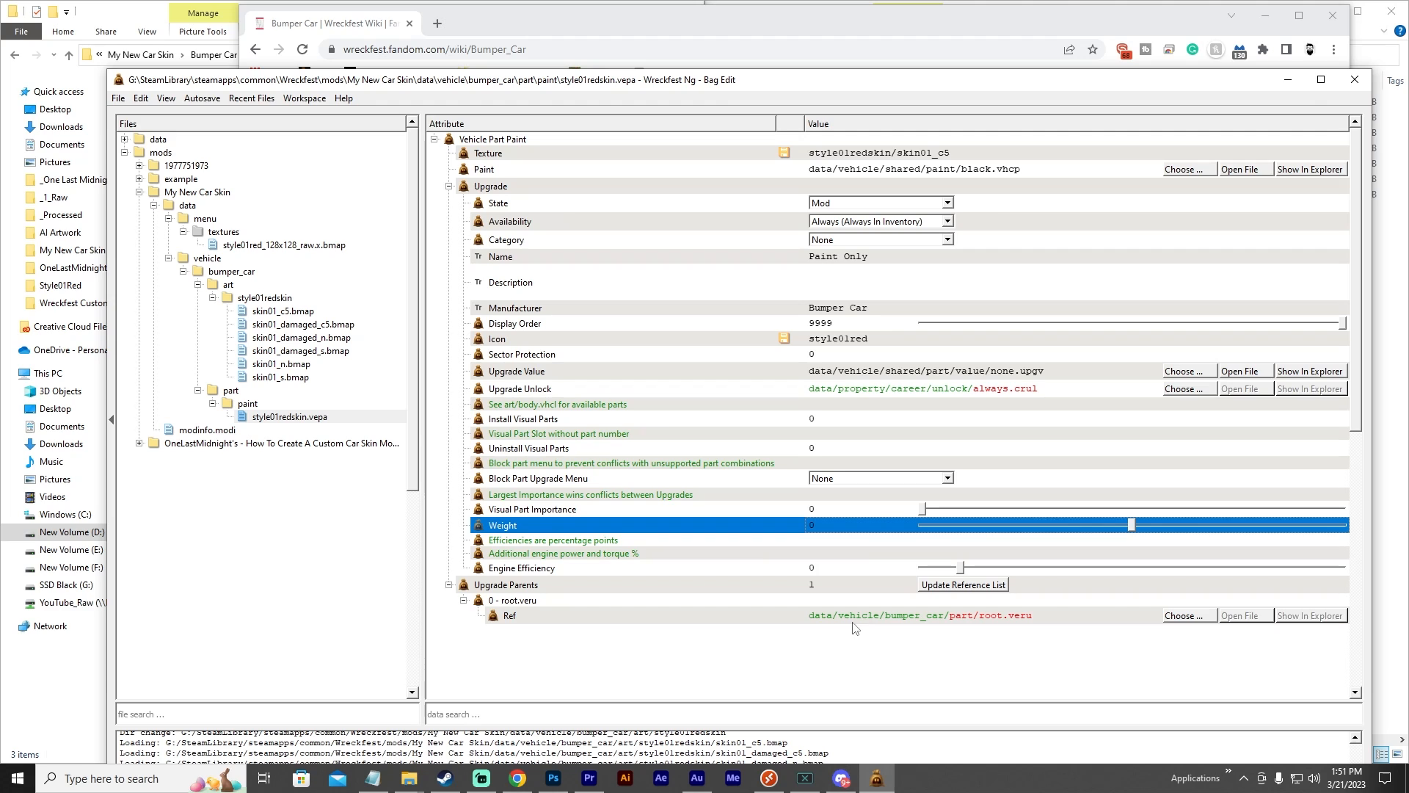
Save the changes to style01redskin.vepa.
left_click(118, 98)
left_click(143, 203)
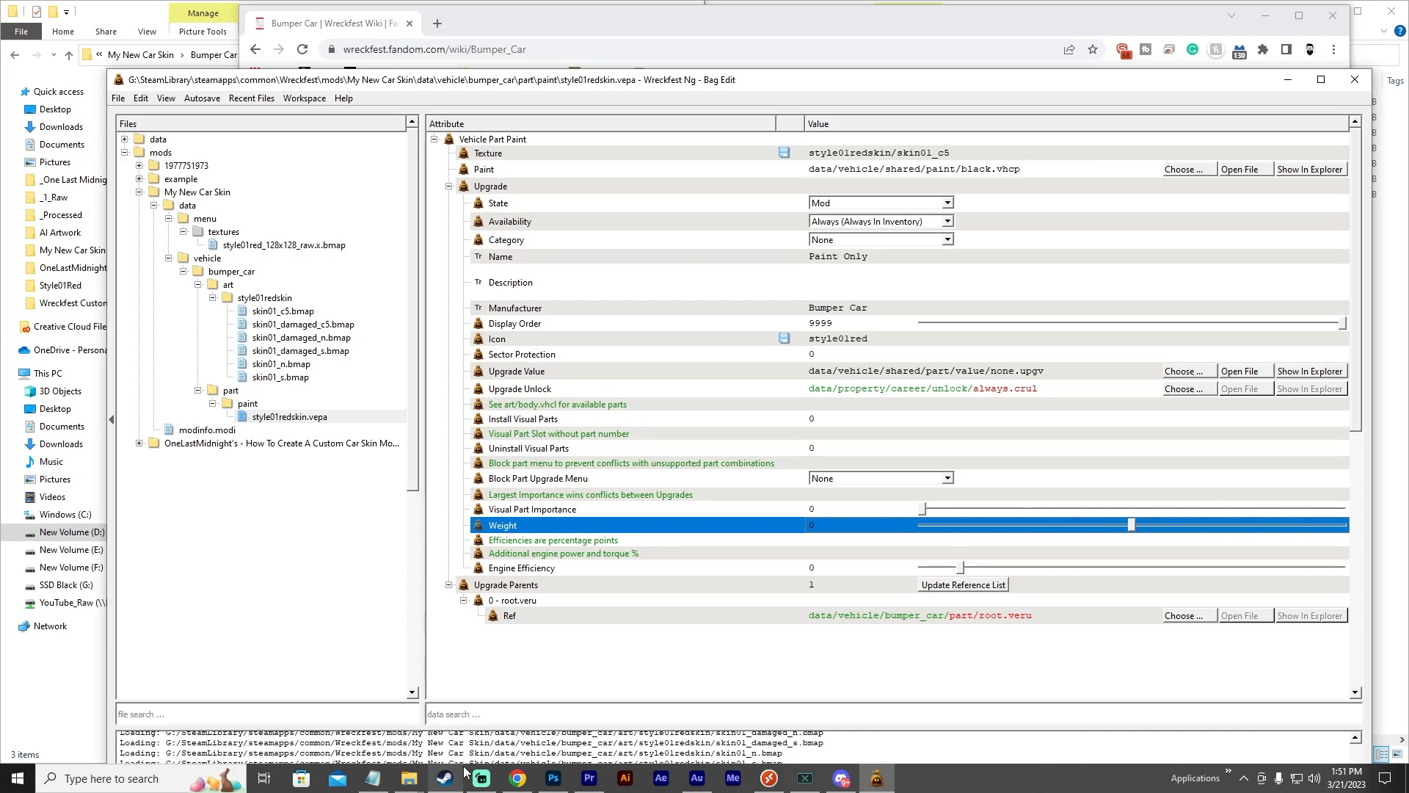
Switch to Wreckfest, disable the enabled tutorial mod in the Mod Manager, enable My New Car Skin, and restart the game to apply it.
mouse_move(458, 774)
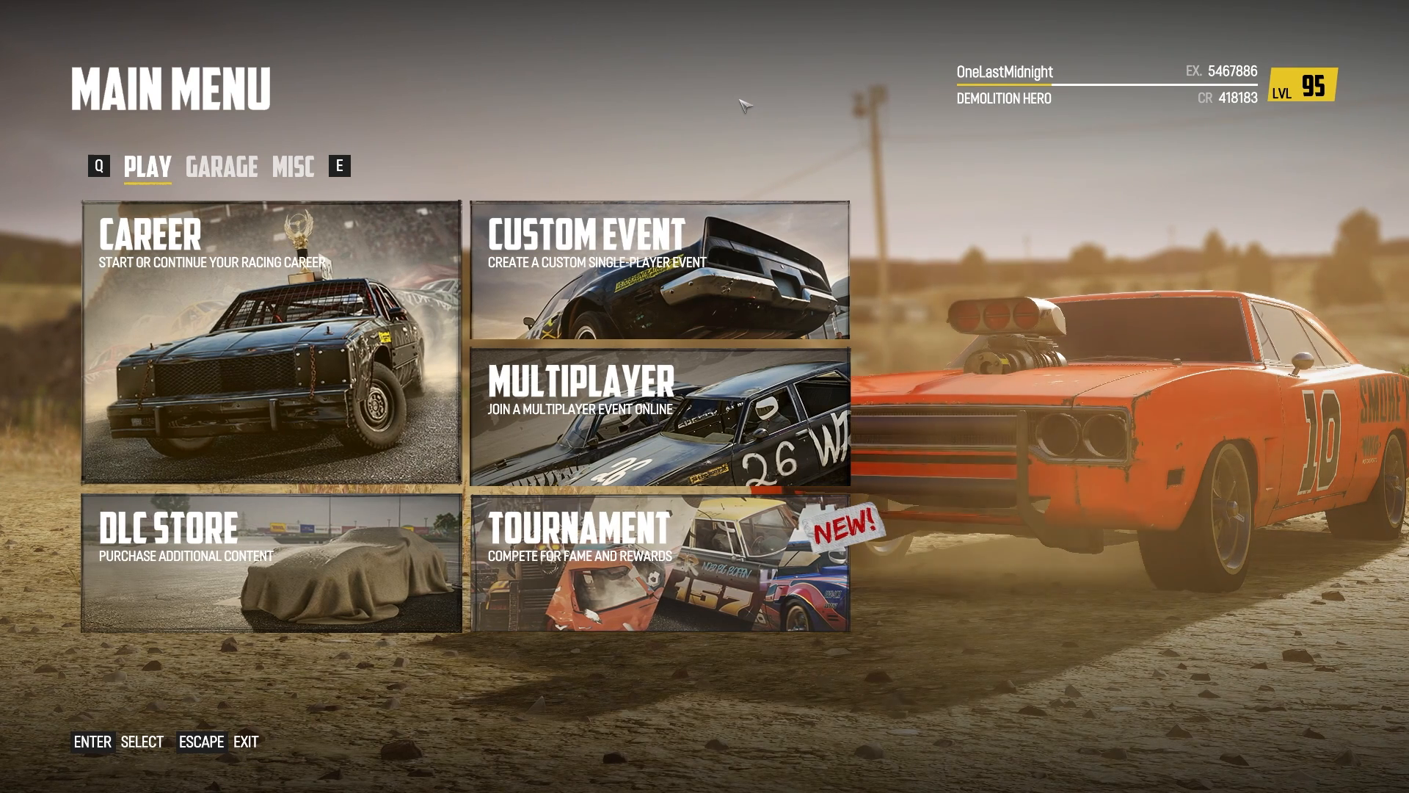
left_click(297, 166)
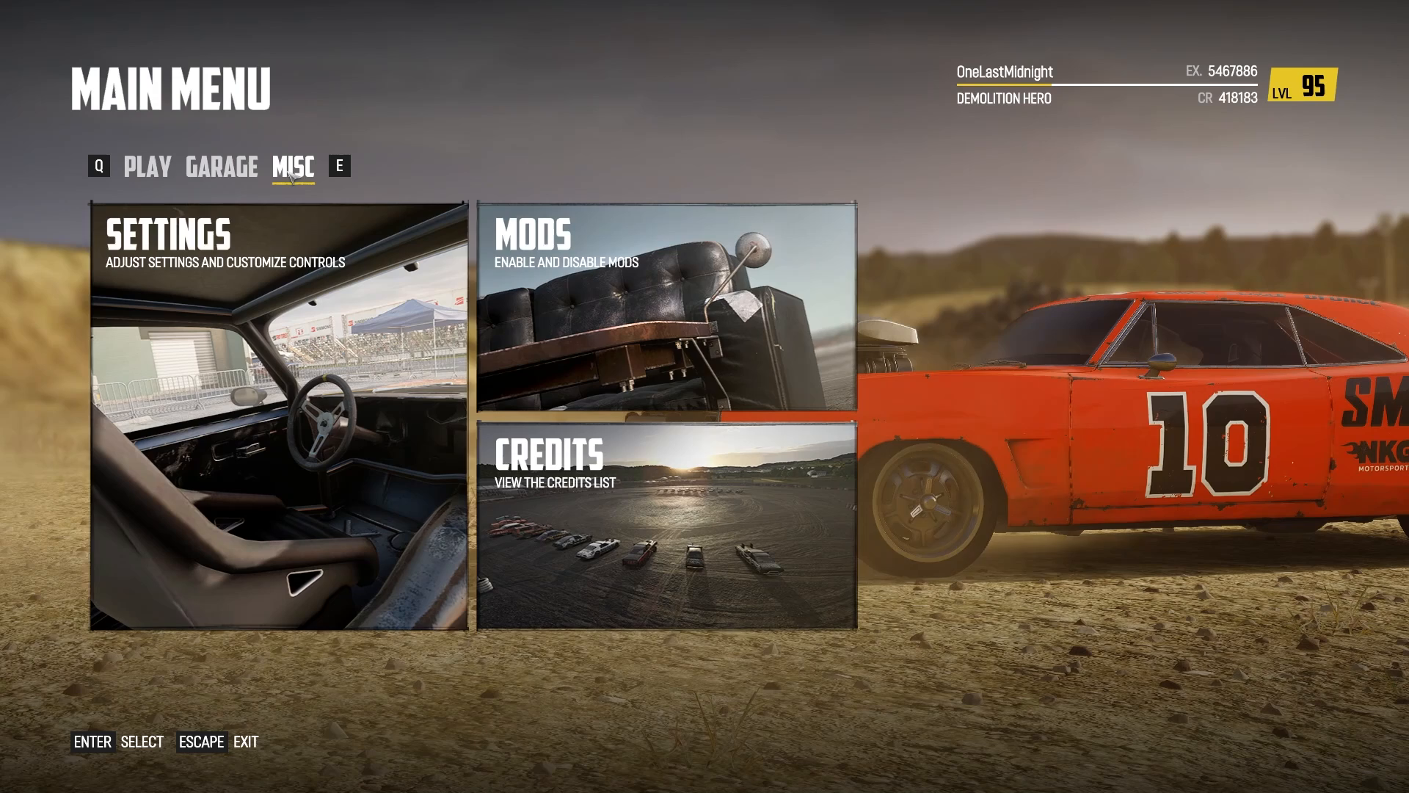
left_click(640, 292)
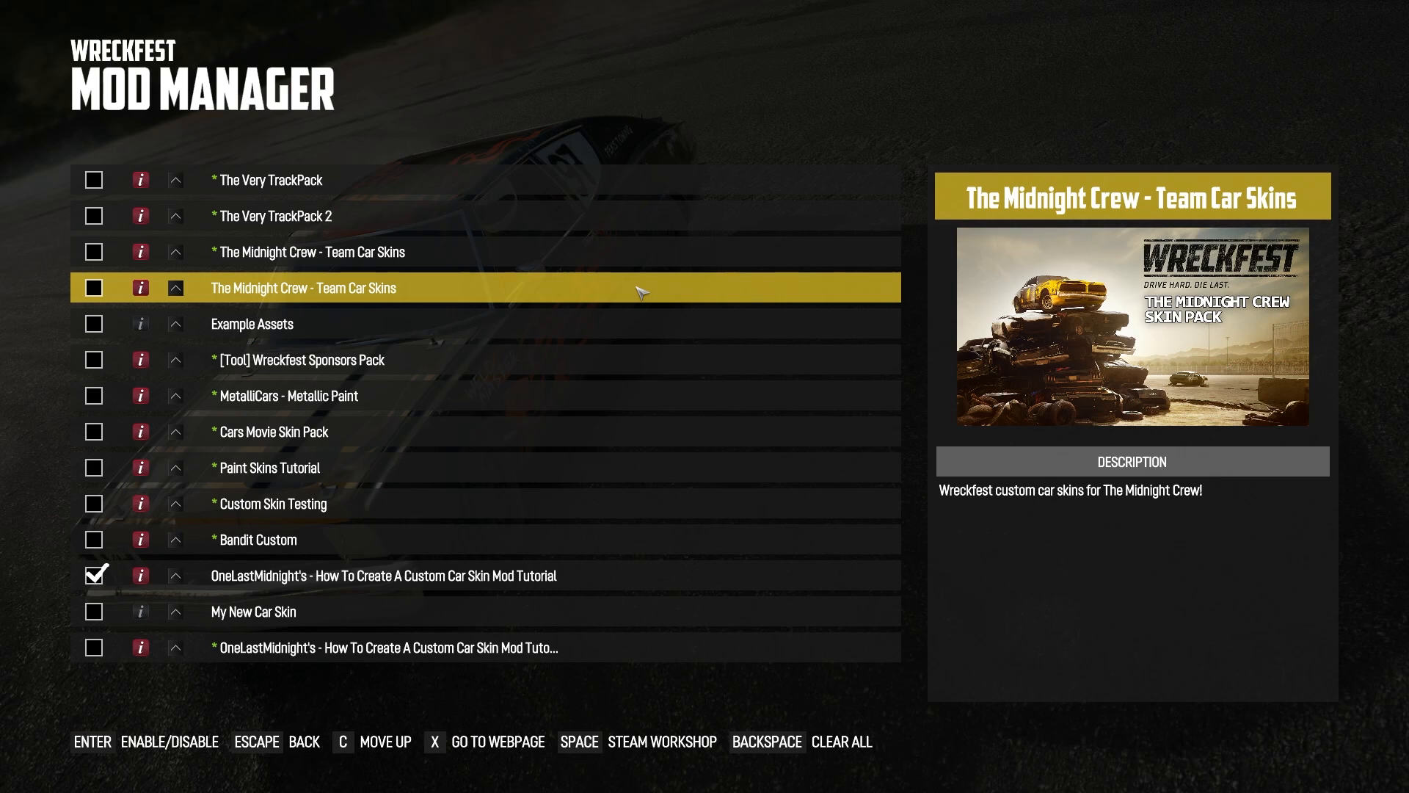
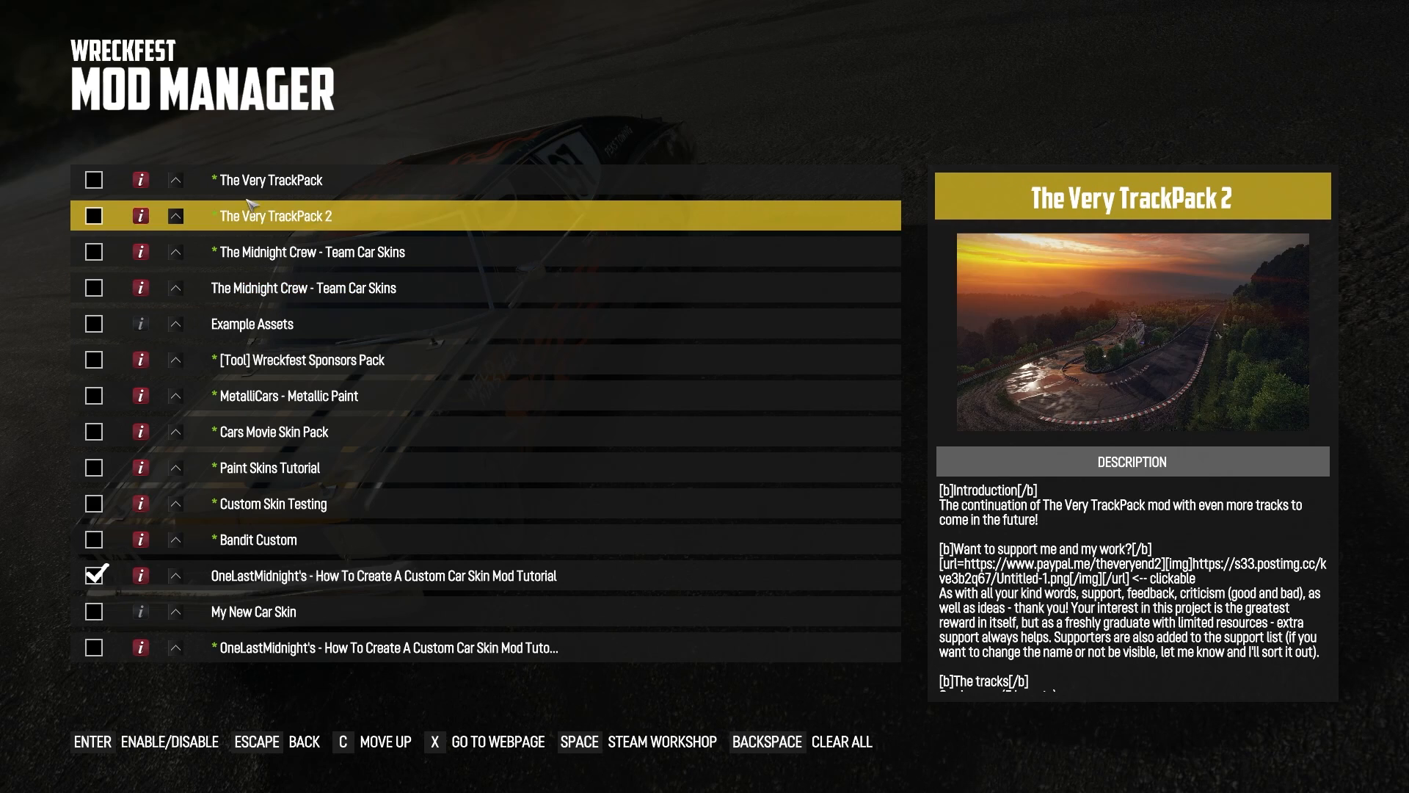
left_click(103, 577)
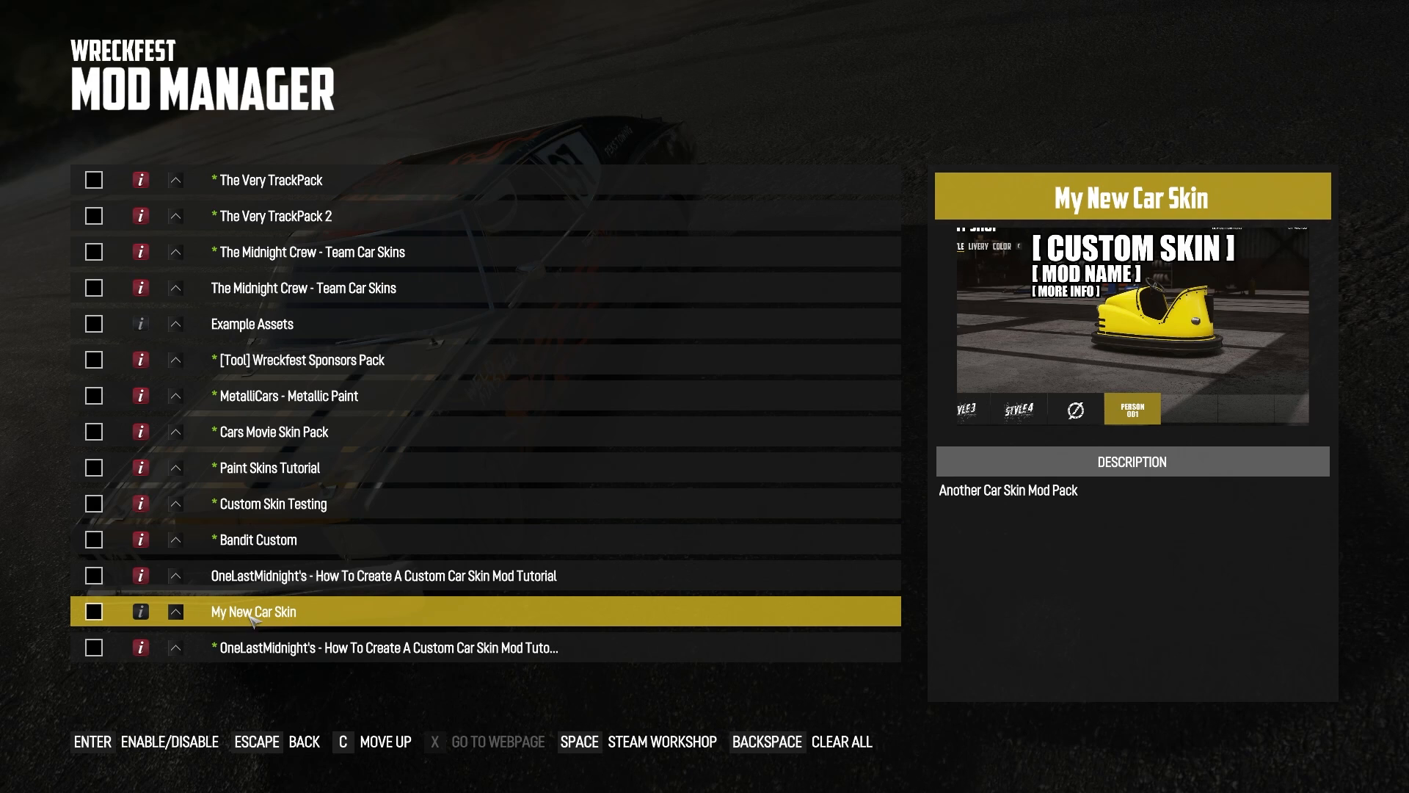
left_click(98, 613)
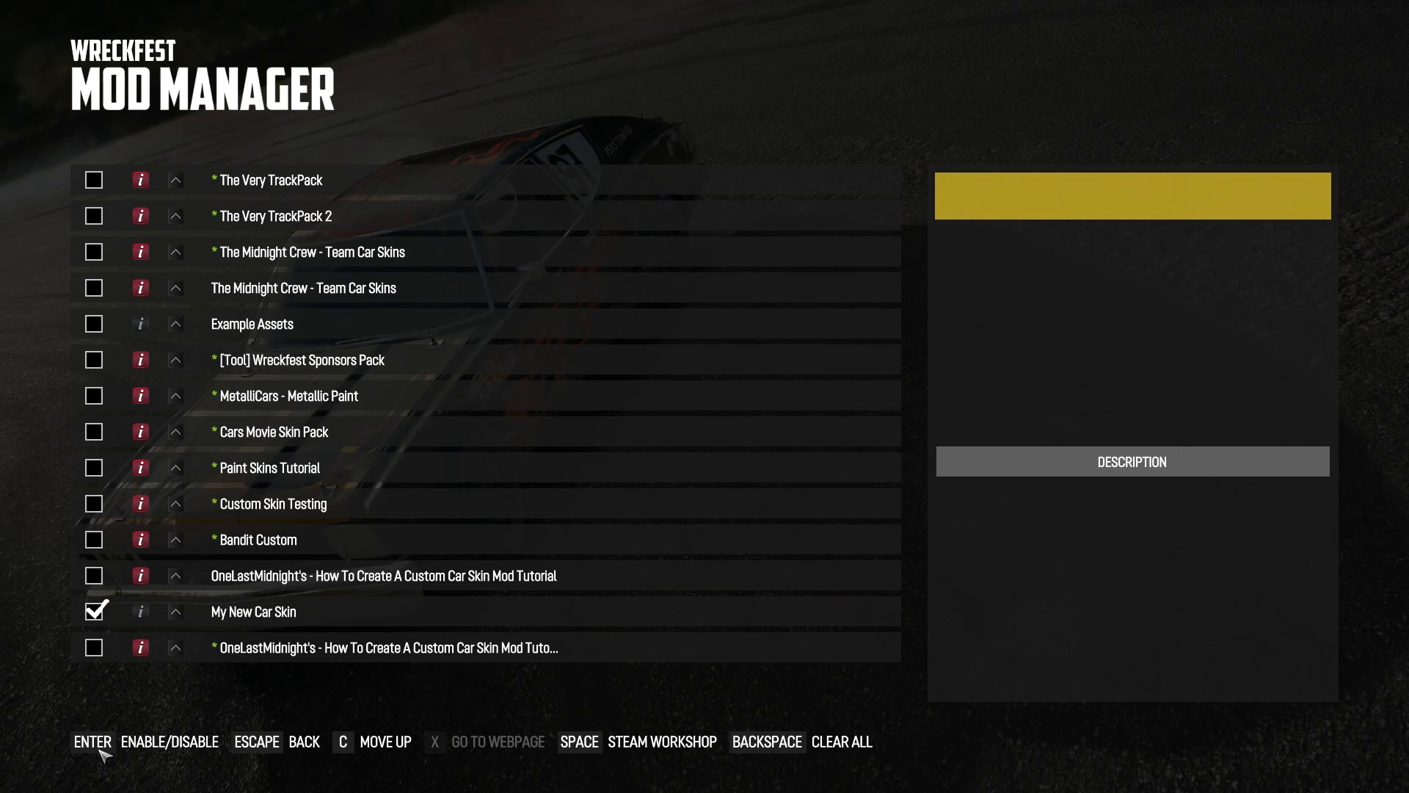
left_click(261, 741)
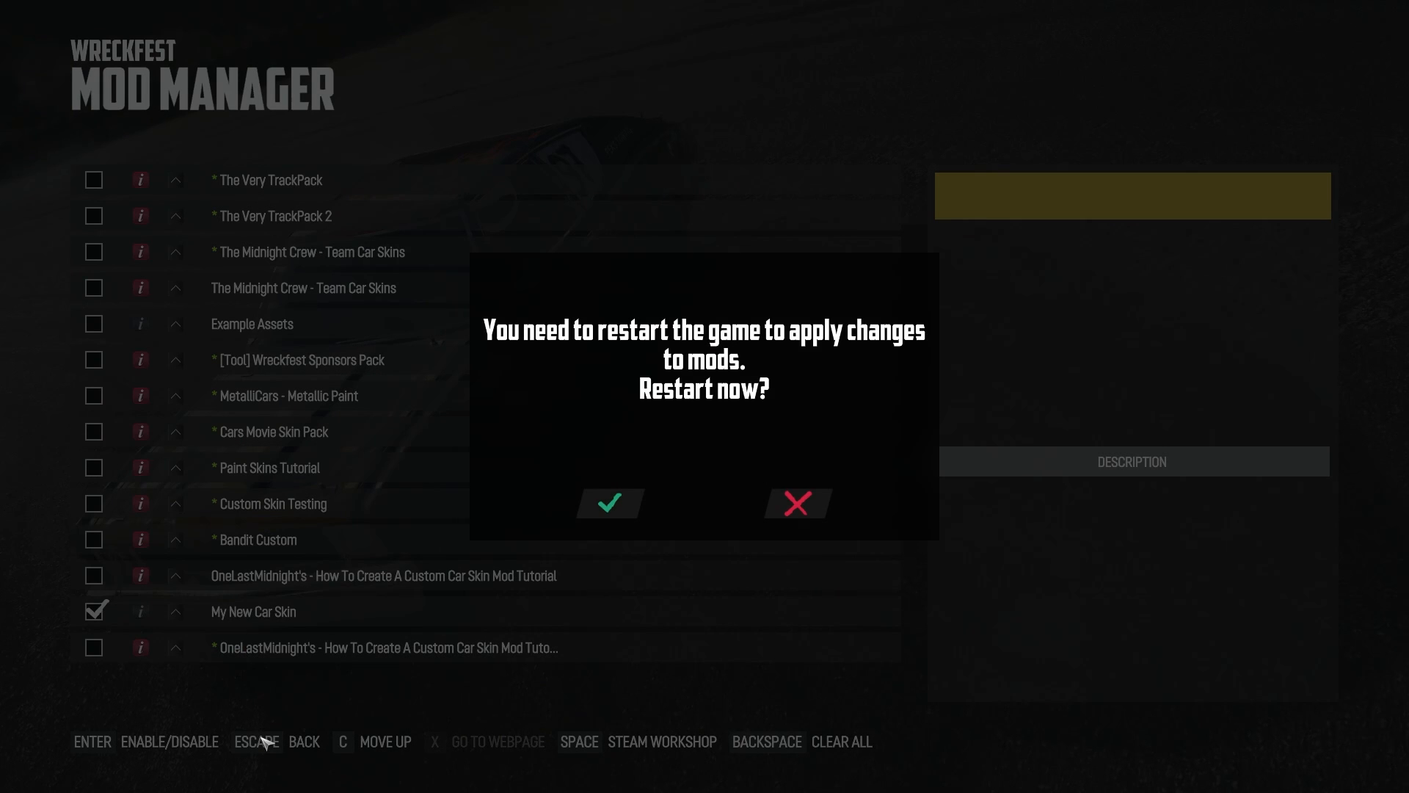
left_click(612, 505)
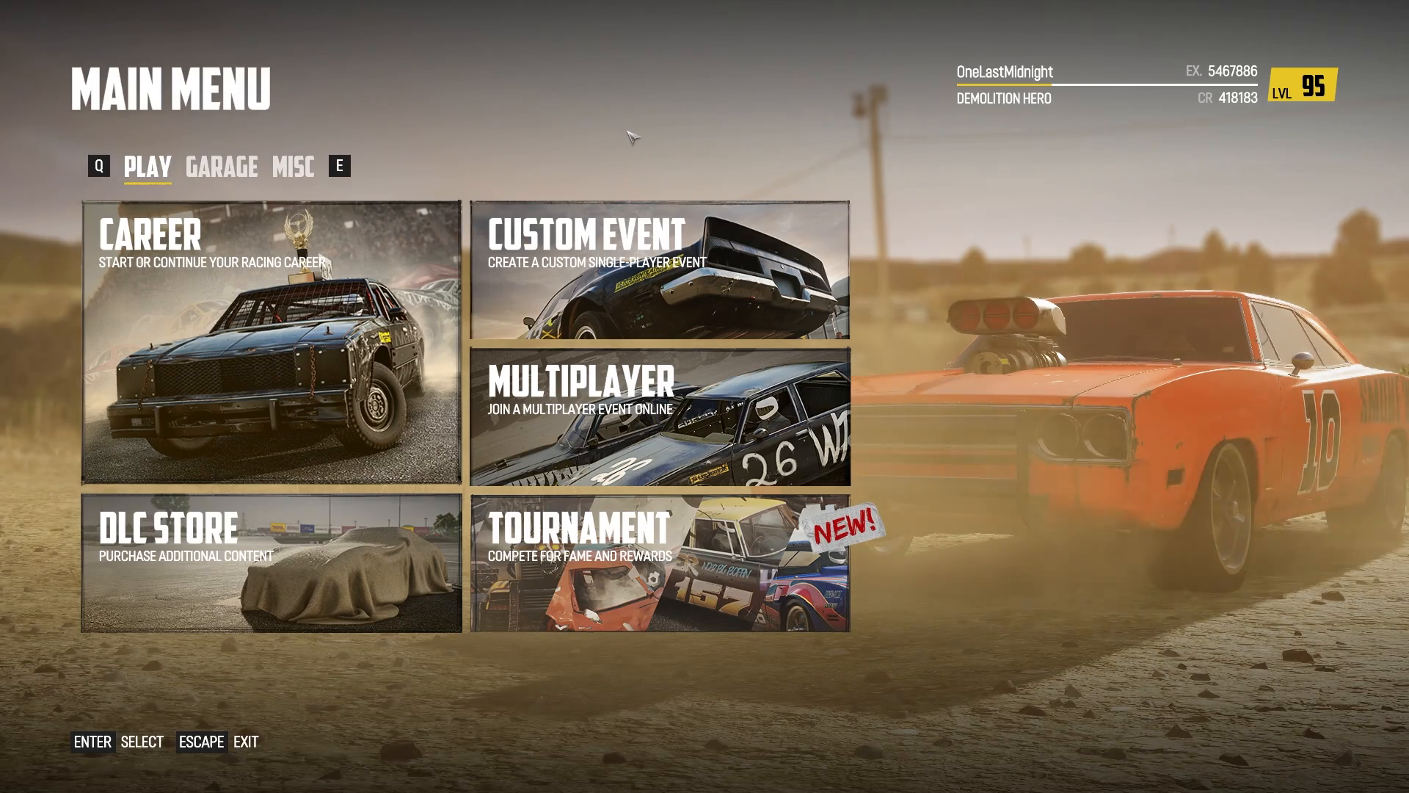
Choose the Bumper Car as the current car in the garage and return to the main menu.
key("e")
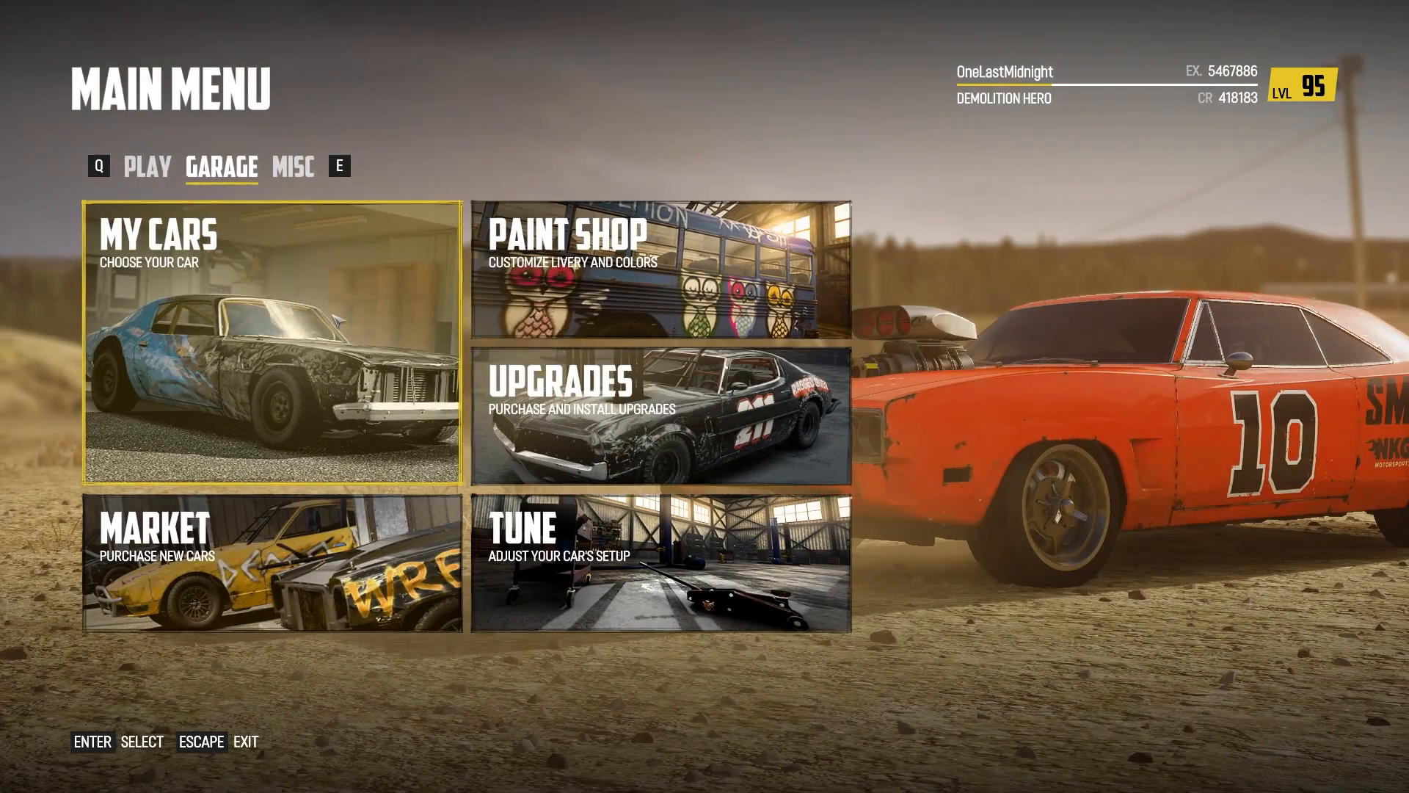
left_click(339, 321)
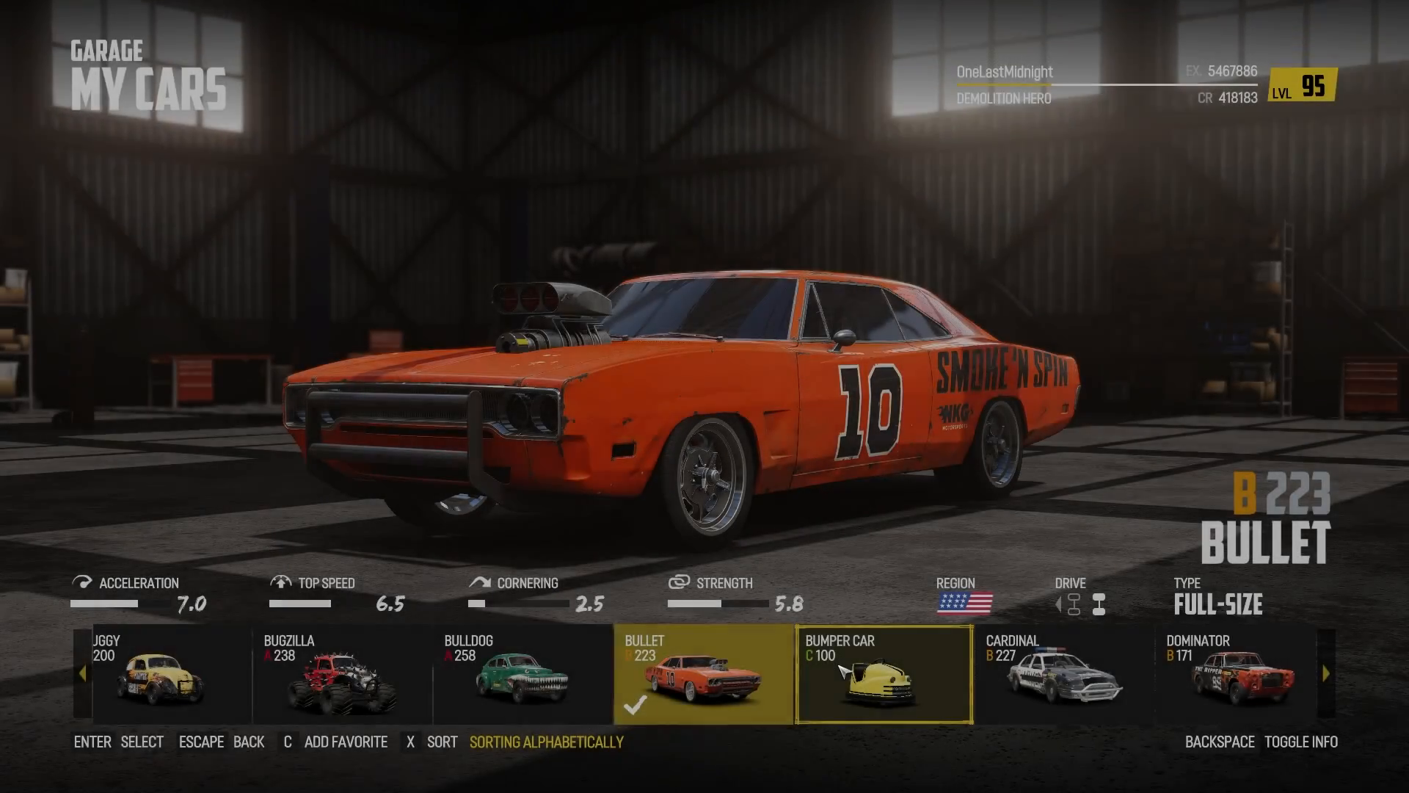
left_click(841, 667)
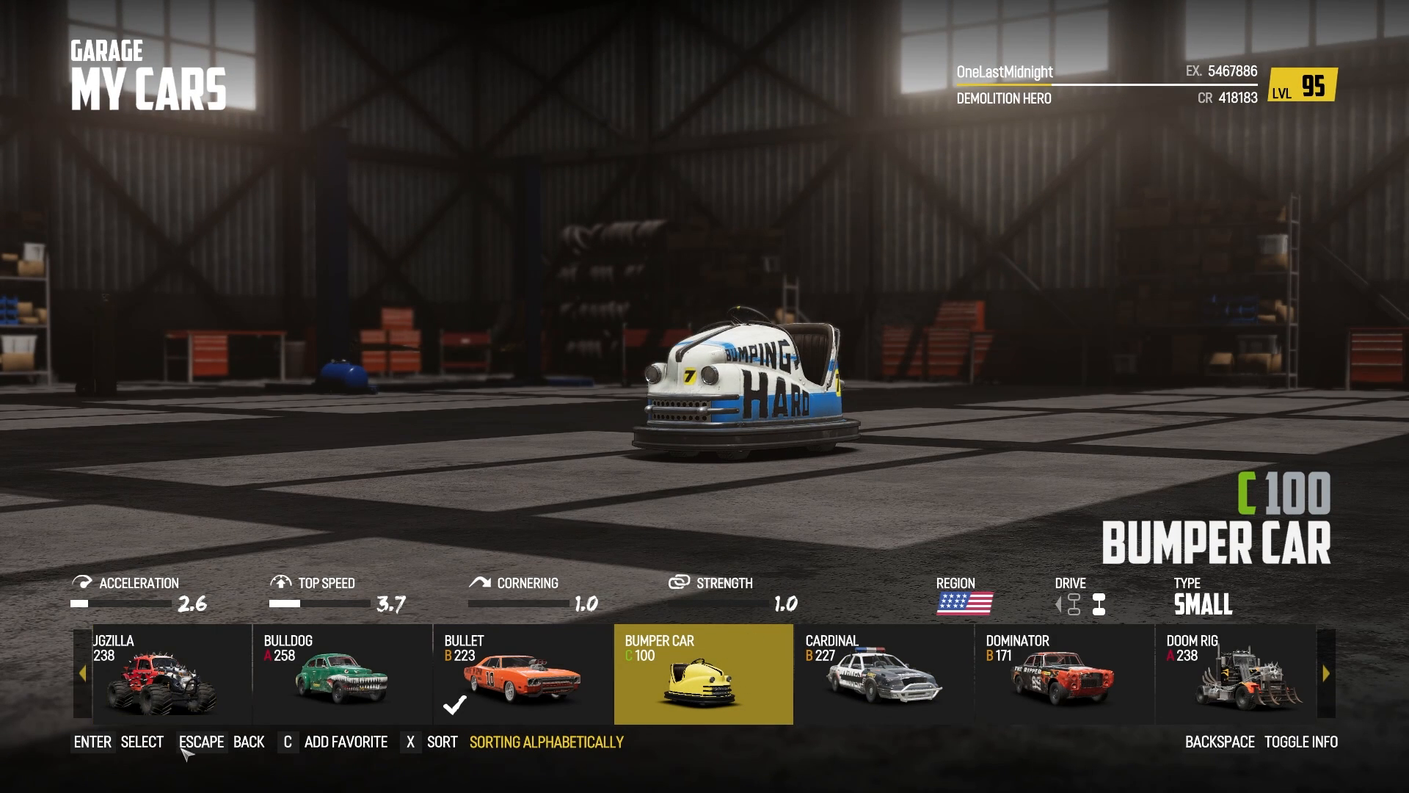
left_click(199, 742)
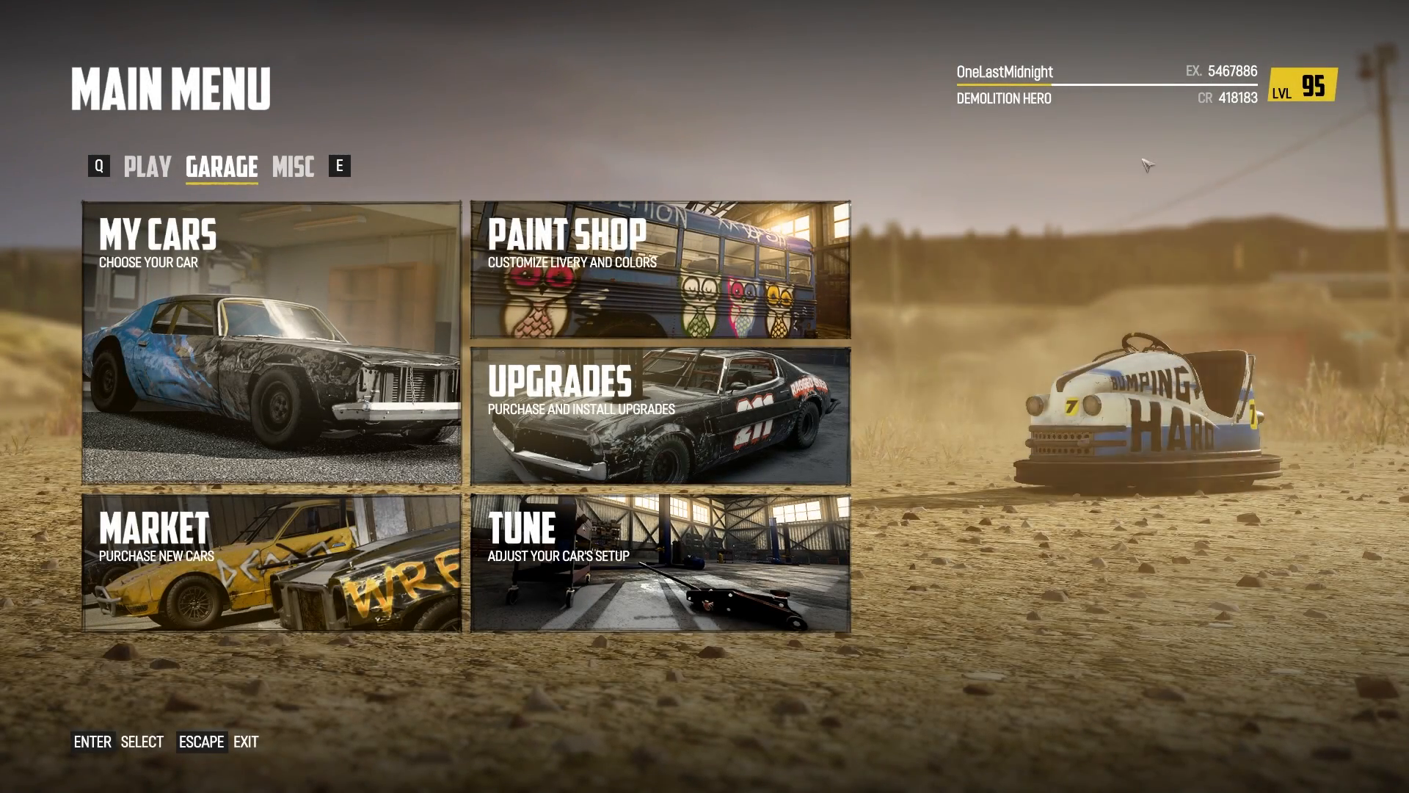
Browse the Bumper Car's available styles in the Paint Shop.
left_click(655, 270)
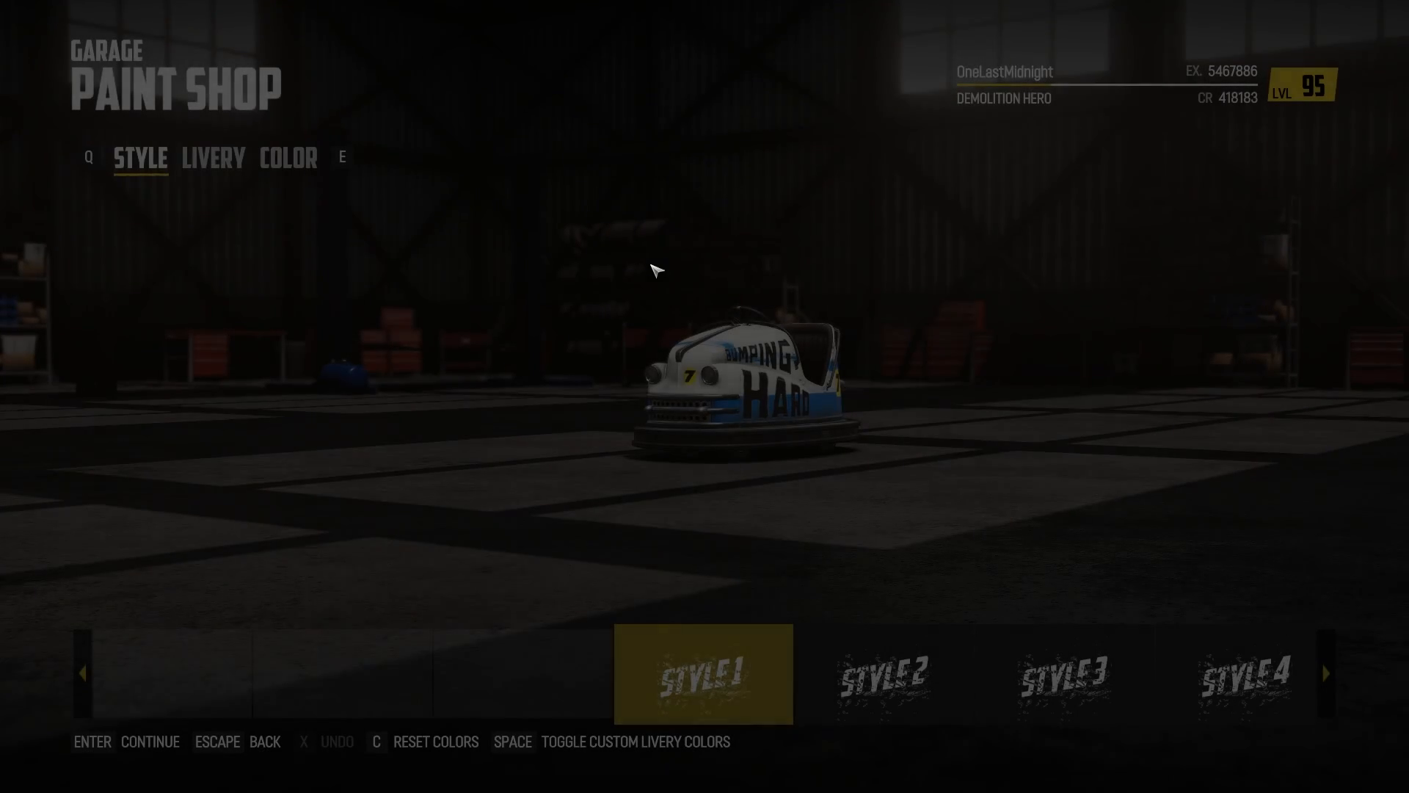
scroll(718, 698, "down", 1)
scroll(715, 693, "down", 4)
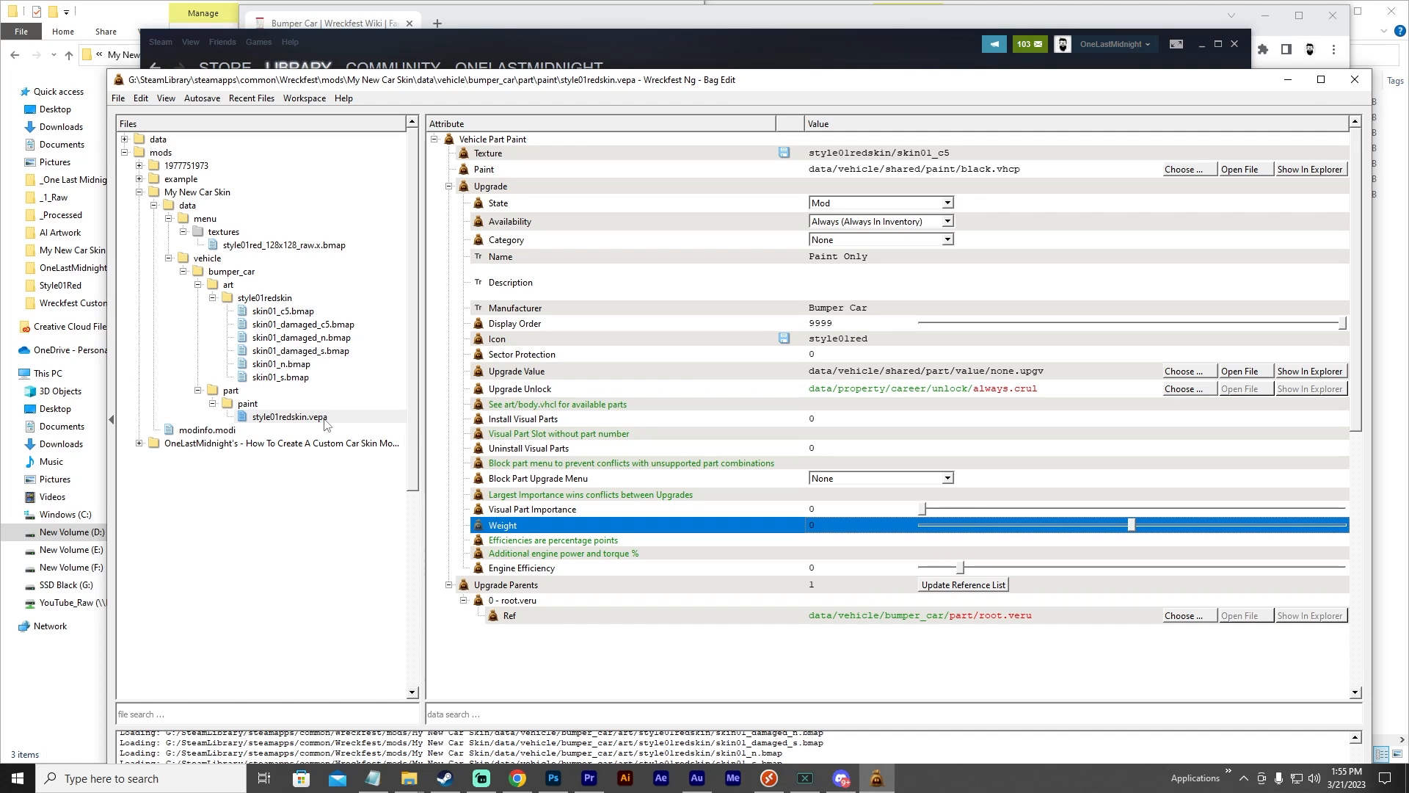
left_click(239, 273)
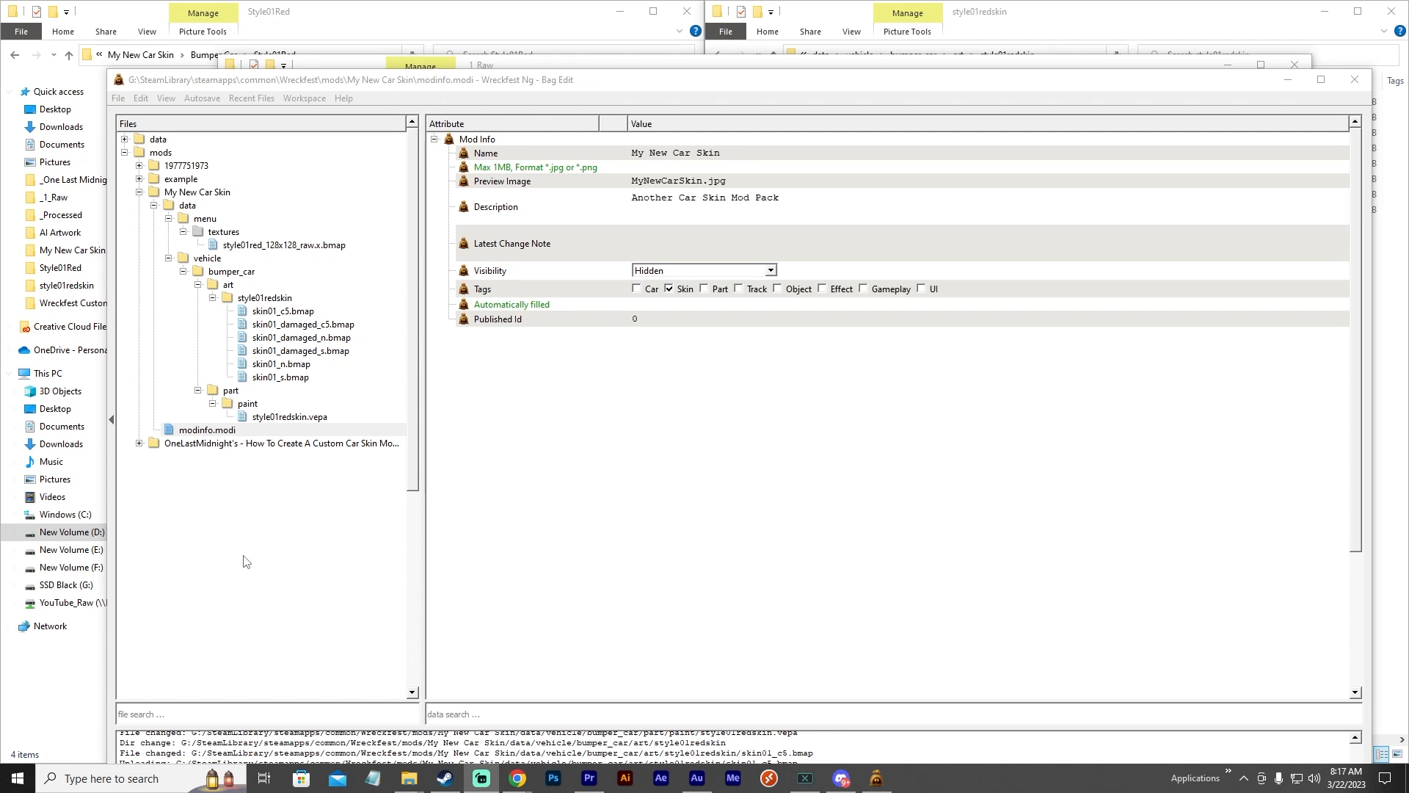
left_click(138, 165)
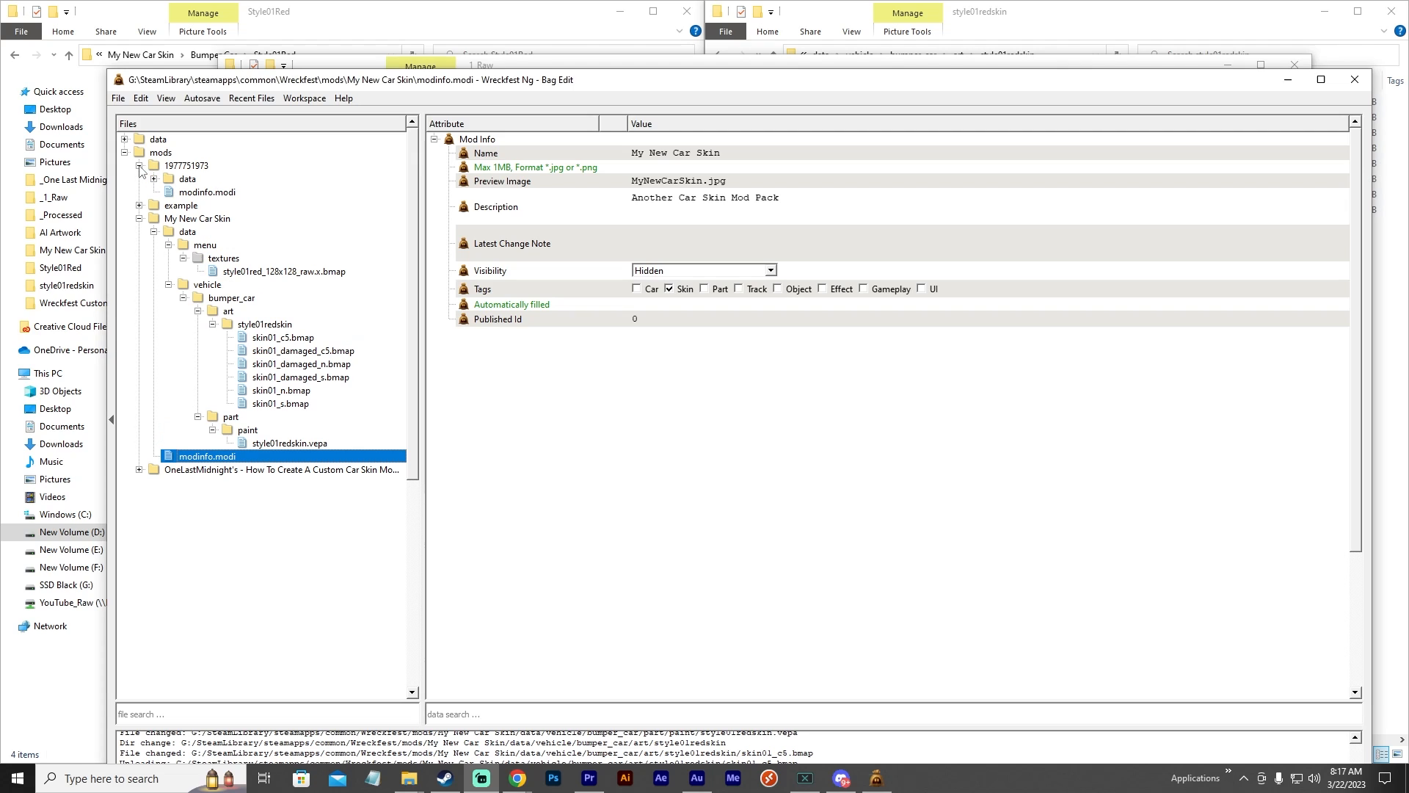
left_click(153, 179)
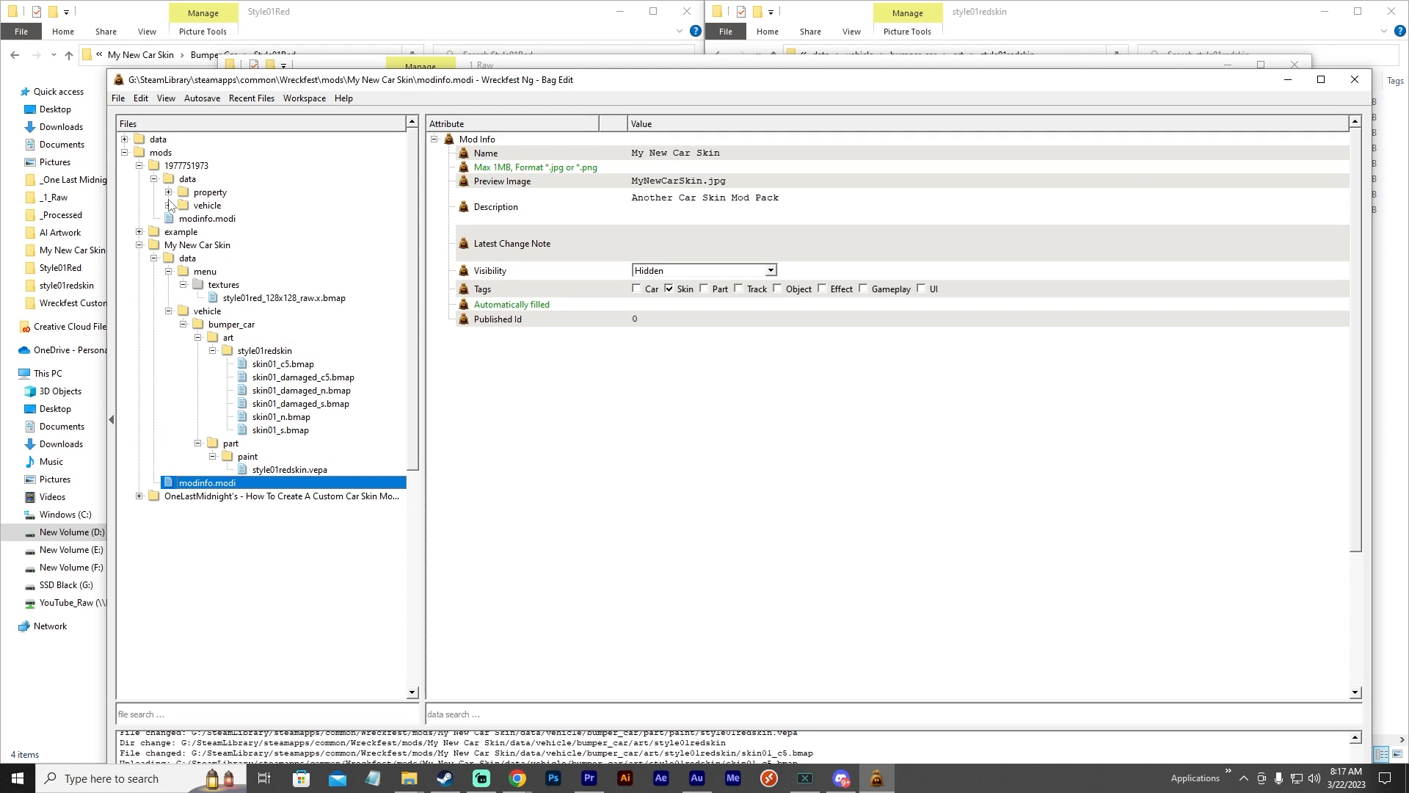
left_click(169, 206)
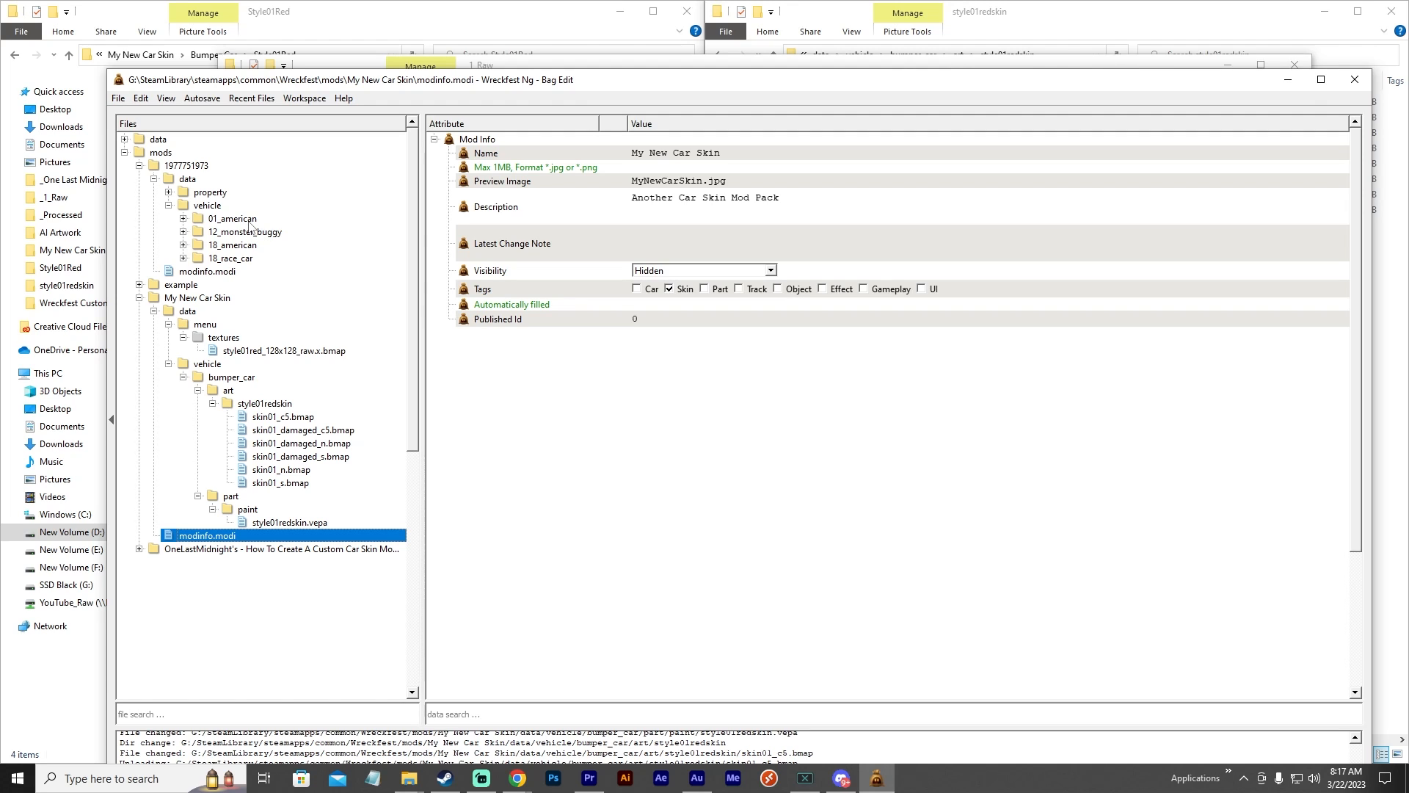
left_click(184, 245)
left_click(199, 259)
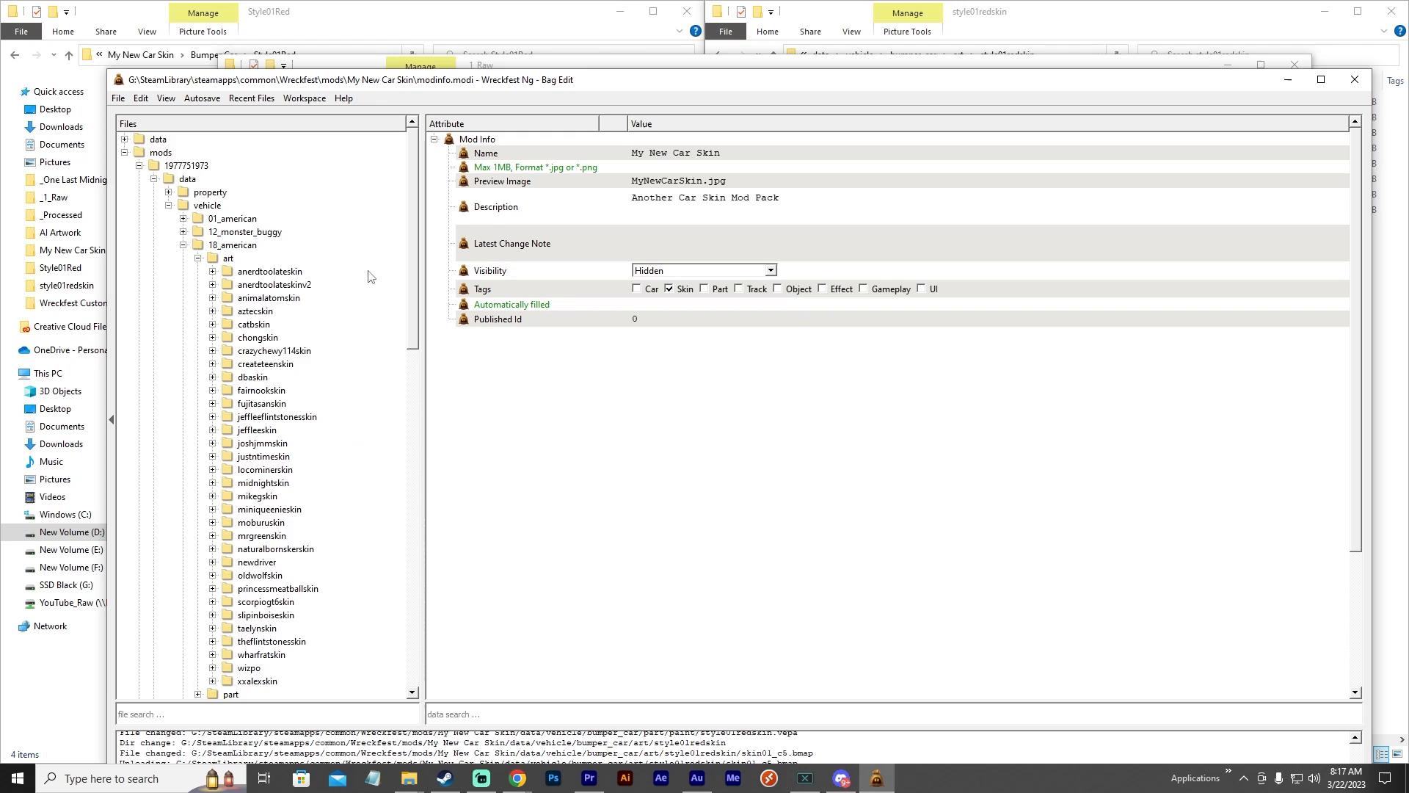
scroll(371, 277, "down", 2)
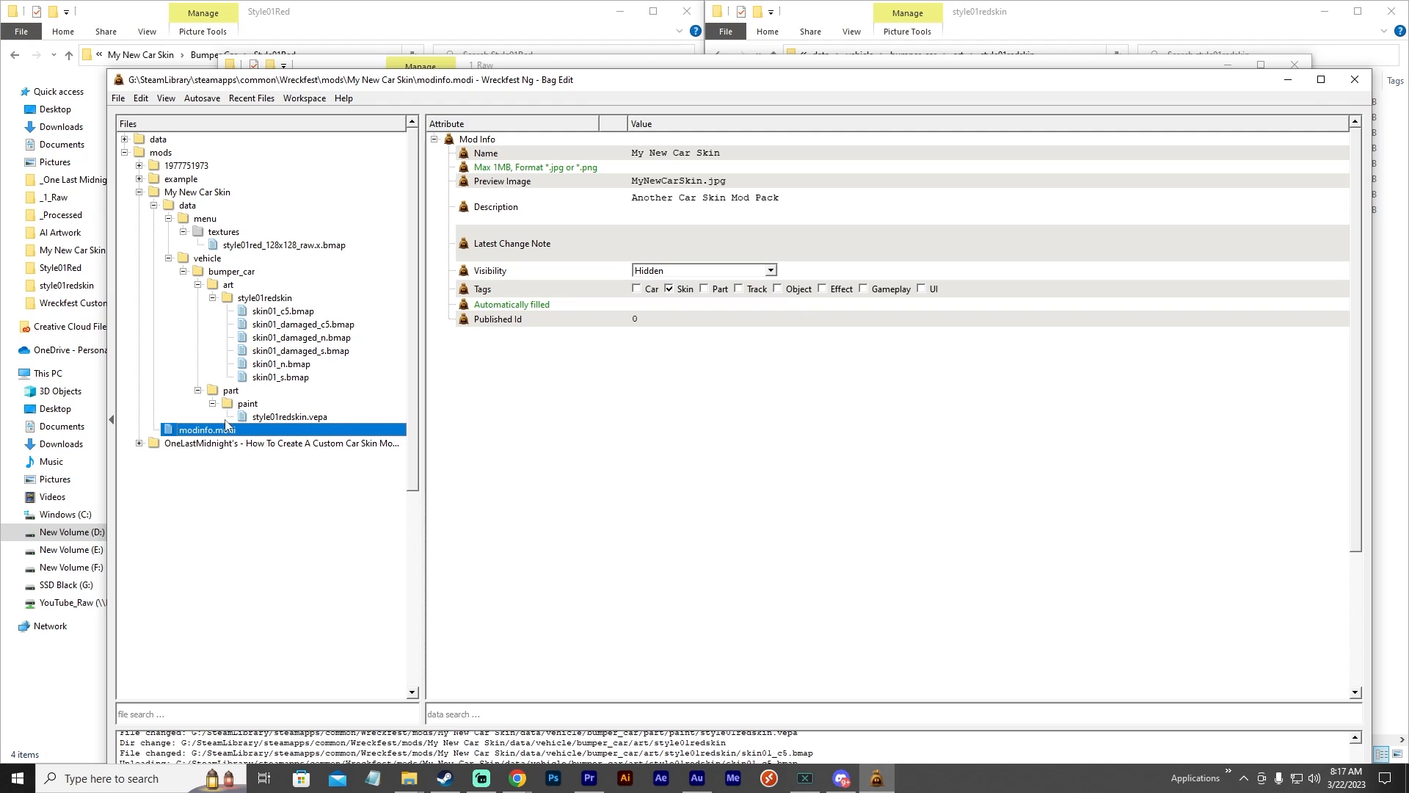
right_click(199, 194)
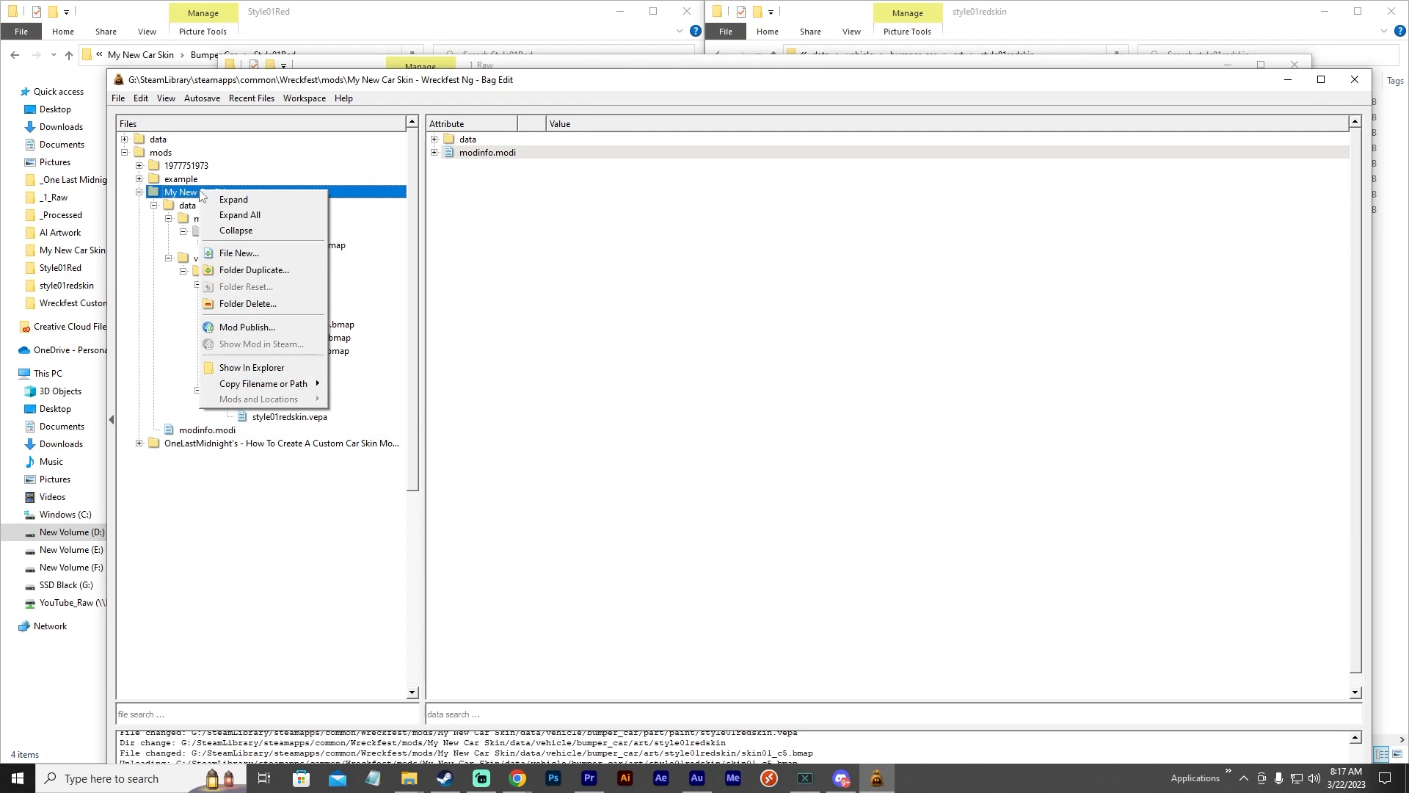
left_click(365, 193)
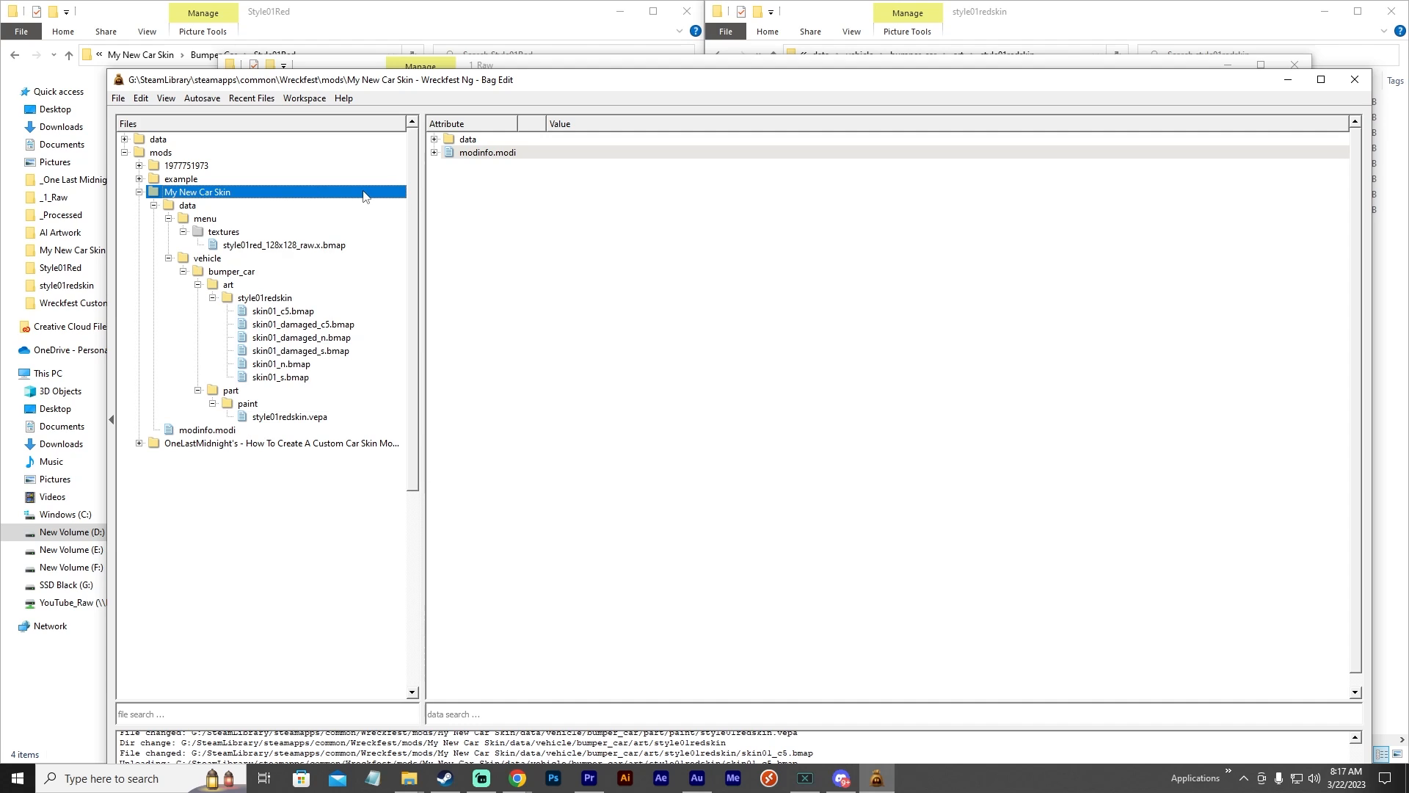
right_click(231, 194)
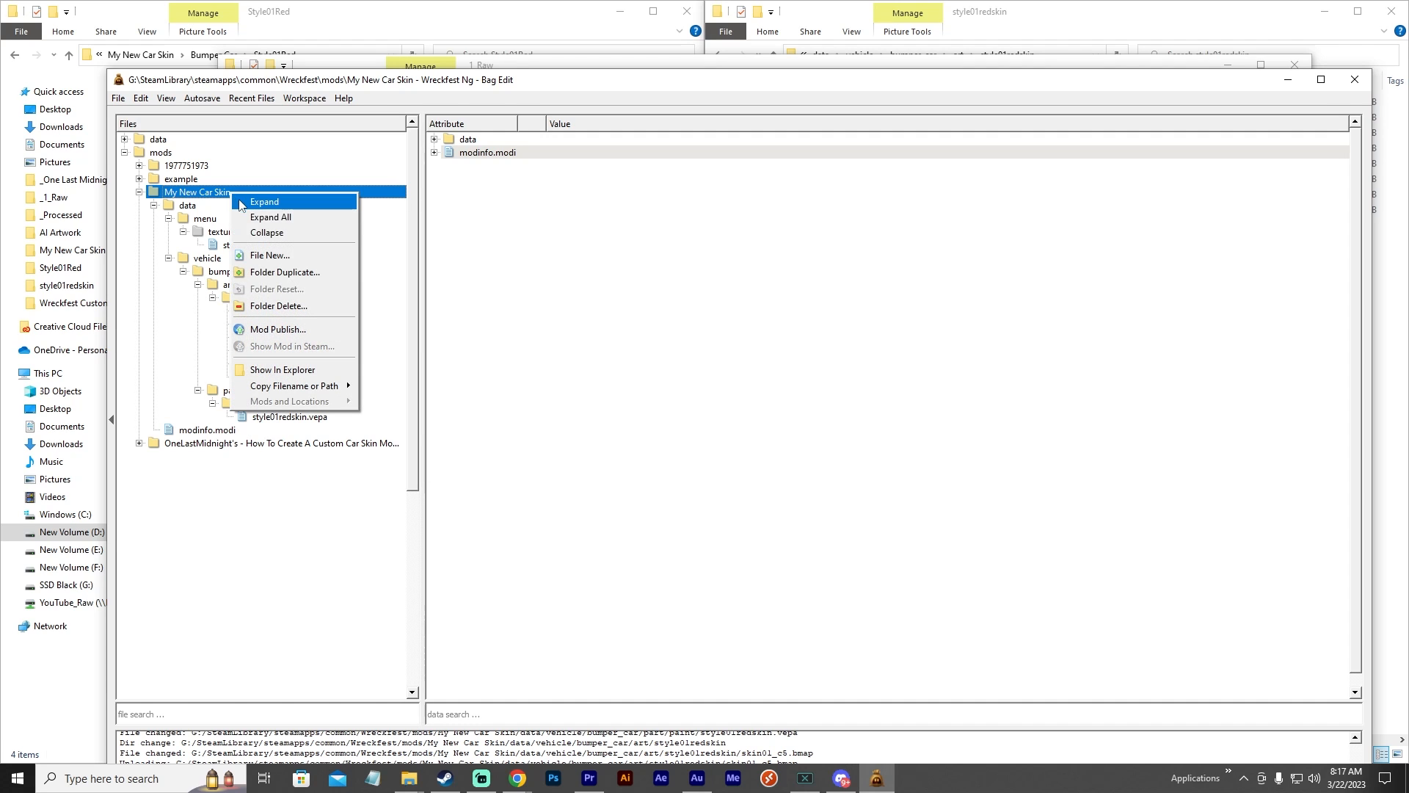
left_click(284, 336)
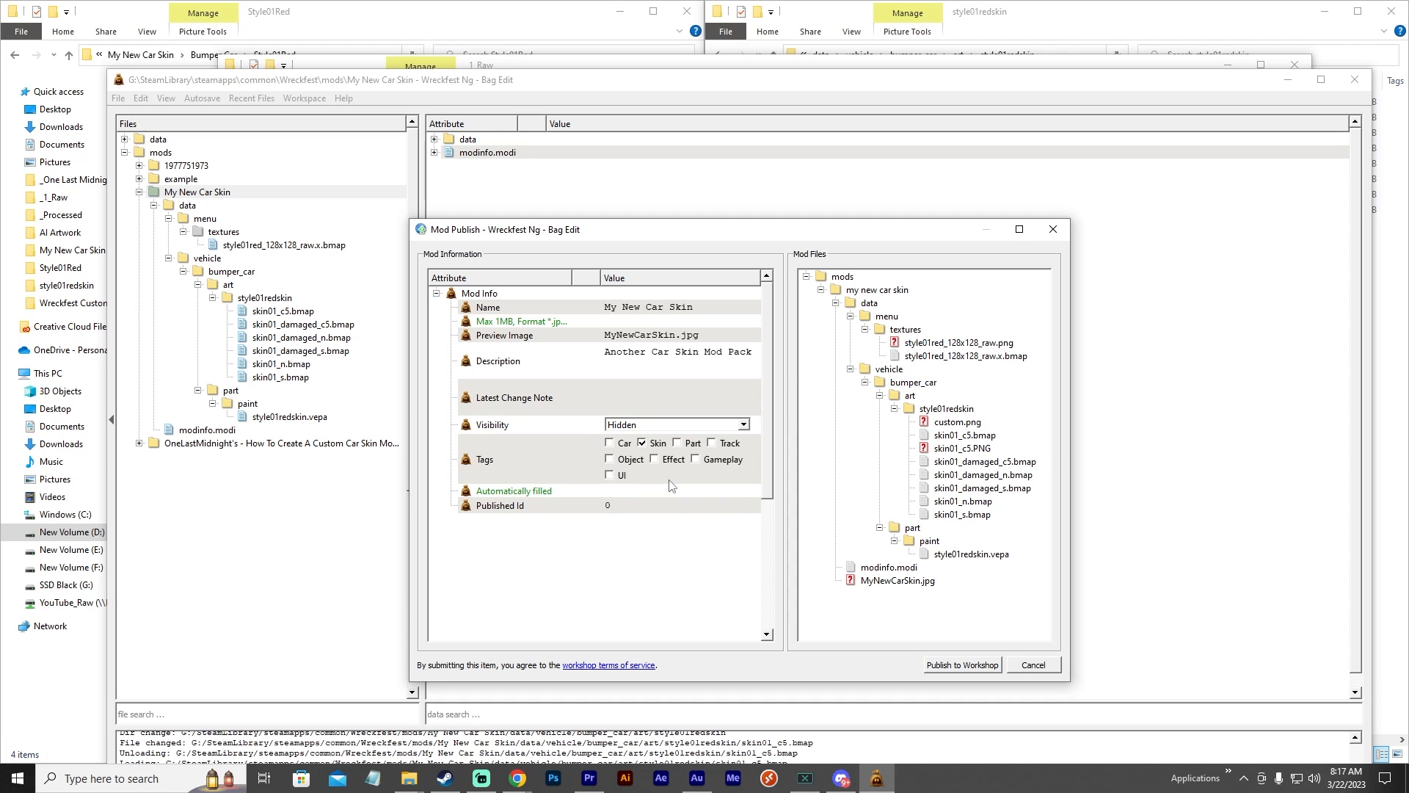
left_click(1048, 669)
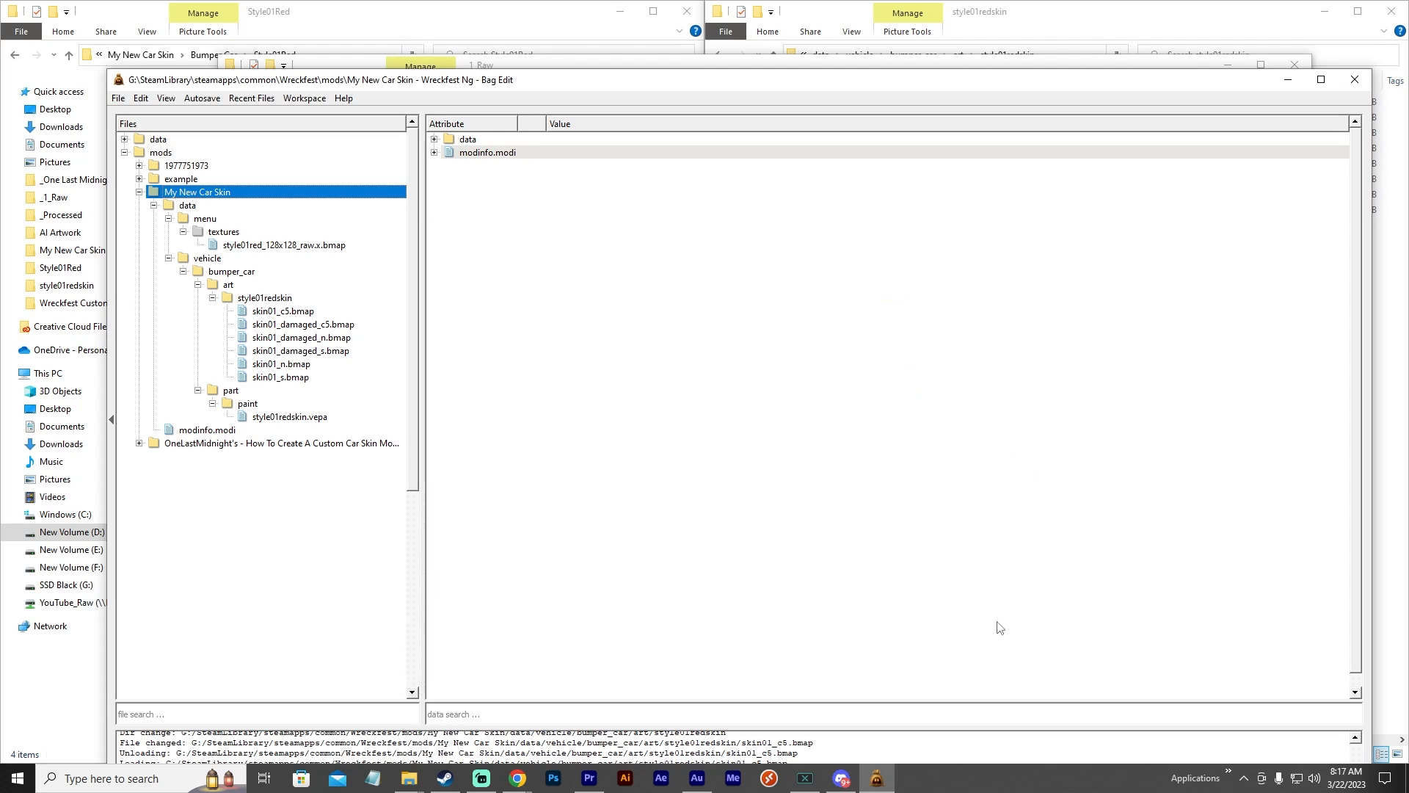
Publish the My New Car Skin mod to the Steam Workshop.
left_click(118, 98)
left_click(155, 210)
right_click(216, 192)
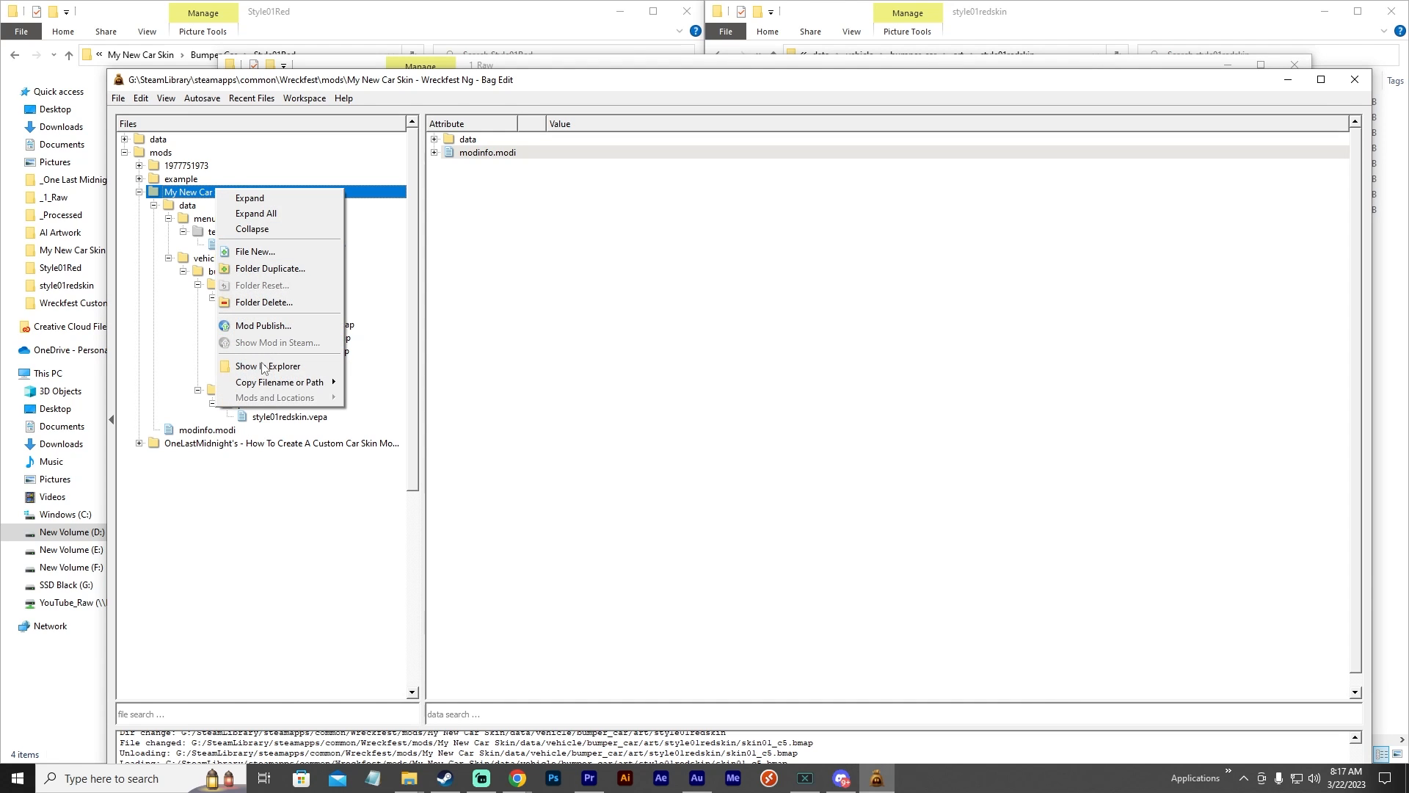
left_click(264, 325)
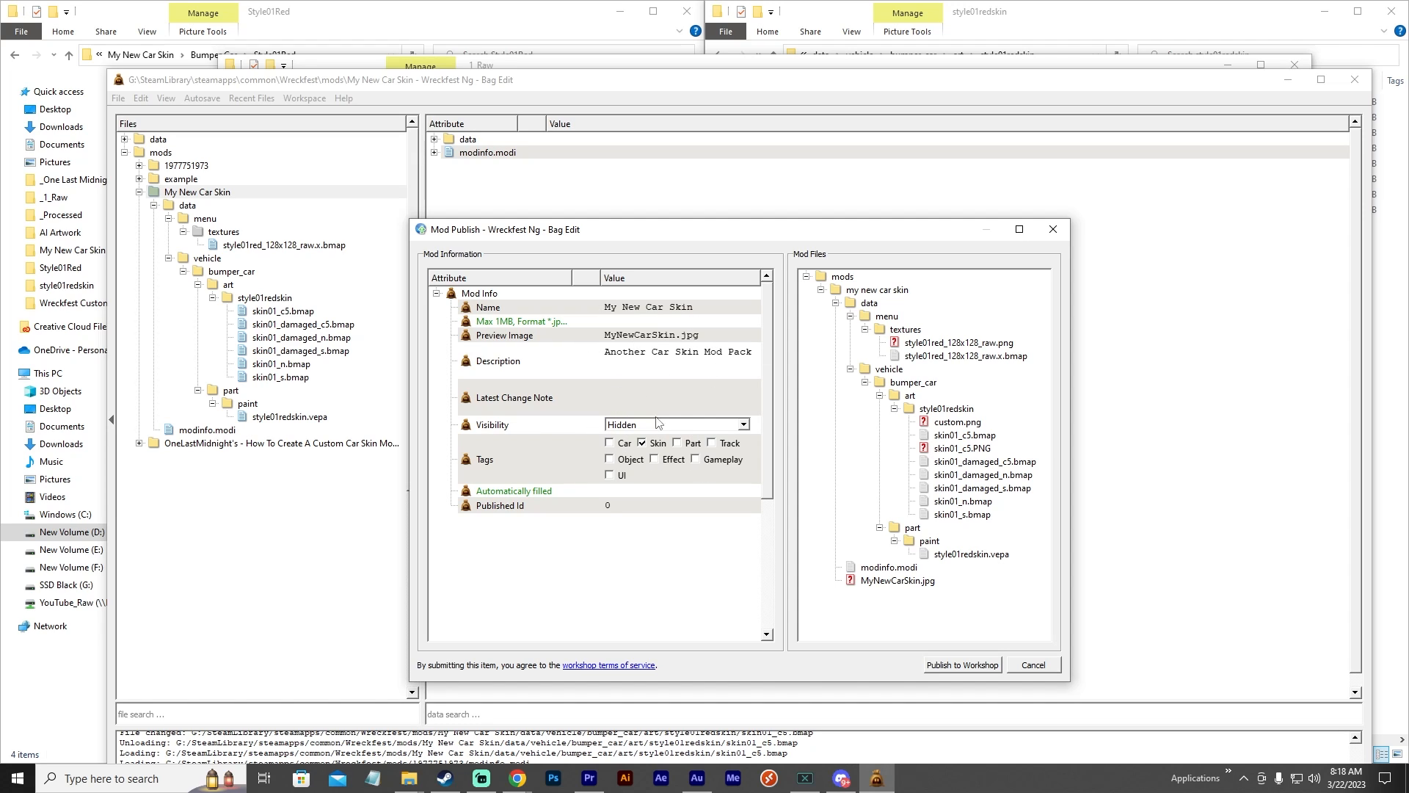
left_click(949, 668)
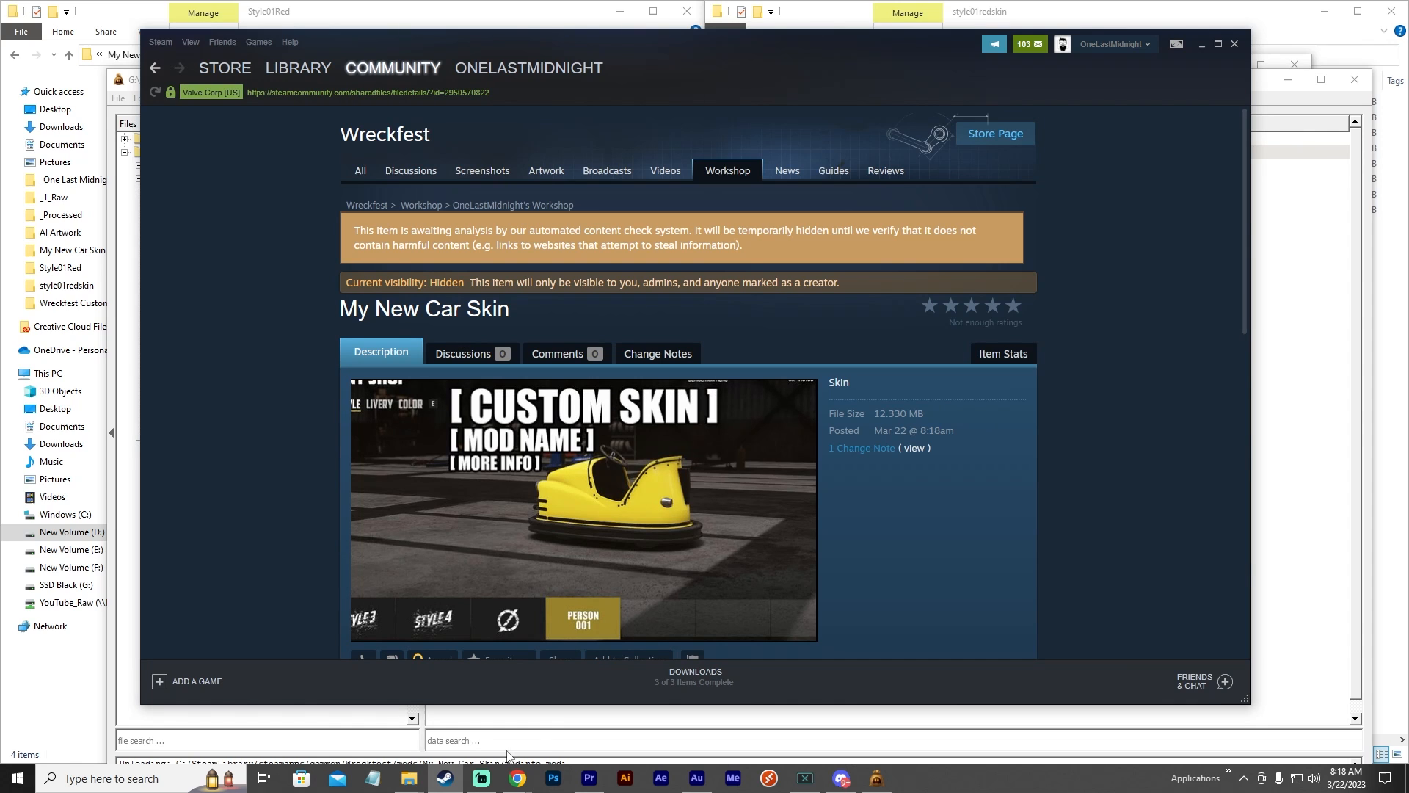
Enlarge the Bag Edit log to read the Mod Publish messages, and return to the mod's Workshop page.
left_click(1261, 102)
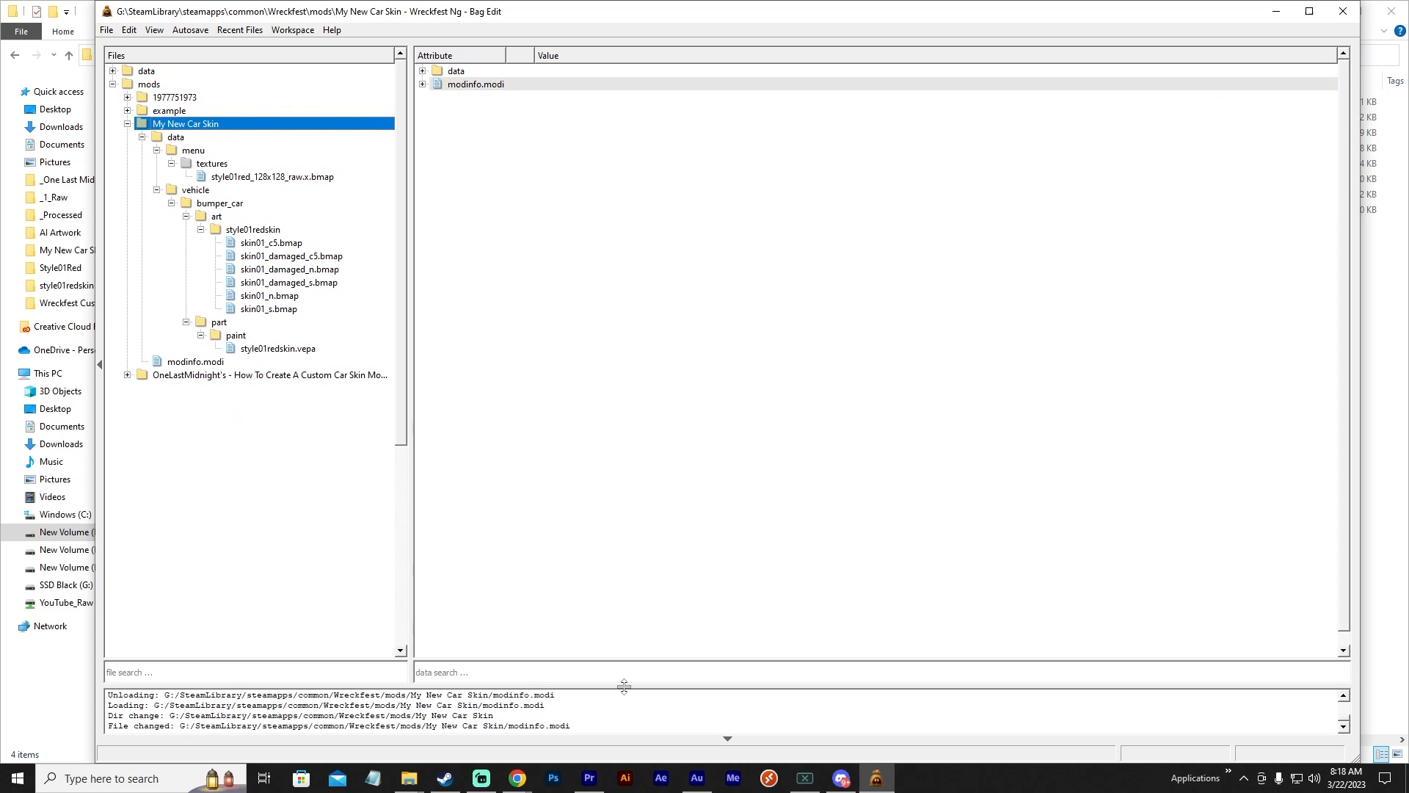
left_click_drag(623, 684, 631, 592)
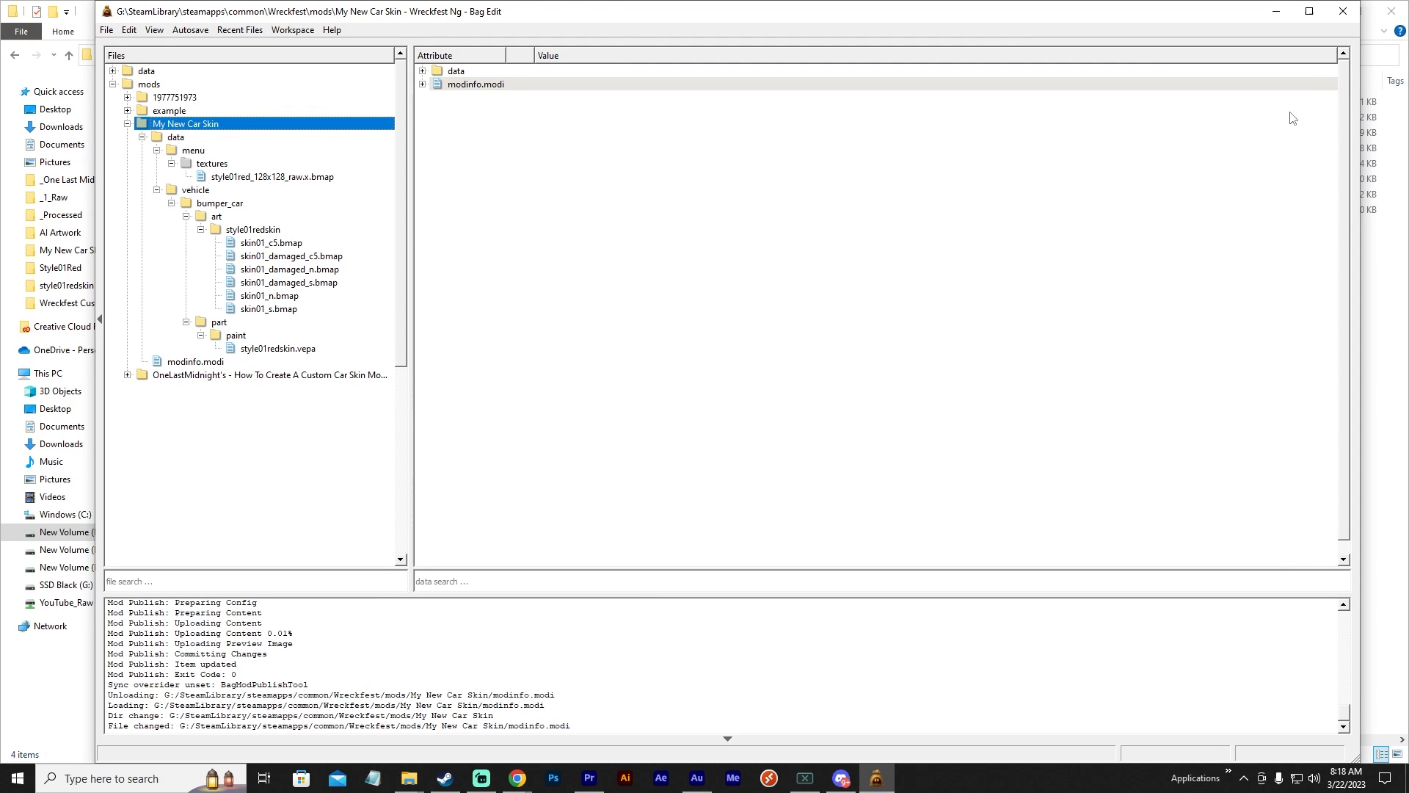
left_click(1275, 11)
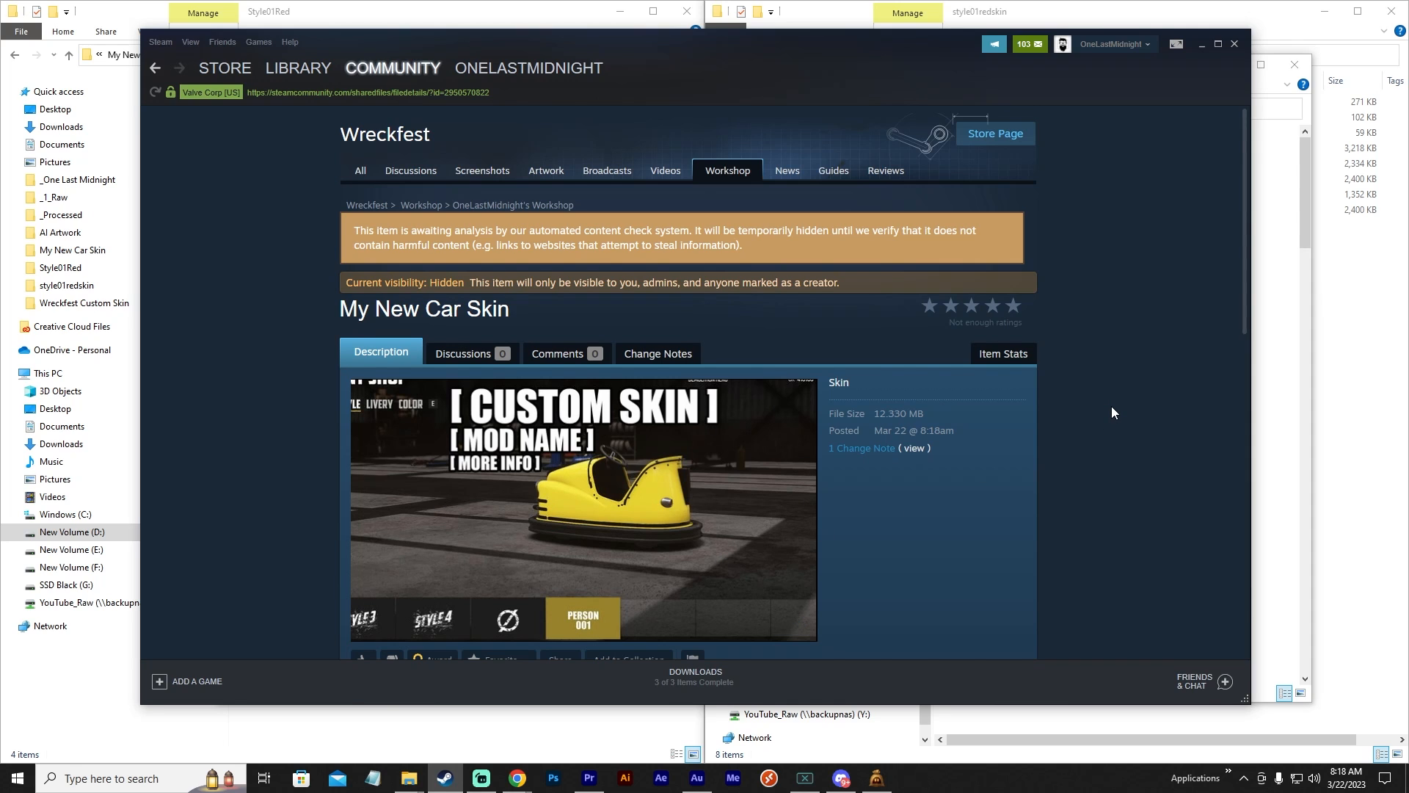
Review the My New Car Skin Workshop page, including the item ID in its address and the owner controls.
scroll(1112, 413, "down", 3)
scroll(1112, 412, "up", 3)
scroll(1112, 406, "up", 1)
left_click_drag(494, 98, 445, 93)
scroll(1134, 390, "down", 5)
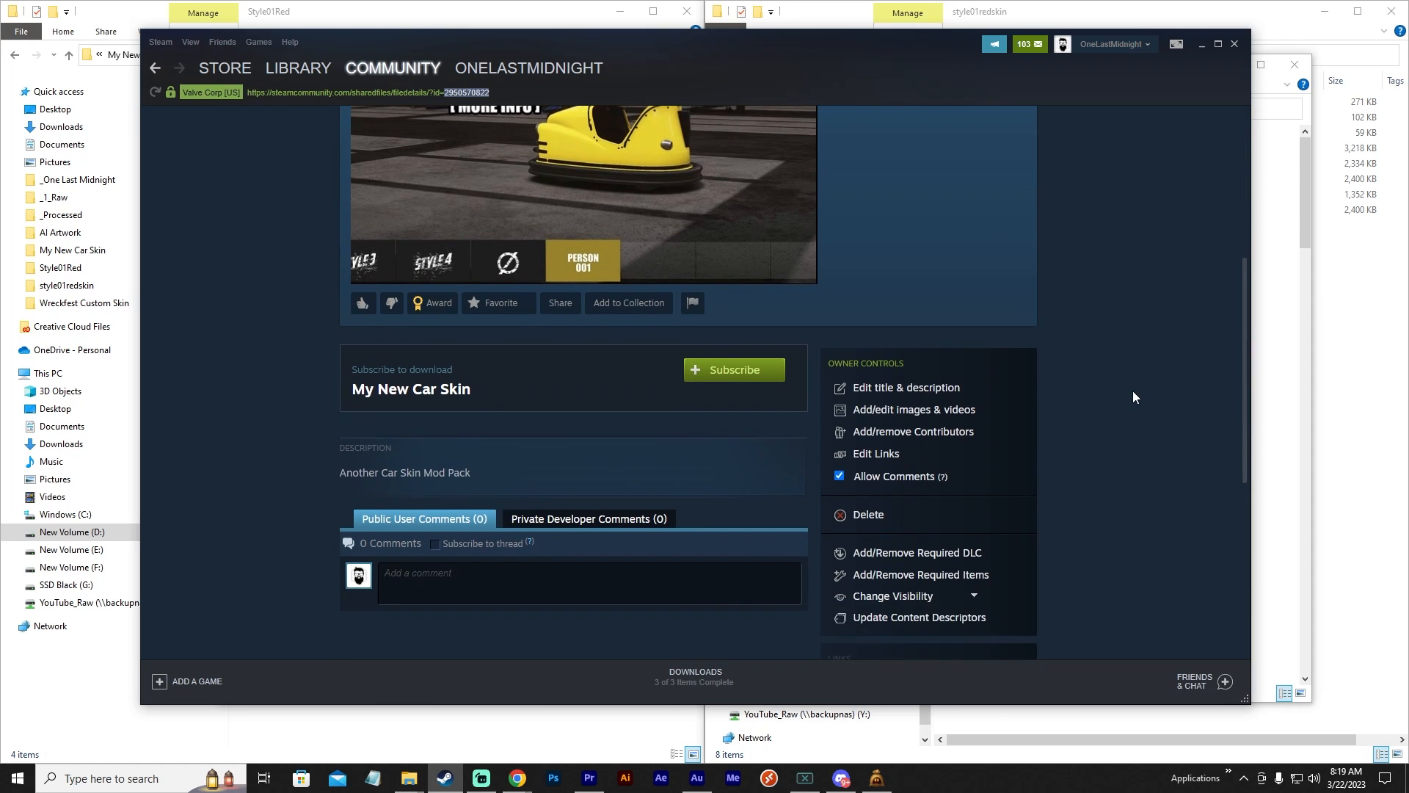
scroll(1133, 397, "down", 1)
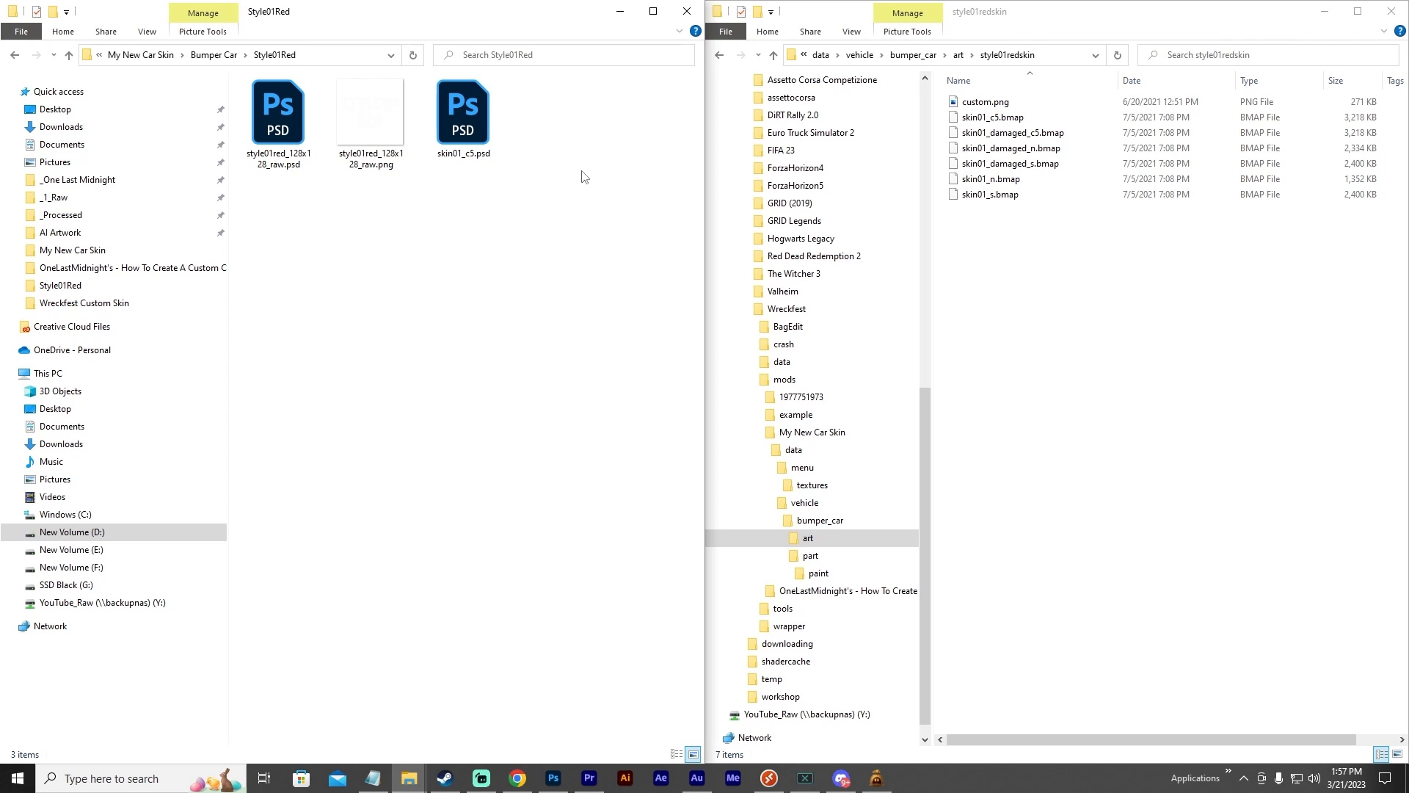
Open skin01_c5.psd from the Style01Red folder in Photoshop.
left_click(462, 136)
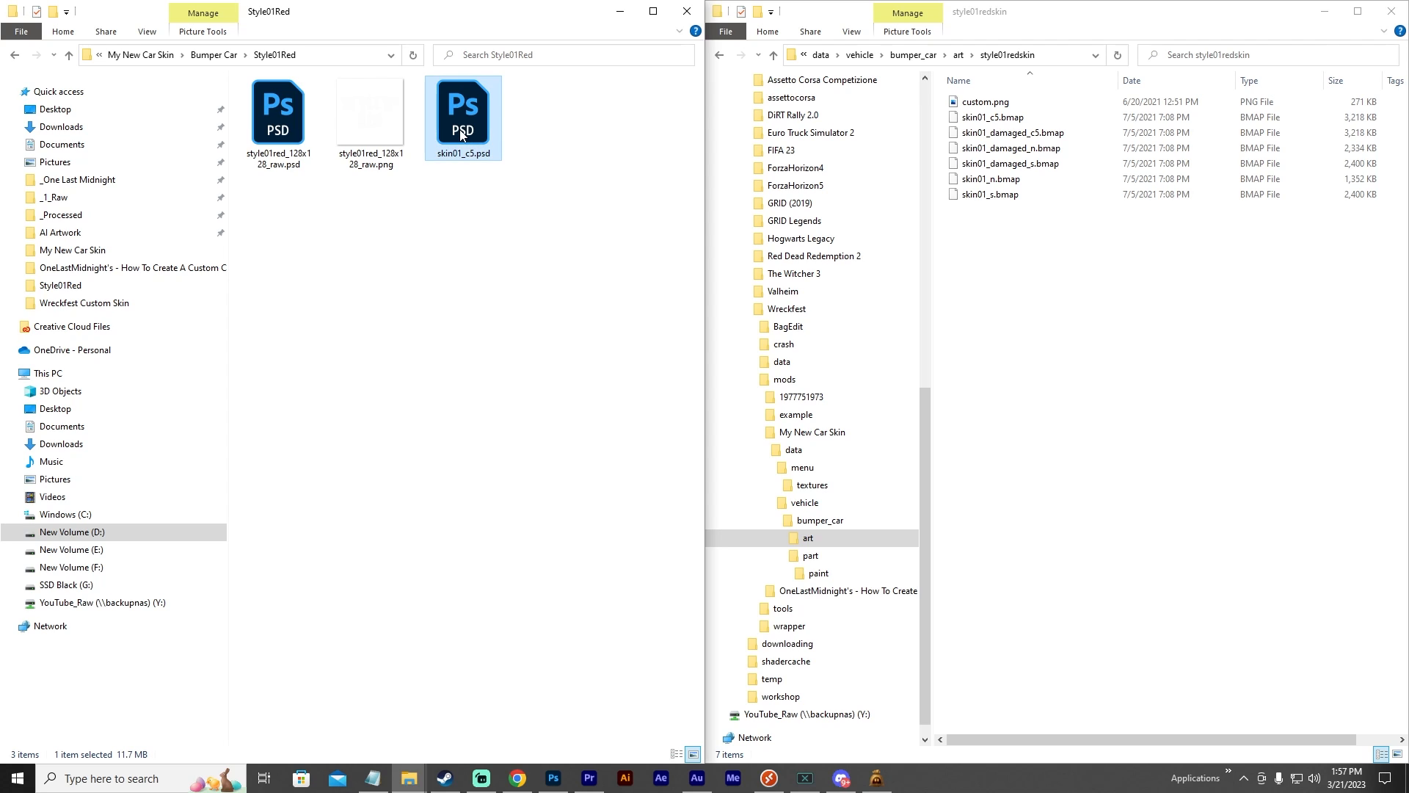
left_click(547, 161)
double_click(473, 121)
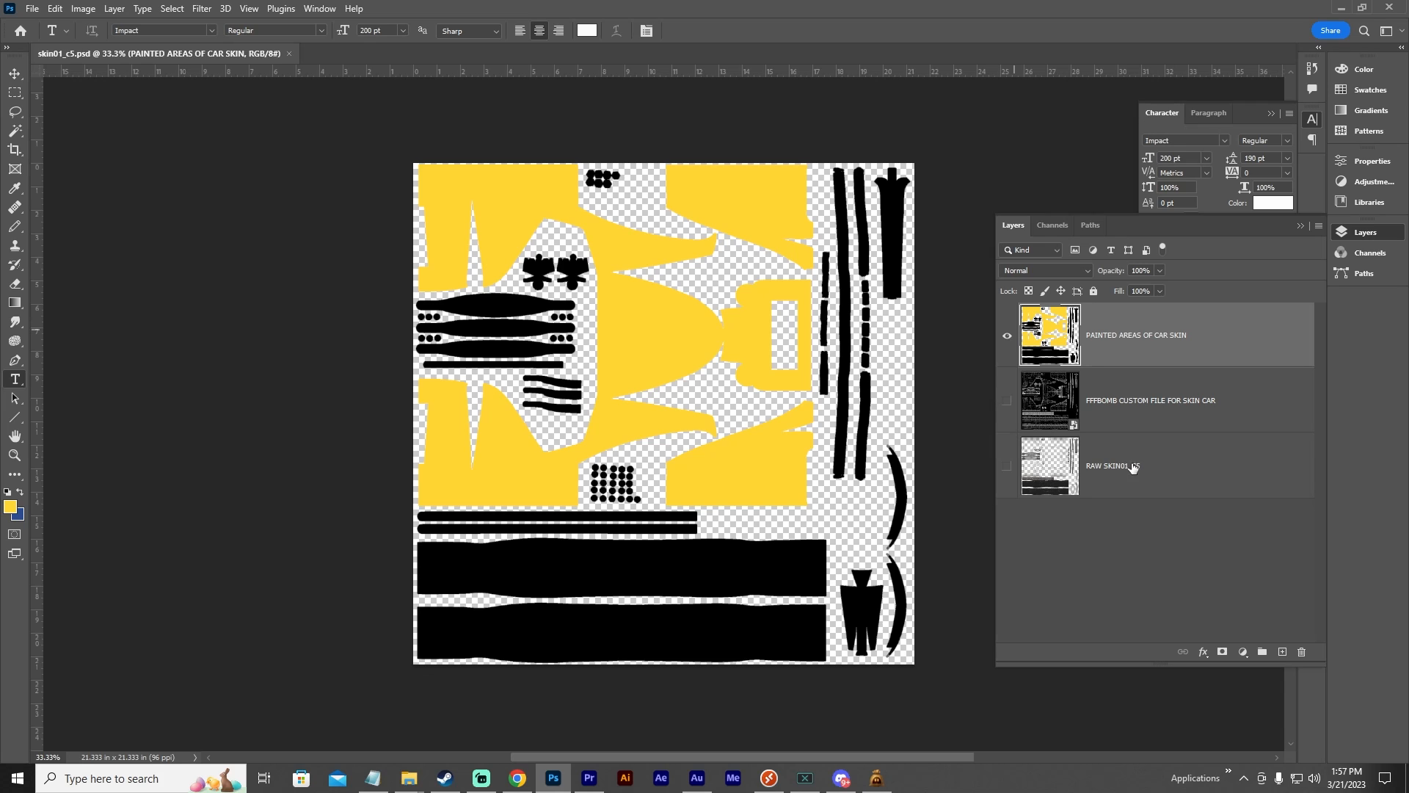
Replace the three existing layers of skin01_c5.psd with a single empty layer.
left_click(1156, 463, "shift")
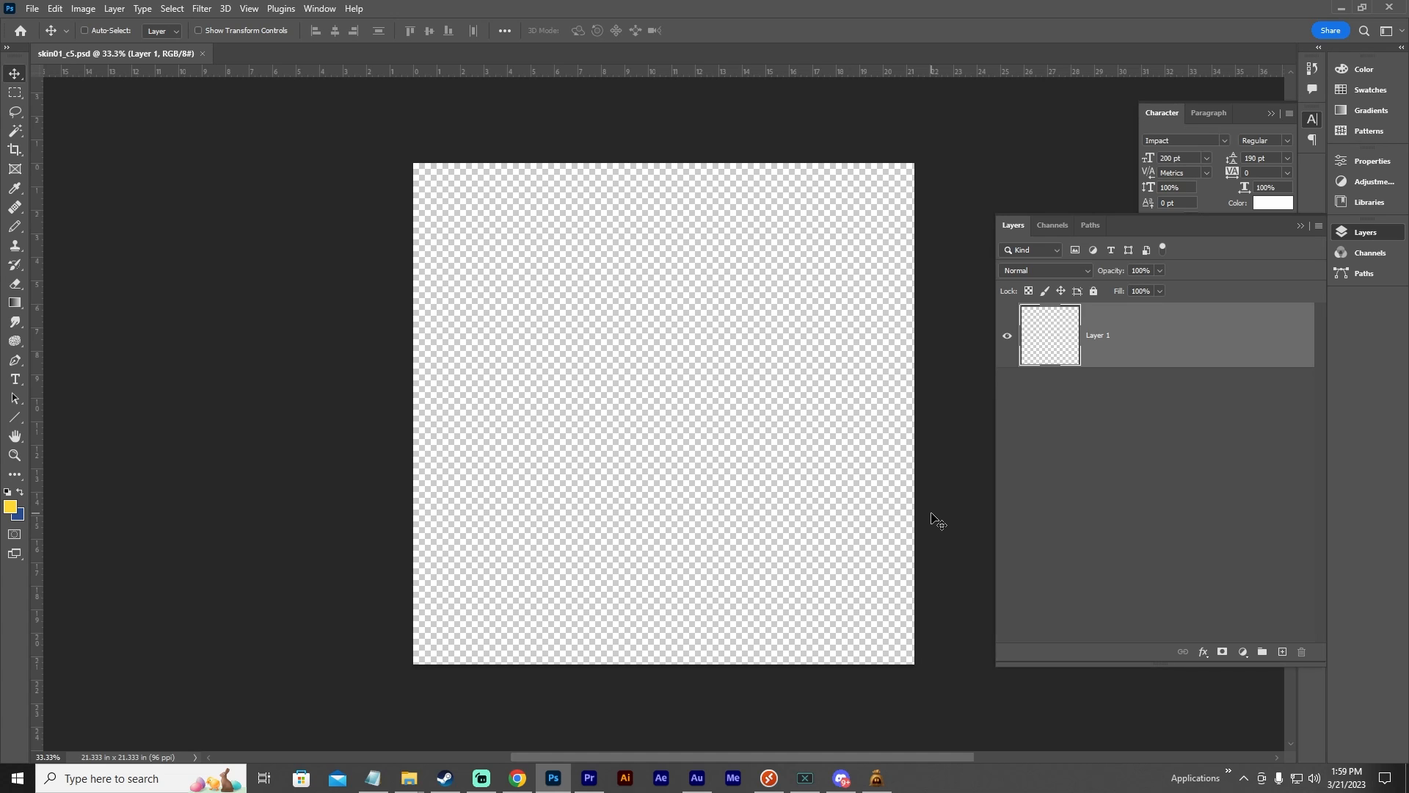
Convert skin01_c5.bmap from the style01redskin folder into a PNG with Breckfest.exe from the Wreckfest tools folder.
mouse_move(408, 779)
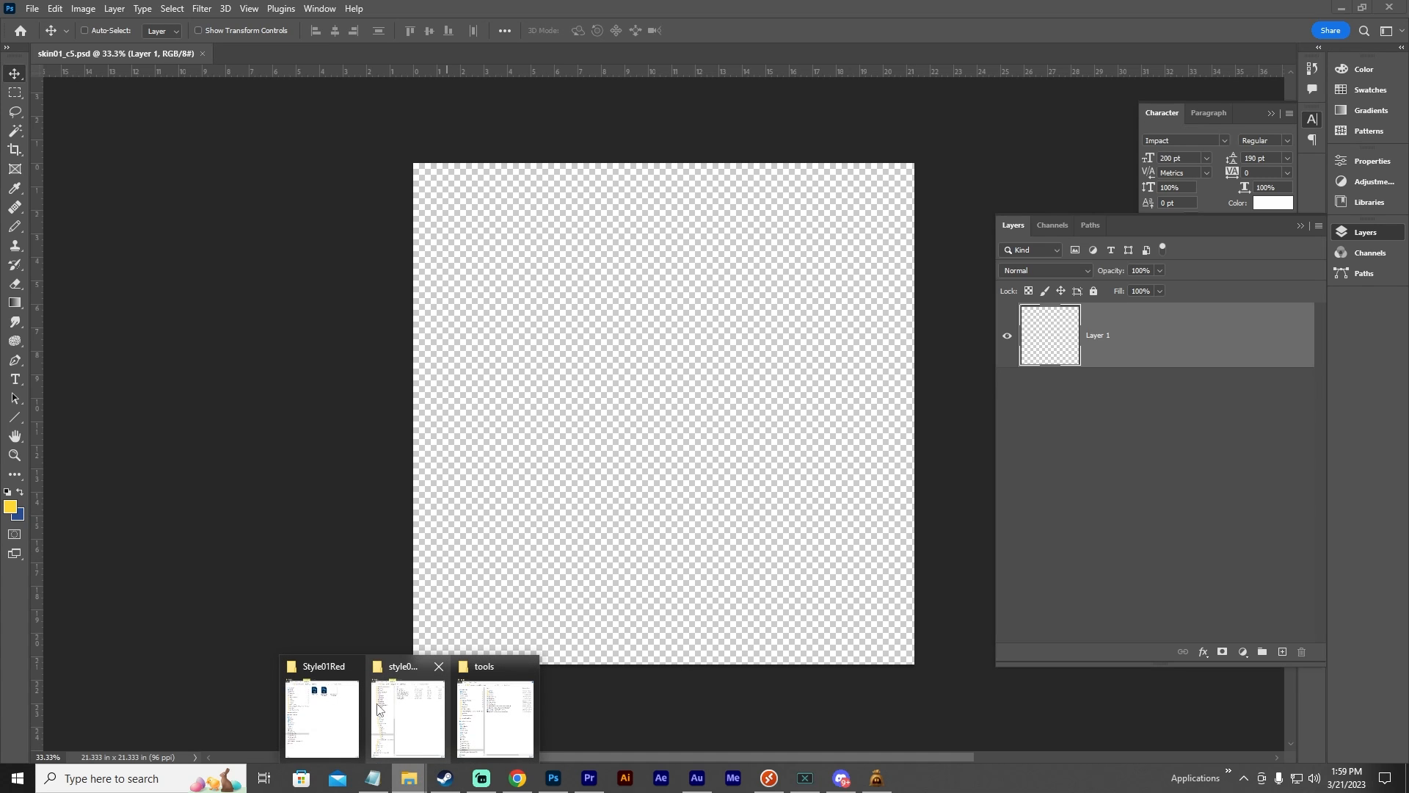
left_click(378, 708)
left_click(477, 708)
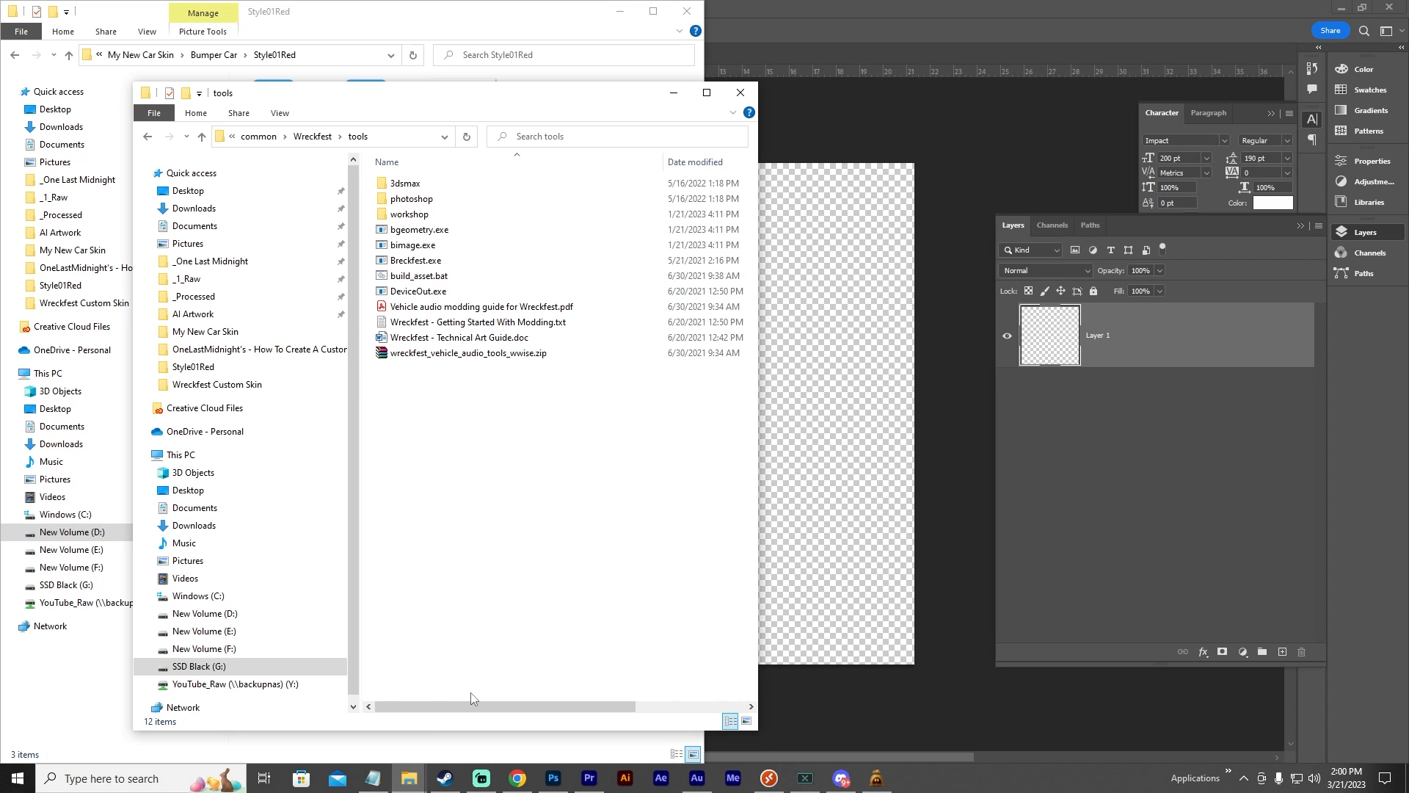
left_click(319, 708)
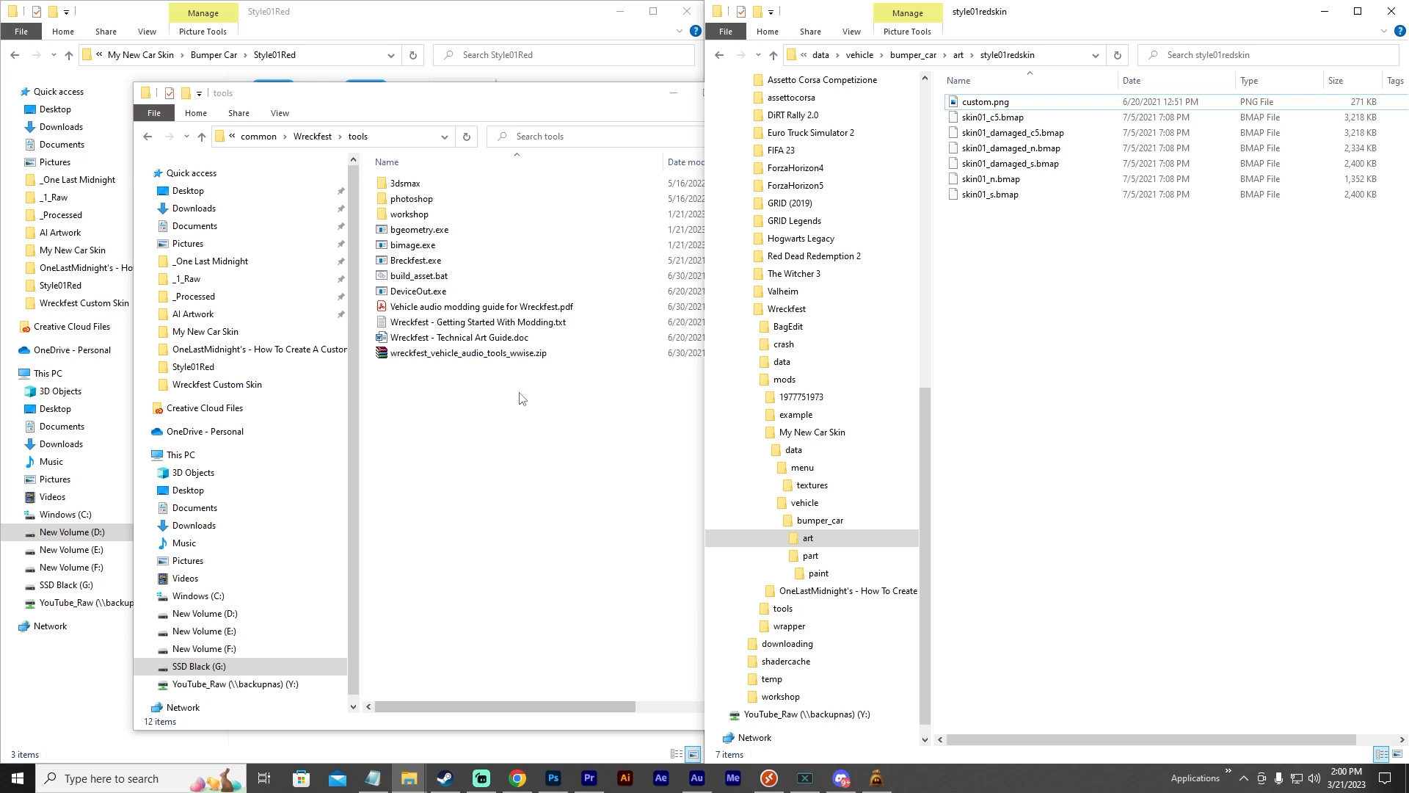
left_click(1012, 125)
left_click_drag(1013, 127, 430, 264)
left_click(1108, 326)
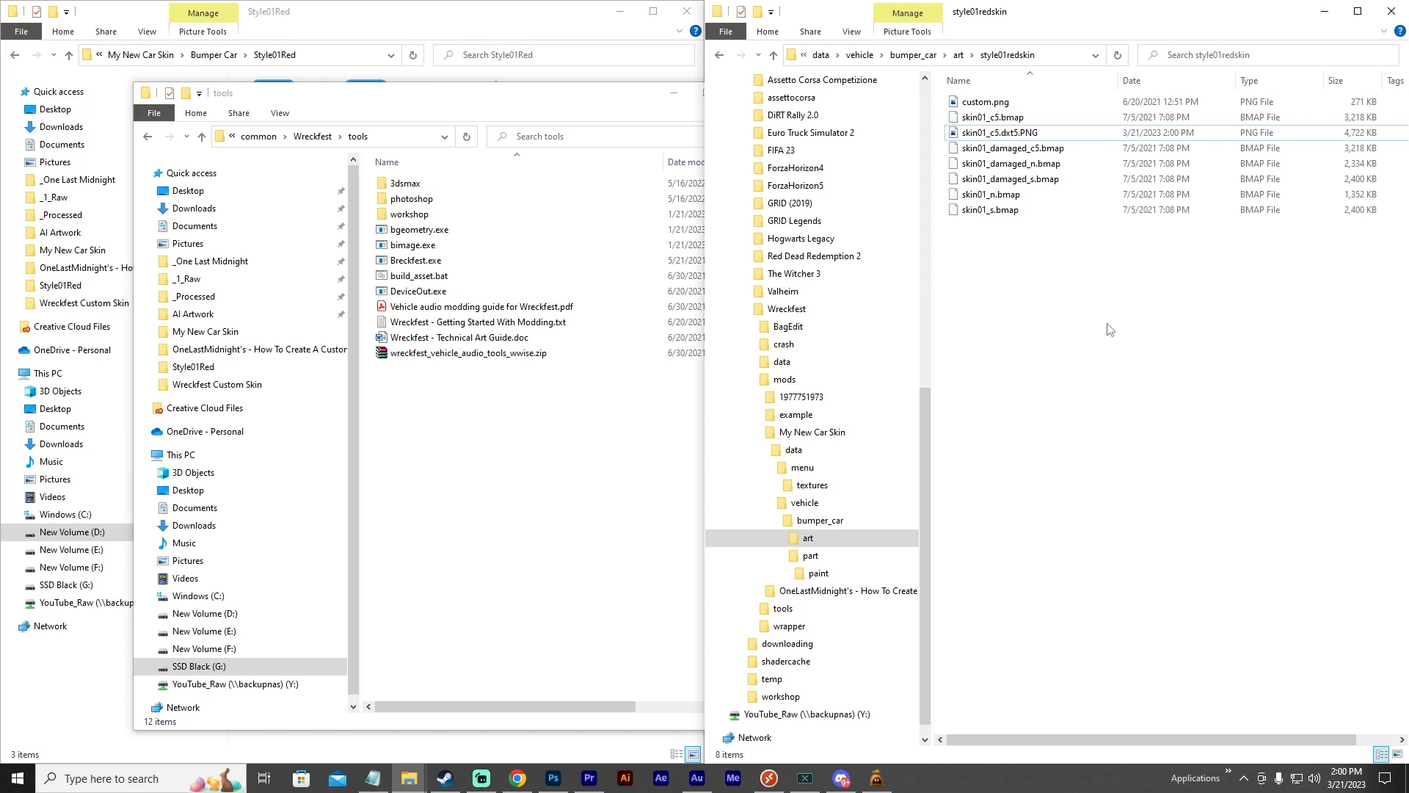
Rename the converted image in the style01redskin folder as skin01_c5.PNG.
left_click(1032, 134)
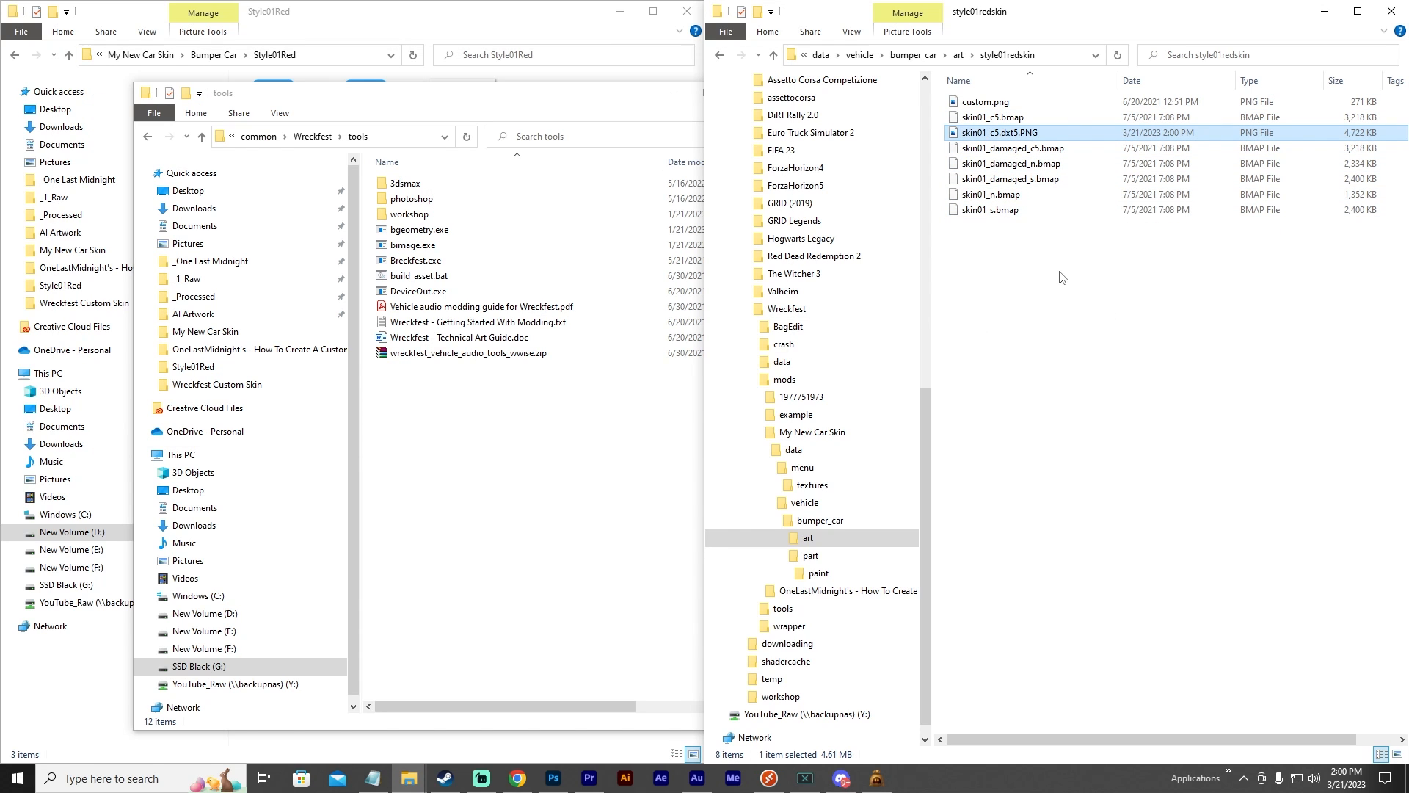
left_click(1020, 134)
left_click(1019, 134)
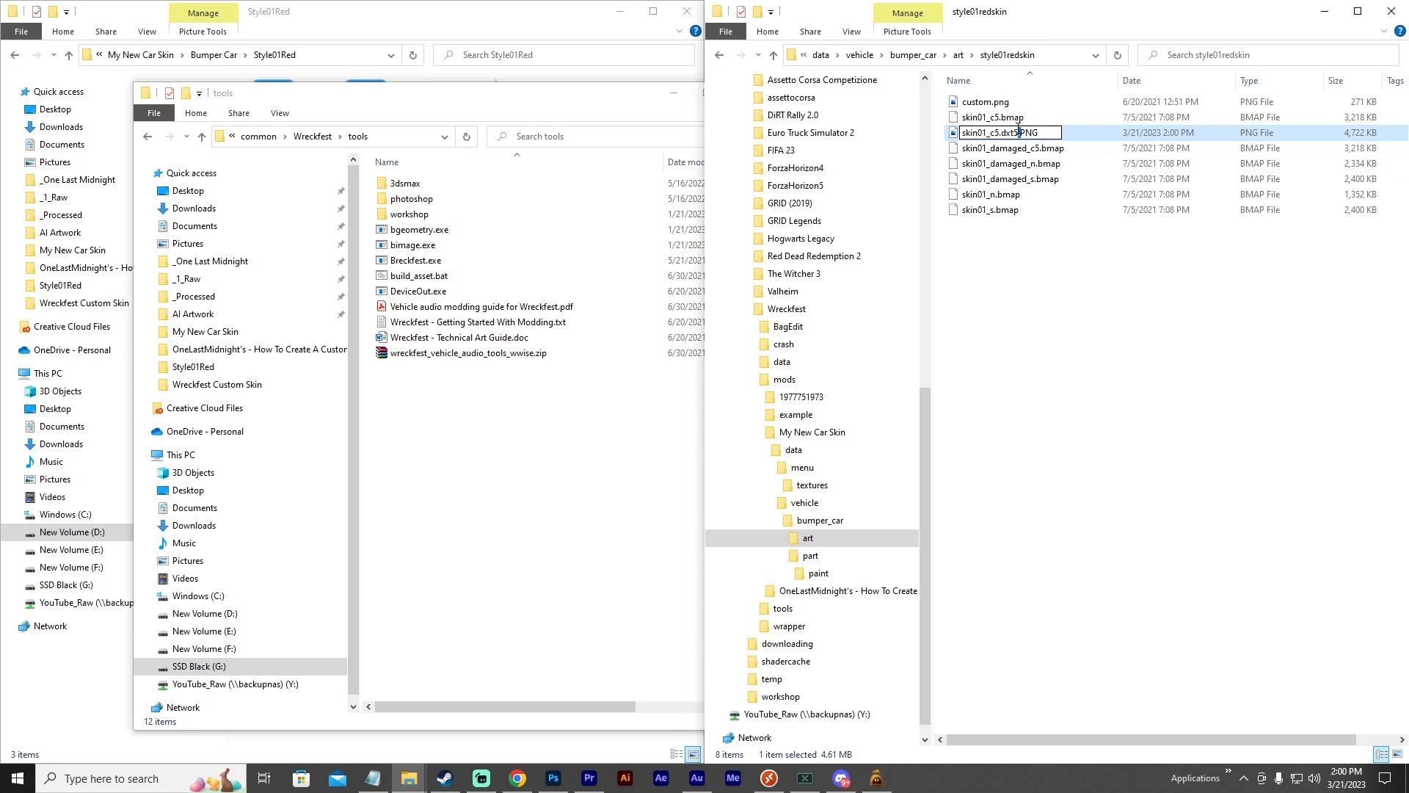
key("BackSpace")
key("BackSpace")
key("BackSpace")
key("BackSpace")
key("BackSpace")
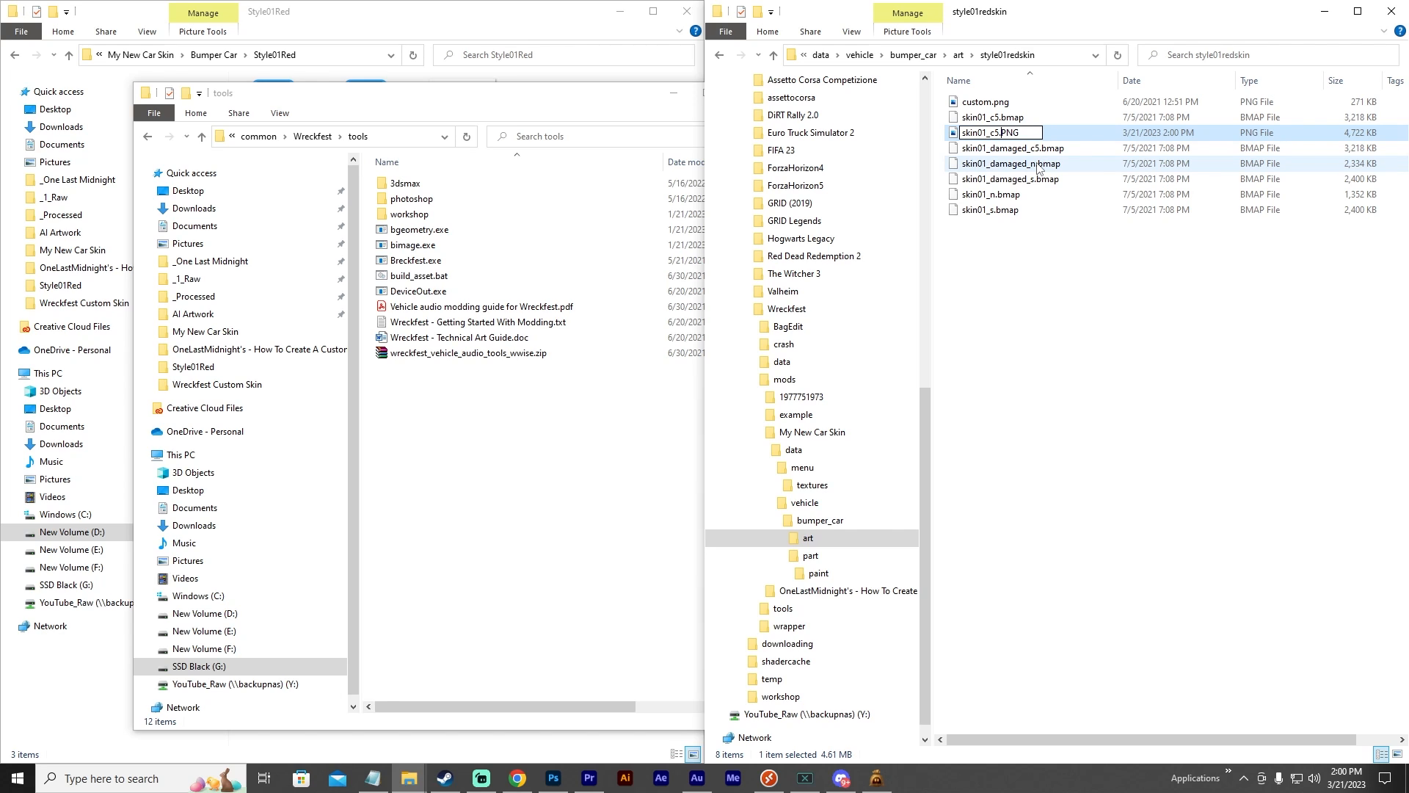
left_click(1072, 316)
left_click(1020, 136)
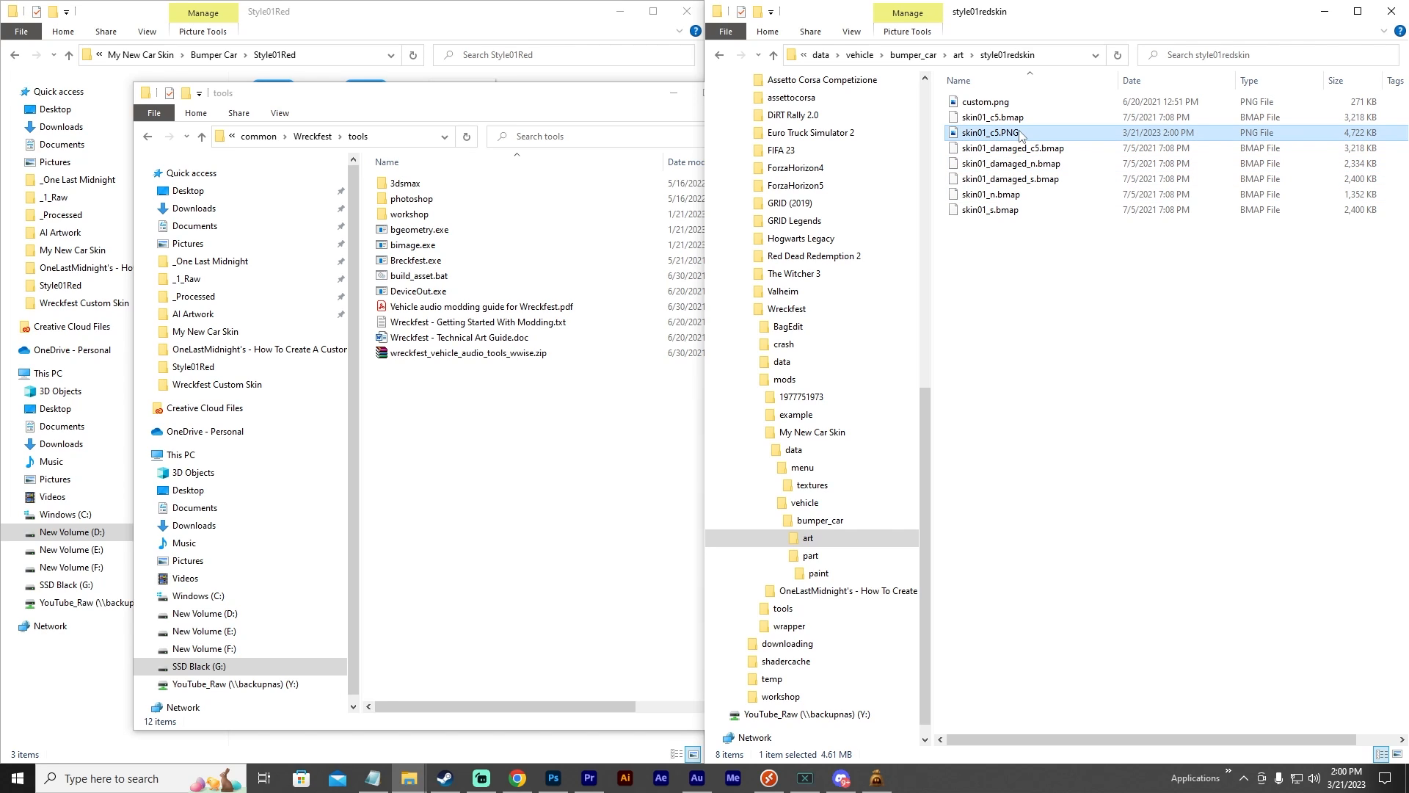
Place skin01_c5.PNG into the skin01_c5.psd document in Photoshop at full canvas size.
mouse_move(582, 780)
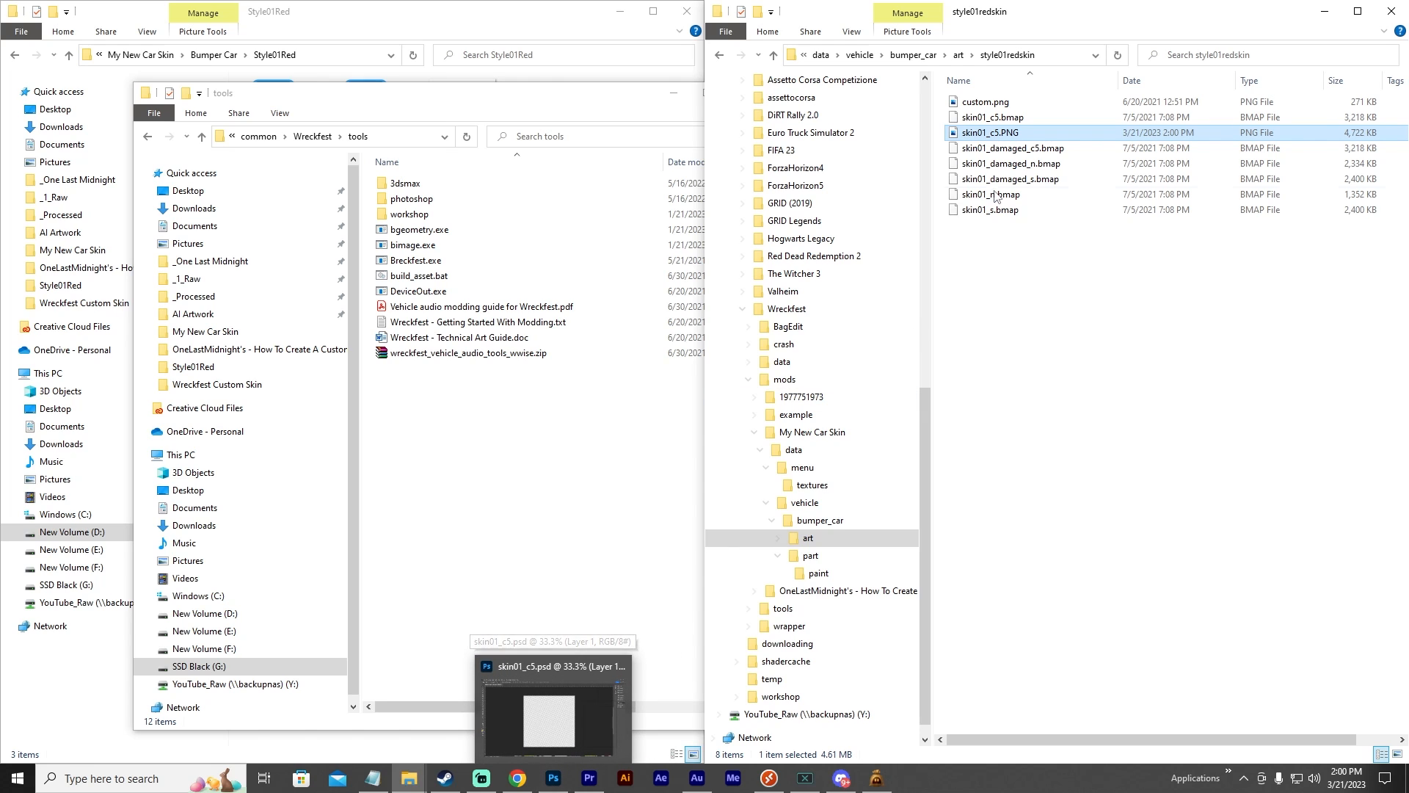
left_click_drag(998, 135, 732, 375)
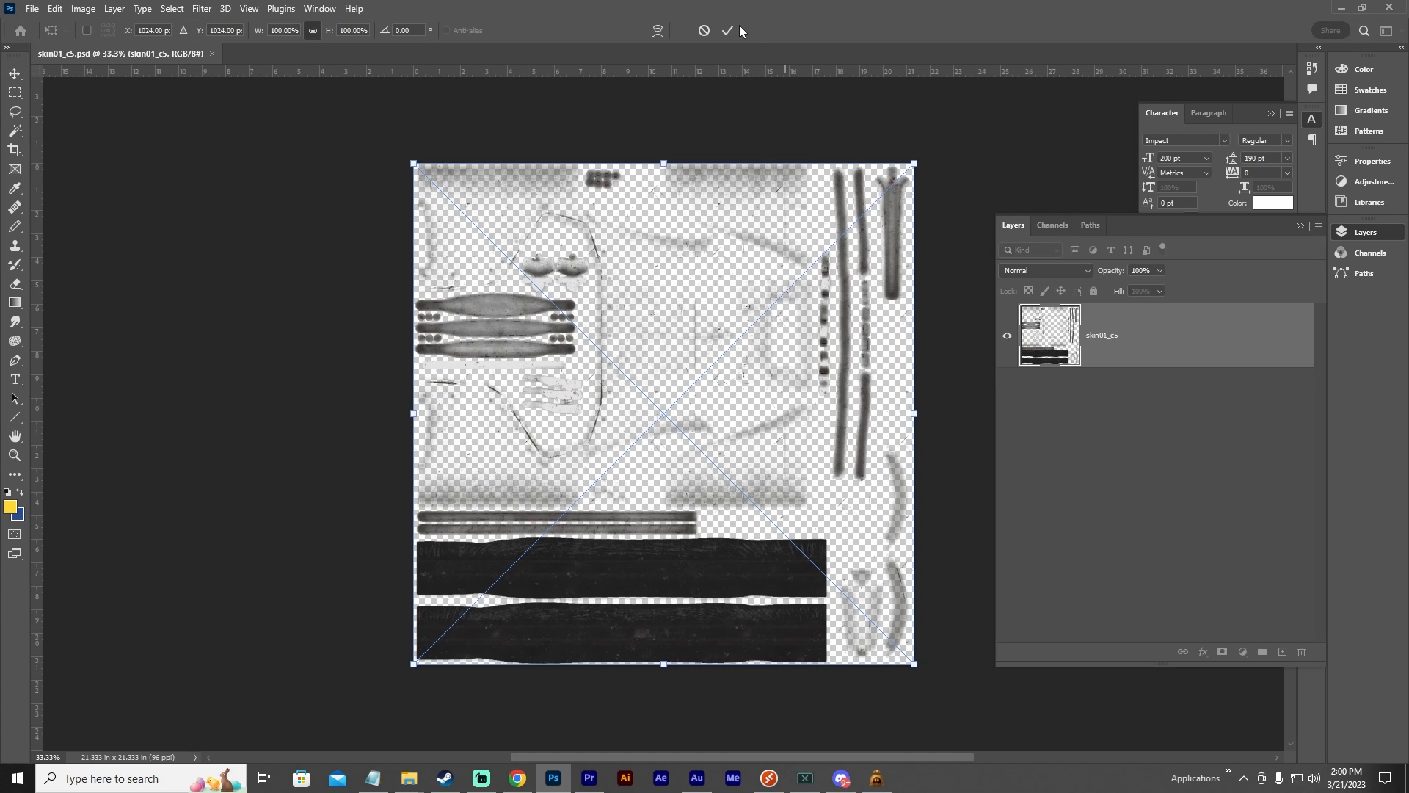
left_click(728, 30)
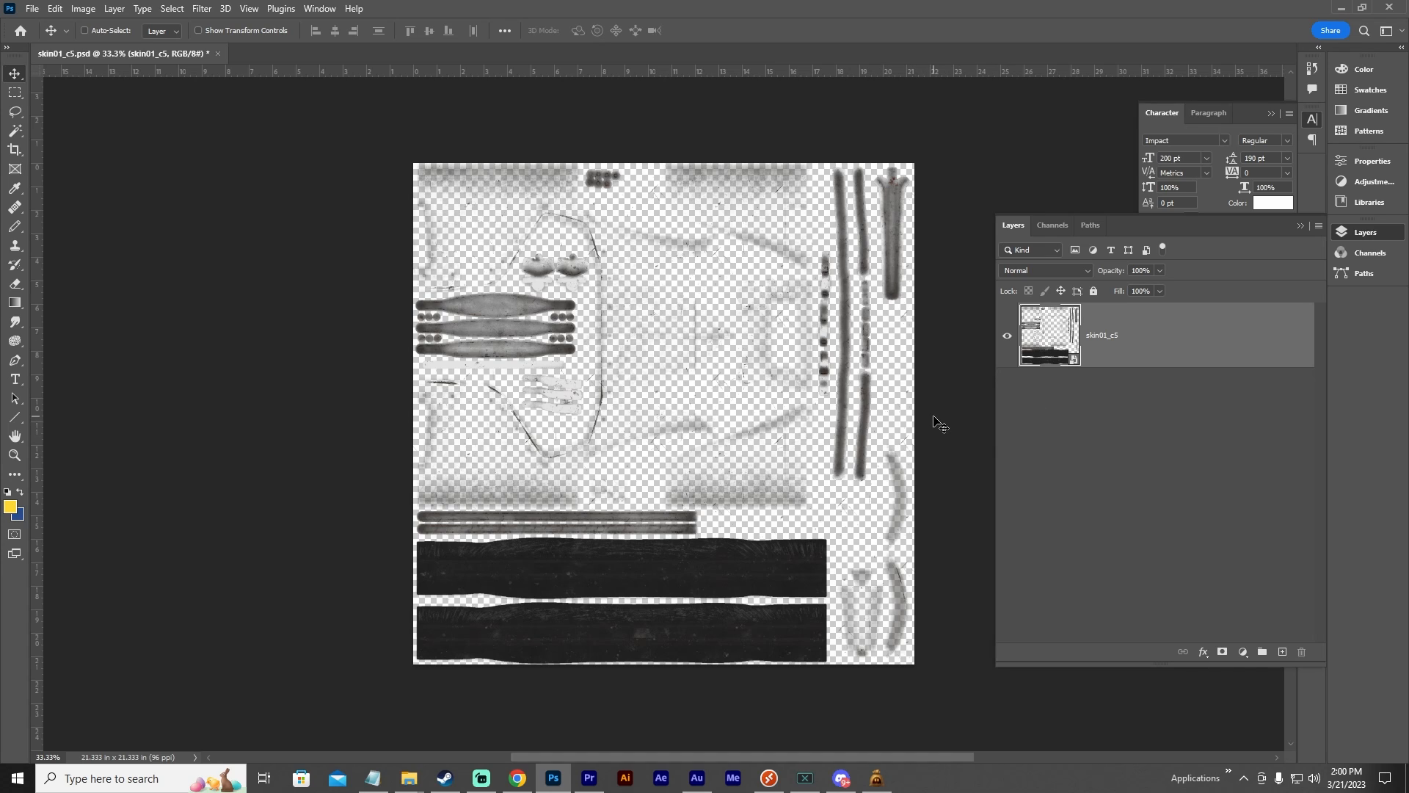
Preview the skin texture over a temporary white-filled layer placed beneath it, and delete that layer.
left_click(1282, 652)
left_click_drag(1152, 356, 1154, 443)
left_click(55, 9)
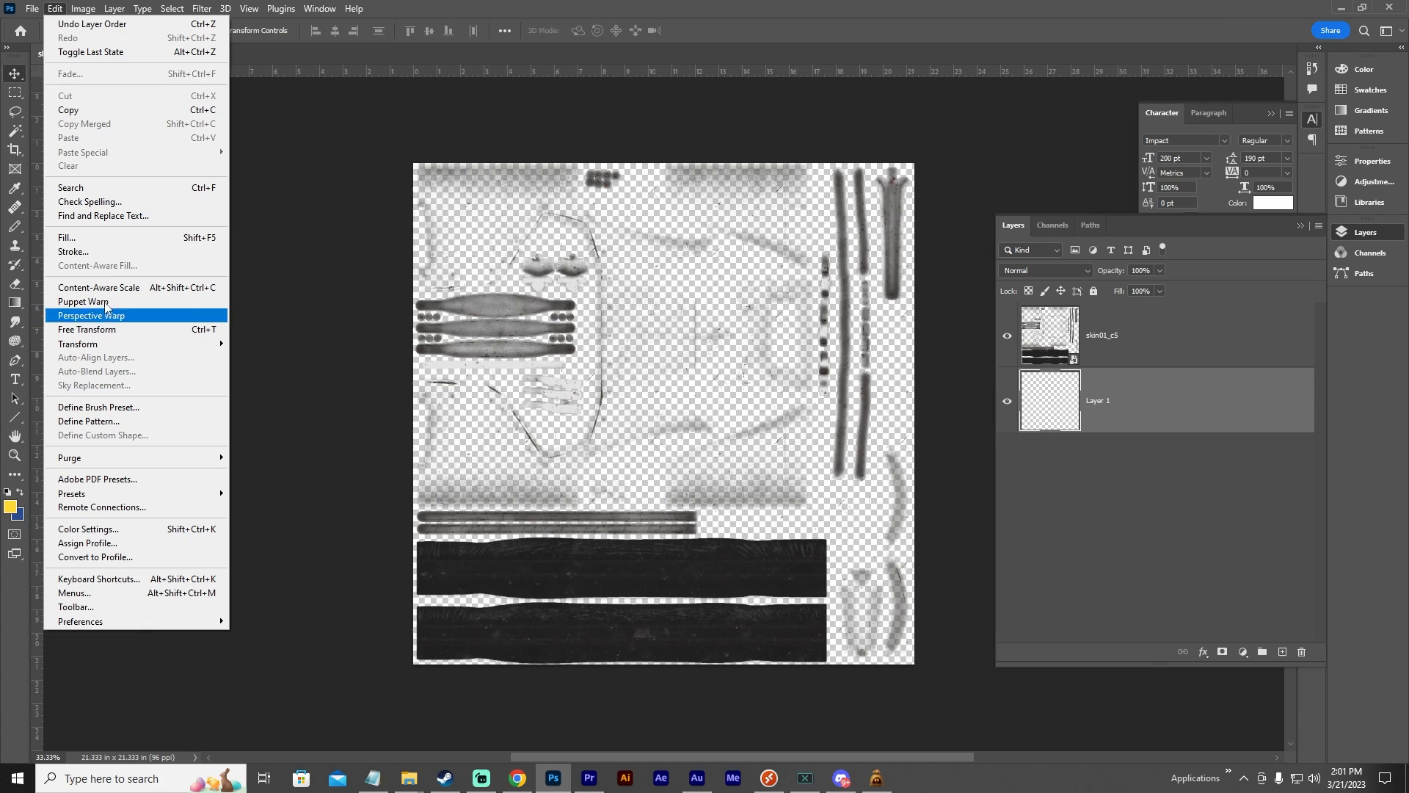
left_click(104, 238)
left_click(786, 198)
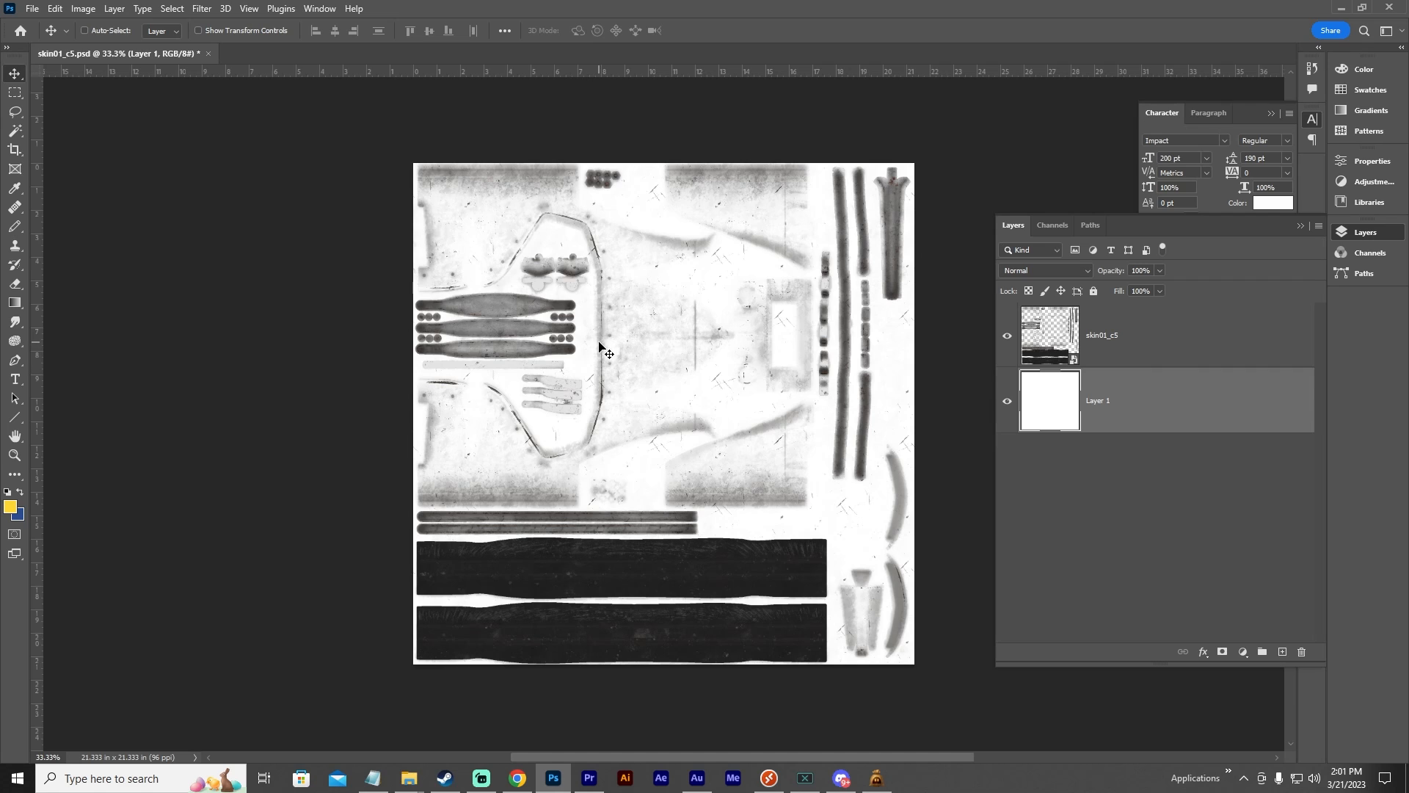
left_click(1302, 651)
left_click(635, 290)
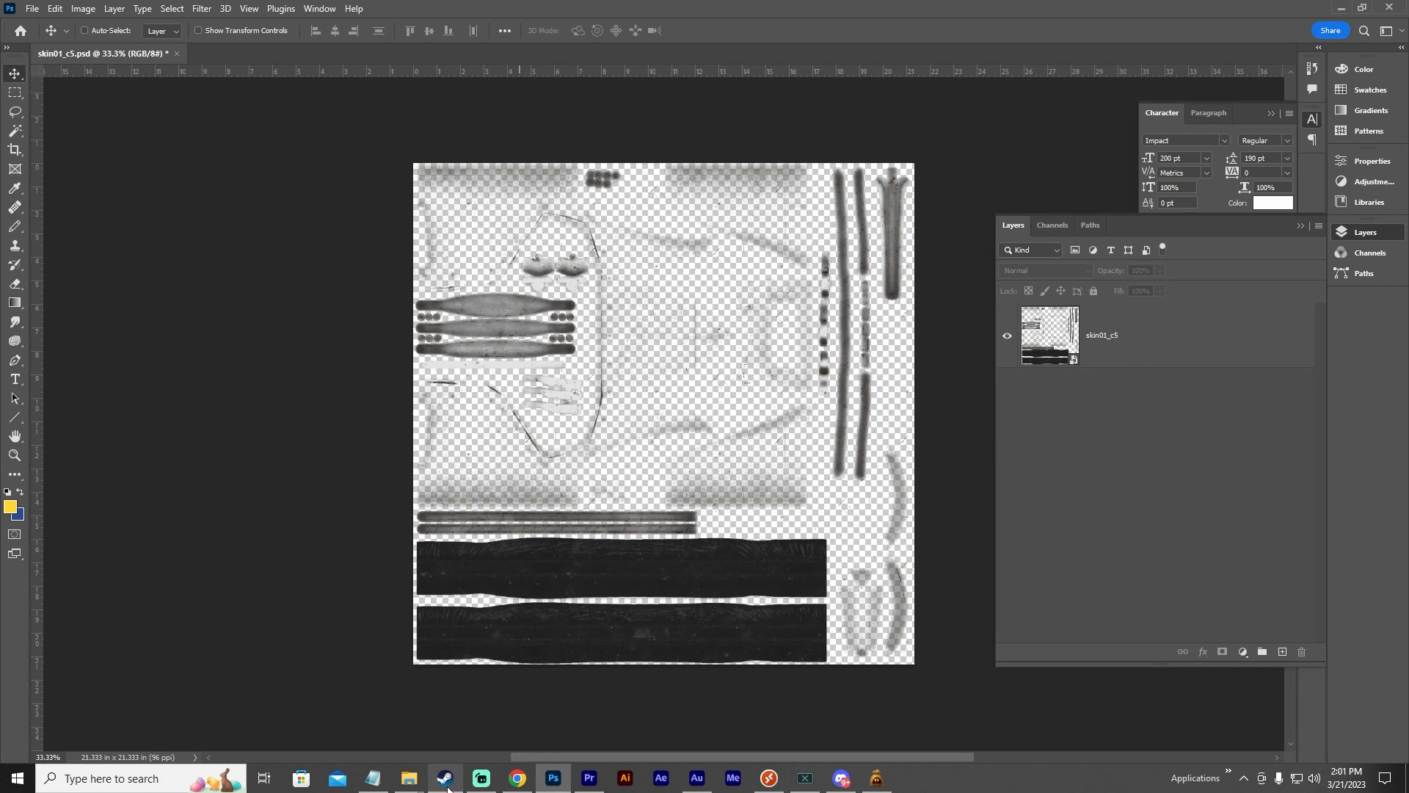
Place custom.png from the style01redskin folder above the skin texture, and hide the skin01_c5 layer.
mouse_move(404, 787)
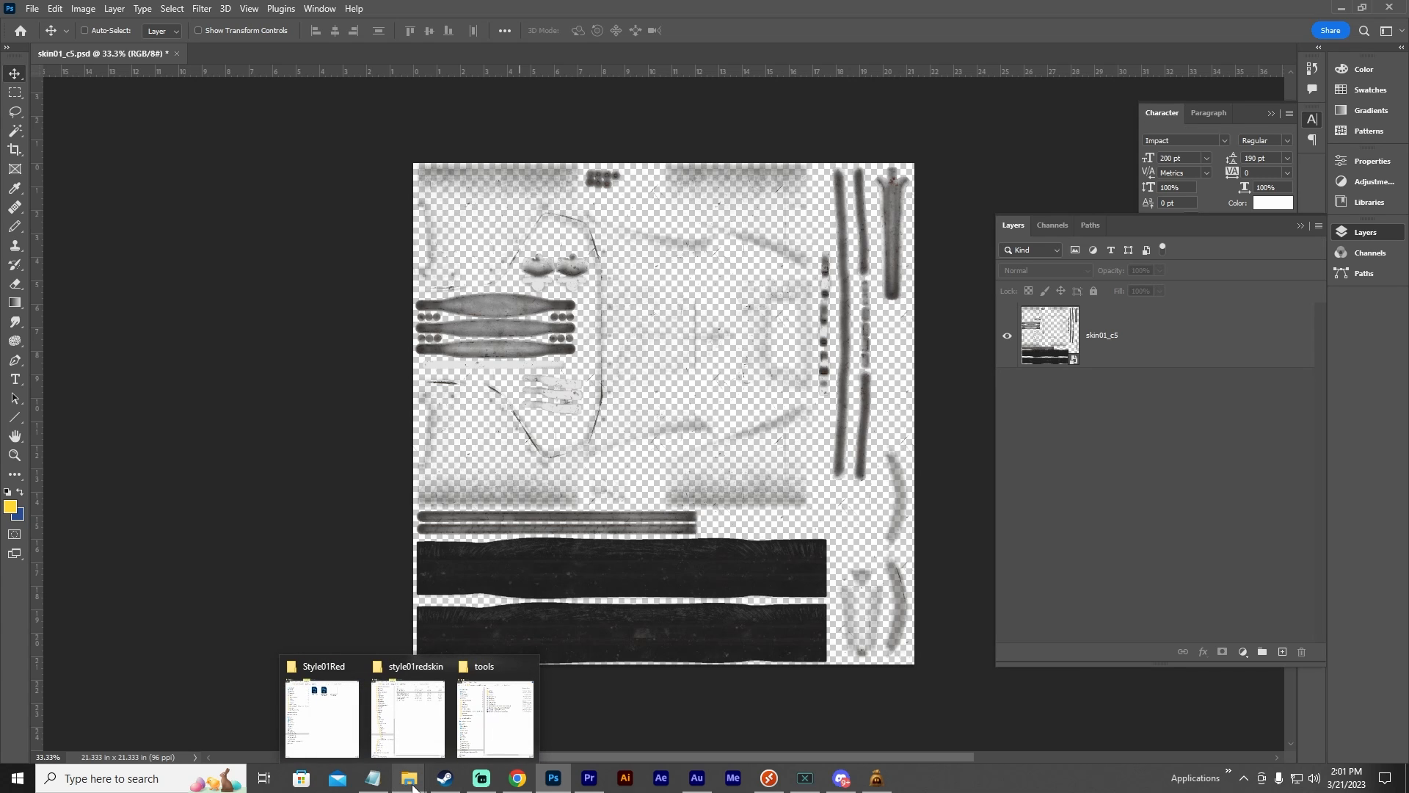
left_click(413, 748)
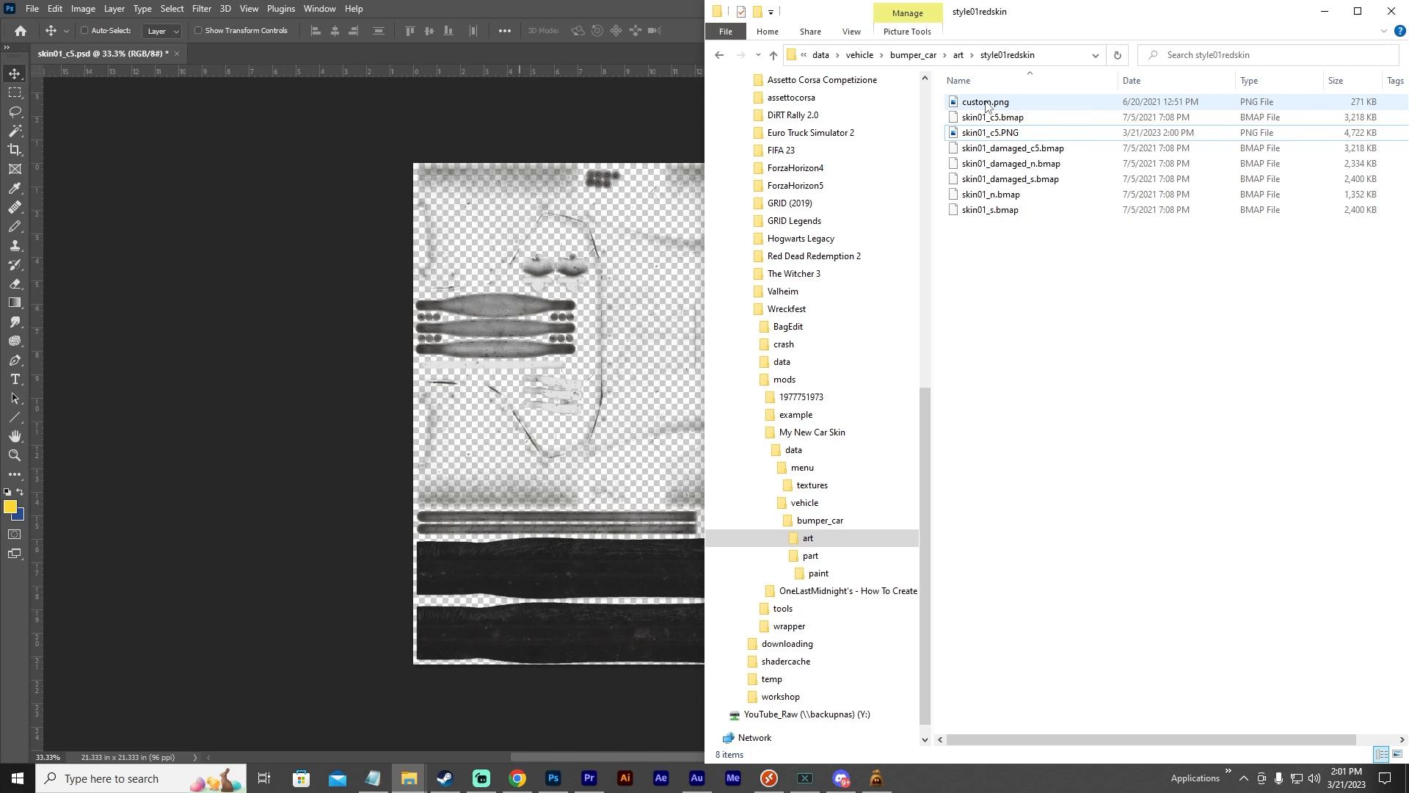
left_click_drag(985, 105, 562, 297)
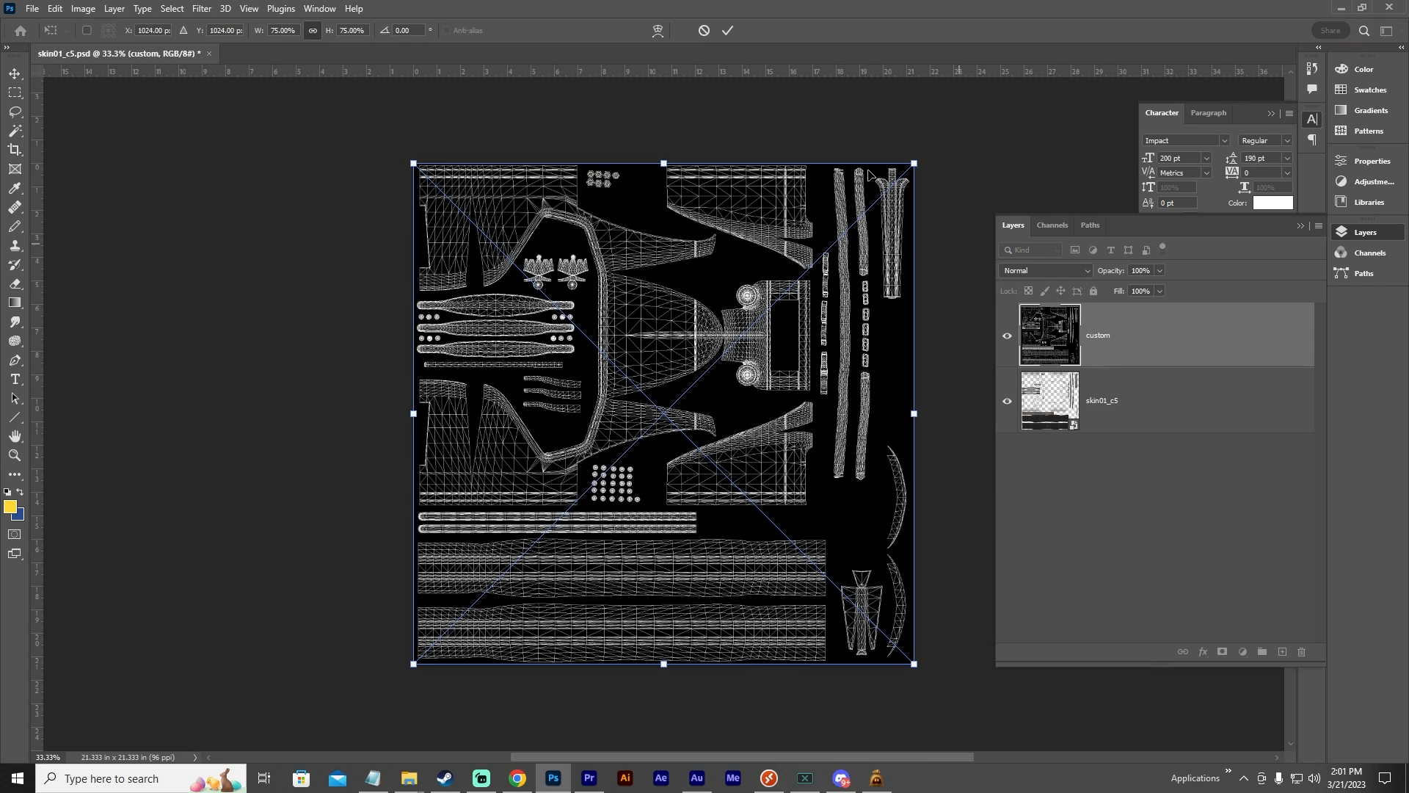
left_click(727, 30)
left_click(1126, 409)
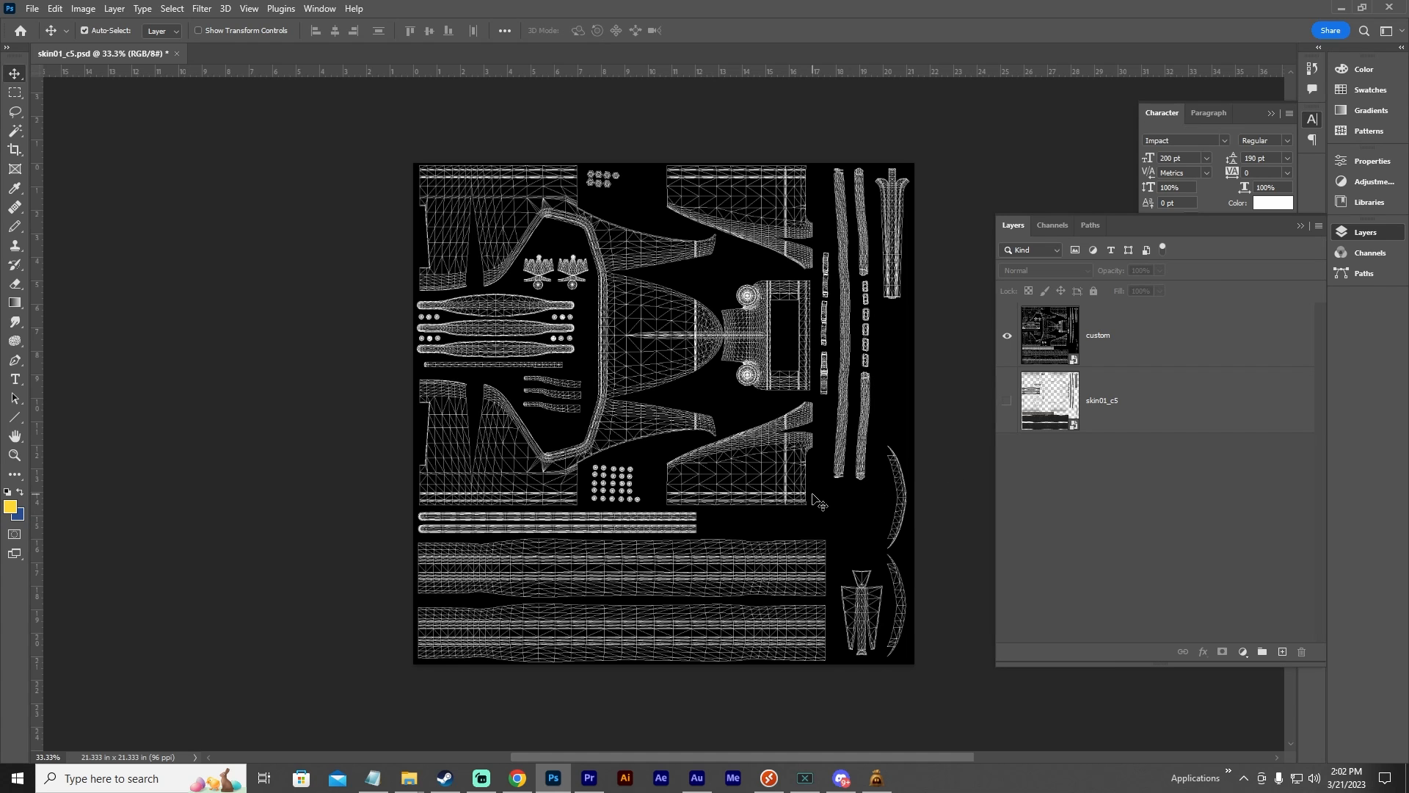
Select the black background around the wireframe parts on the custom layer with the Magic Wand.
key("ctrl+plus")
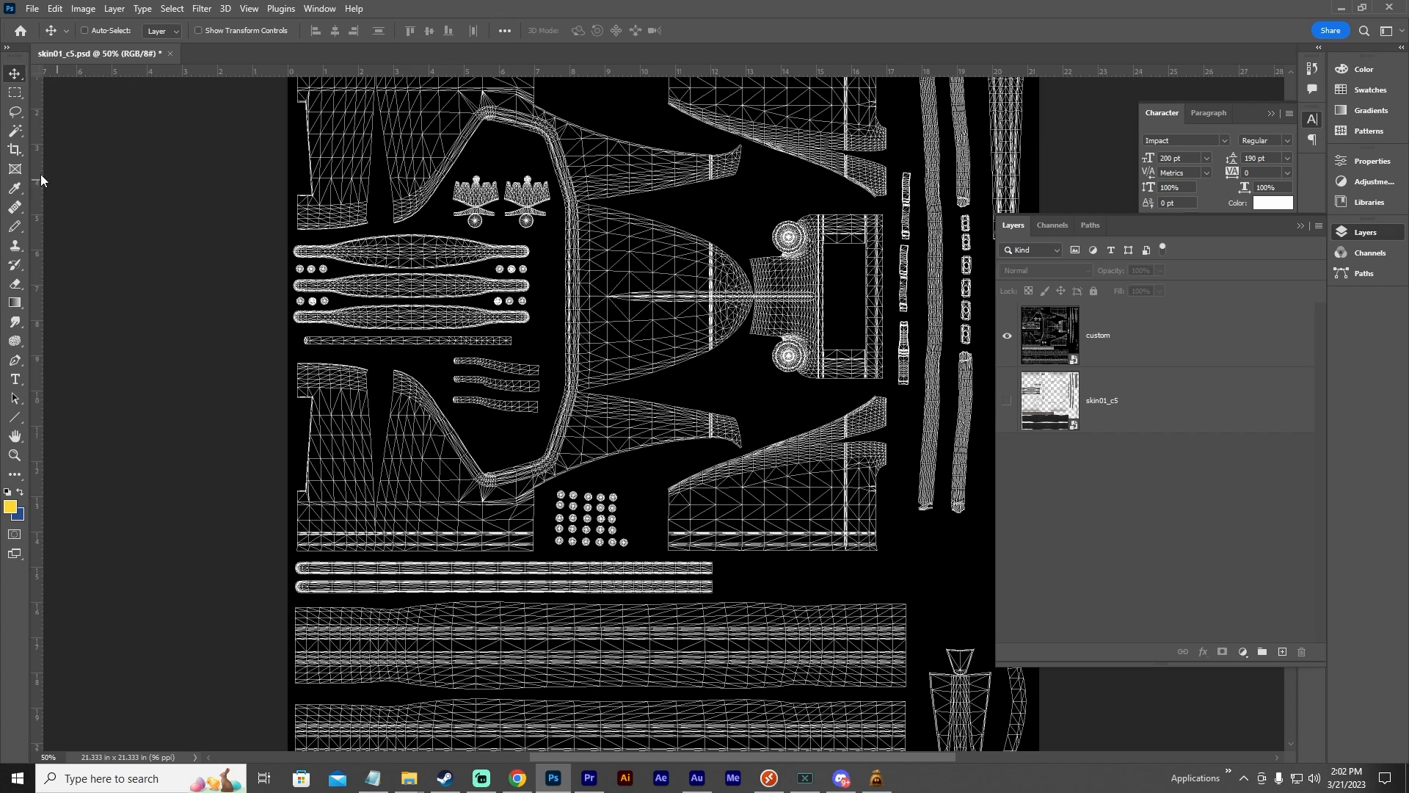
left_click(15, 131)
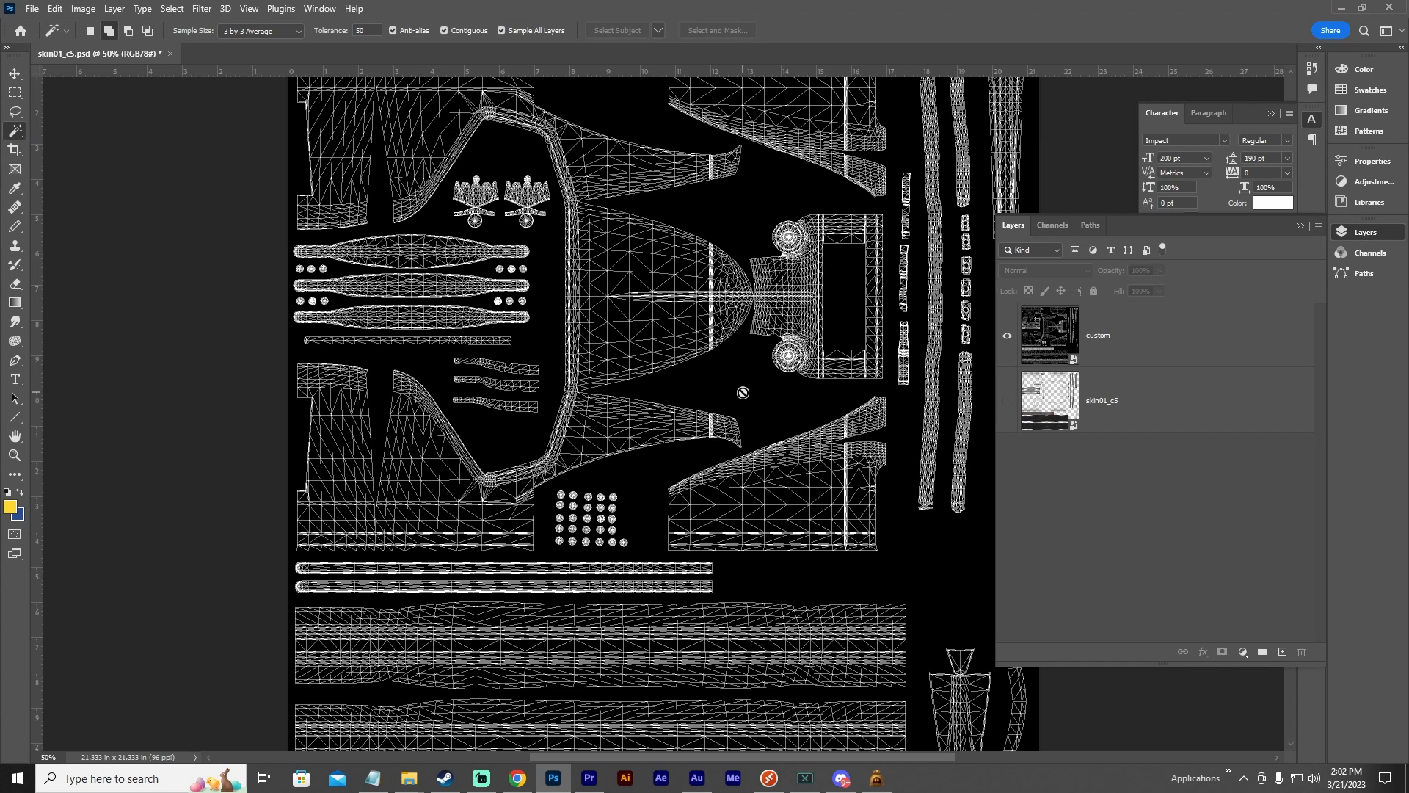
left_click(1125, 336)
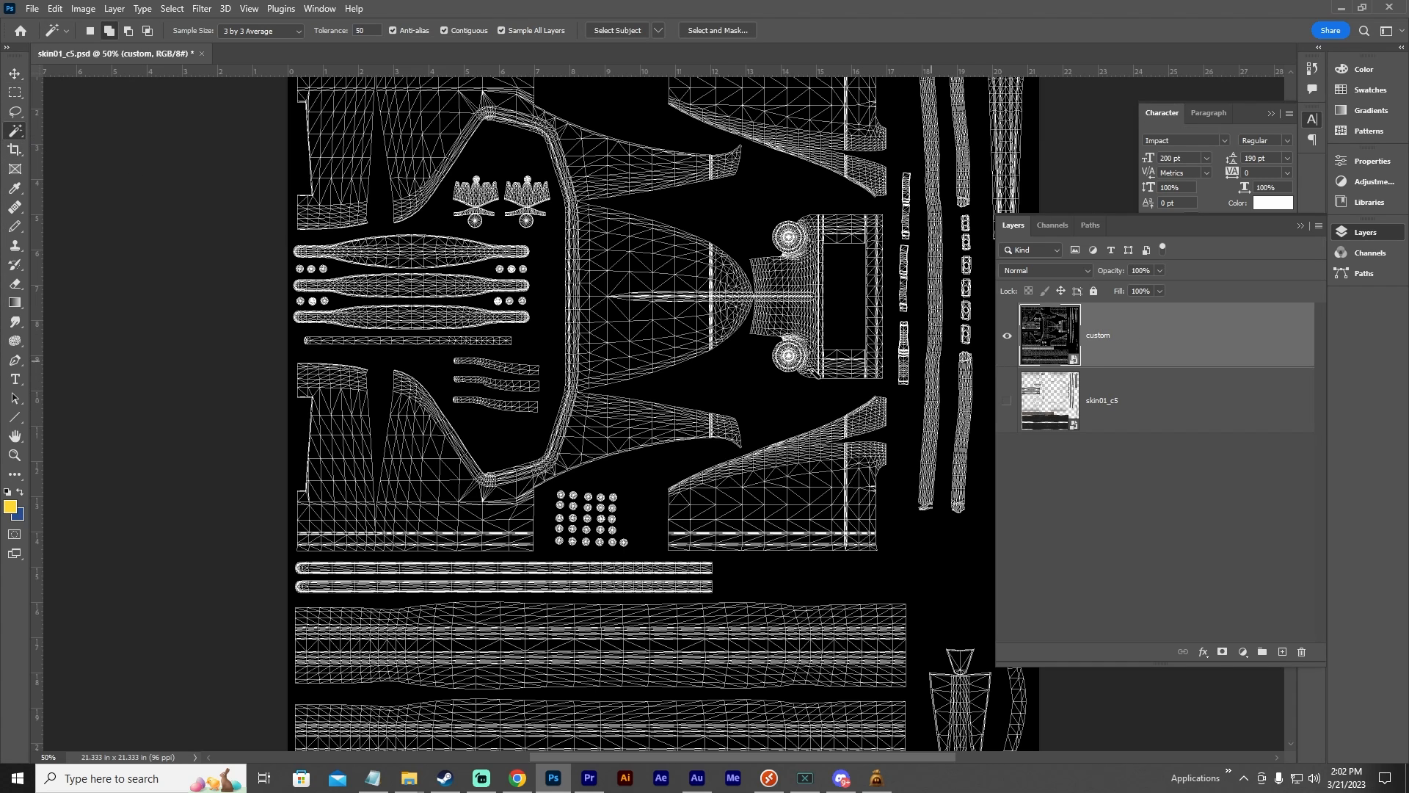
left_click(714, 387)
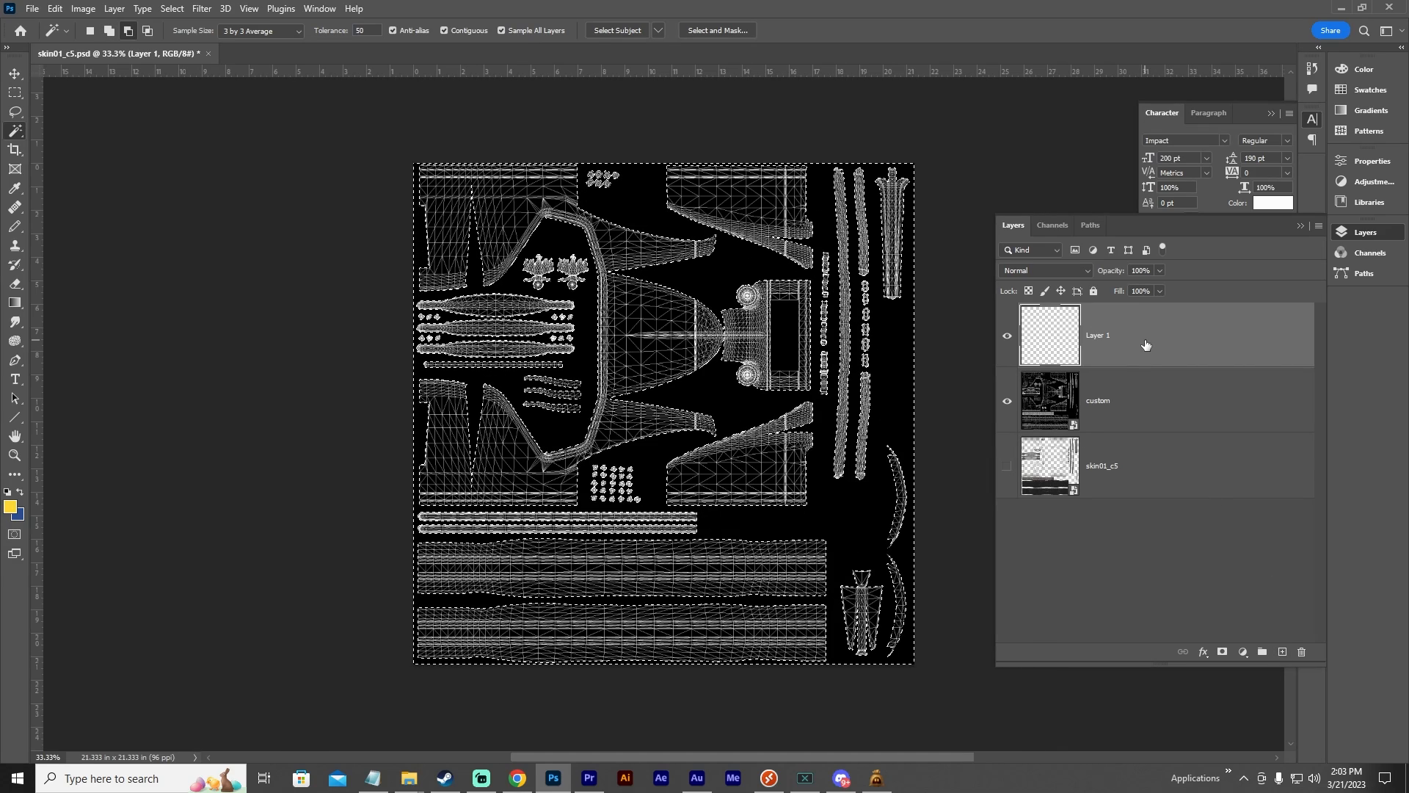
Try filling the background selection with white on a new layer, and undo both the fill and the layer.
left_click(55, 8)
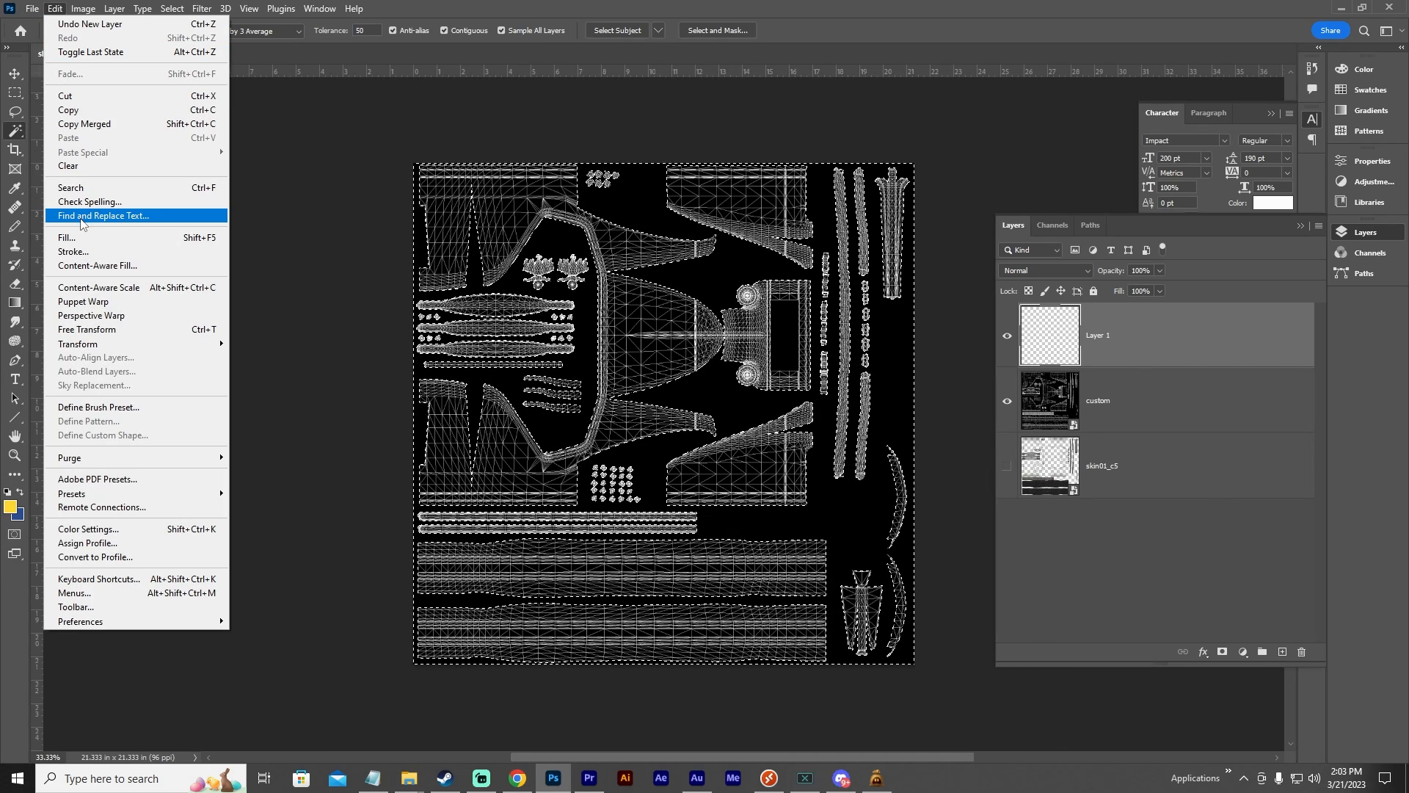
left_click(91, 237)
left_click(796, 196)
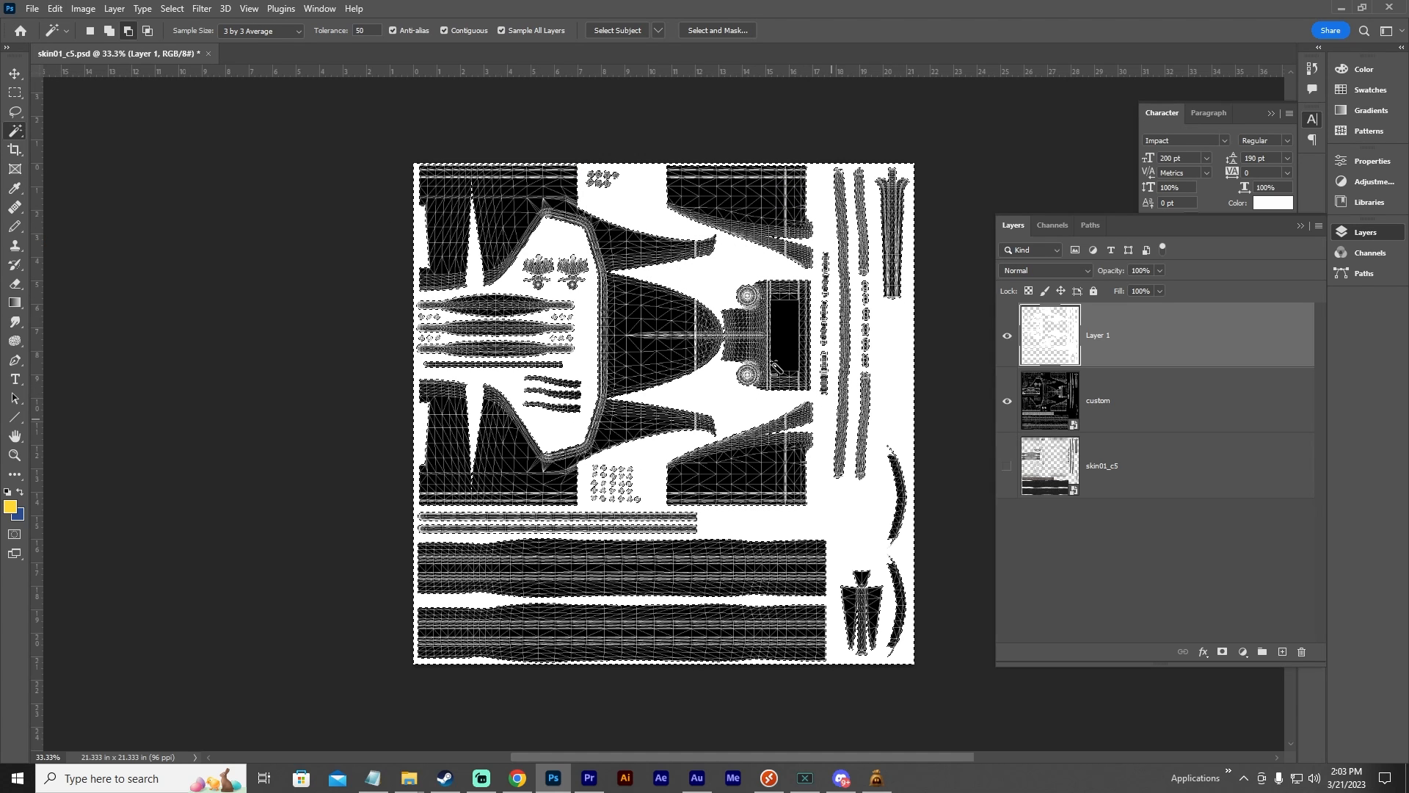
key("ctrl+z")
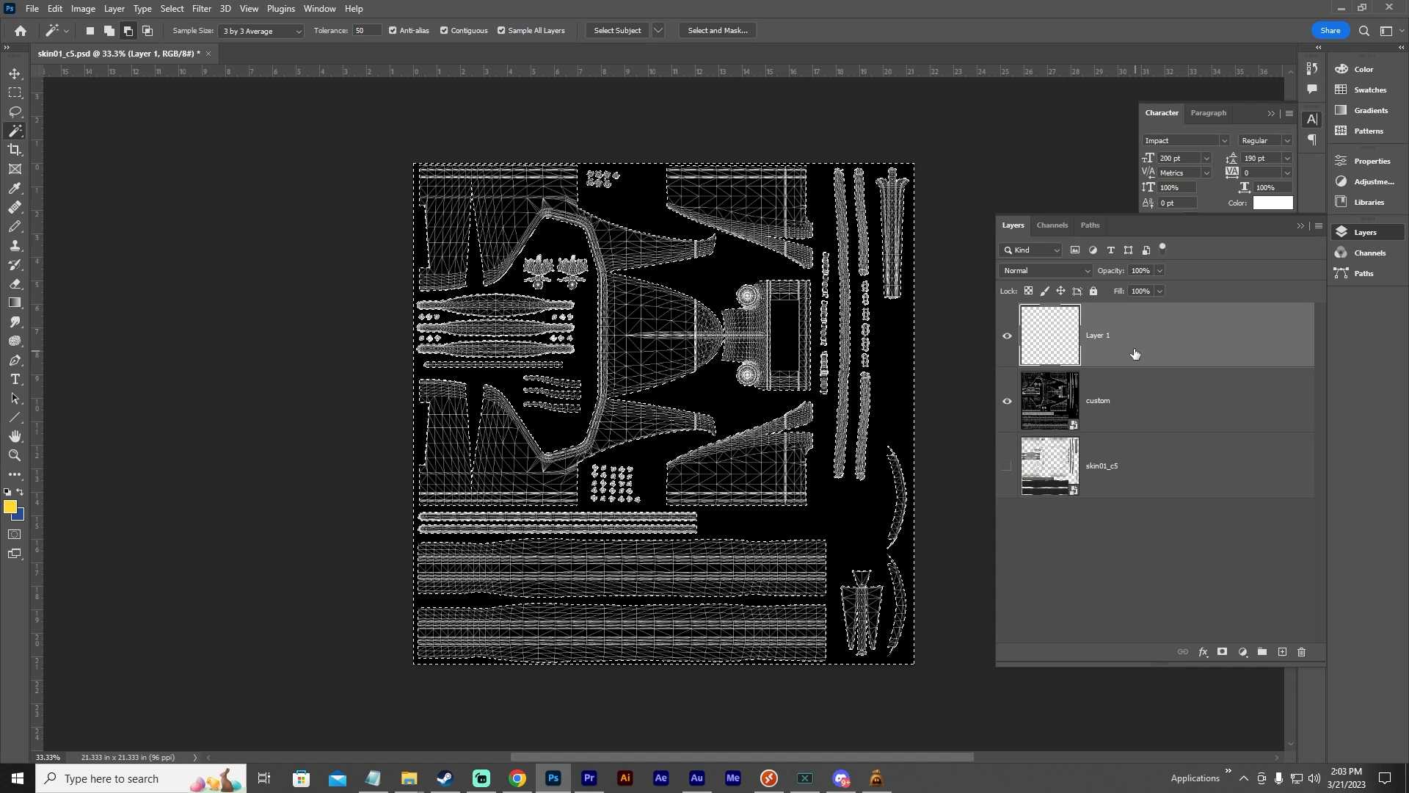
key("ctrl+z")
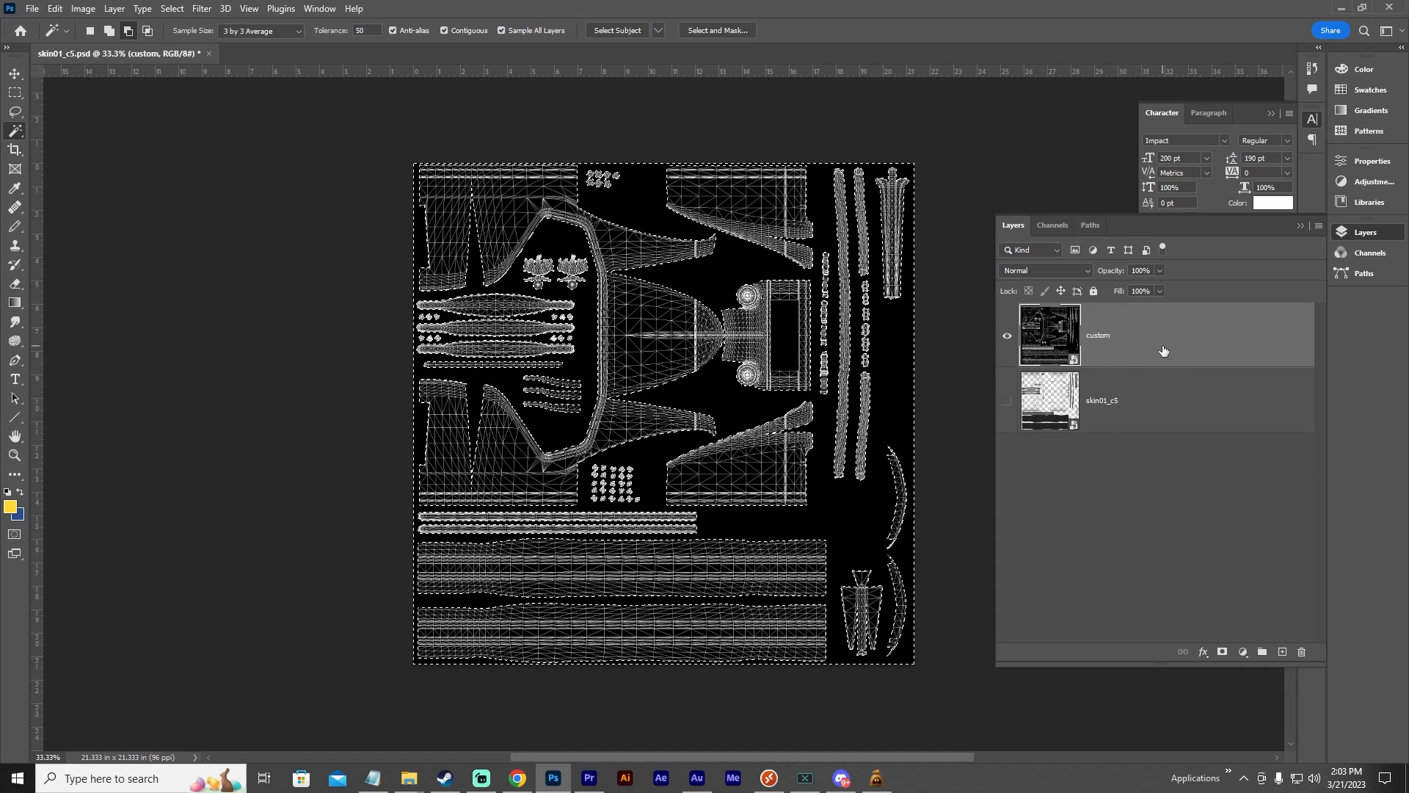
Invert the selection to cover the wireframe car parts, and subtract the black rectangular opening in the rear part.
left_click(172, 8)
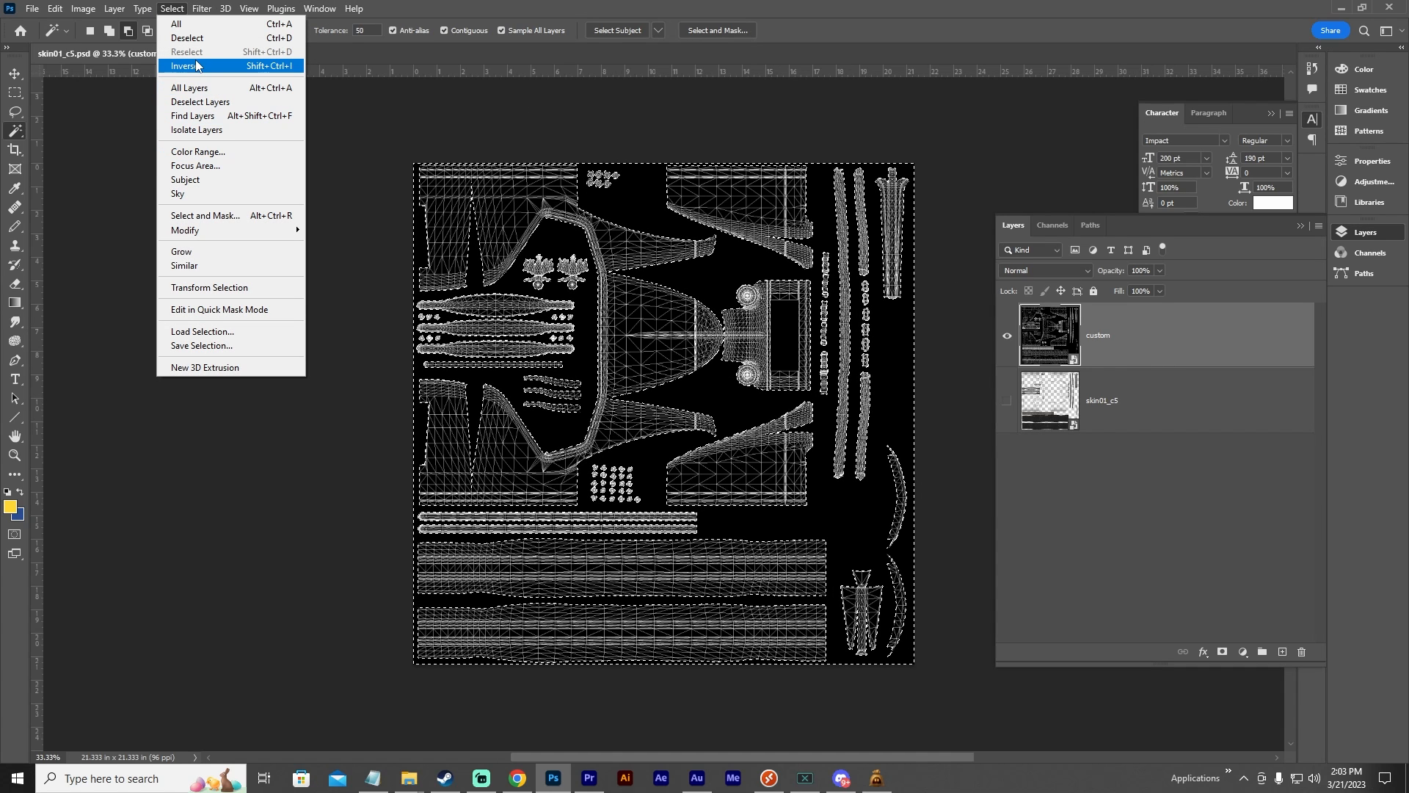
left_click(196, 65)
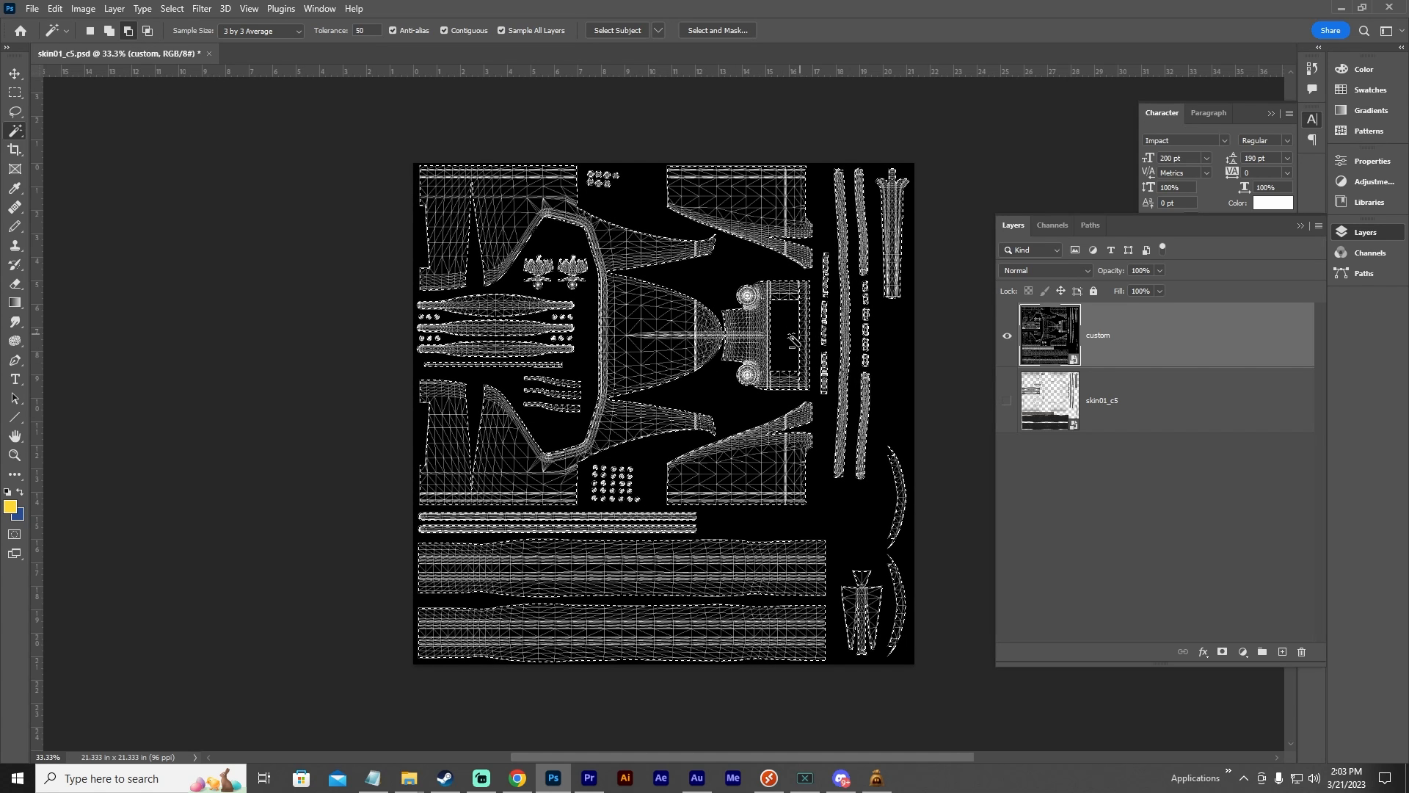
left_click(788, 336)
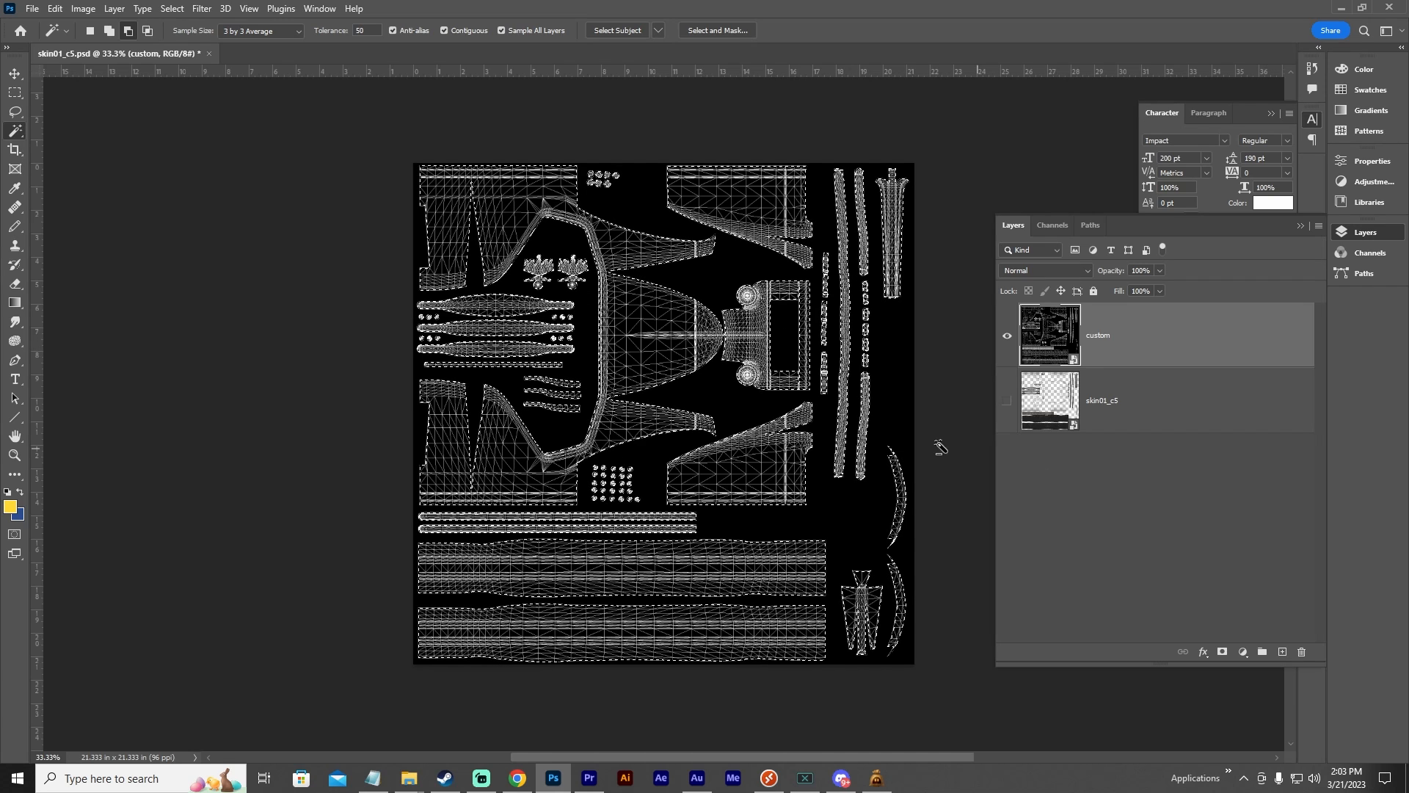
Add a new layer above the custom wireframe, and expand the car-parts selection by 4 pixels.
left_click(1282, 653)
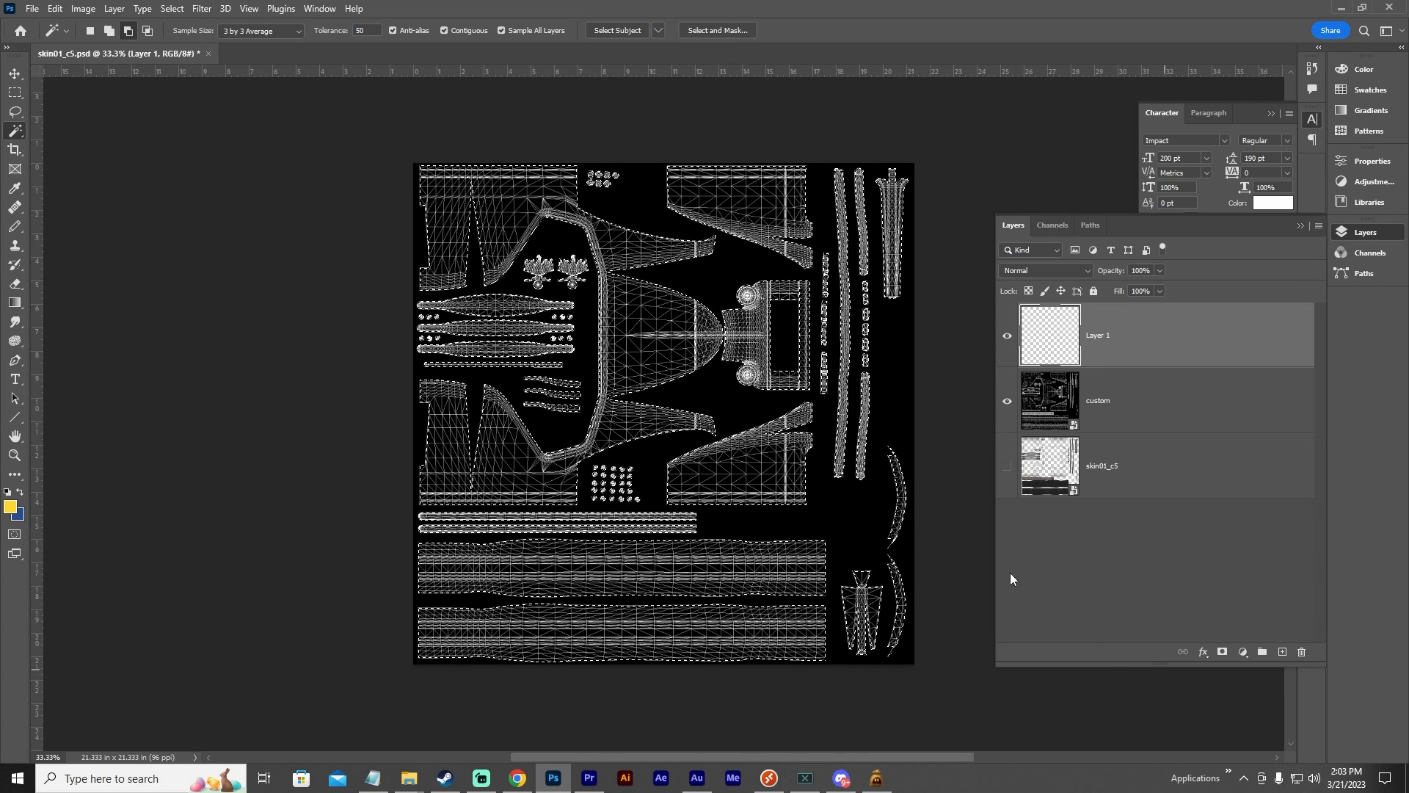
left_click(173, 9)
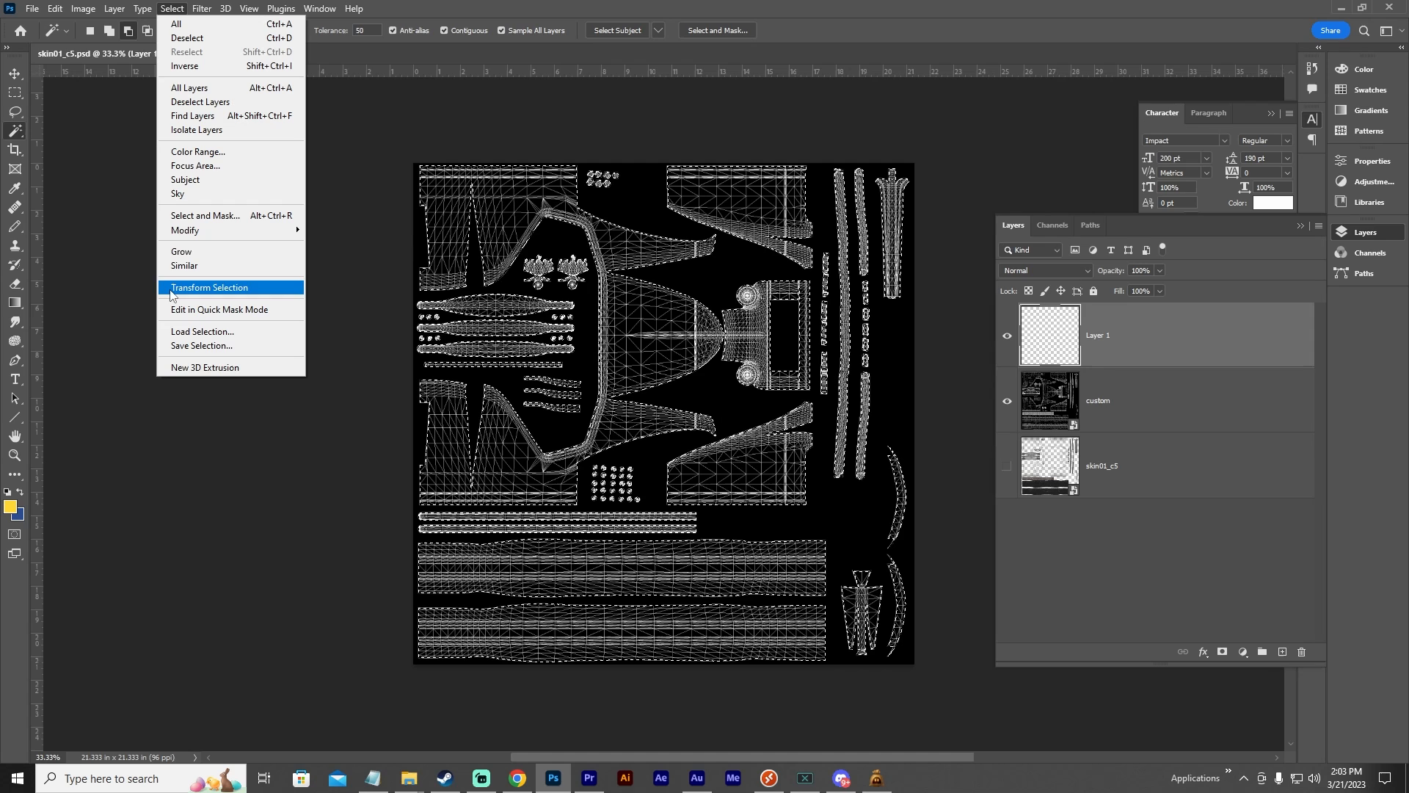
mouse_move(228, 240)
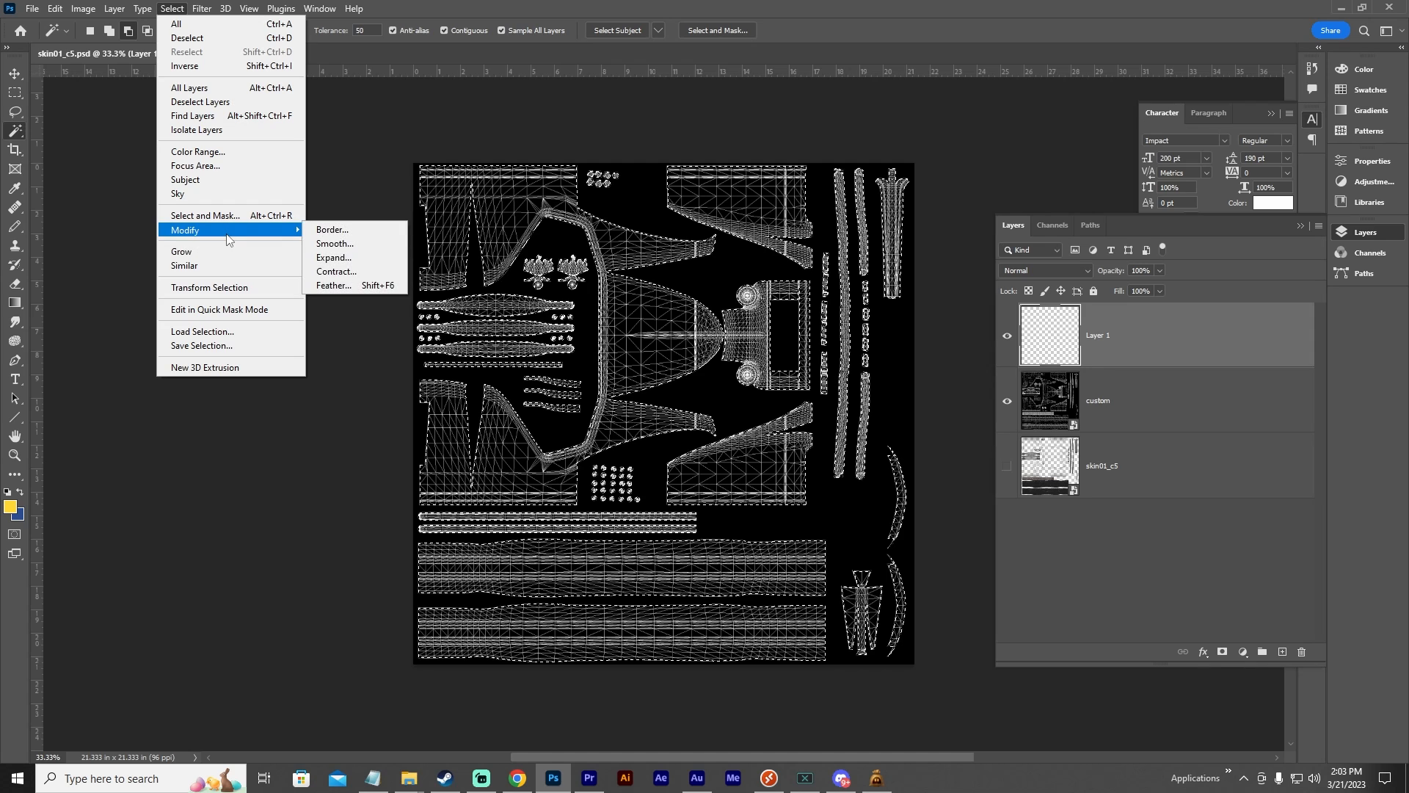
left_click(333, 258)
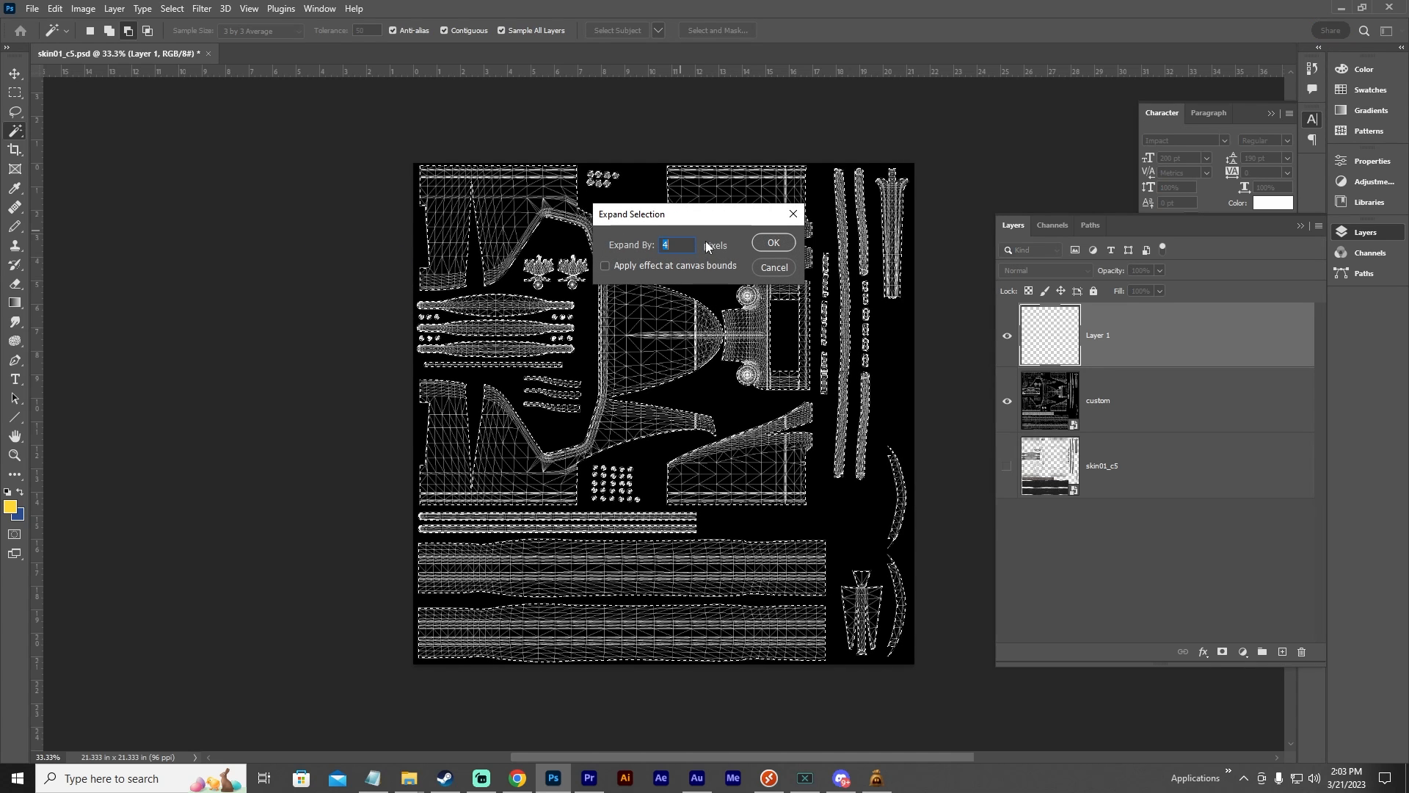
left_click(777, 245)
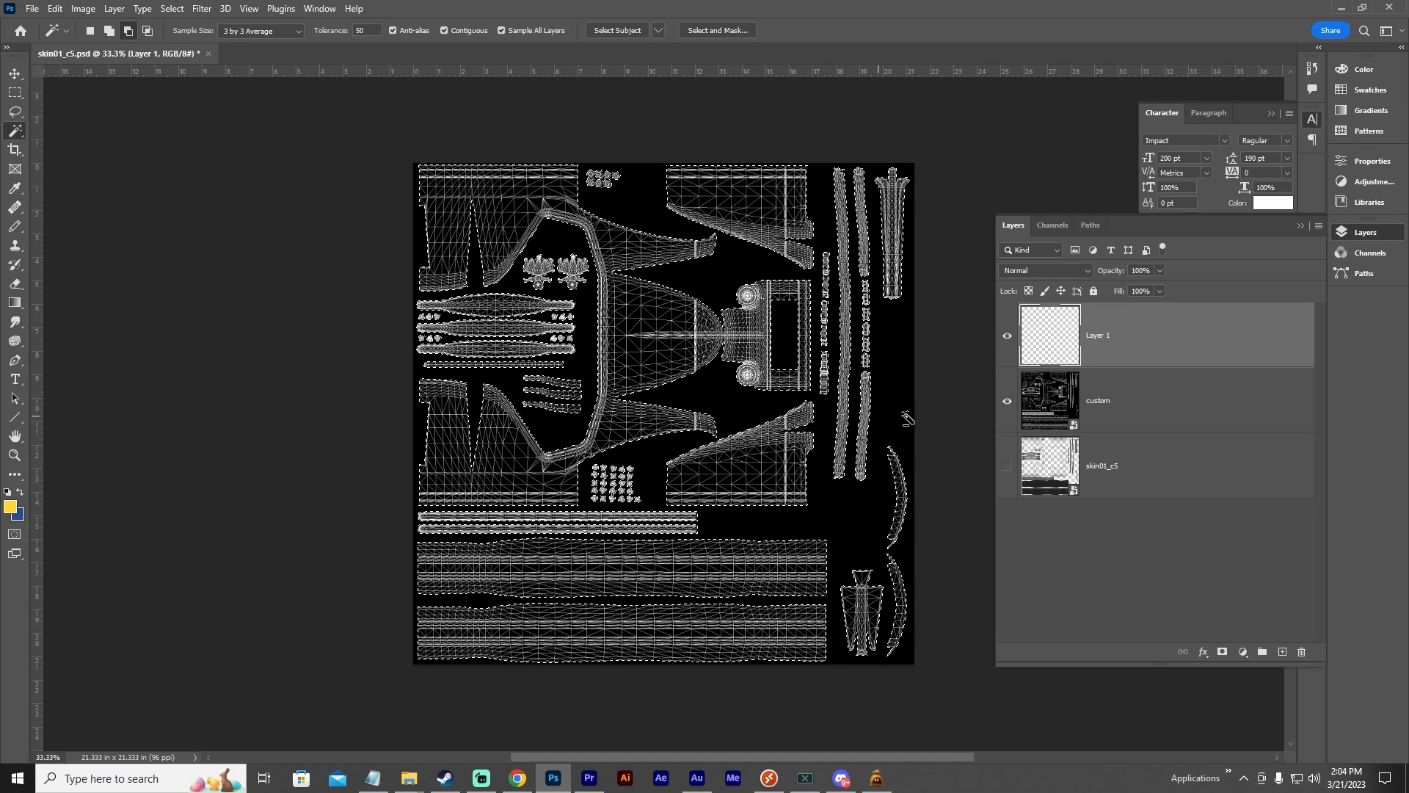
Fill the expanded car-parts selection with black on Layer 1.
left_click(1131, 406)
left_click(1122, 358)
left_click(60, 9)
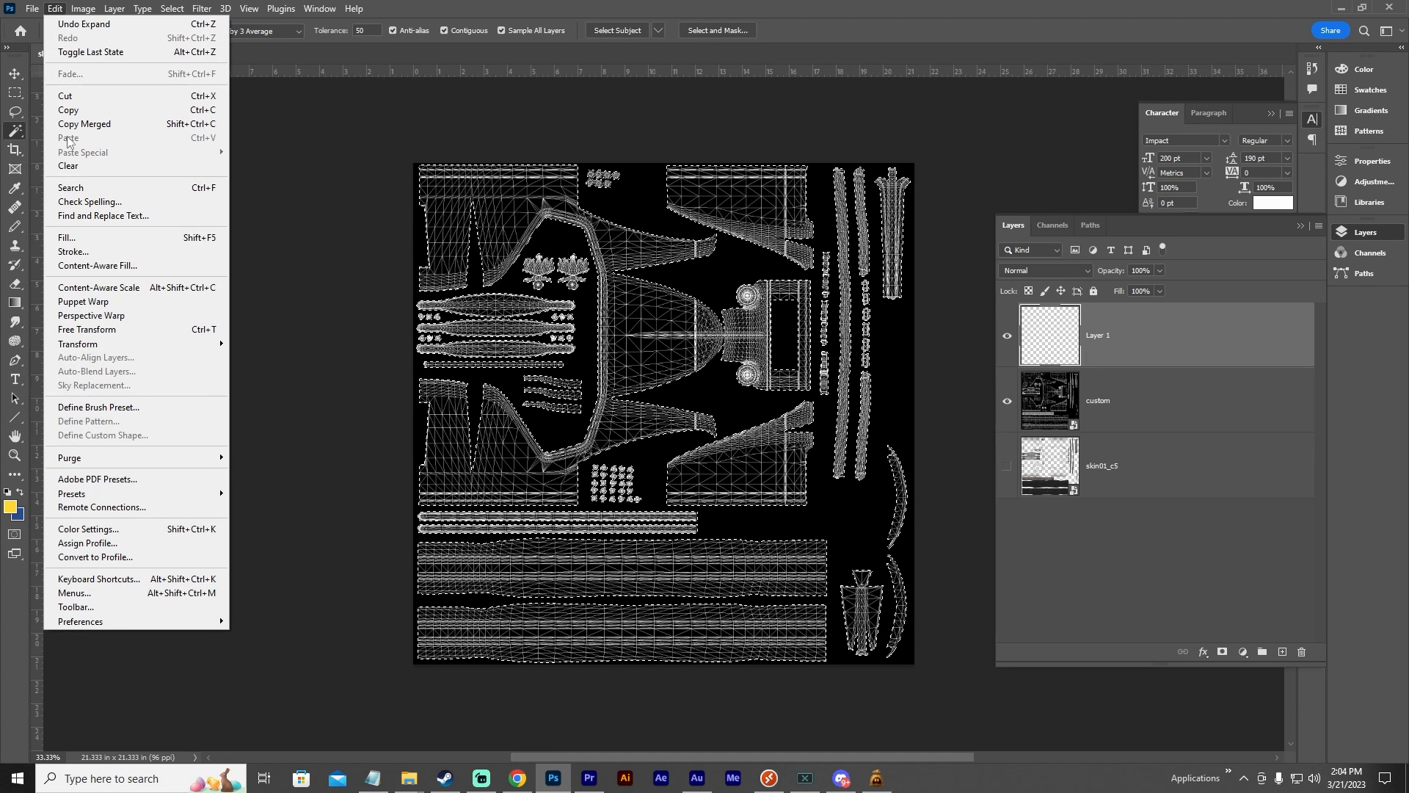
left_click(132, 237)
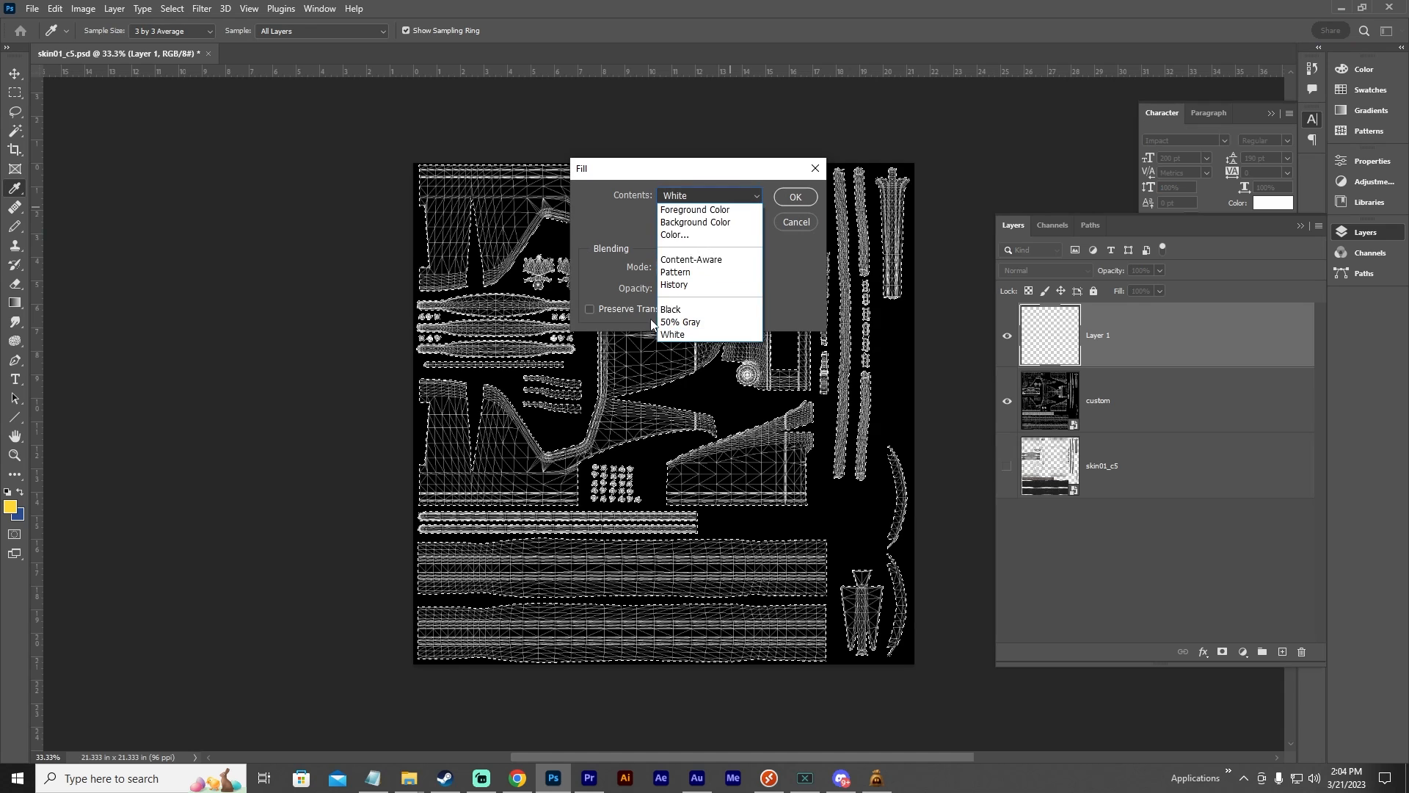
left_click(697, 311)
key("Return")
key("w")
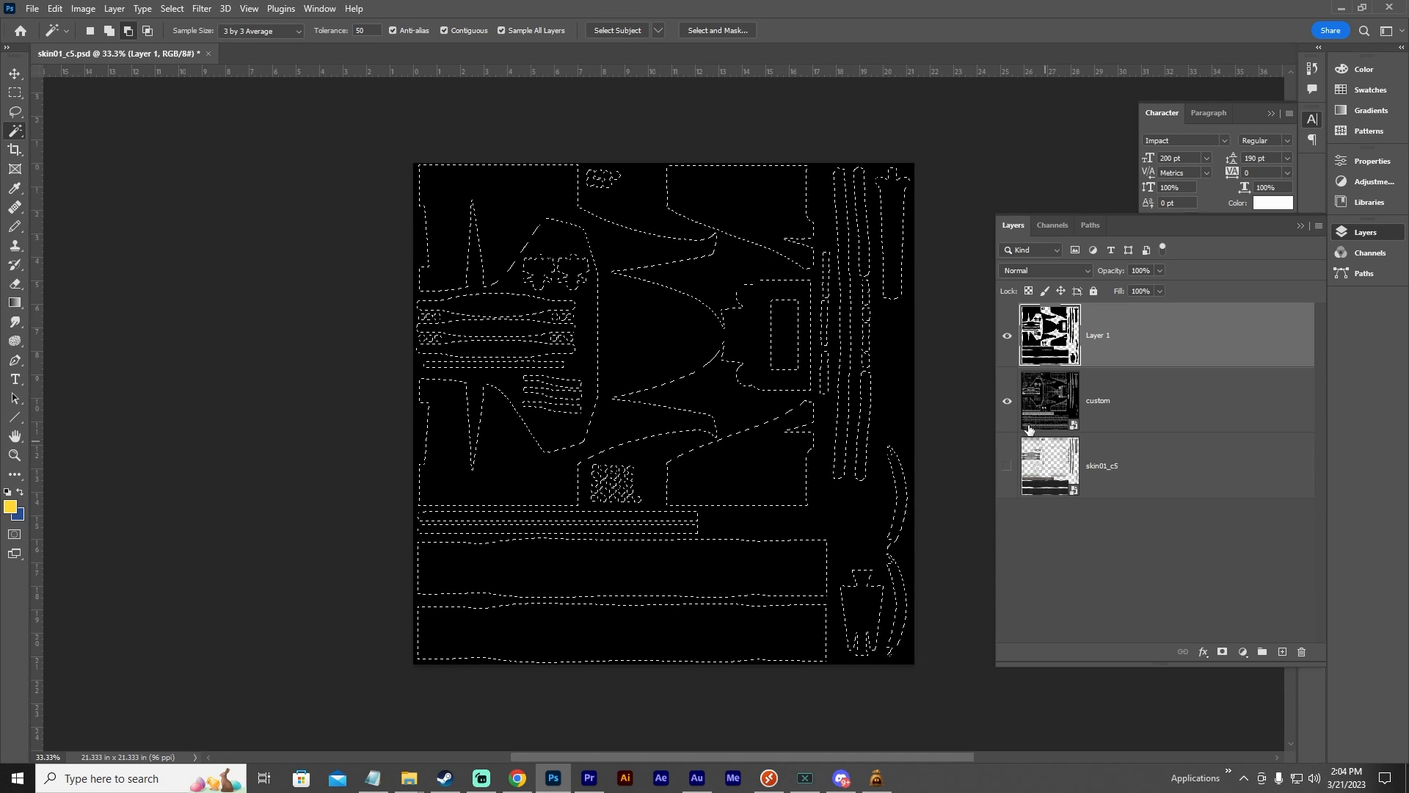
Hide the custom wireframe layer, clear the selection, and make Layer 1 active.
left_click(1006, 401)
left_click(1196, 544)
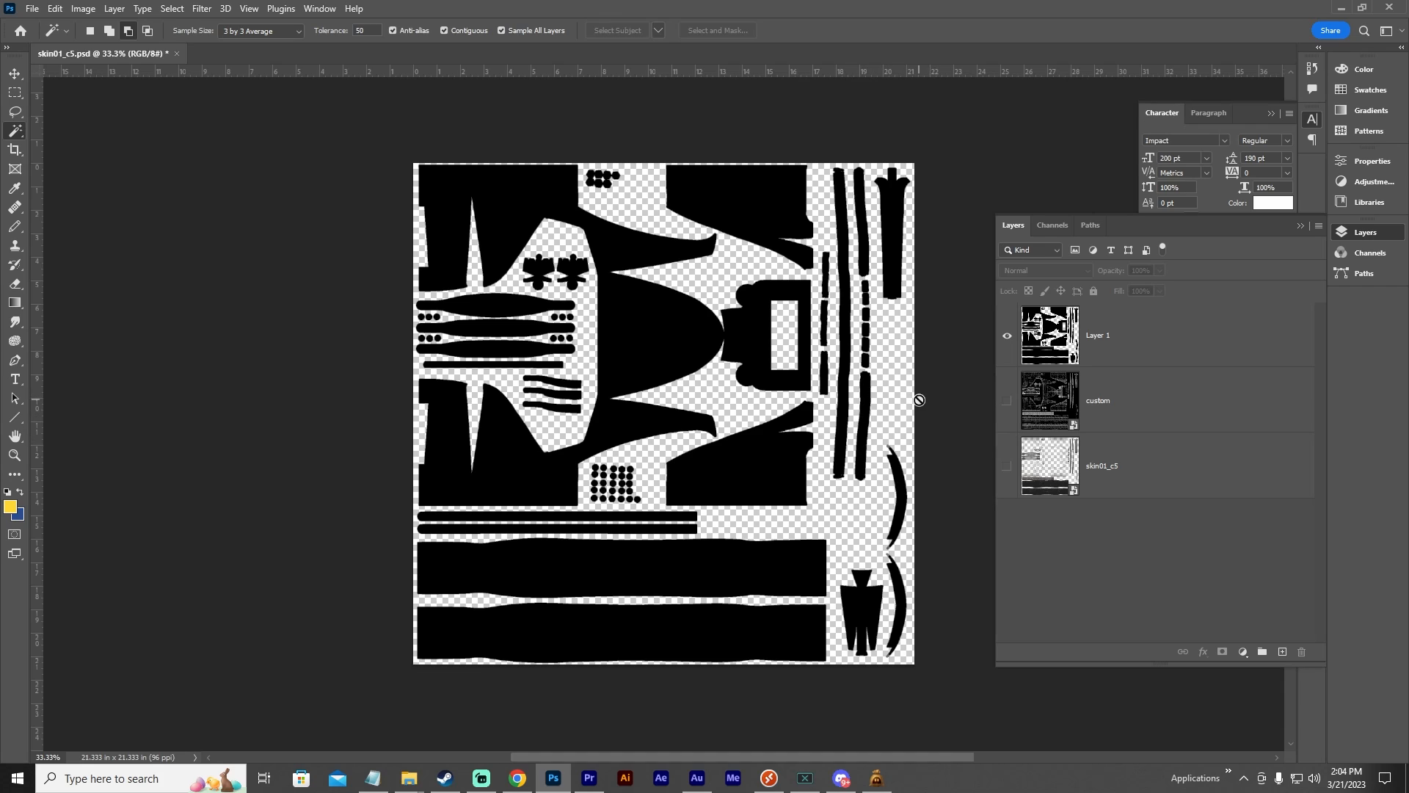
left_click(1124, 350)
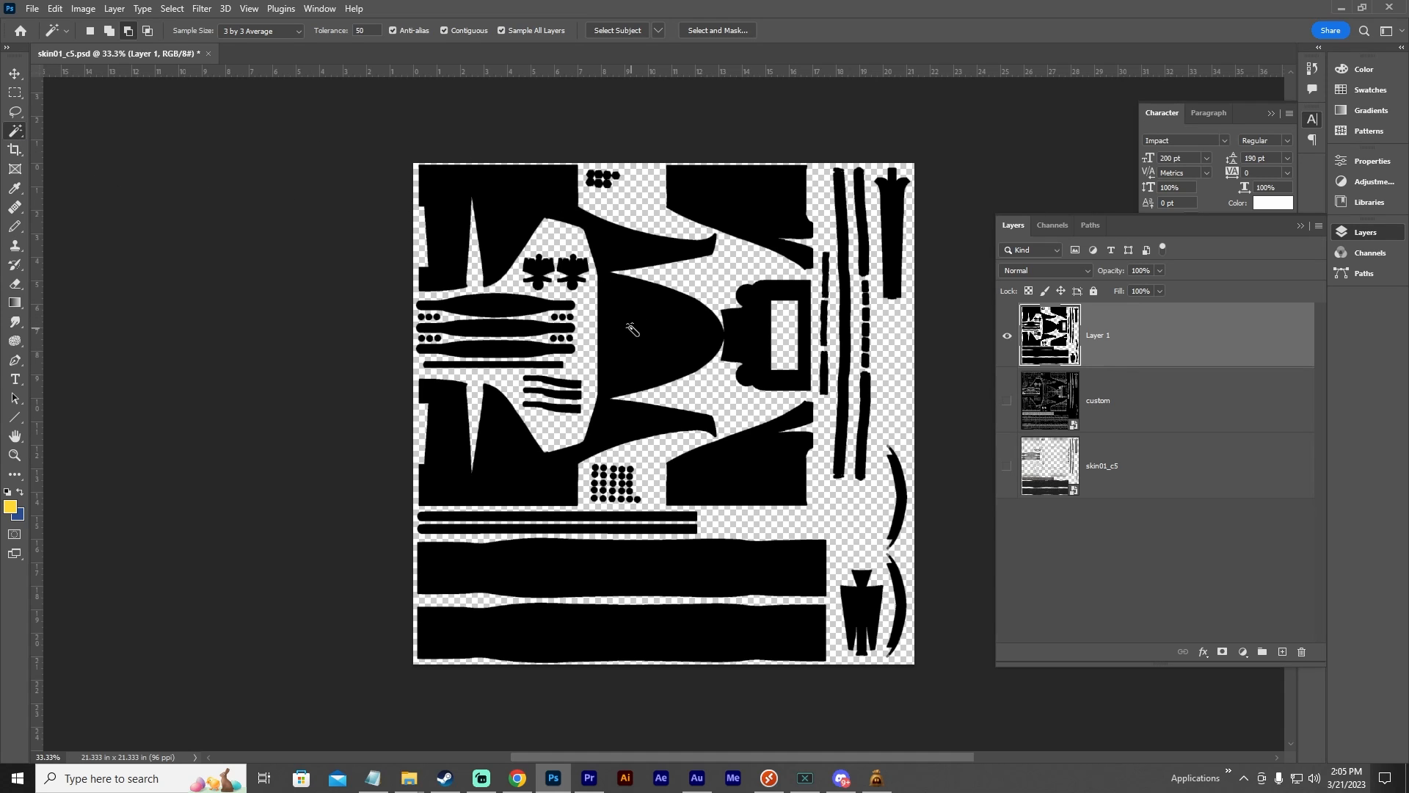
Select the large black body panel shapes on Layer 1 with the Magic Wand, adding the separate panels to the selection.
left_click(490, 202)
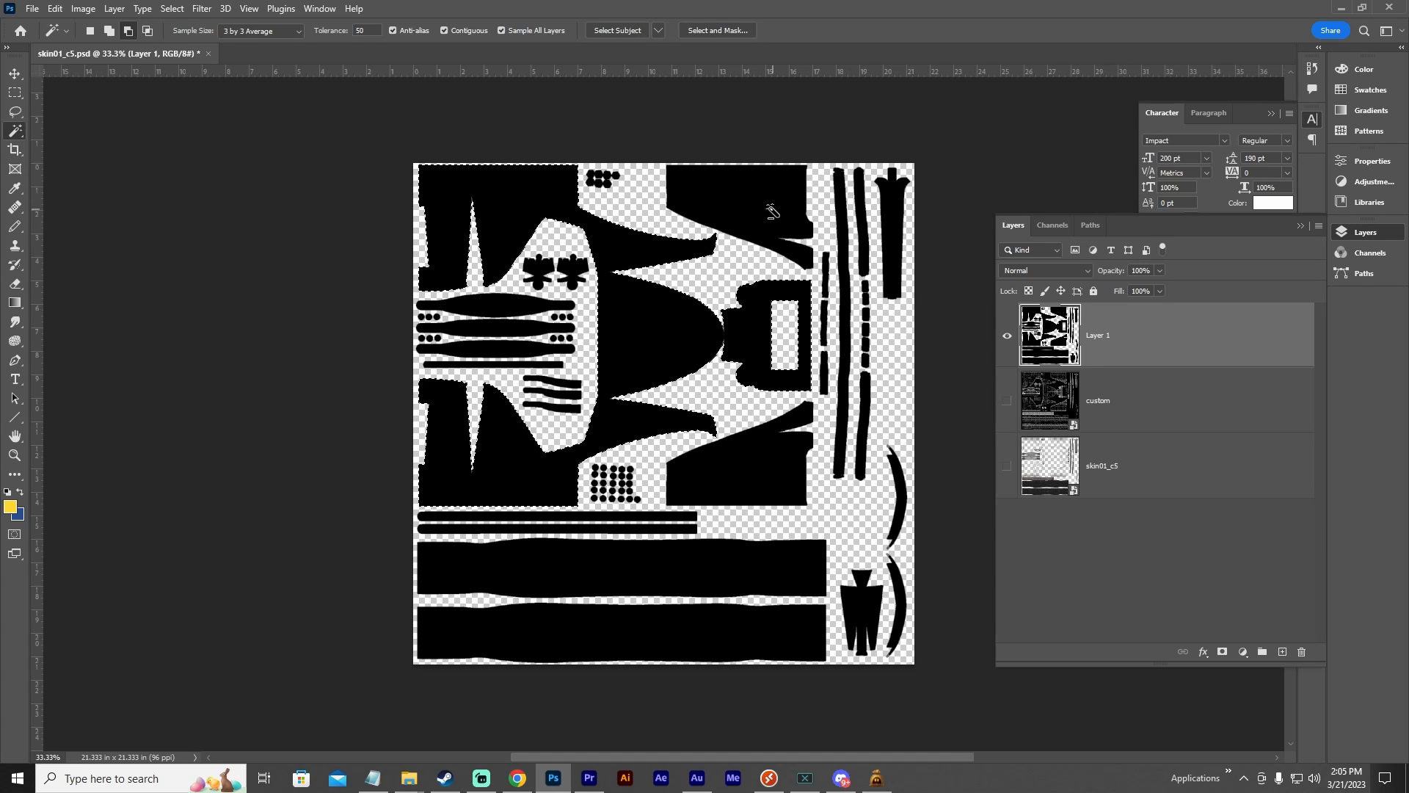
left_click(110, 31)
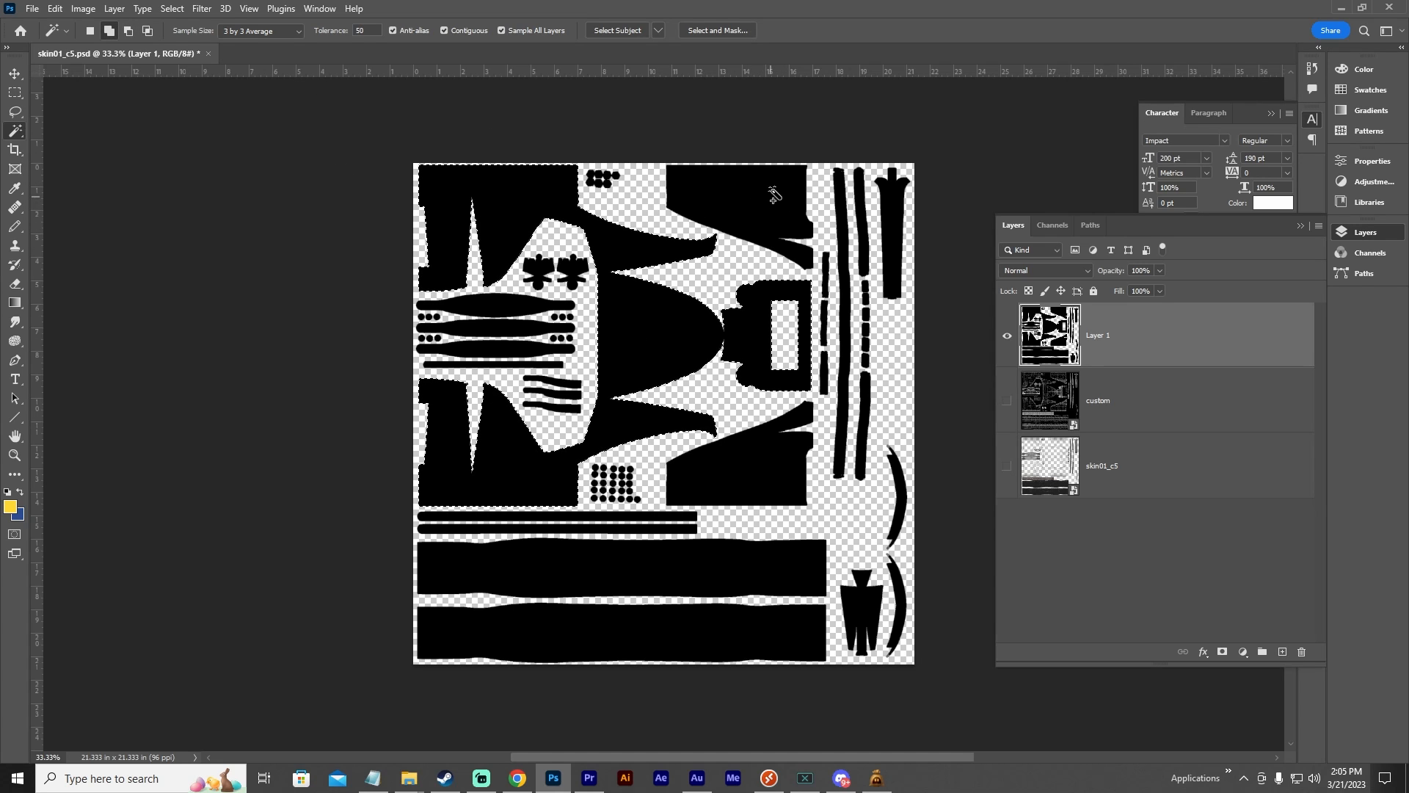
left_click(770, 189)
Fill the selected body panels with the yellow foreground color.
left_click(55, 8)
left_click(110, 237)
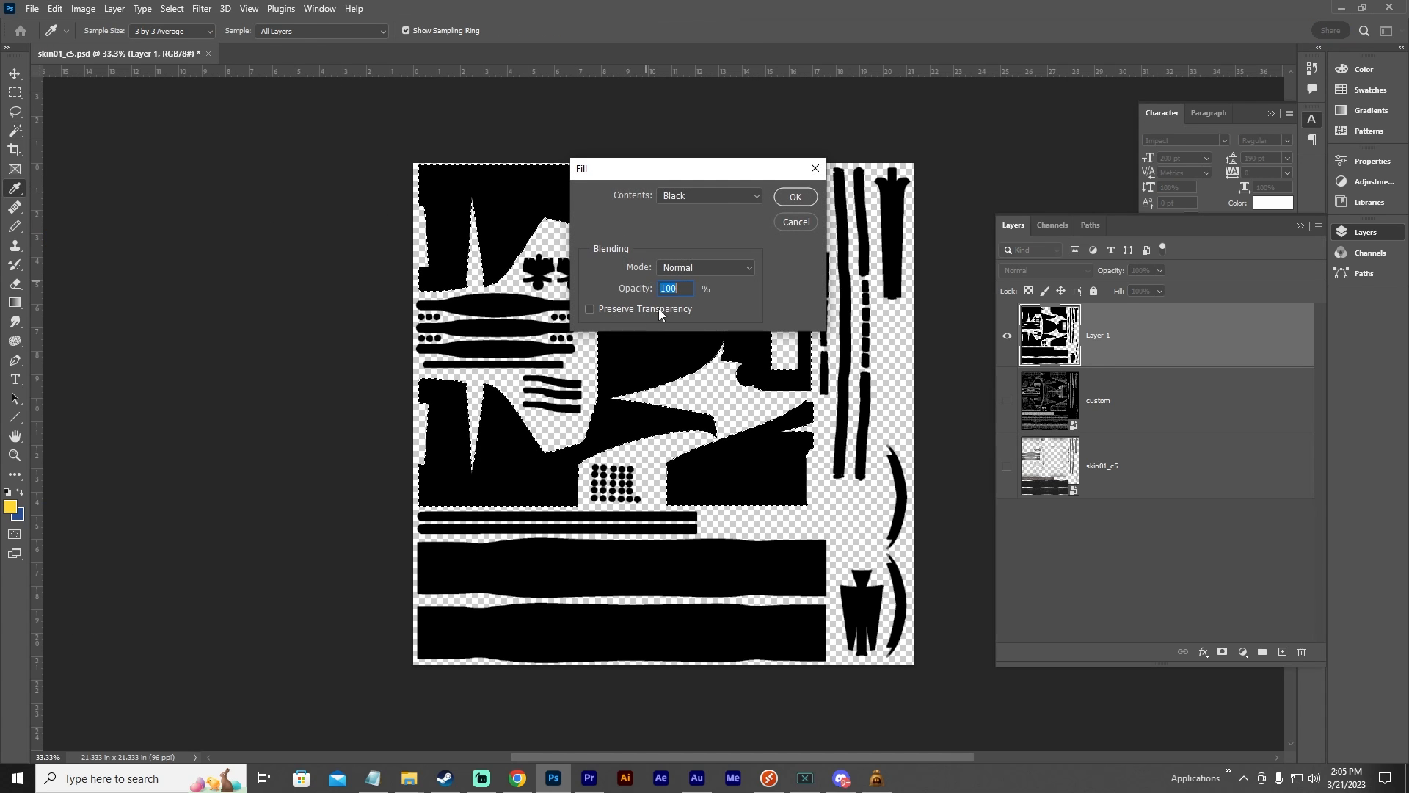
left_click(708, 195)
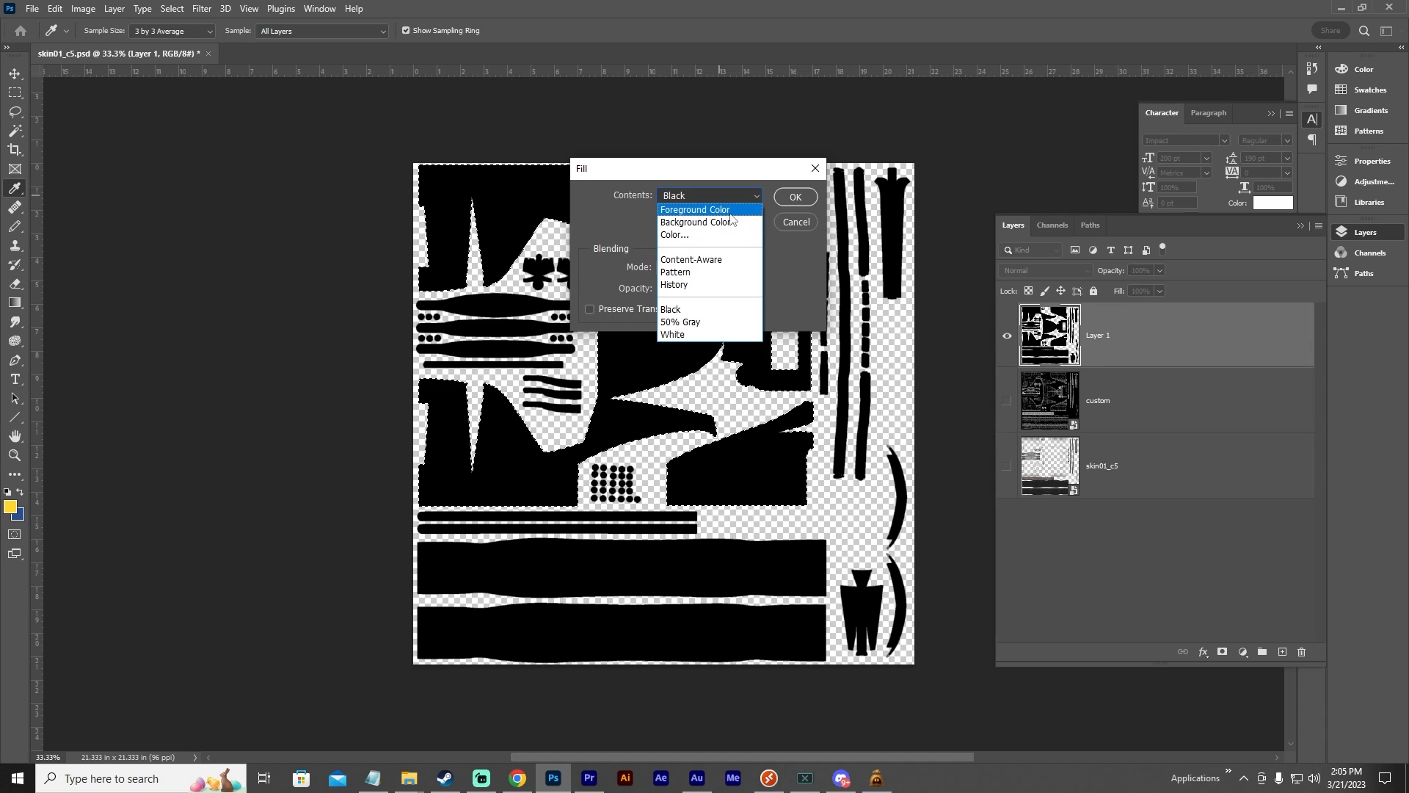
left_click(731, 212)
left_click(796, 196)
key("w")
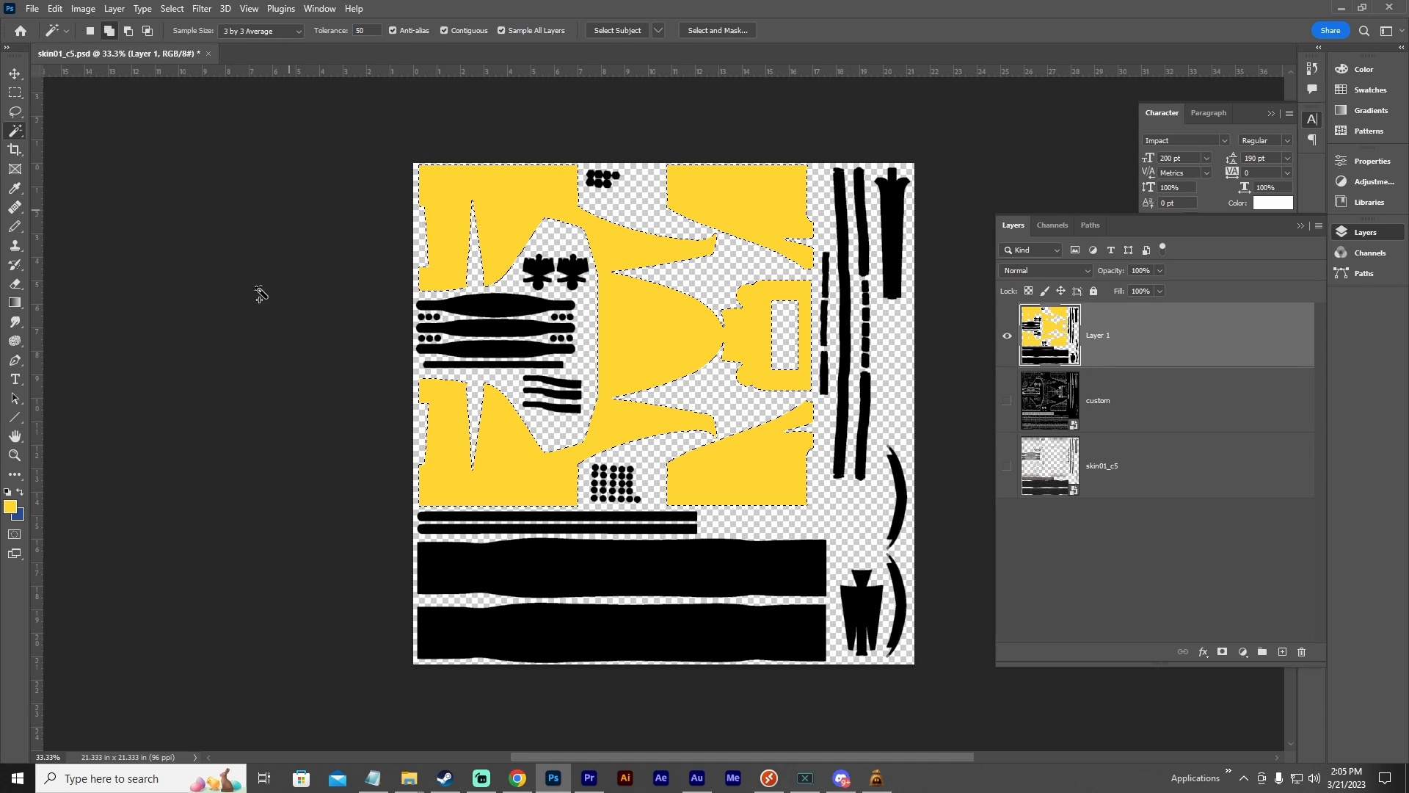
Set the foreground color to red ff0000, fill the selected body panels with it, and deselect.
left_click(10, 507)
type("e6c71e")
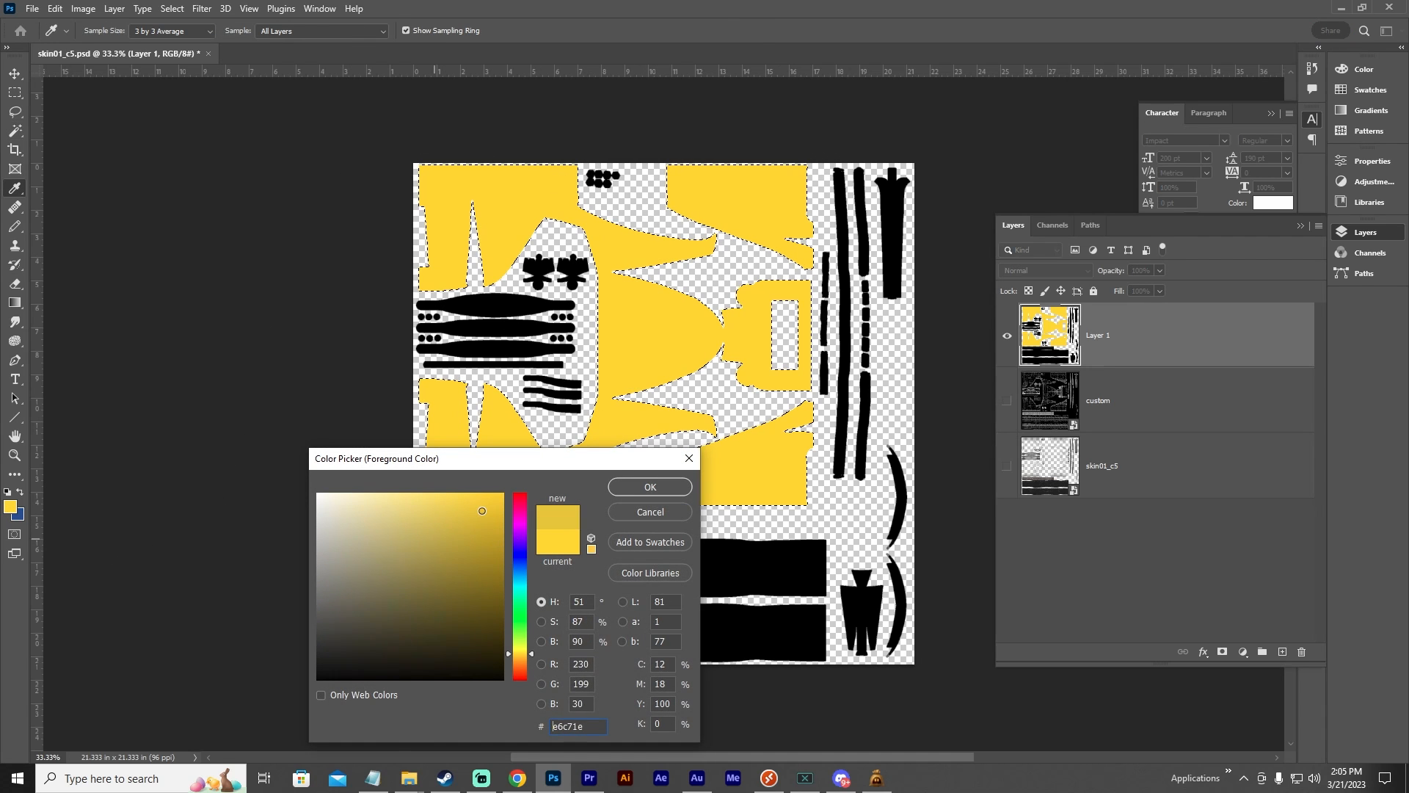
left_click_drag(482, 511, 552, 464)
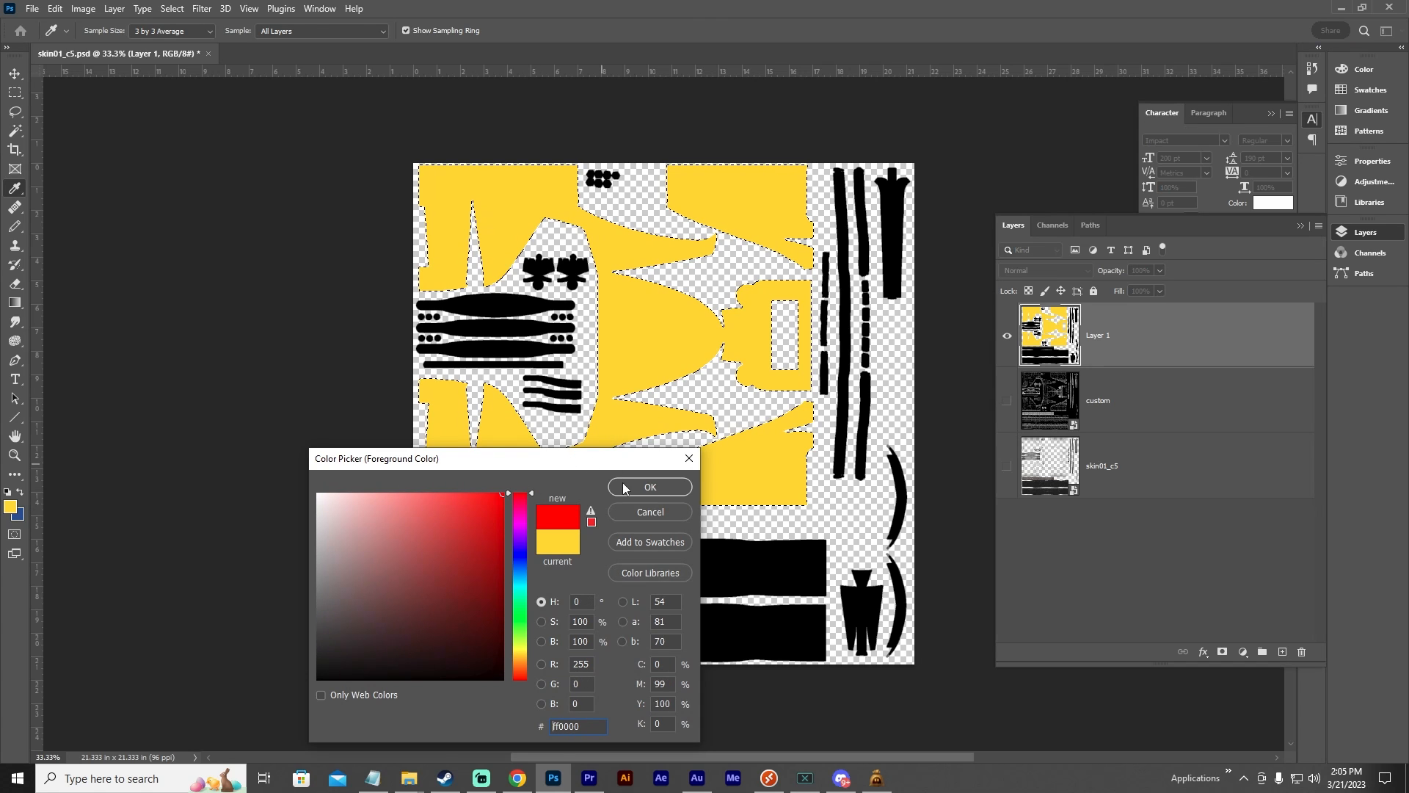
left_click(625, 489)
left_click(57, 11)
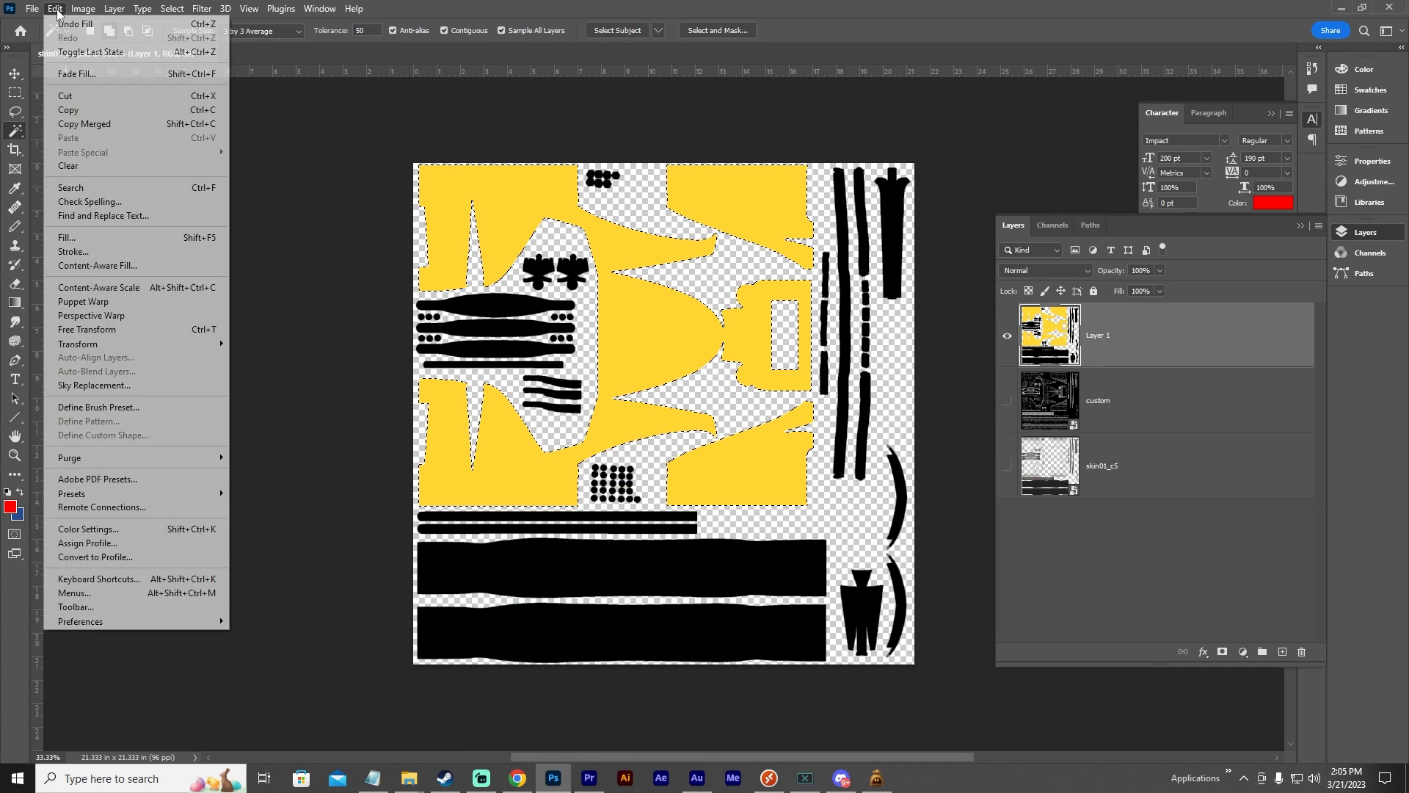
left_click(66, 237)
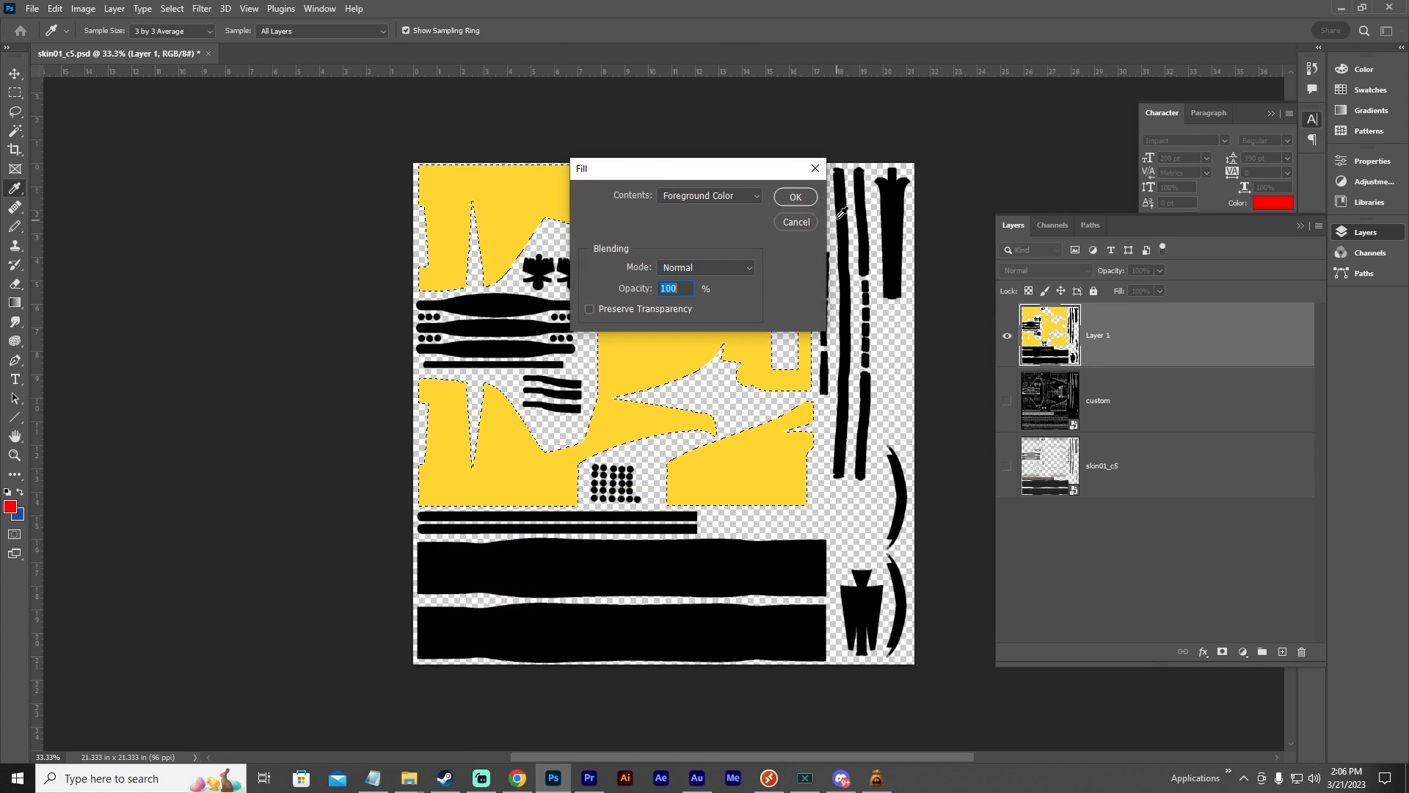
left_click(796, 199)
left_click(1137, 415)
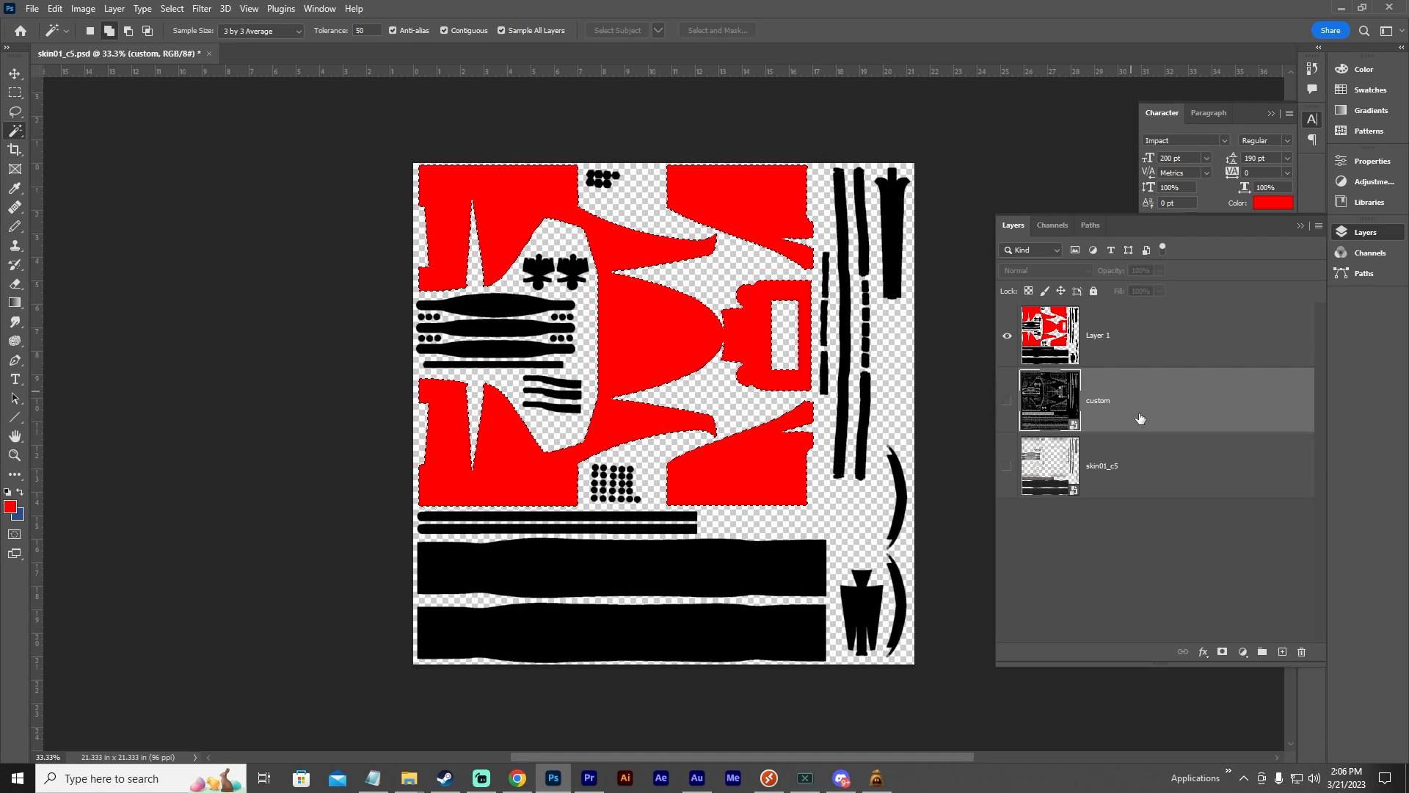
left_click(1137, 470)
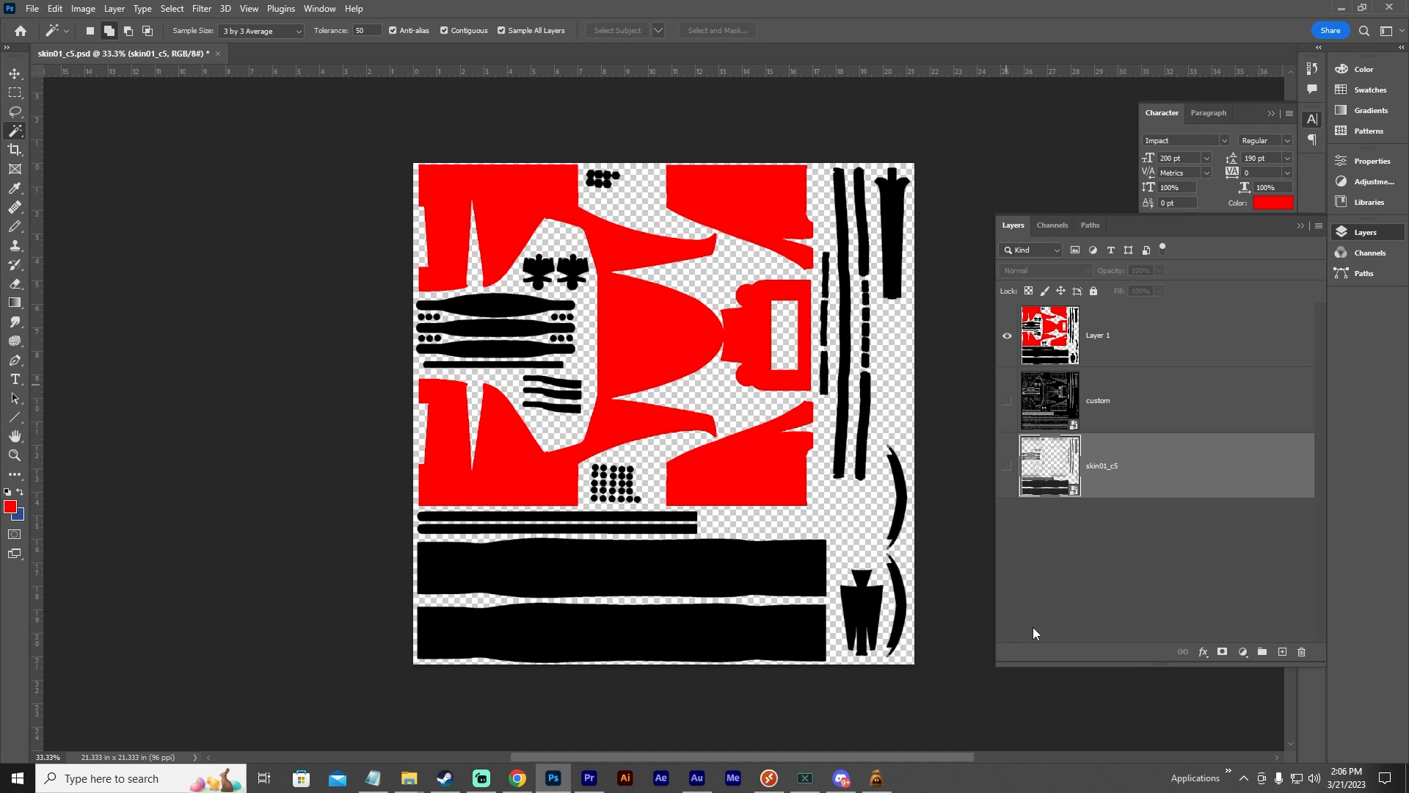
left_click(1111, 342)
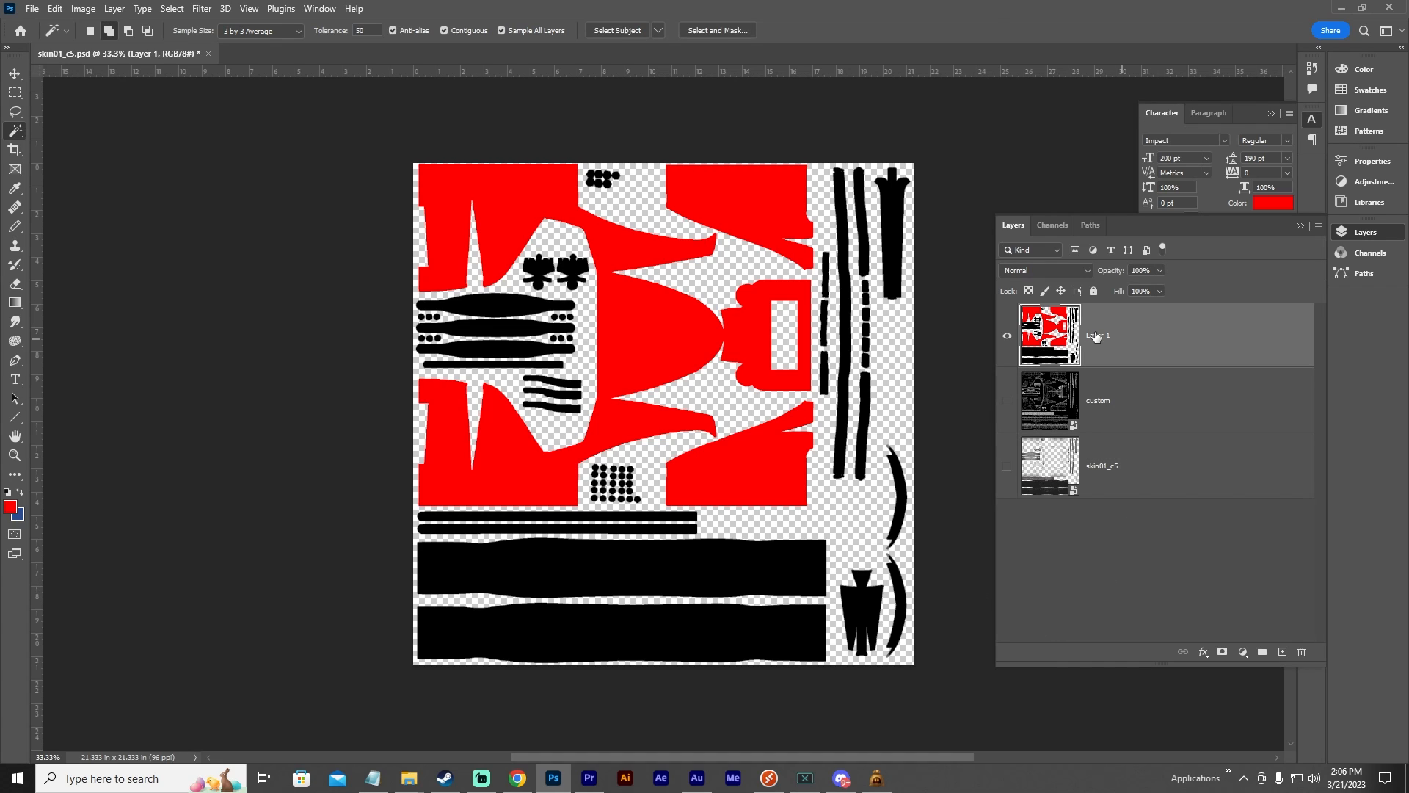
Export the skin as a 2048 x 2048 PNG with transparency, named skin01_c5.png, in the Style01Red folder.
left_click(32, 8)
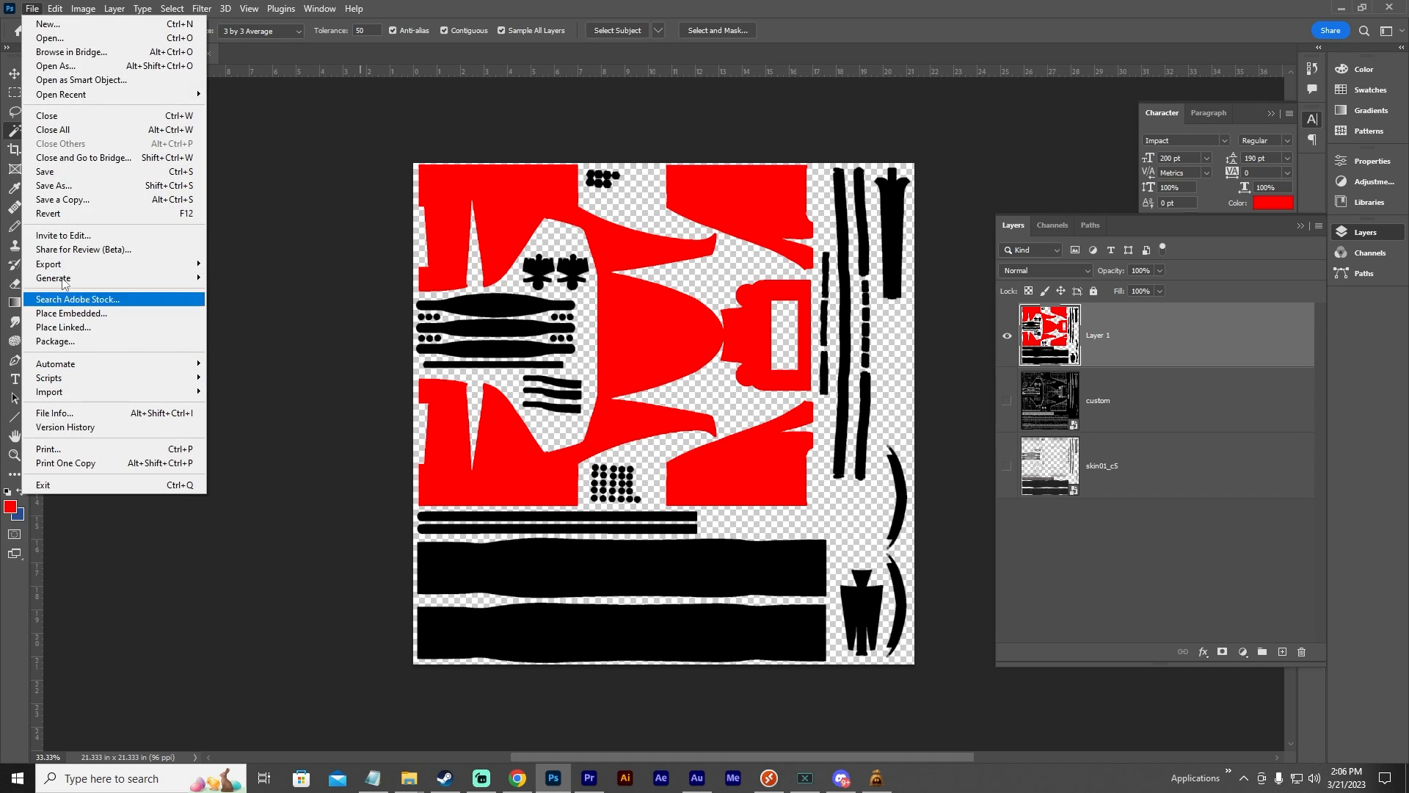
mouse_move(190, 263)
left_click(241, 278)
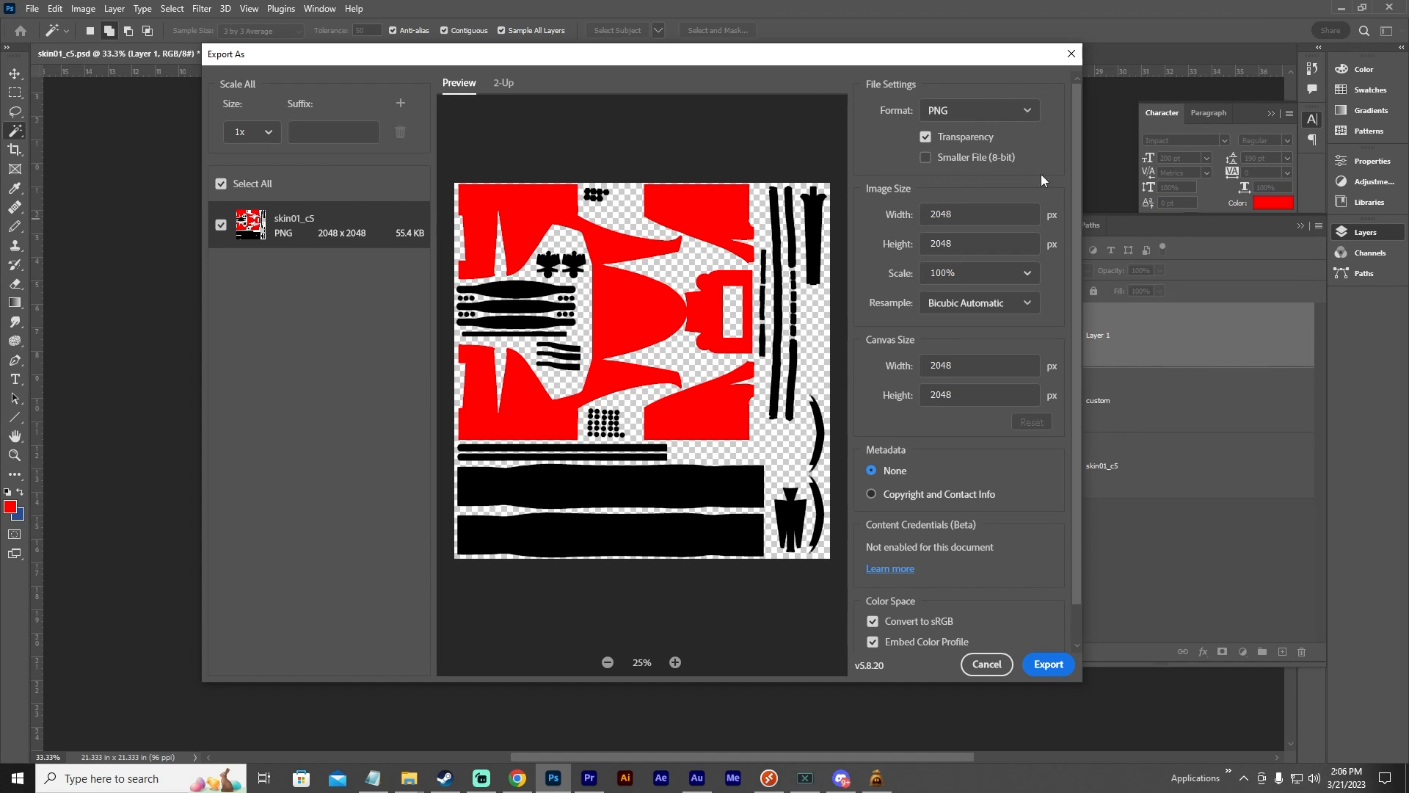
left_click(1048, 665)
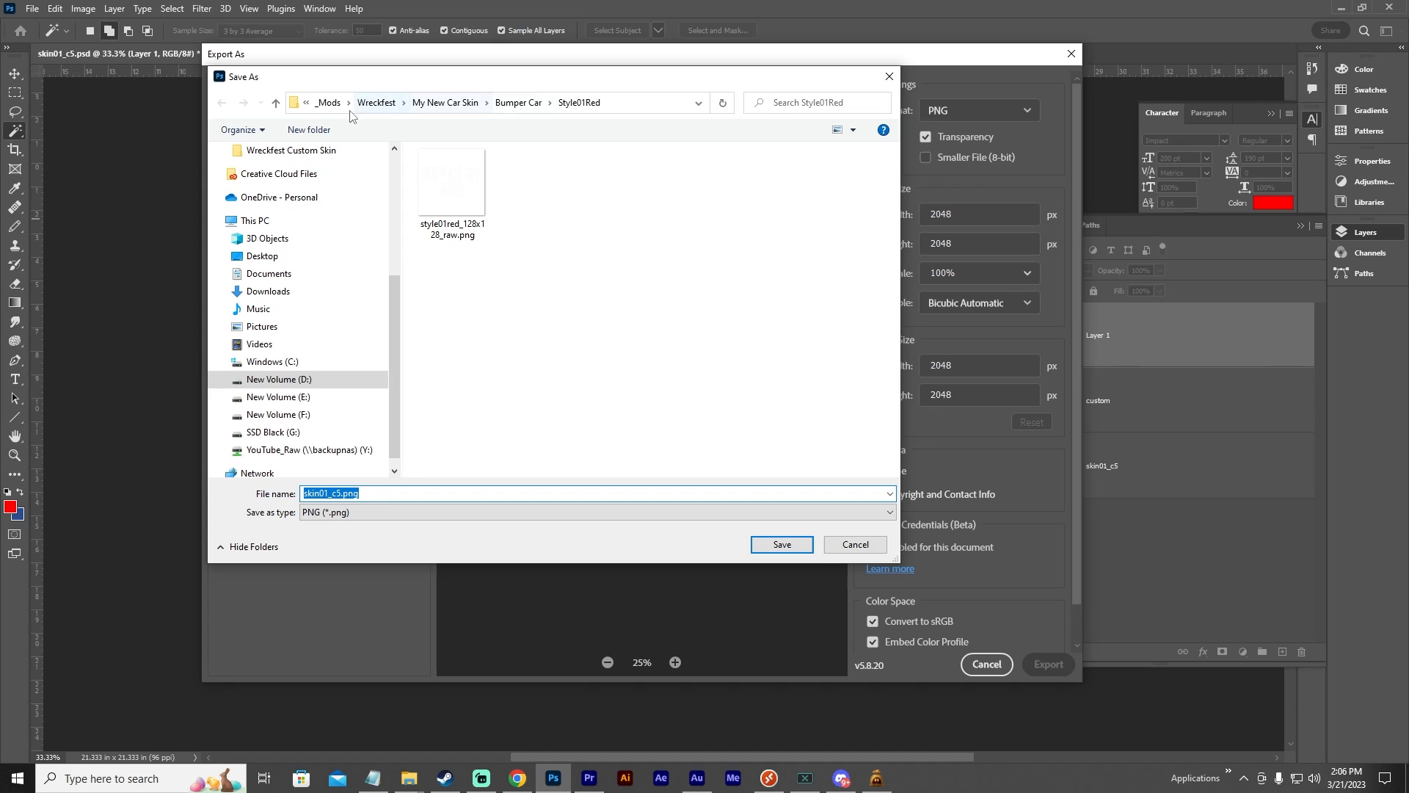
left_click(595, 204)
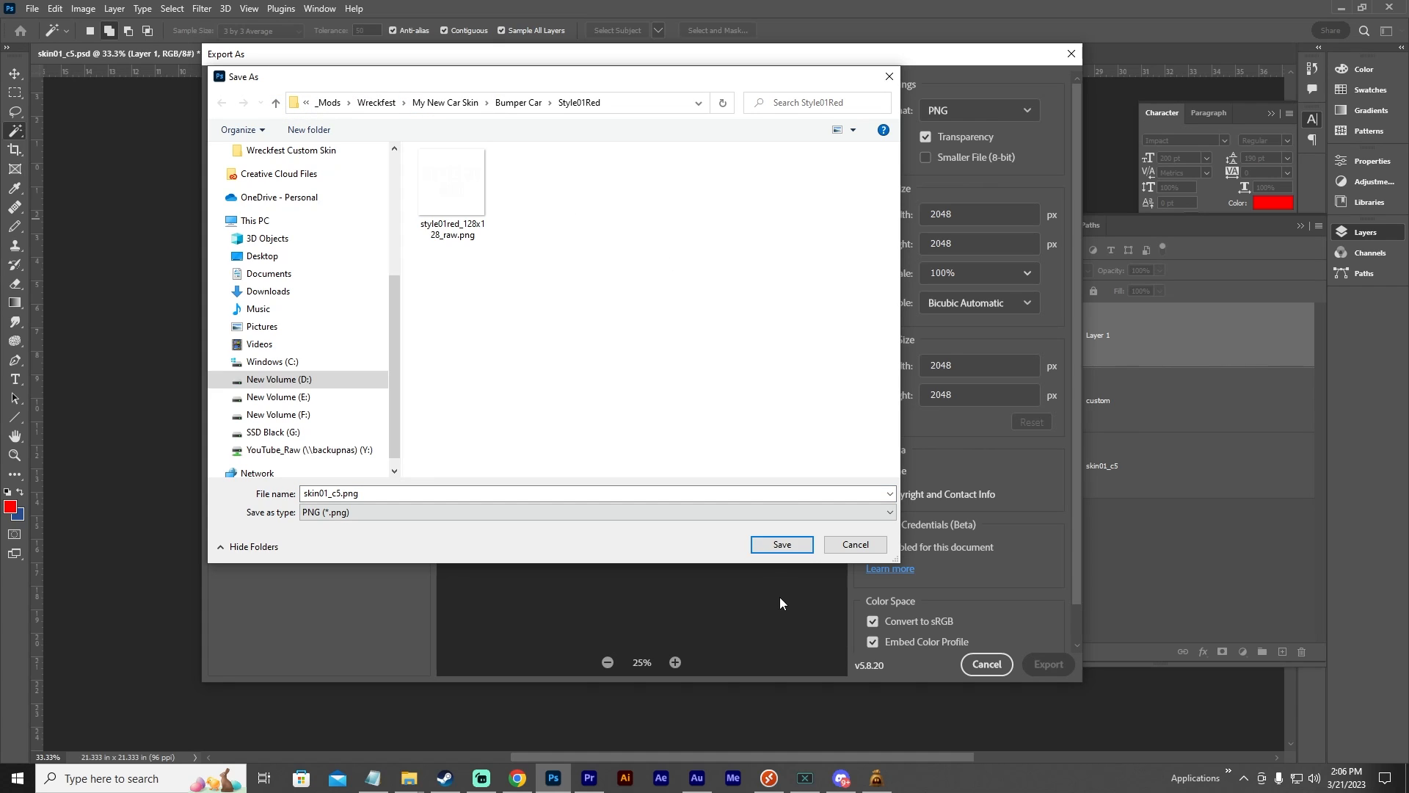
left_click(781, 545)
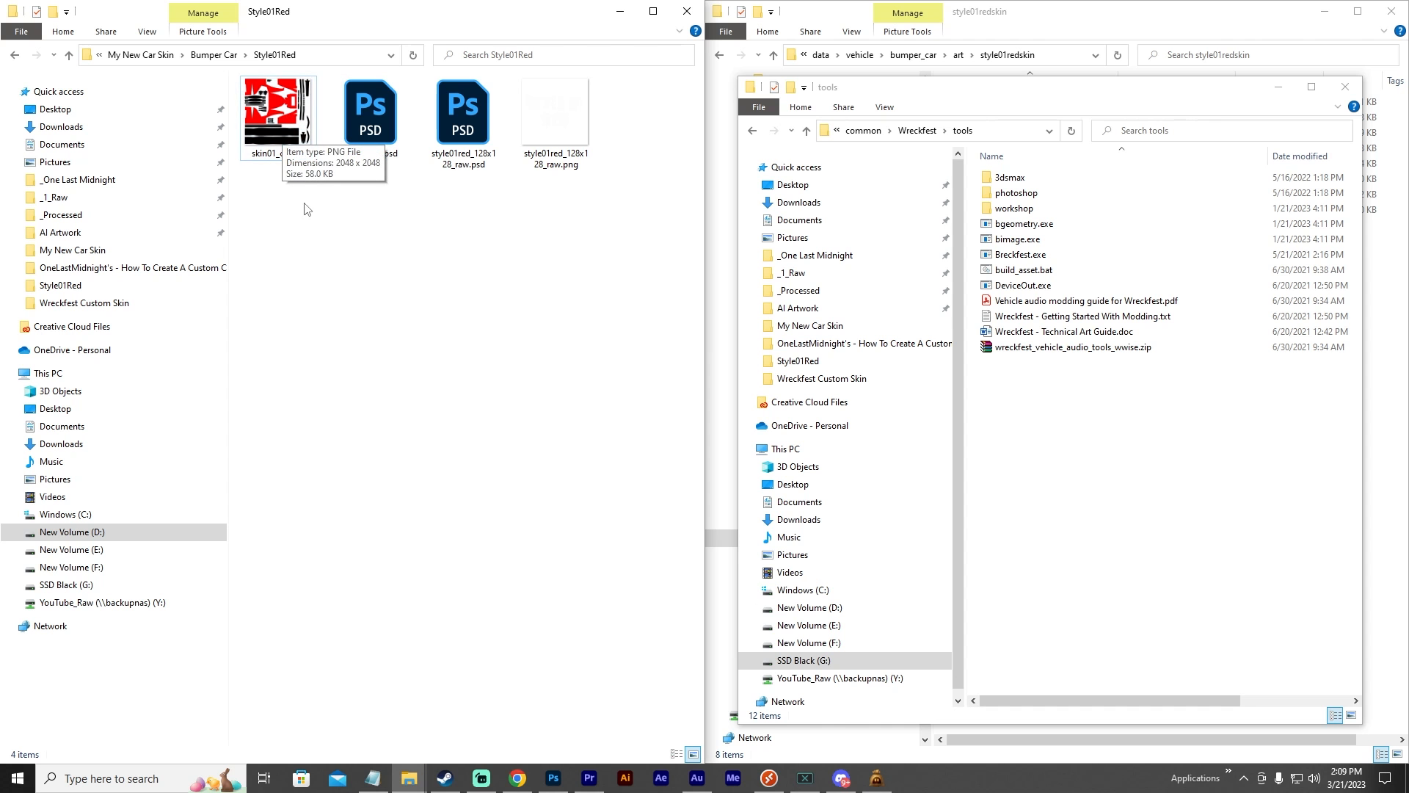
Switch to File Explorer and convert skin01_c5.png to a BMAP texture with Breckfest.exe in the Wreckfest tools folder.
left_click(278, 147)
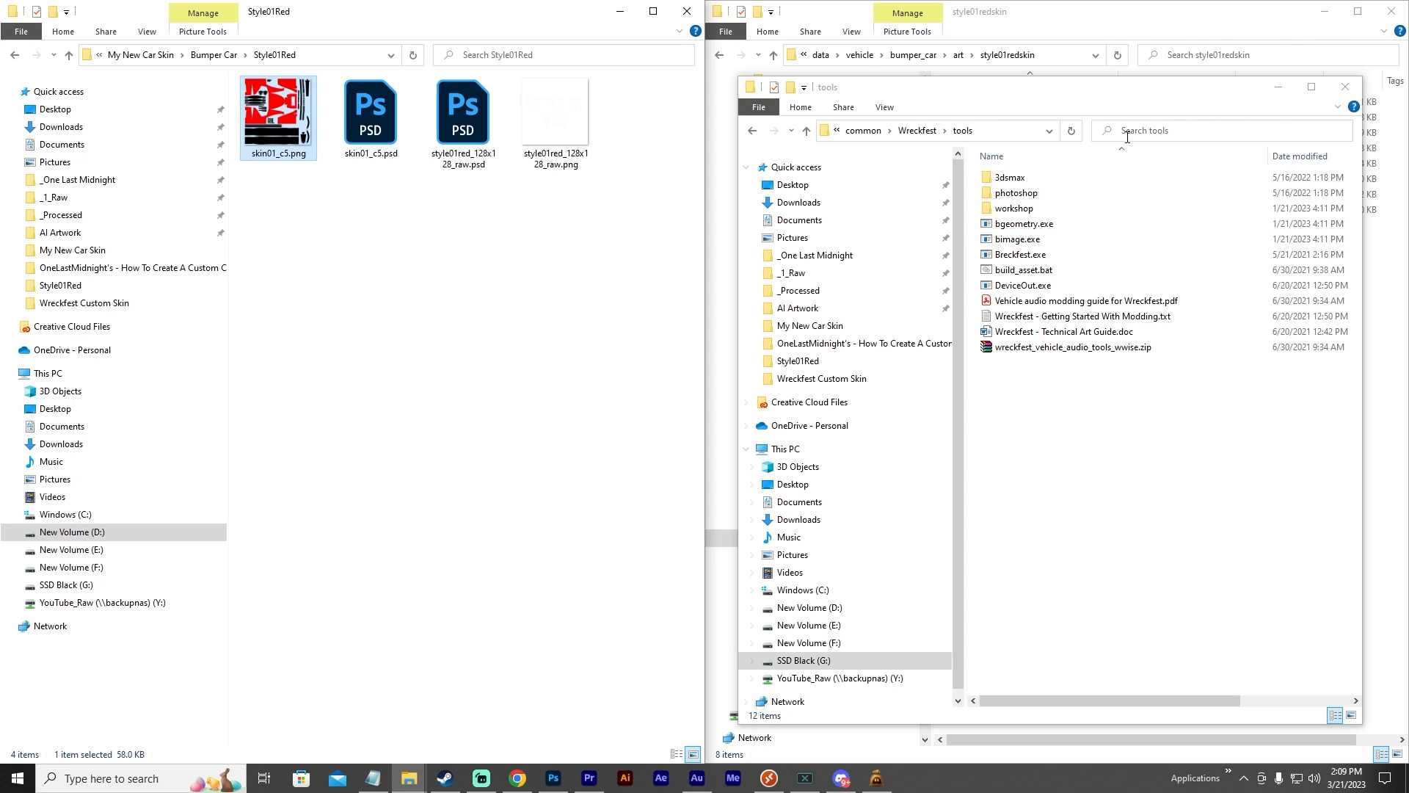
double_click(1091, 93)
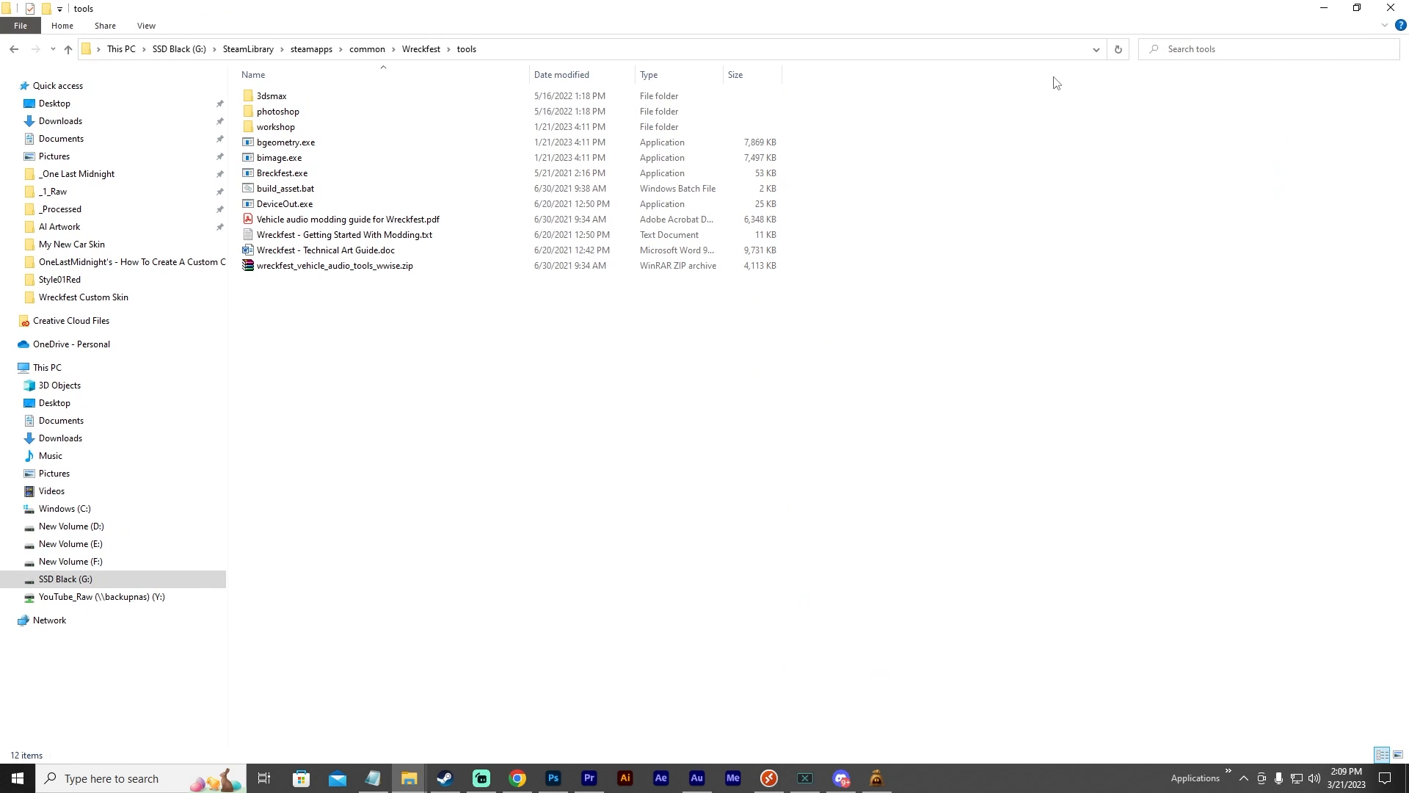
double_click(1092, 13)
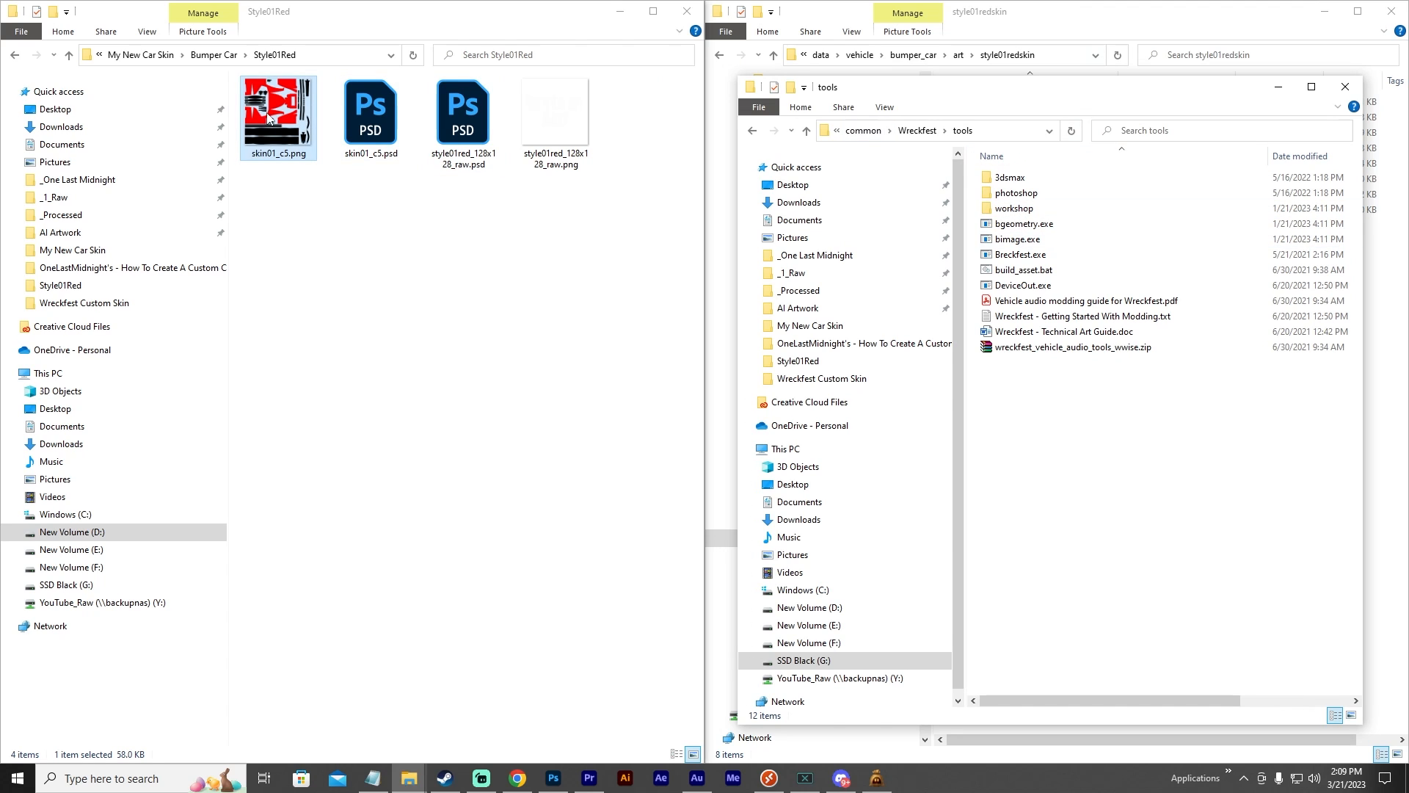
left_click_drag(268, 118, 1037, 260)
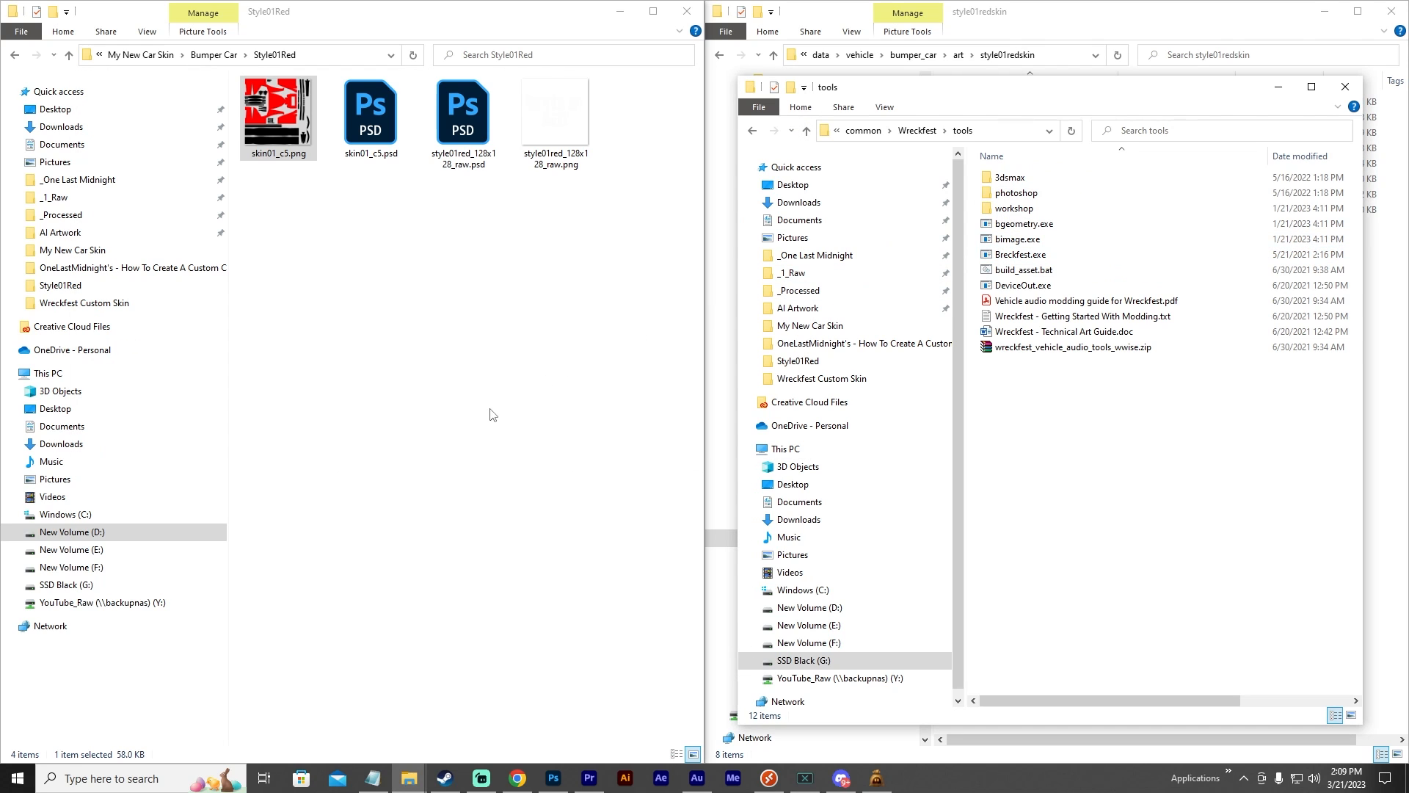
Rename the converted texture in the Style01Red folder to skin01_c5.bmap.
left_click(286, 169)
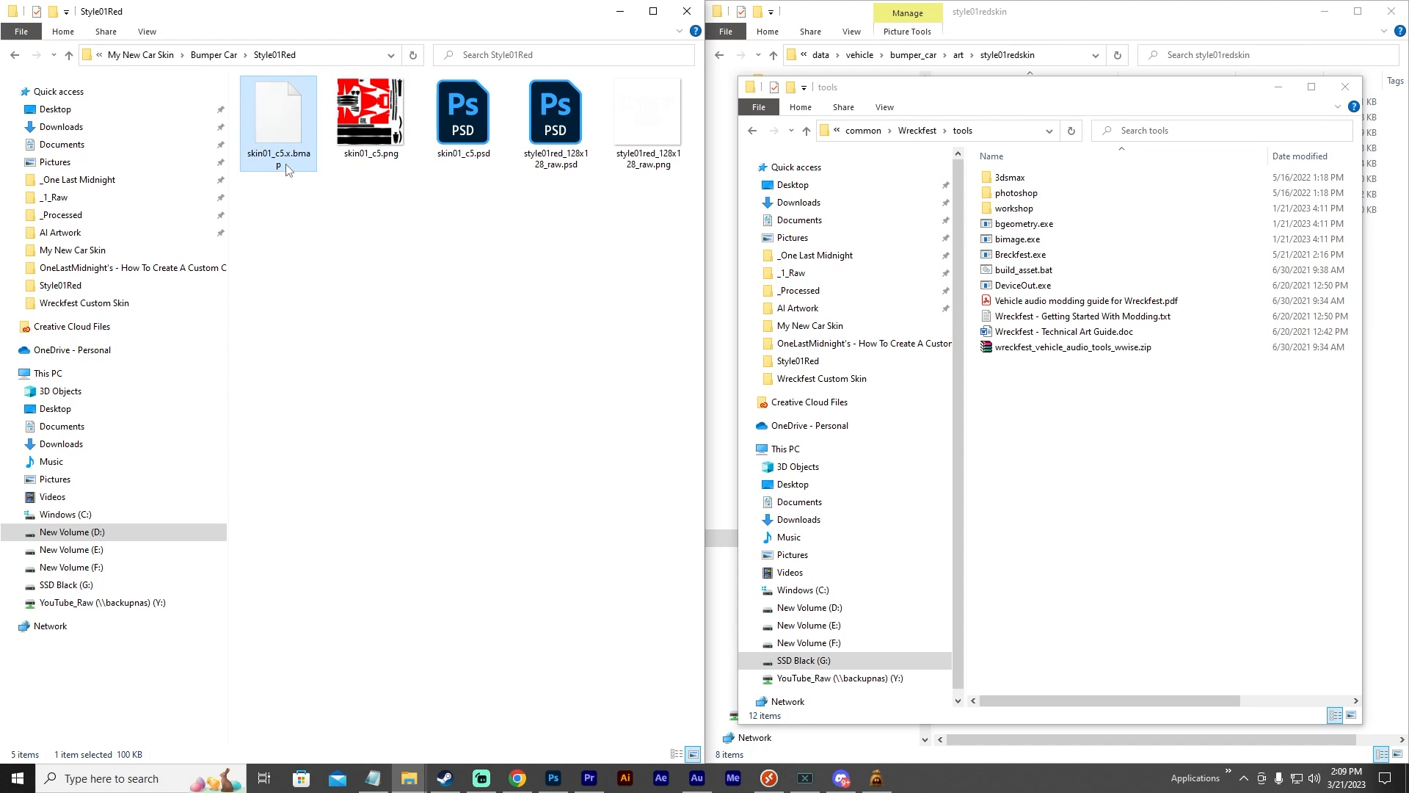
left_click(291, 157)
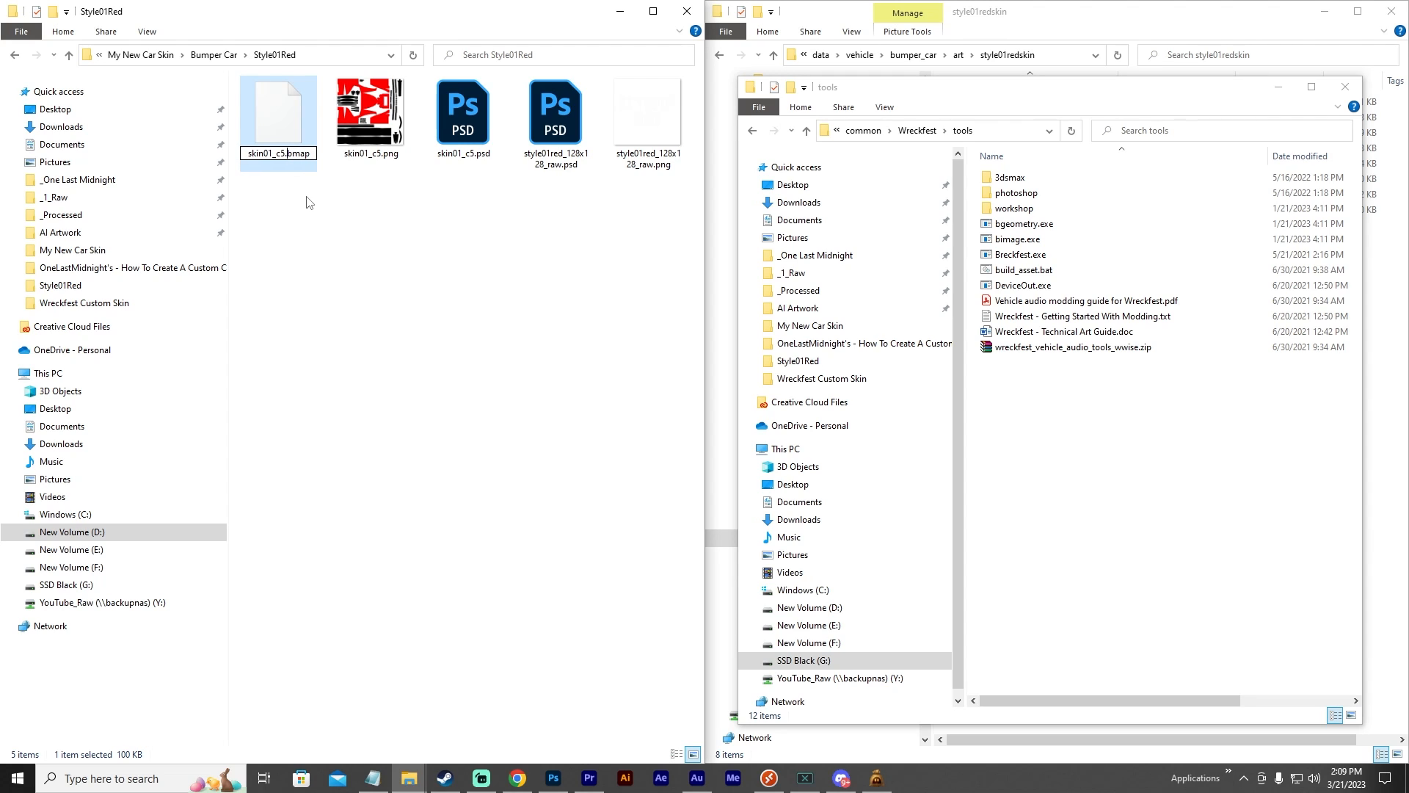
key("Return")
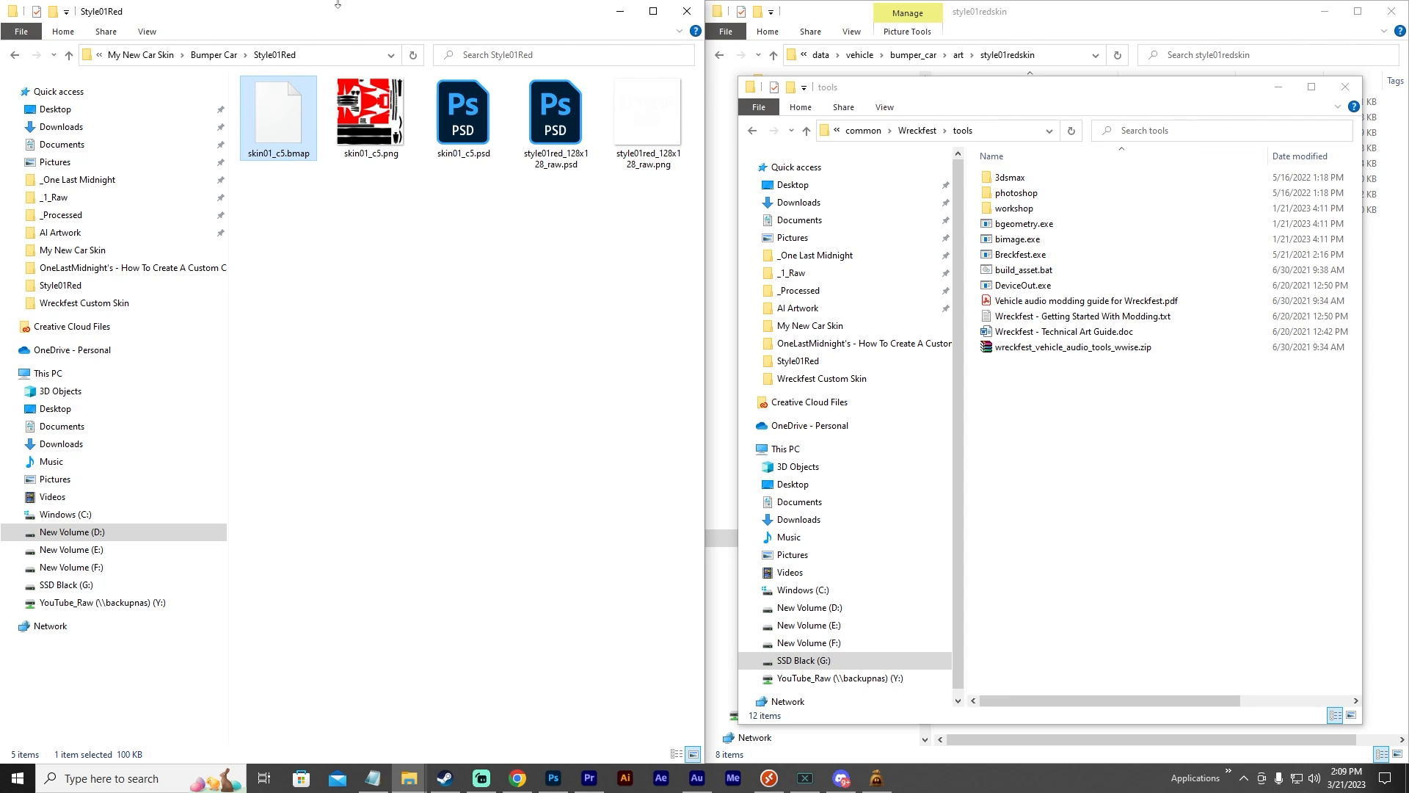
Copy skin01_c5.bmap into the mod's style01redskin folder, replacing the existing file.
left_click(1085, 17)
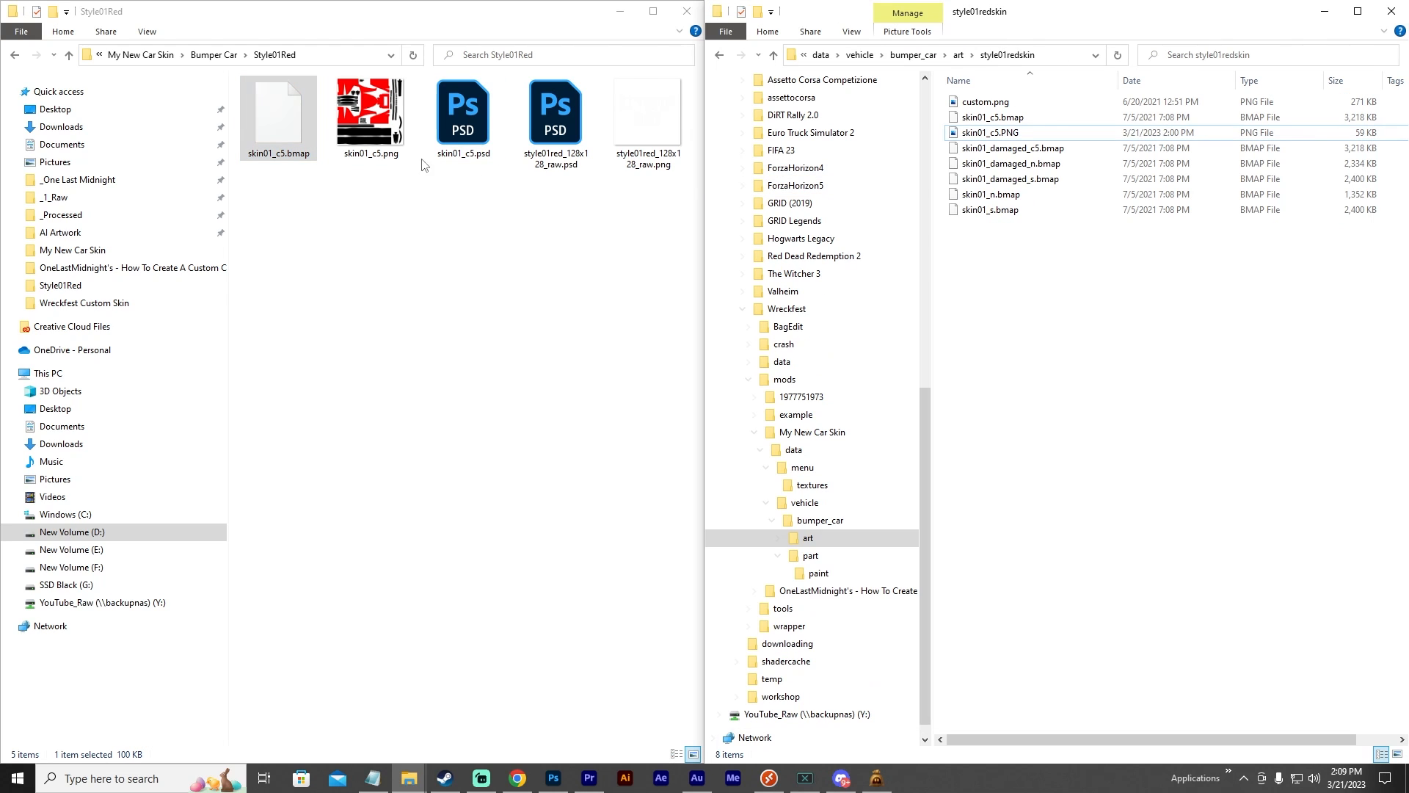
left_click_drag(286, 128, 1194, 378)
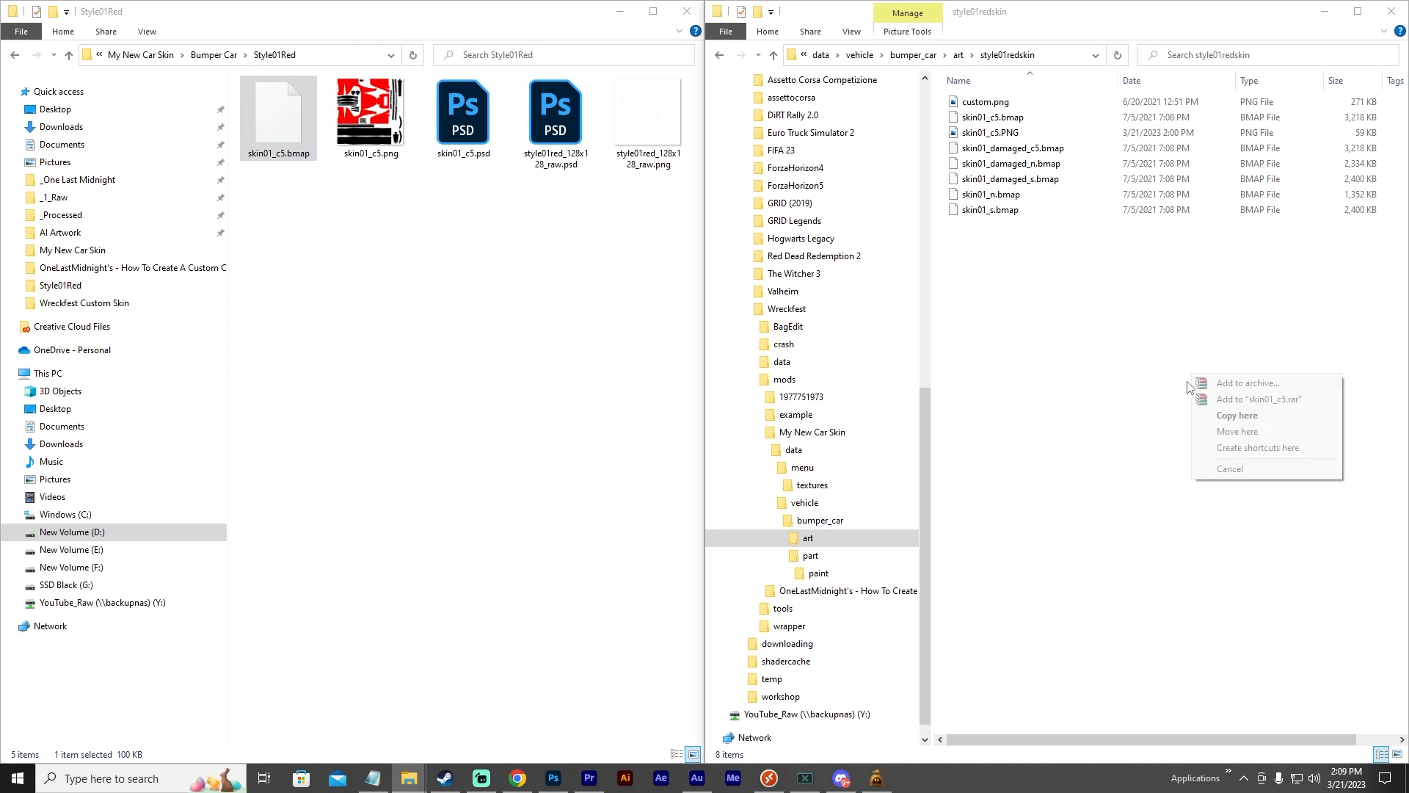
left_click(1238, 432)
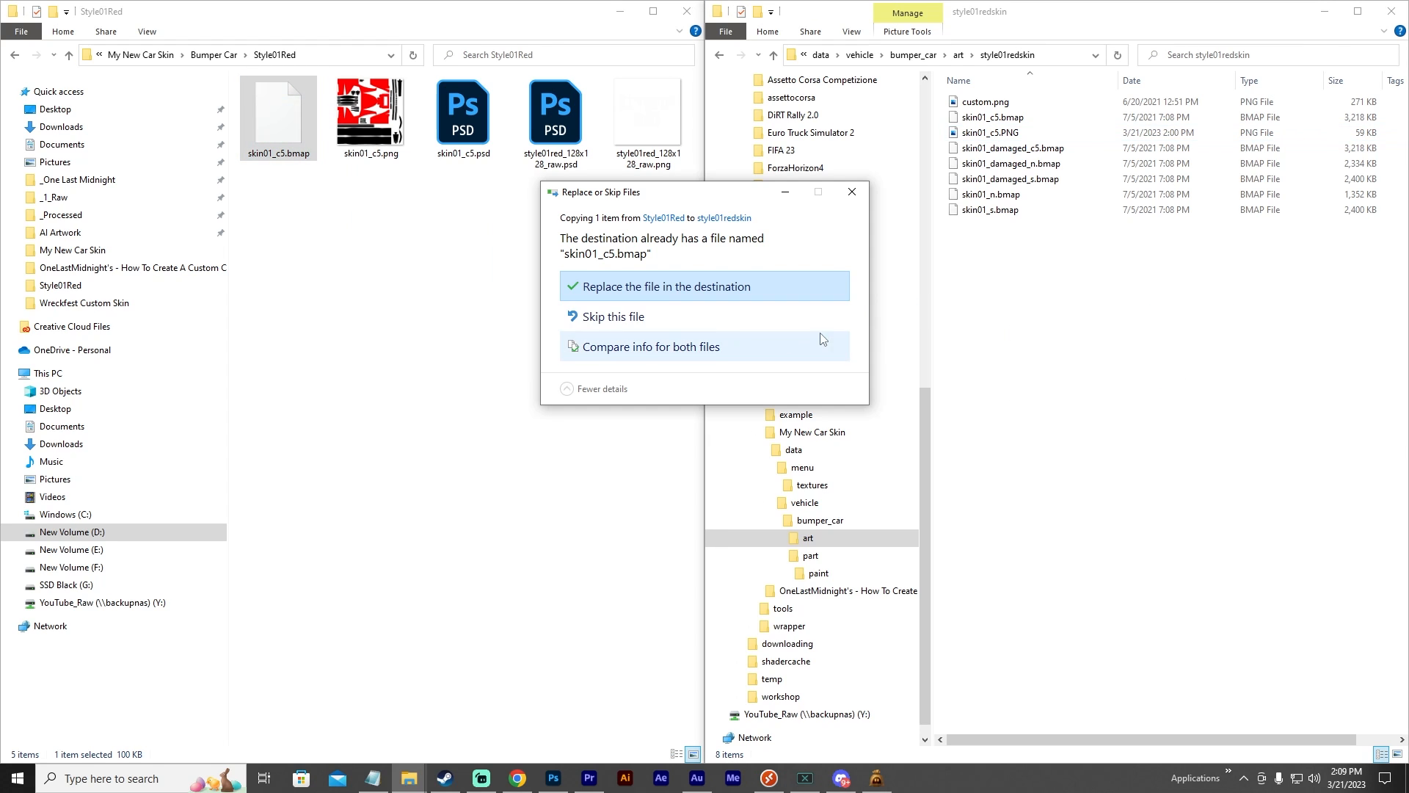
left_click(669, 291)
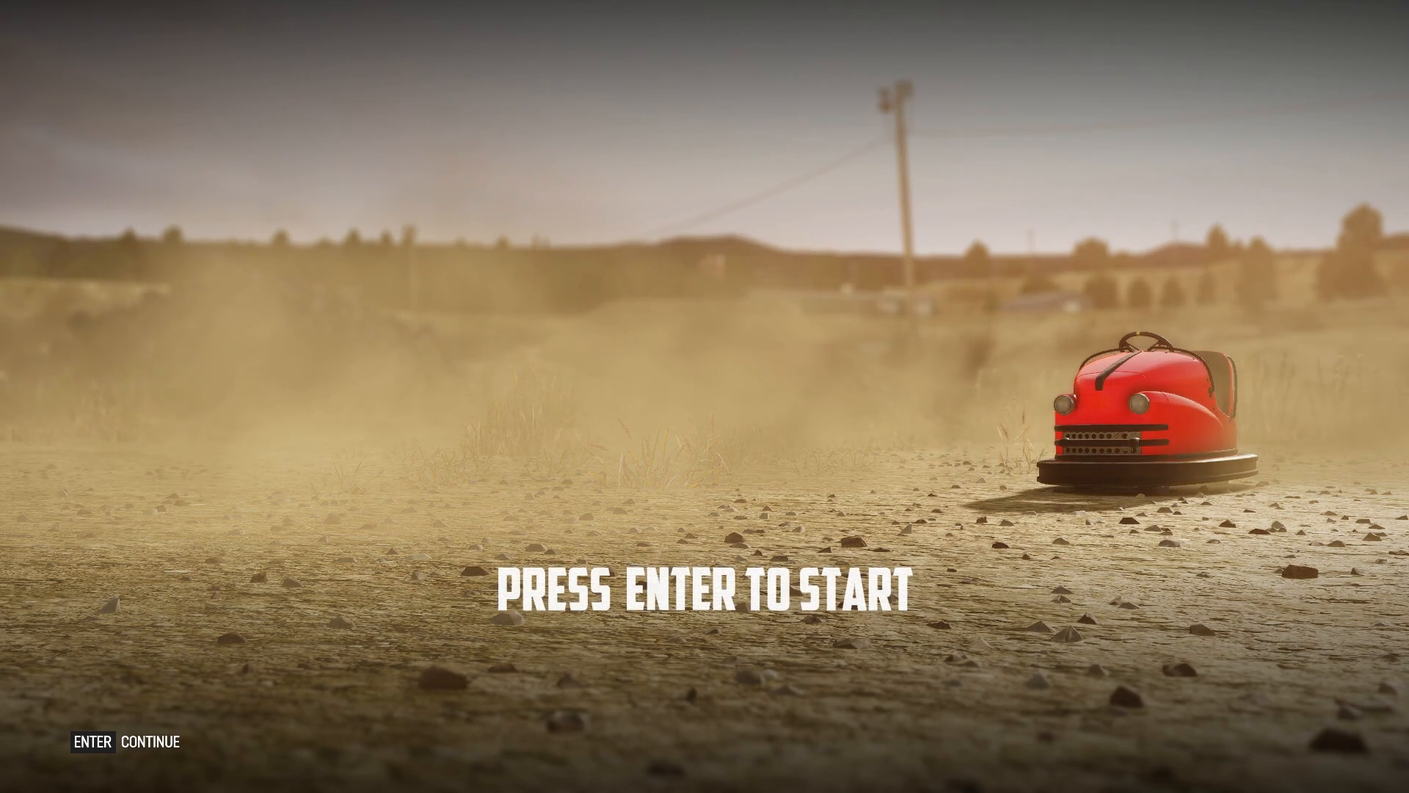
Switch to Wreckfest and open the garage's Paint Shop to check the bumper car's Style 01 Red skin.
left_click(96, 730)
key("e")
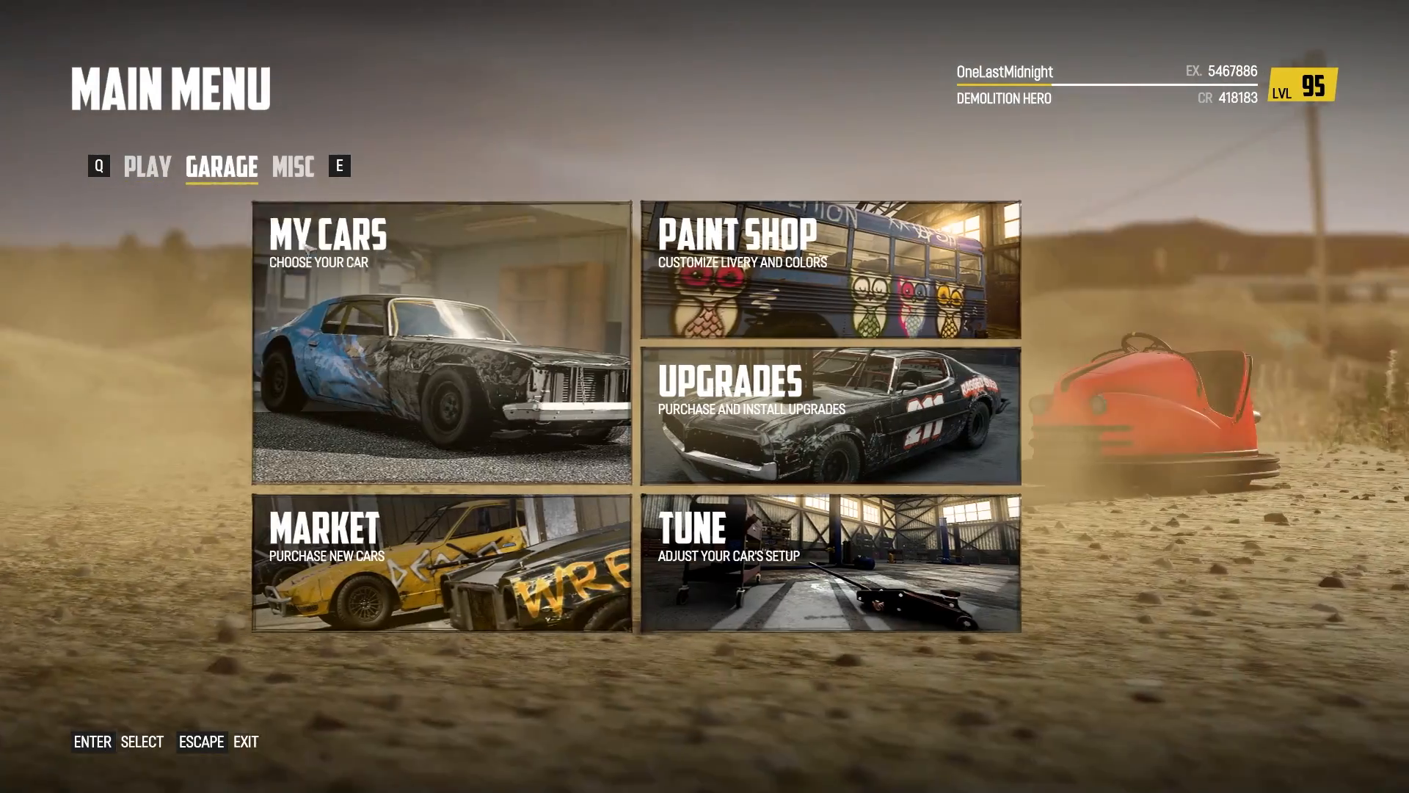
left_click(830, 294)
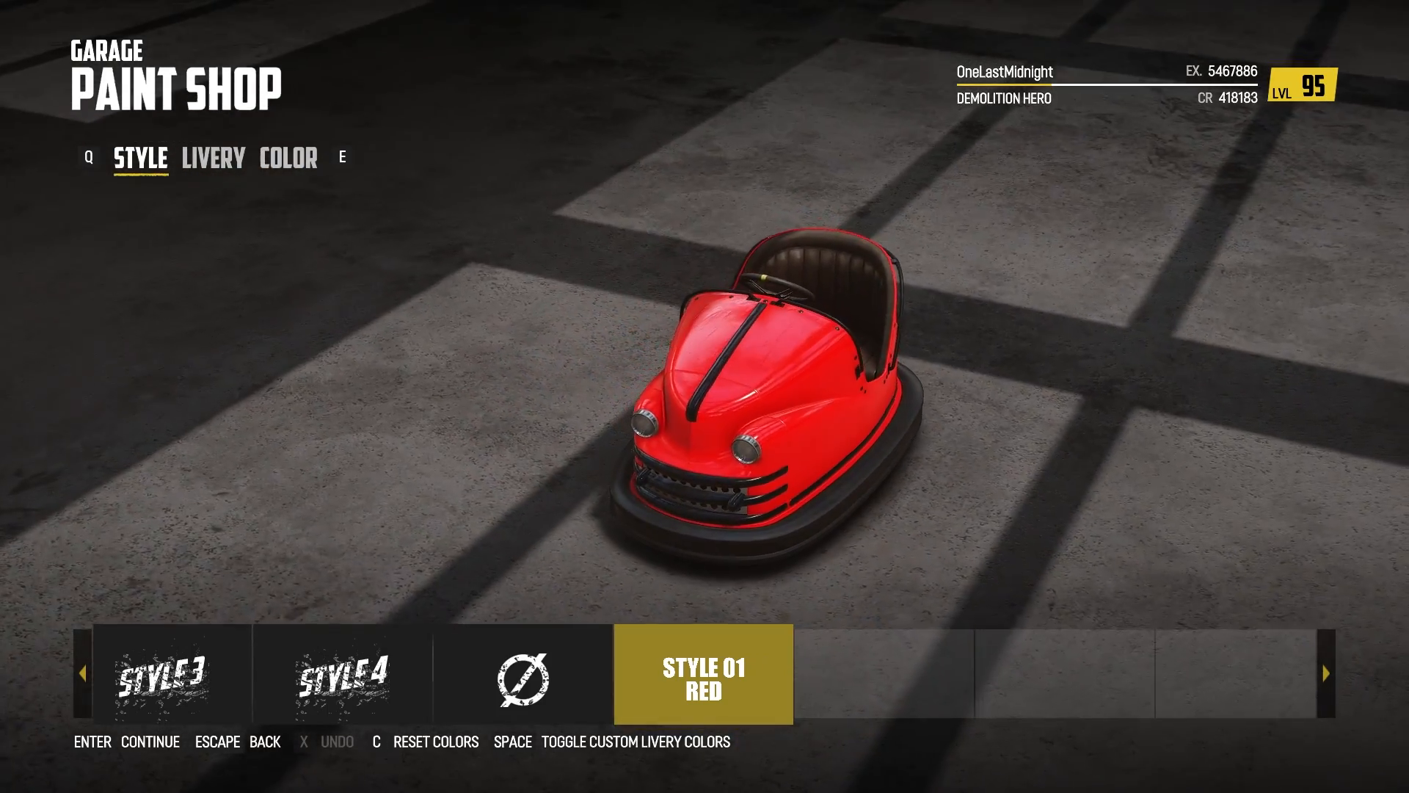
Test the Style 01 Red skin by setting the paint color hue to 266 and choosing the flame livery beside the blank option.
left_click(289, 158)
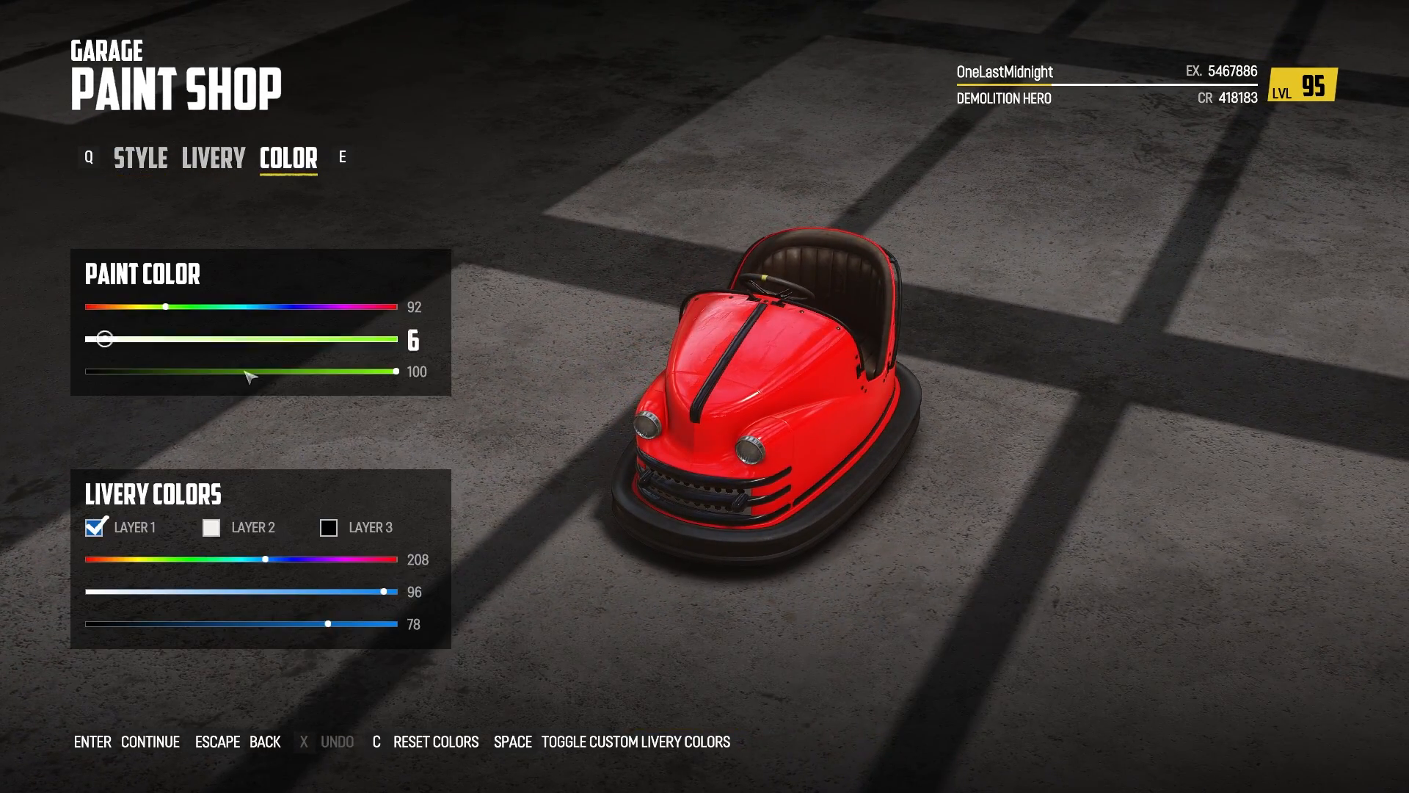
mouse_move(288, 309)
left_mouse_down()
mouse_move(352, 312)
mouse_move(316, 312)
left_mouse_up()
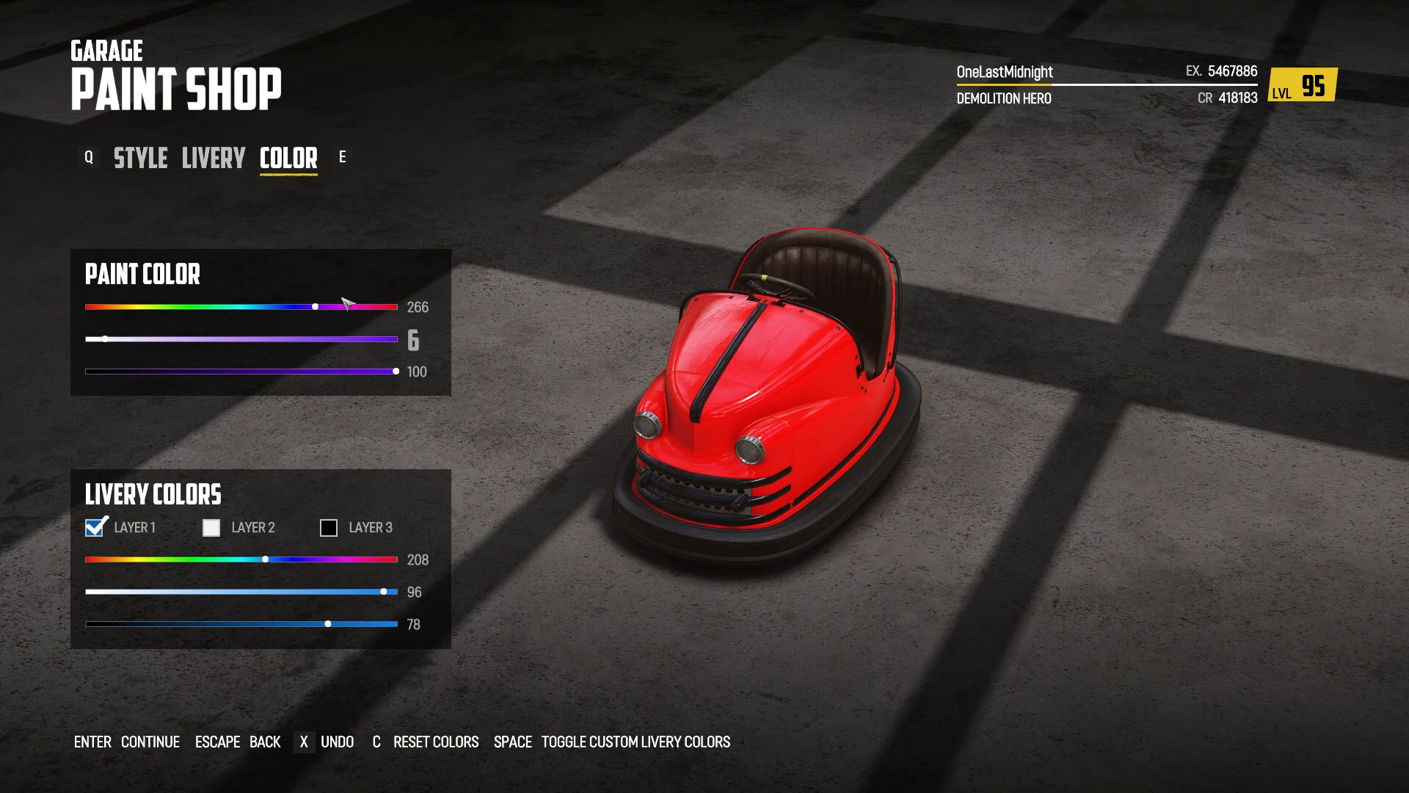
left_click(213, 163)
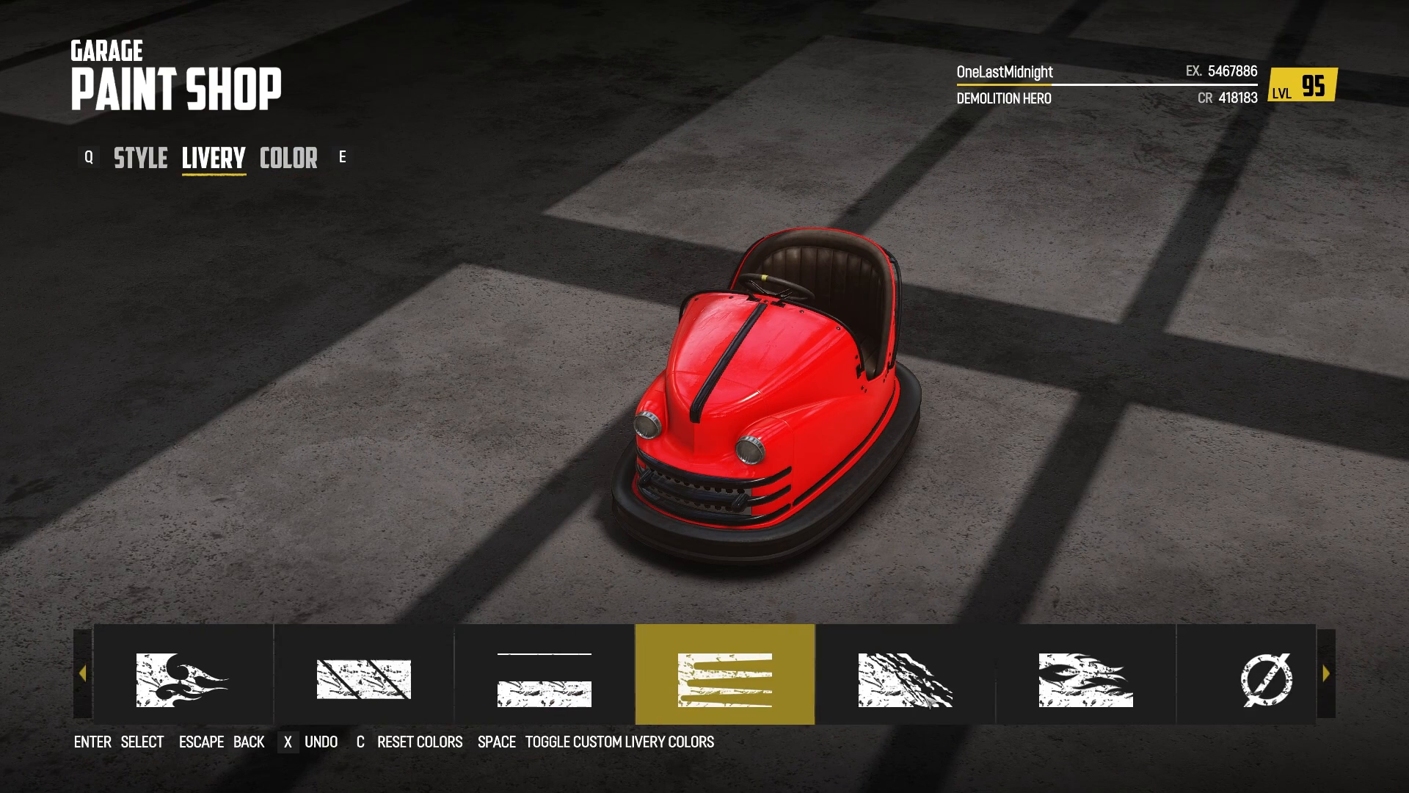
left_click(1007, 688)
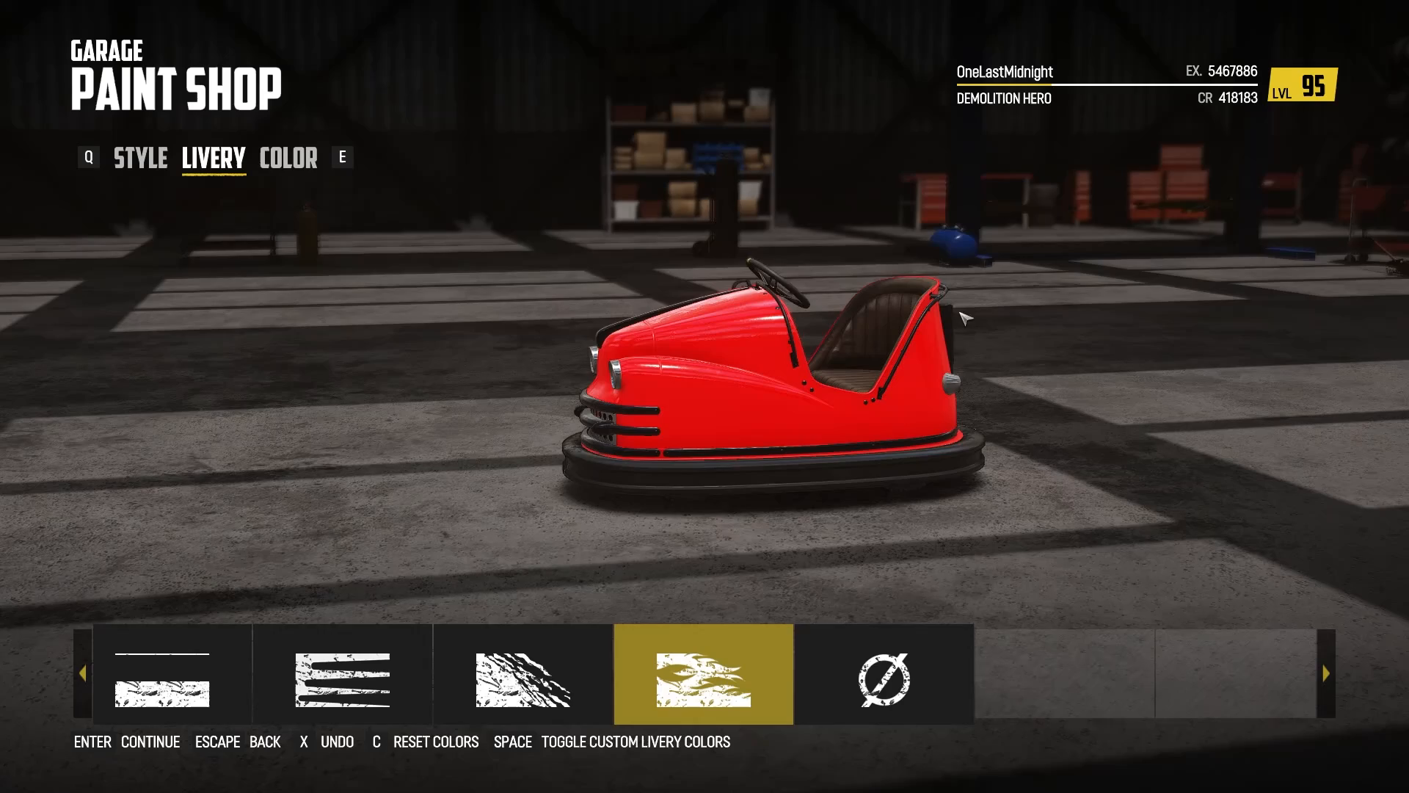
Change the bumper car to Style 4 and apply the livery with diagonal stripes.
left_click(119, 169)
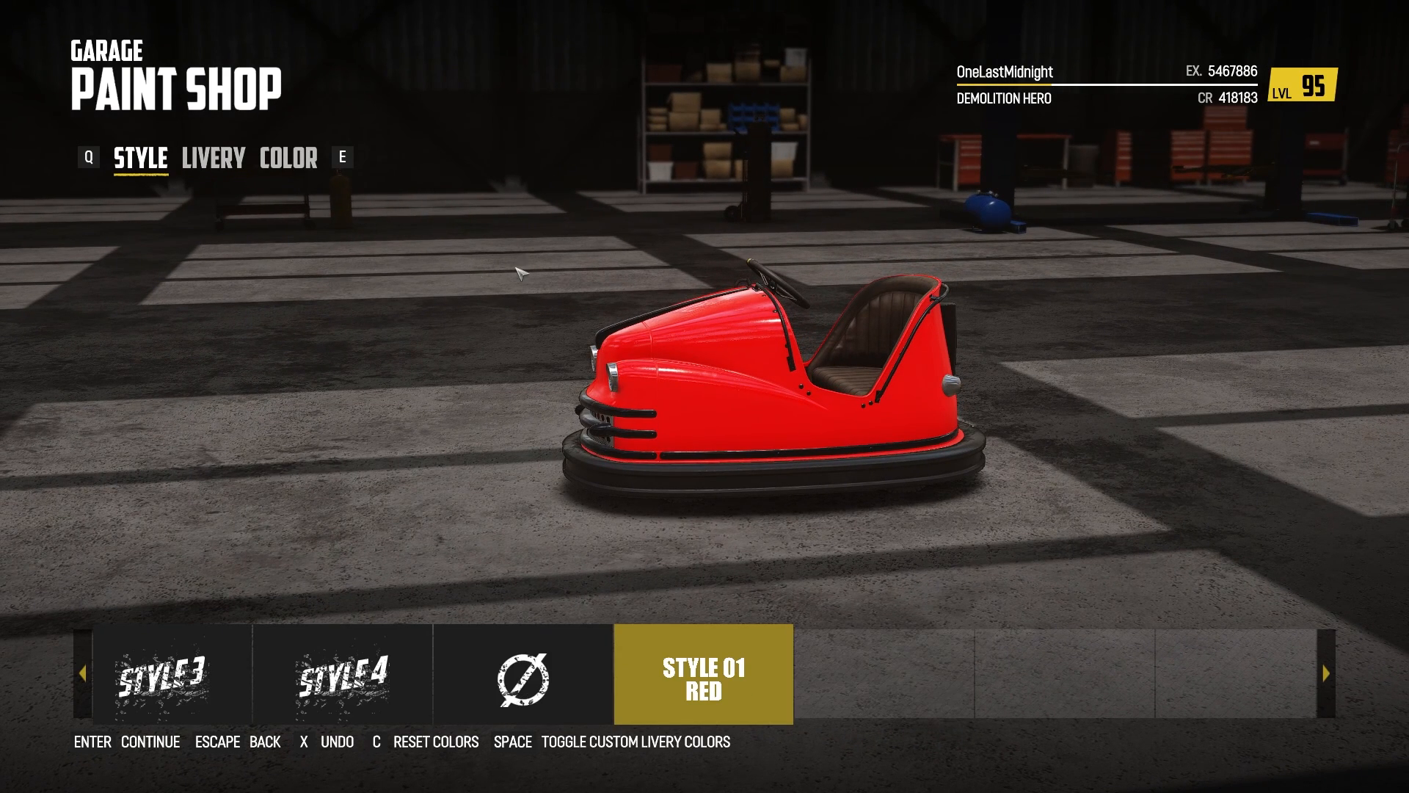
left_click(343, 674)
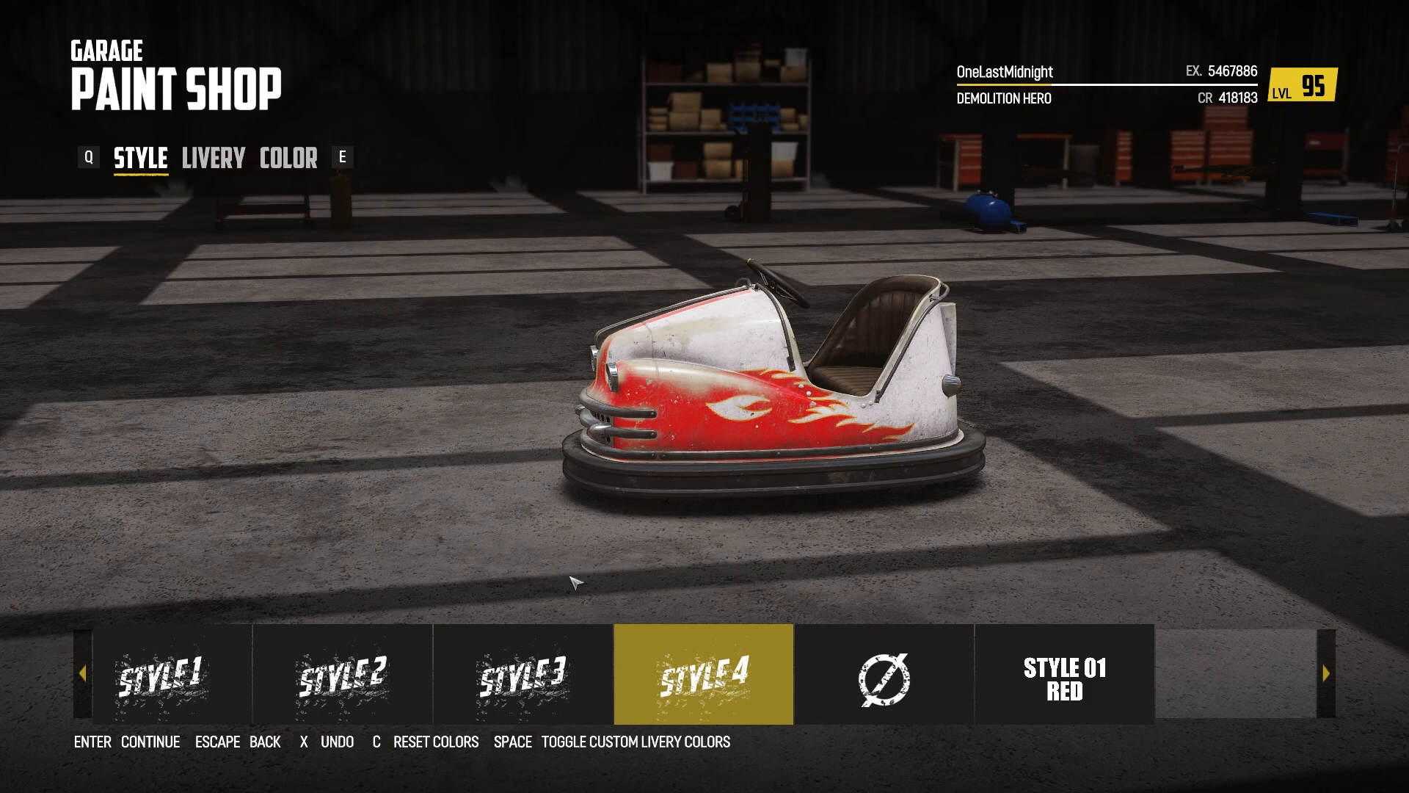
left_click(253, 169)
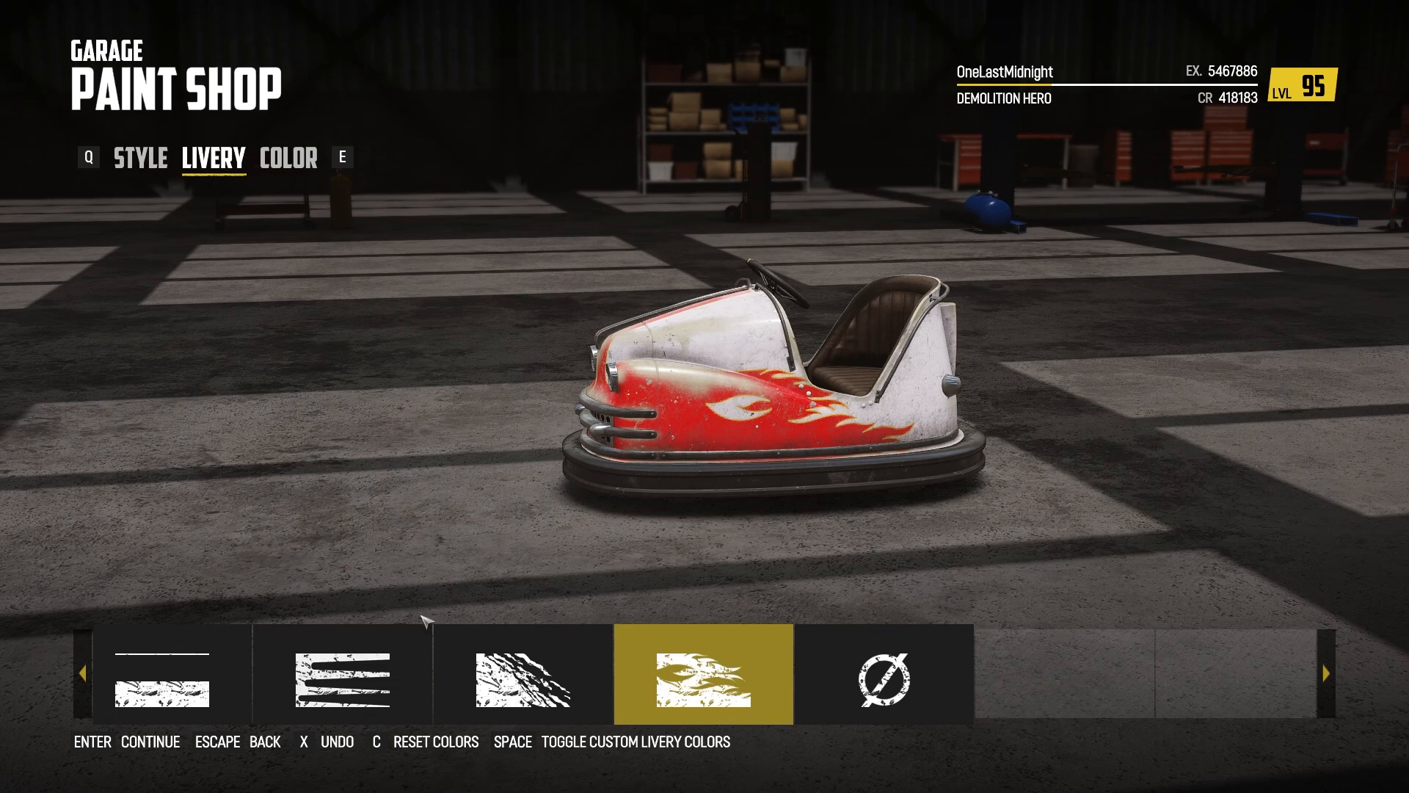
left_click(415, 645)
left_click(400, 661)
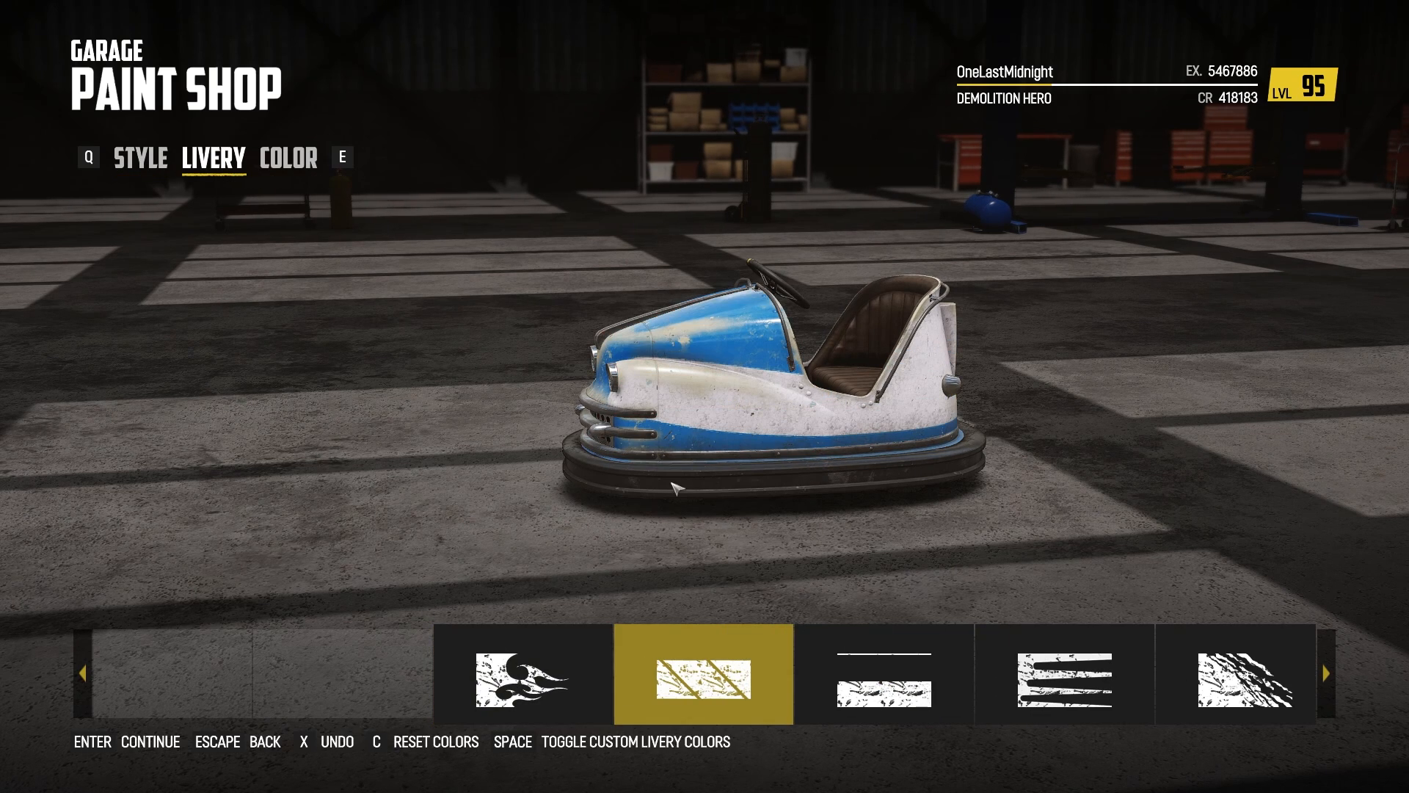
Try adjusting the Layer 1 livery color, and return the bumper car to the Style 01 Red skin.
left_click(275, 173)
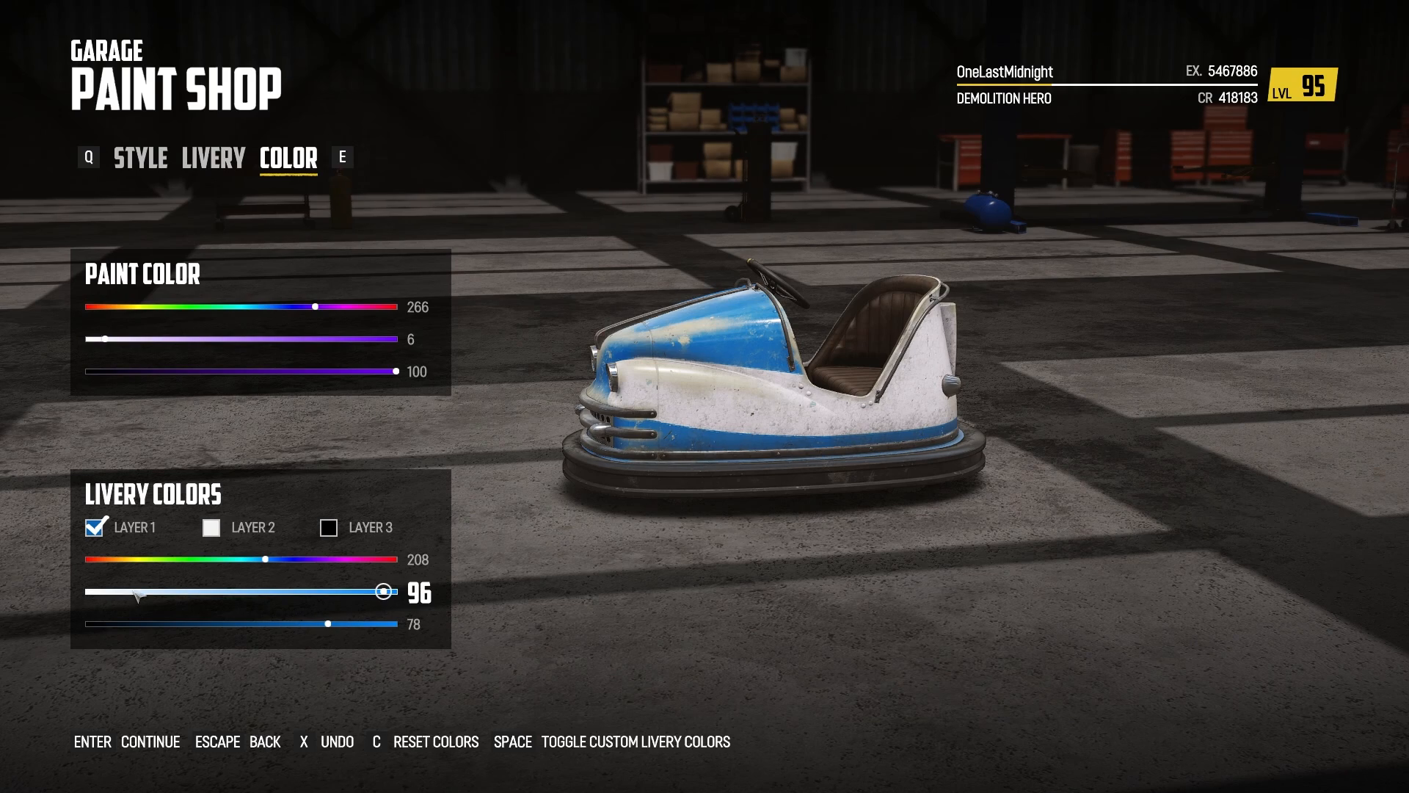
left_click_drag(138, 593, 412, 576)
left_click(132, 156)
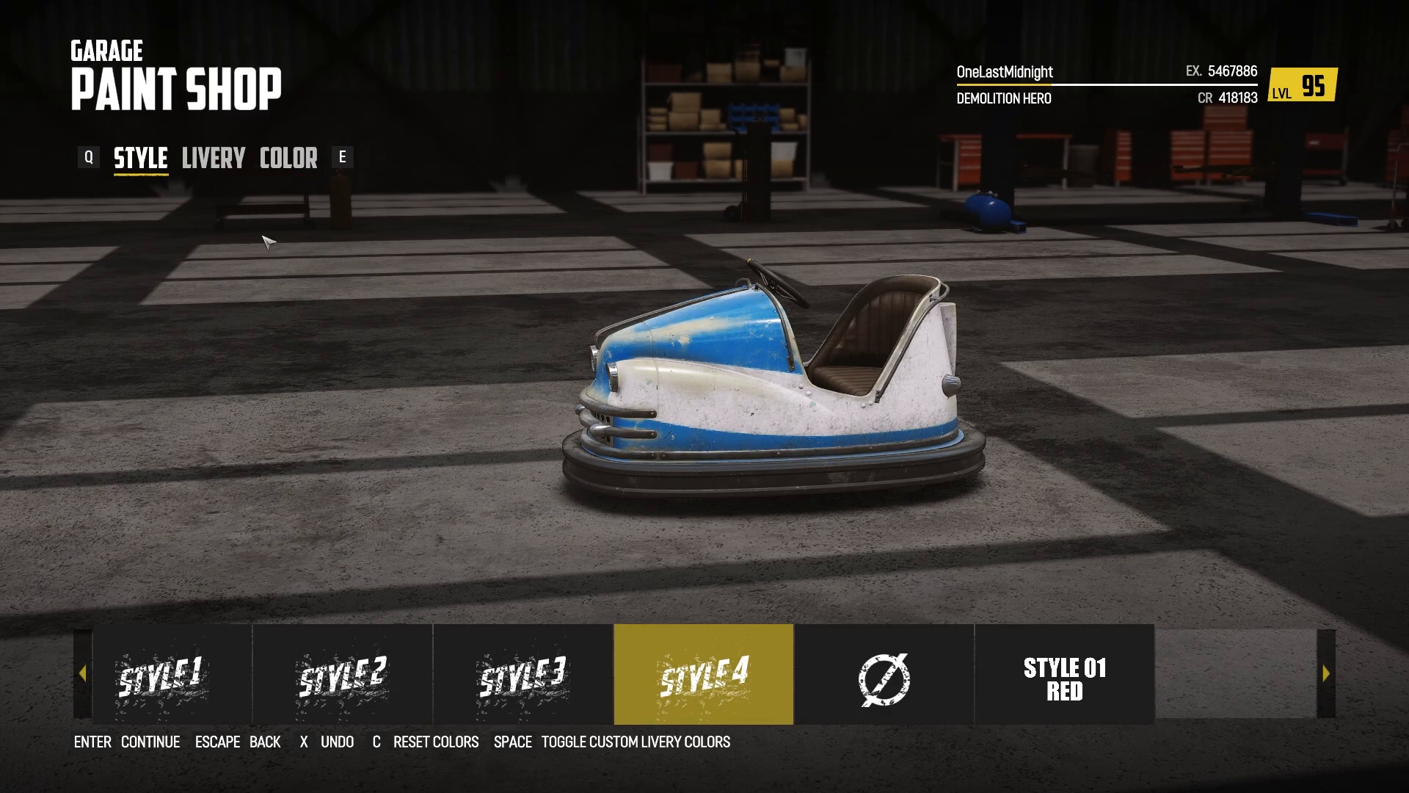
left_click(1015, 694)
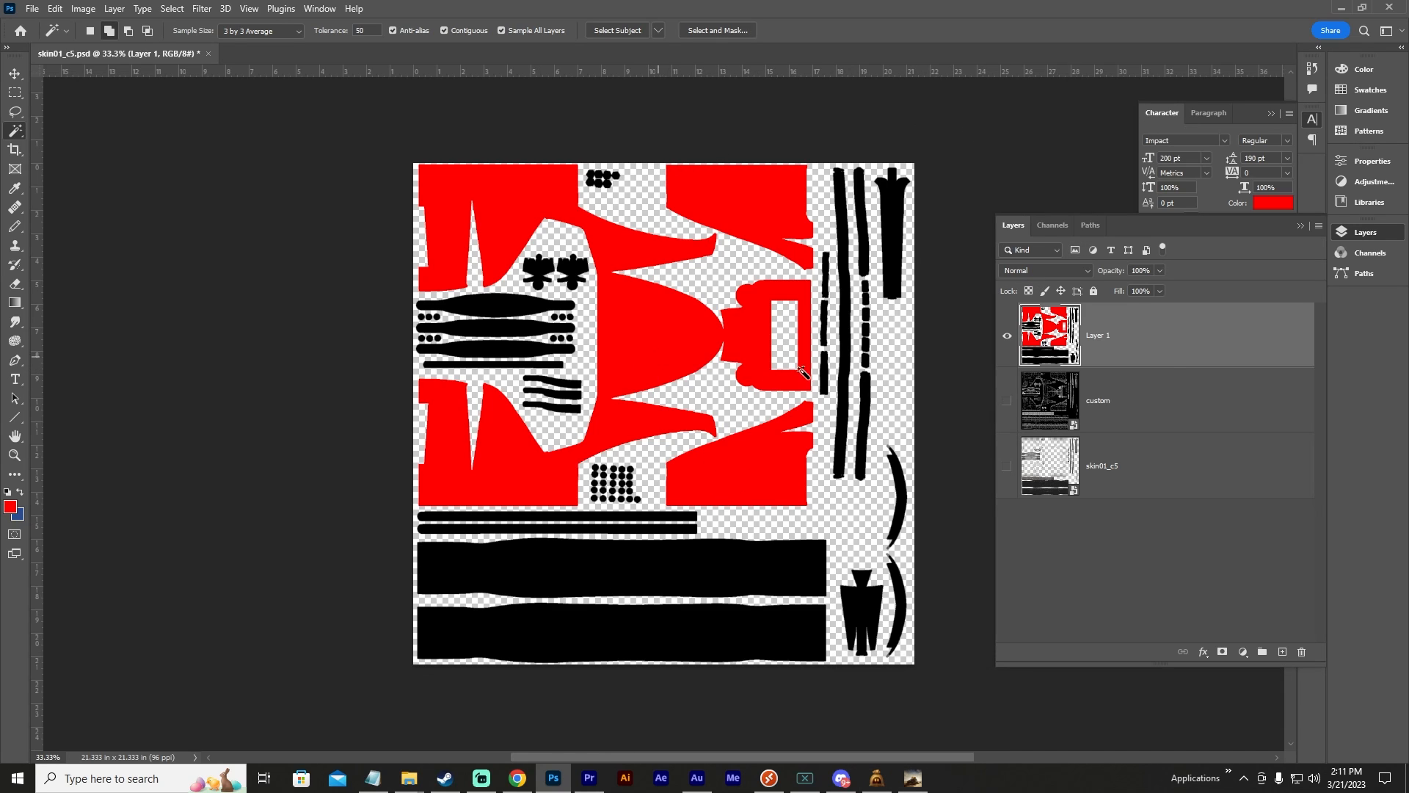
Switch to Photoshop, select the large connected red body area on Layer 1, and fill it with blue.
left_click(668, 339)
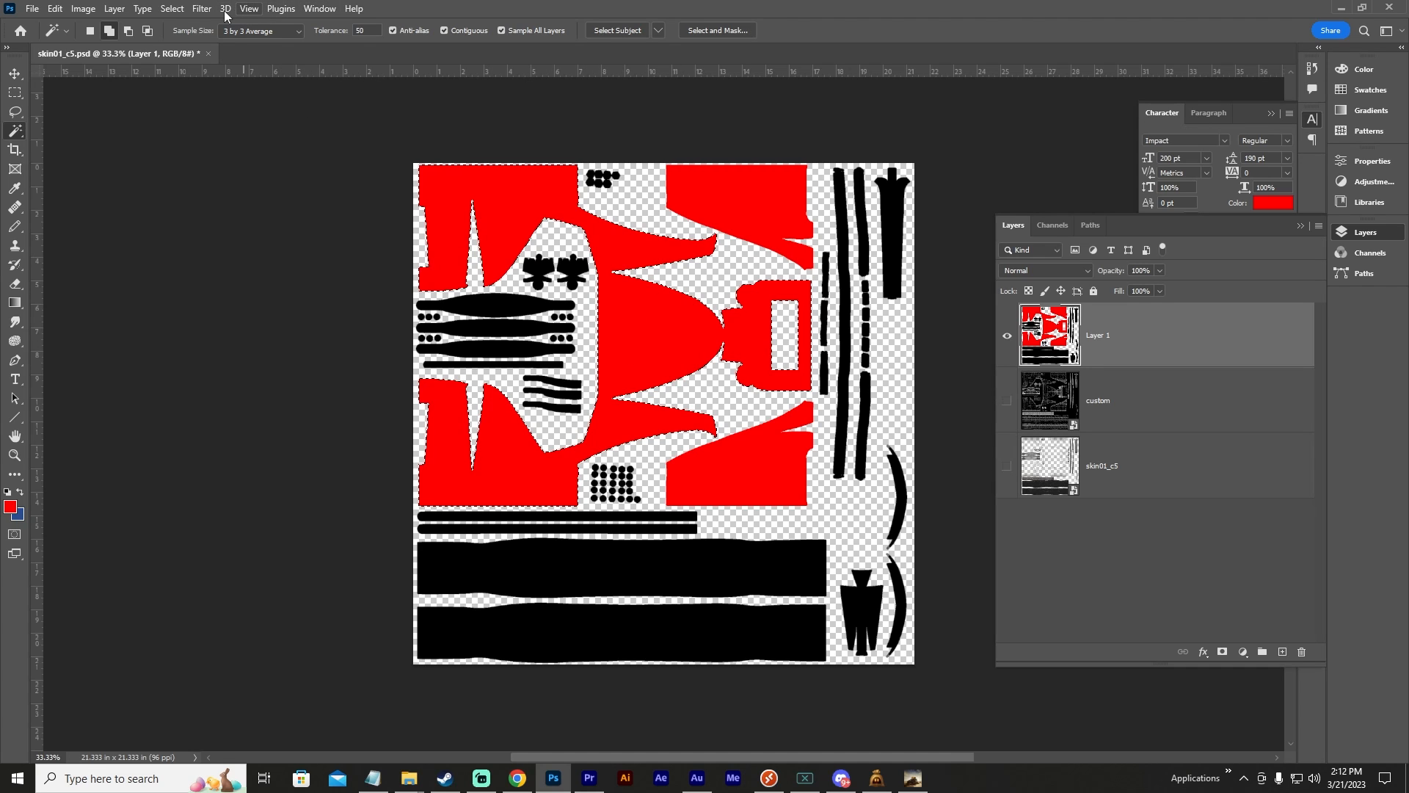
left_click(55, 9)
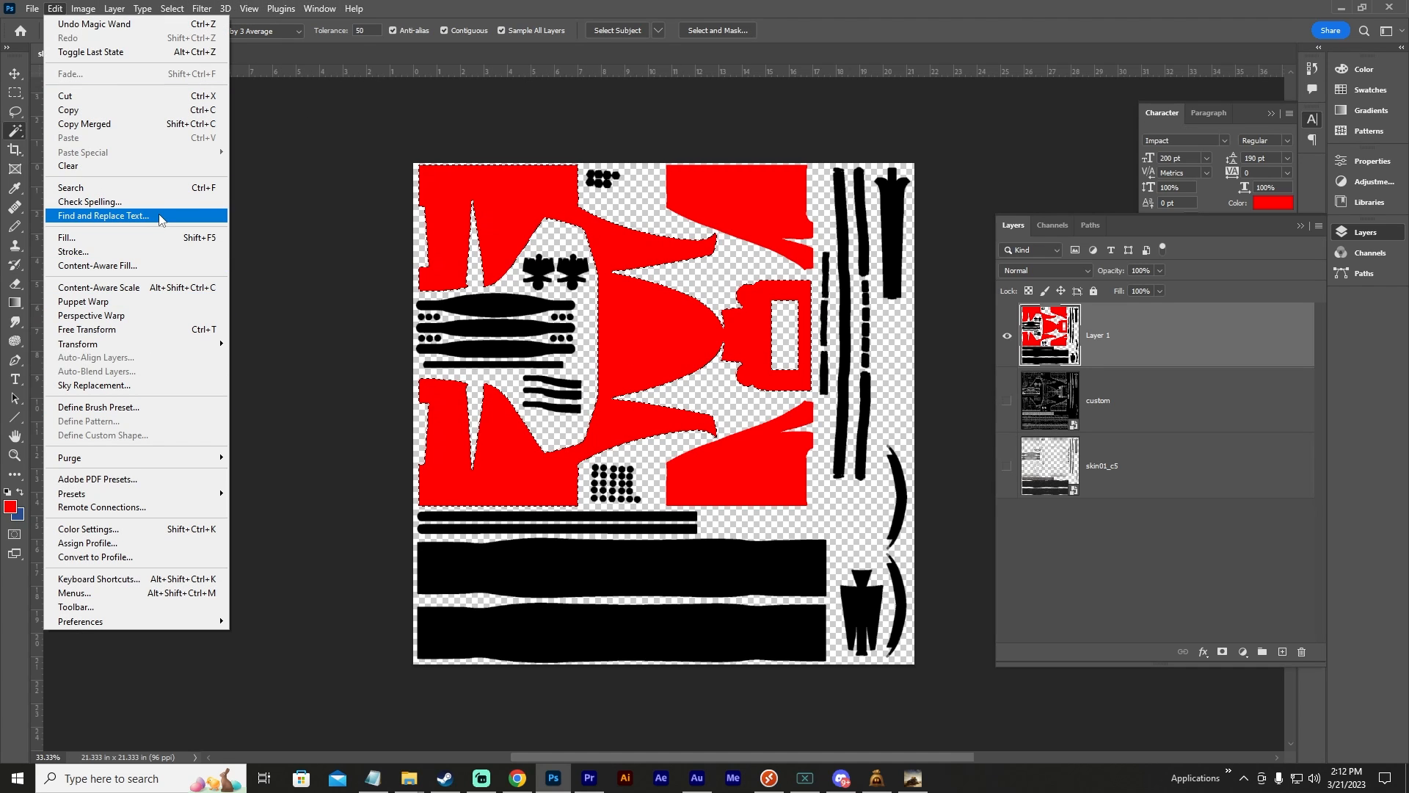
left_click(74, 237)
left_click(732, 195)
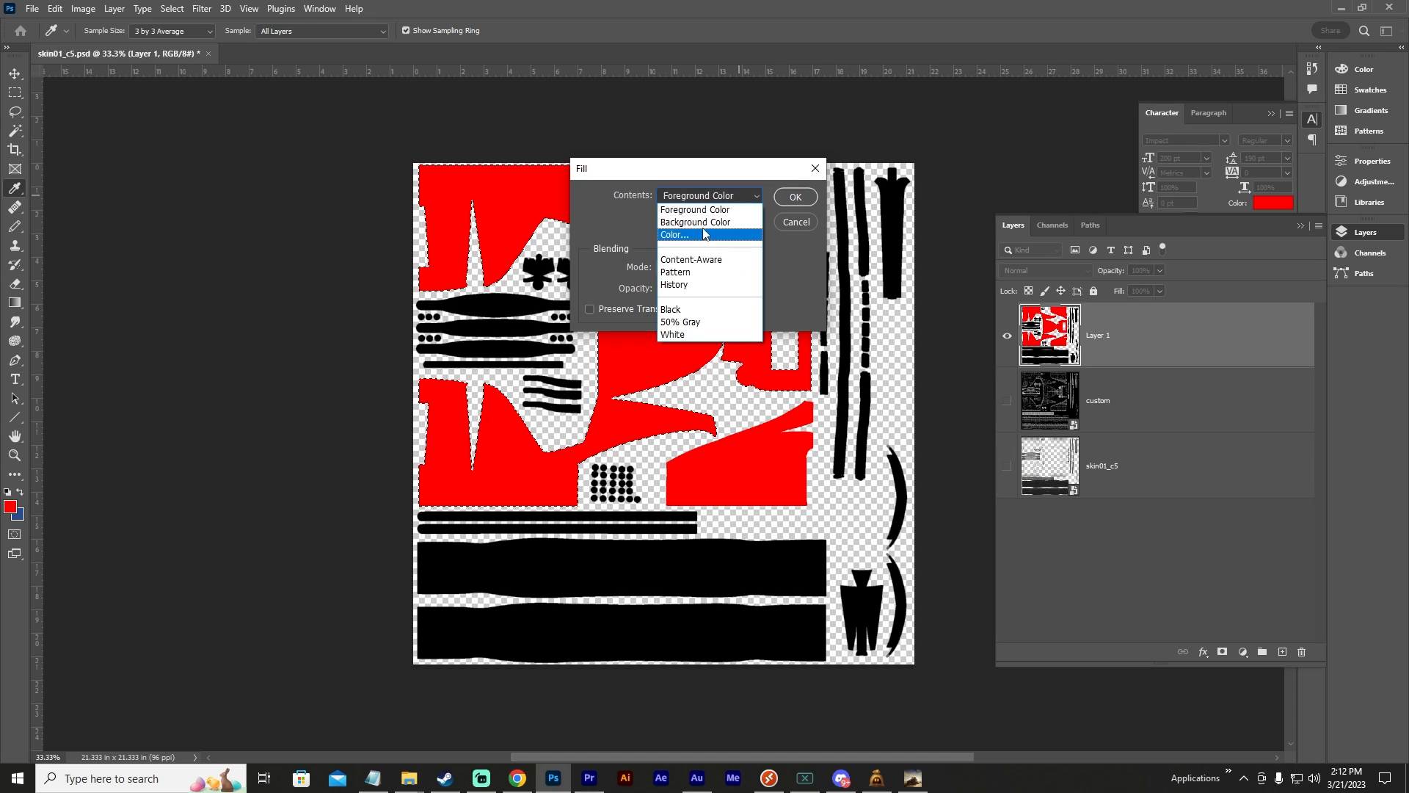
left_click(708, 209)
left_click(796, 197)
key("w")
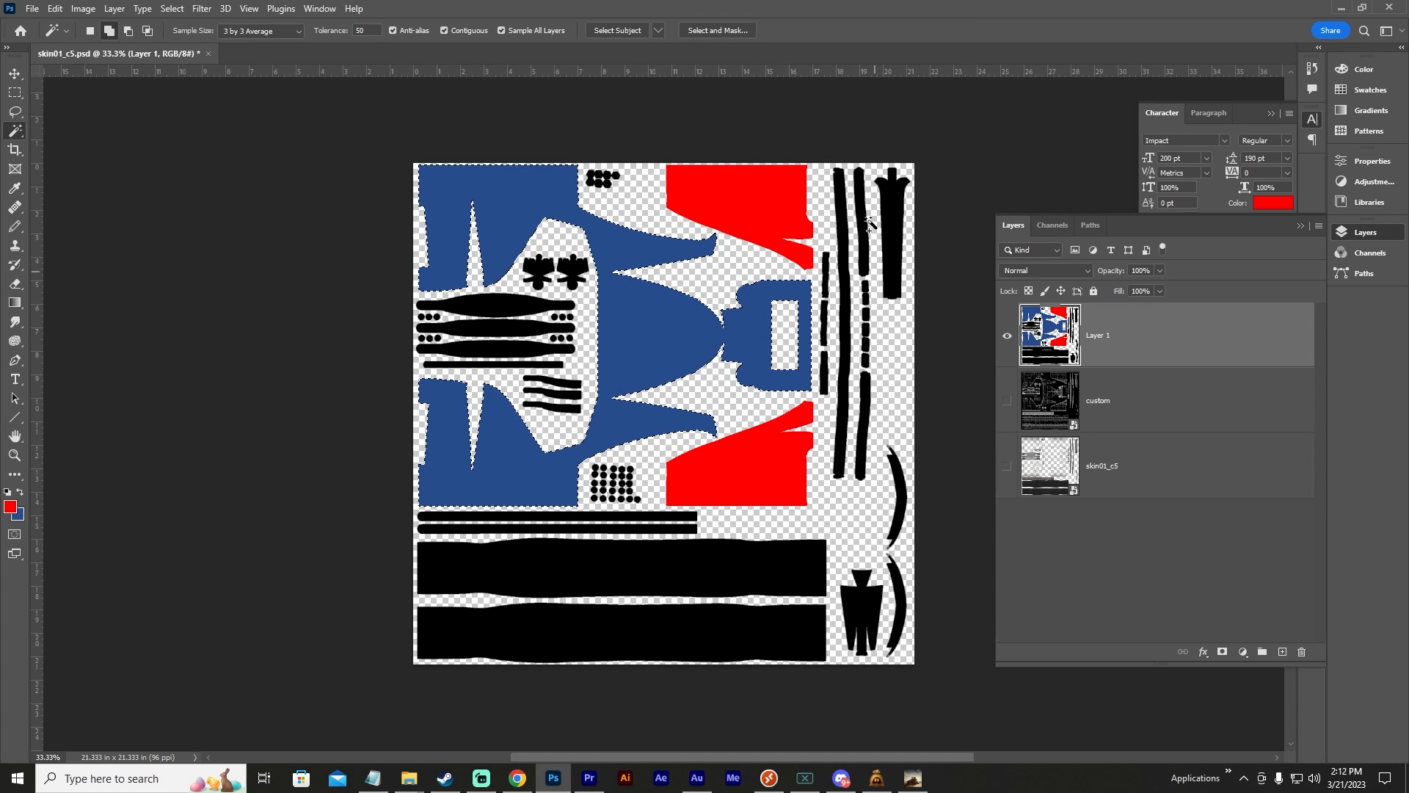
Save the document and export it as skin01_c5.png into the Style01Red folder, replacing the existing file.
key("ctrl+s")
left_click(15, 74)
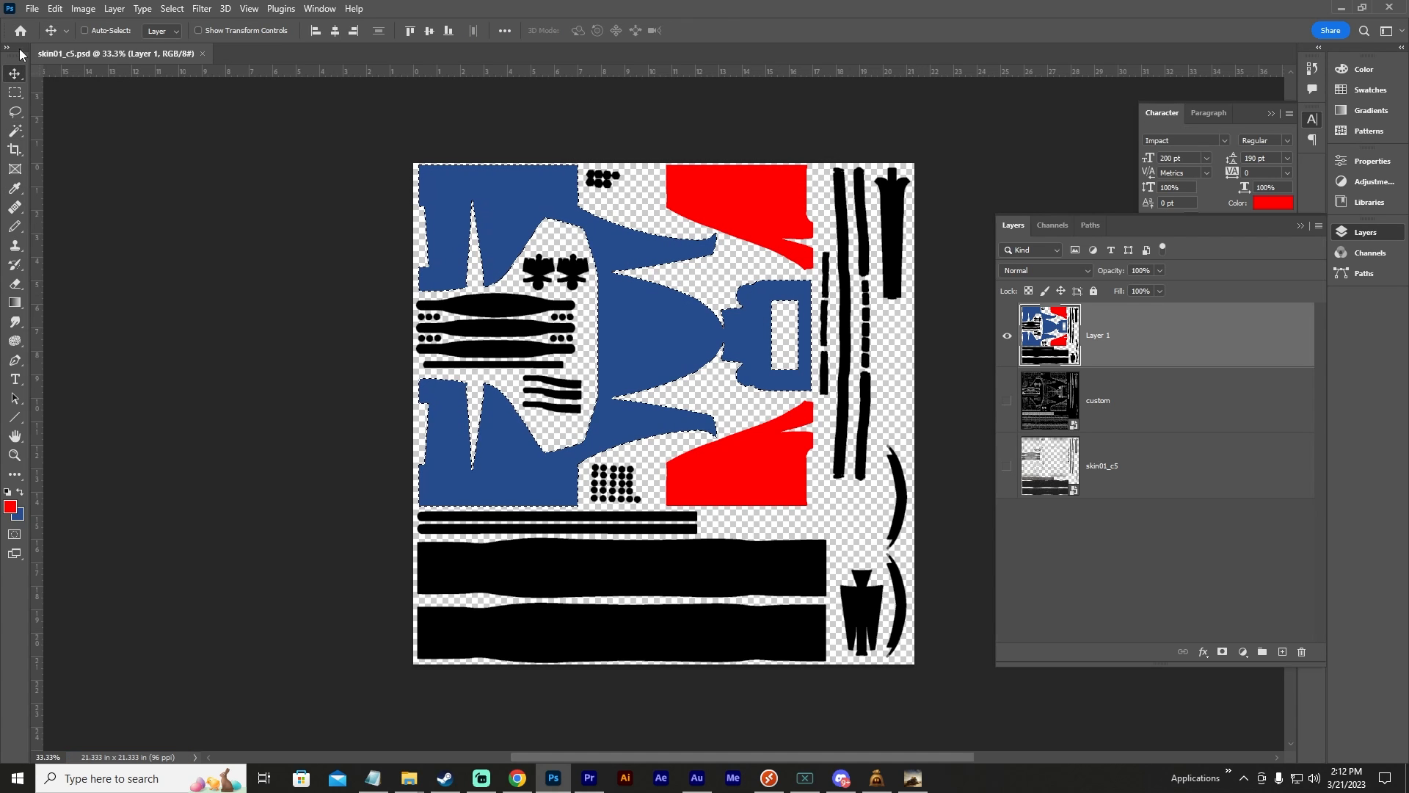
left_click(32, 8)
mouse_move(117, 263)
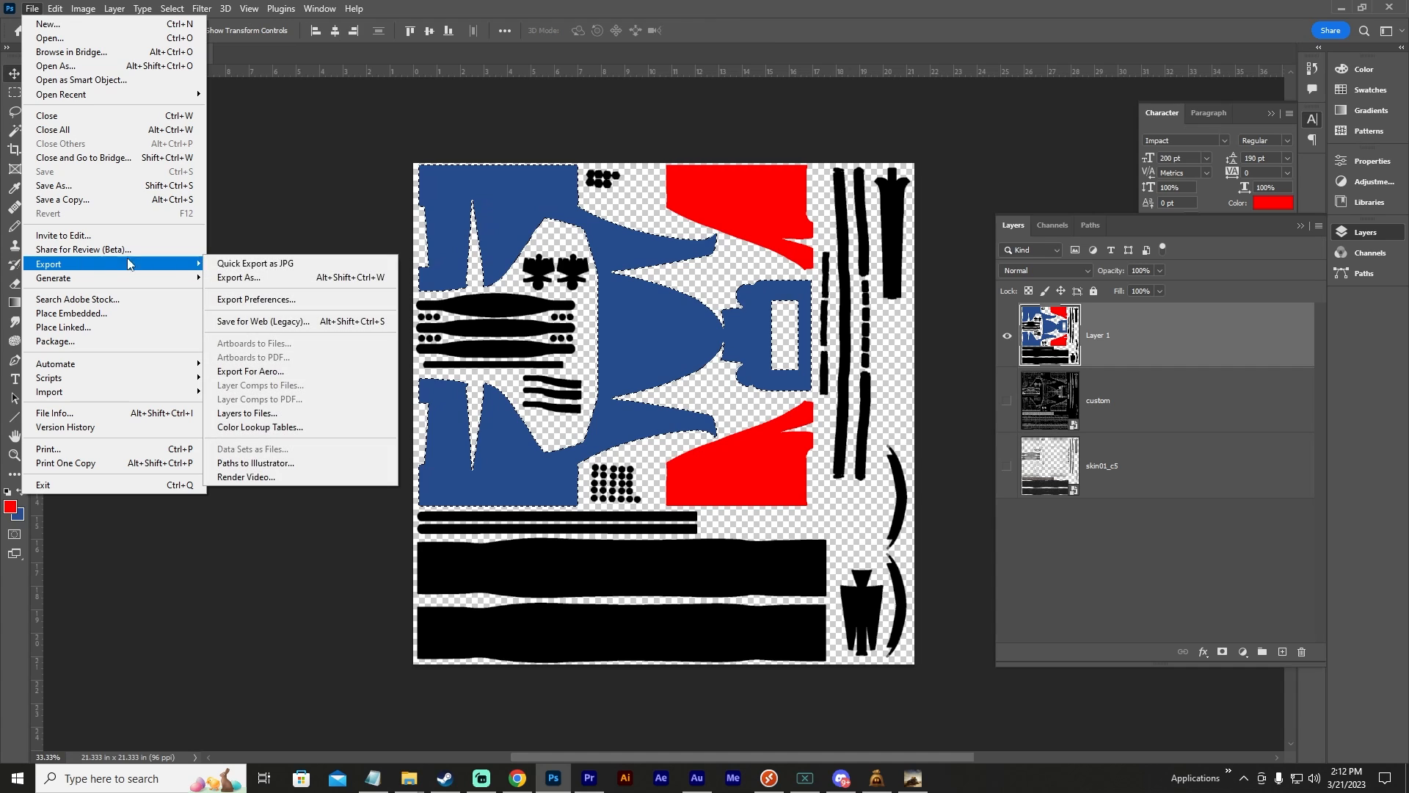
left_click(260, 276)
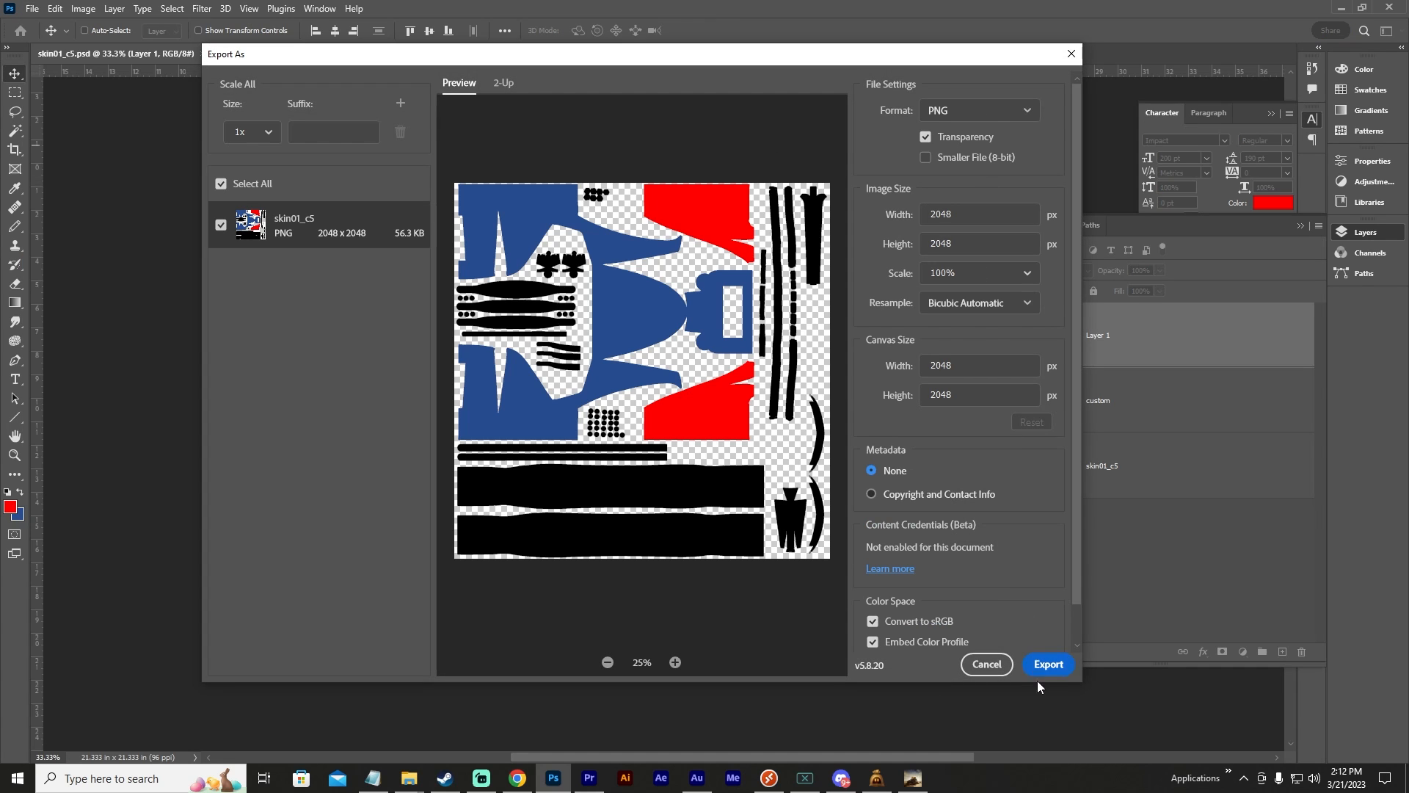
left_click(1048, 664)
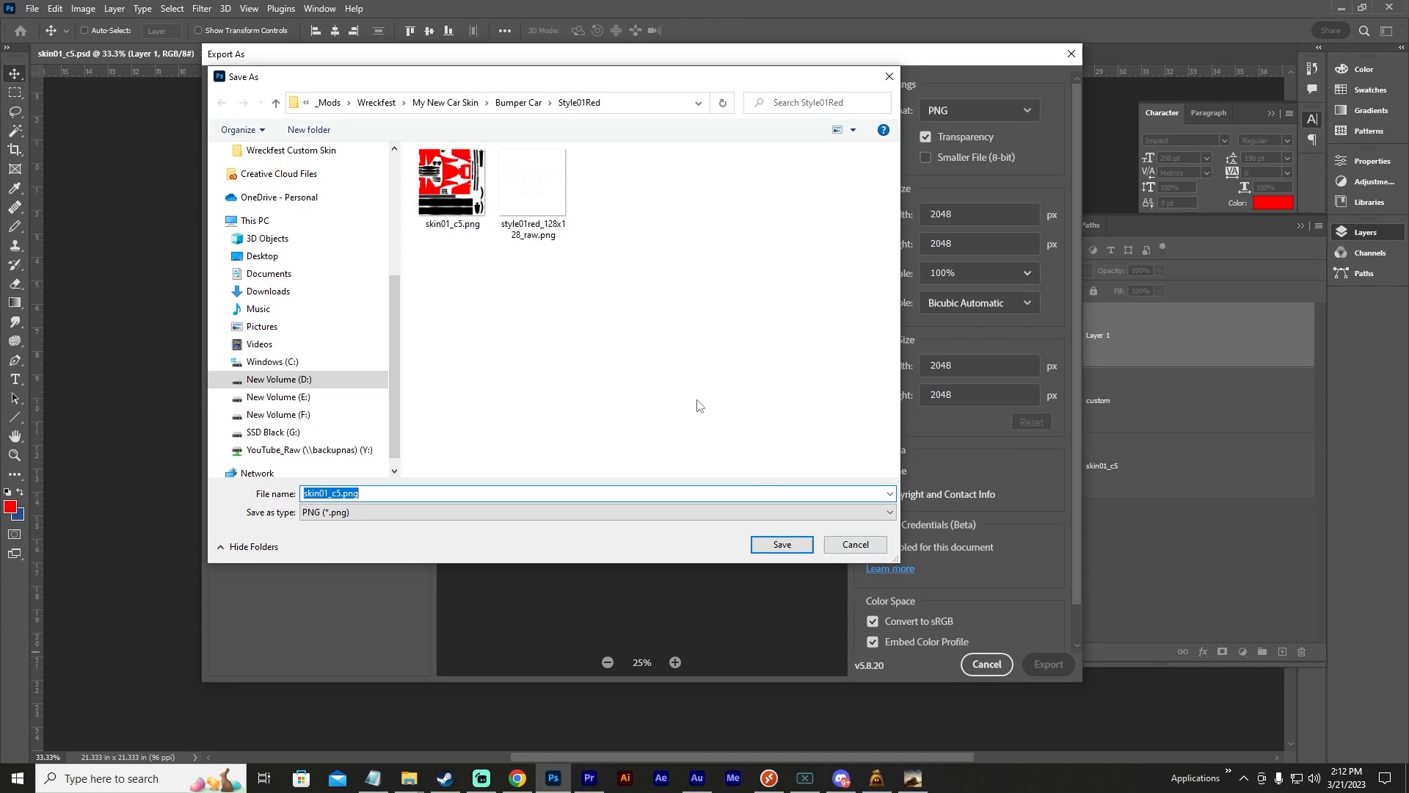
left_click(782, 545)
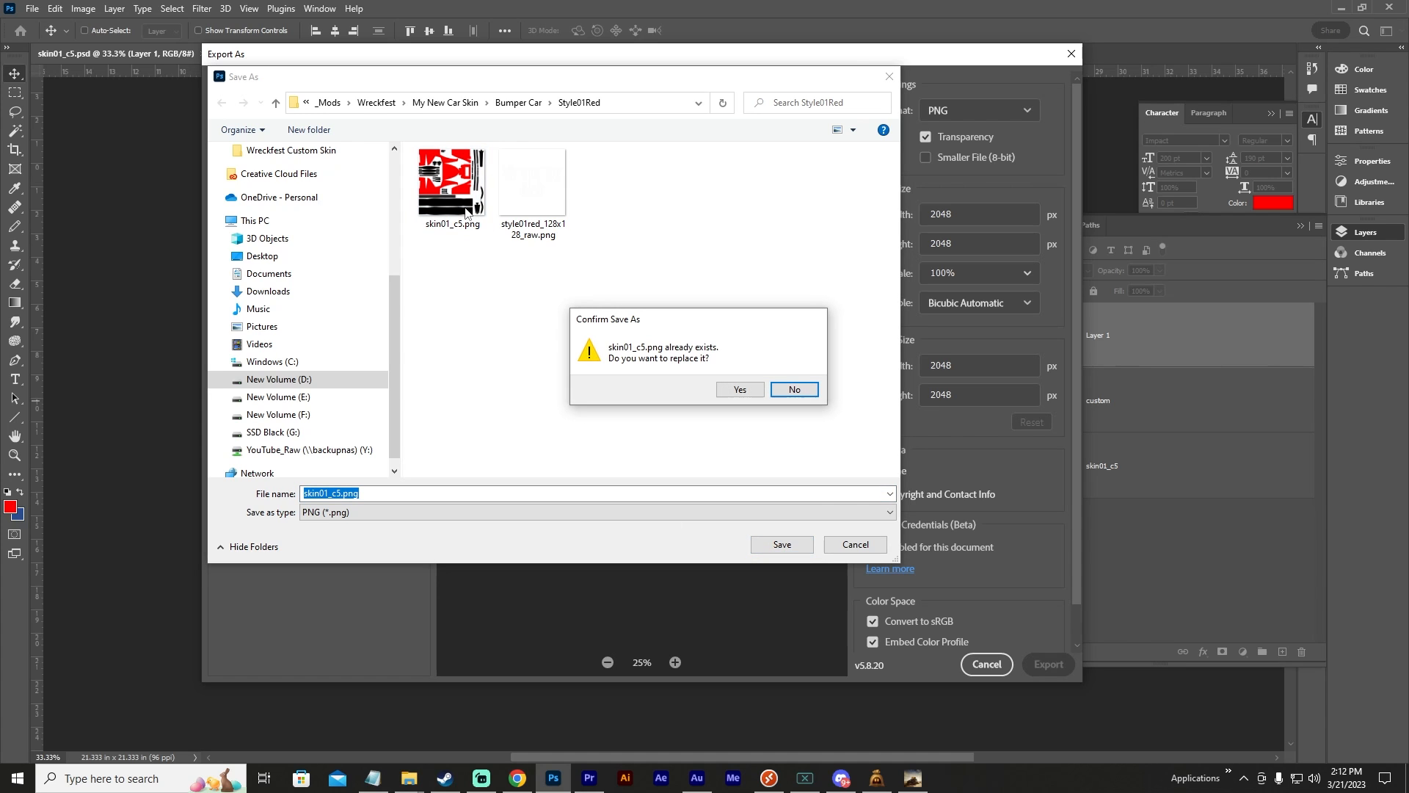
left_click(755, 393)
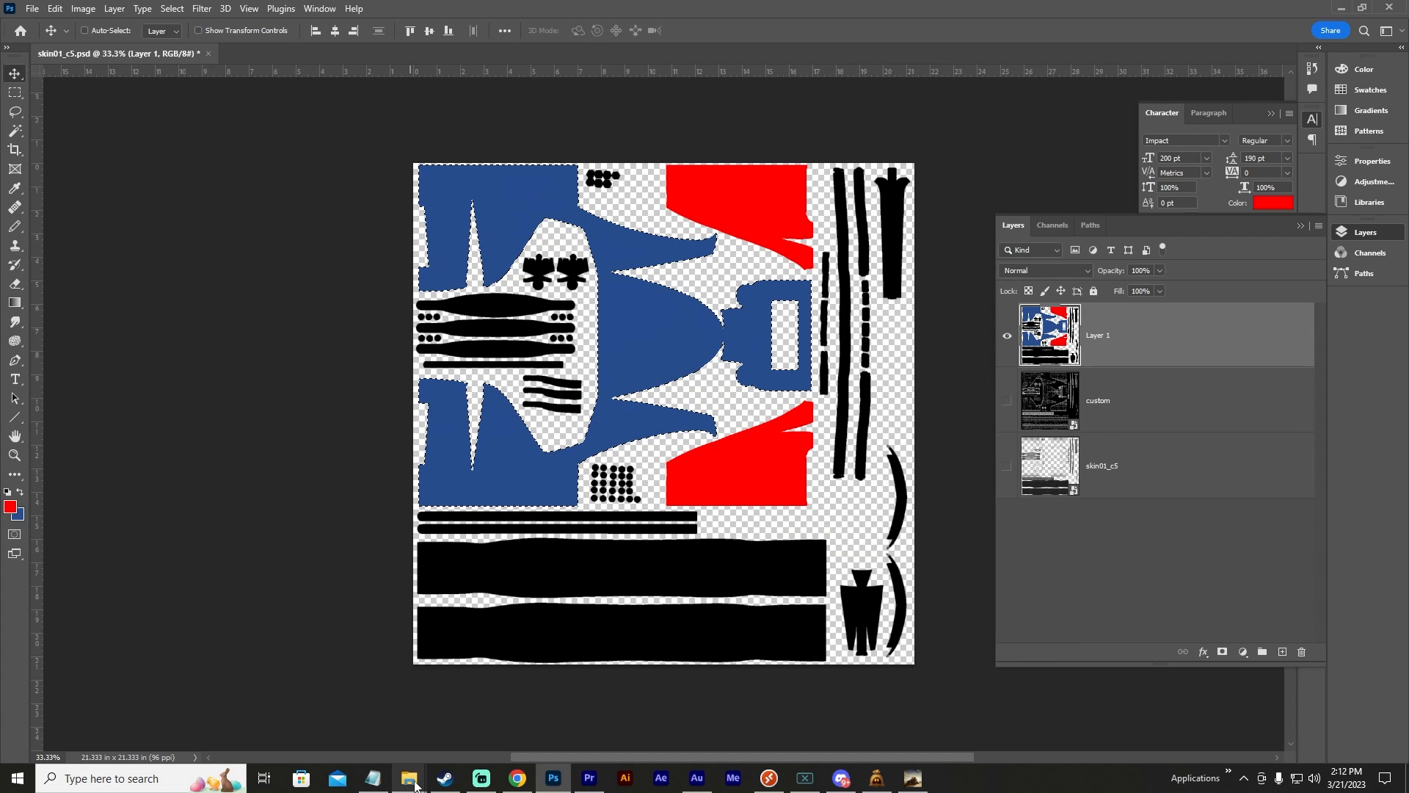
Switch to File Explorer and delete skin01_c5.bmap from the mod's style01redskin folder.
mouse_move(409, 778)
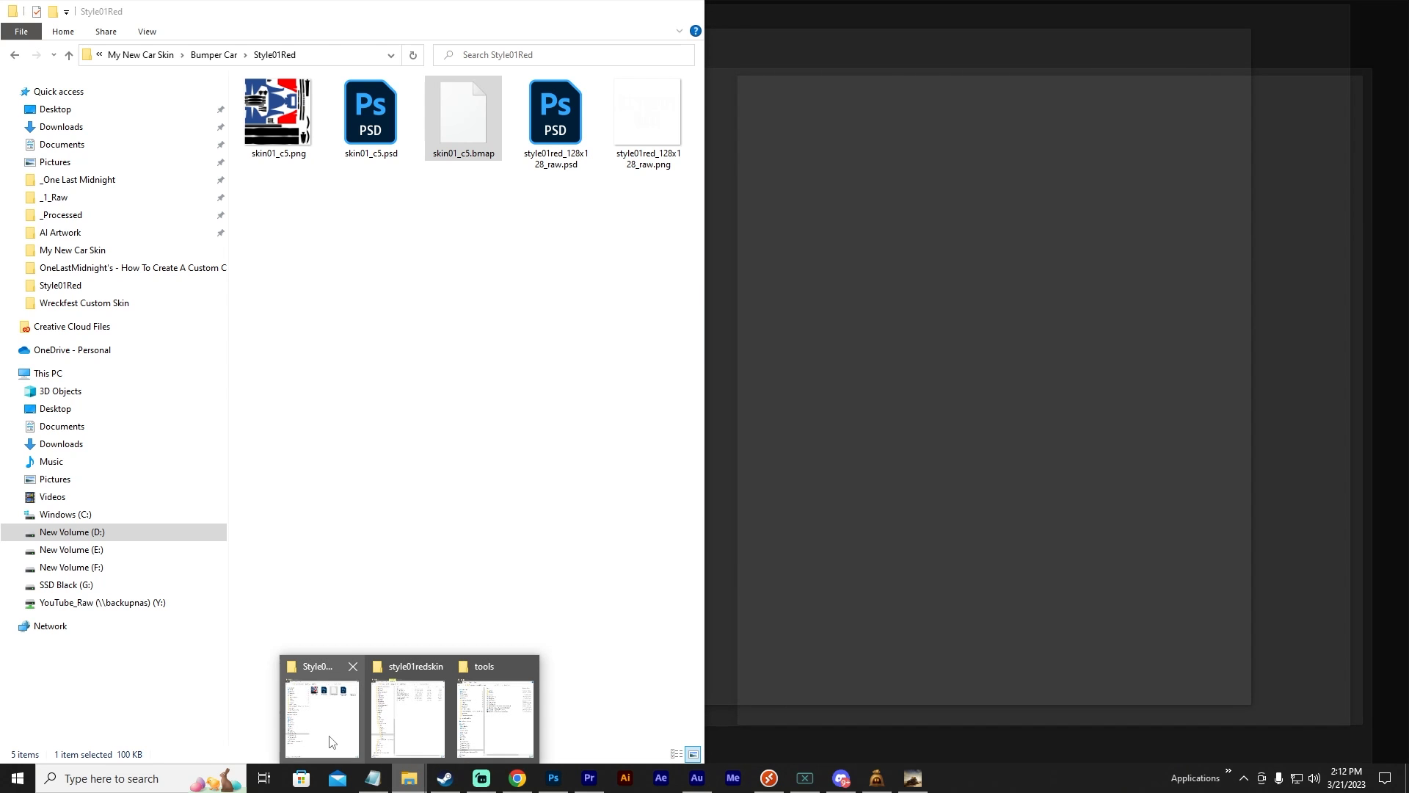
left_click(323, 723)
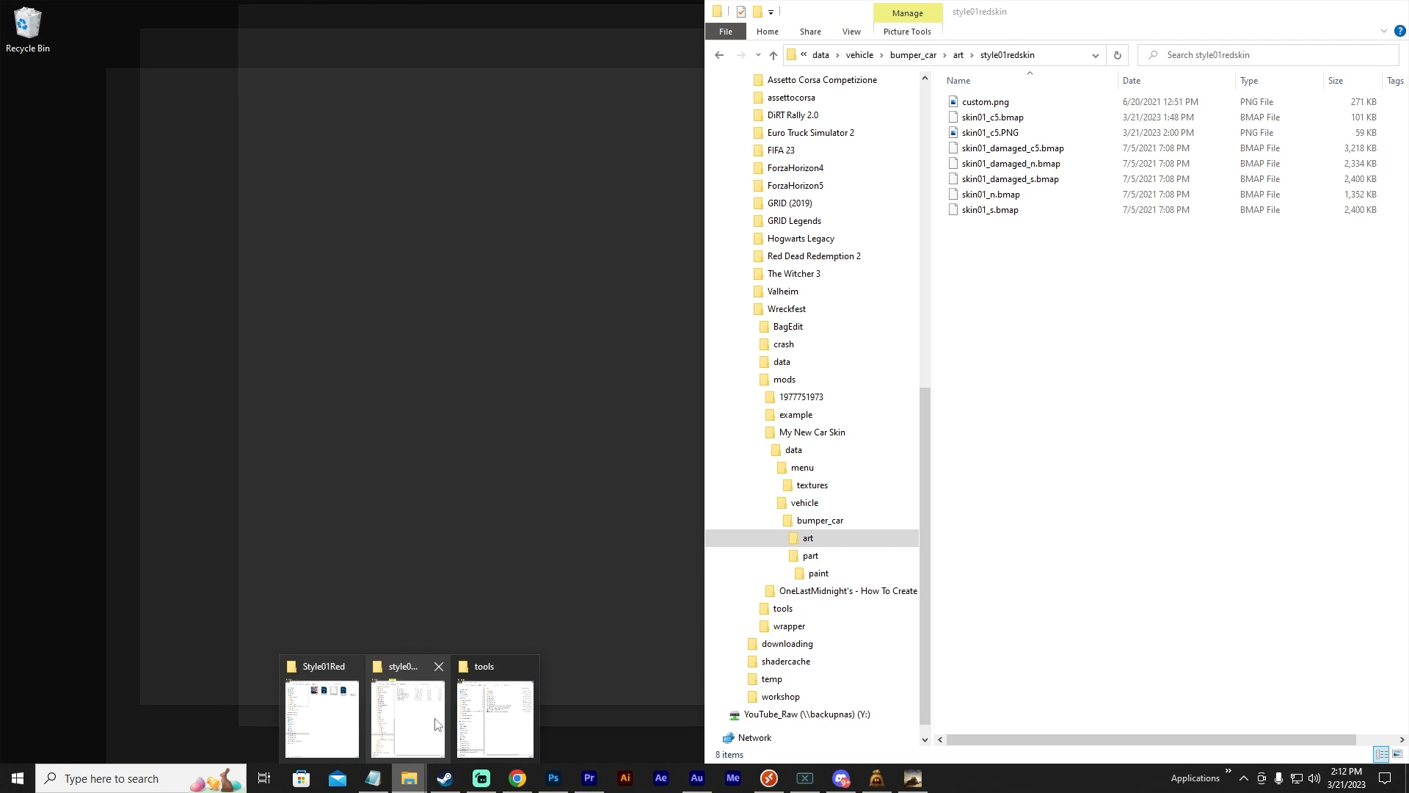
left_click(434, 721)
left_click(1035, 119)
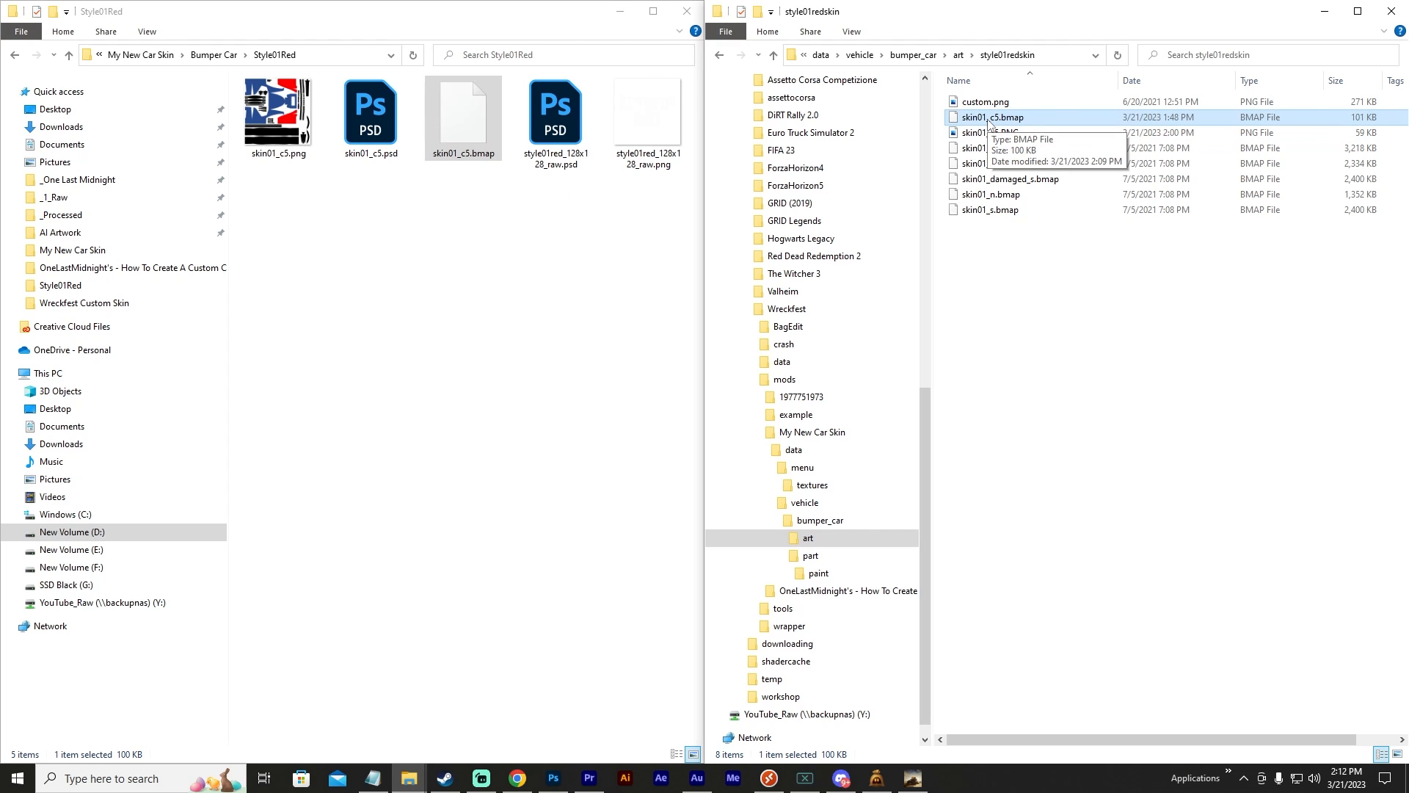
key("Delete")
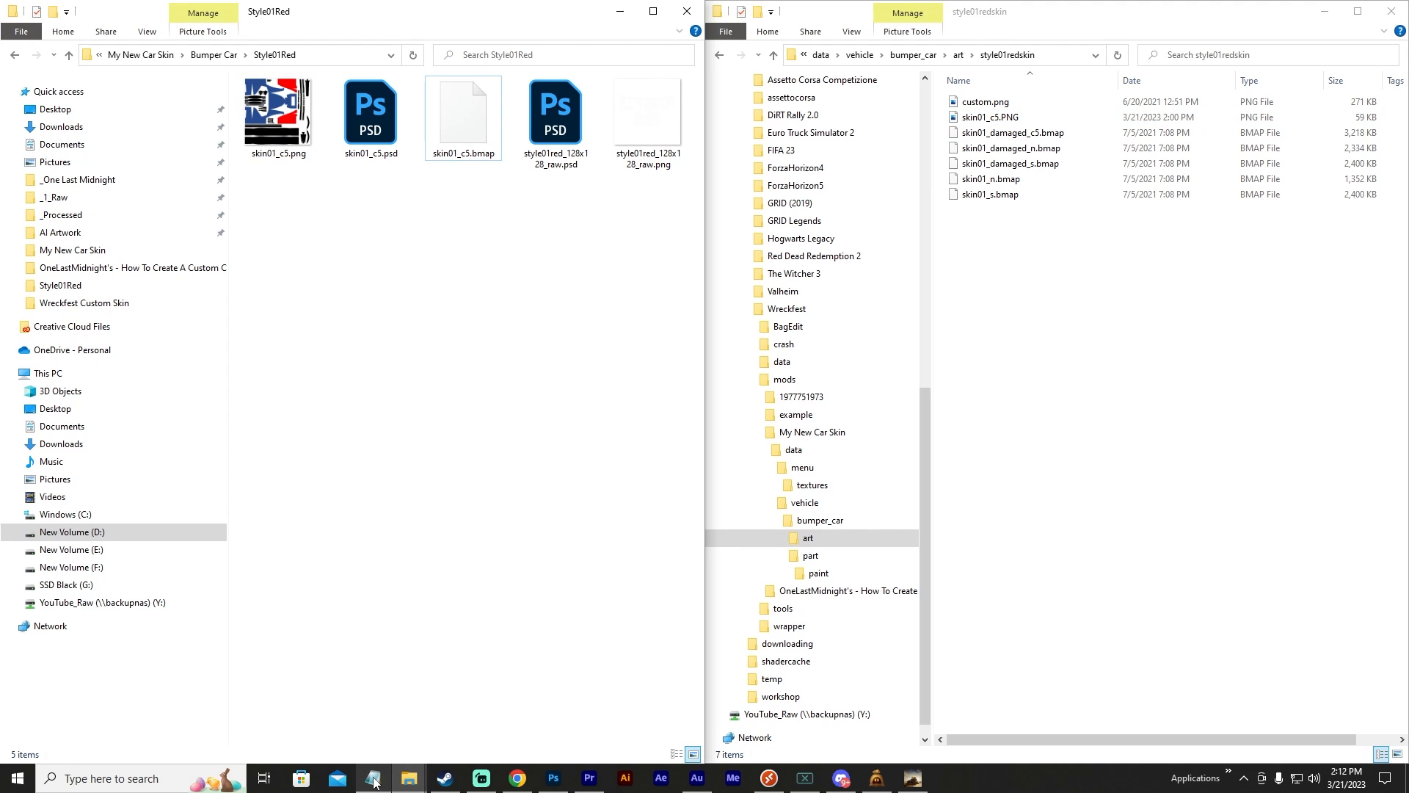
Convert the updated skin01_c5.png to a BMAP texture with Breckfest.exe in the Wreckfest tools folder.
mouse_move(409, 778)
left_click(506, 731)
left_click_drag(279, 113, 1059, 249)
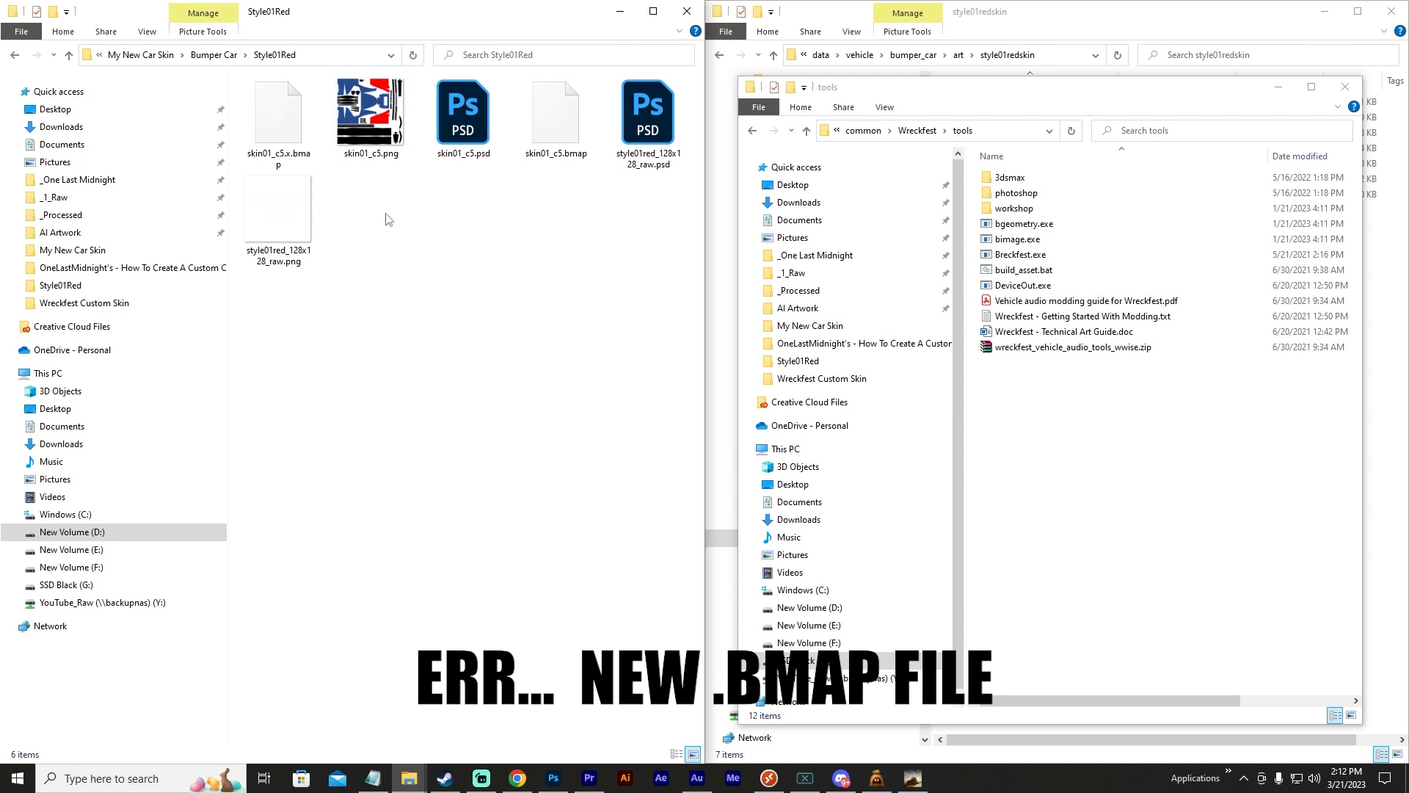
Delete the outdated skin01_c5.bmap from the Style01Red folder.
left_click(555, 154)
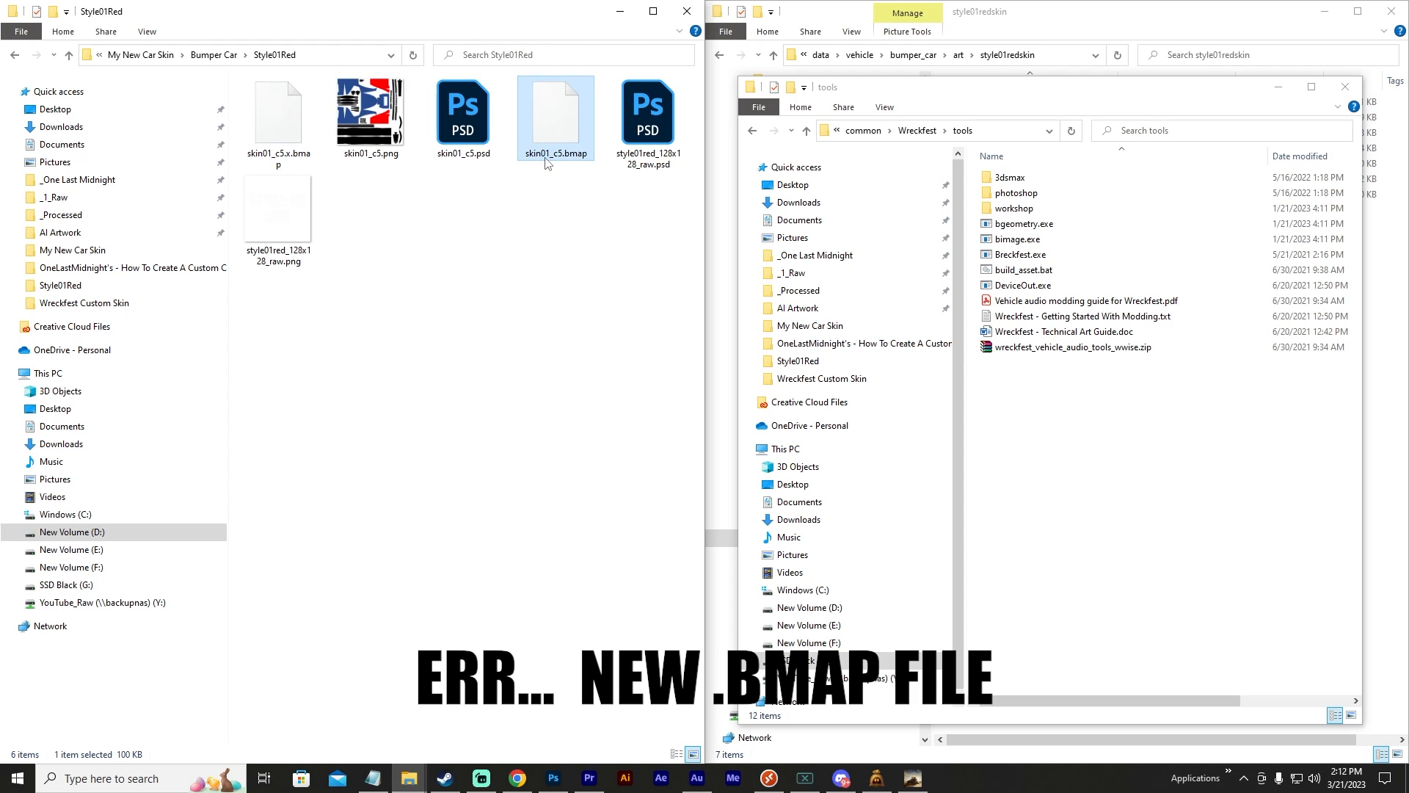
left_click(546, 155)
key("ctrl+c")
key("Escape")
key("Delete")
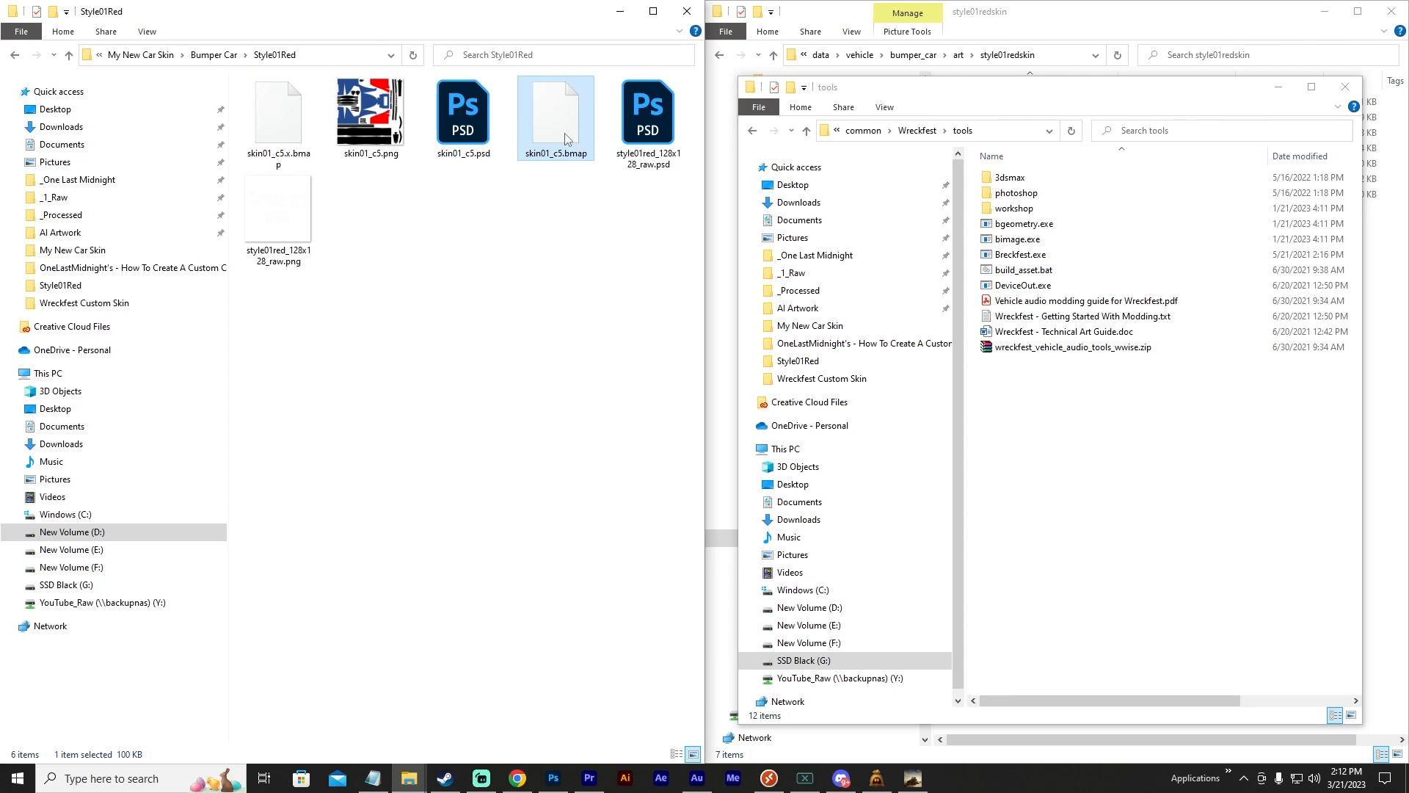
Rename the newly converted skin01_c5.x.bmap in the Style01Red folder to skin01_c5.bmap.
left_click(285, 166)
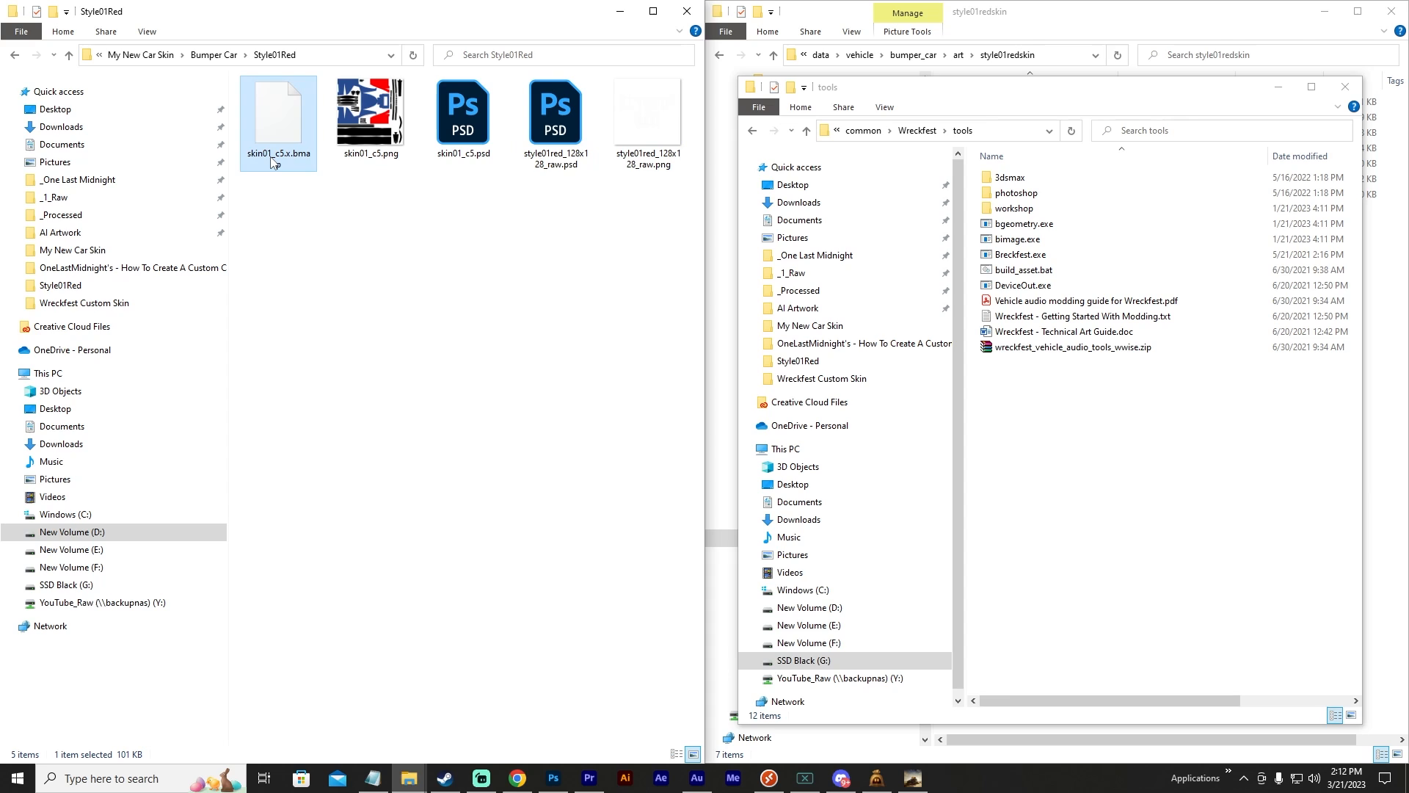
left_click(270, 163)
key("ctrl+v")
left_click(332, 345)
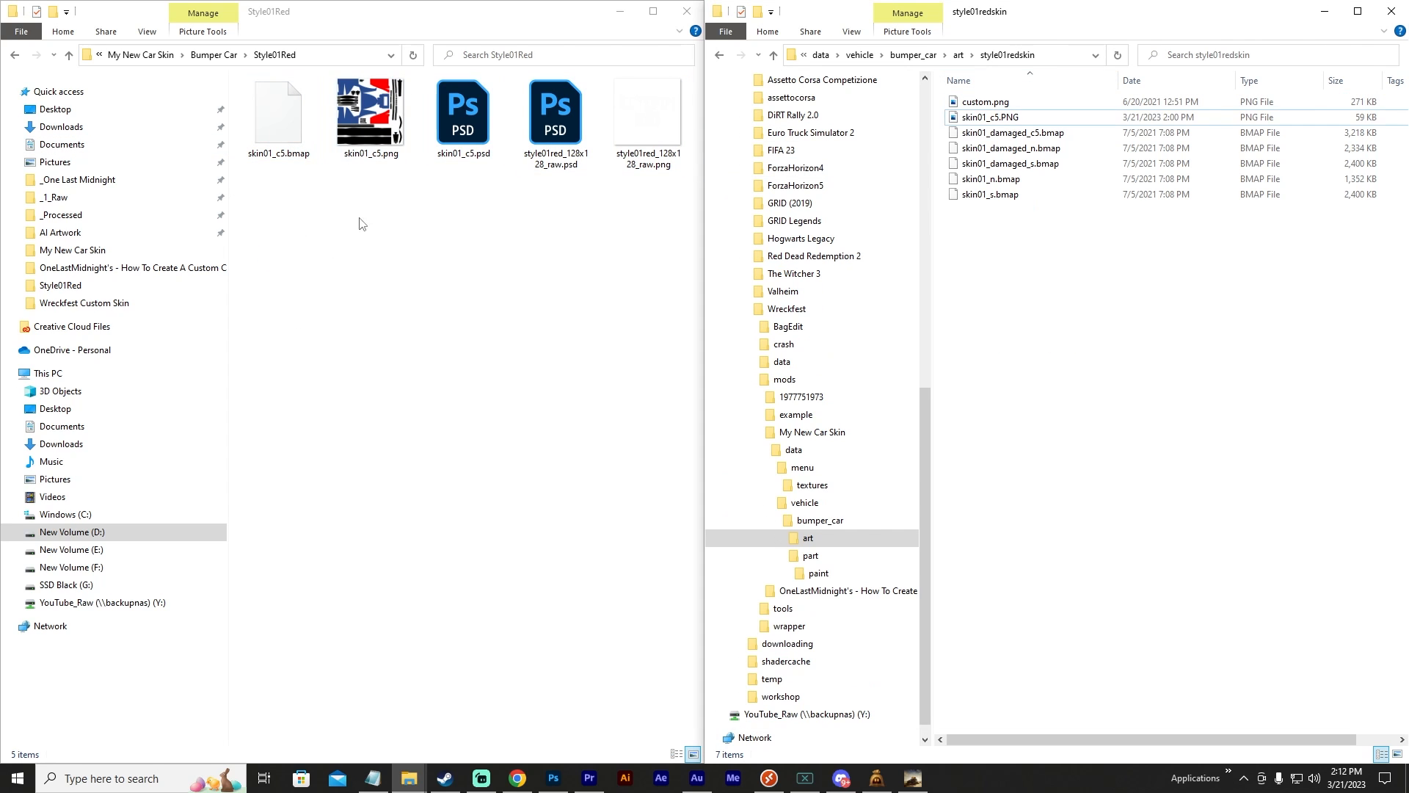
Move skin01_c5.bmap from the Style01Red folder into the mod's style01redskin folder.
left_click_drag(279, 123, 1123, 341)
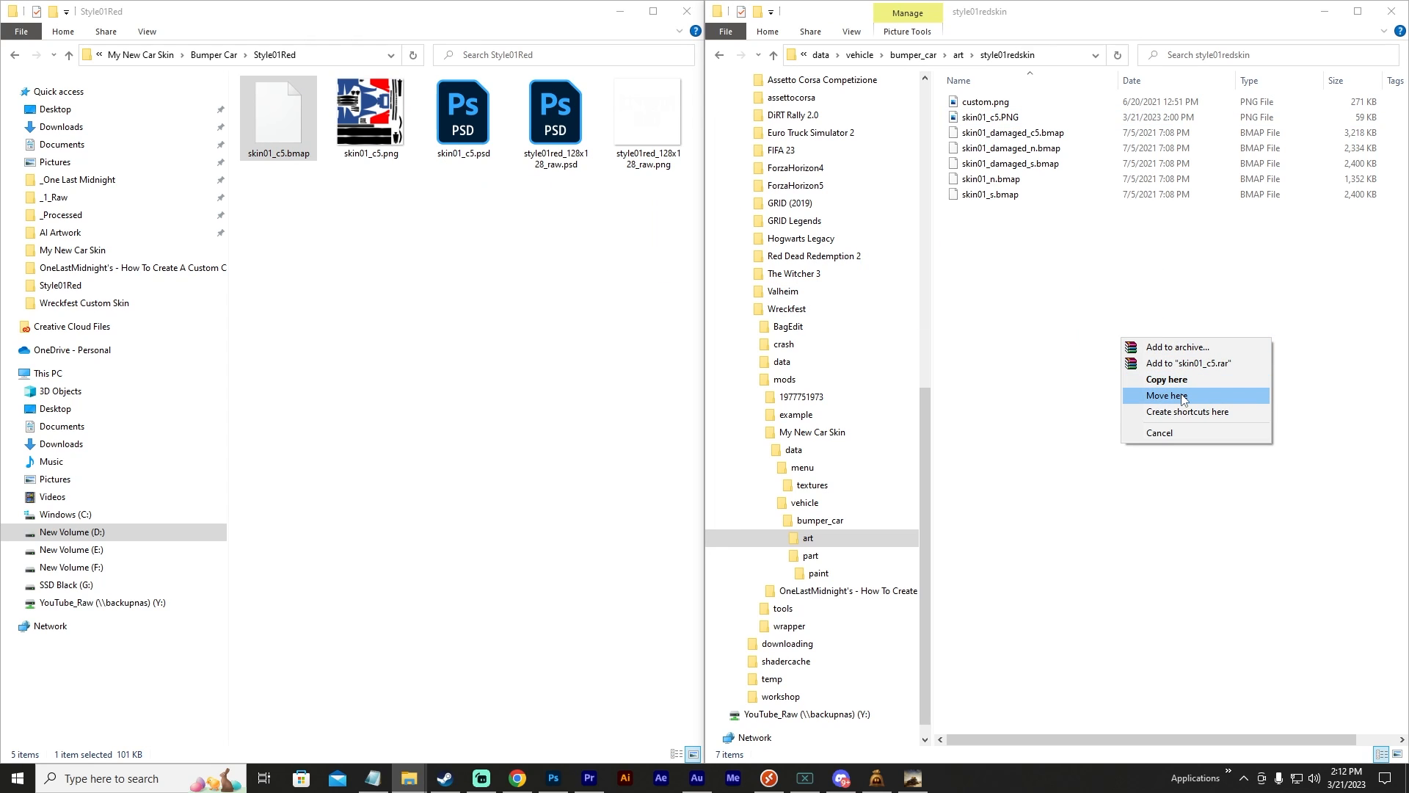
left_click(1180, 396)
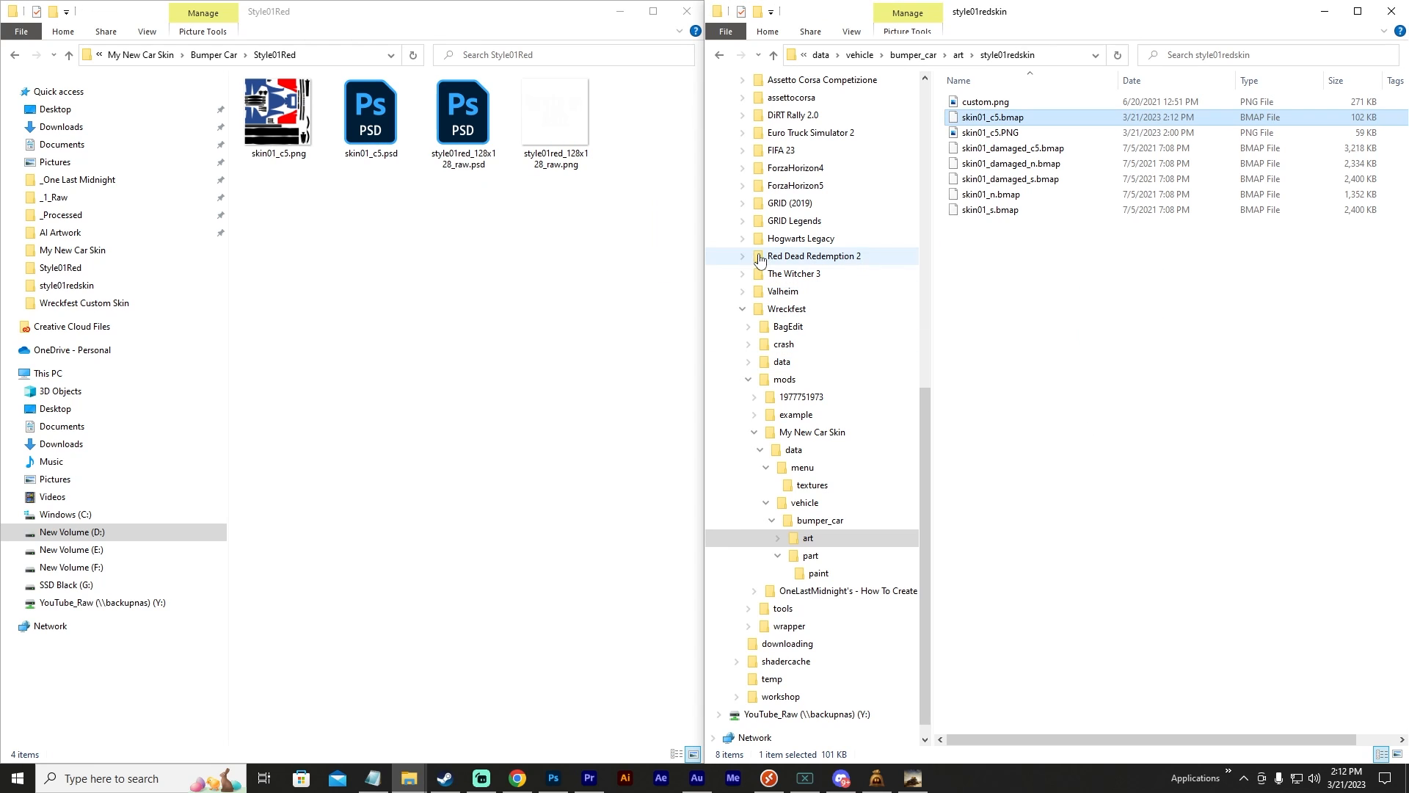
left_click(1060, 385)
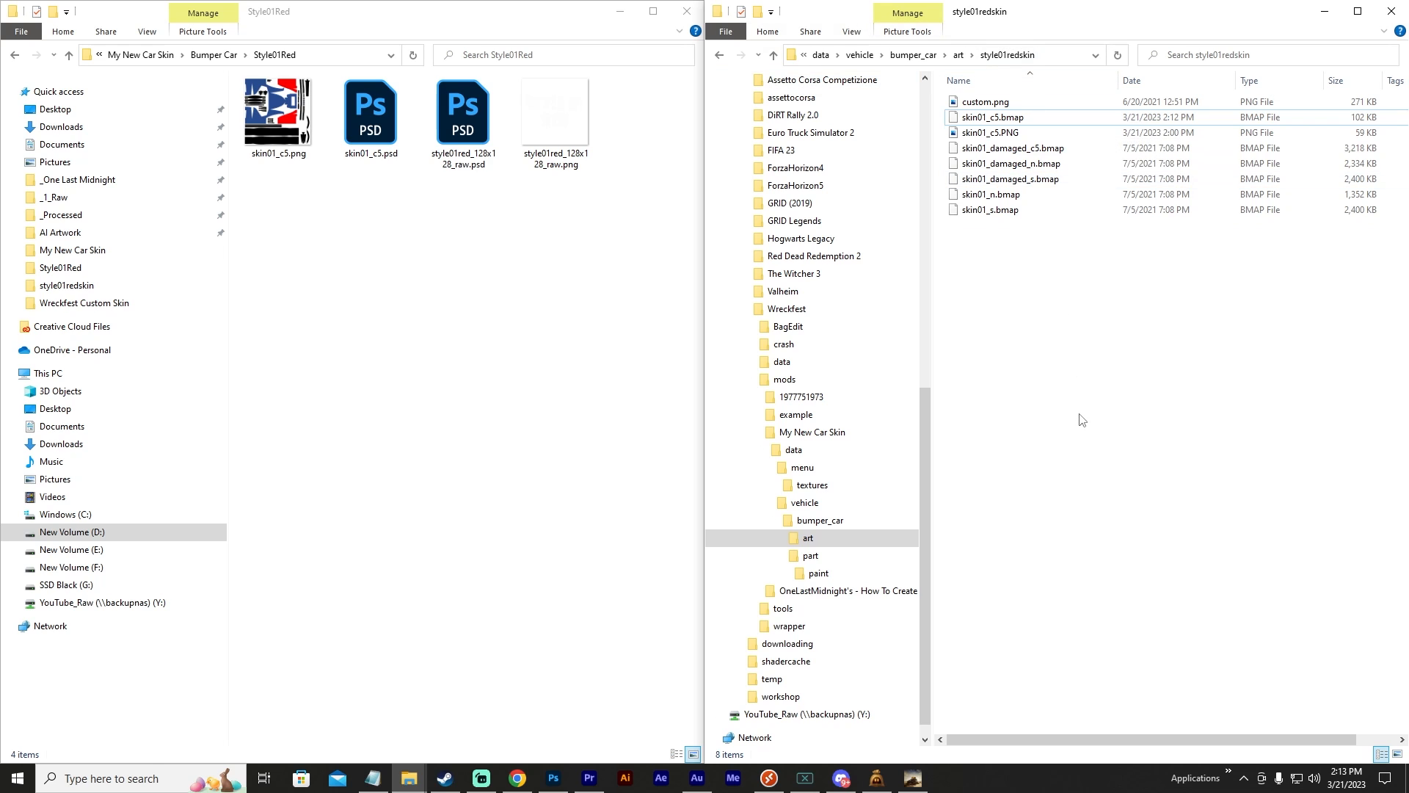
Switch to Wreckfest, apply the Style 01 Red style to the bumper car and inspect the skin from several angles.
left_click(912, 778)
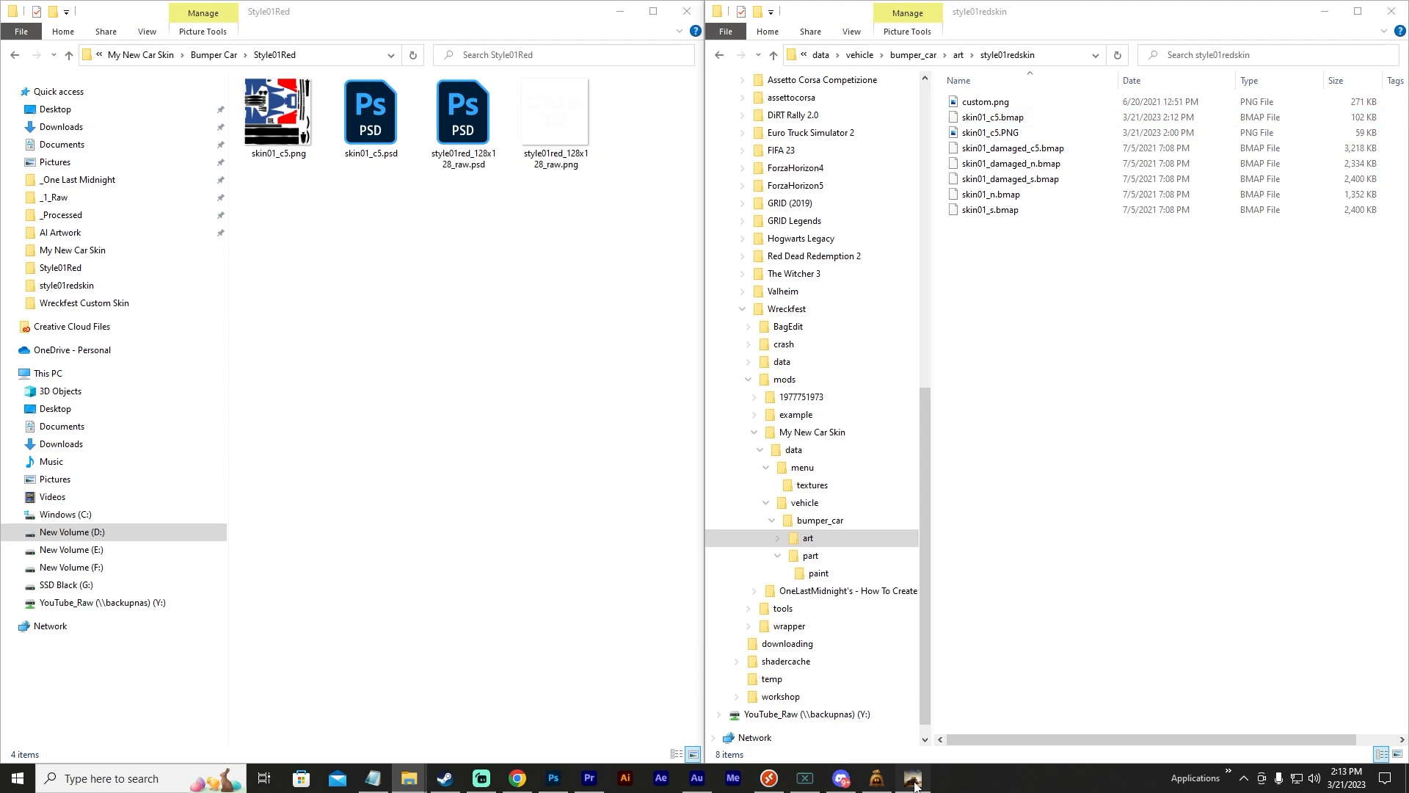
left_click(569, 690)
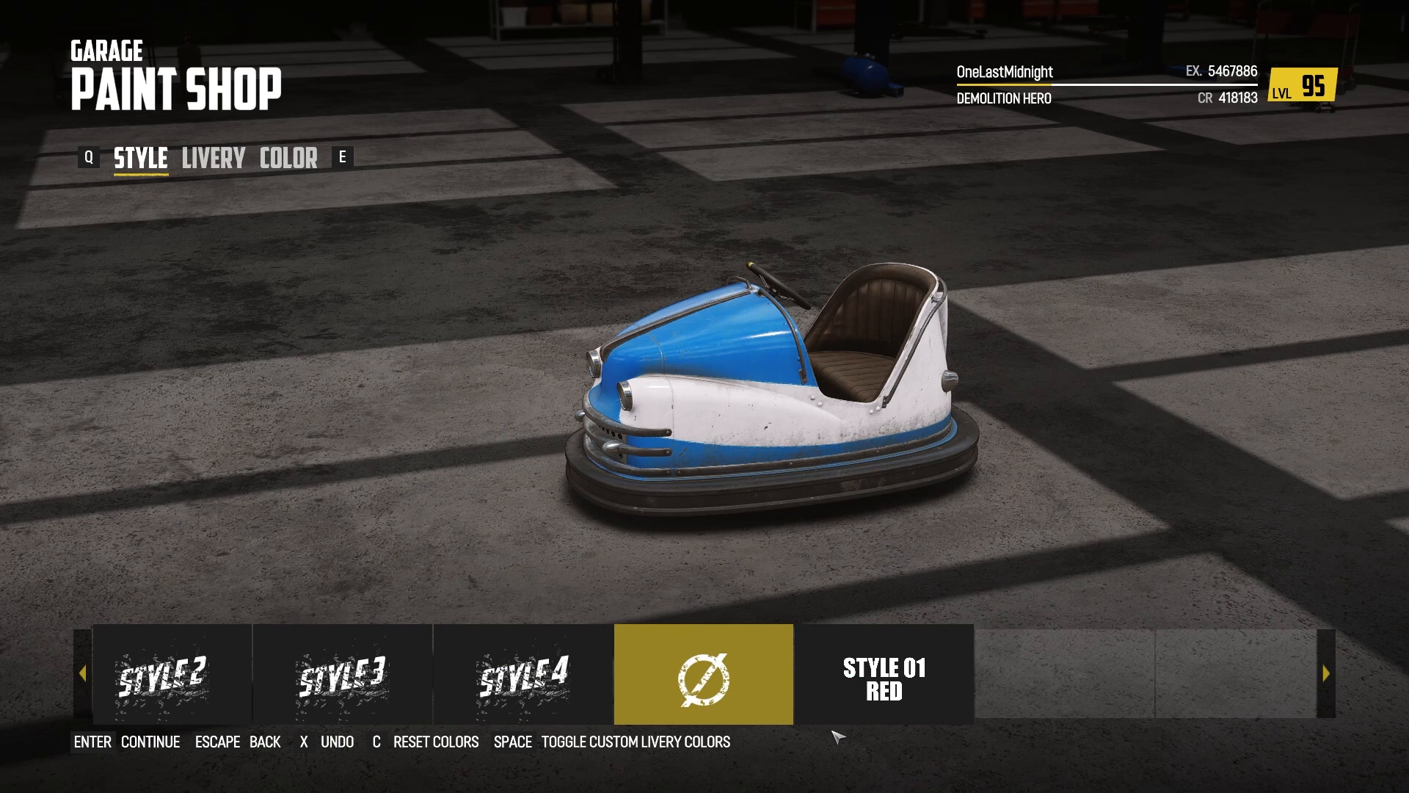
key("Right")
key("Return")
left_click_drag(749, 394, 1135, 391)
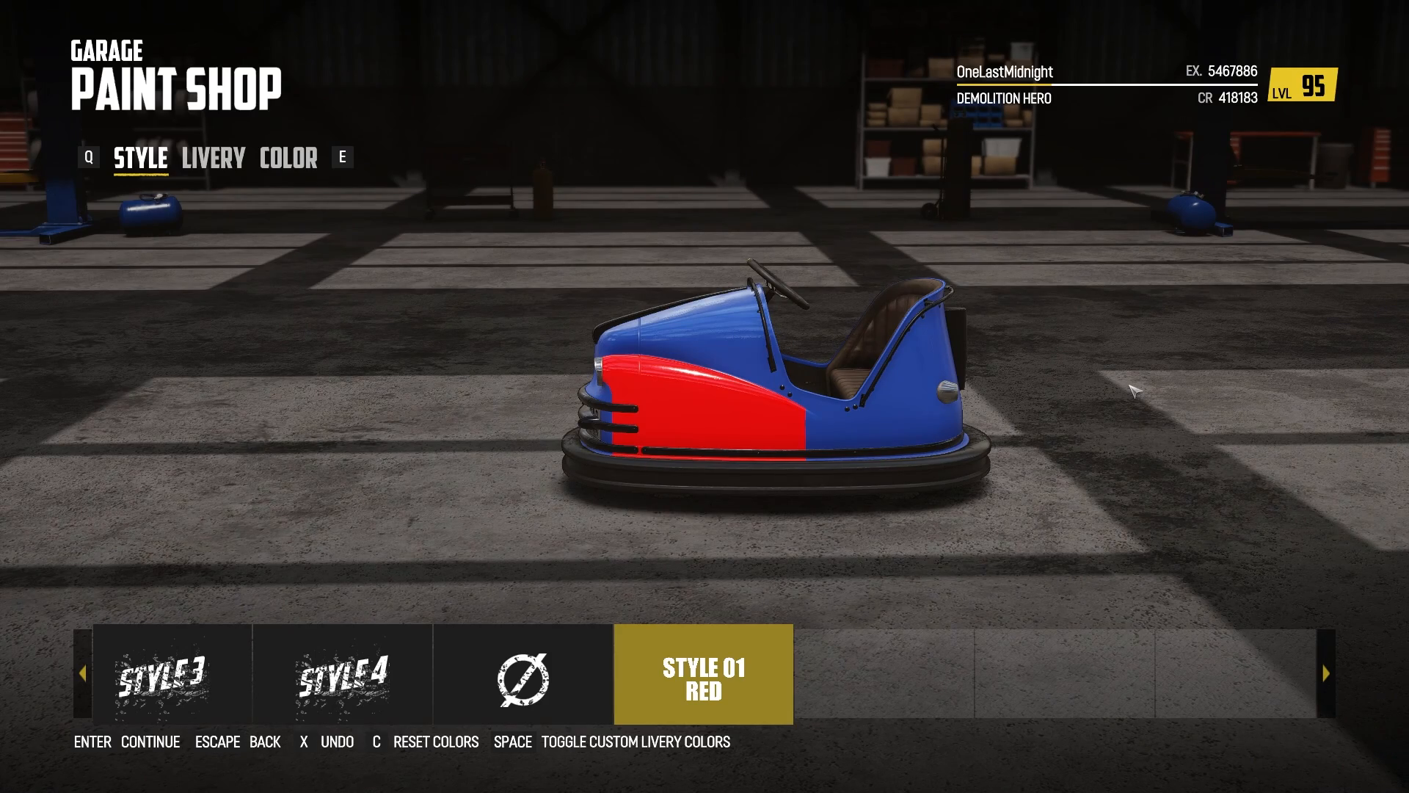
left_click_drag(1074, 275, 788, 541)
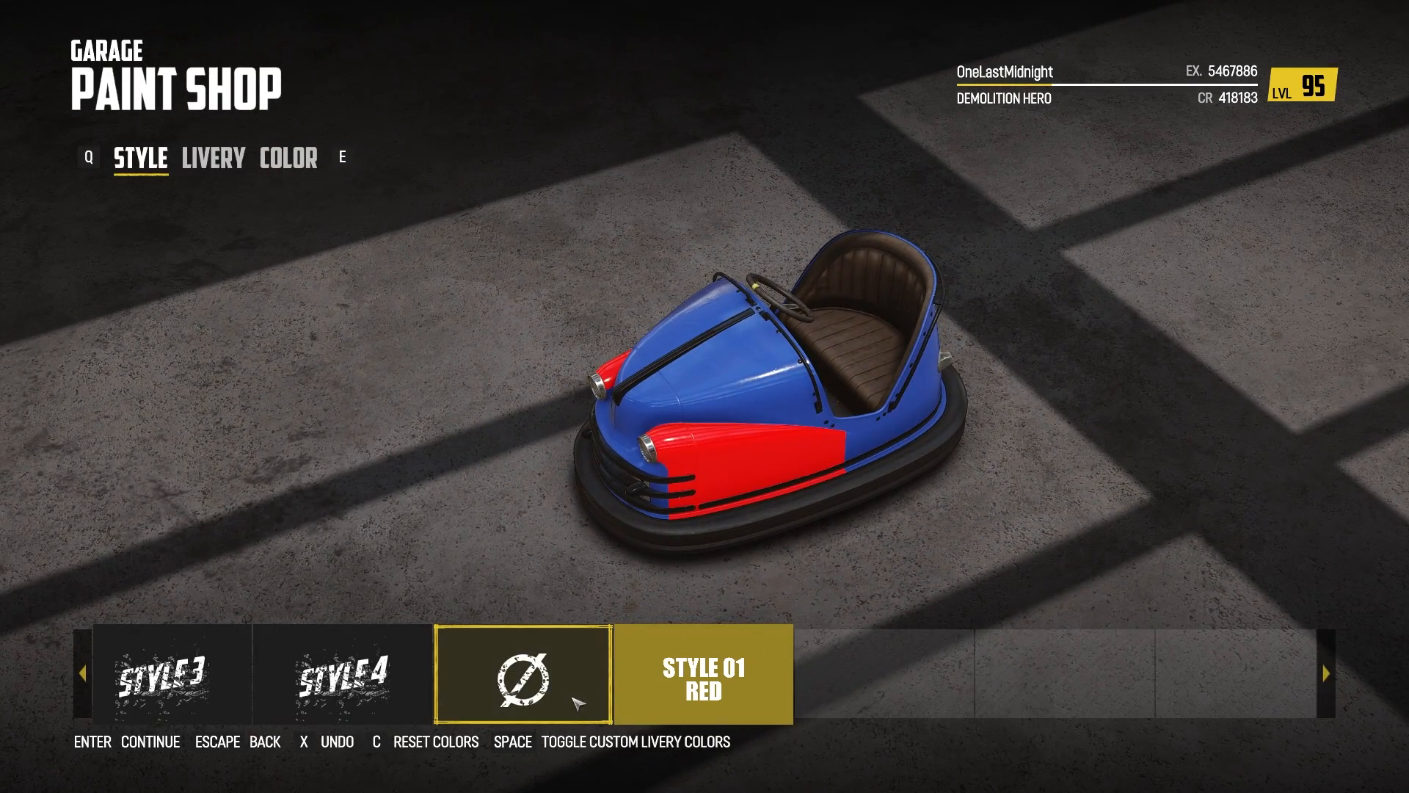
Switch to Photoshop and clear the active selection in skin01_c5.psd.
key("alt+Tab")
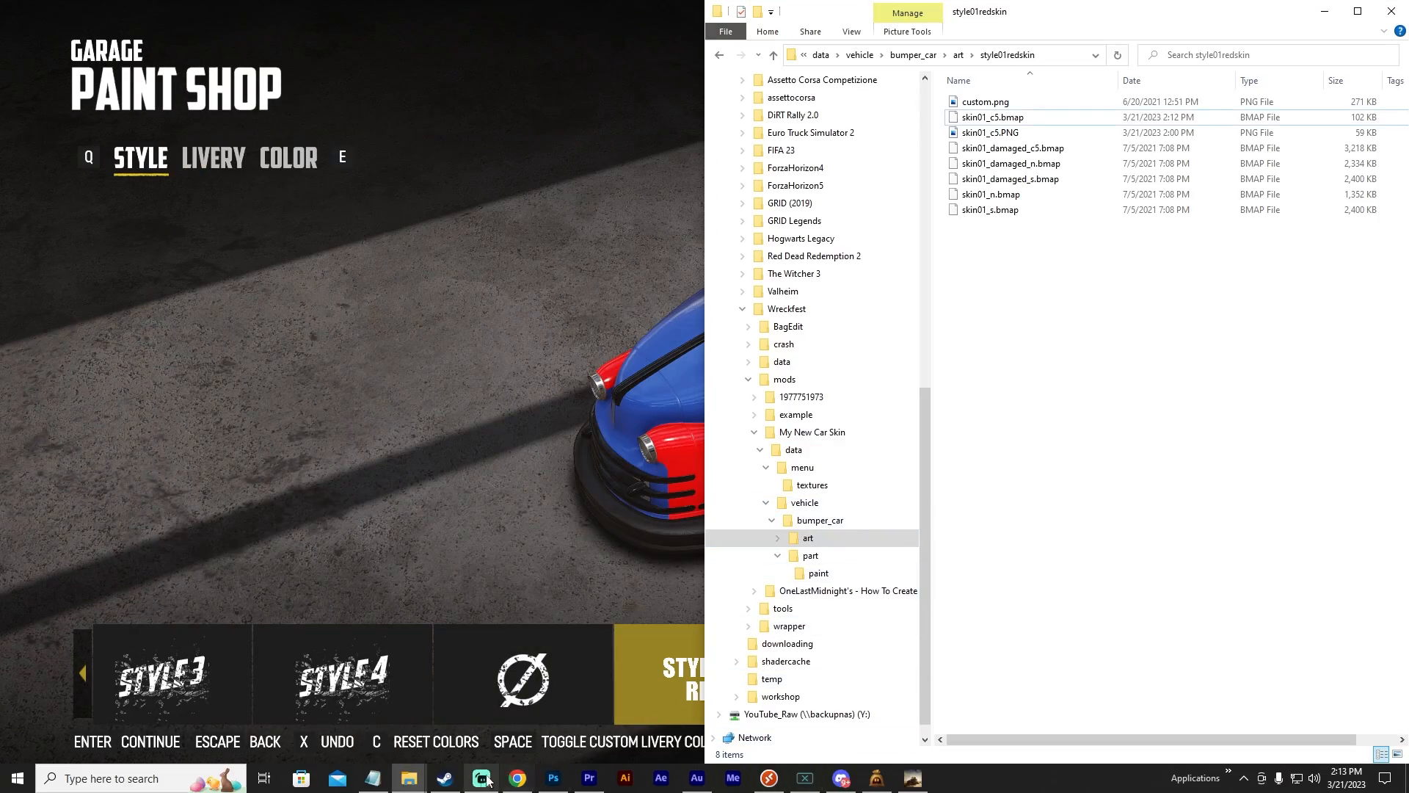
left_click(554, 778)
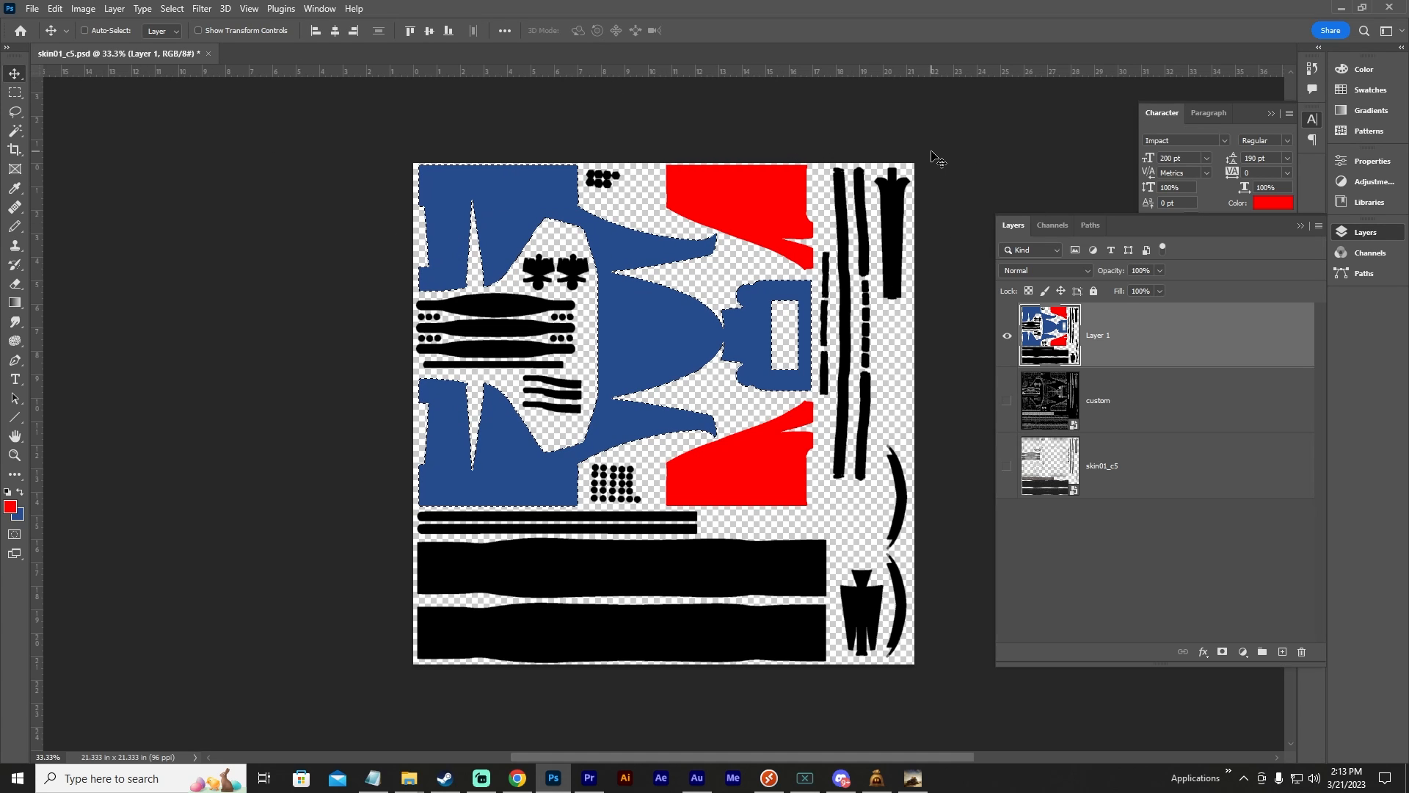
key("ctrl+d")
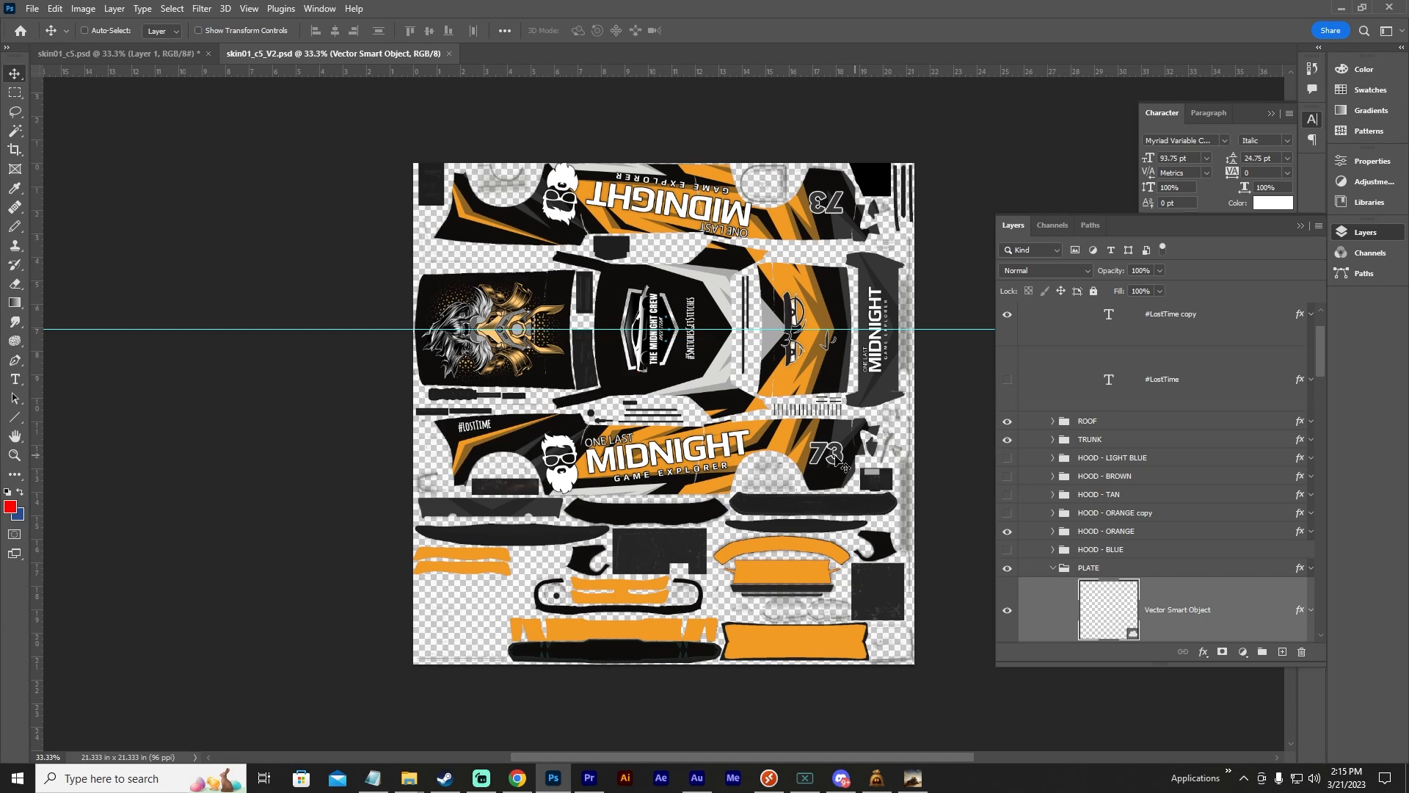
Toggle the ROOF, TRUNK and HOOD - ORANGE groups off and on in skin01_c5_V2.psd to see what each one covers.
left_click(1007, 422)
left_click(1007, 421)
left_click(1007, 440)
left_click(1007, 441)
left_click(1007, 531)
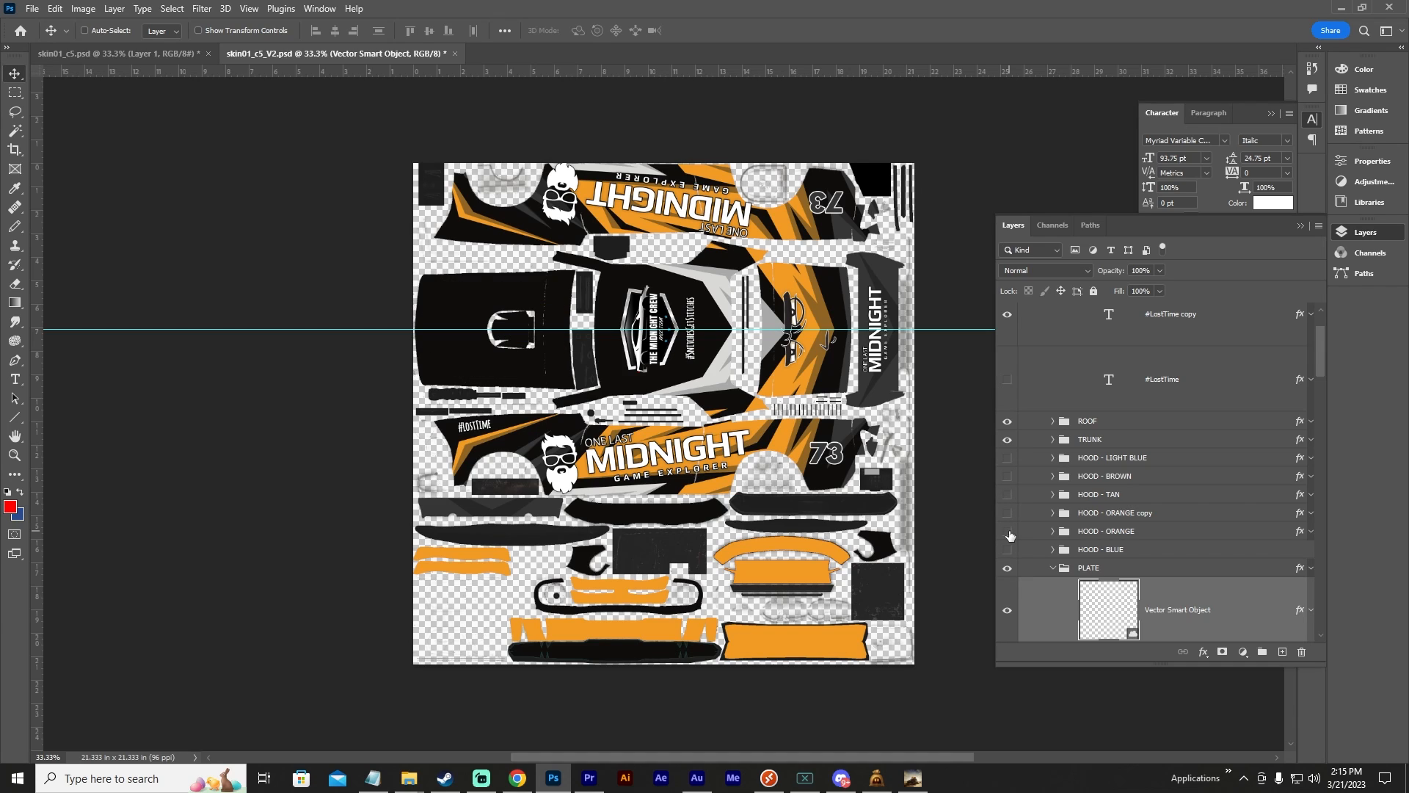
left_click(1007, 532)
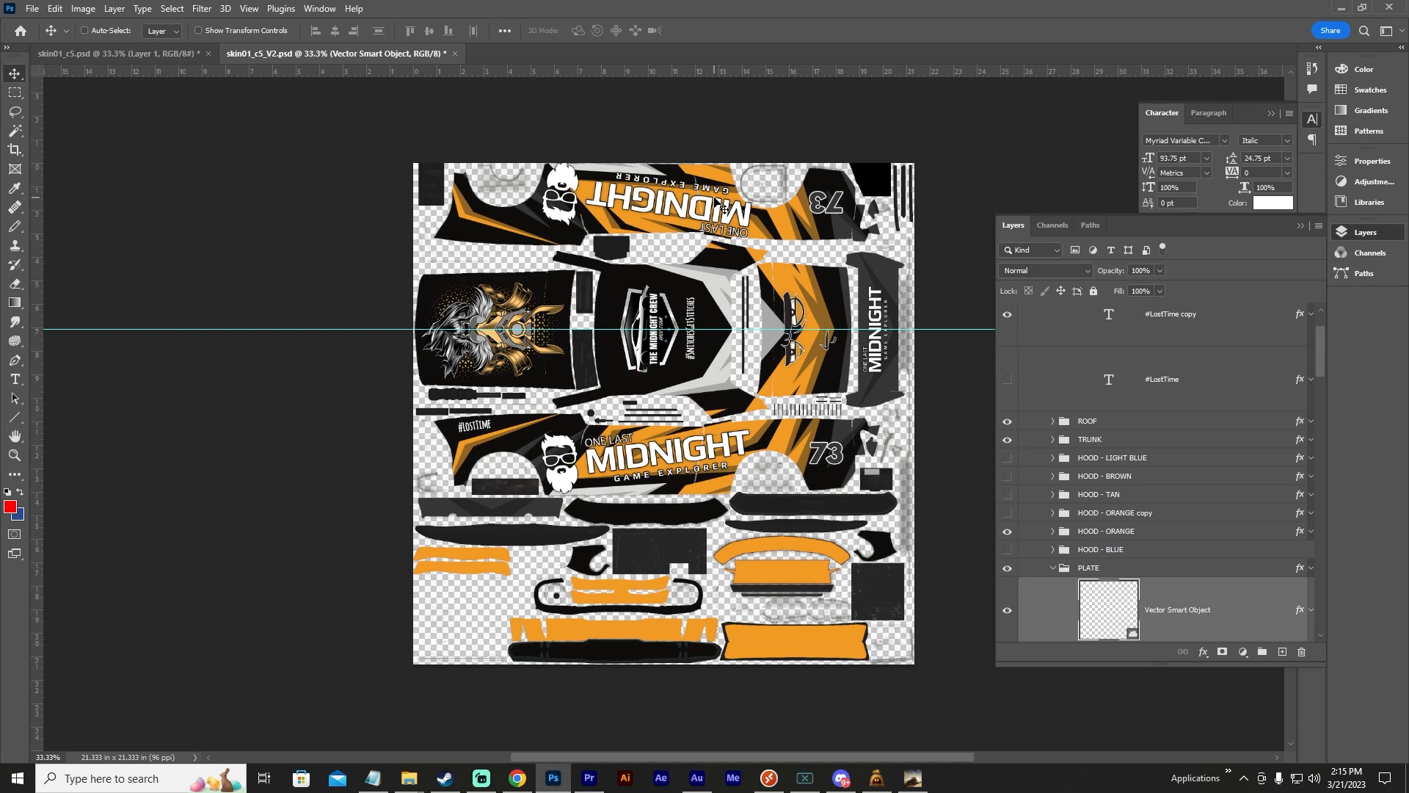
Switch to Wreckfest and preview the aNERD Too Late, SGT. LEE and Deliberately Badadvice styles on the muscle car in the Paint Shop.
left_click(913, 778)
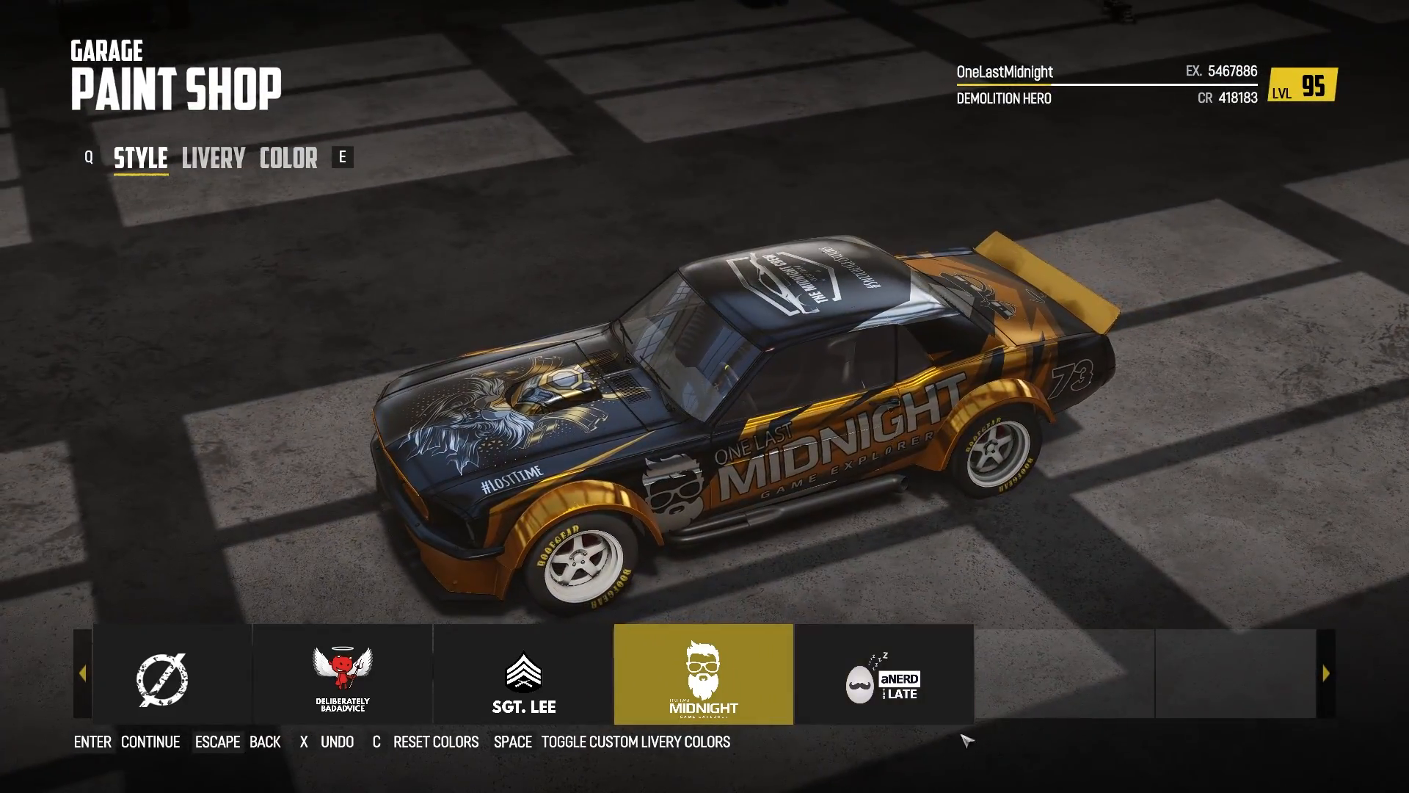
left_click(826, 684)
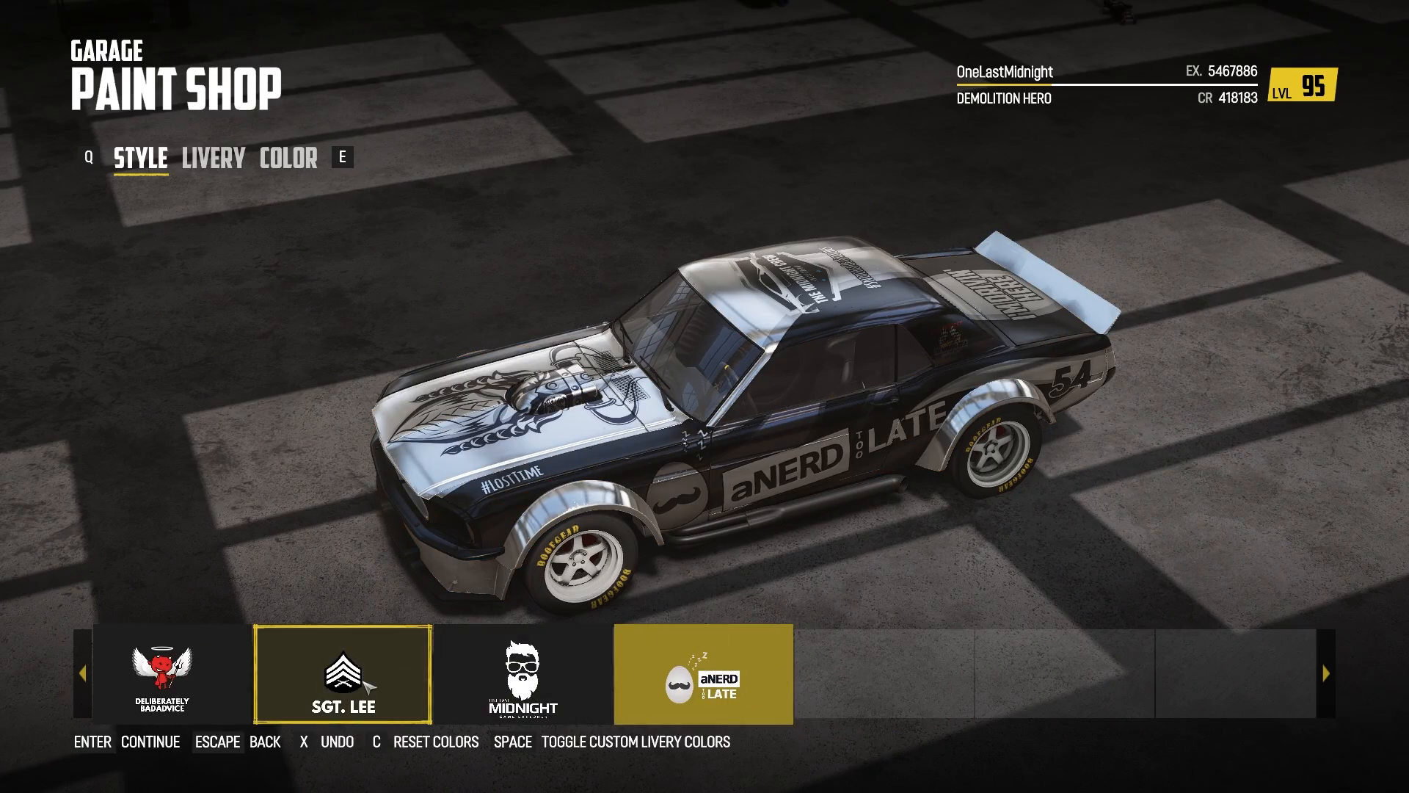
left_click(352, 682)
left_click_drag(833, 572, 877, 590)
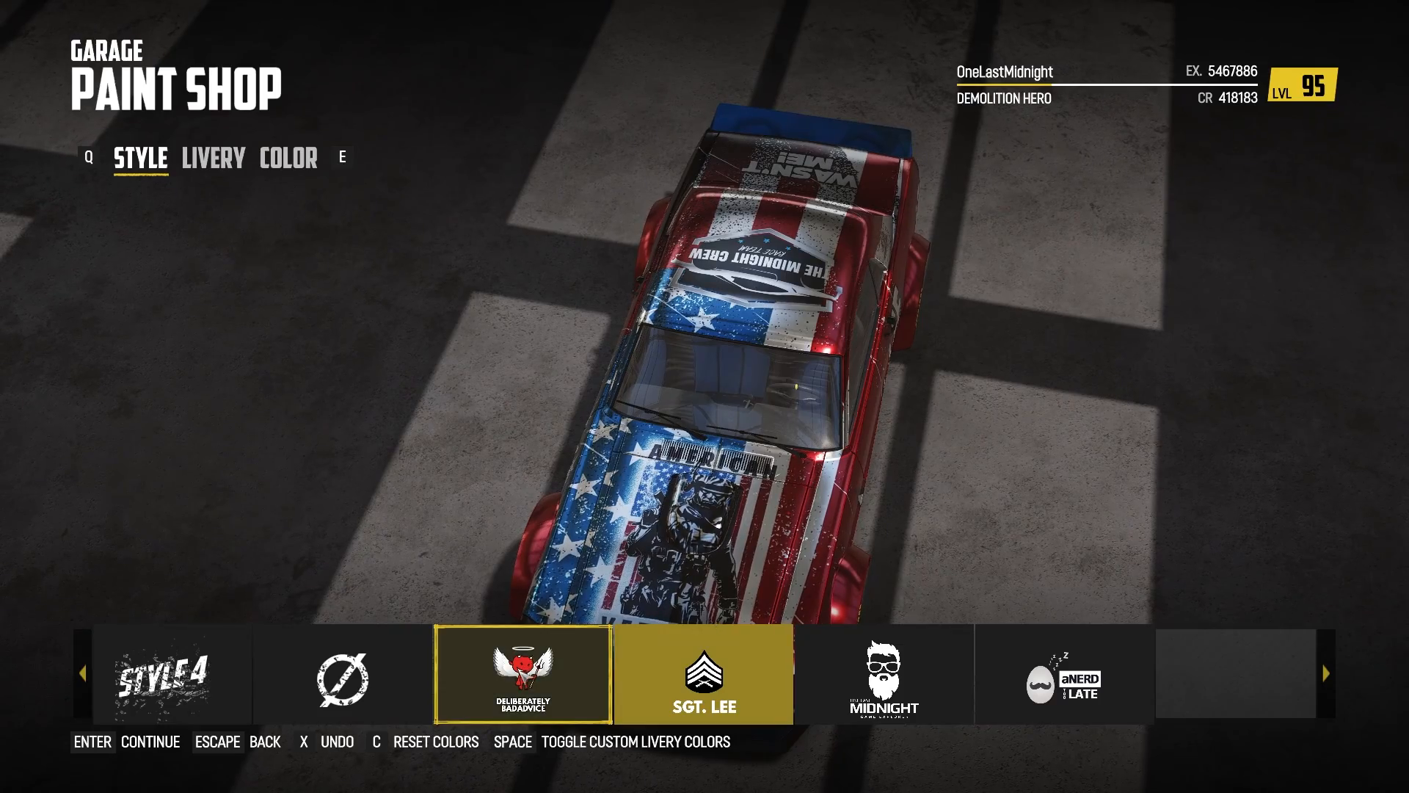
left_click(522, 674)
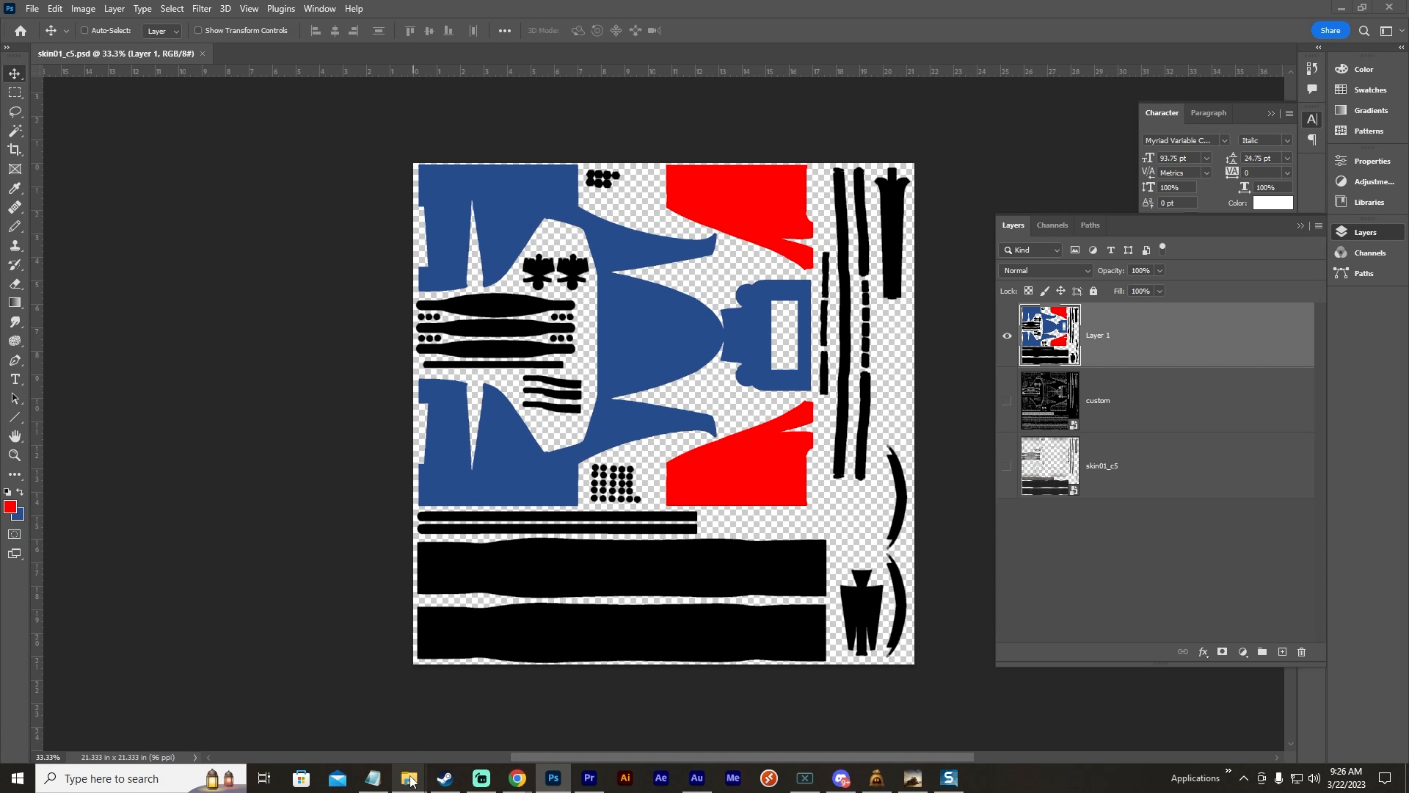
Delete custom.png and skin01_c5.PNG from the mod's style01redskin folder.
mouse_move(409, 778)
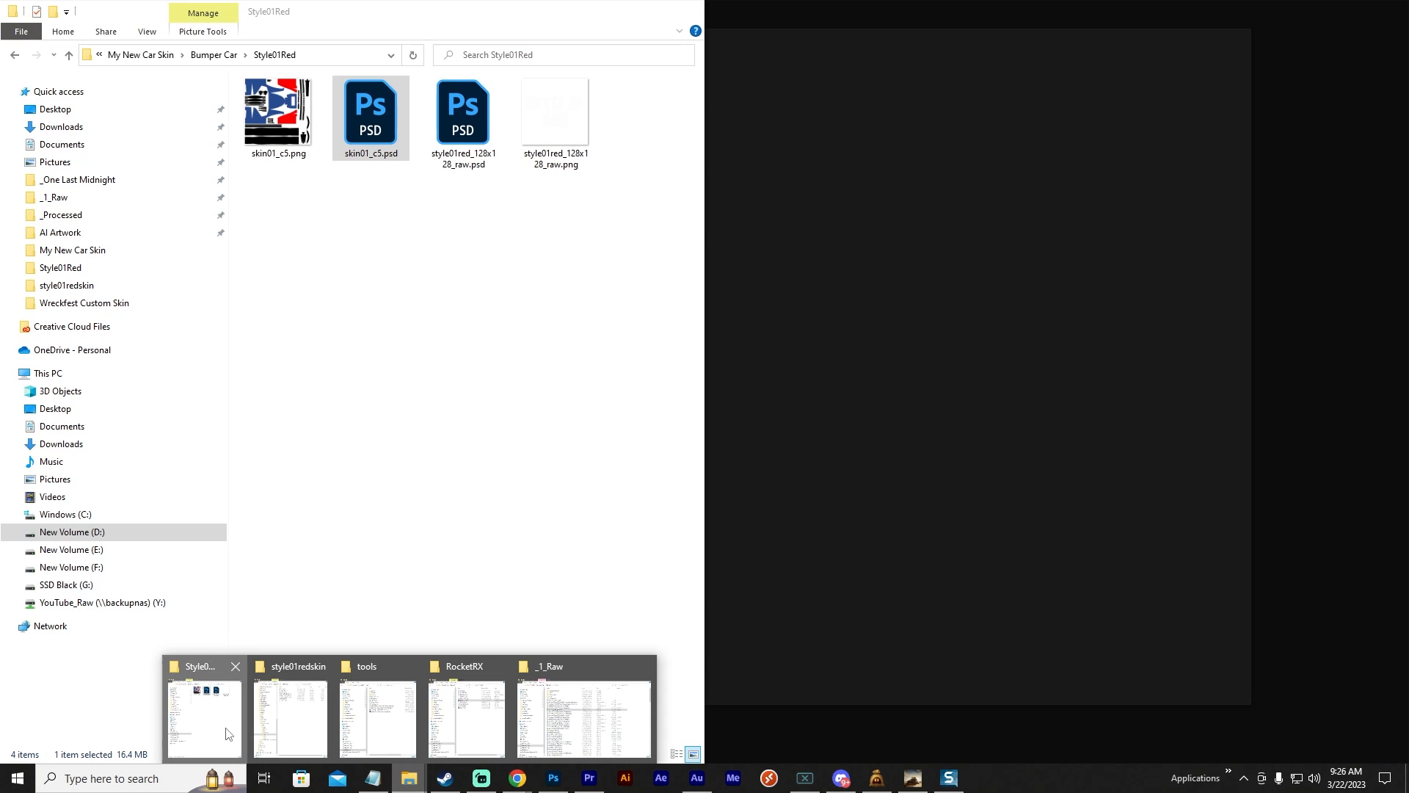
left_click(220, 726)
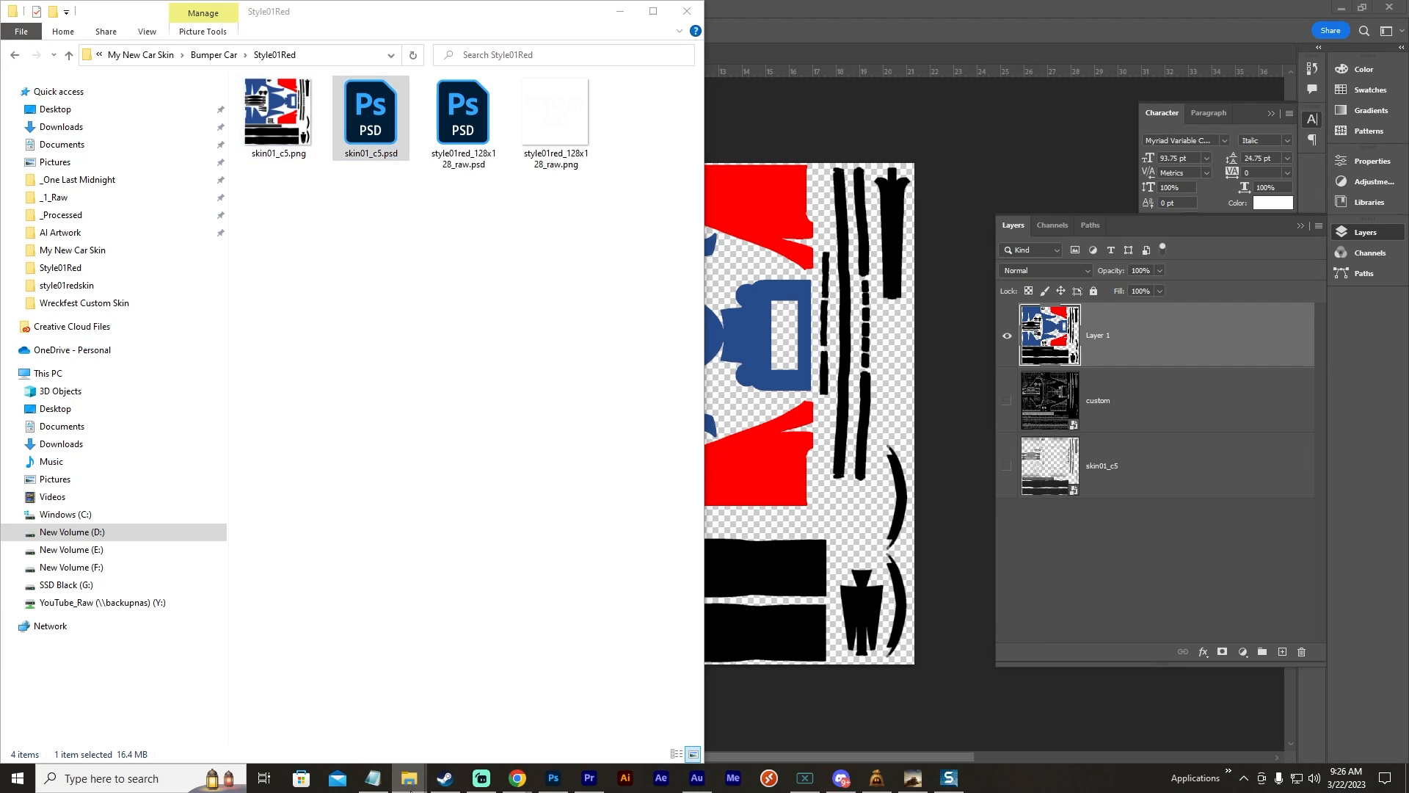
mouse_move(409, 778)
left_click(290, 708)
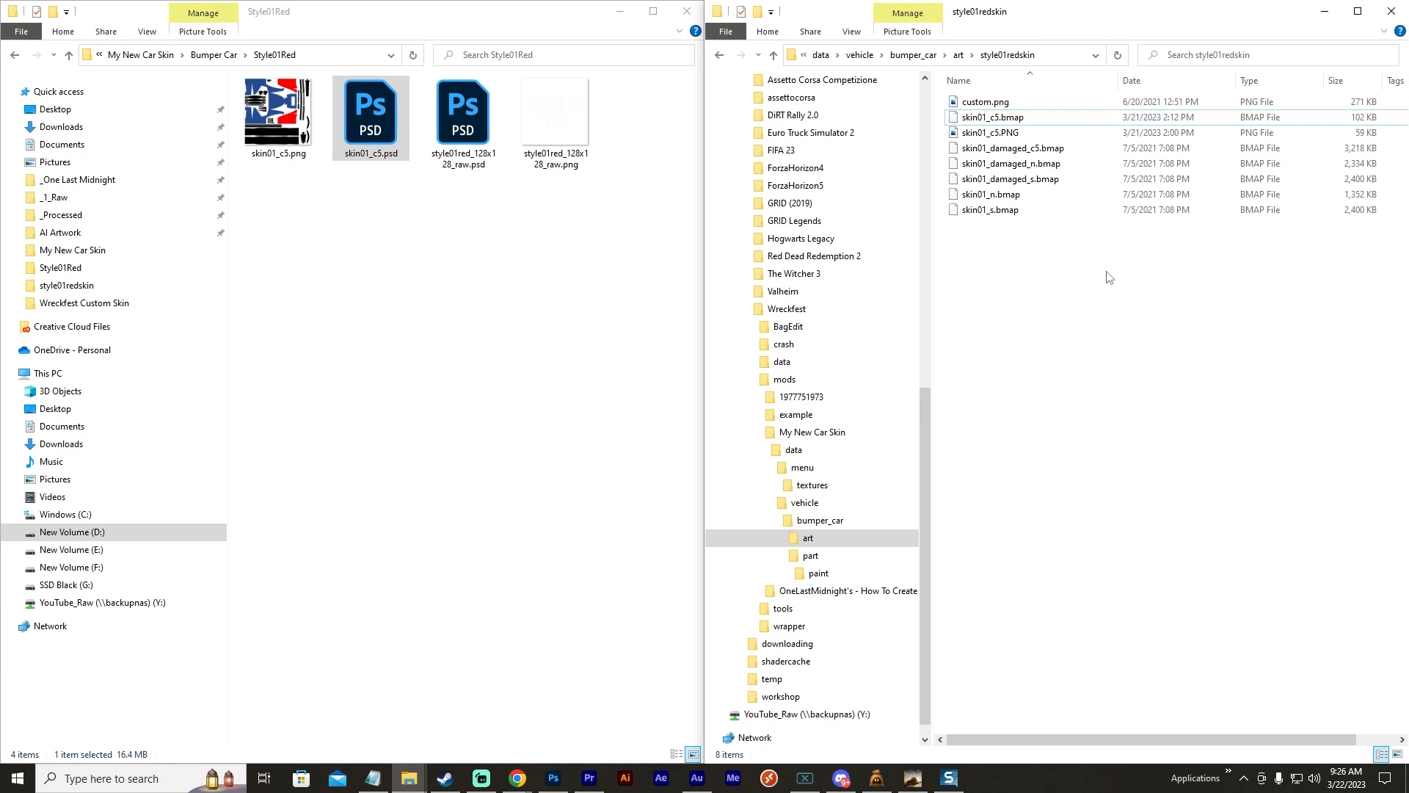
left_click(979, 135)
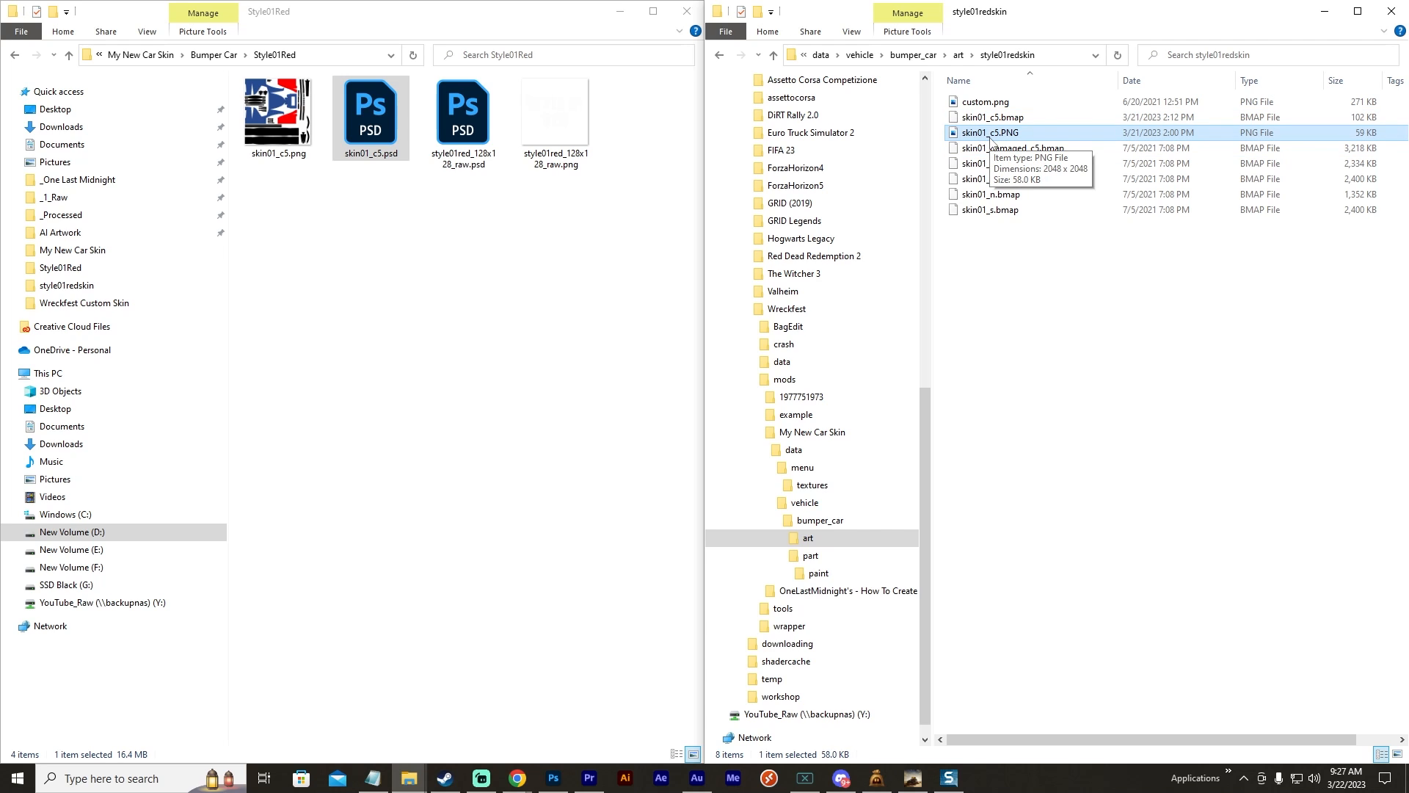
left_click(985, 102, "ctrl")
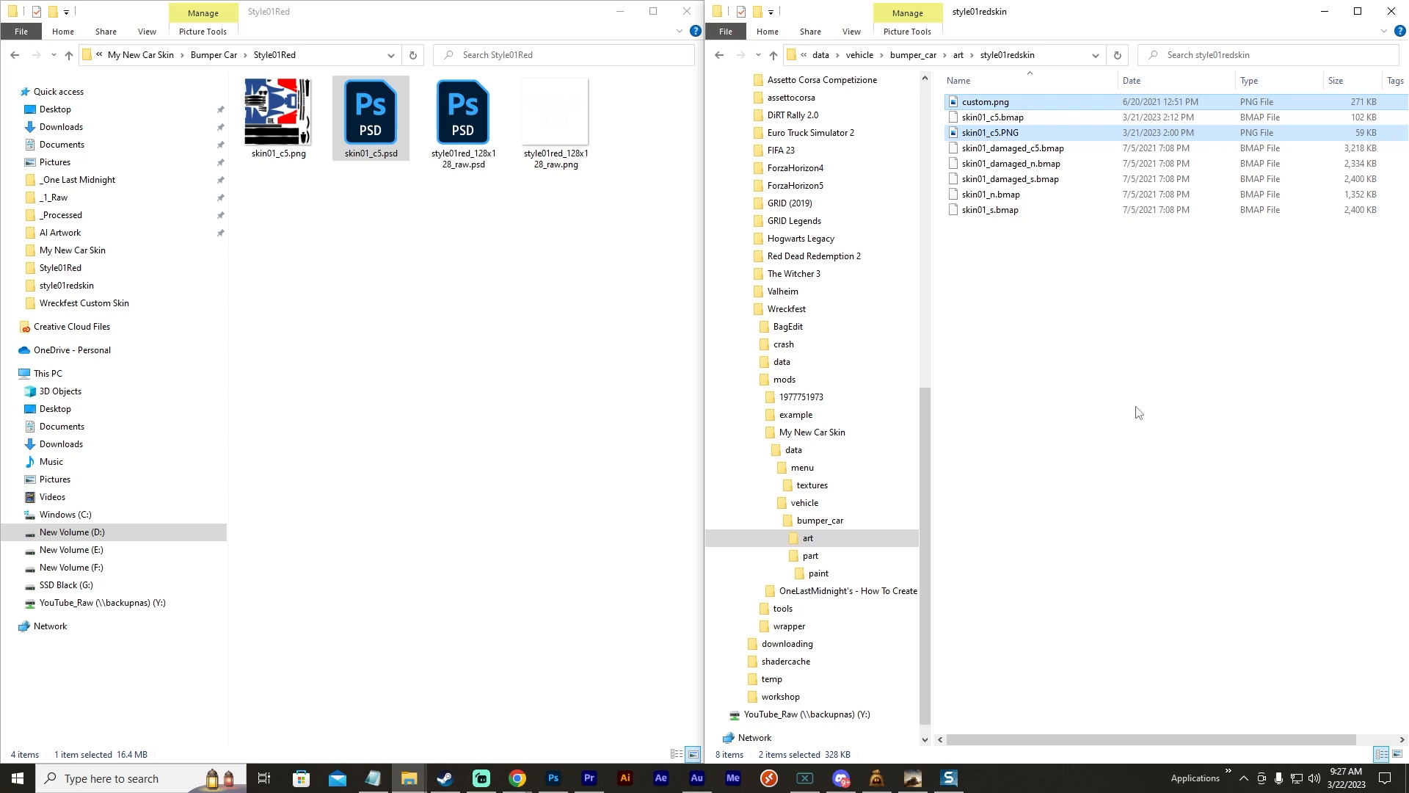
key("Delete")
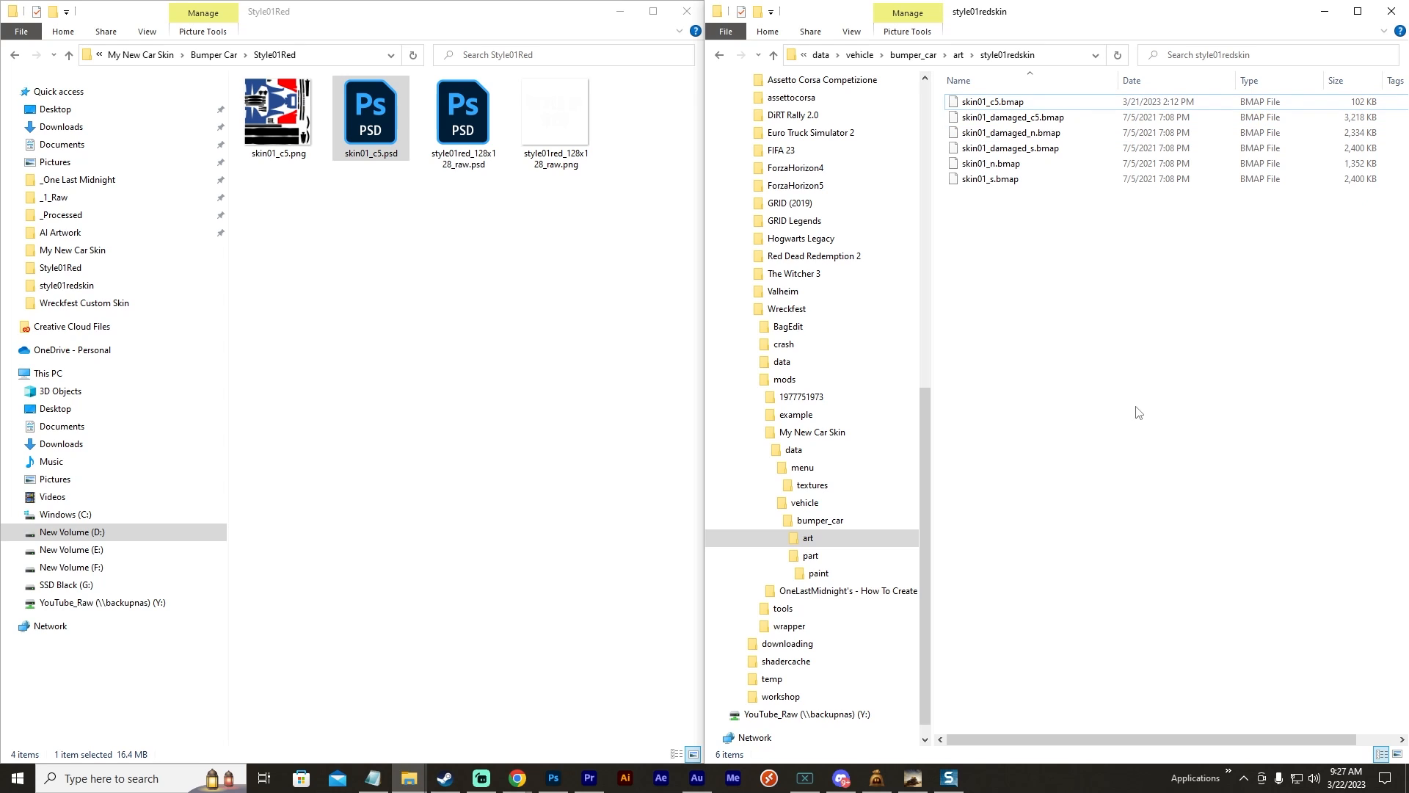
Switch to Wreckfest and begin a custom event on the Hellride Main Circuit.
left_click(917, 783)
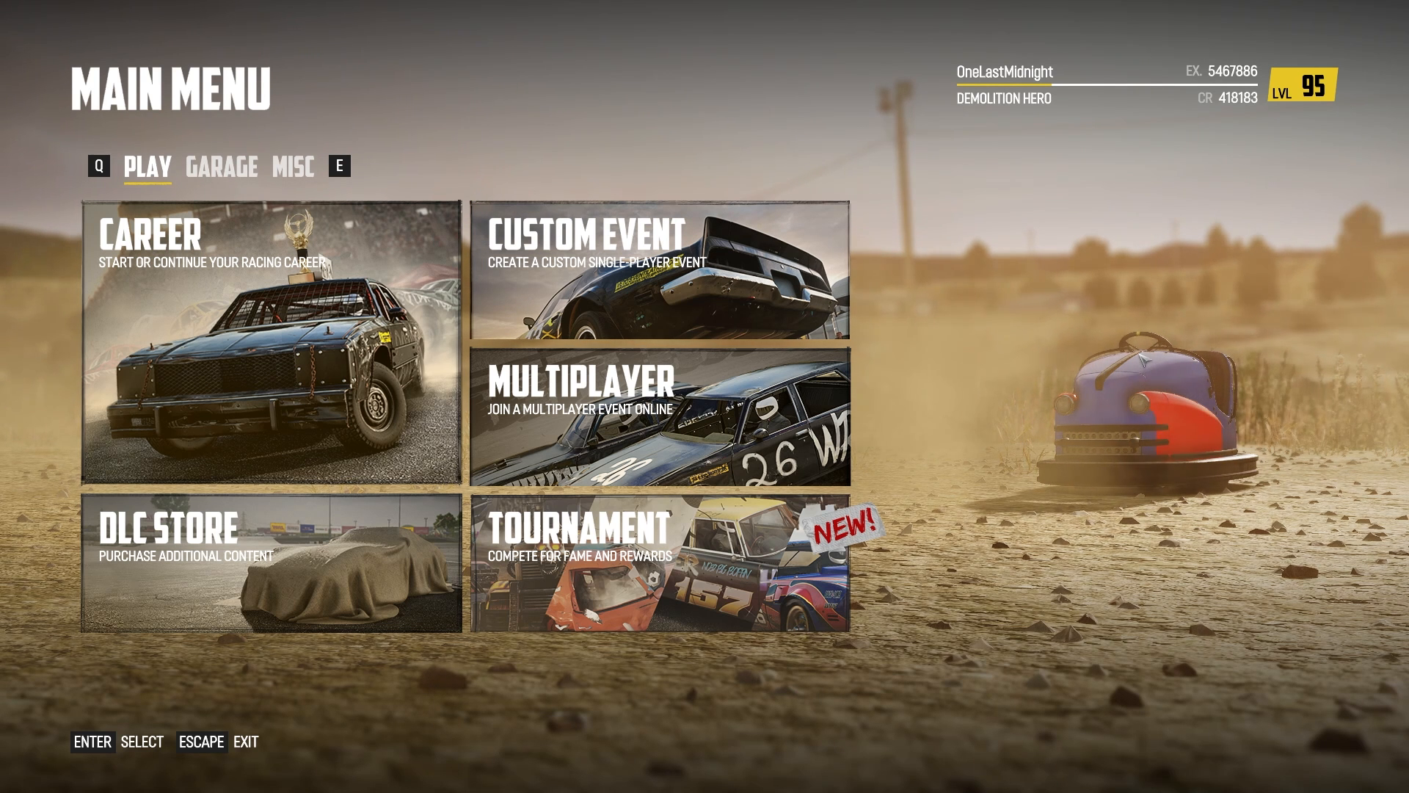
left_click(679, 282)
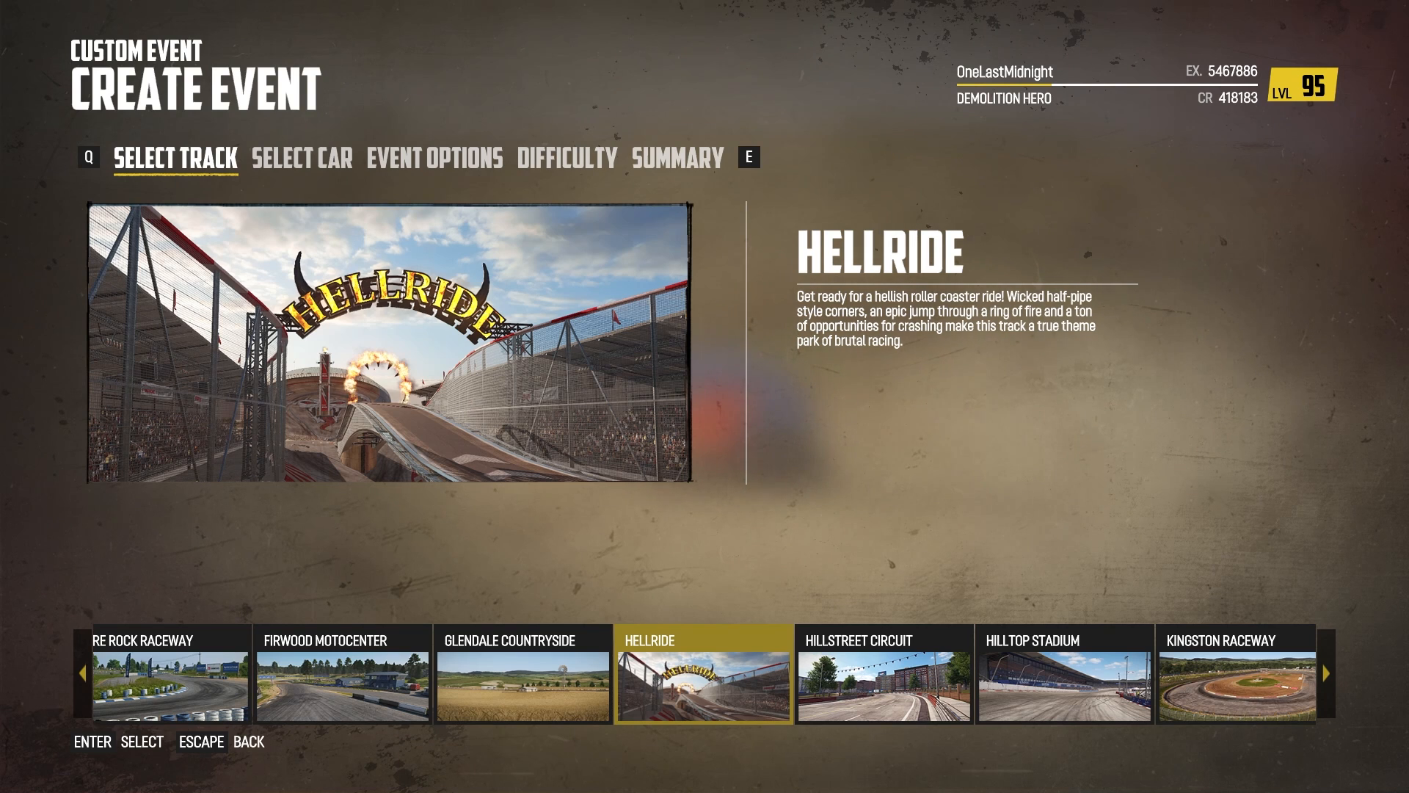
left_click(97, 744)
left_click(98, 743)
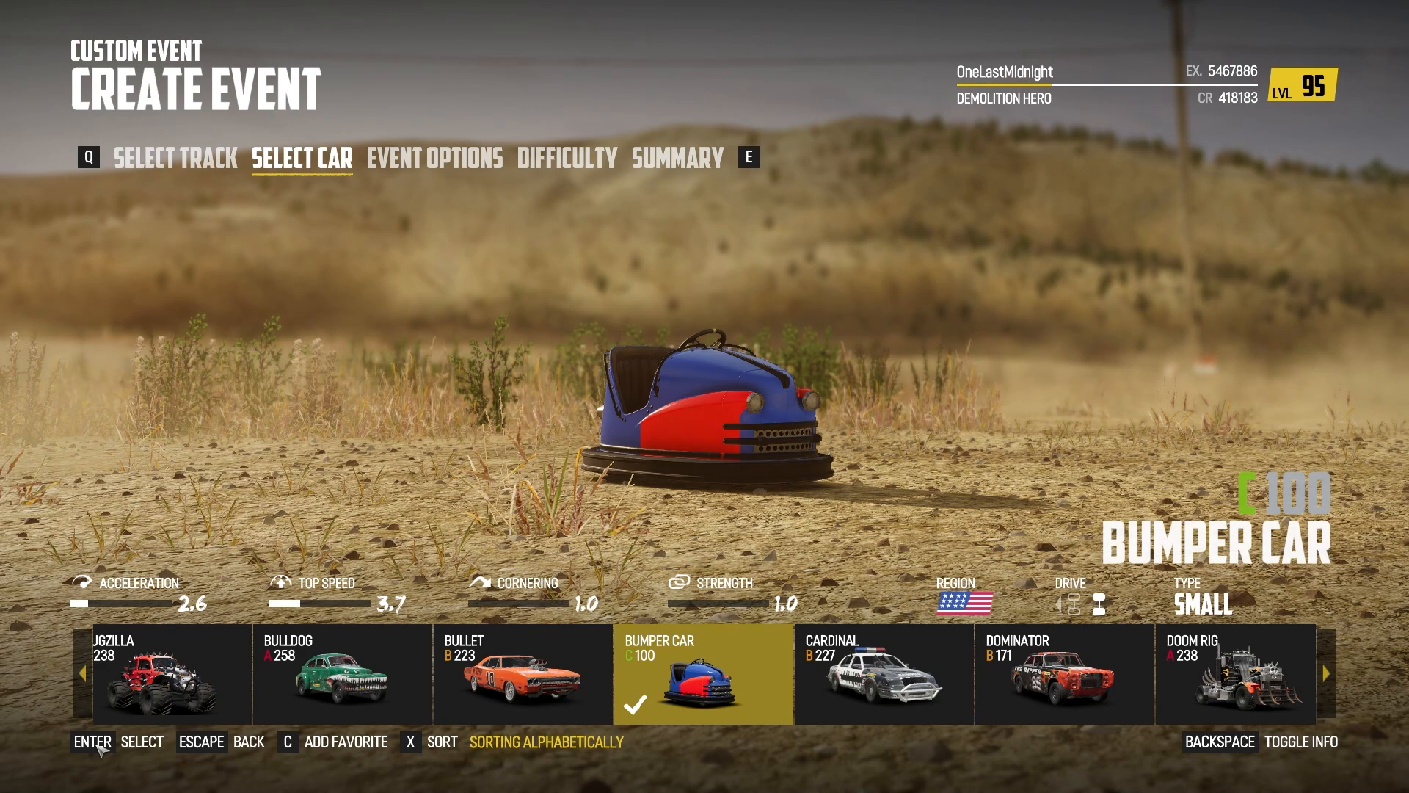
Choose the bumper car, accept the existing event options and difficulty, and start the banger race.
left_click(98, 744)
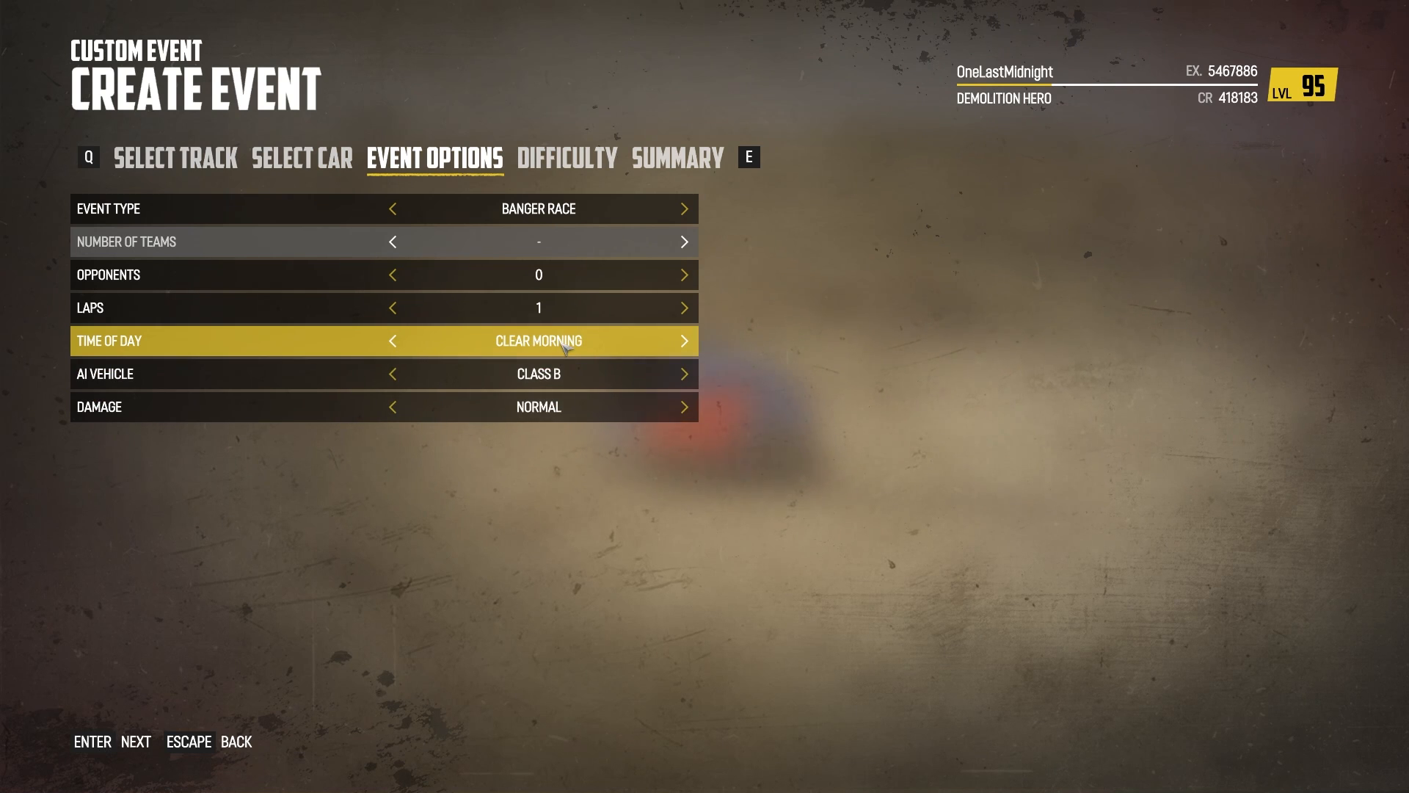
left_click(99, 744)
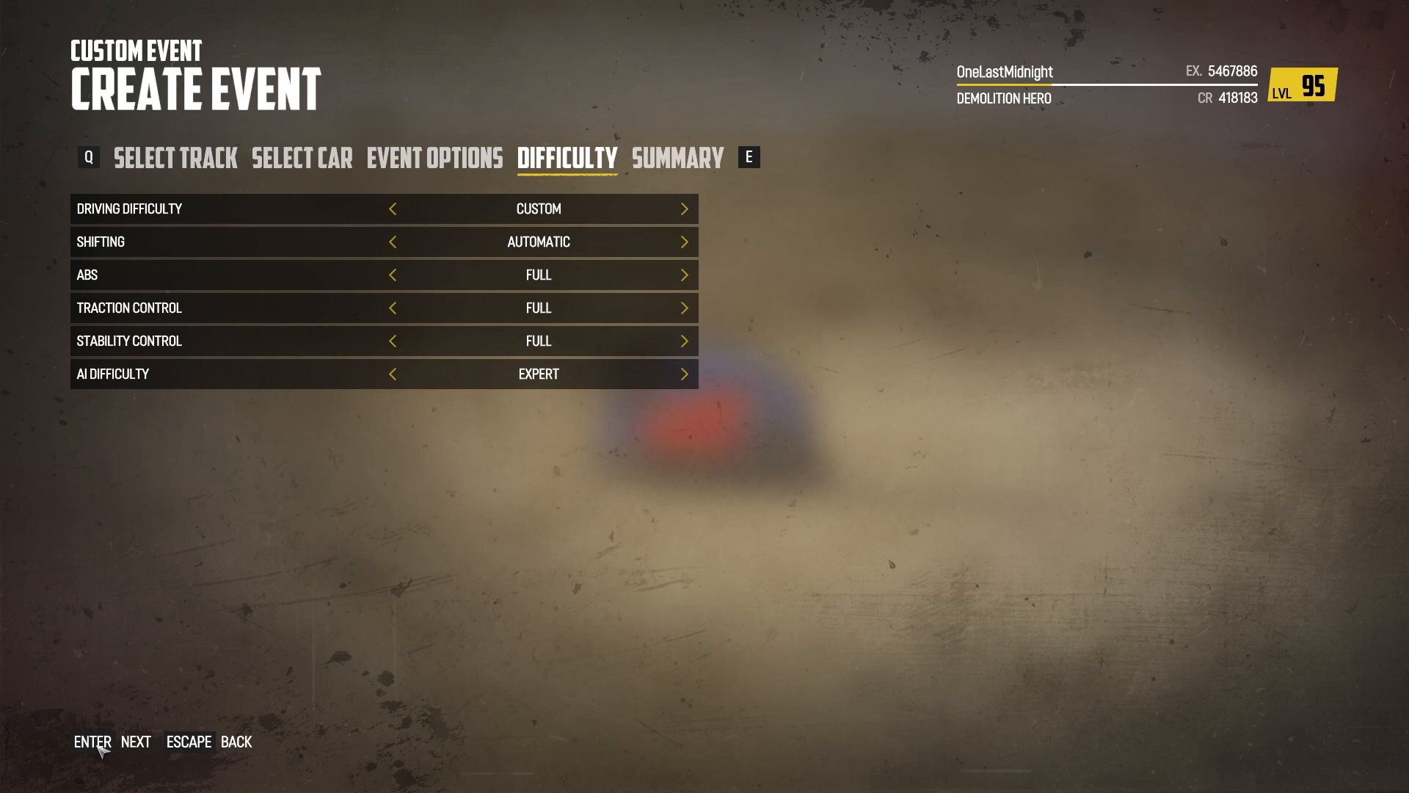
left_click(100, 744)
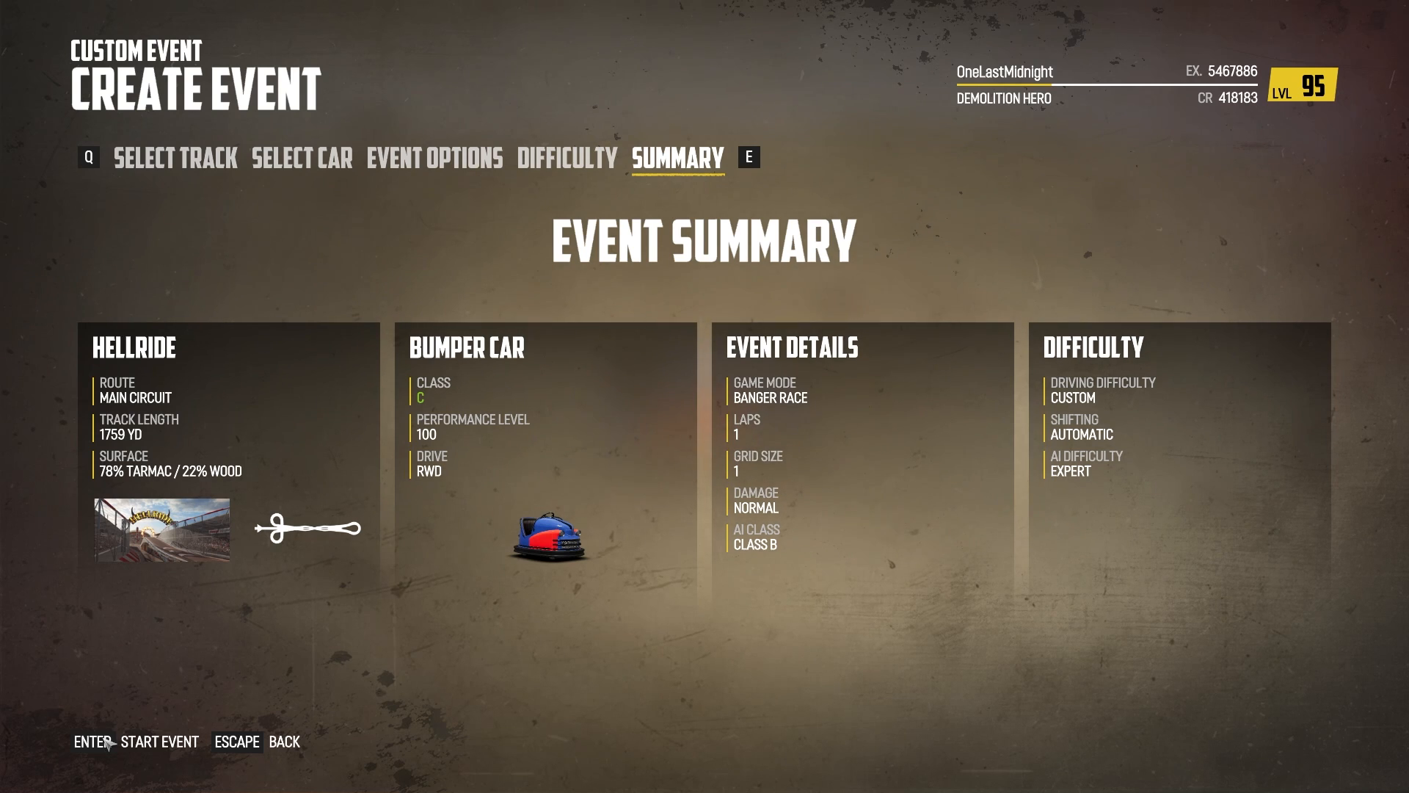
left_click(108, 743)
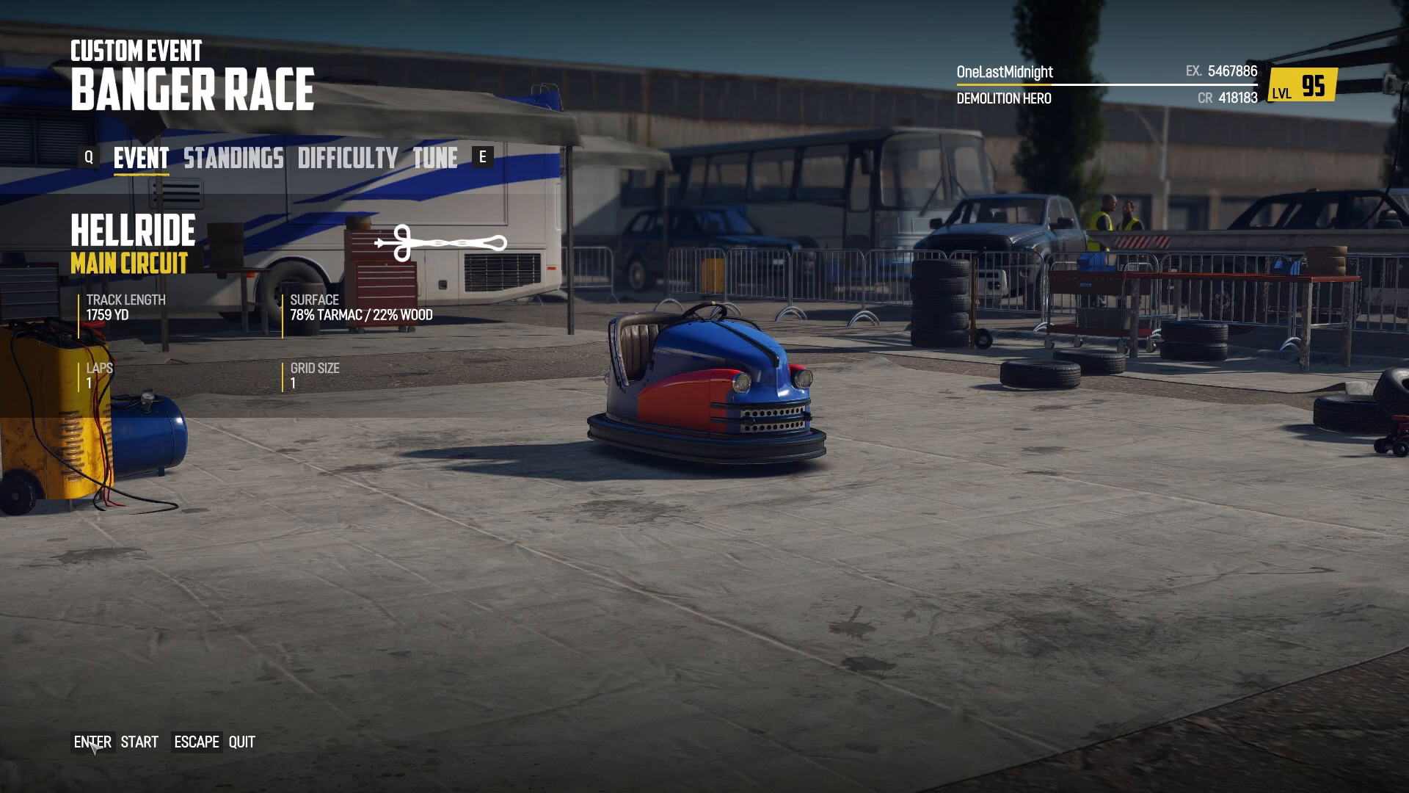
left_click(93, 745)
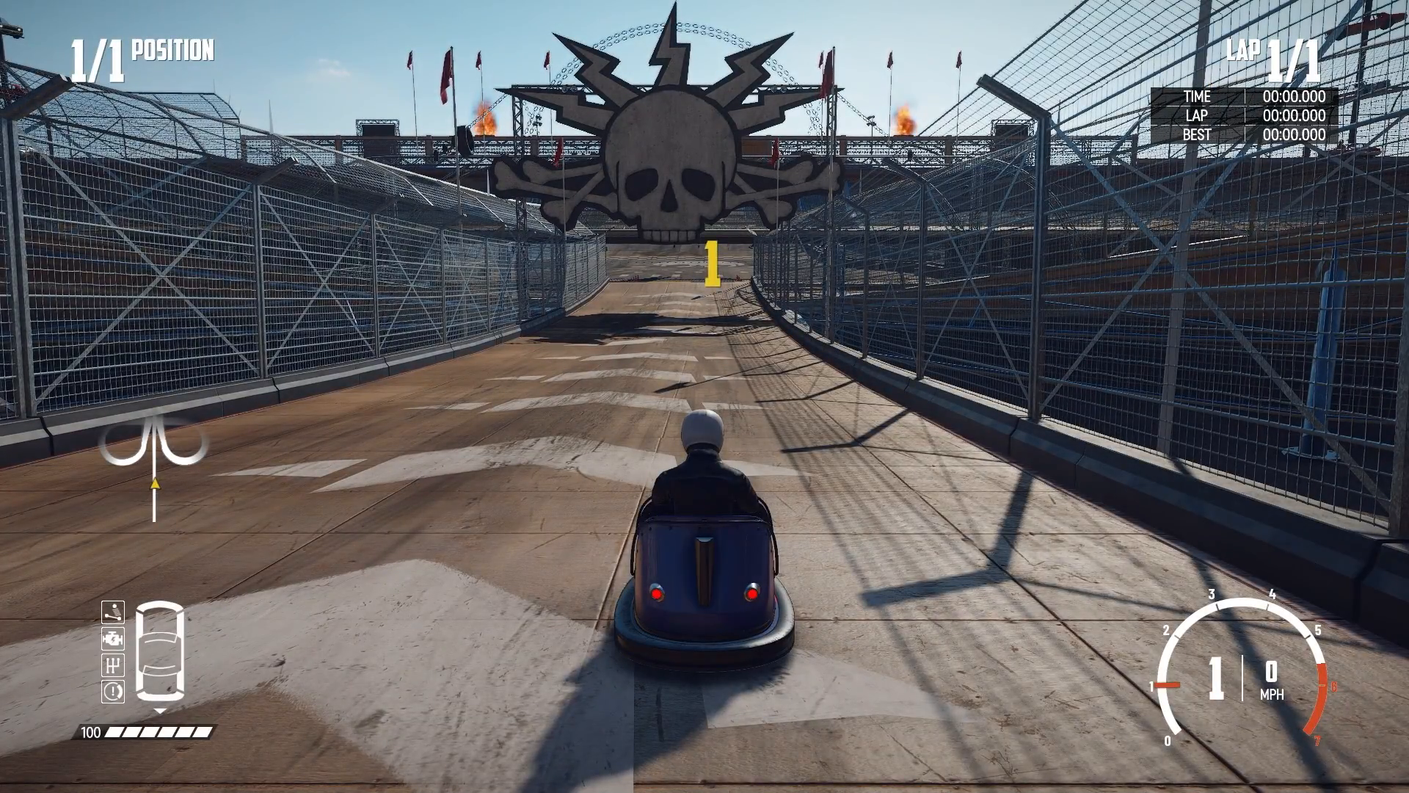
Test-drive the bumper car along Hellride to view the skin in a race, resetting the car once, and pause the race.
key("Up")
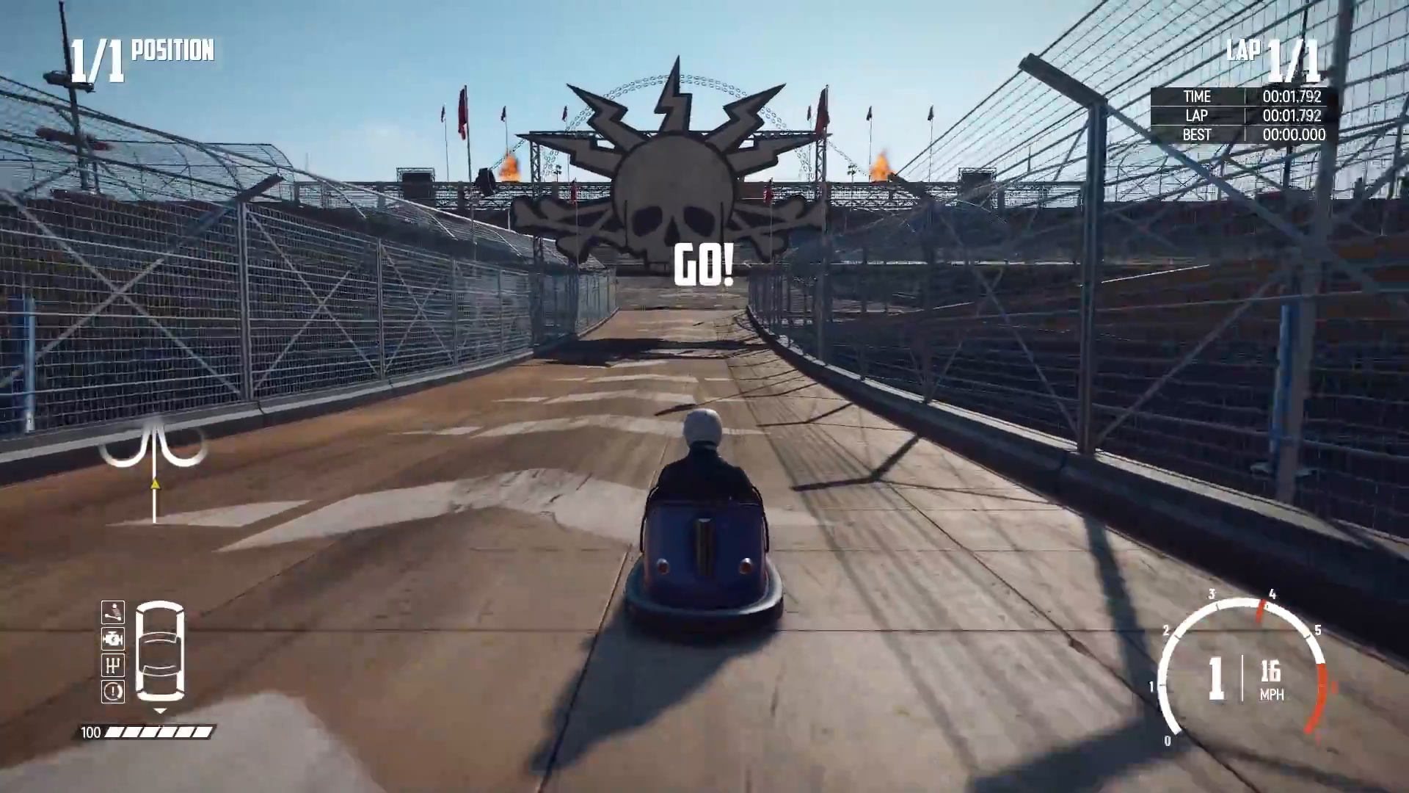
key("Up")
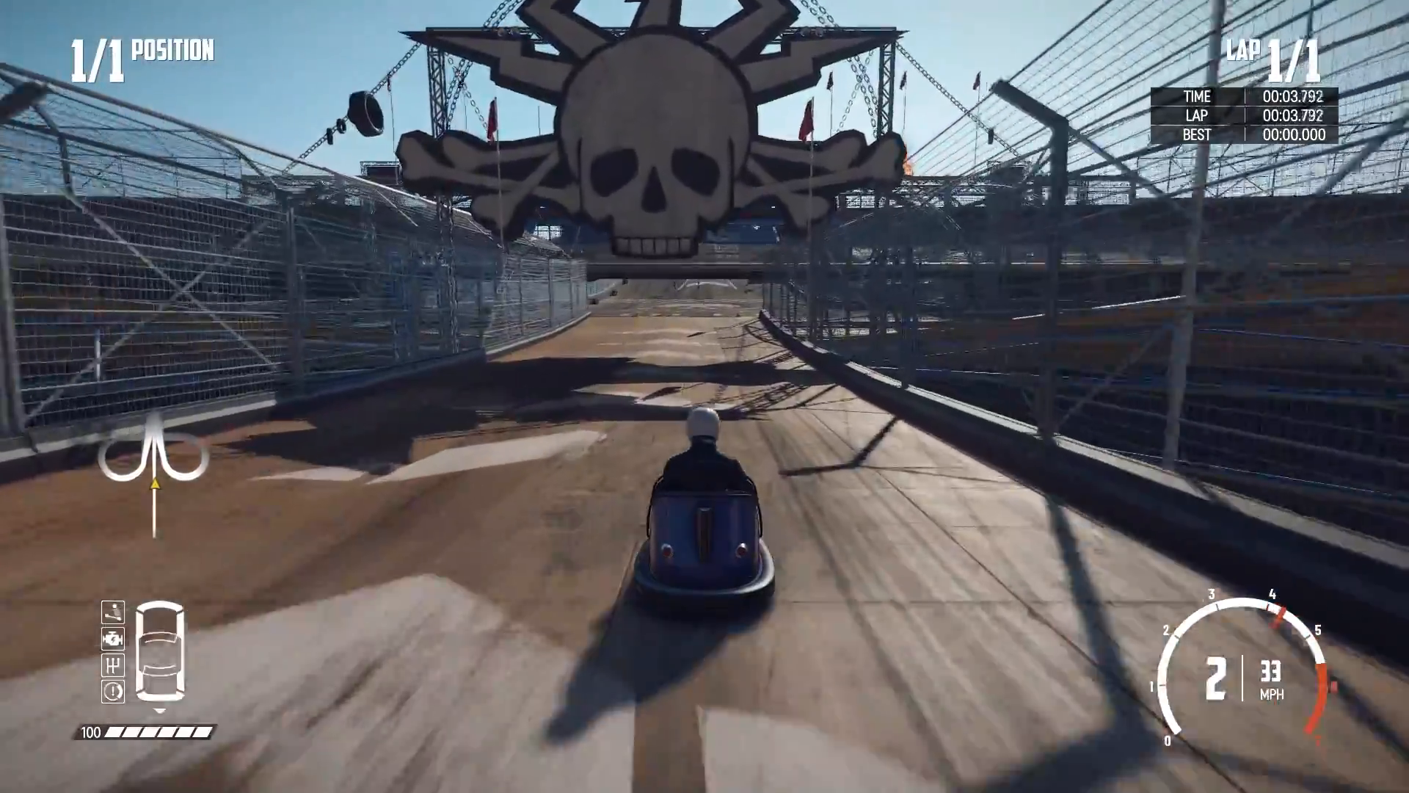
key("Up")
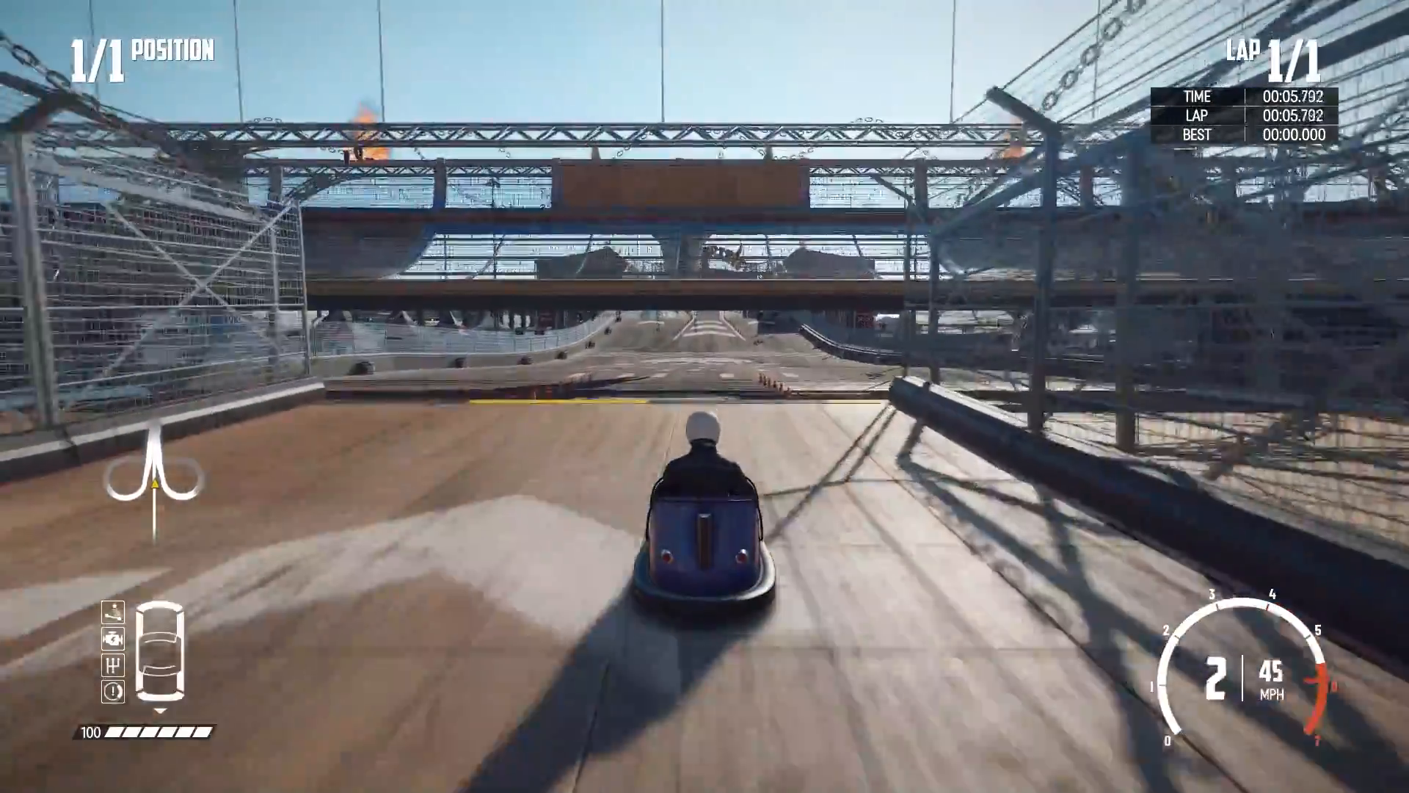
key("Up")
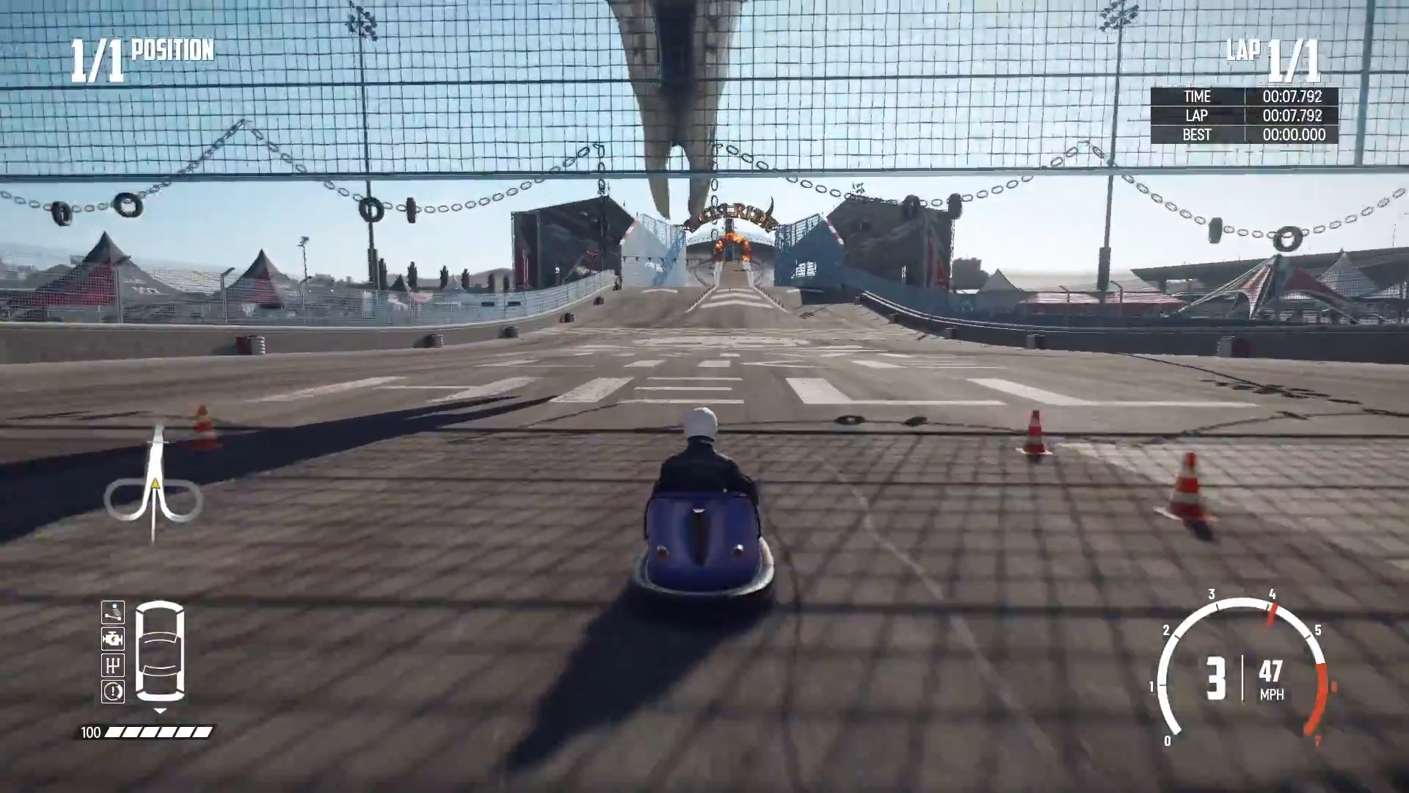
key("Up")
key("Right")
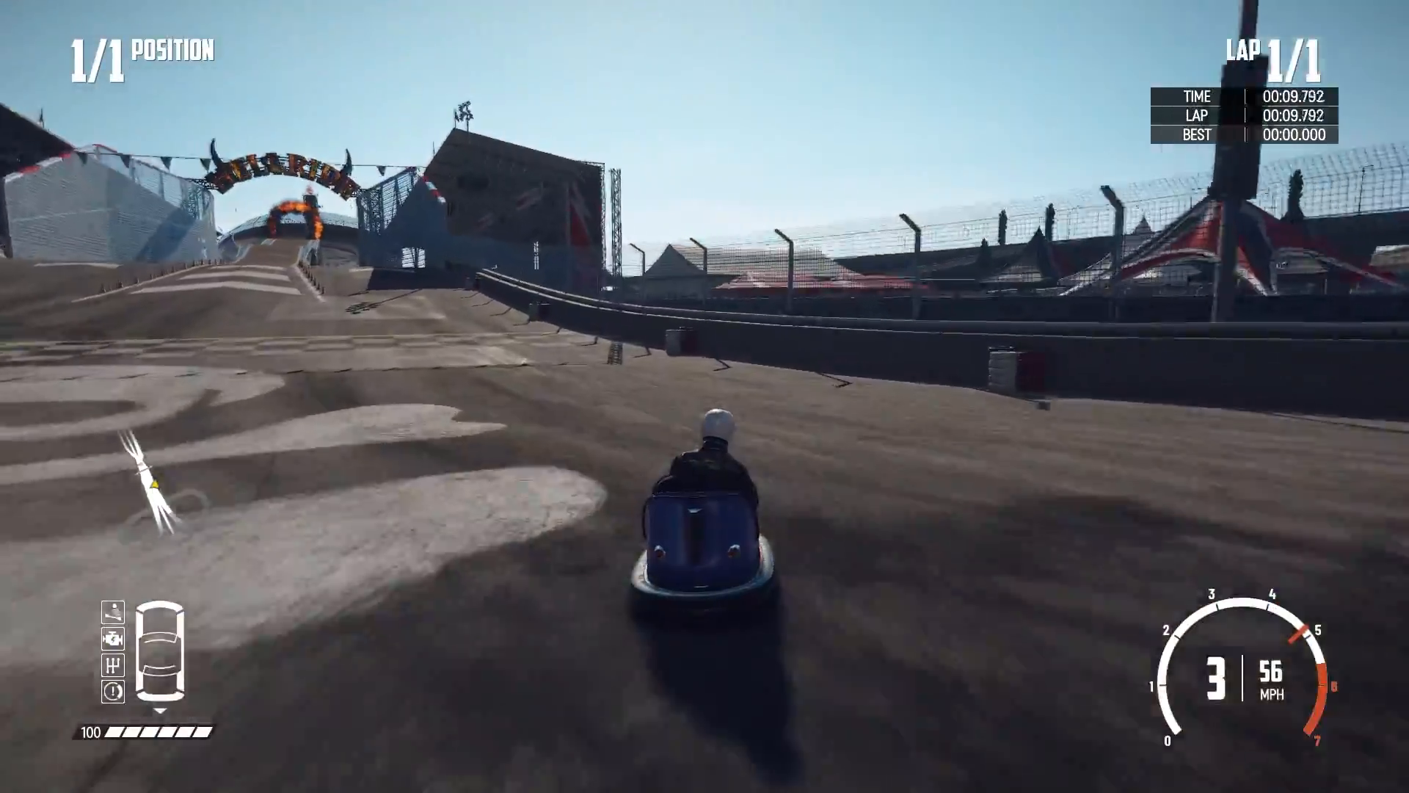
key("Up")
key("Right")
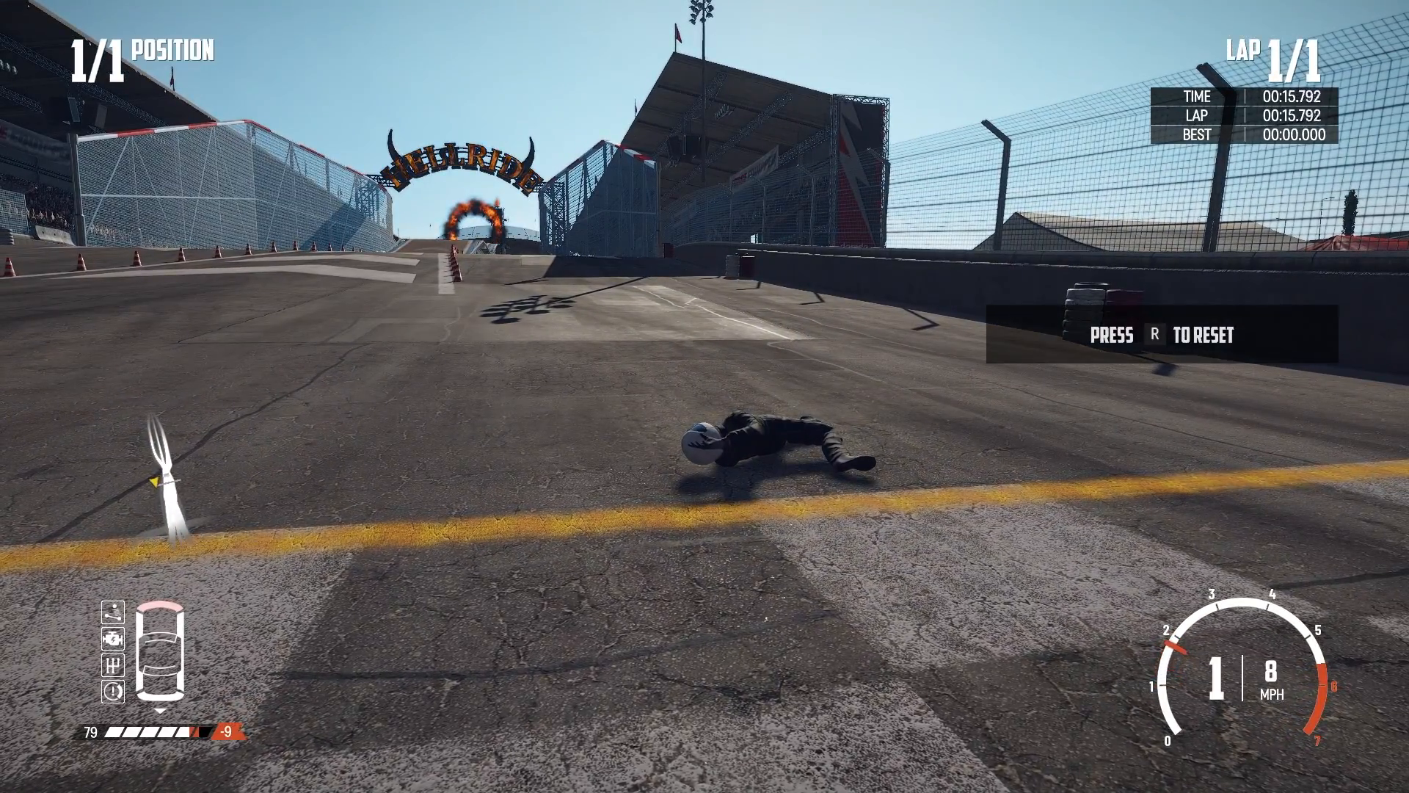
key("r")
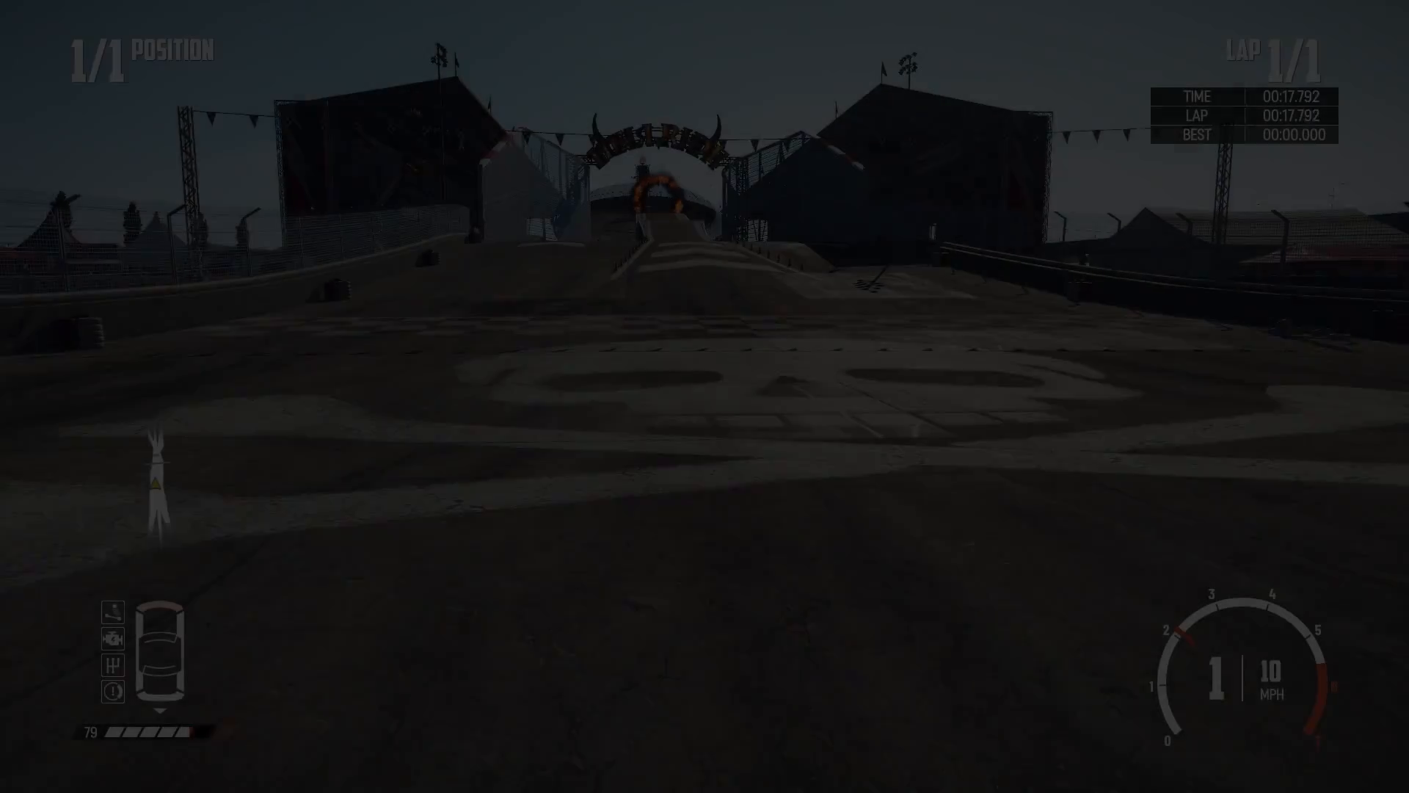
key("Escape")
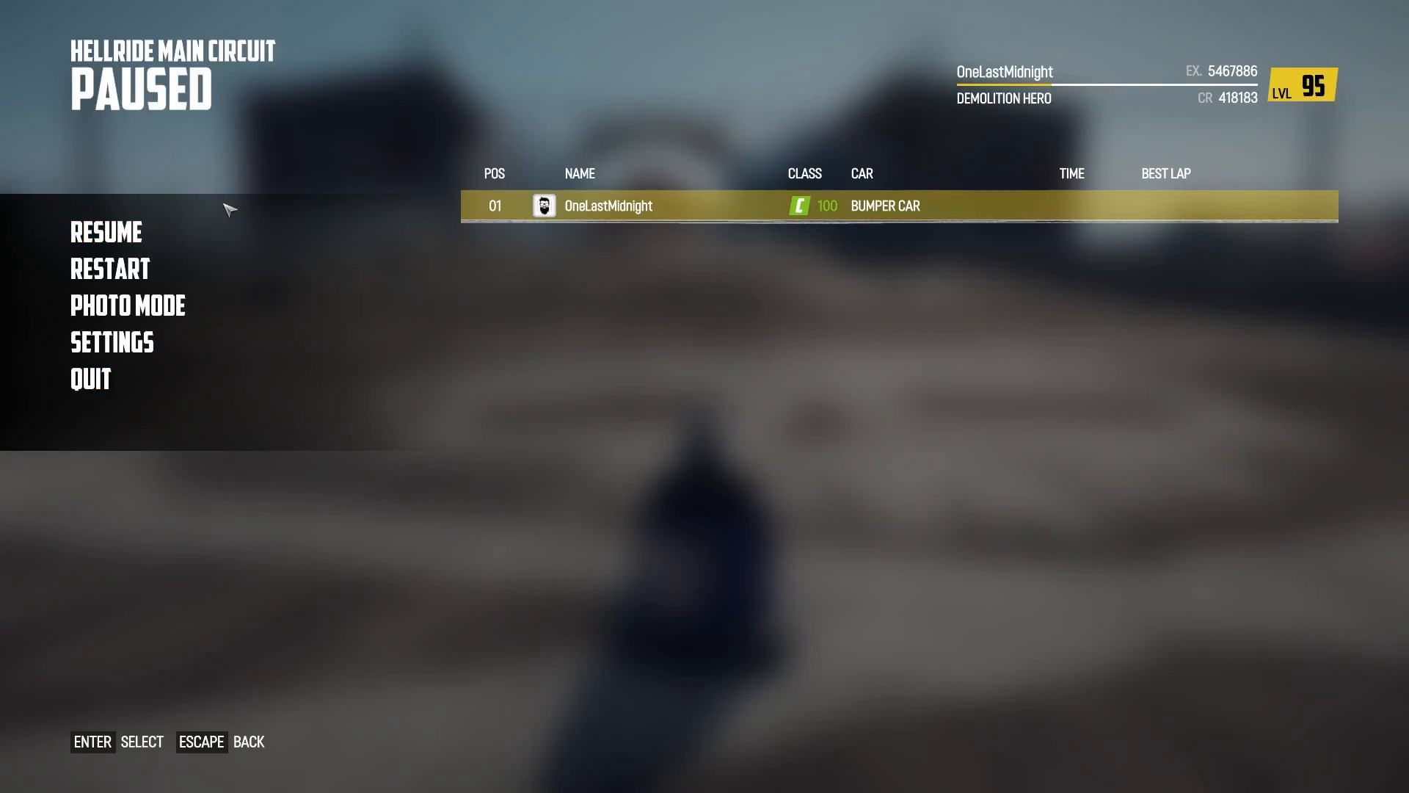
Examine the bumper car's bodywork up close in photo mode and quit the Hellride race.
left_click(148, 308)
right_click(581, 464)
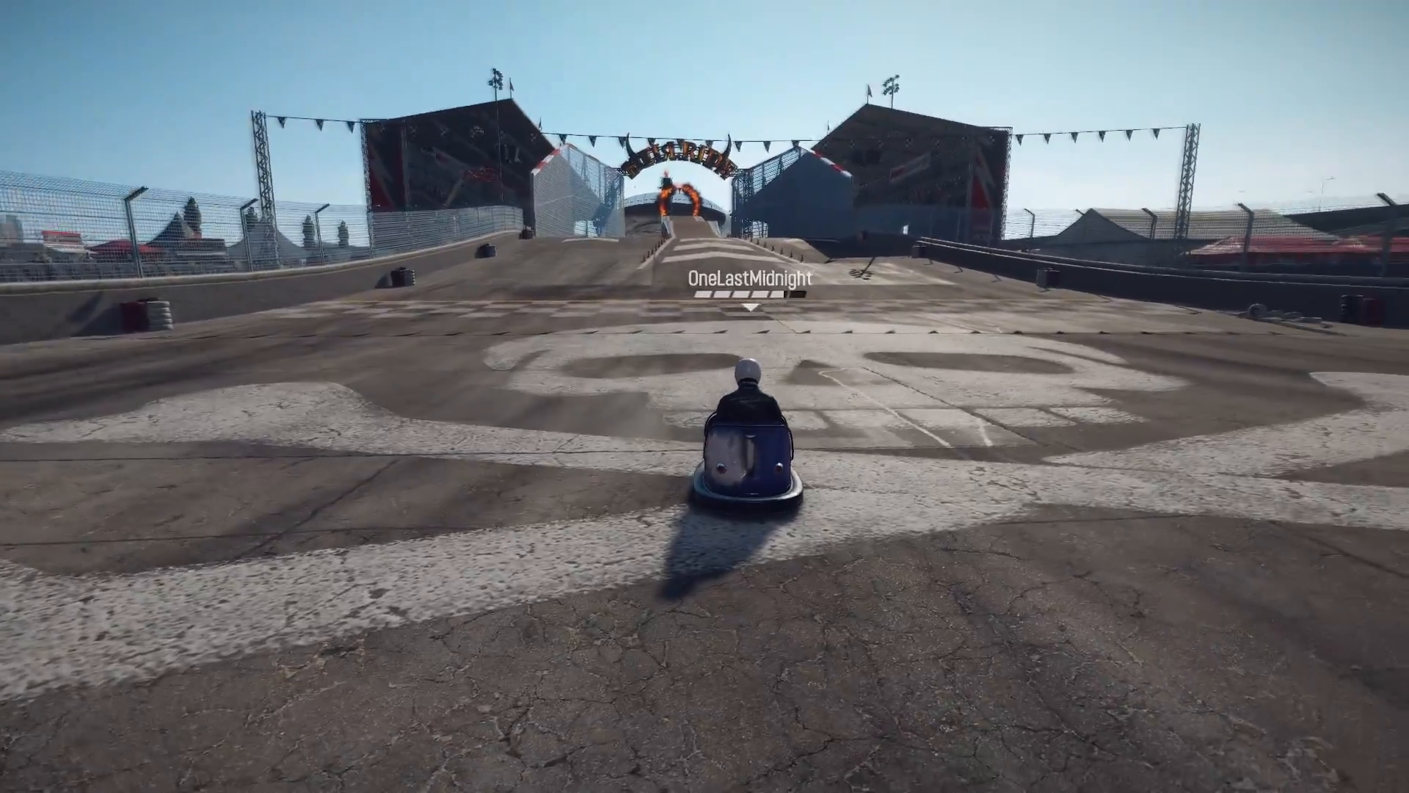
key("w")
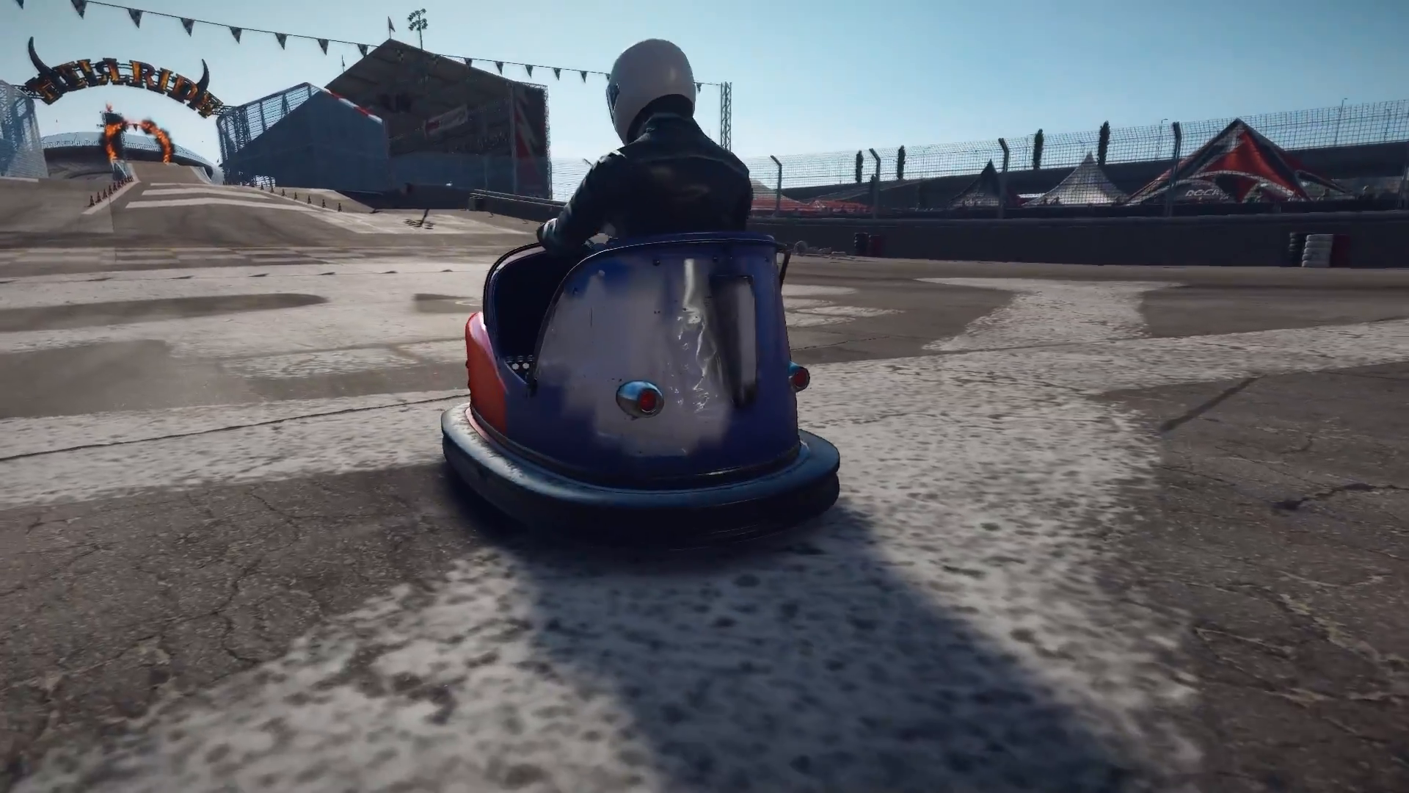
key("w")
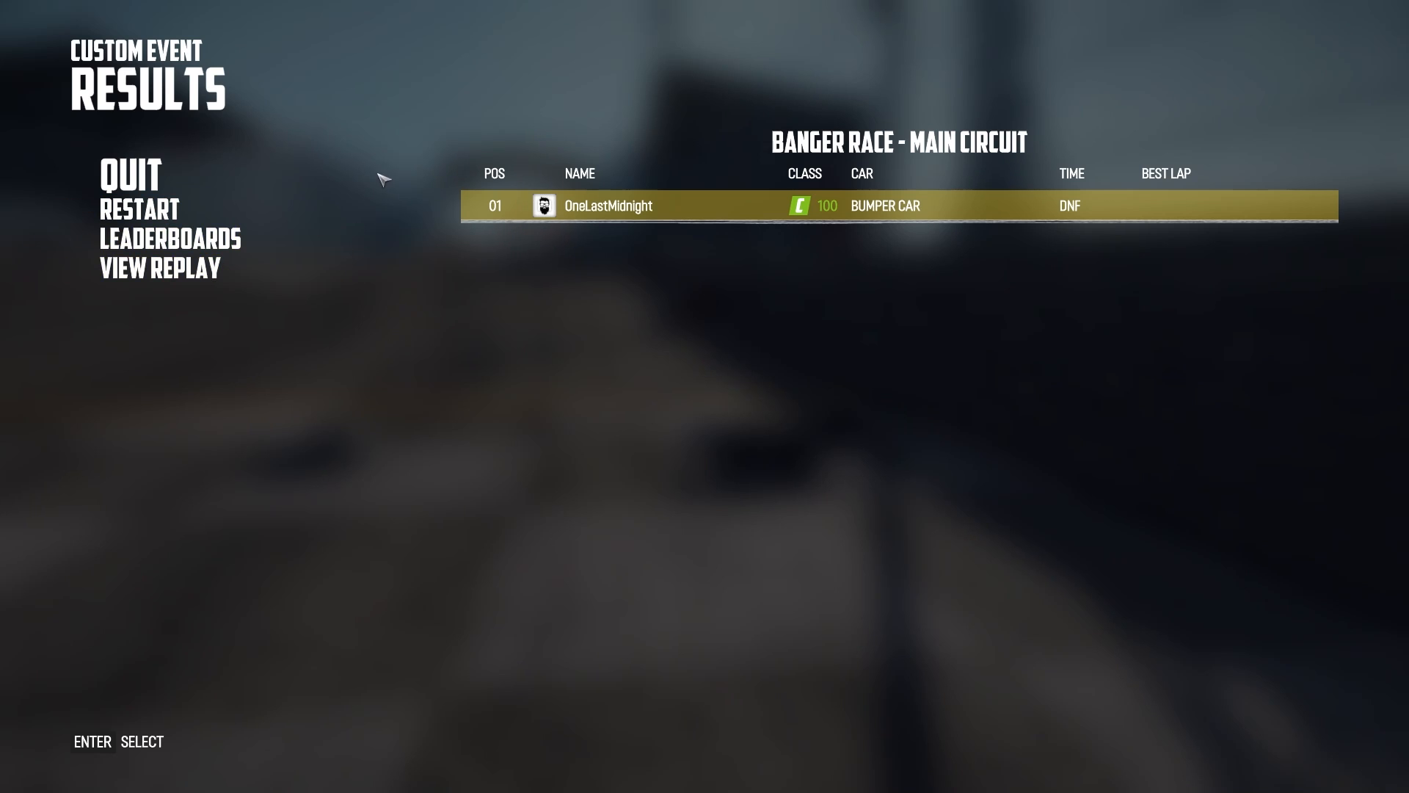
left_click(139, 188)
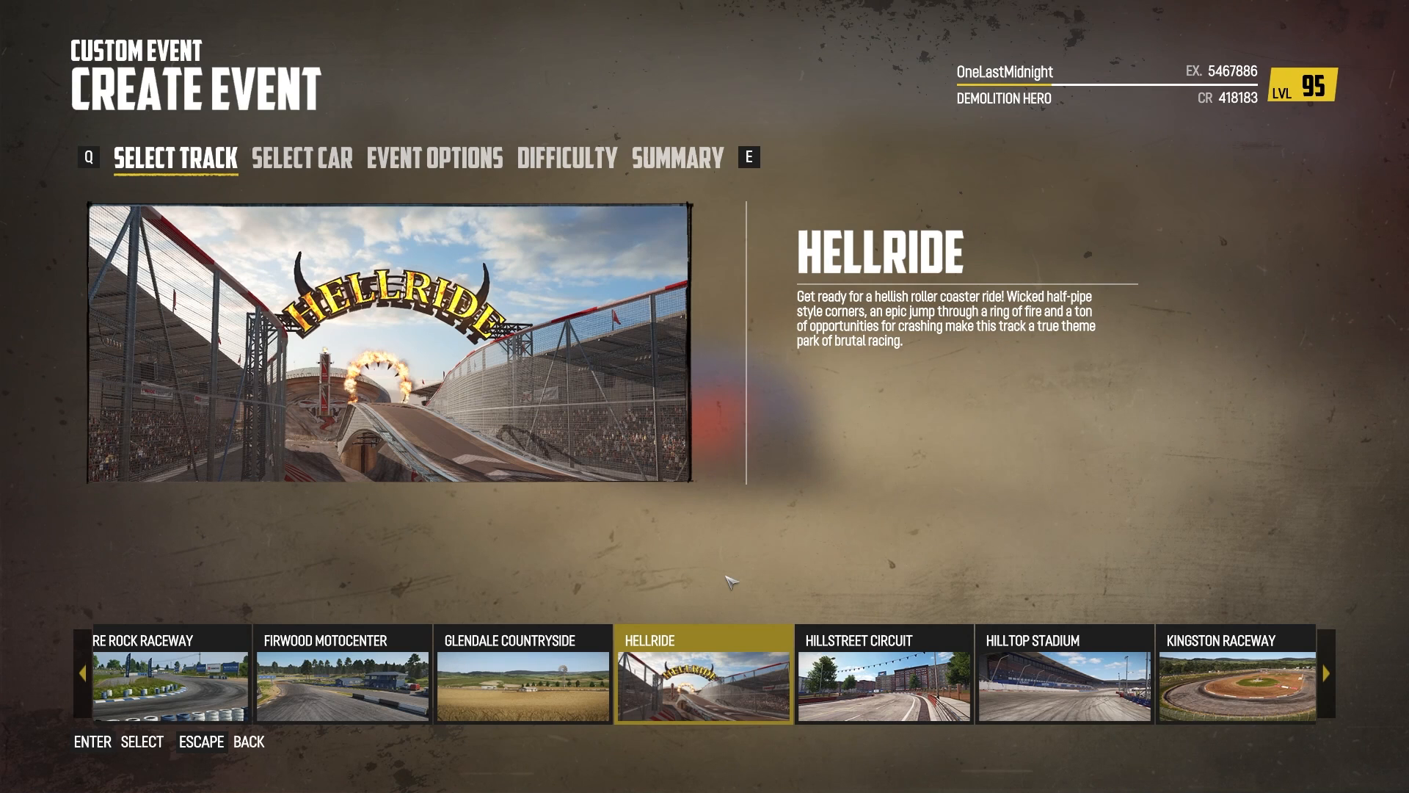
key("Escape")
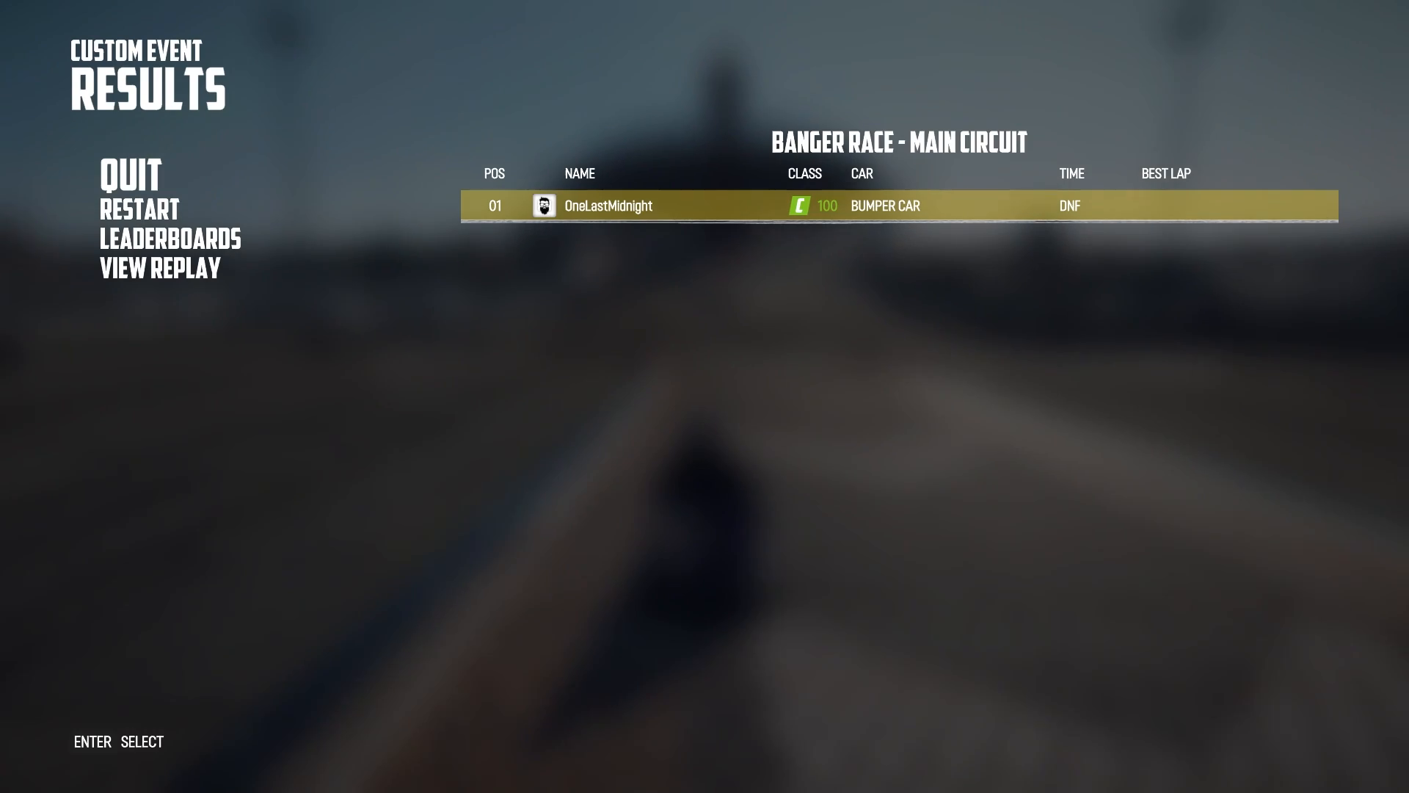
Switch to File Explorer and duplicate skin01_c5.bmap within the mod's style01redskin folder.
key("alt+Tab")
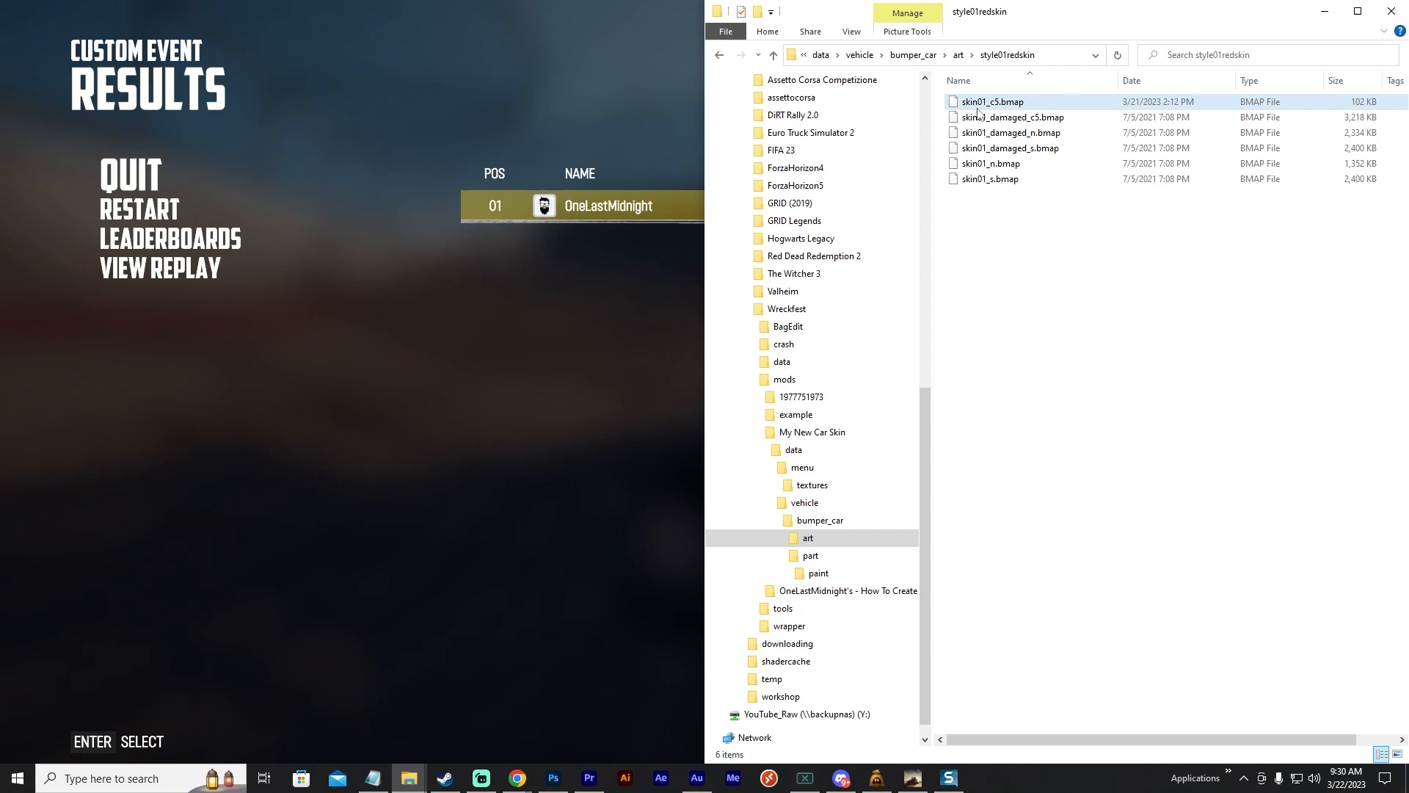
left_click(1020, 109)
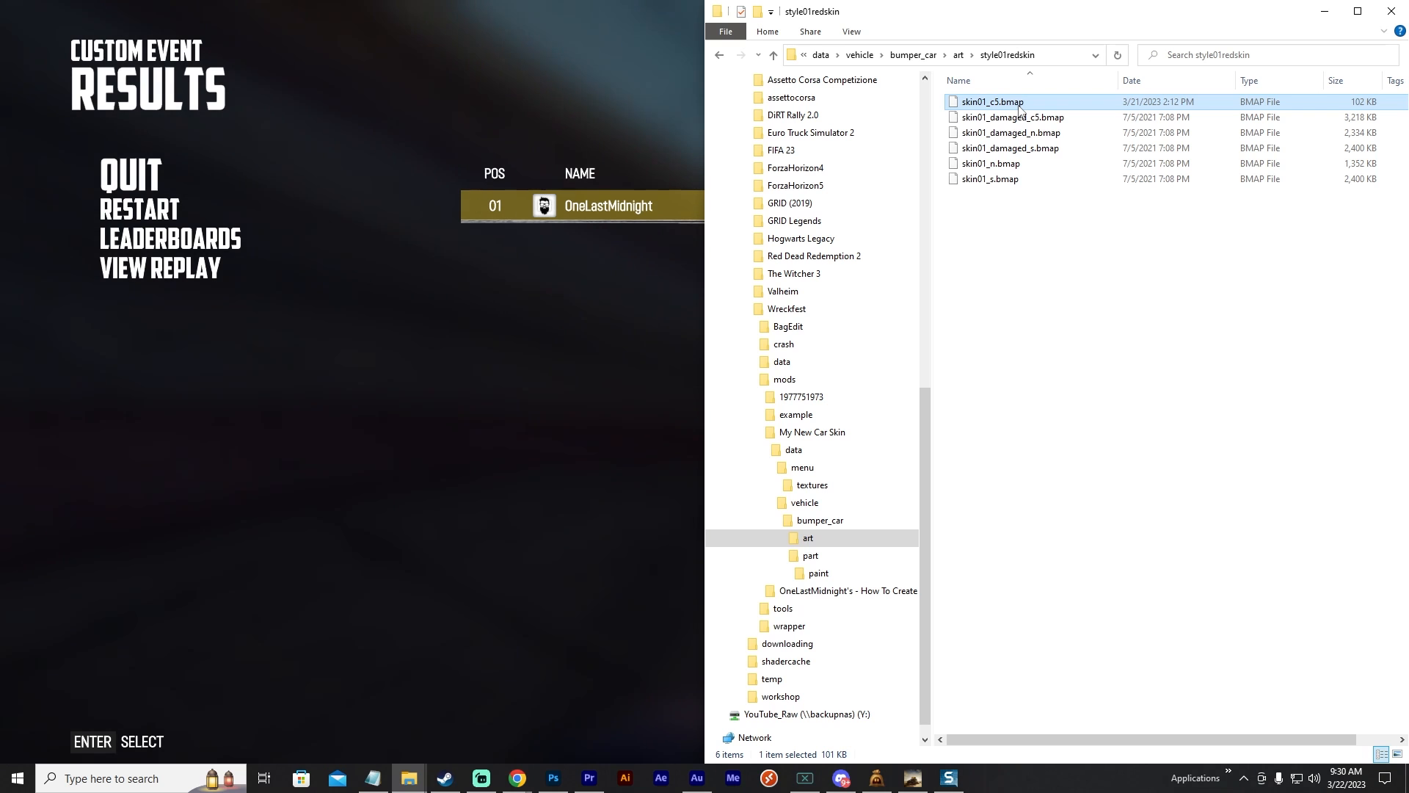
key("ctrl+c")
key("ctrl+v")
left_click(1070, 326)
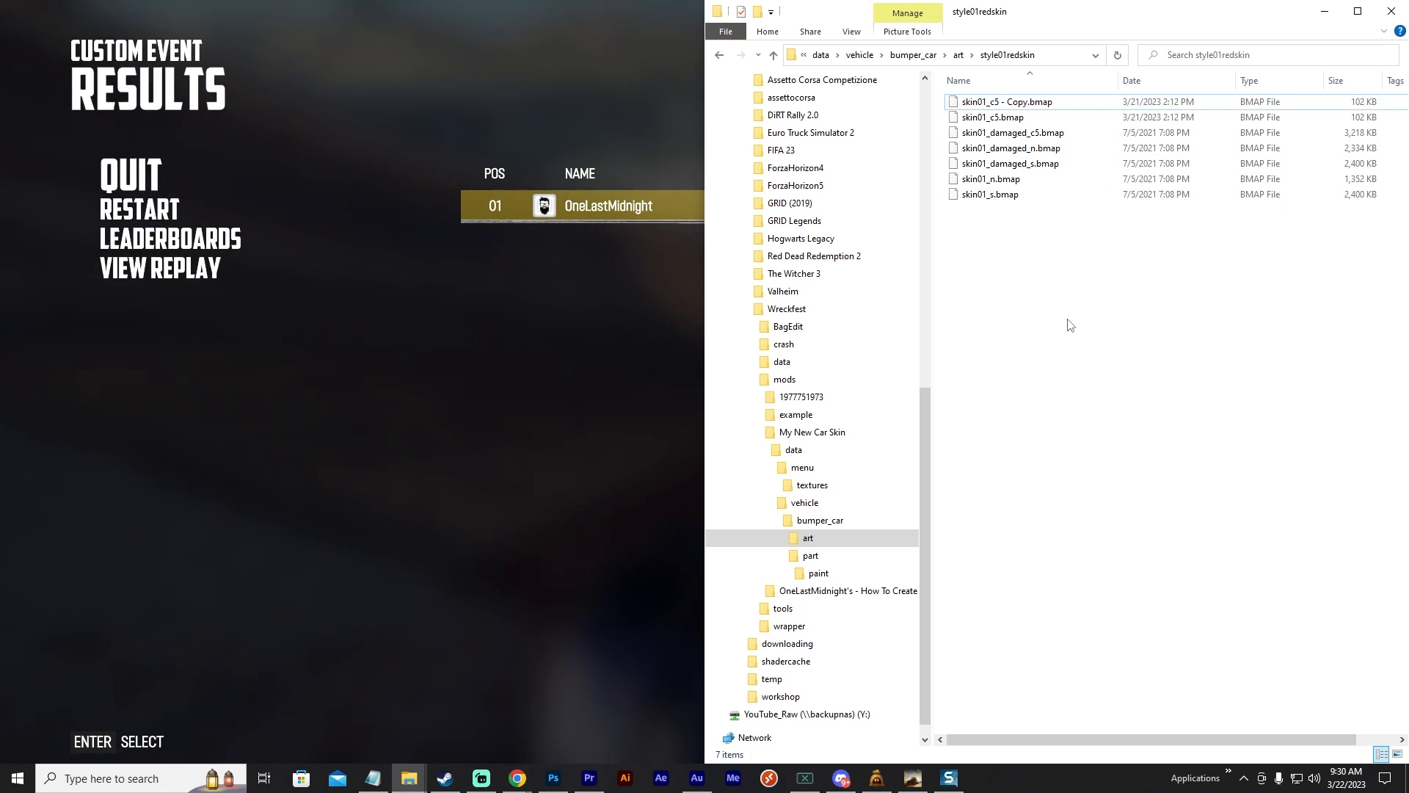
Copy the file name of skin01_damaged_c5.bmap and delete that original damaged texture from the style01redskin folder.
left_click(993, 137)
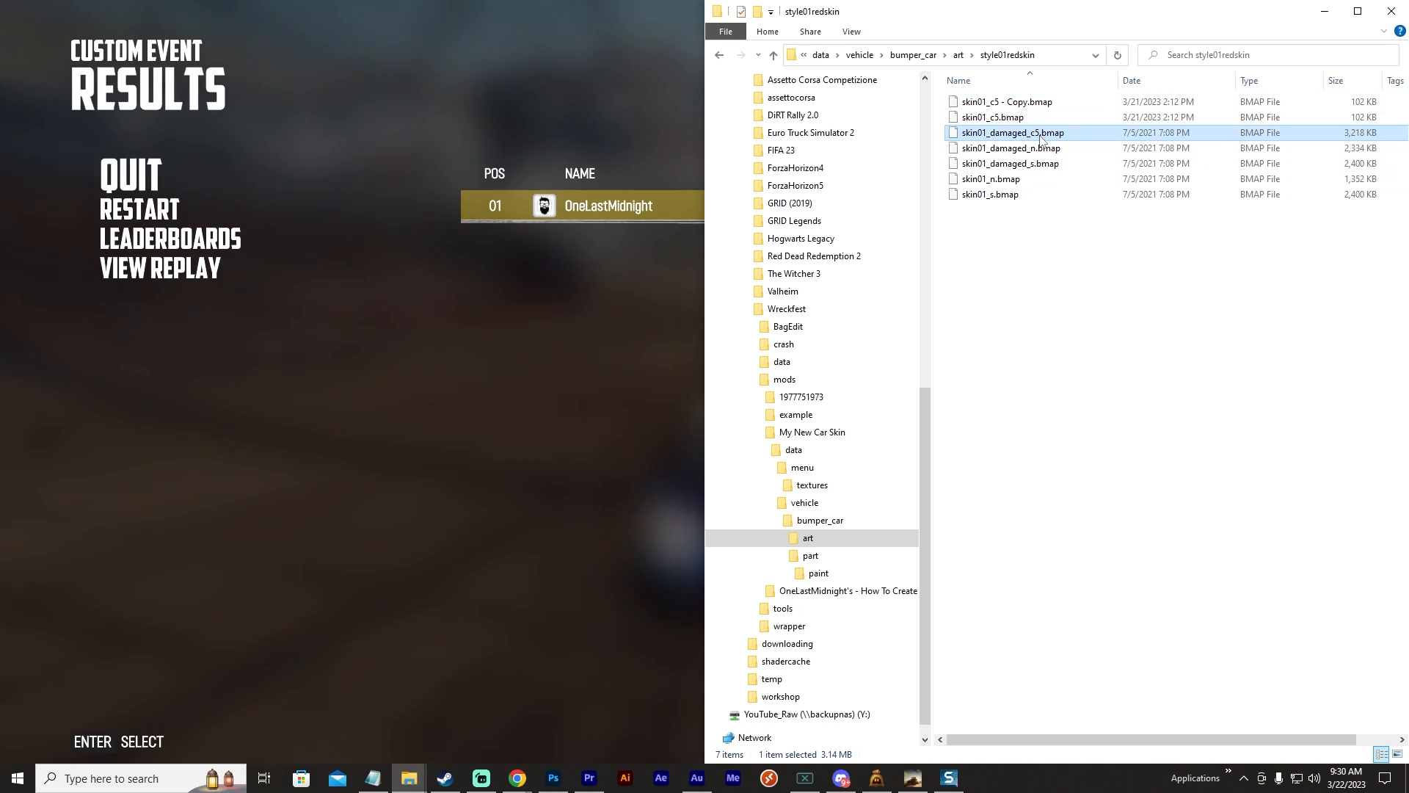
left_click(992, 134)
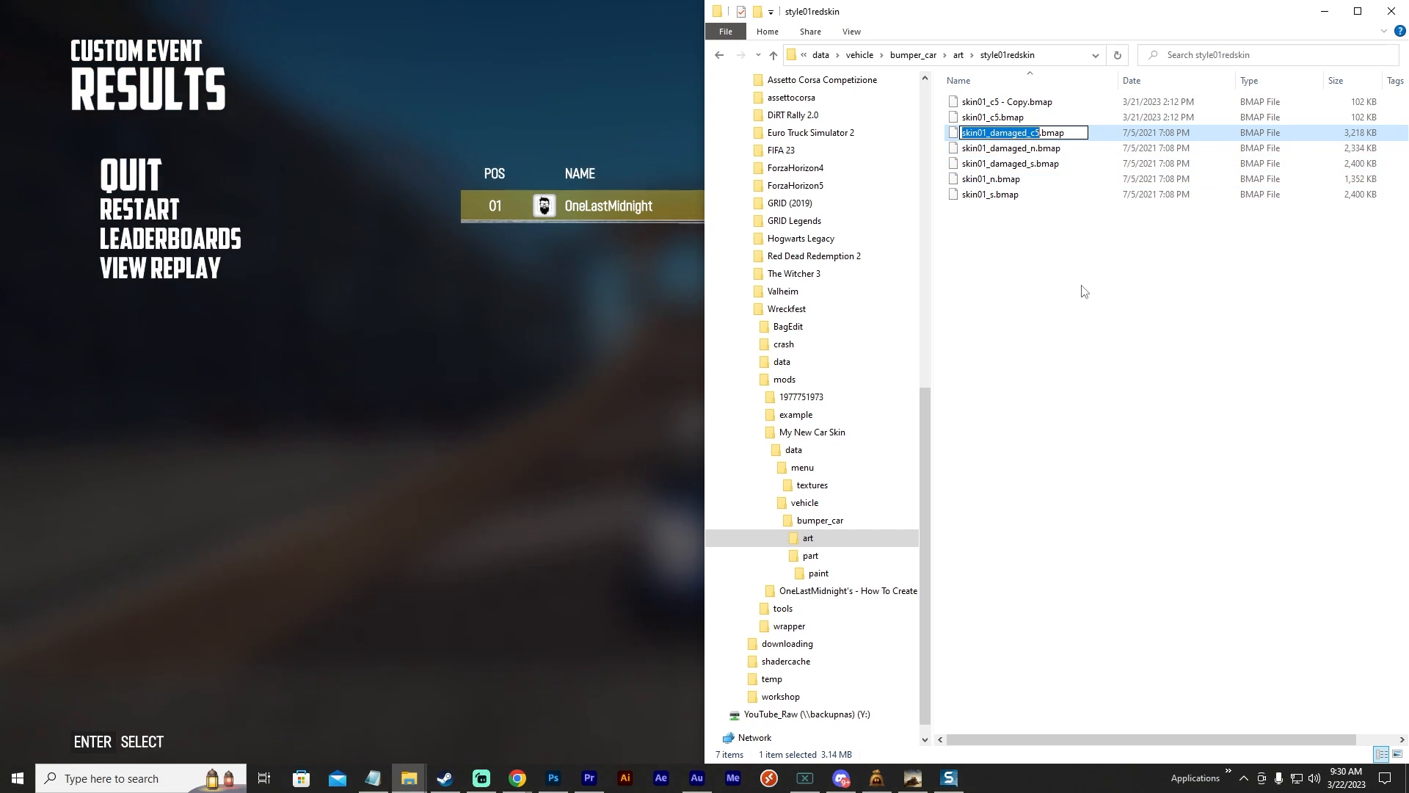
key("Escape")
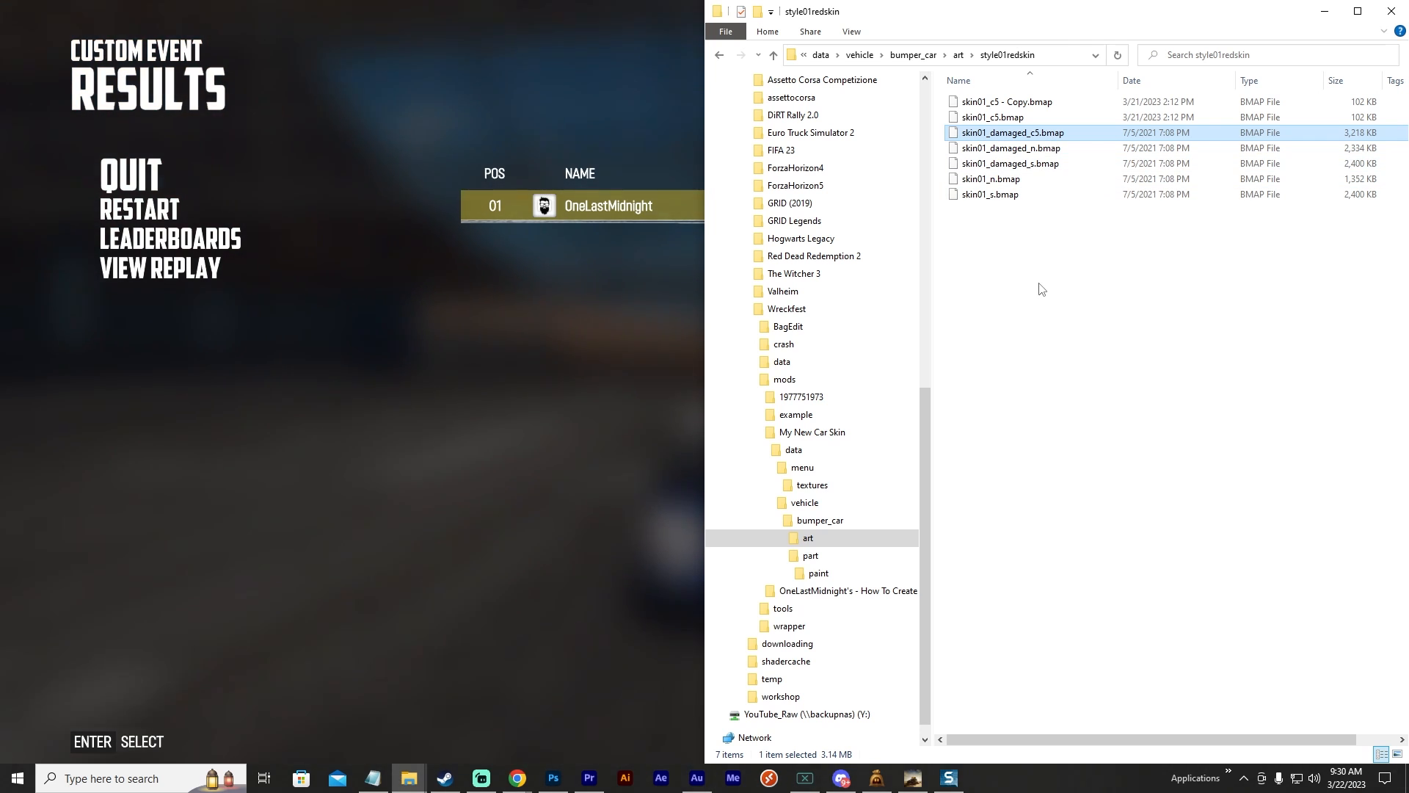
key("Delete")
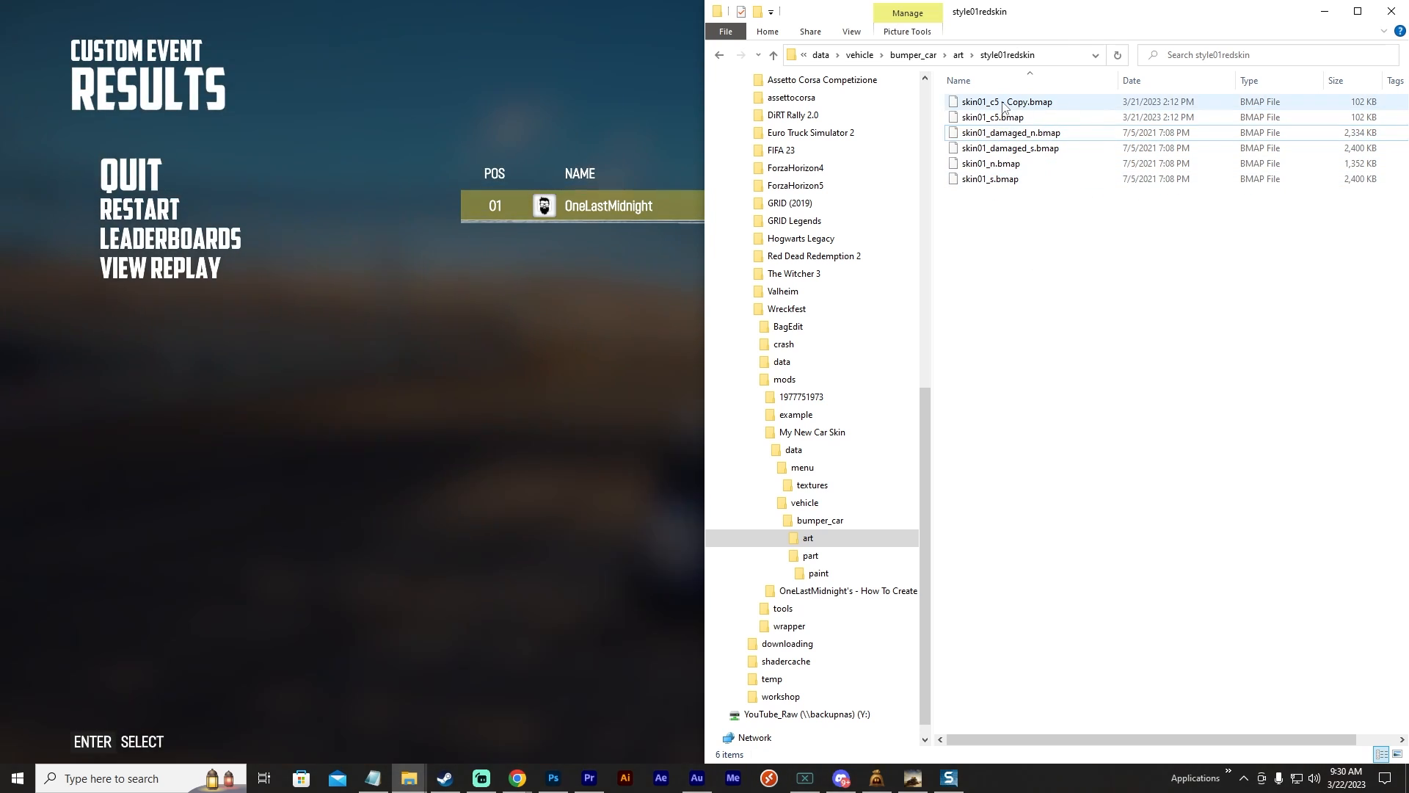
Rename skin01_c5 - Copy.bmap as skin01_damaged_c5.bmap.
left_click(1005, 104)
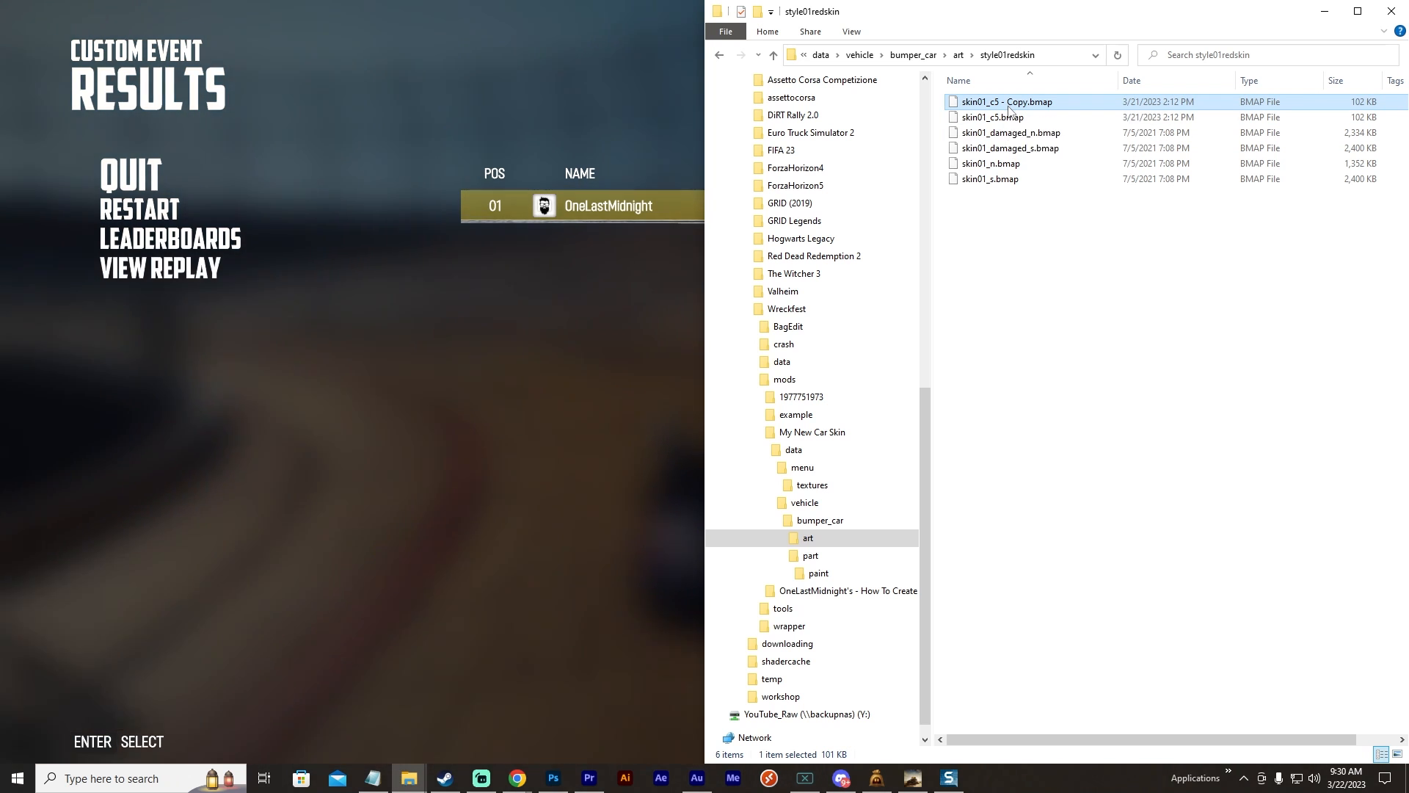
left_click(1008, 107)
key("ctrl+v")
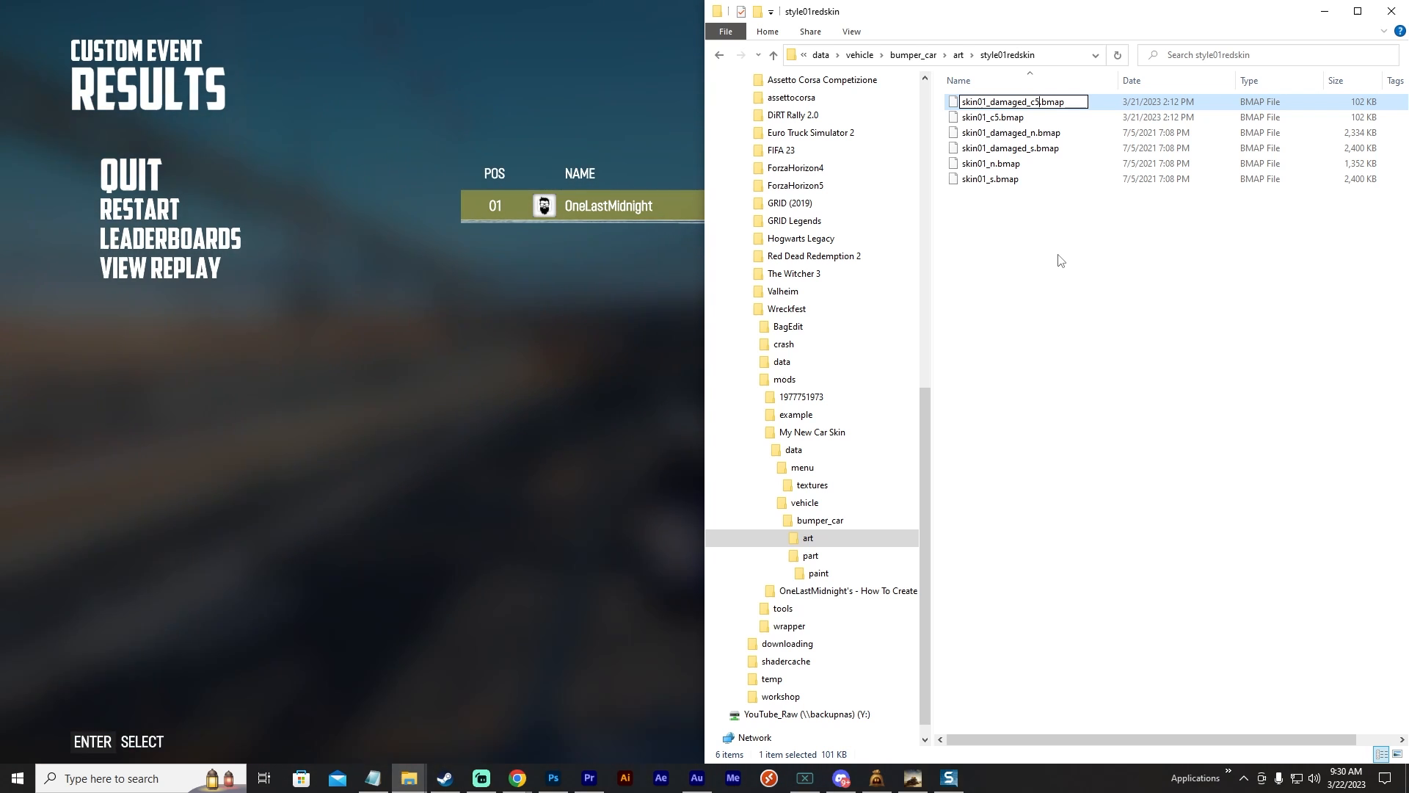
left_click(1060, 261)
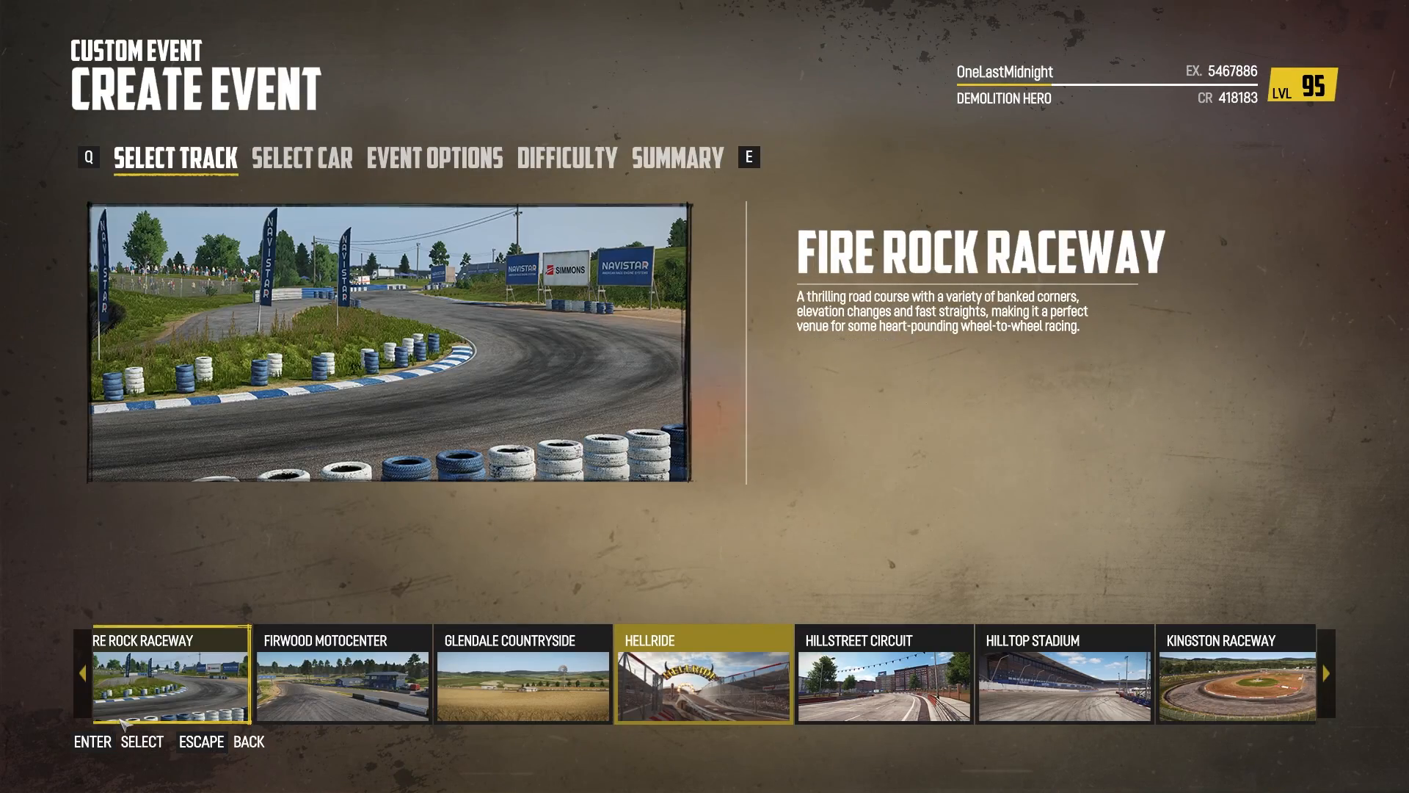
Switch to Wreckfest, start another Hellride Main Circuit banger race with the bumper car and test-drive it to check the skin.
left_click(96, 742)
left_click(99, 745)
left_click(99, 745)
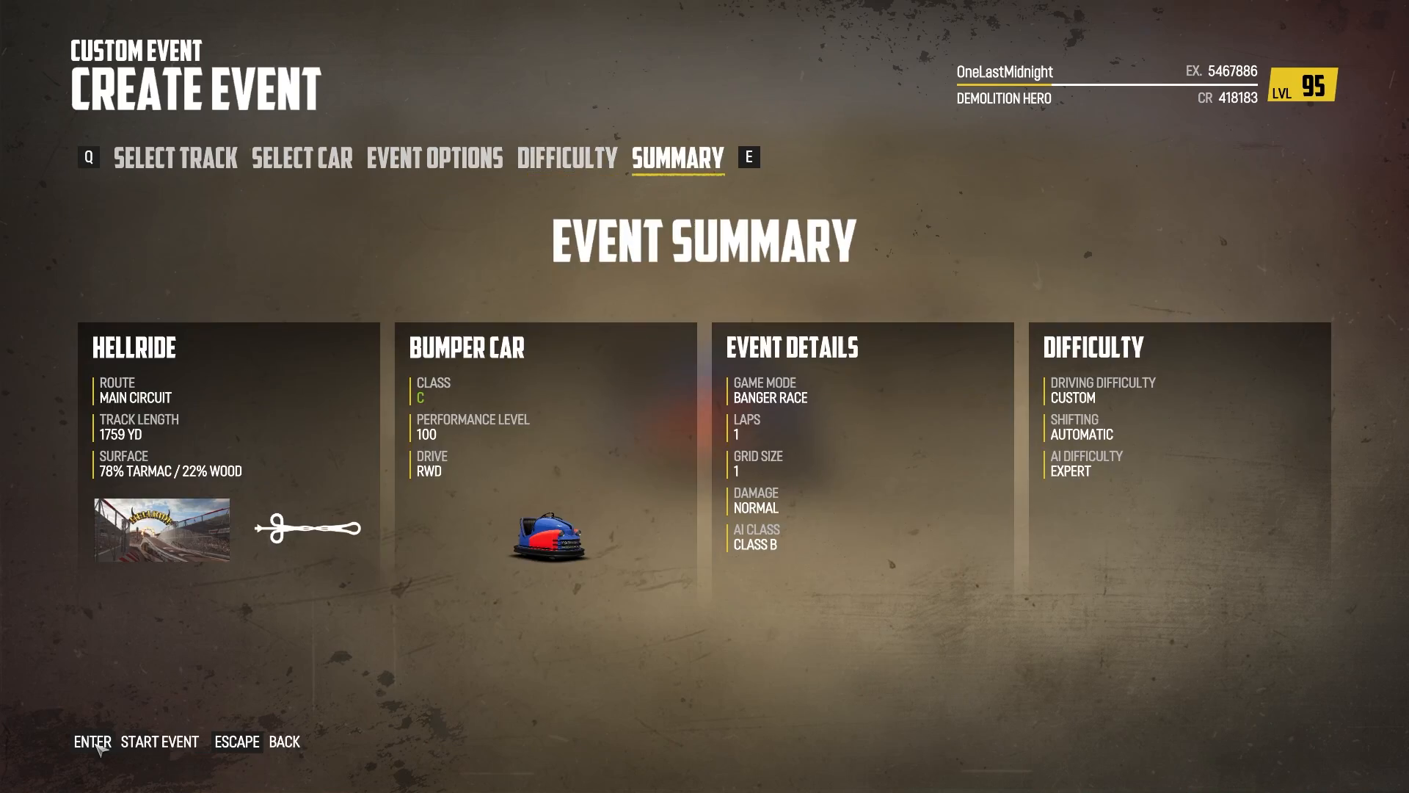
left_click(100, 745)
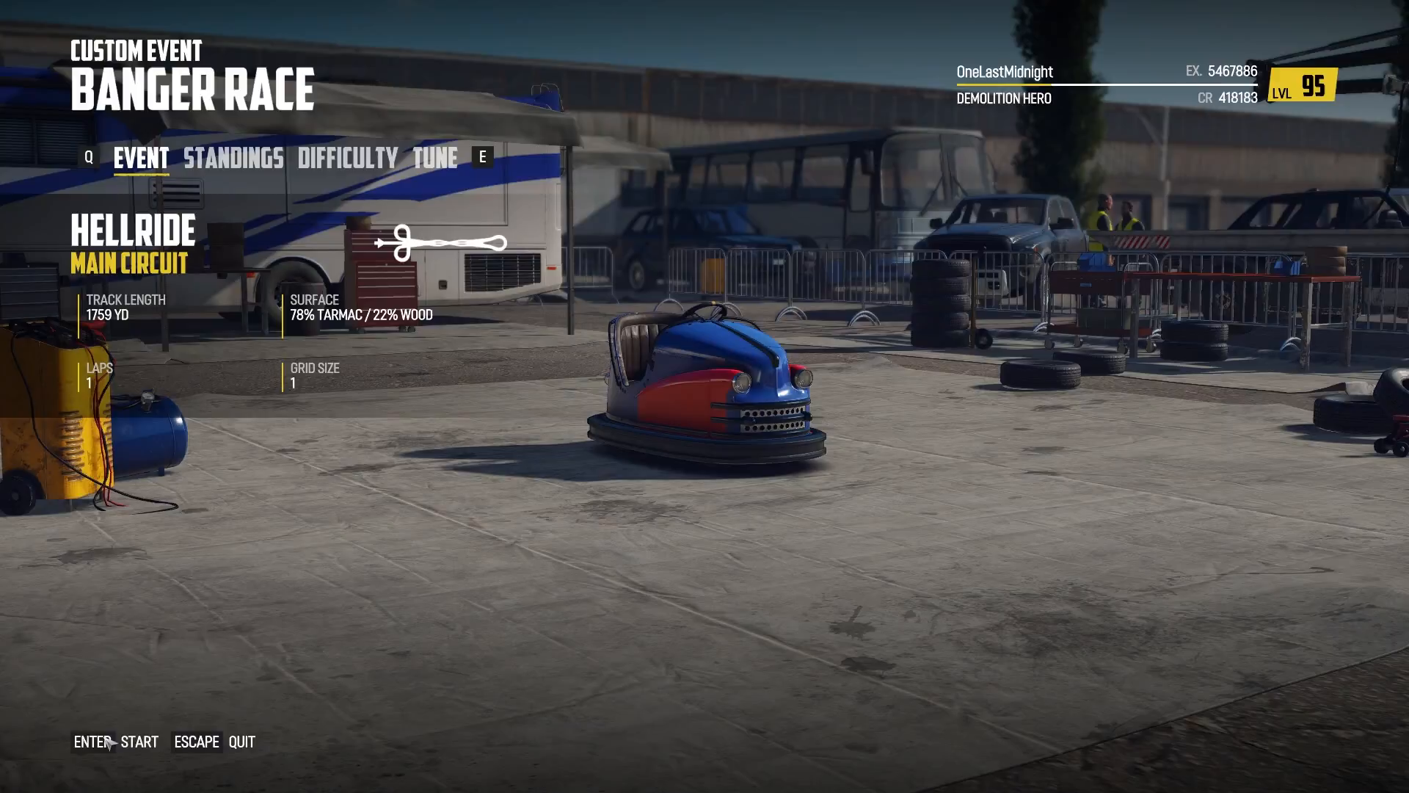
left_click(109, 743)
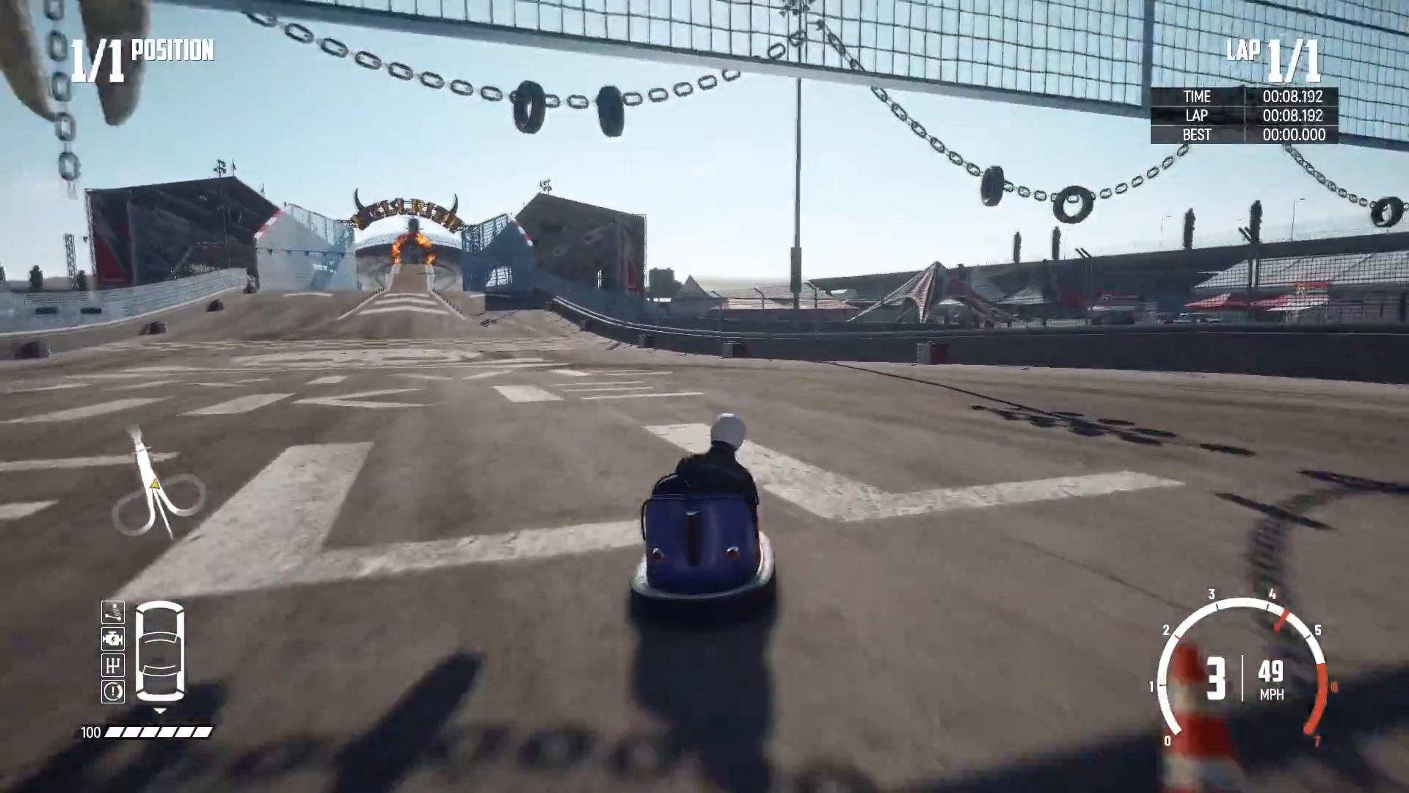
key("Left")
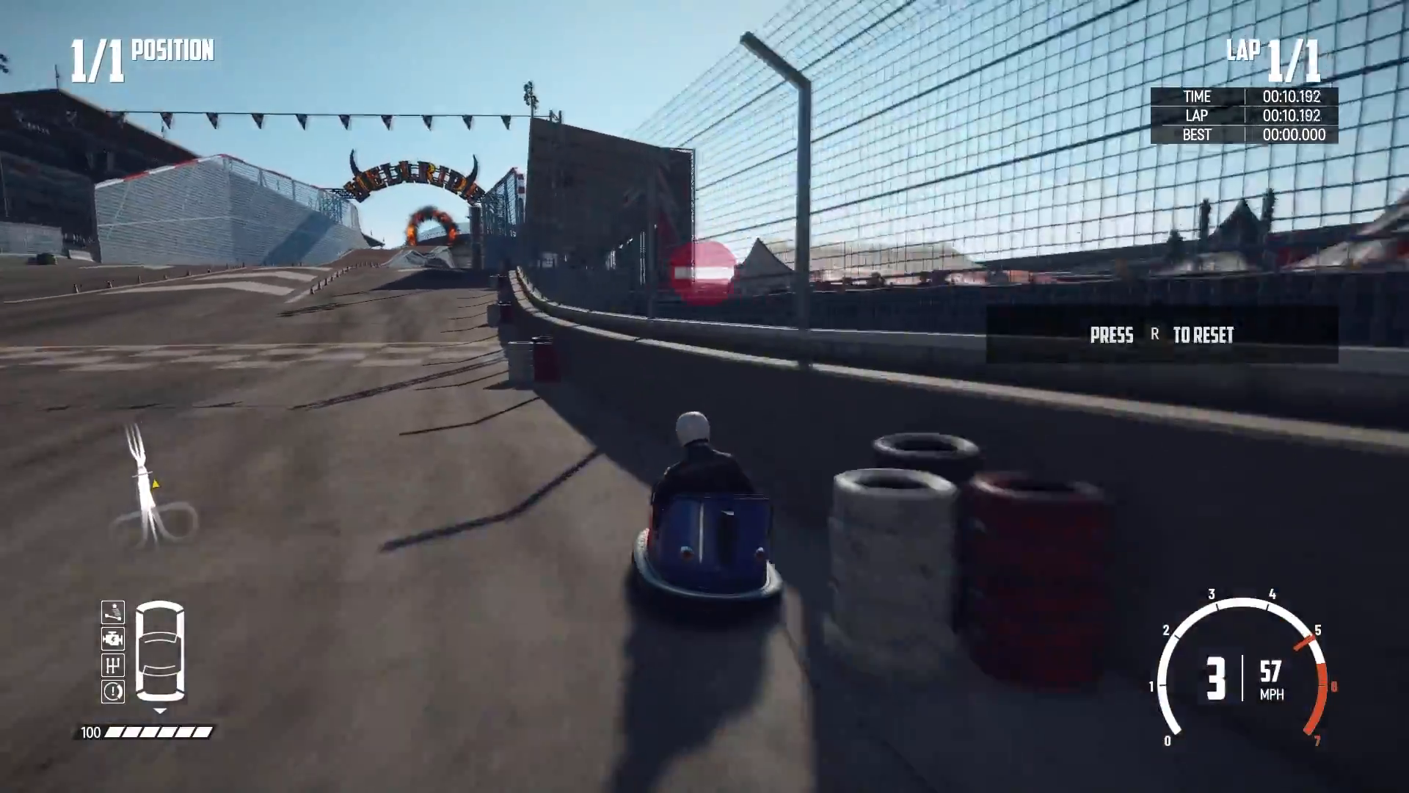
key("Left")
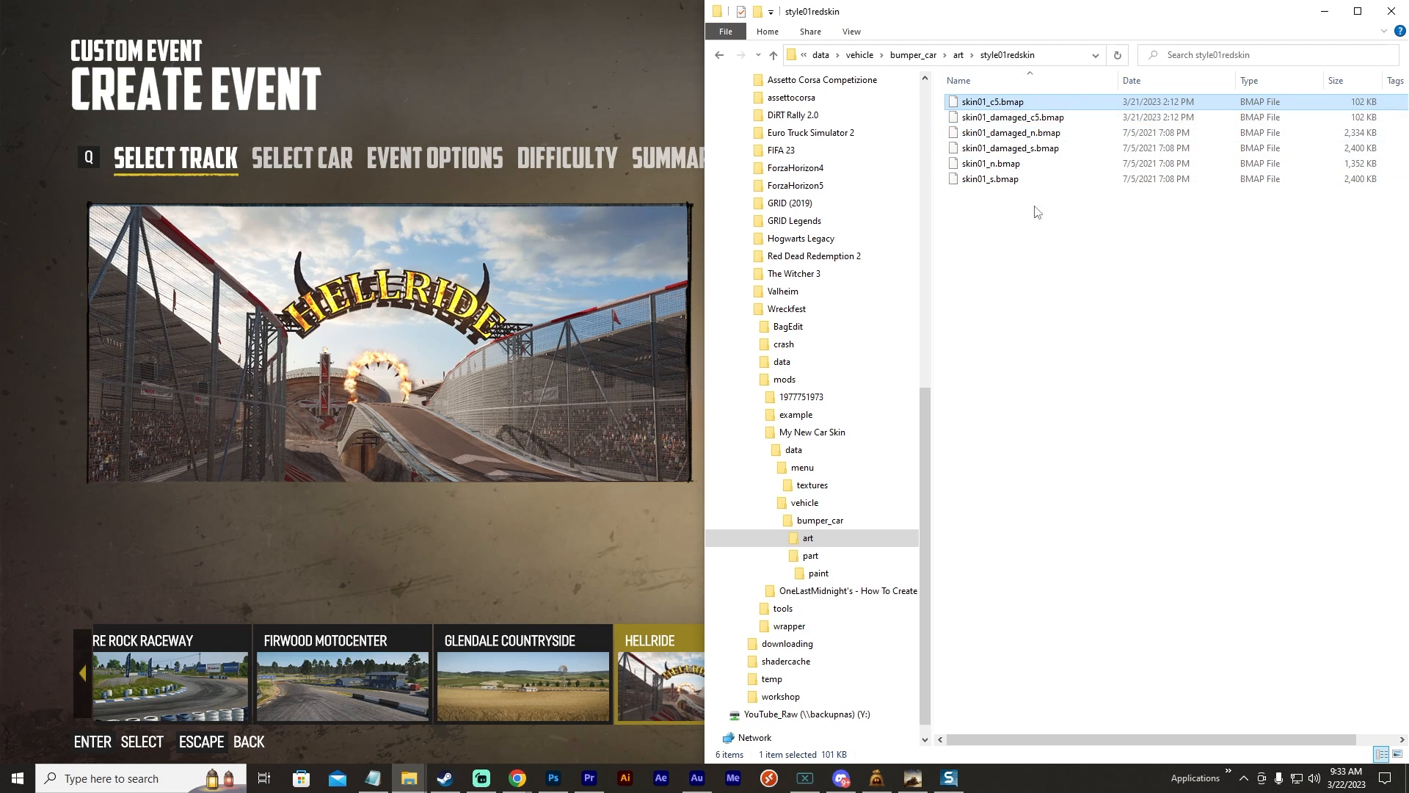
Switch to File Explorer and compare skin01_c5.bmap with skin01_damaged_c5.bmap in the style01redskin folder.
key("Down")
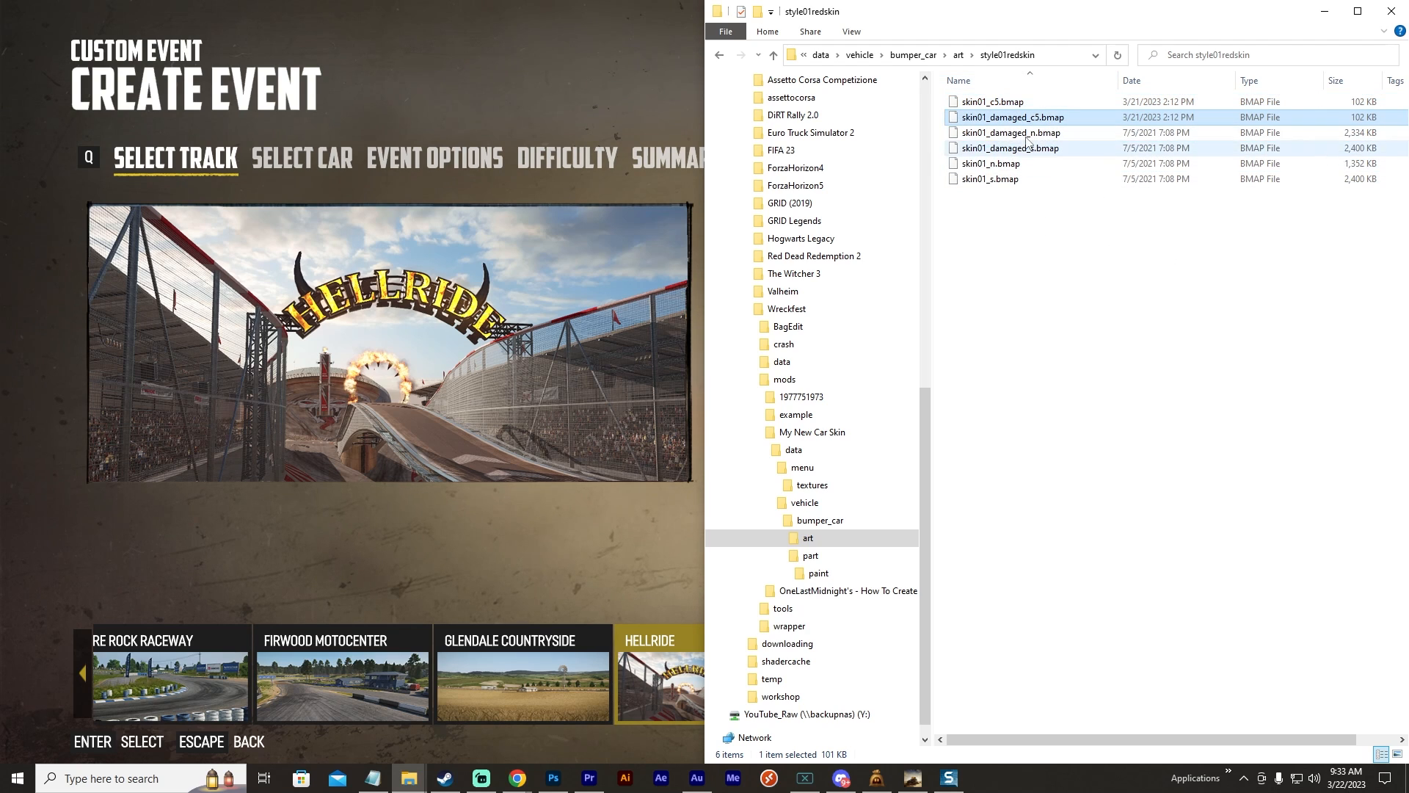
left_click(988, 102)
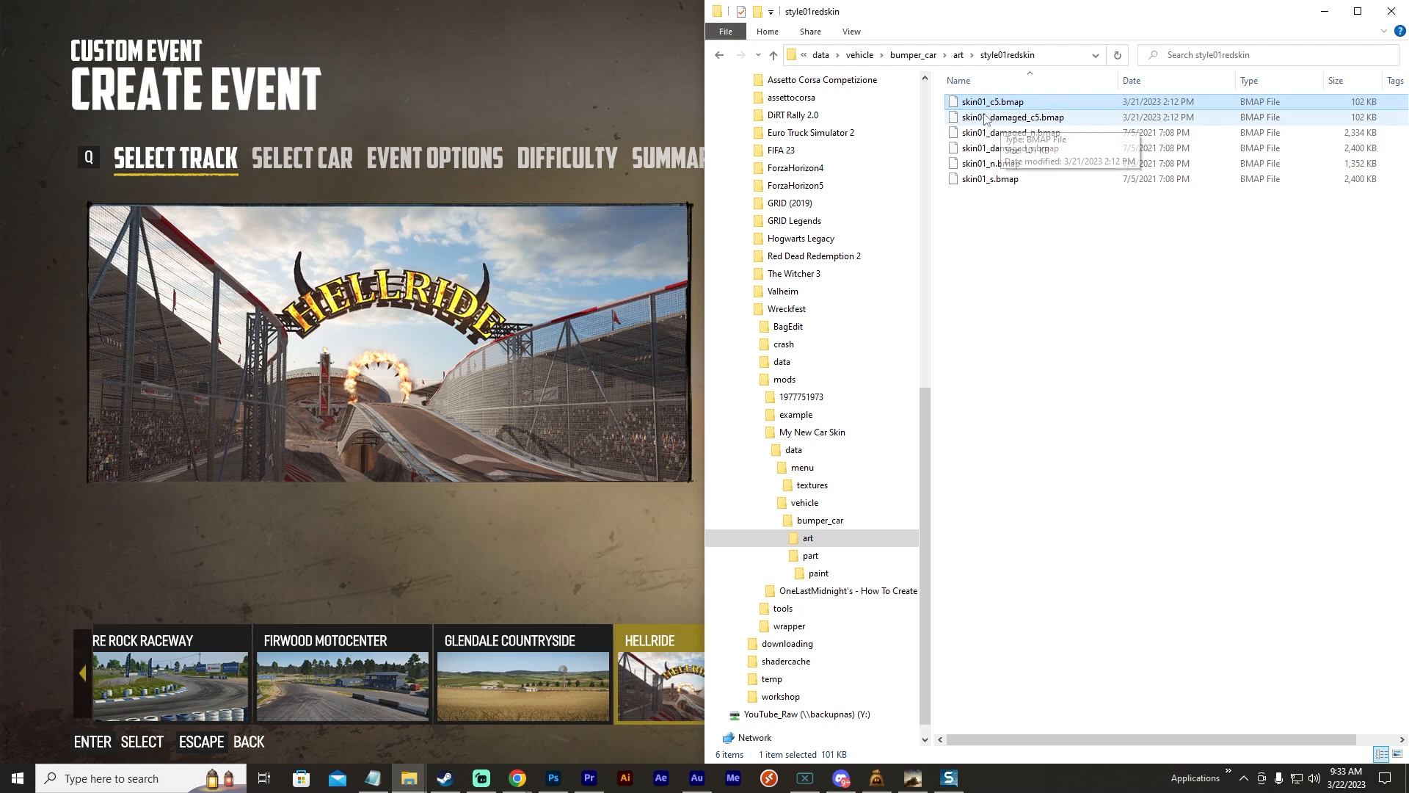
left_click(1026, 119)
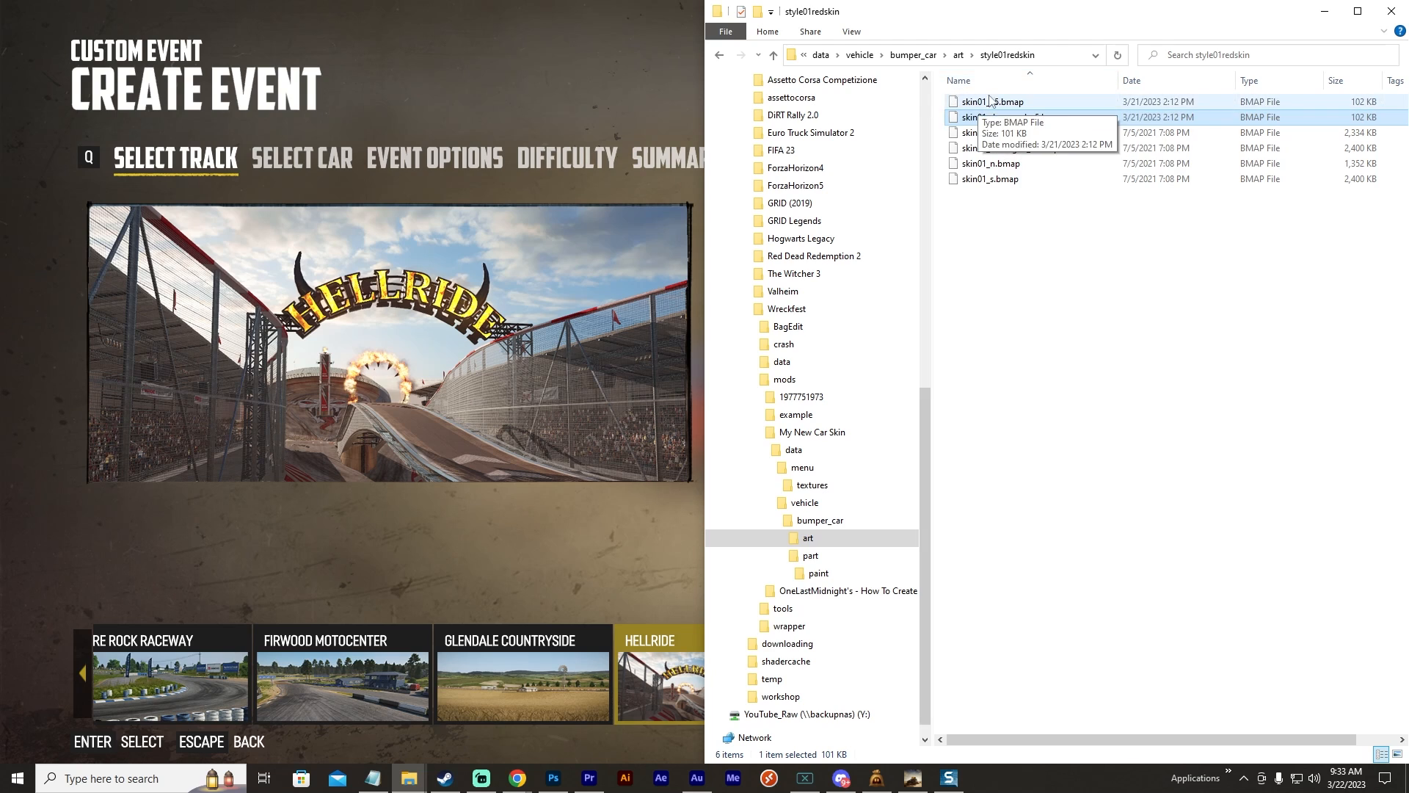
left_click(1013, 103)
left_click(1002, 120)
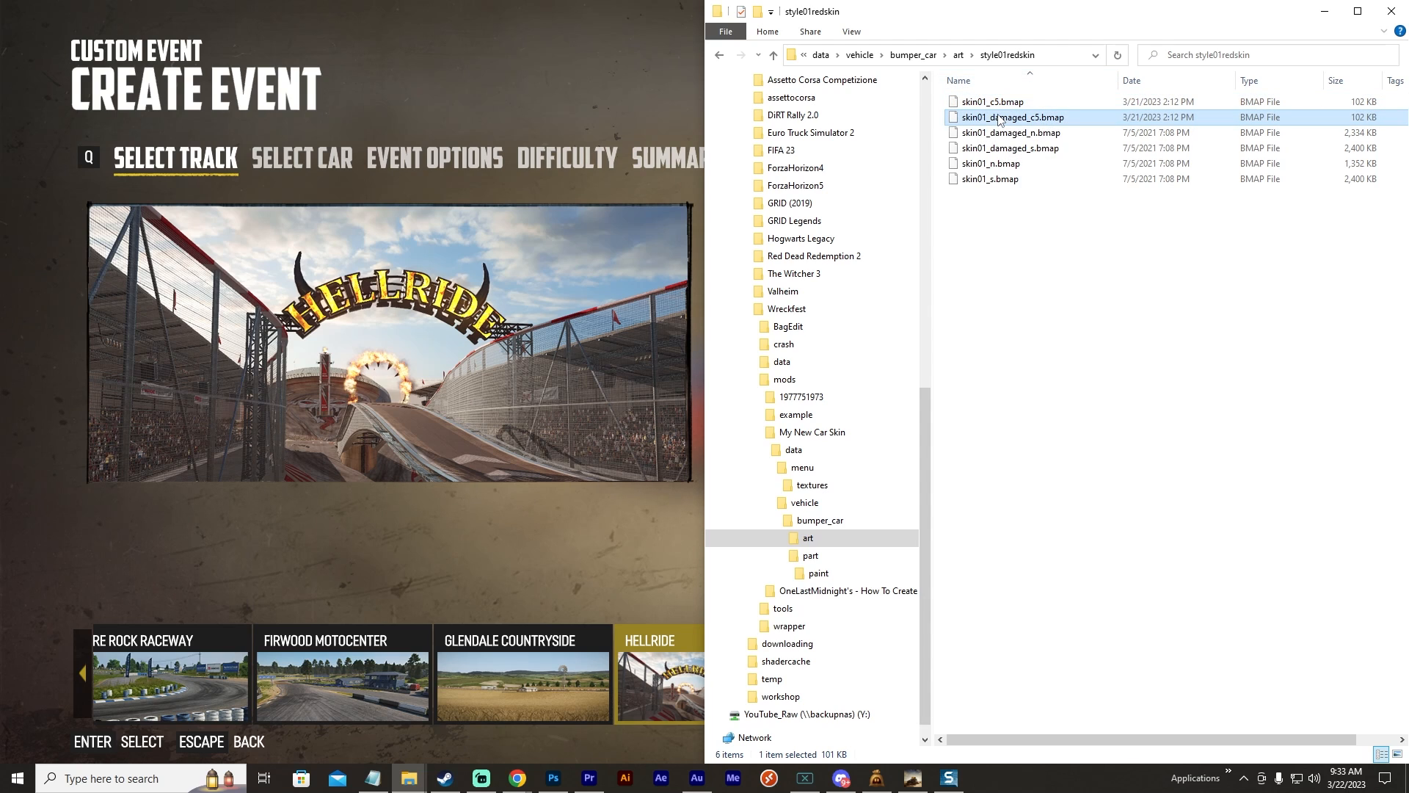
left_click(1081, 311)
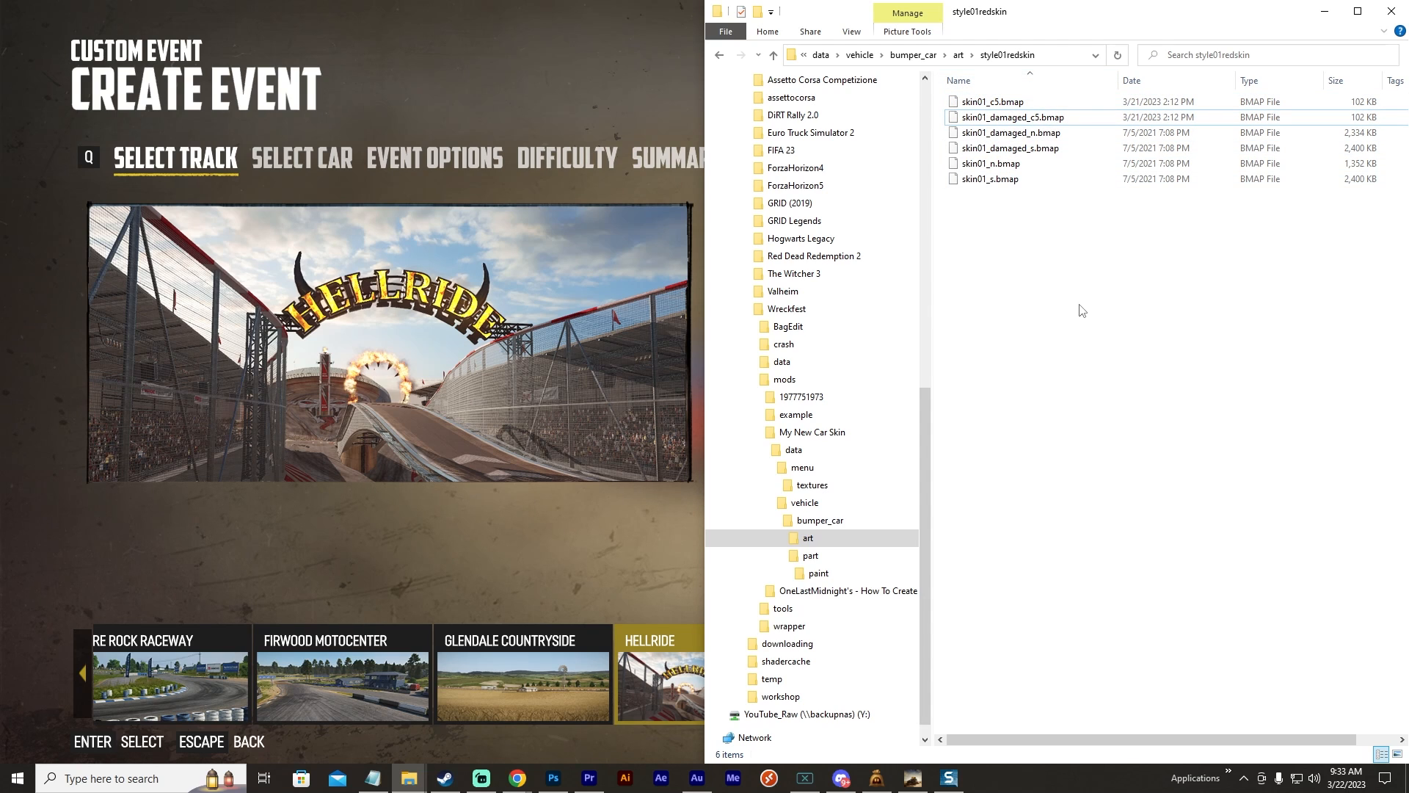
Switch to Bag Edit, open My New Car Skin's modinfo.modi and review the available Visibility options.
left_click(876, 778)
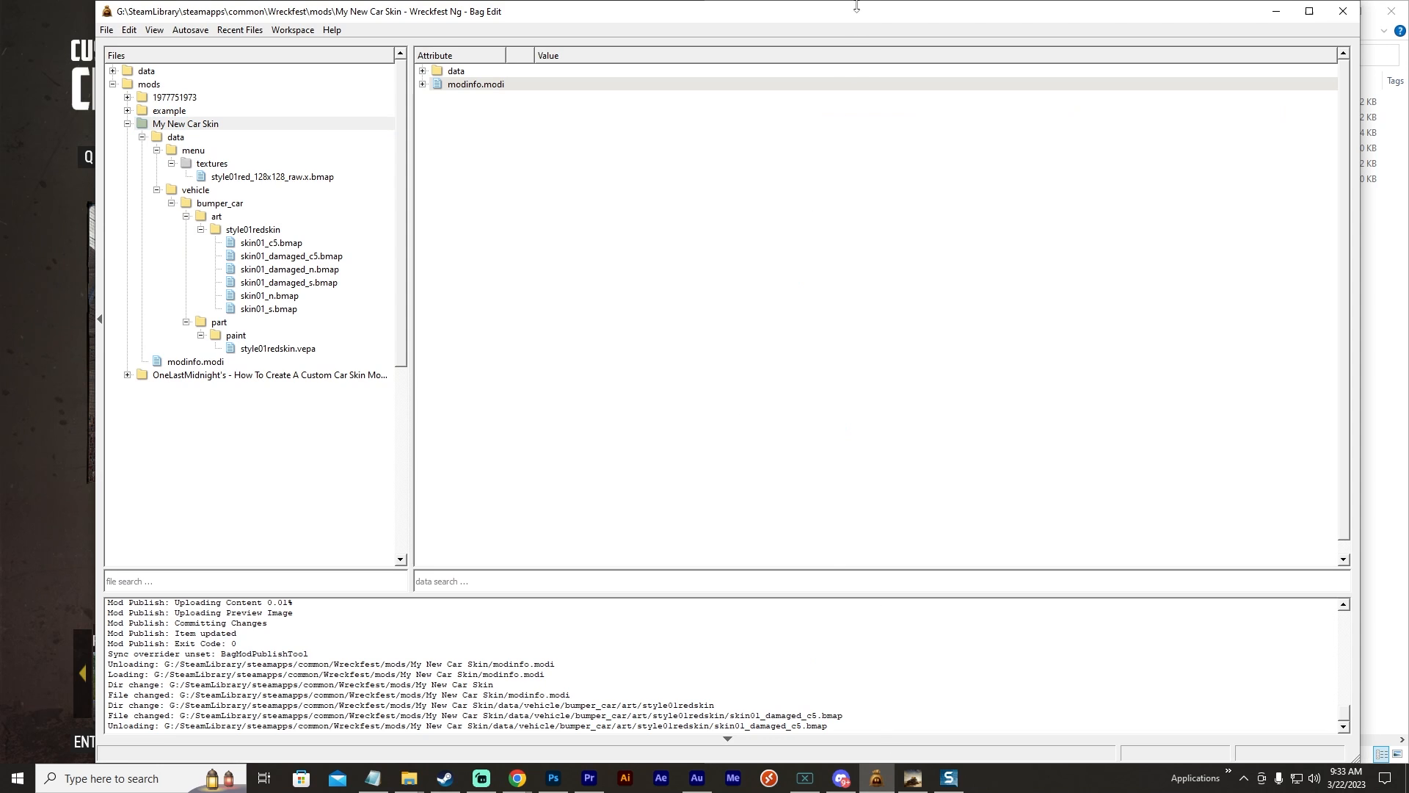
mouse_move(856, 5)
left_mouse_down()
mouse_move(859, 51)
mouse_move(862, 11)
left_mouse_up()
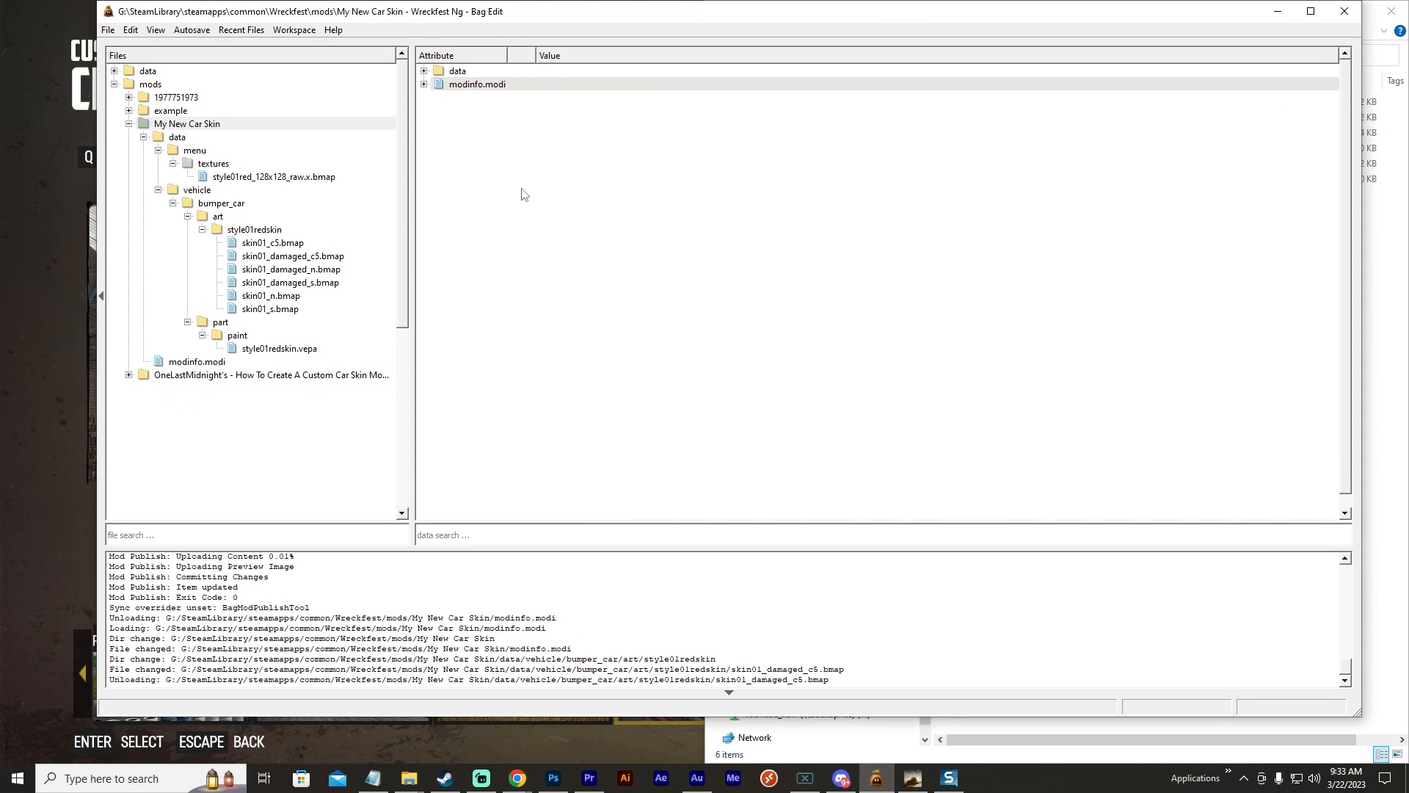
left_click(195, 361)
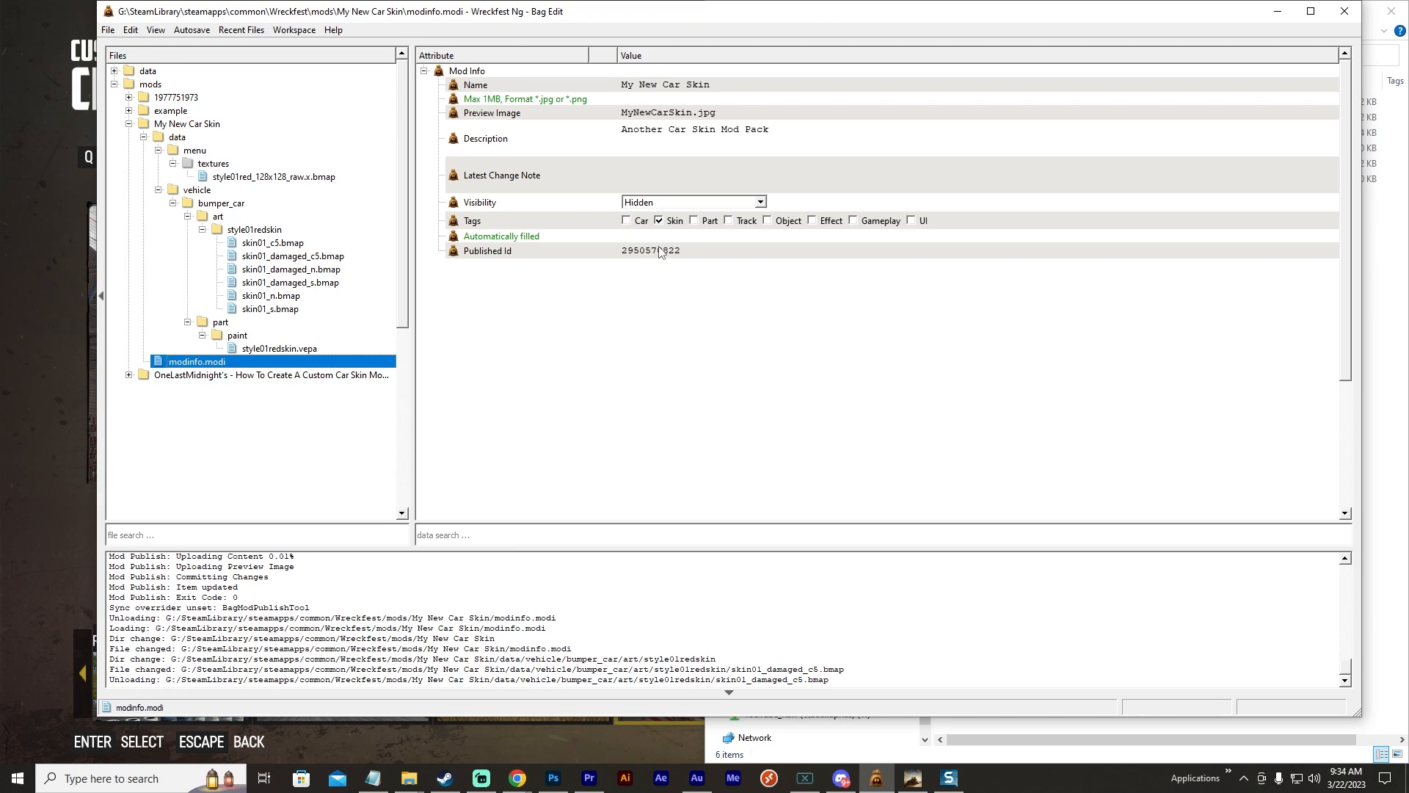
left_click(683, 203)
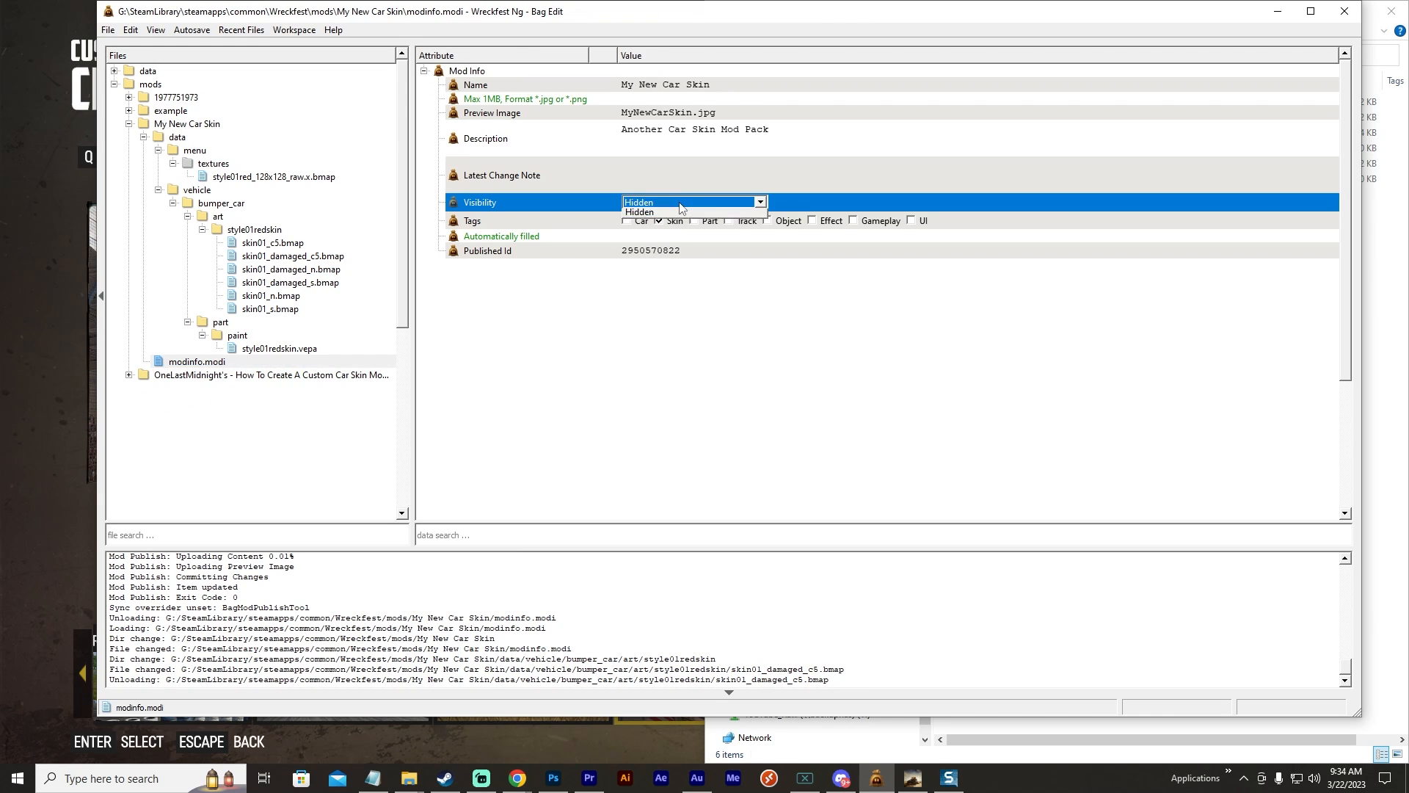
left_click(683, 203)
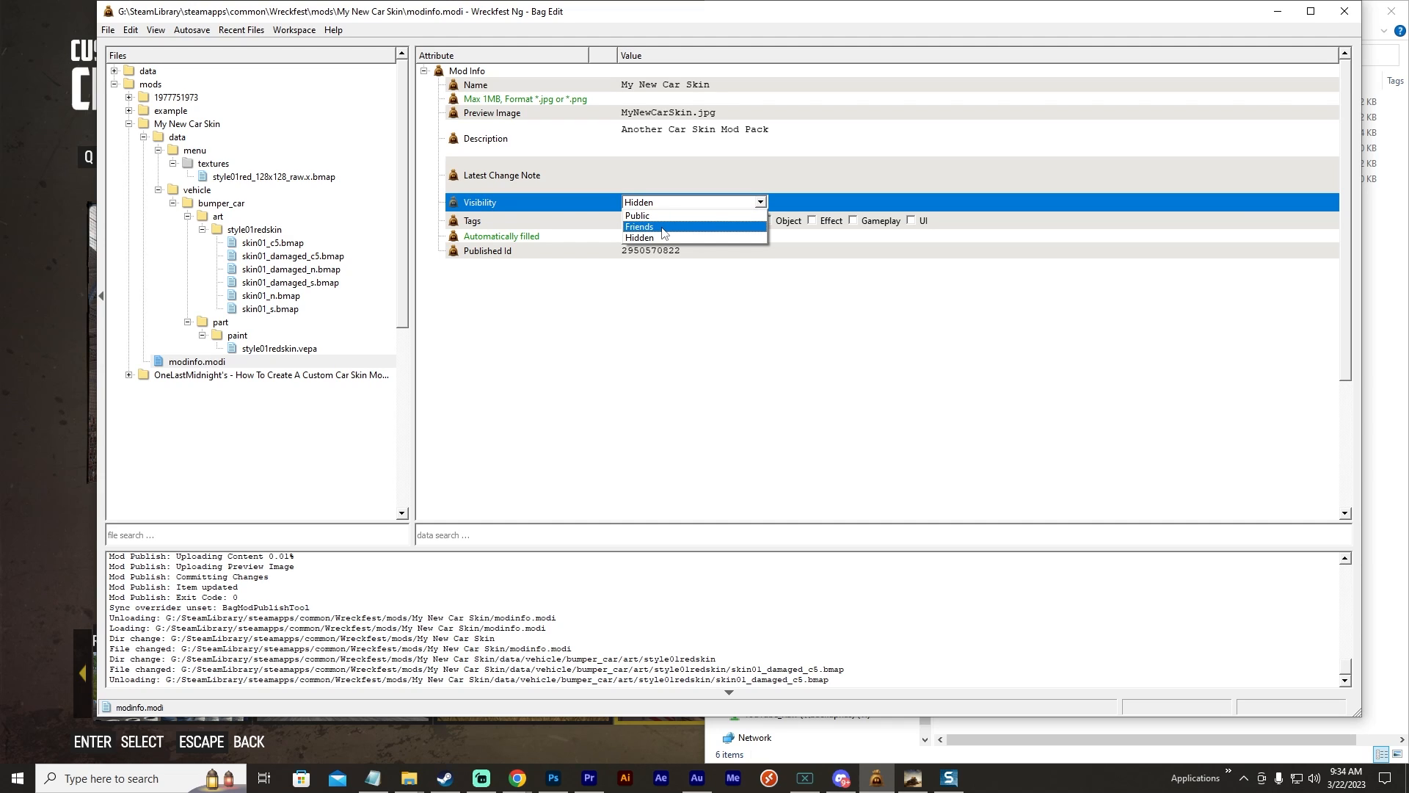
left_click(815, 332)
left_click(108, 29)
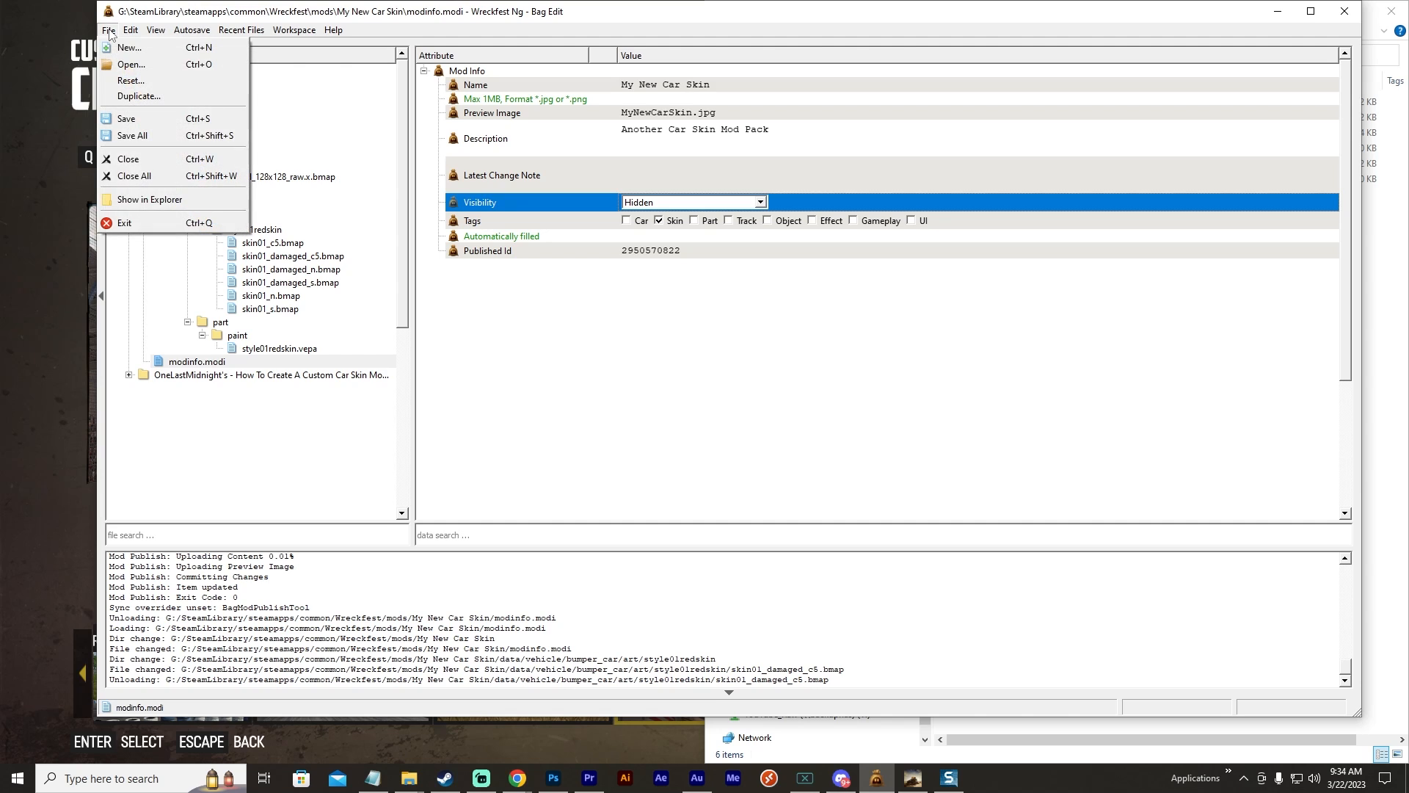
left_click(538, 416)
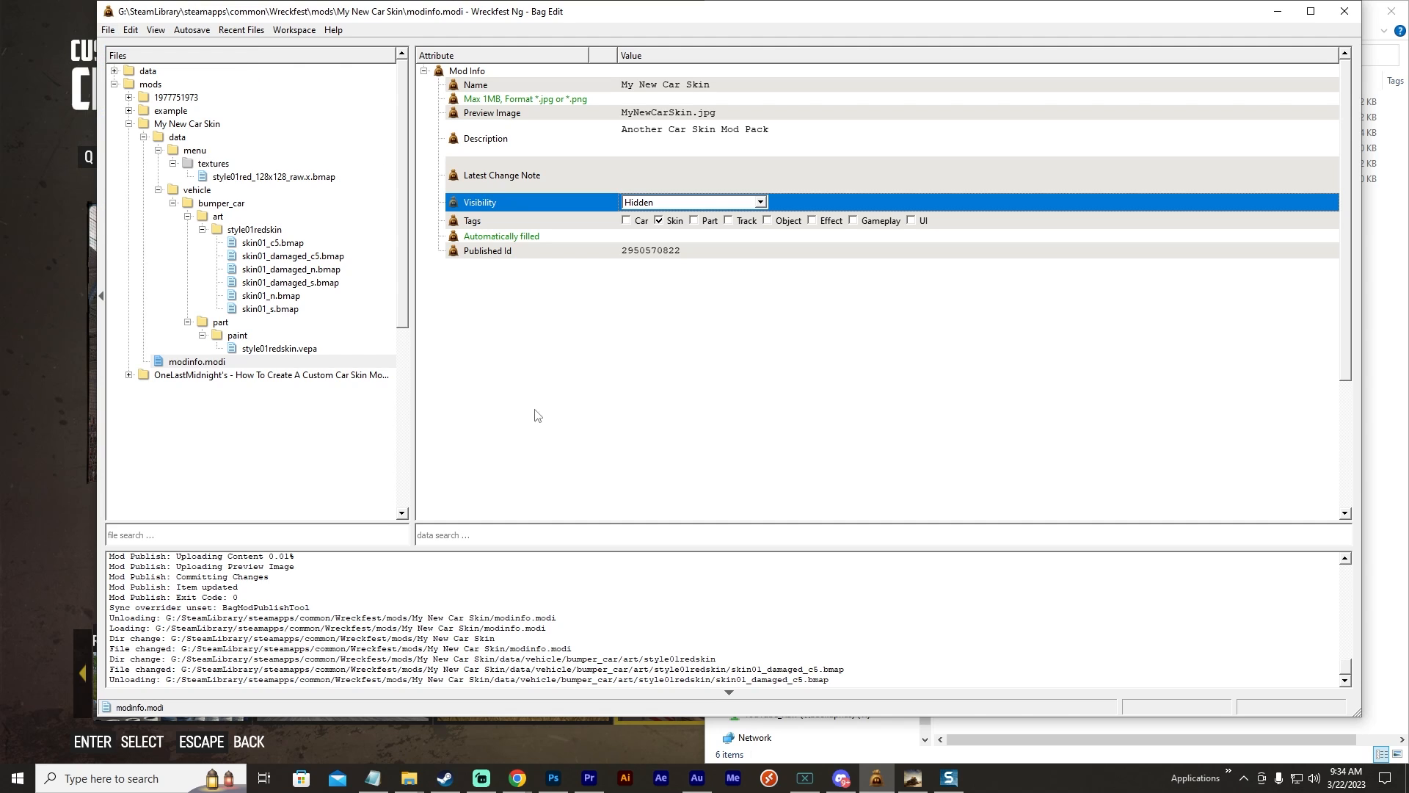
Publish the updated My New Car Skin mod to the Steam Workshop and dismiss its Workshop page.
right_click(179, 128)
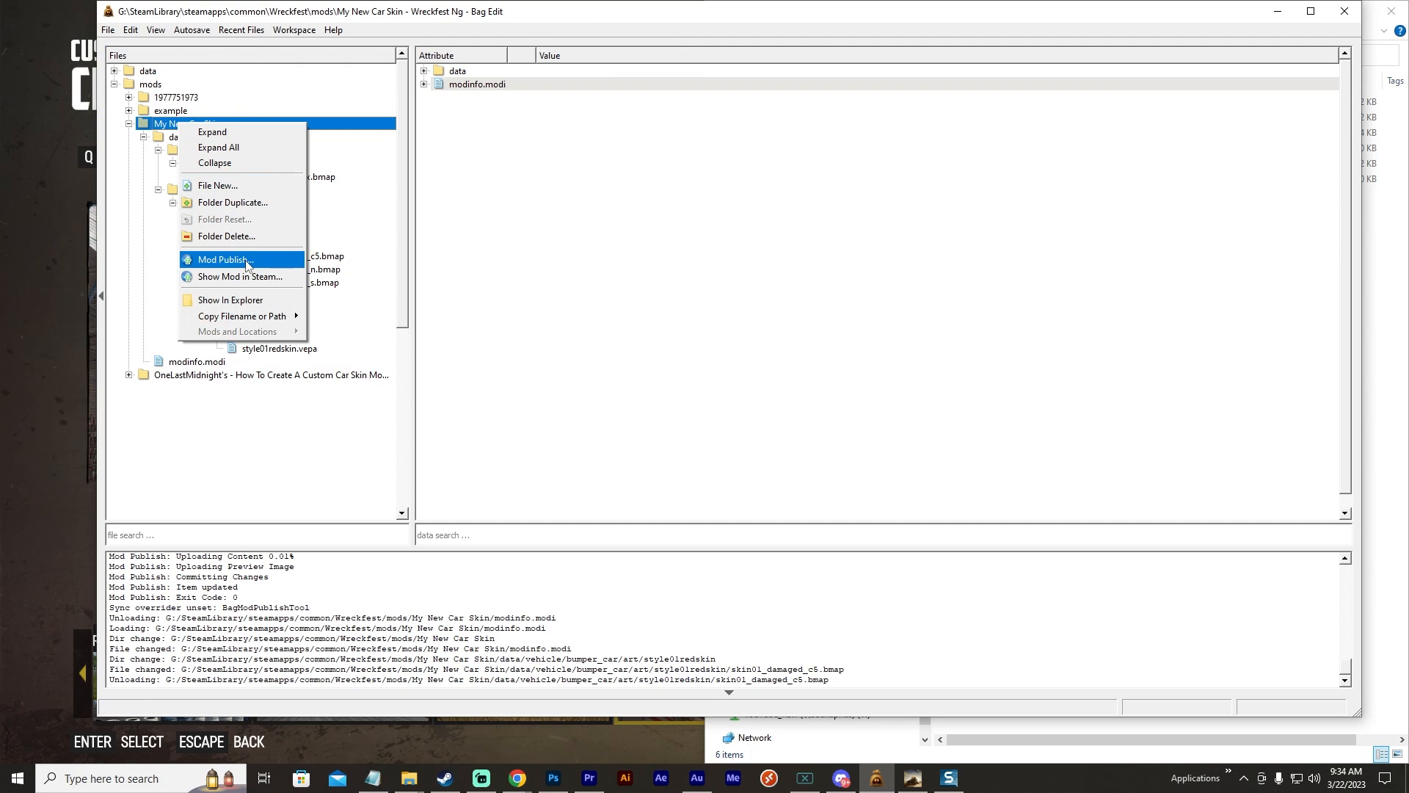
left_click(224, 260)
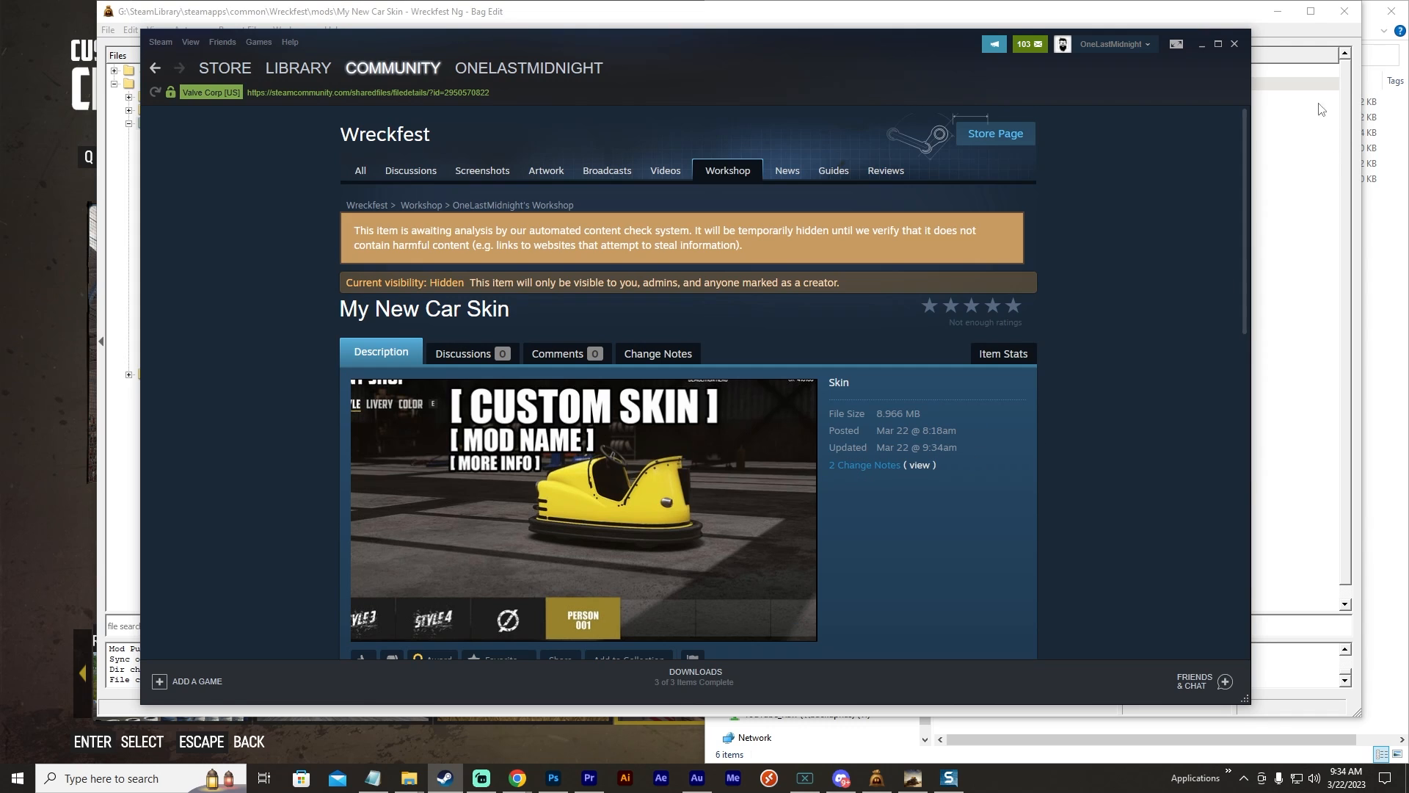
left_click(1285, 36)
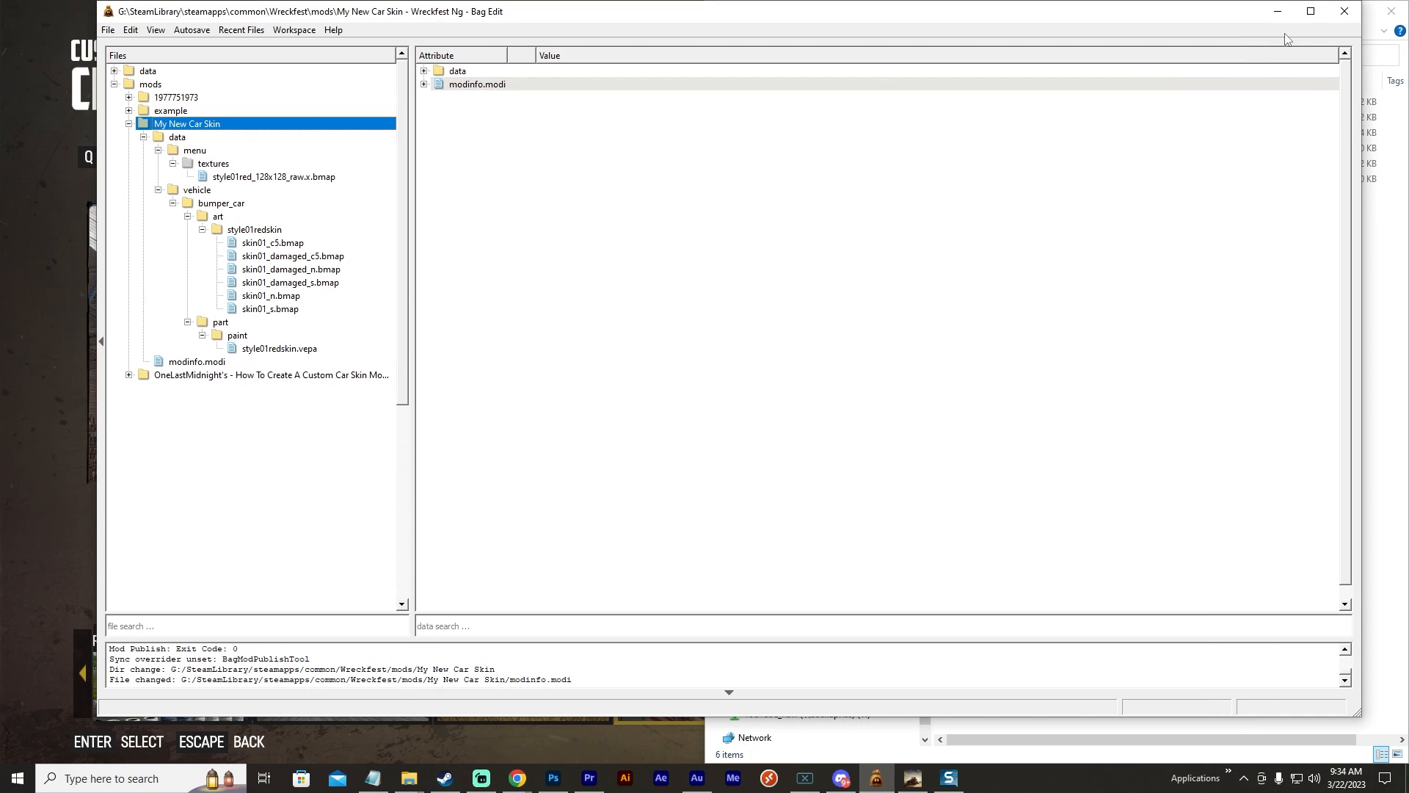
Open the publishing form for My New Car Skin at Latest Change Note, and switch to Steam to view the mod's change notes.
right_click(207, 128)
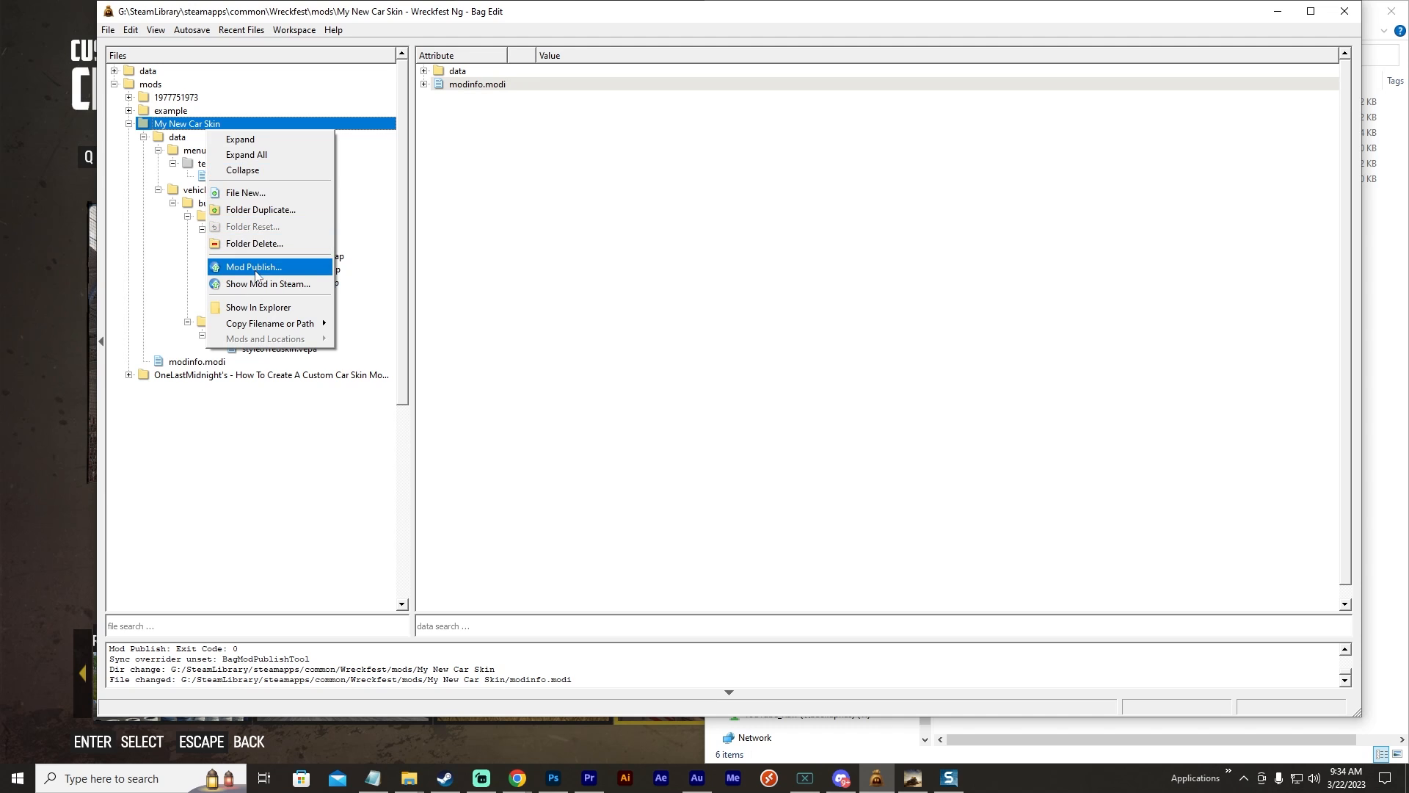
left_click(254, 267)
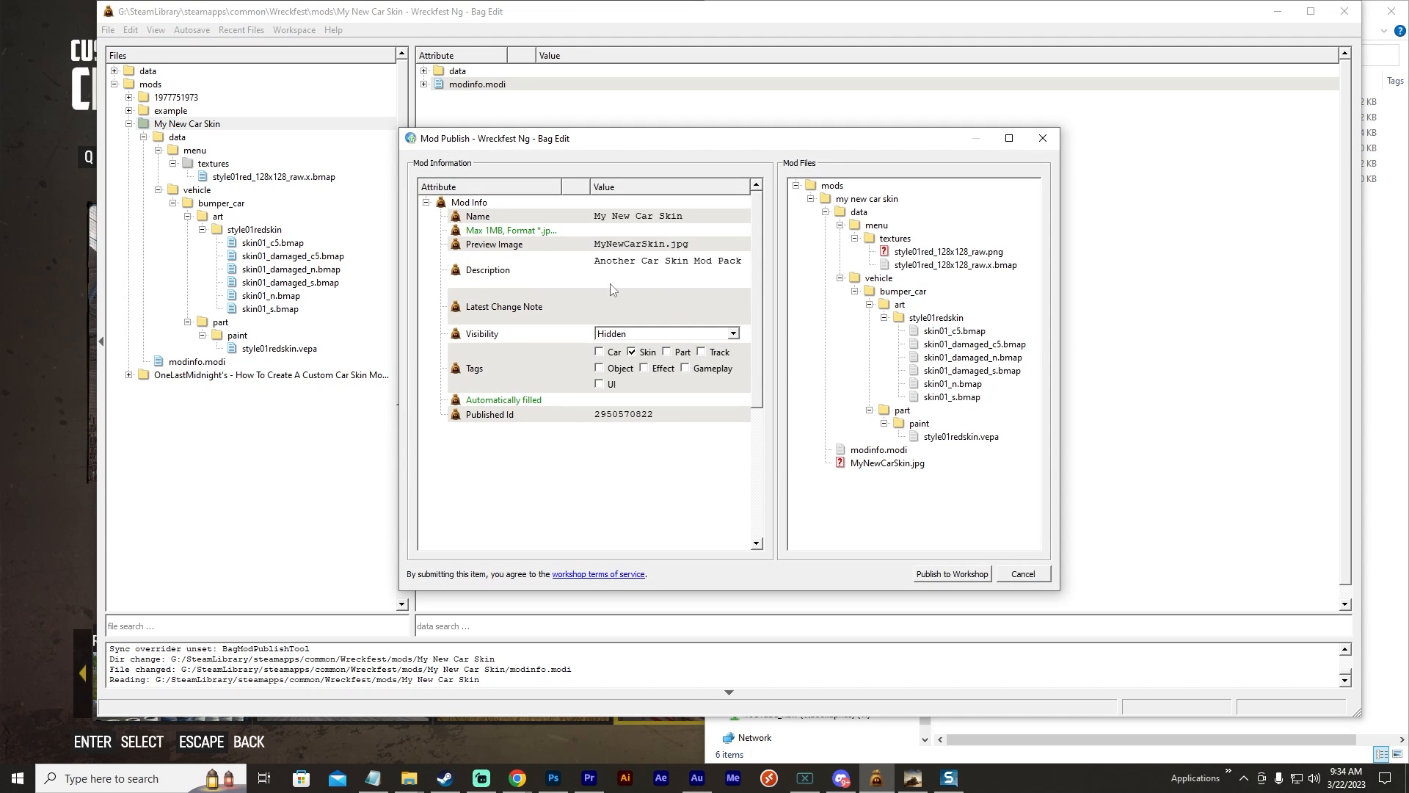
left_click(547, 301)
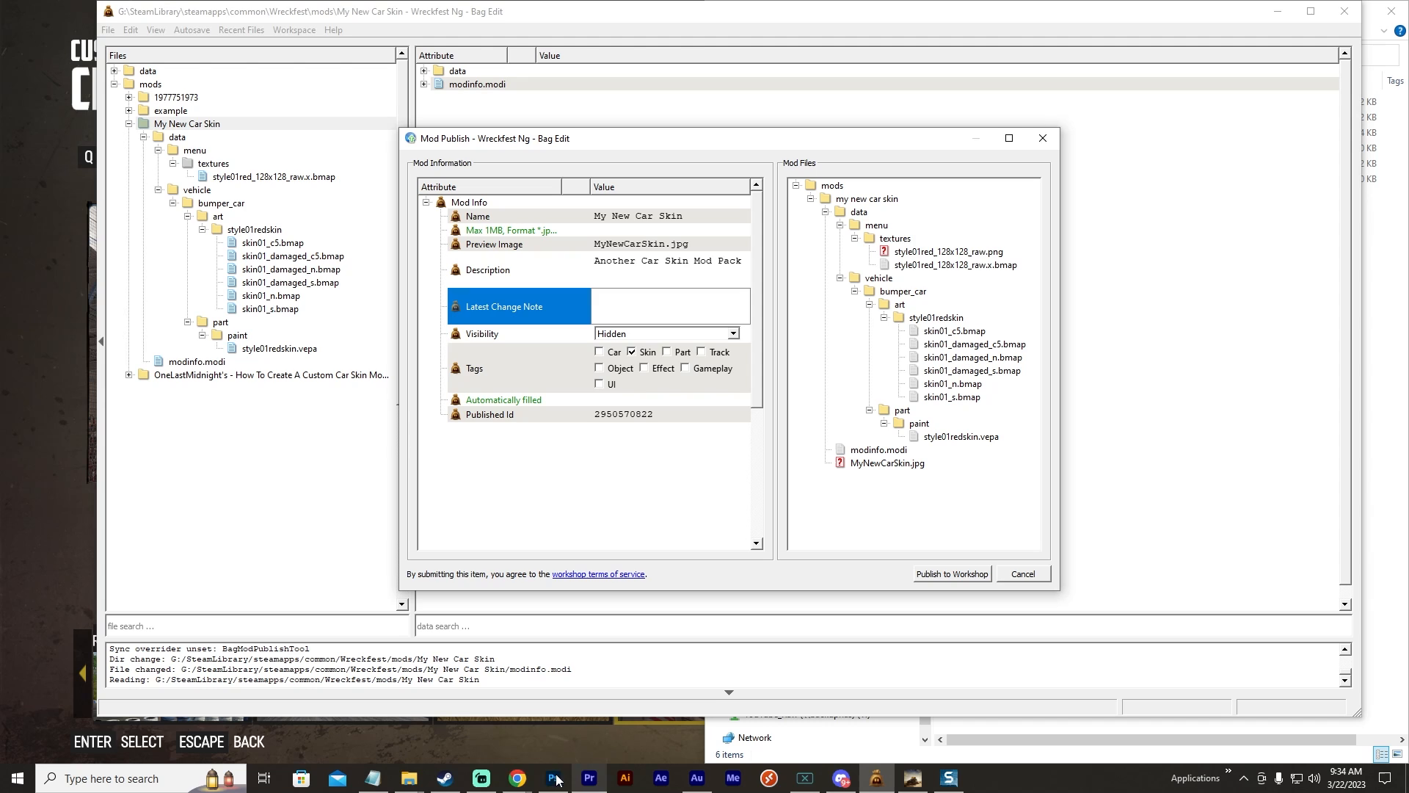
left_click(444, 779)
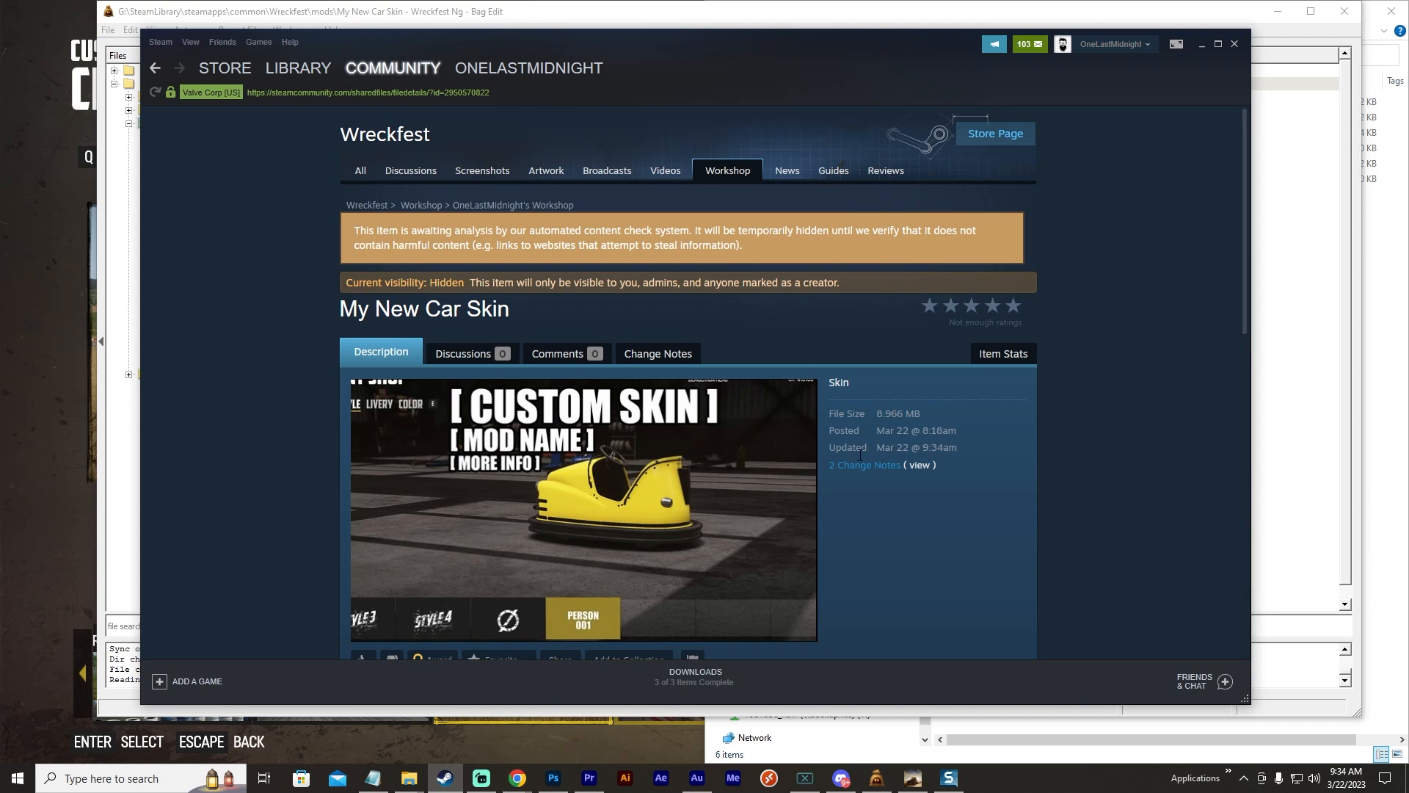
left_click(919, 465)
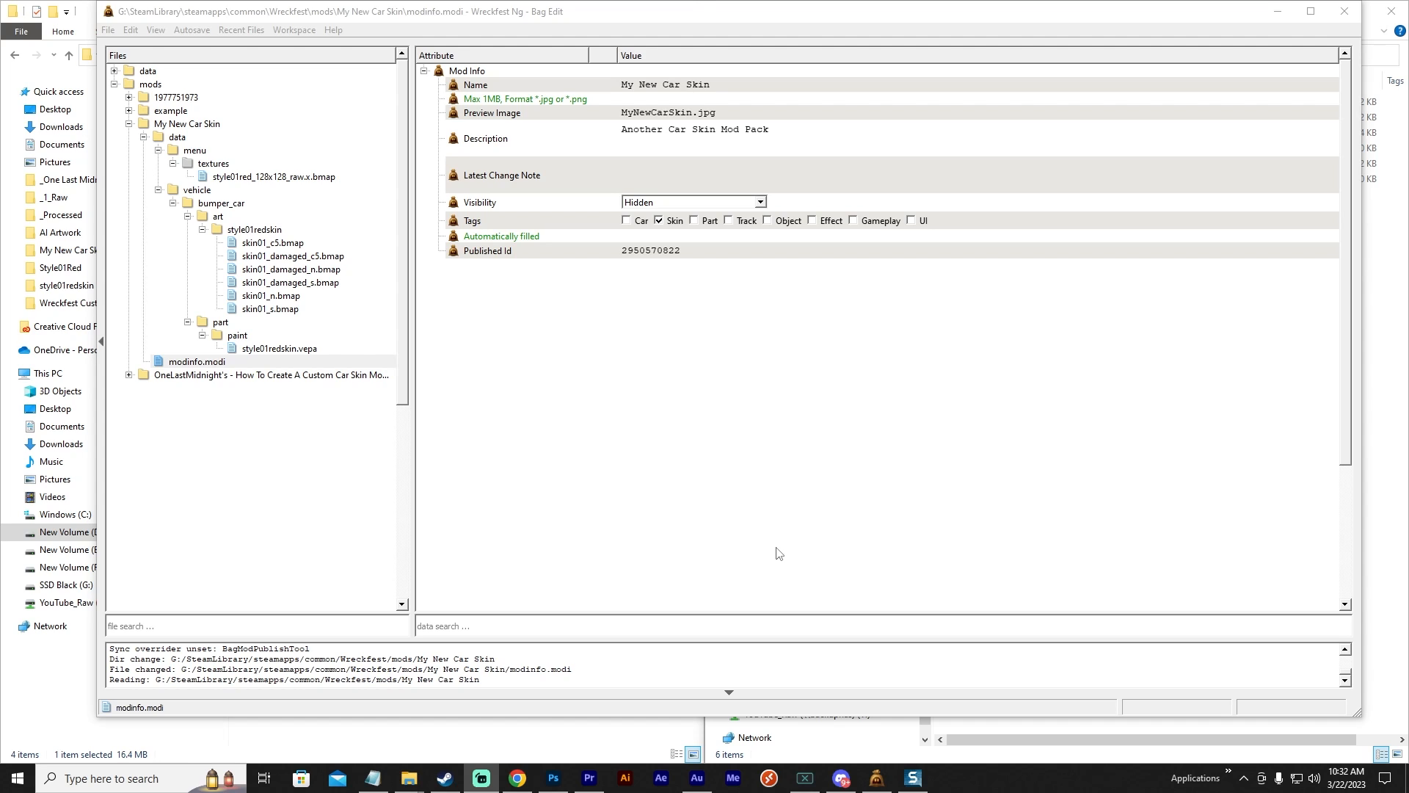
Switch to Chrome and look through the FFF Bomb YouTube channel and its playlists for the Wreckfest Basic Painting Tutorials.
mouse_move(528, 782)
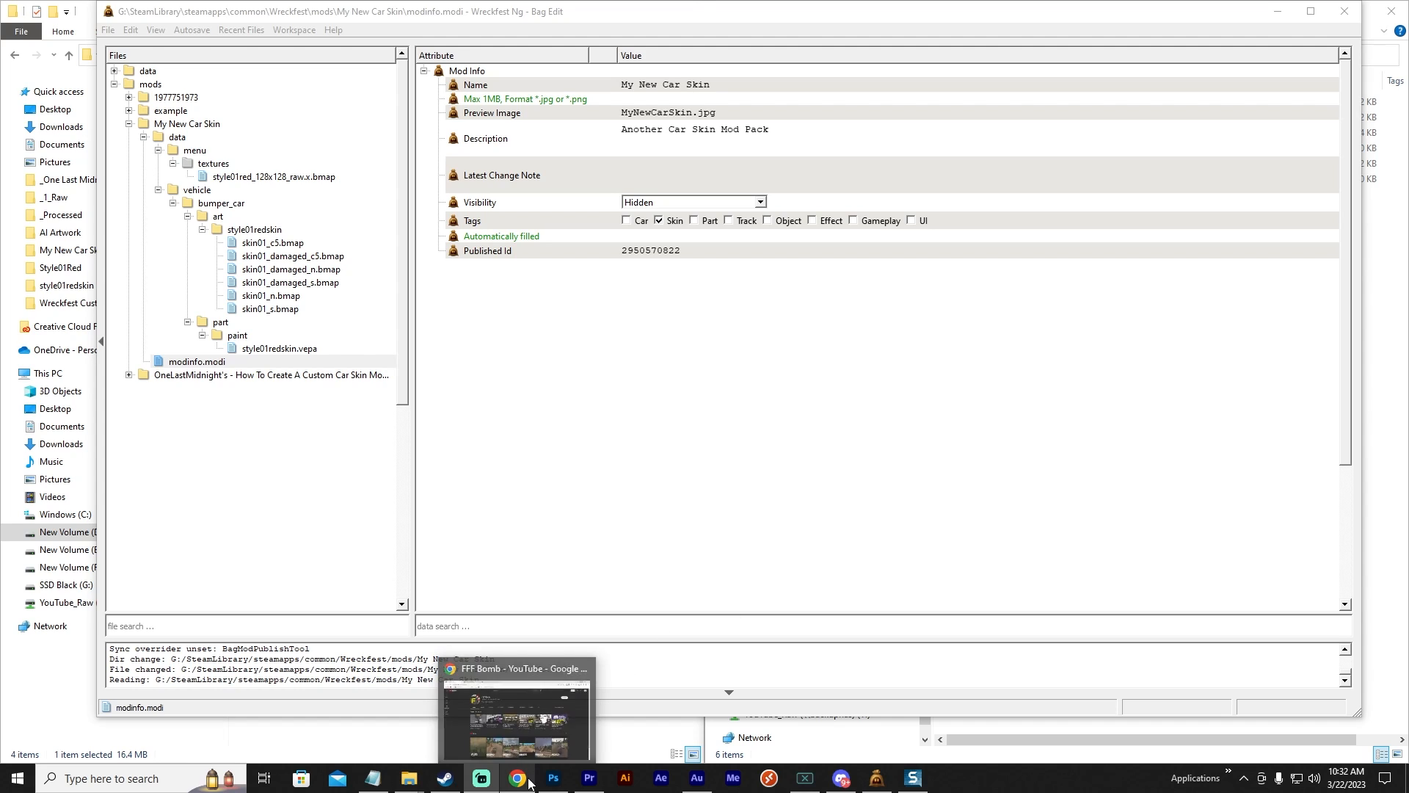
left_click(511, 727)
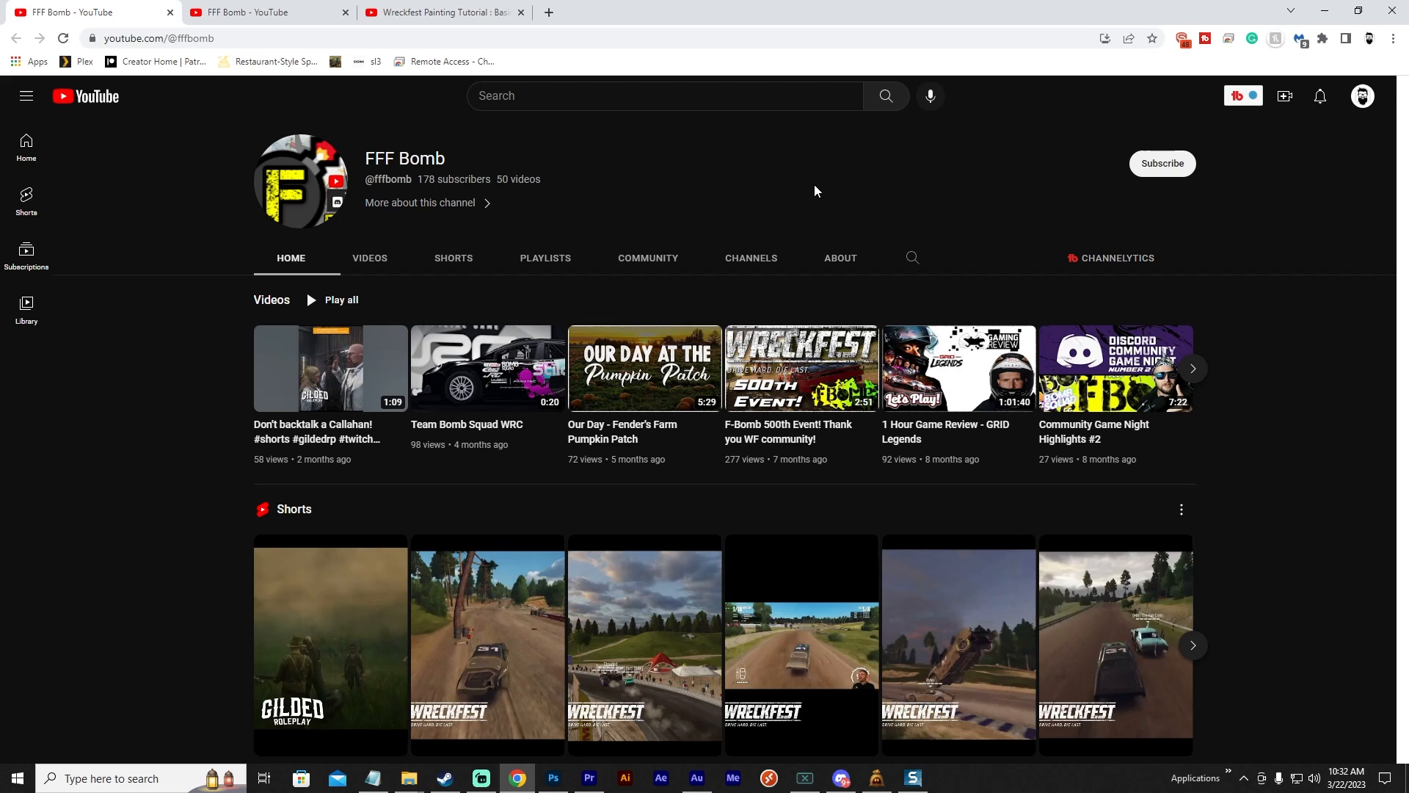
left_click(281, 13)
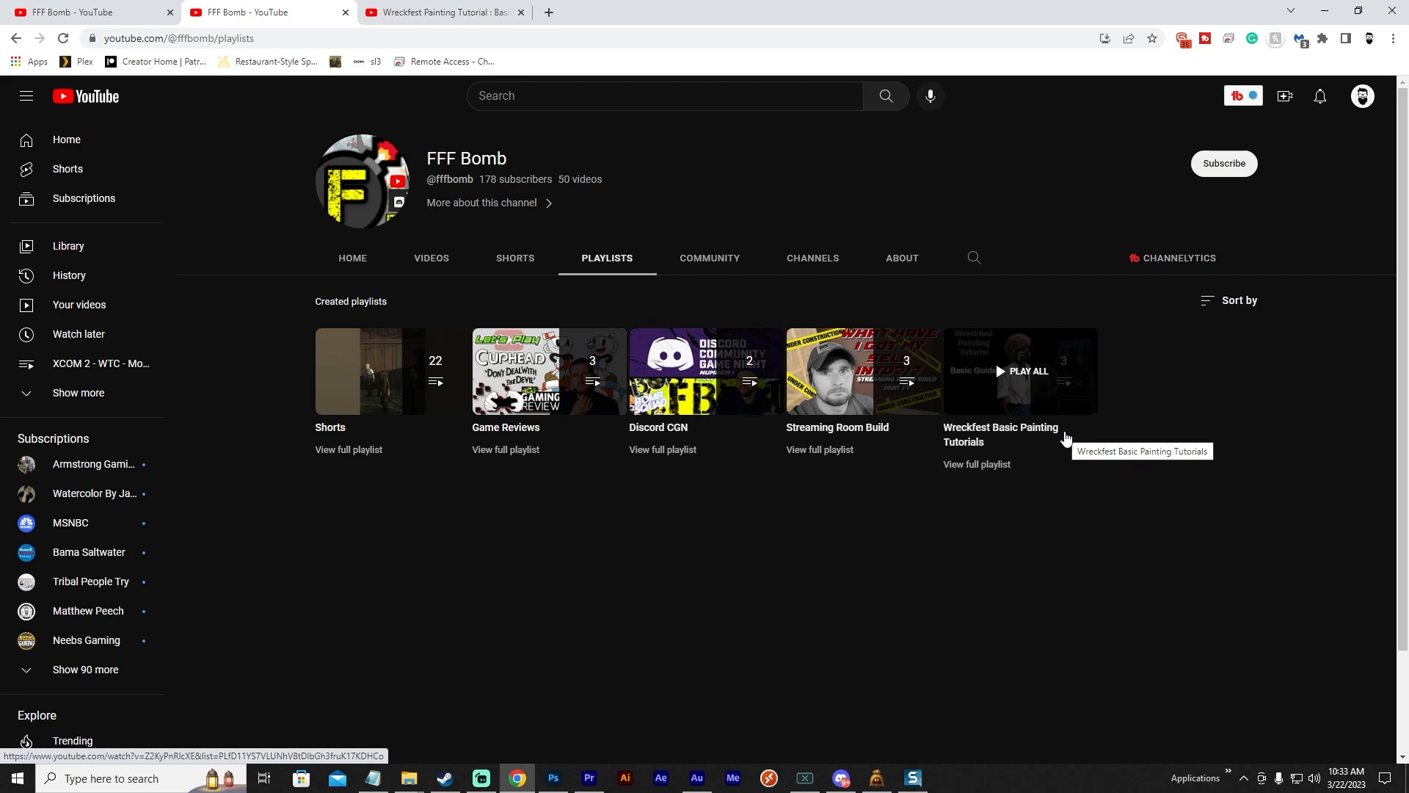
Switch to Steam and browse both pages of FFFBomb's Wreckfest Workshop items, previewing the Paint Skins Tutorial description.
left_click(445, 778)
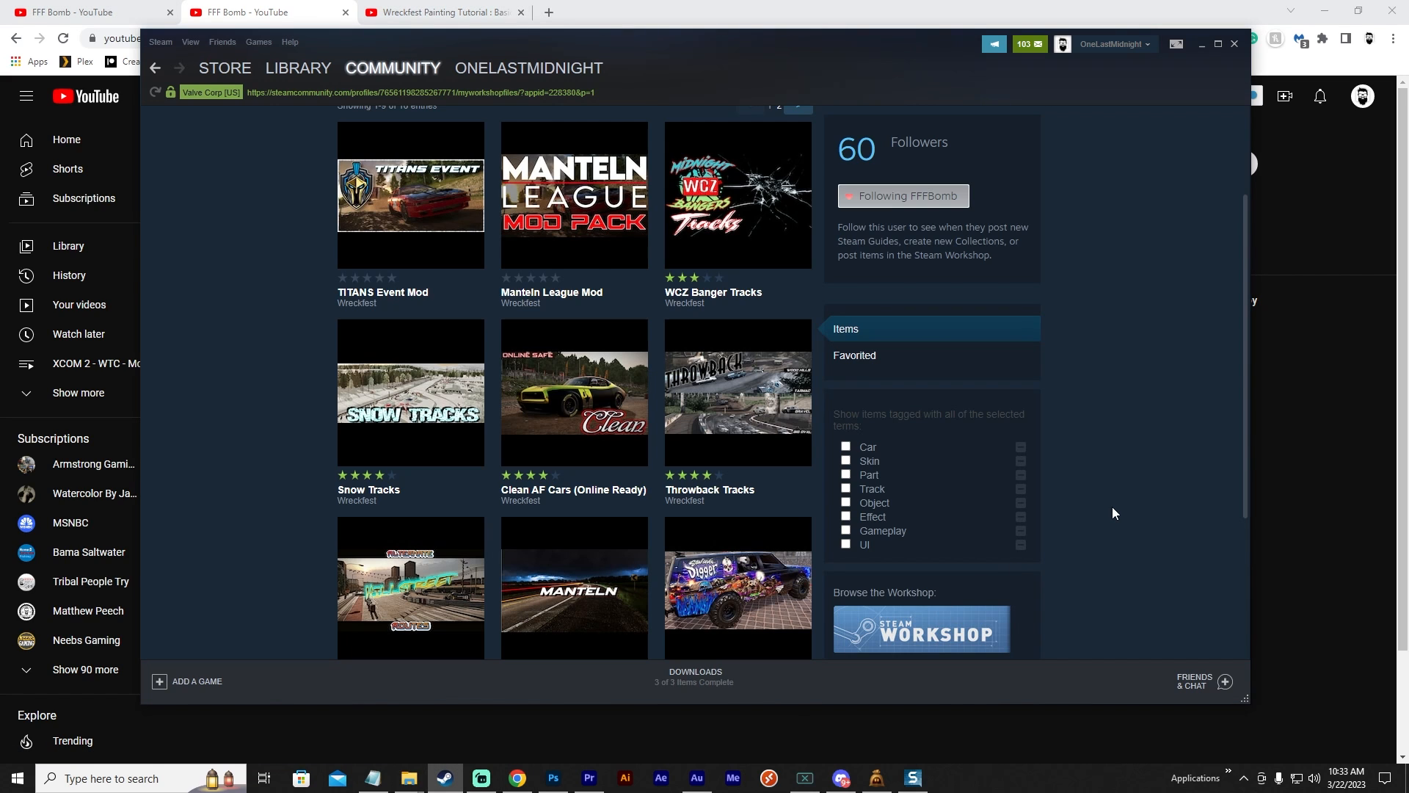
scroll(1113, 508, "up", 2)
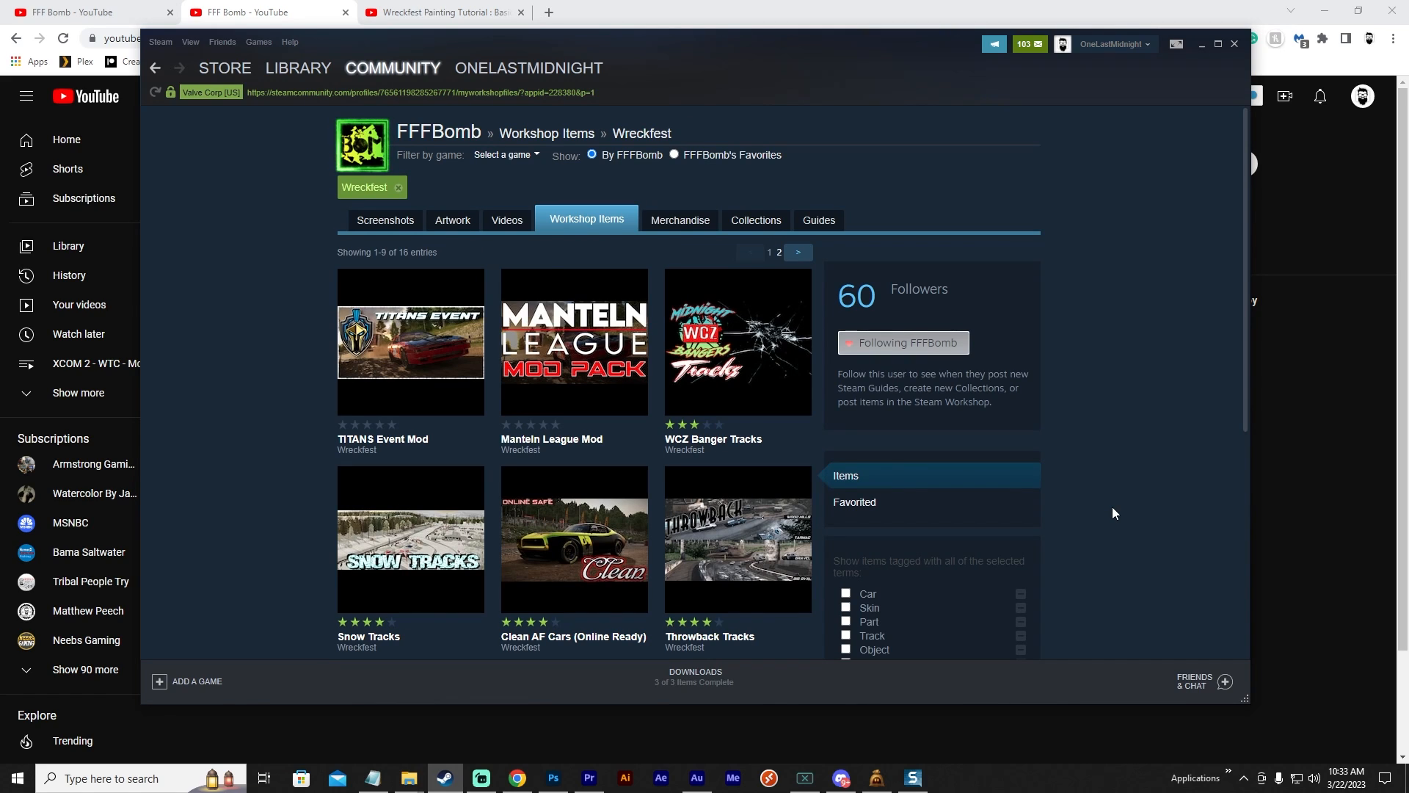
scroll(1106, 484, "down", 2)
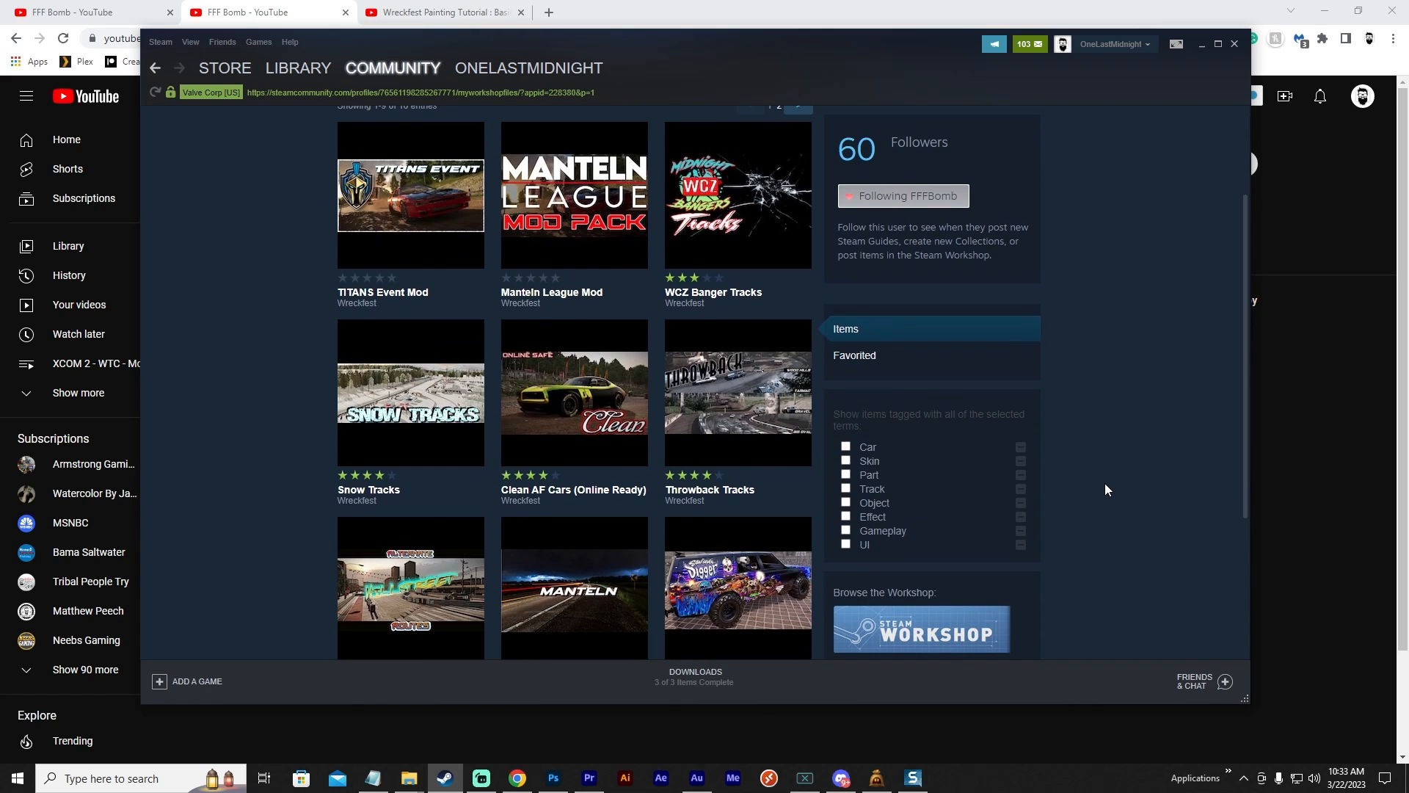
scroll(1090, 418, "down", 3)
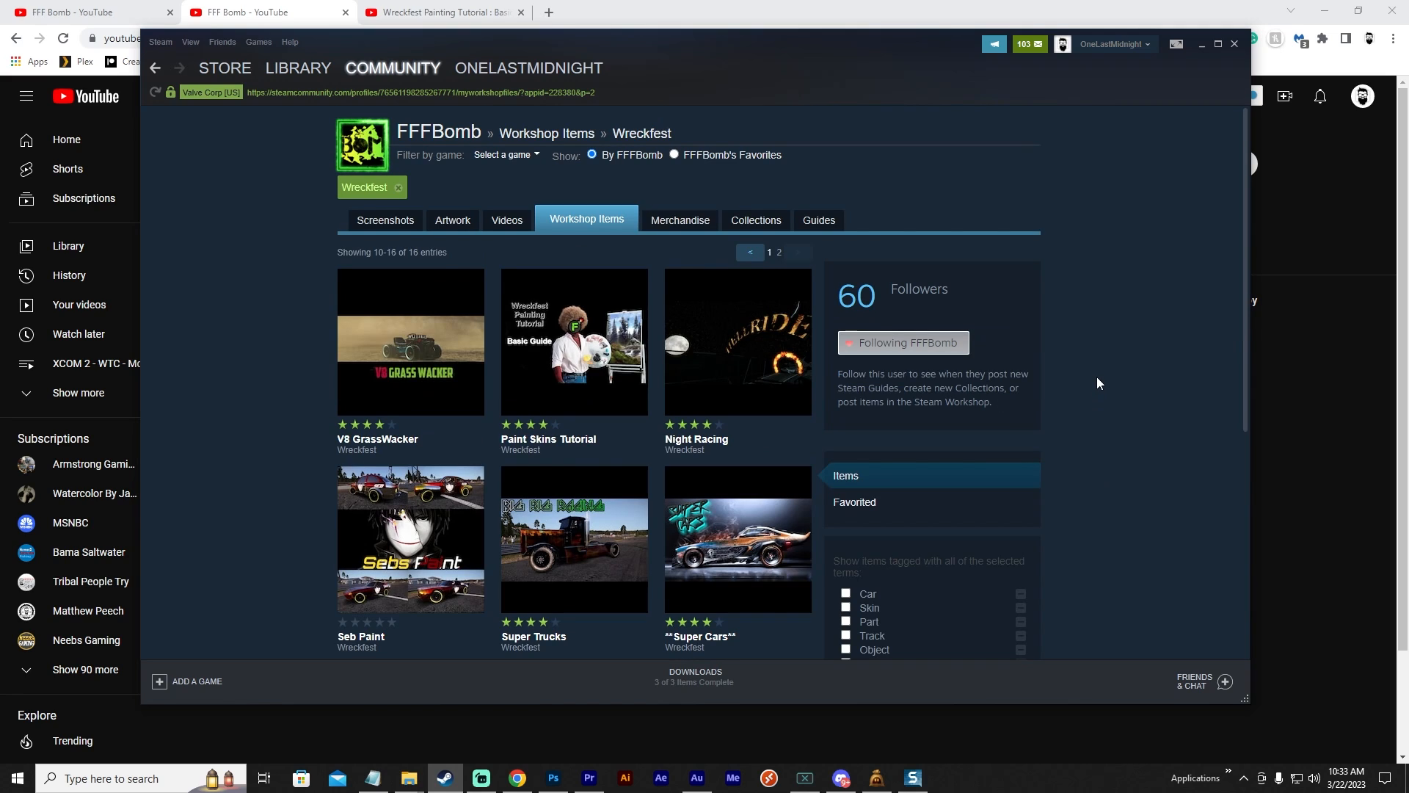
mouse_move(587, 403)
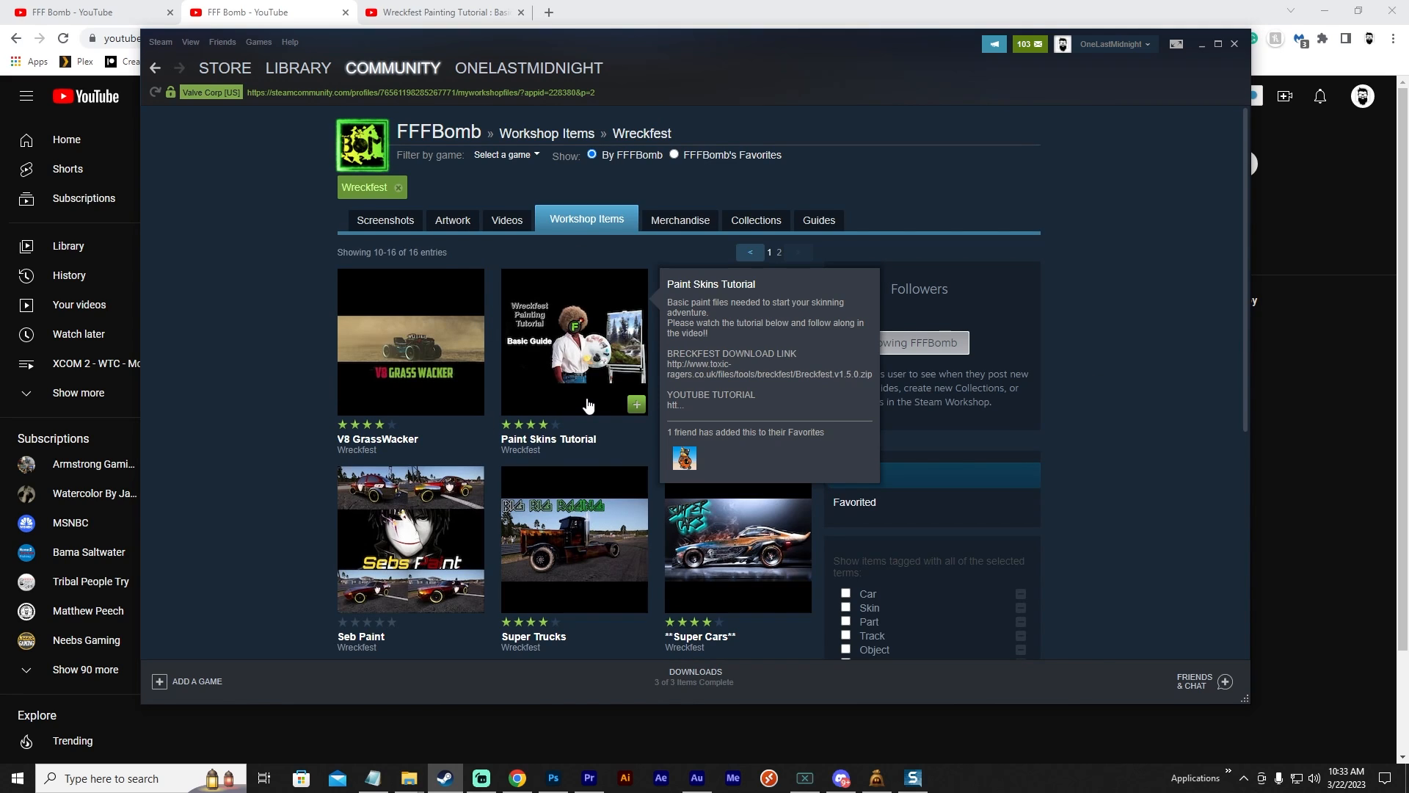